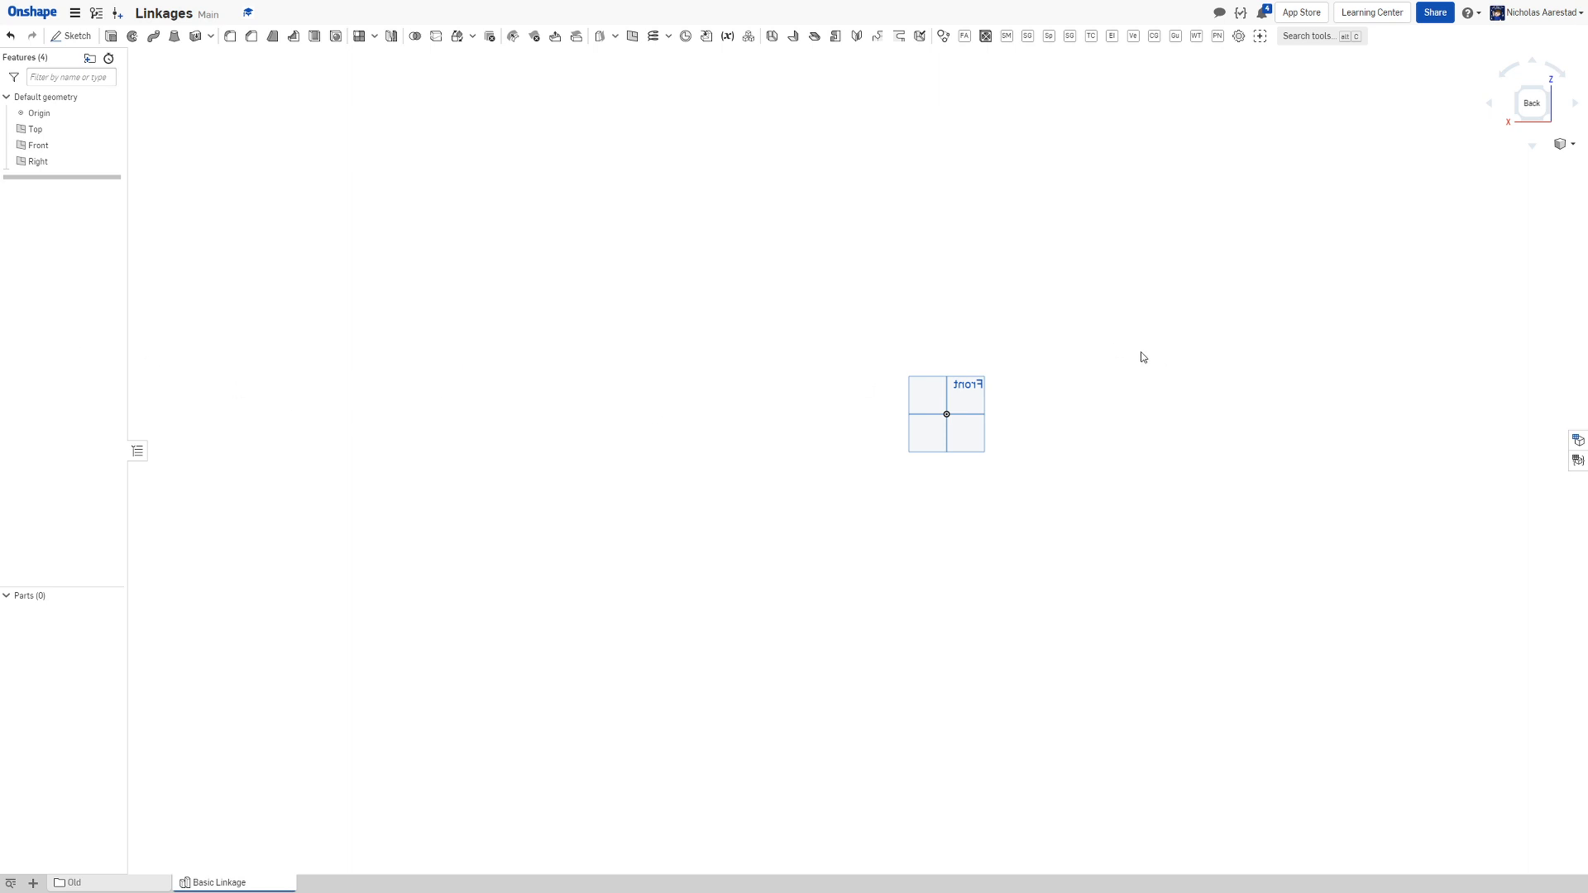
Start a new sketch on the Front plane and view it straight on
right_drag(1082, 331, 904, 397)
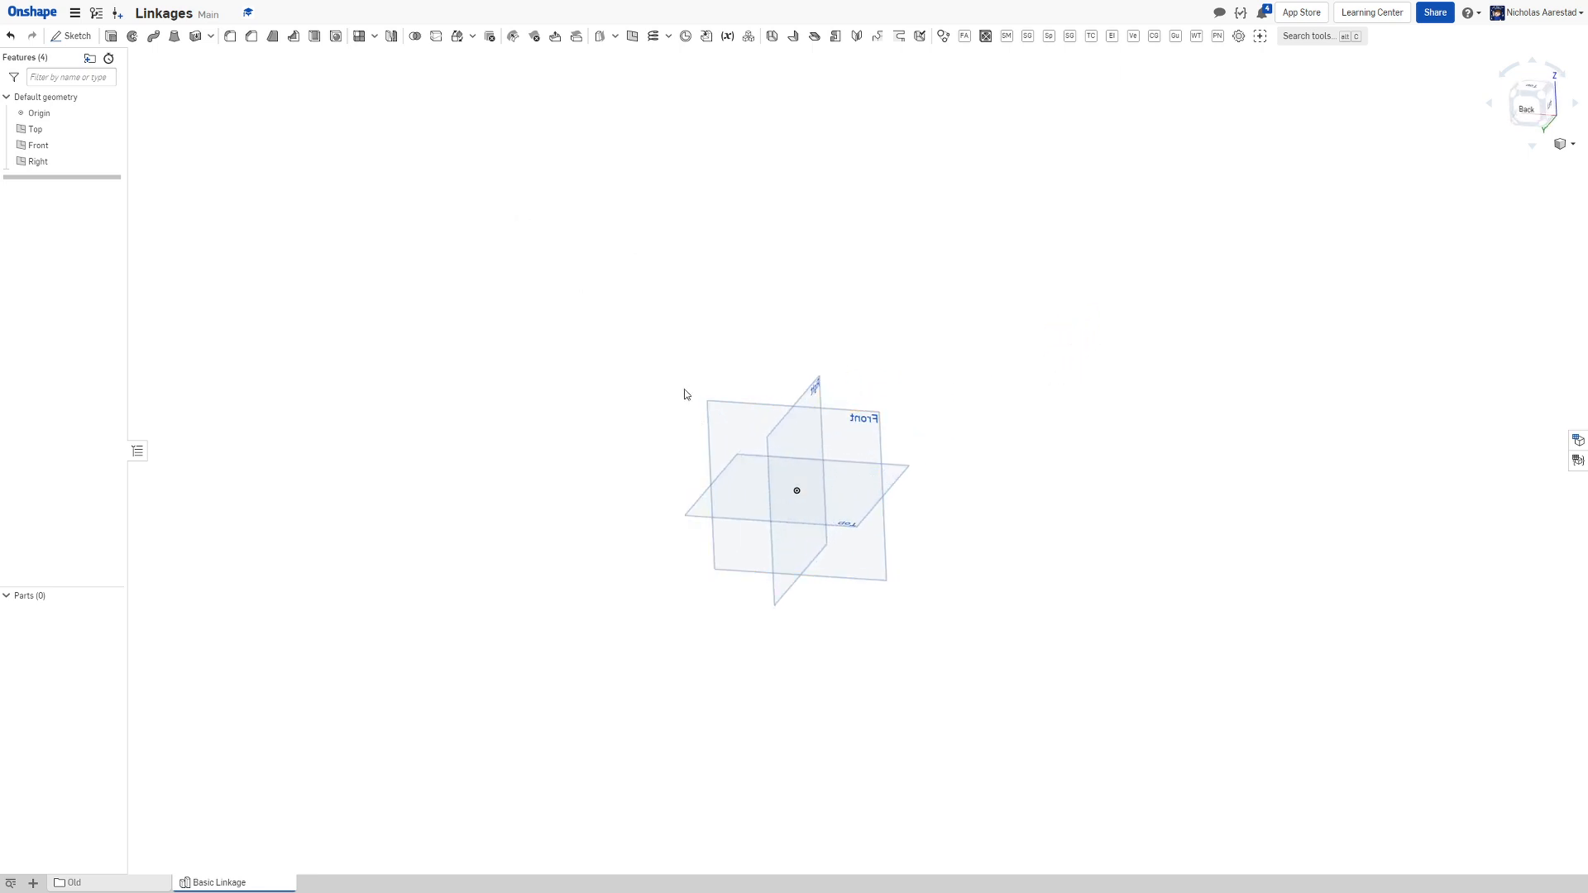
key(shift+s)
click(873, 418)
key(n)
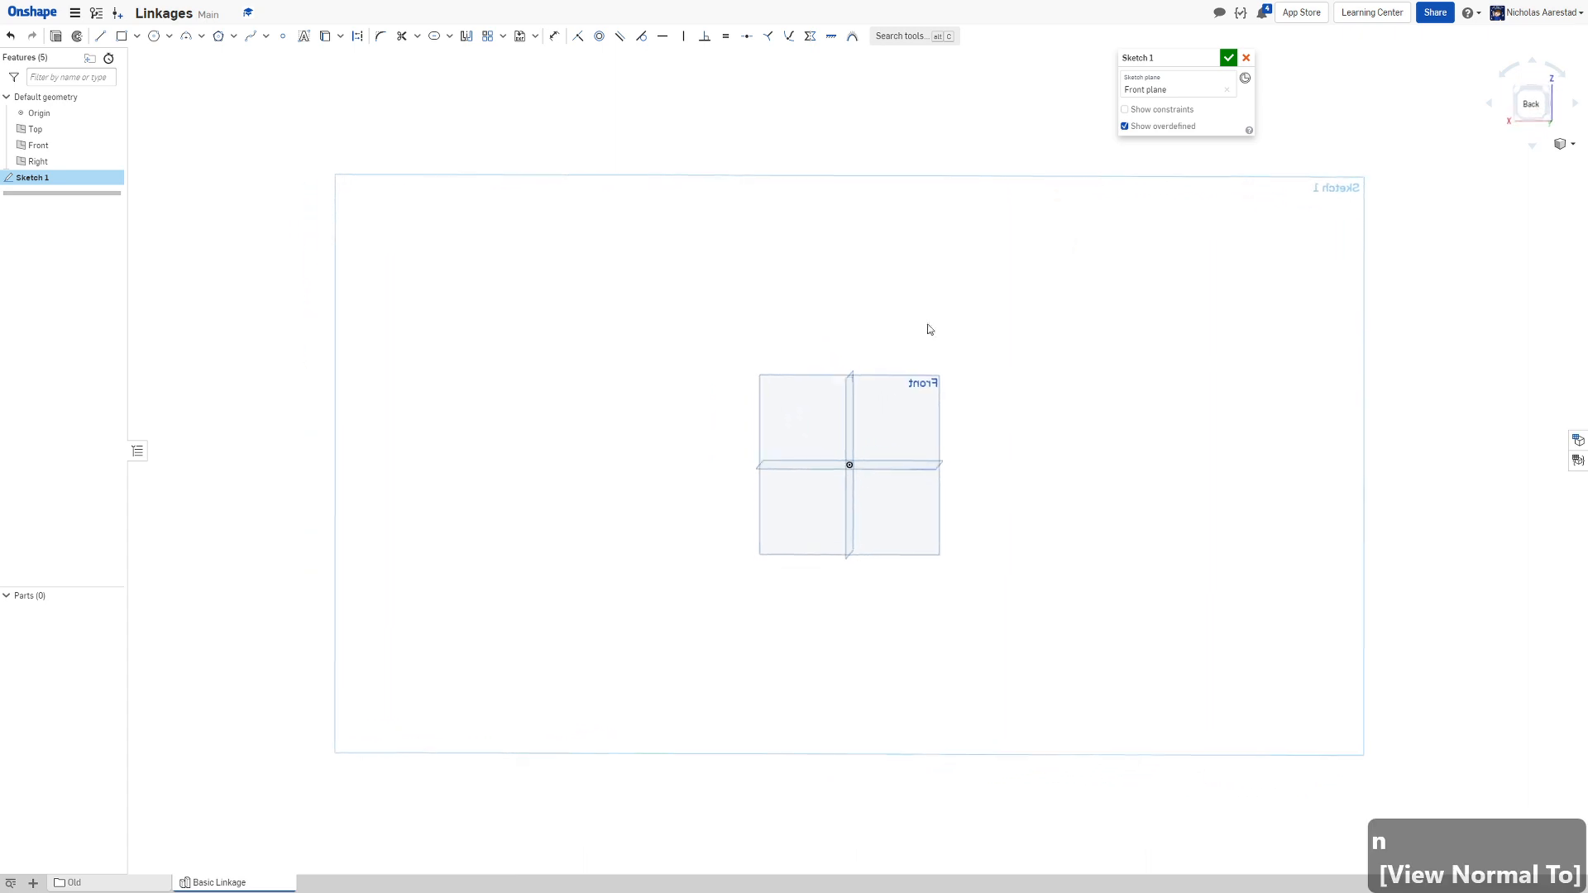
Sketch three separate lines around the origin: a diagonal about 4.8 in long, a vertical one, and a horizontal one about 5.3 in long
scroll(848, 317, down, 1)
scroll(852, 354, up, 1)
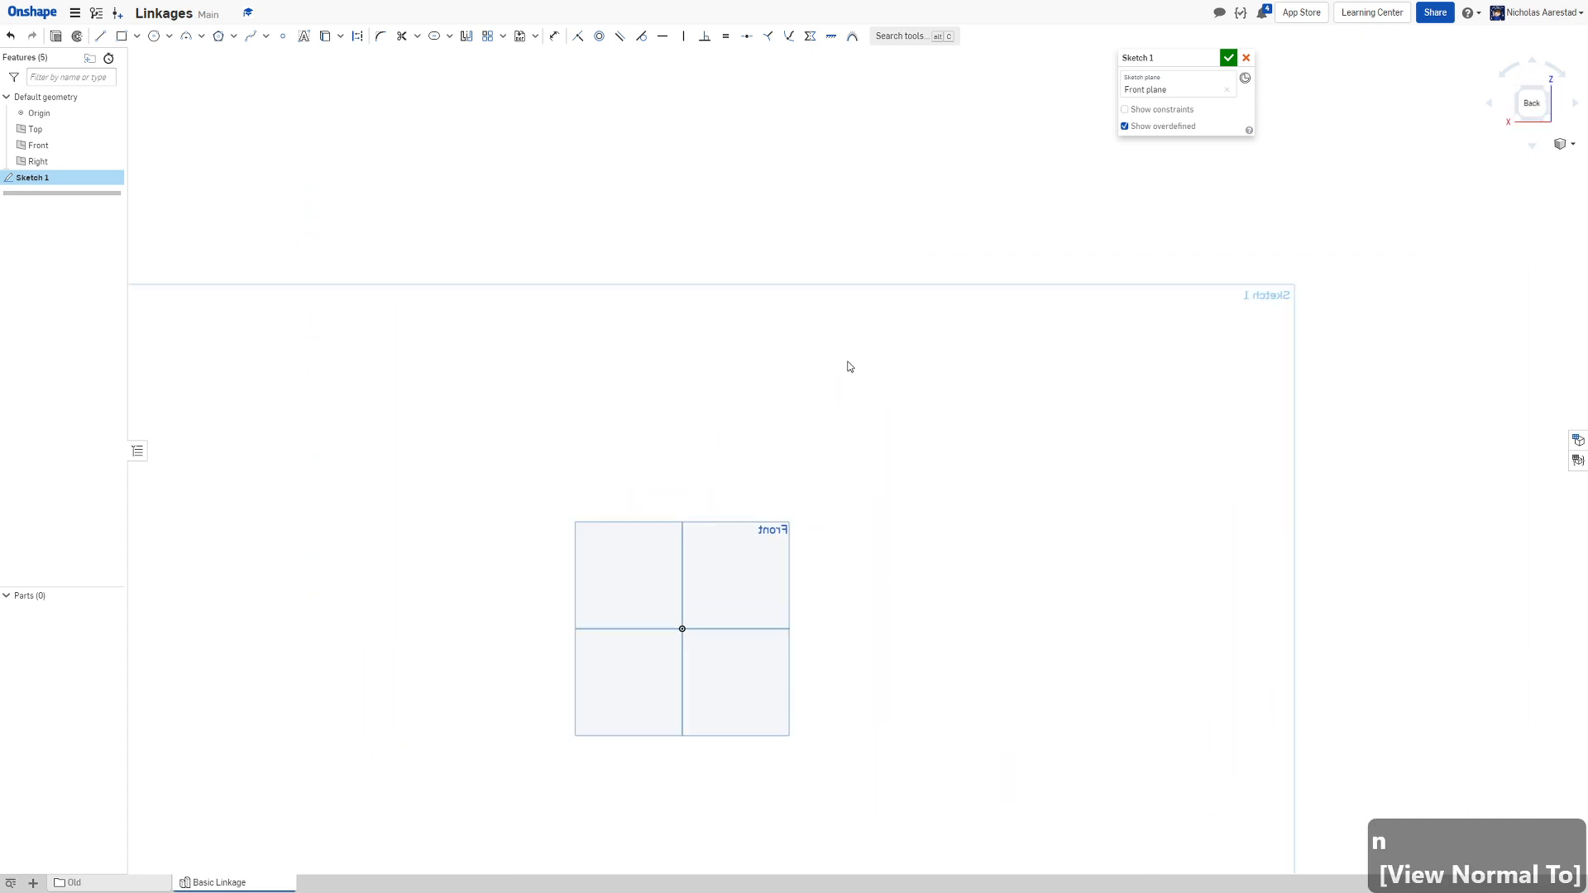
scroll(761, 312, down, 1)
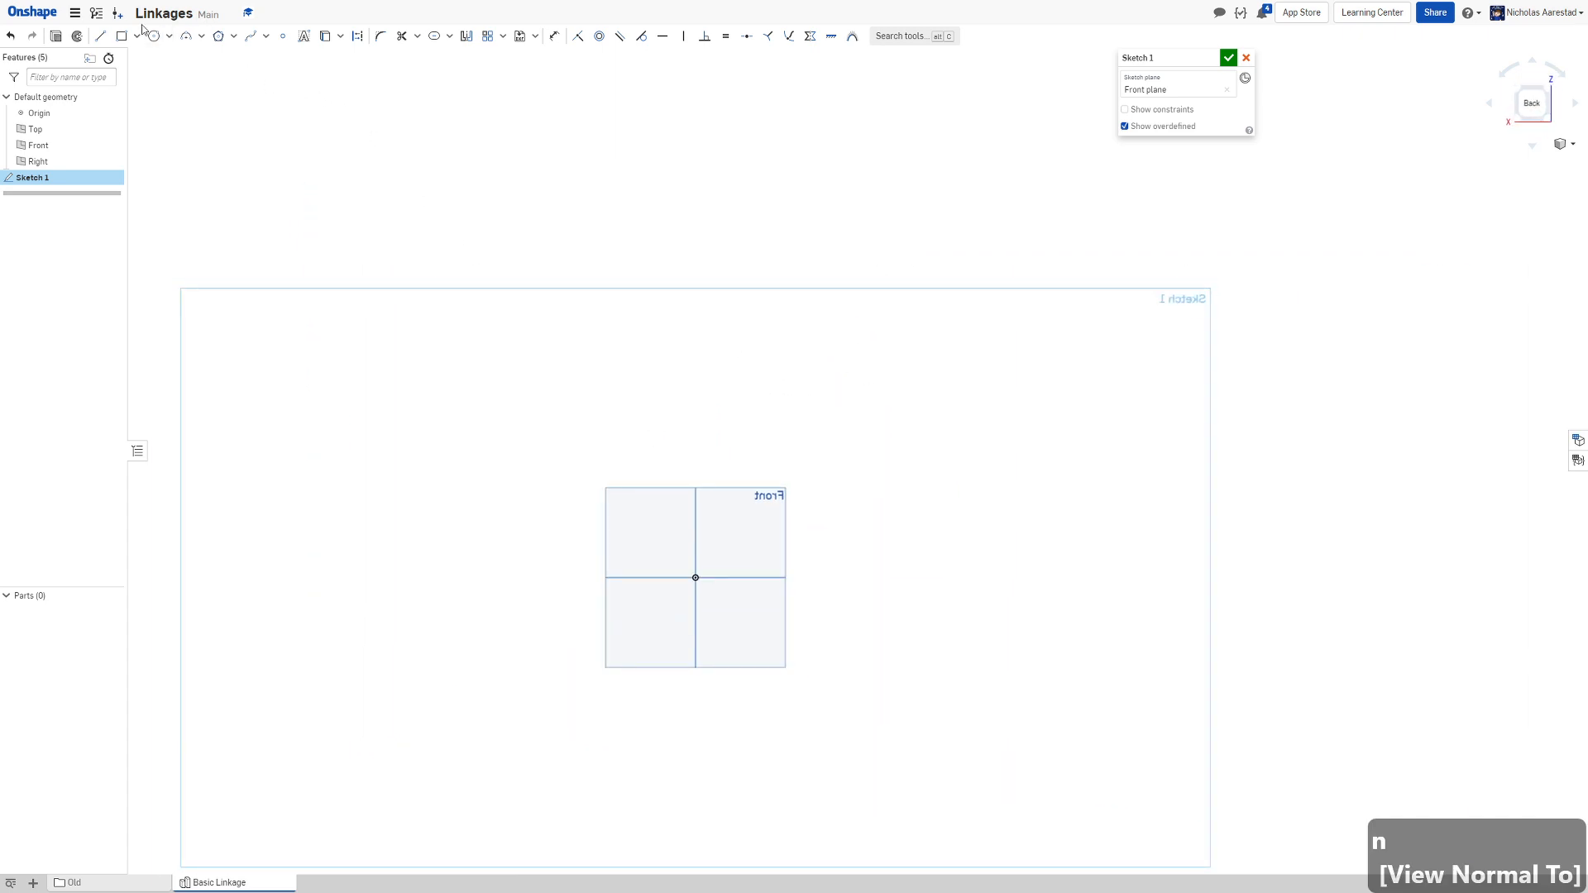
click(102, 35)
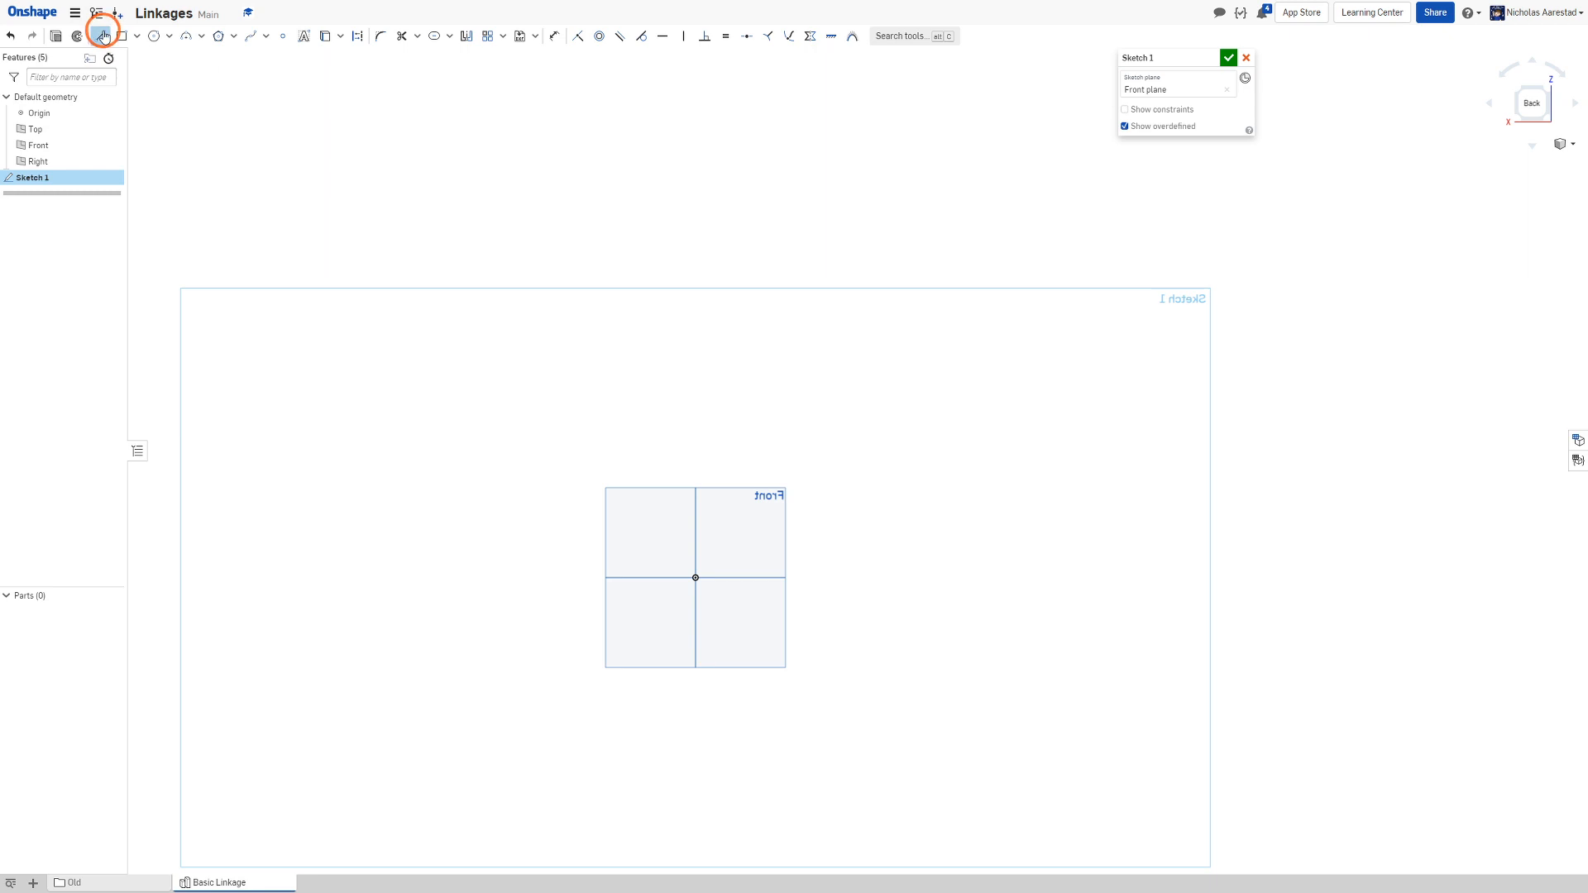
click(848, 401)
drag(955, 495, 955, 495)
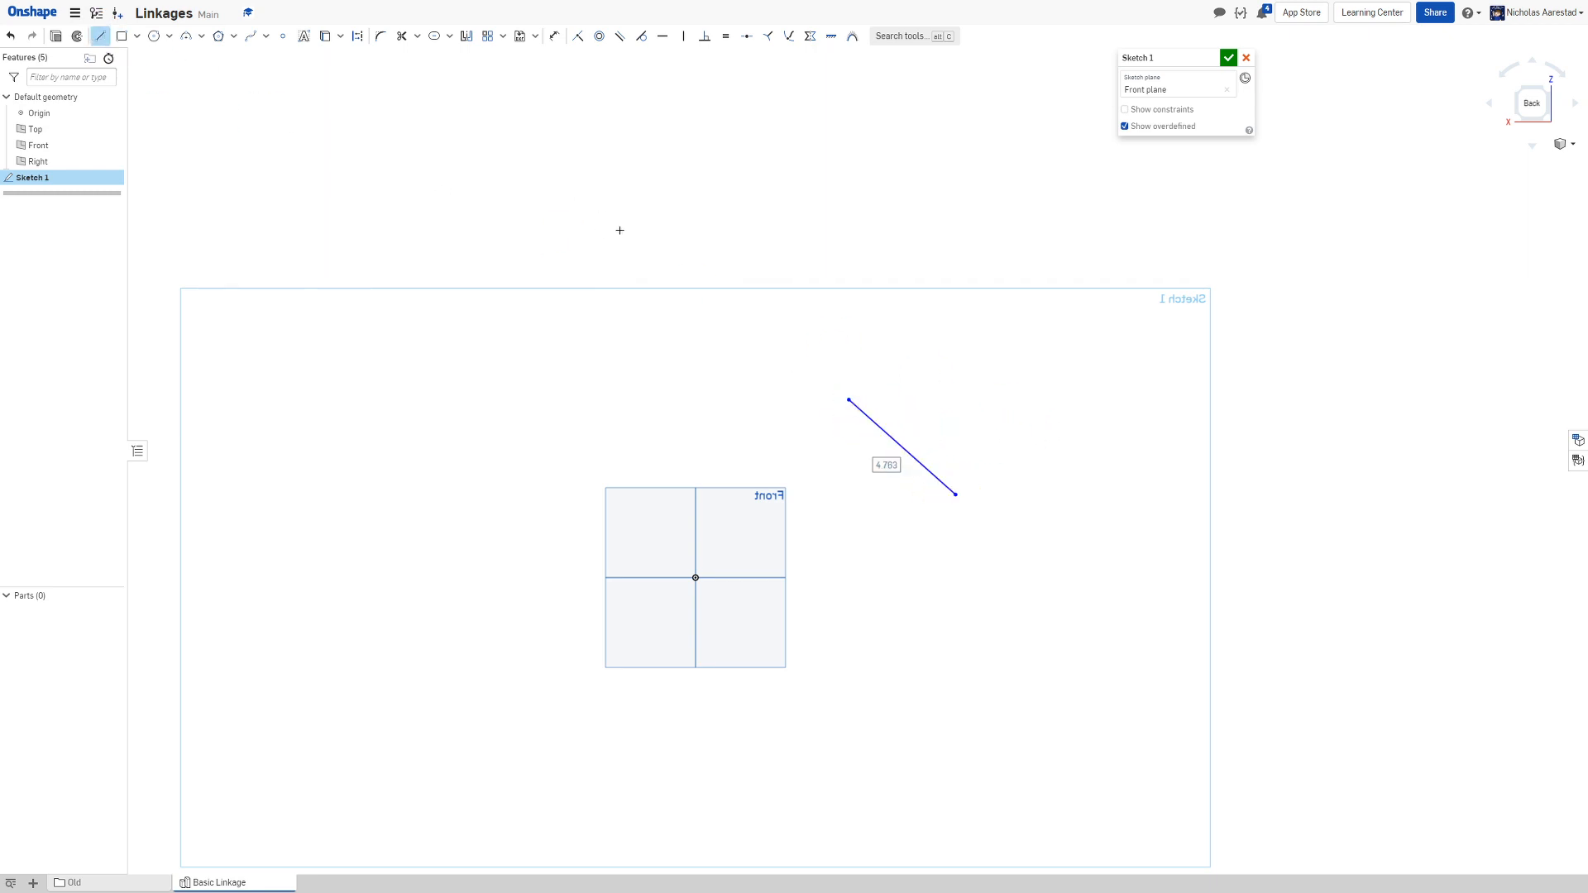
drag(633, 256, 634, 396)
drag(511, 508, 352, 509)
Dimension the diagonal line's lower endpoint 7 in vertically above the origin
scroll(360, 274, down, 2)
scroll(351, 297, up, 2)
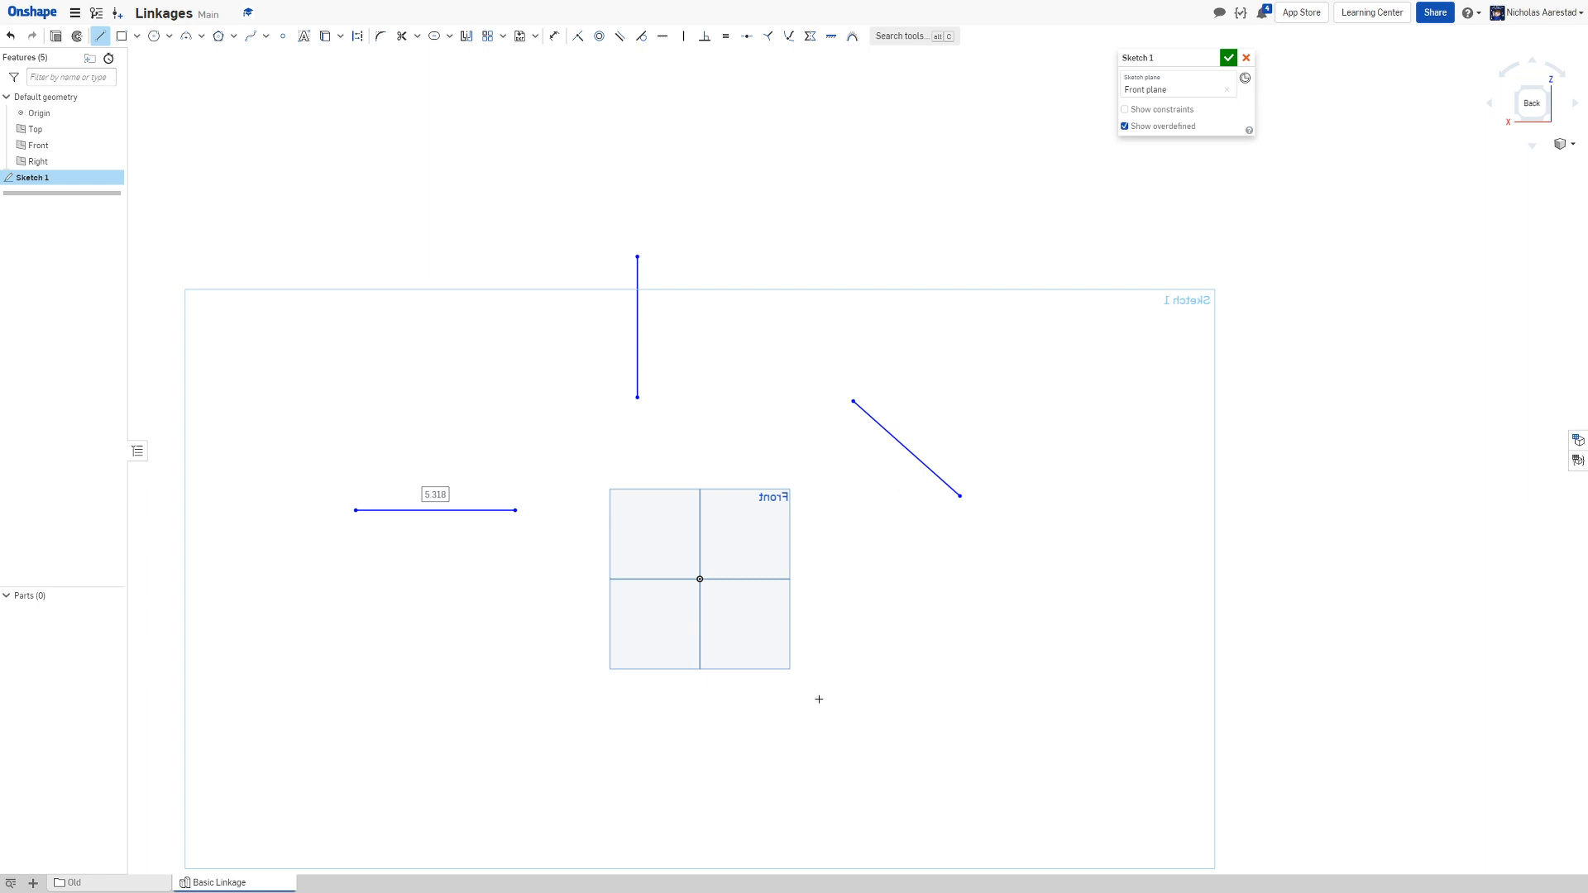
key(d)
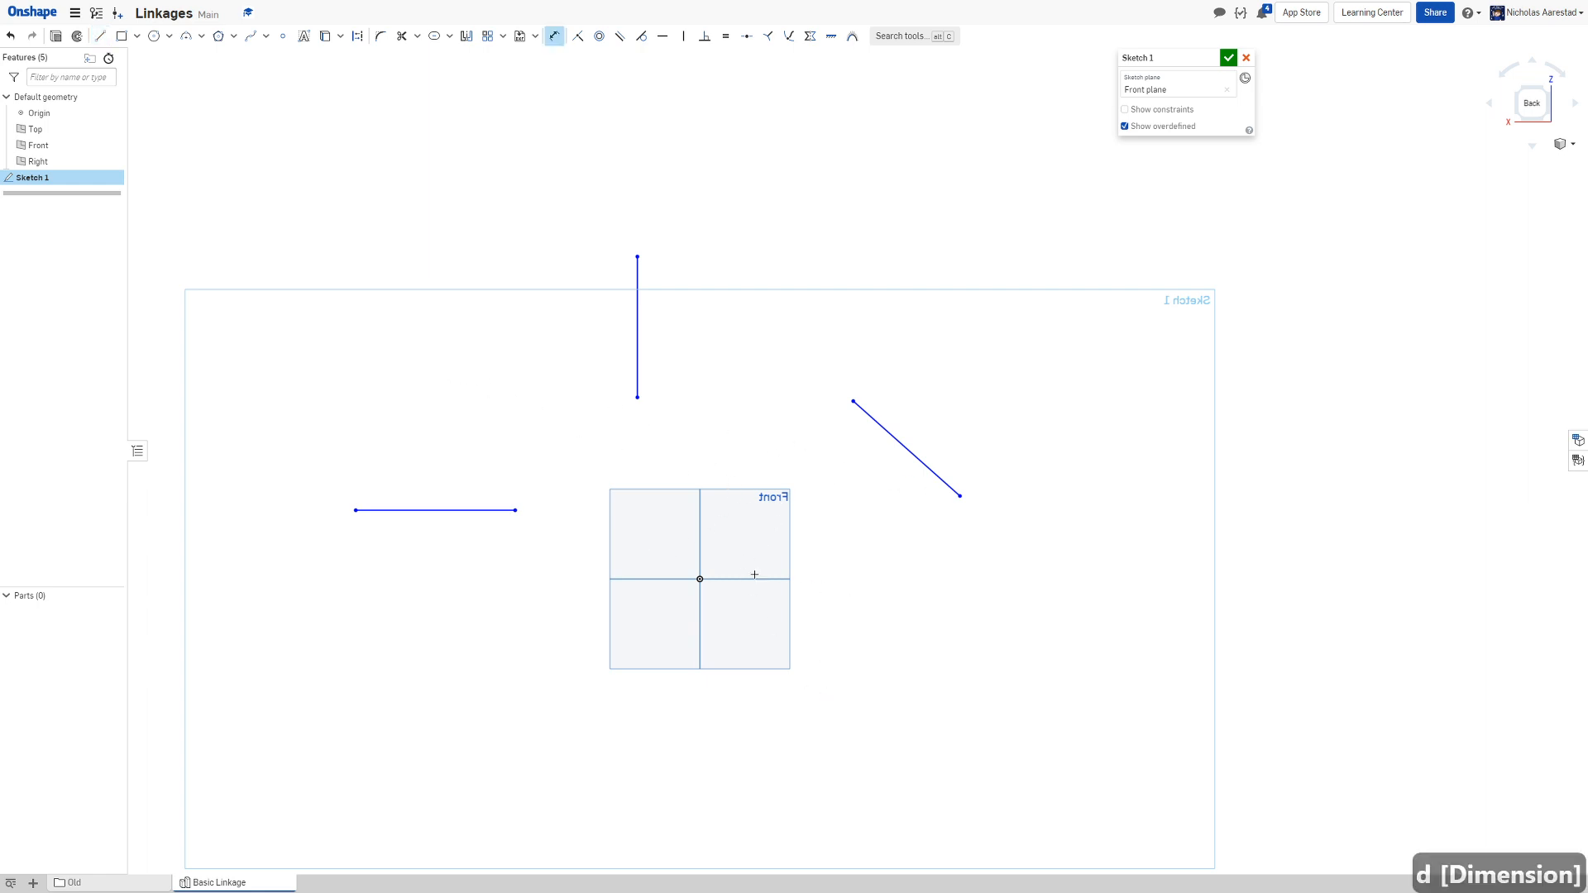
click(749, 576)
click(960, 494)
click(888, 534)
text(77)
key(Return)
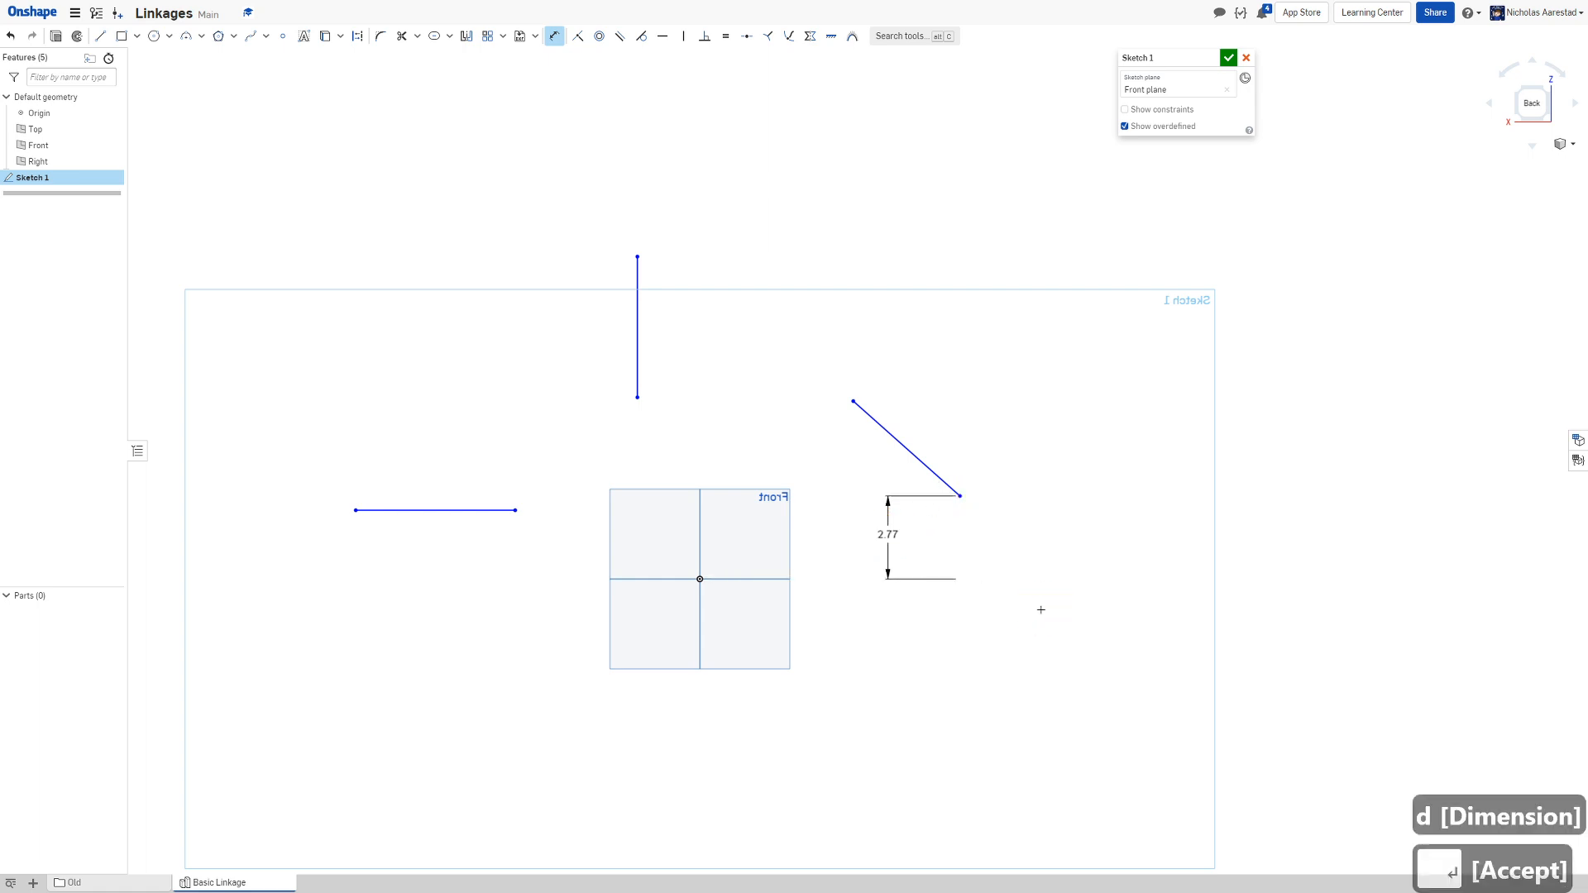
Dimension the diagonal line's upper endpoint 11 in vertically above the origin
scroll(865, 527, down, 4)
scroll(993, 401, up, 3)
key(d)
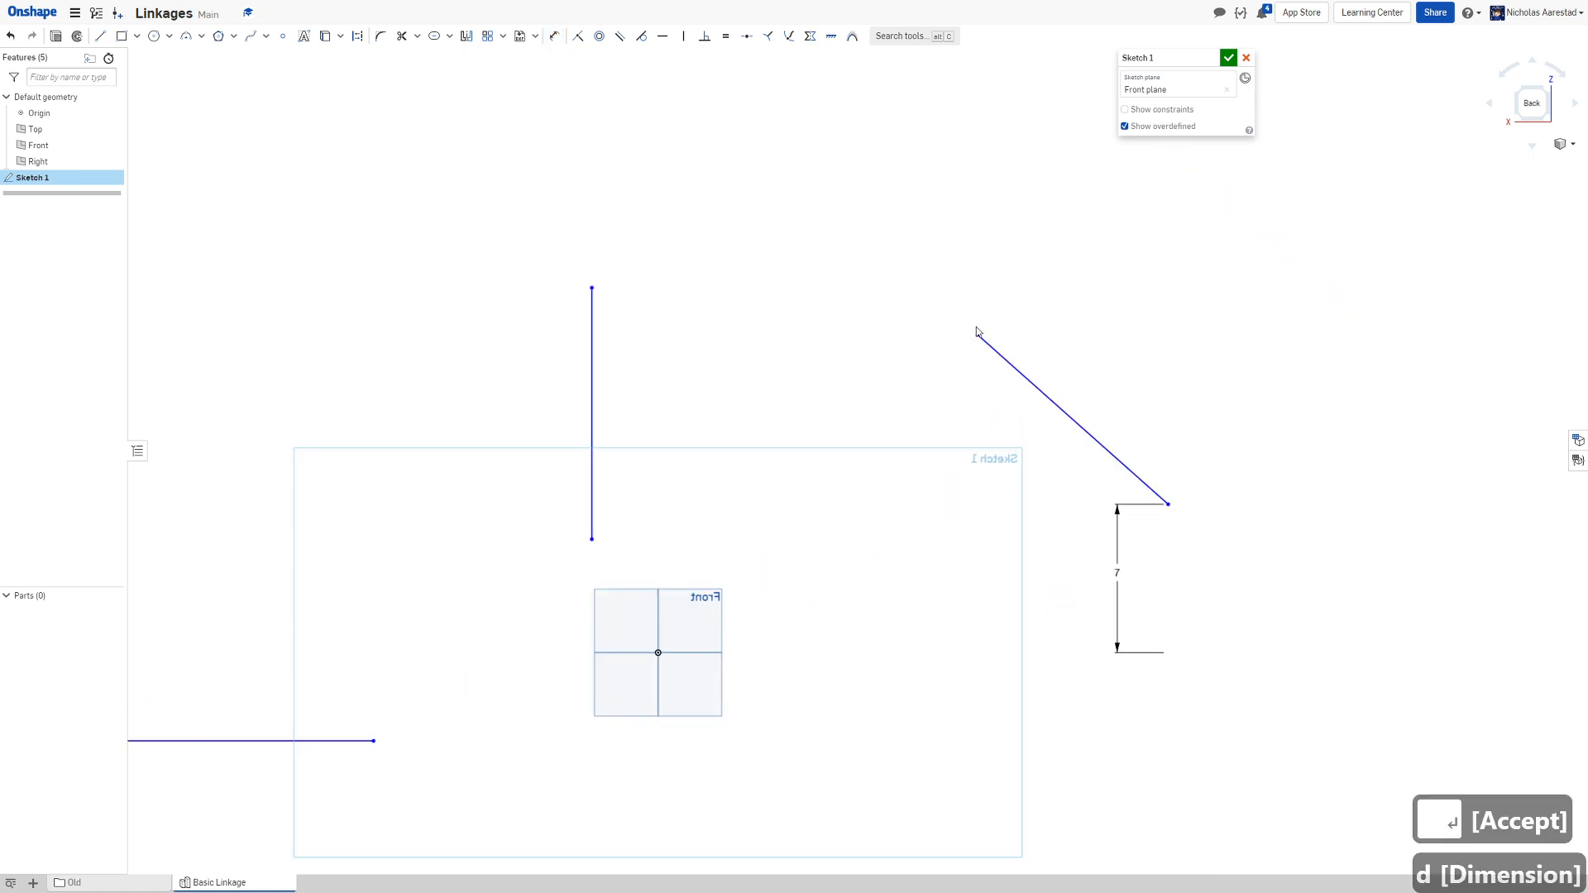
key(d)
click(976, 334)
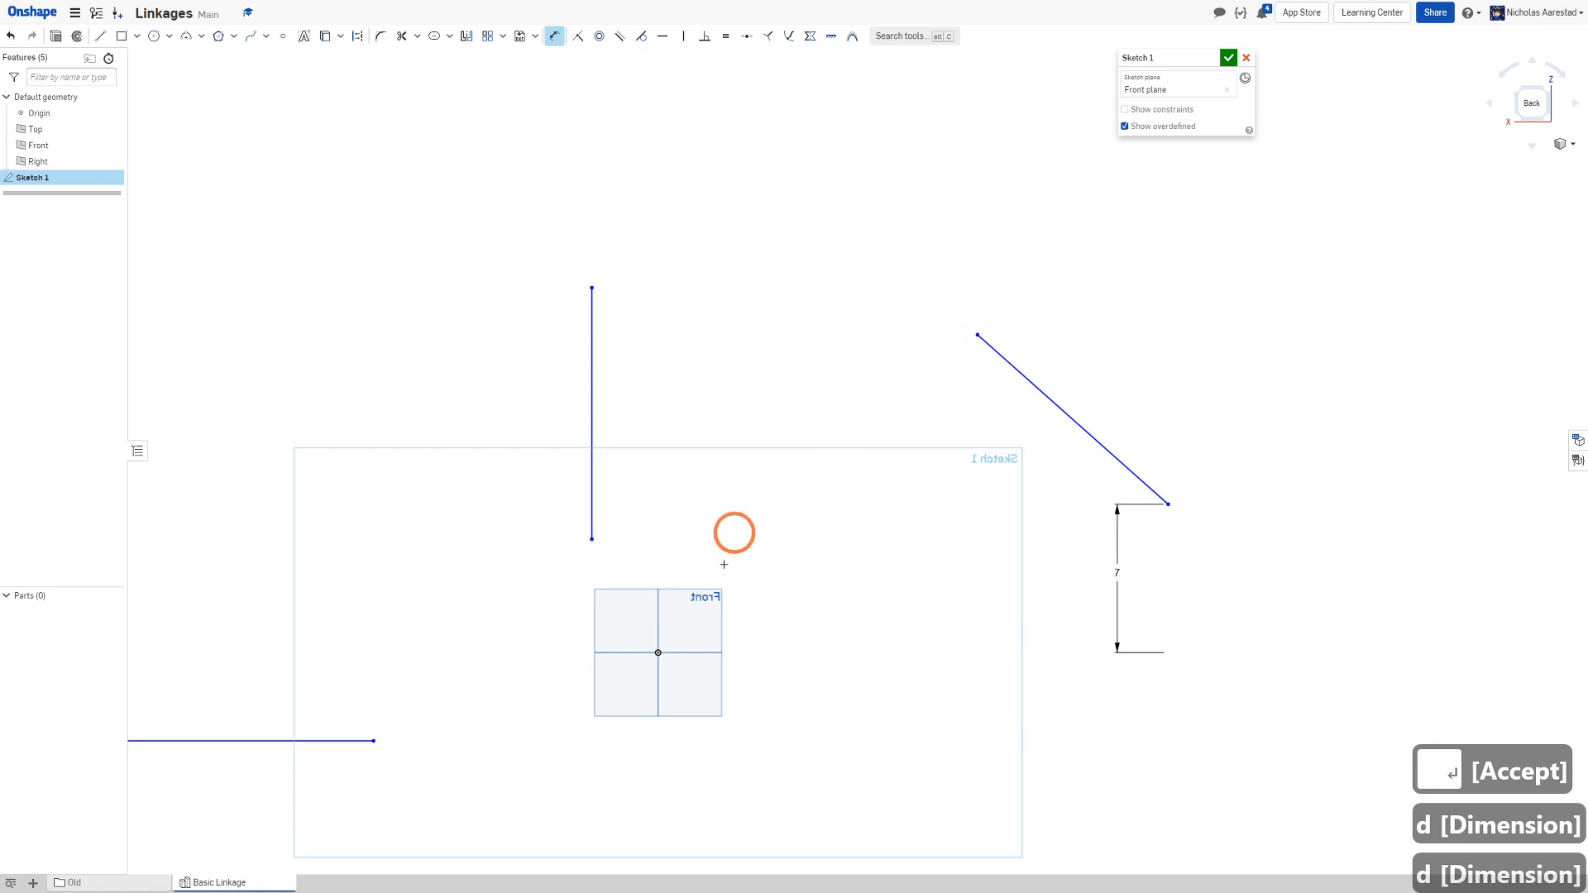
click(698, 652)
click(987, 519)
text(11)
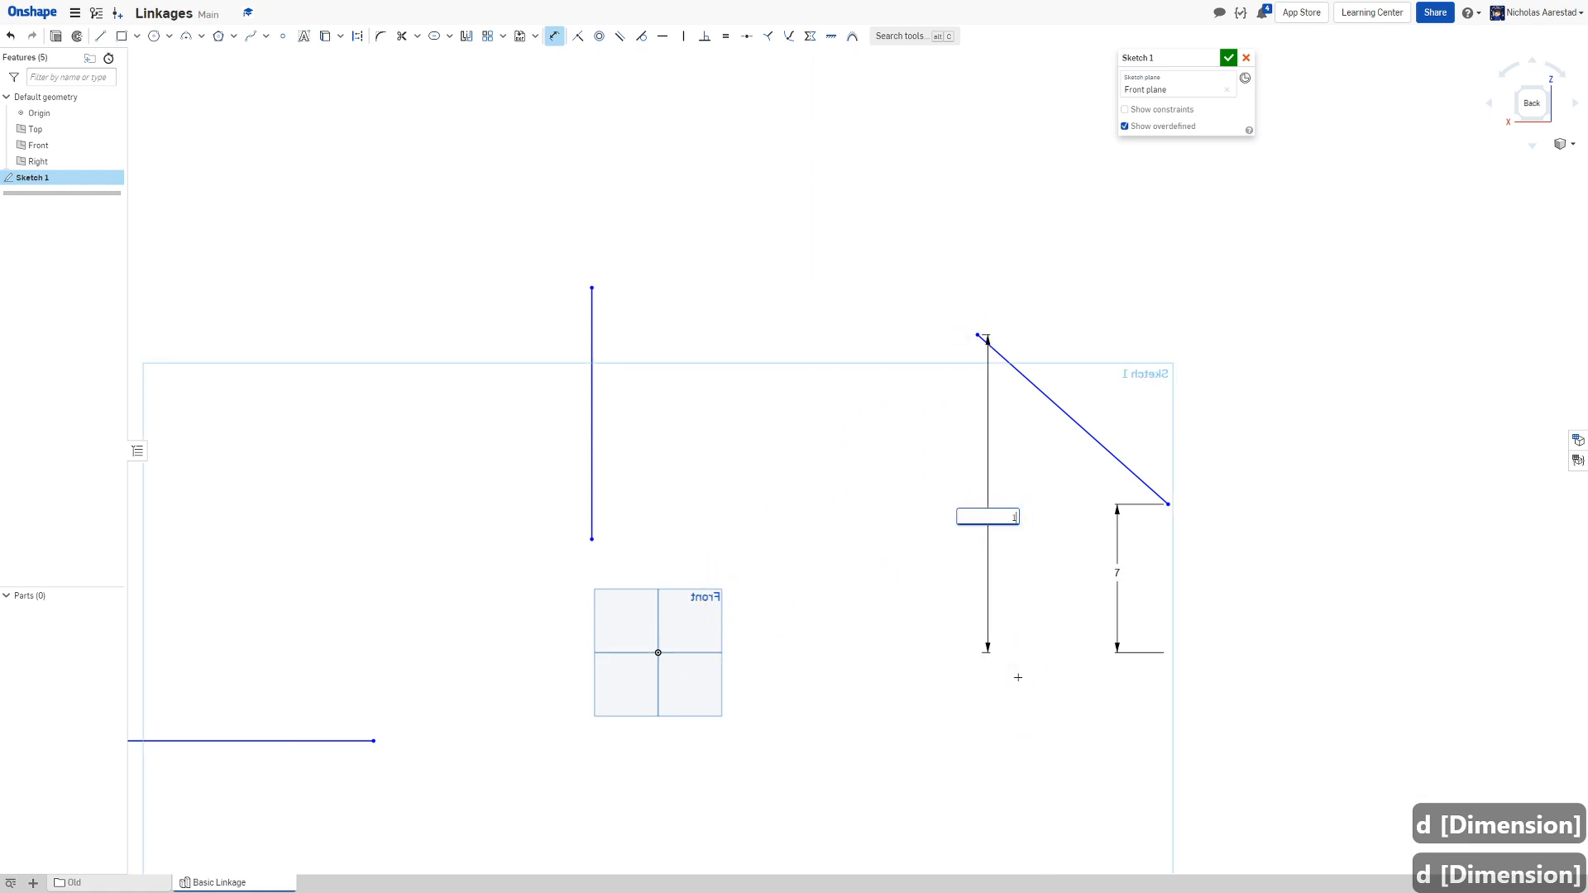
key(Return)
Set the horizontal distance between the origin and the diagonal line's lower endpoint to 6 in
key(d)
key(d)
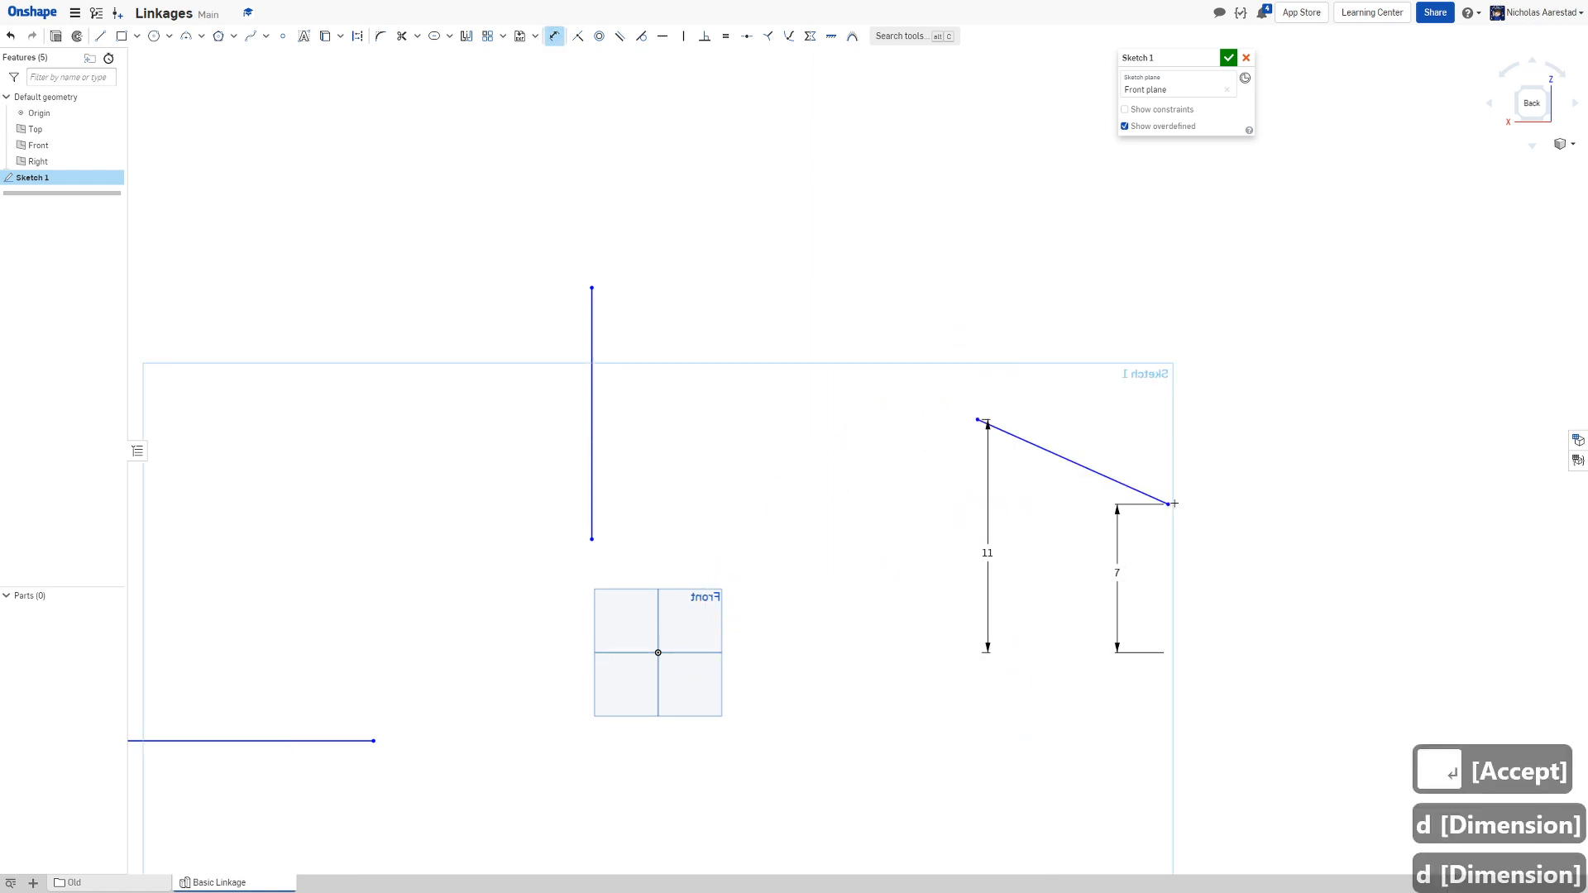
click(646, 595)
click(657, 607)
click(882, 635)
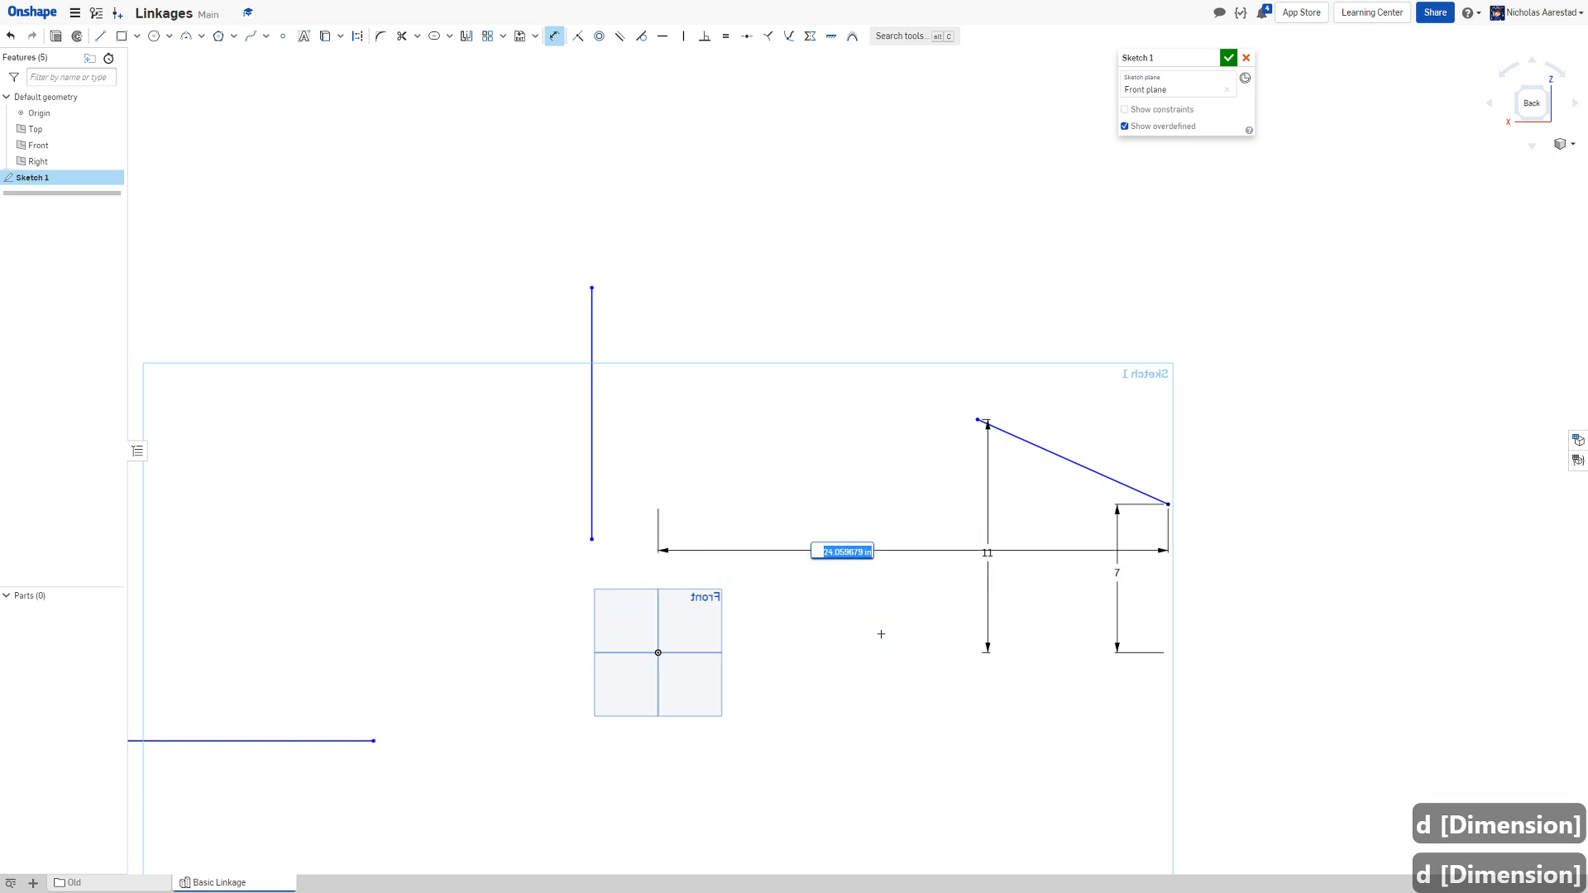
text(6)
key(Return)
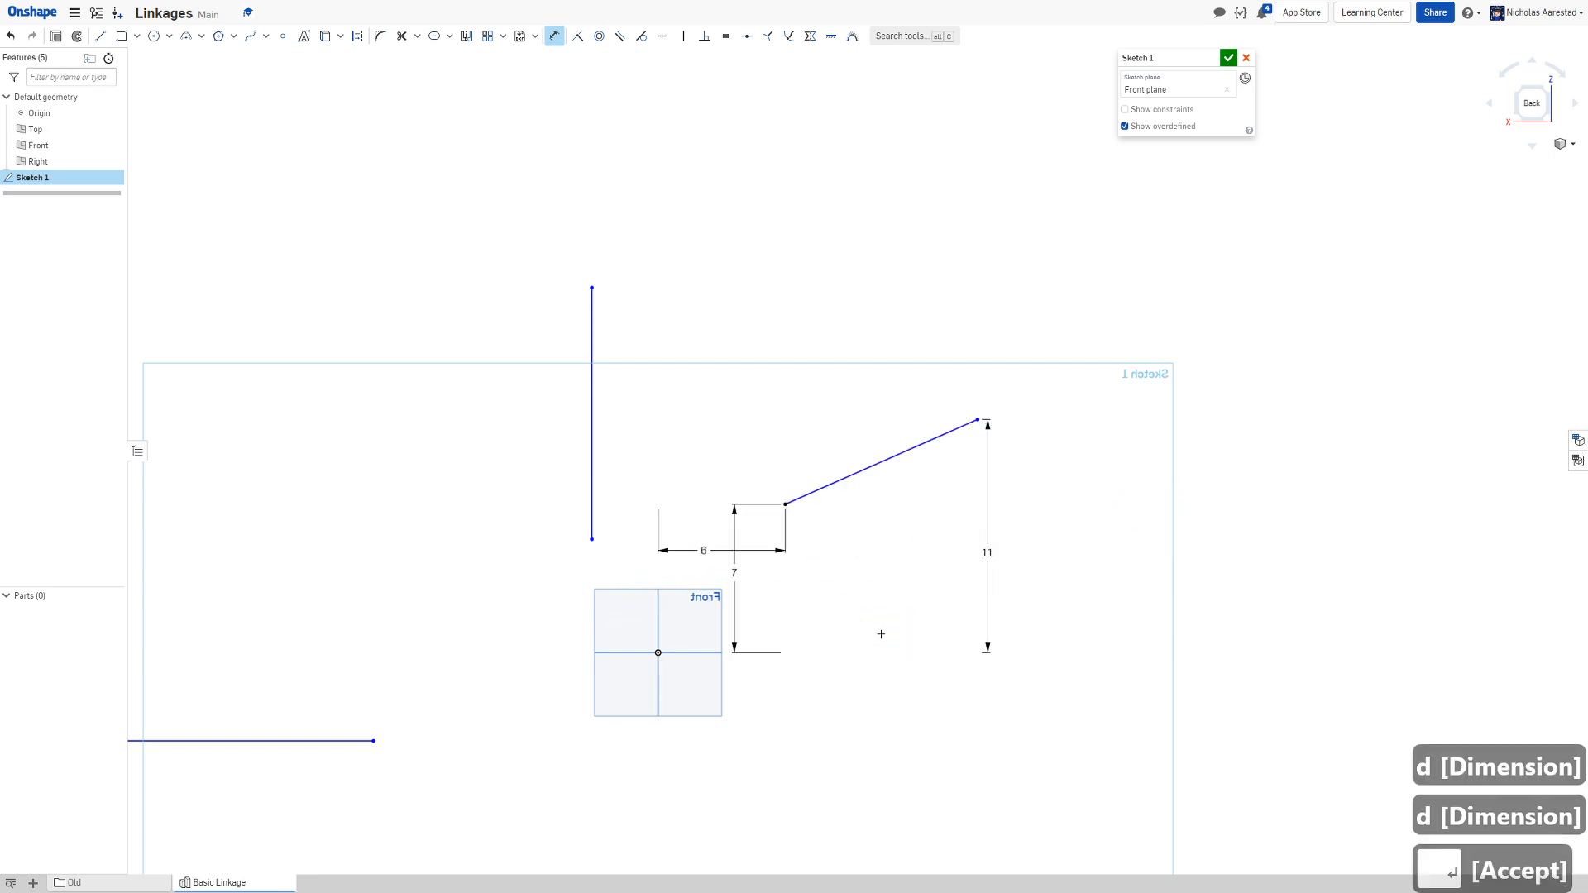
Dimension the diagonal line's length as 5 in
click(886, 461)
key(d)
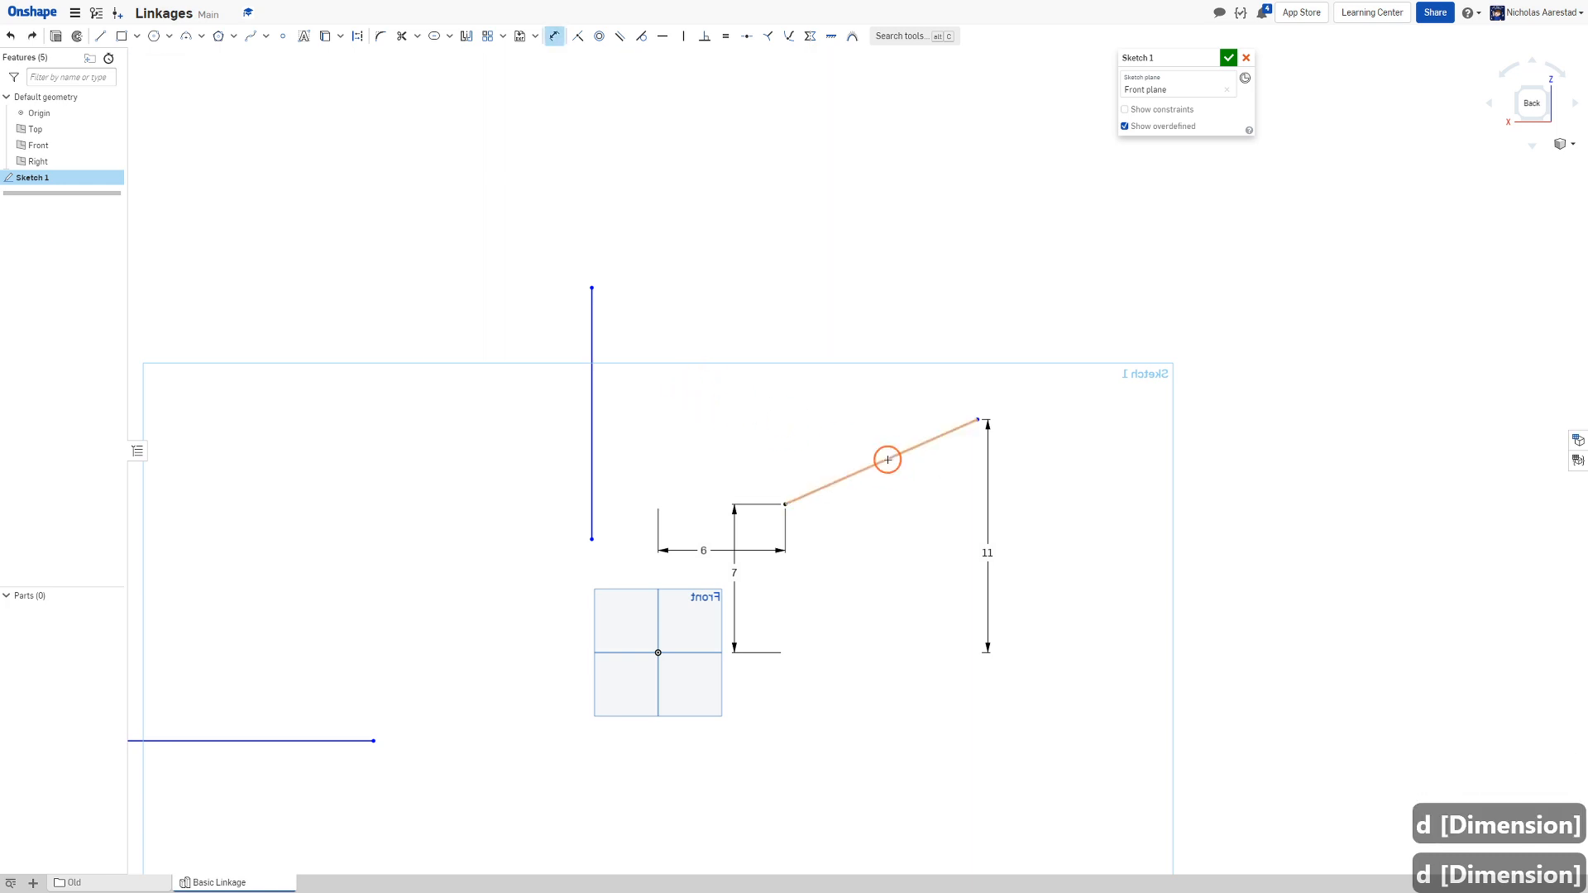
click(887, 460)
click(837, 415)
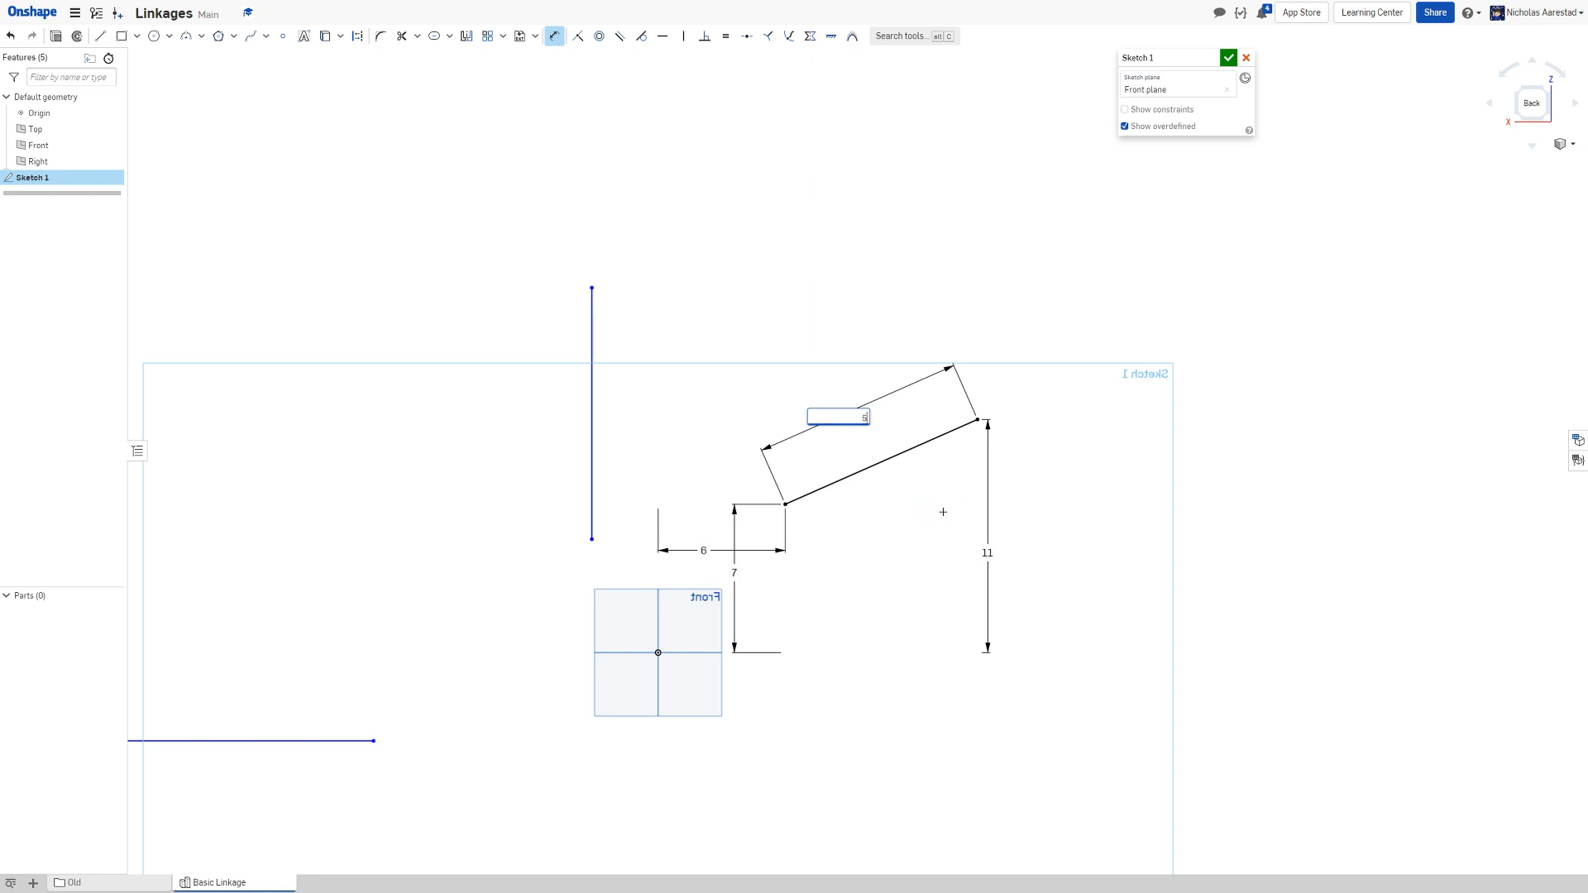
key(Return)
Delete the dimensioned diagonal line and sketch a short replacement that slopes down away from the origin
scroll(721, 414, down, 3)
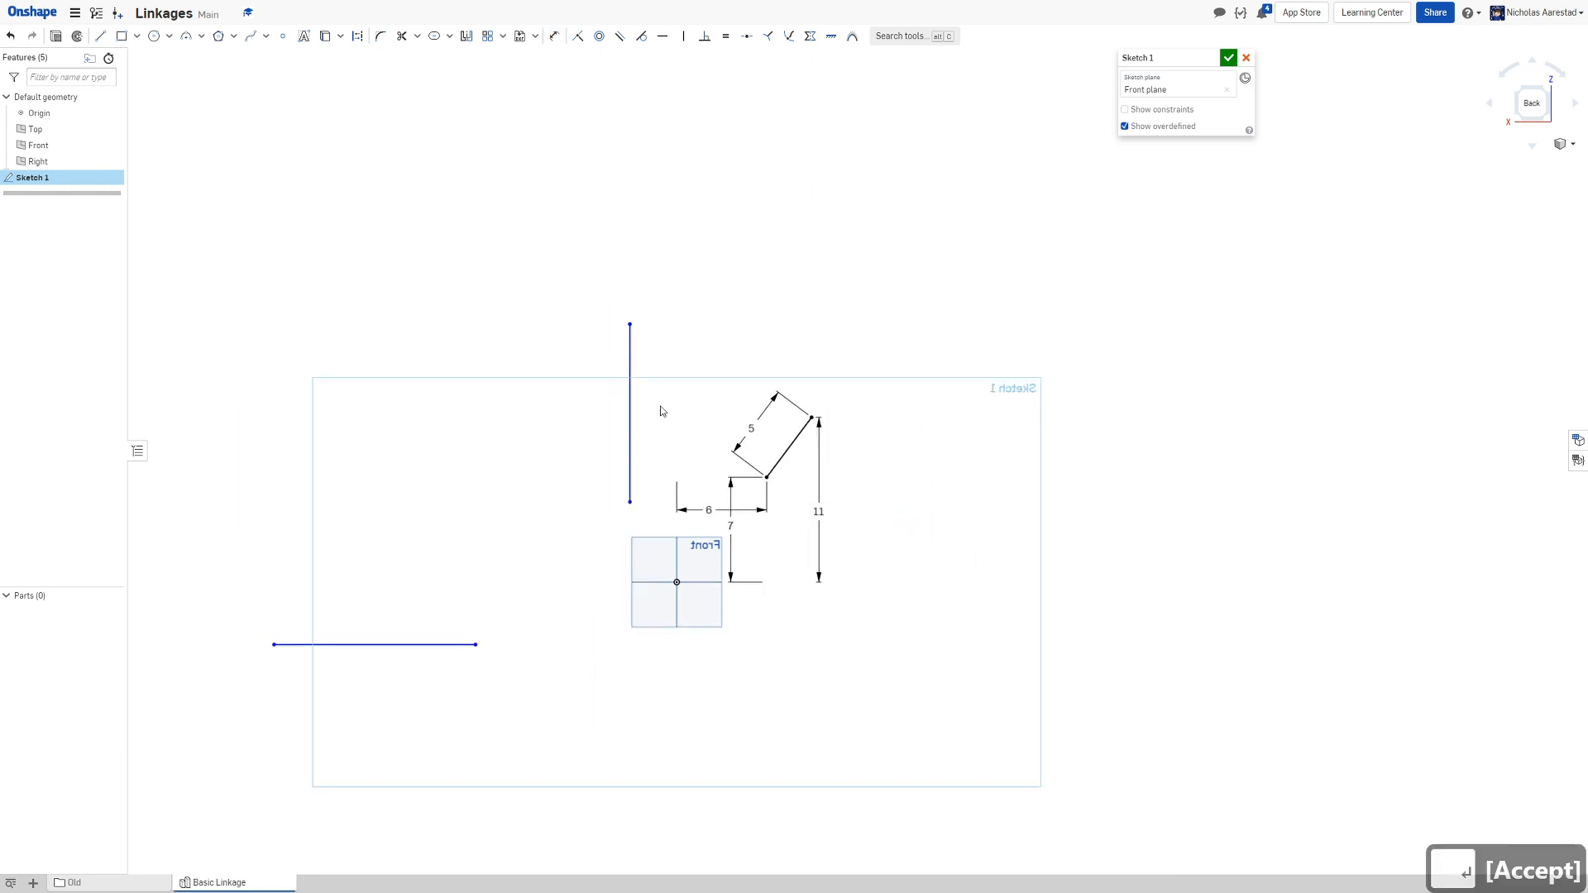
scroll(654, 405, up, 5)
click(927, 447)
key(Delete)
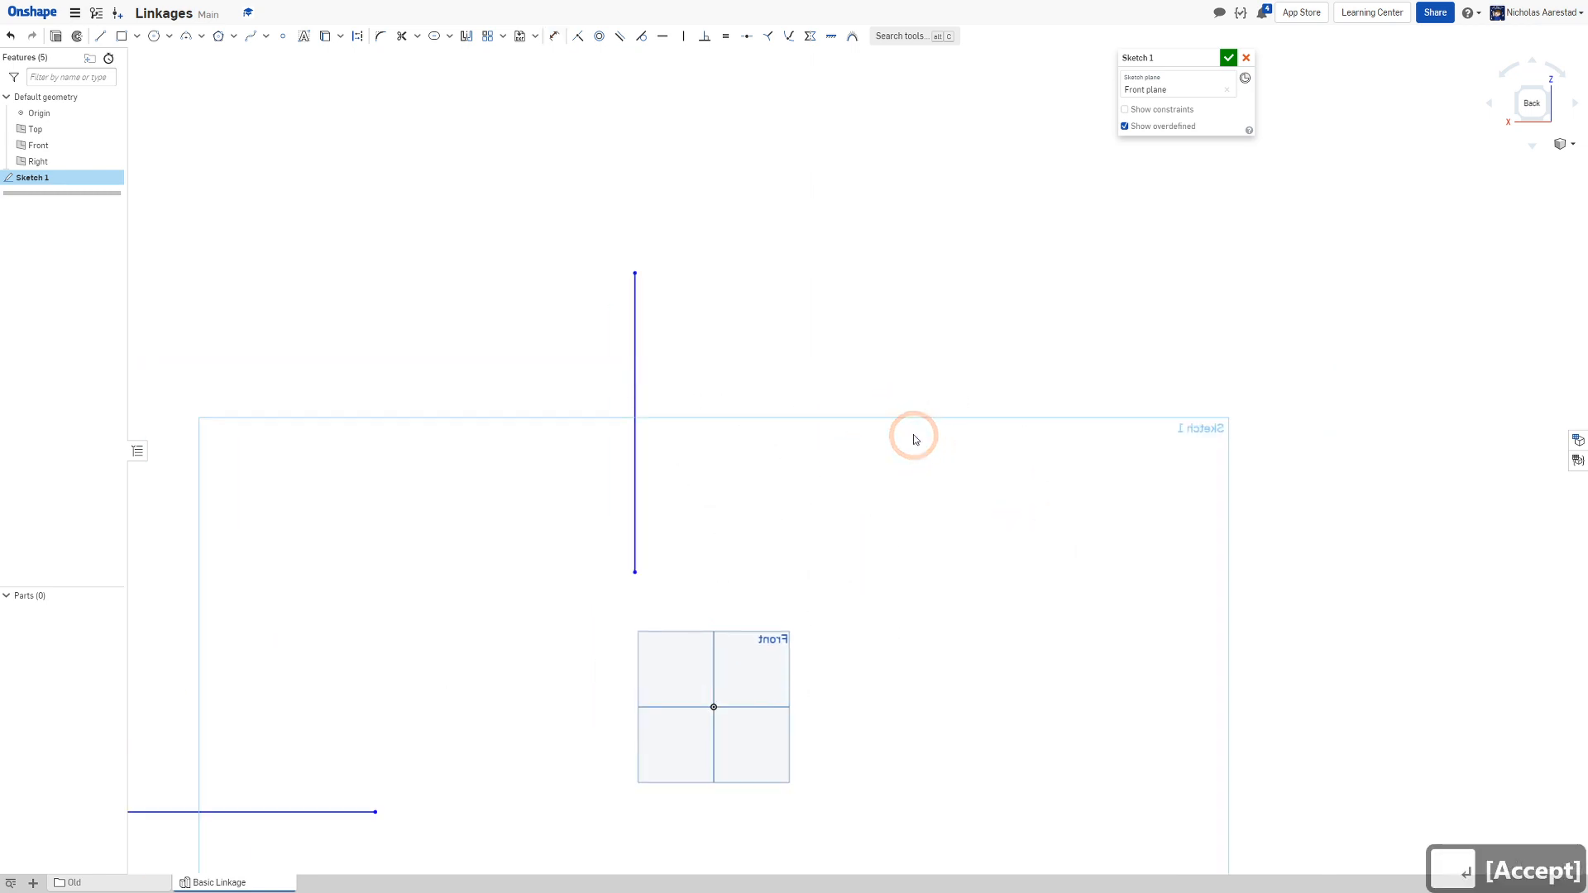
click(101, 38)
click(871, 501)
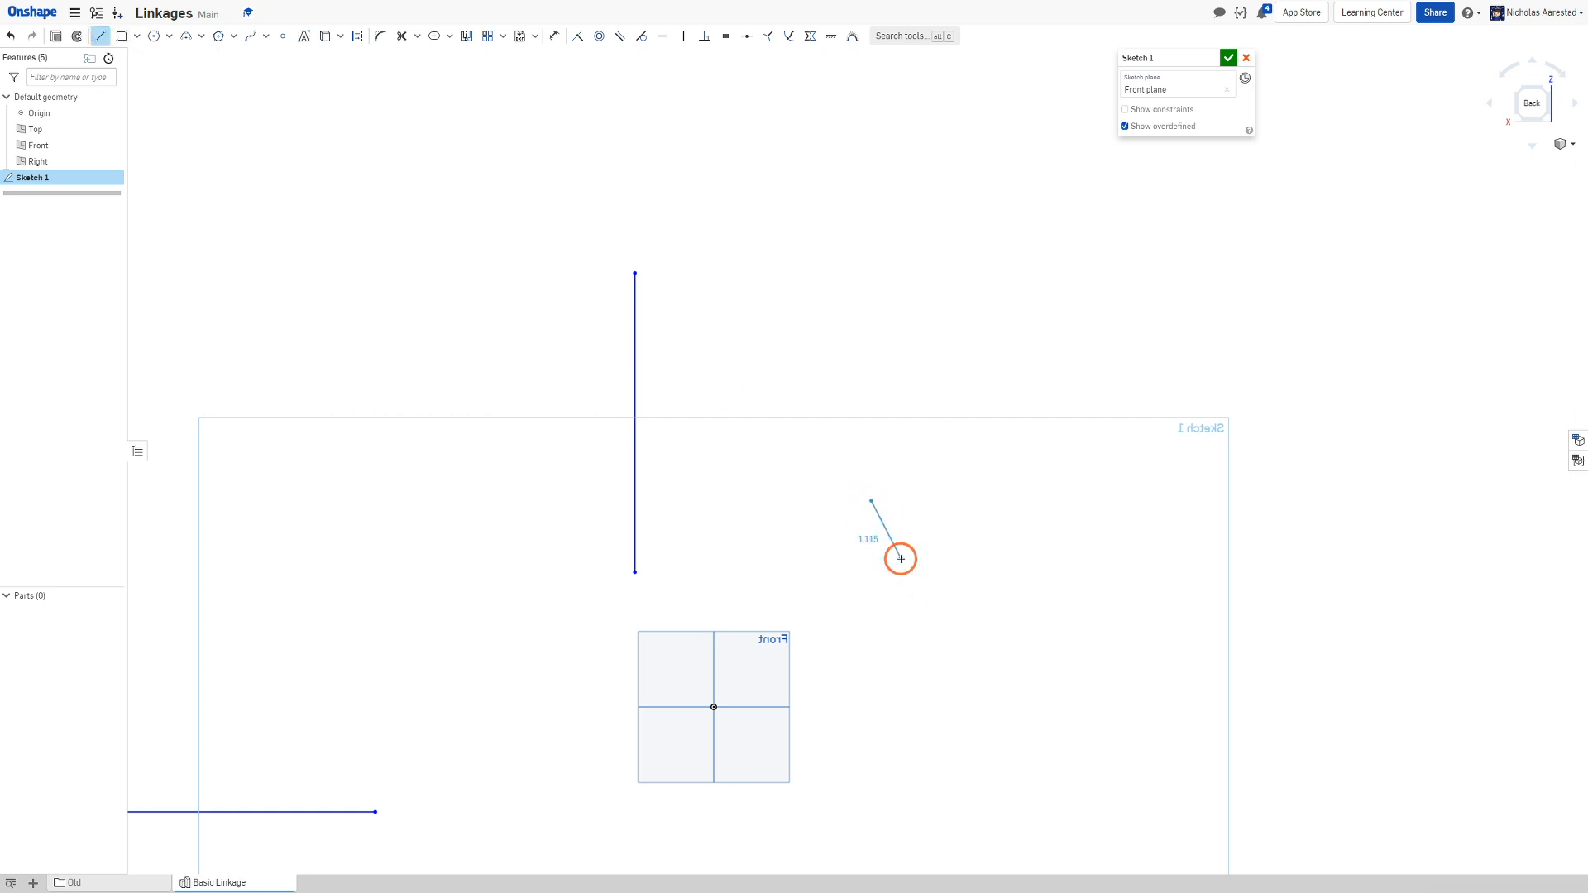
click(917, 570)
Dimension the new diagonal line's length as 5 in
key(d)
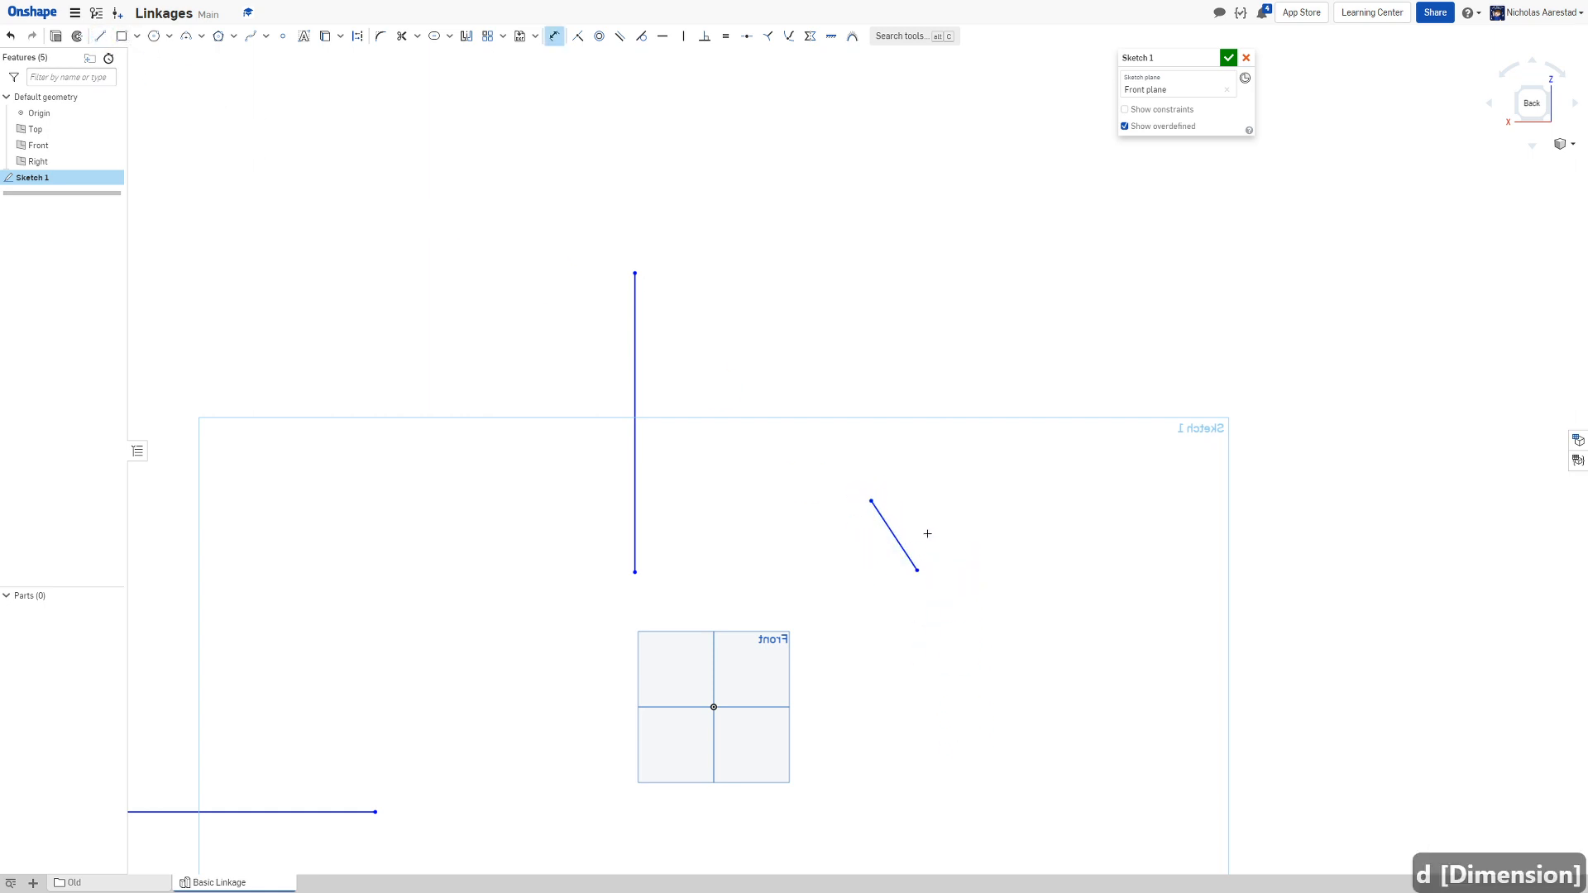
click(879, 519)
click(868, 533)
text(5)
key(Return)
Make the vertical line equal in length to the 5 in diagonal line and move it higher, to the opposite side of the origin
key(d)
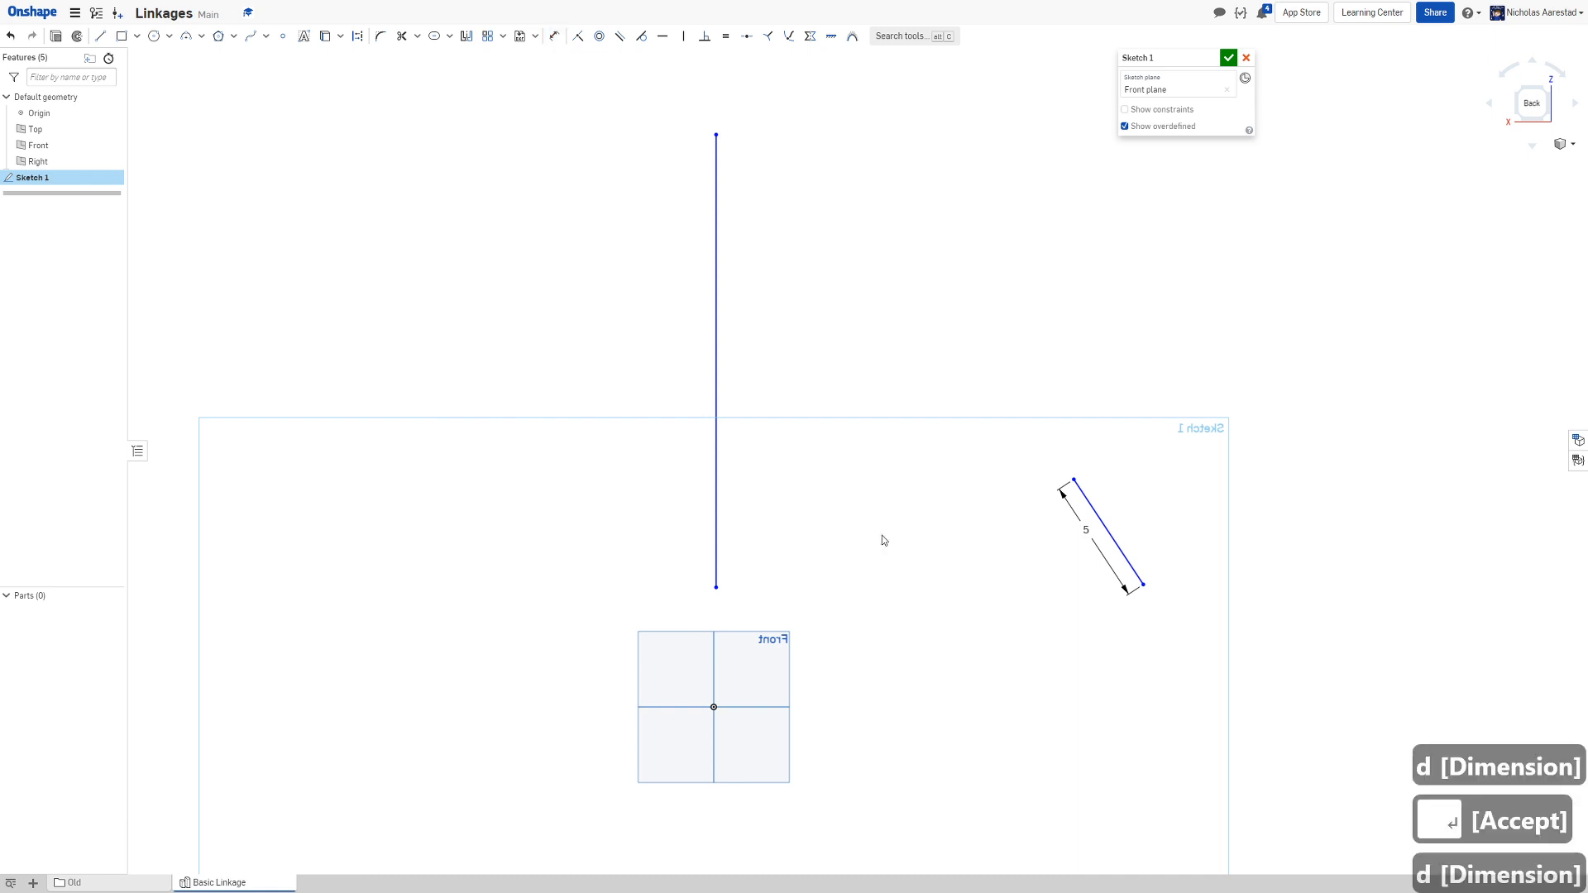
click(716, 380)
key(e)
scroll(767, 387, down, 2)
scroll(766, 385, down, 2)
scroll(736, 438, up, 2)
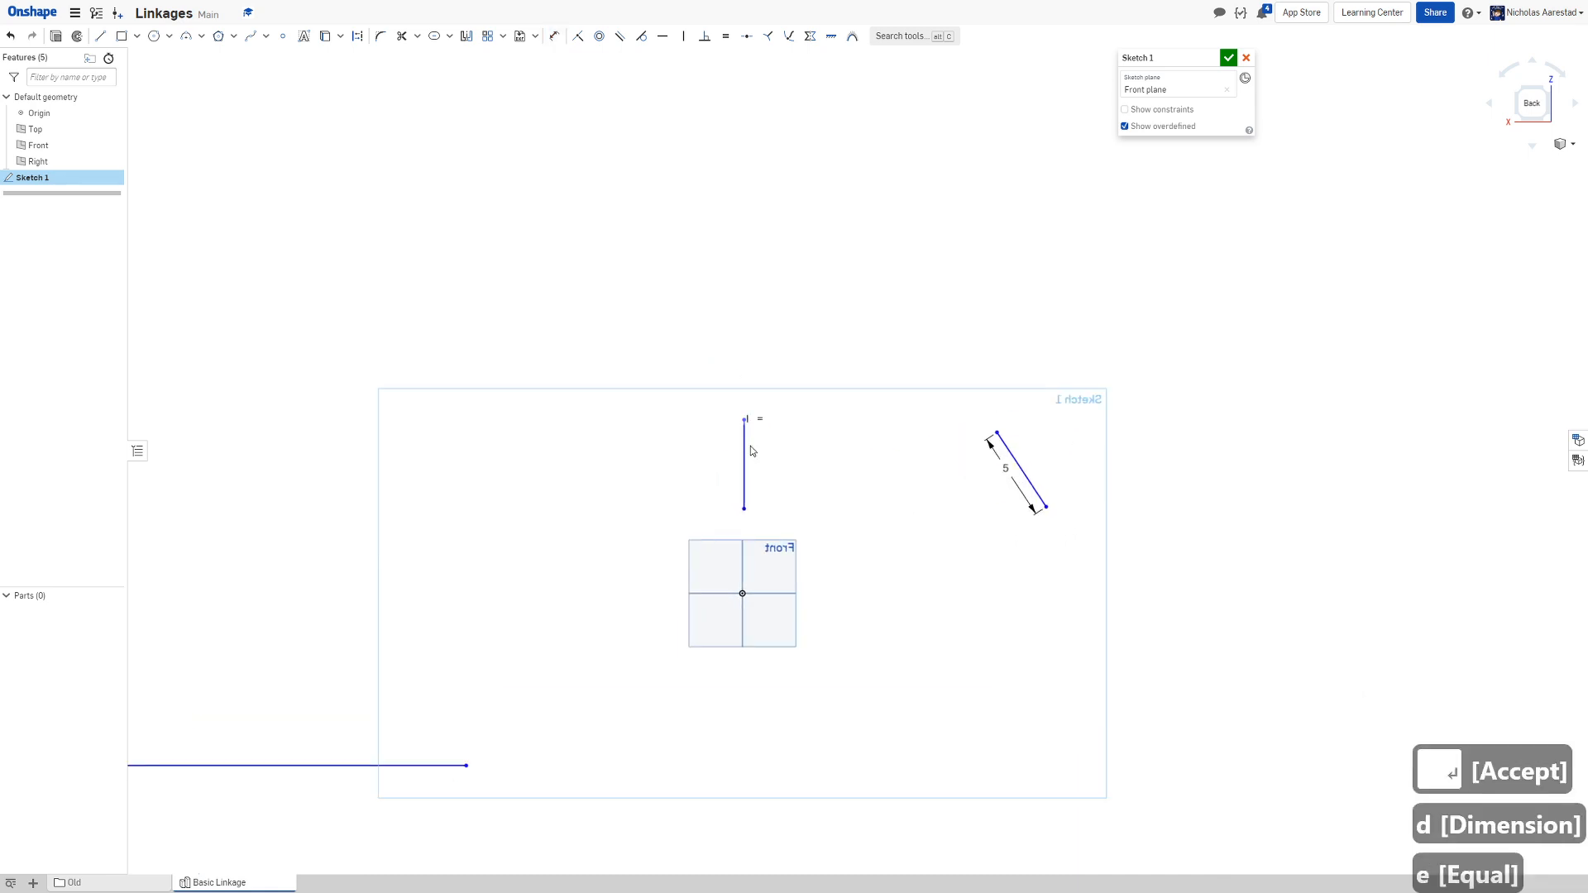
mouse_move(744, 445)
mouse_down()
mouse_move(639, 319)
mouse_move(645, 340)
mouse_up()
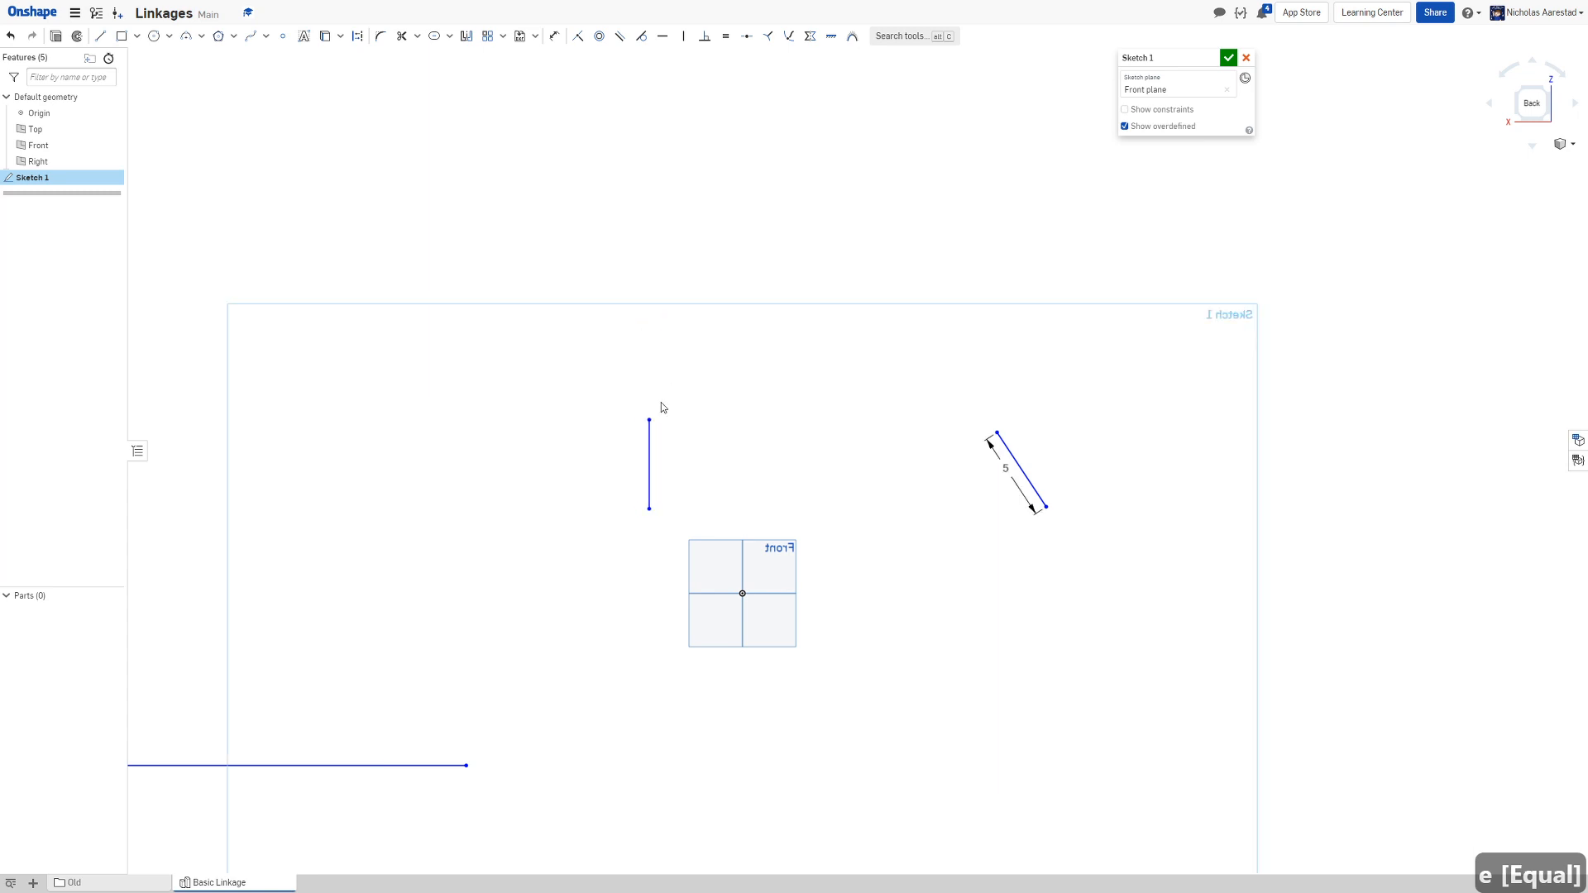
drag(651, 421, 620, 248)
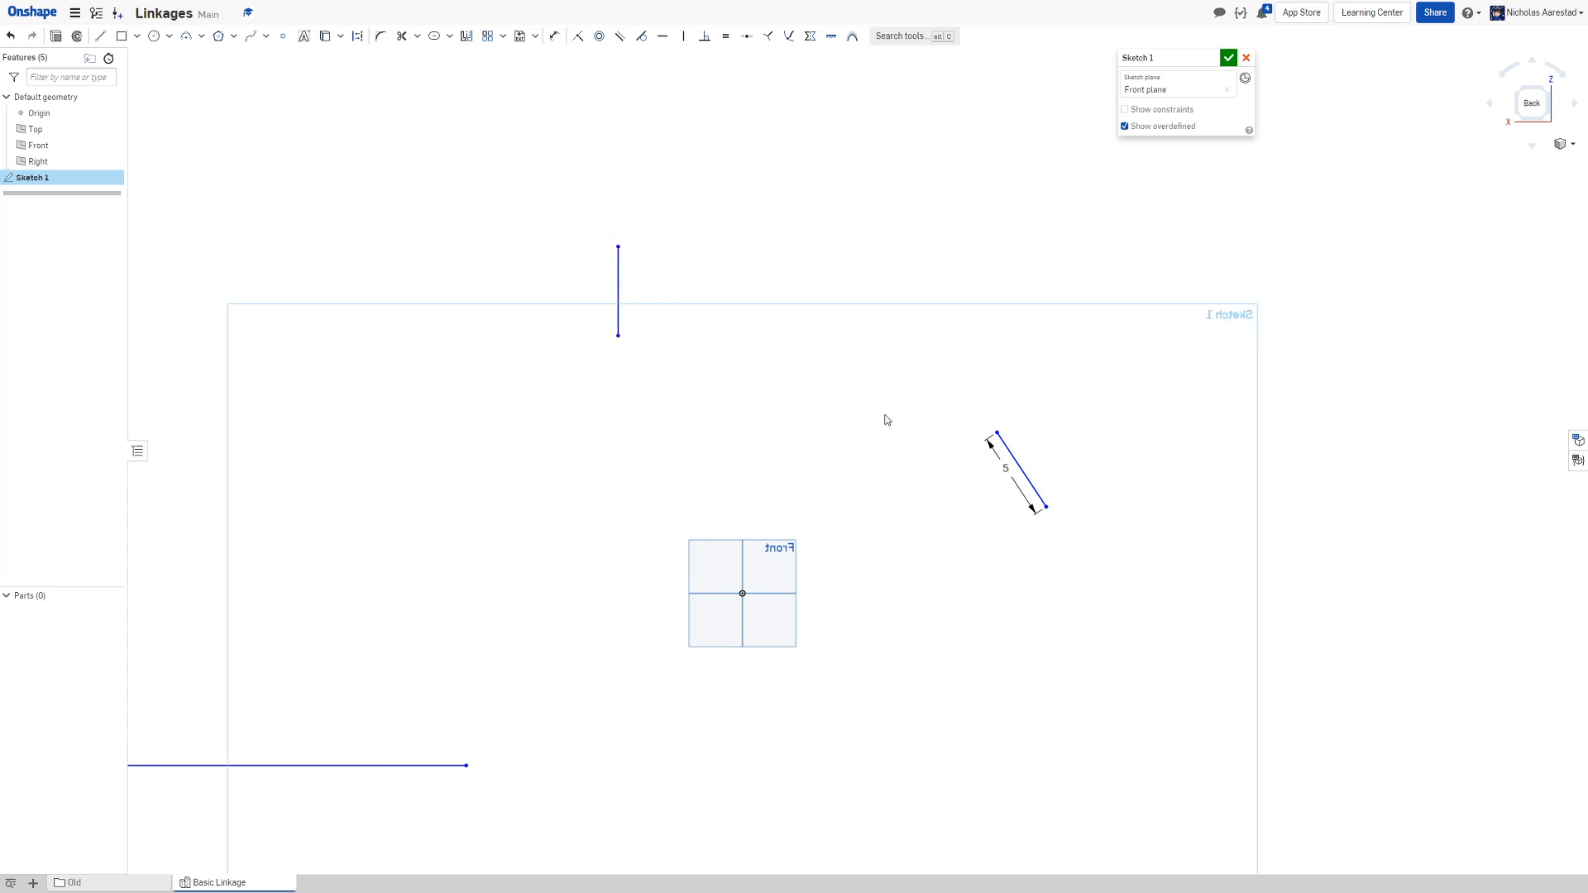
Dimension the new diagonal line's lower endpoint 7 in vertically above the origin
key(d)
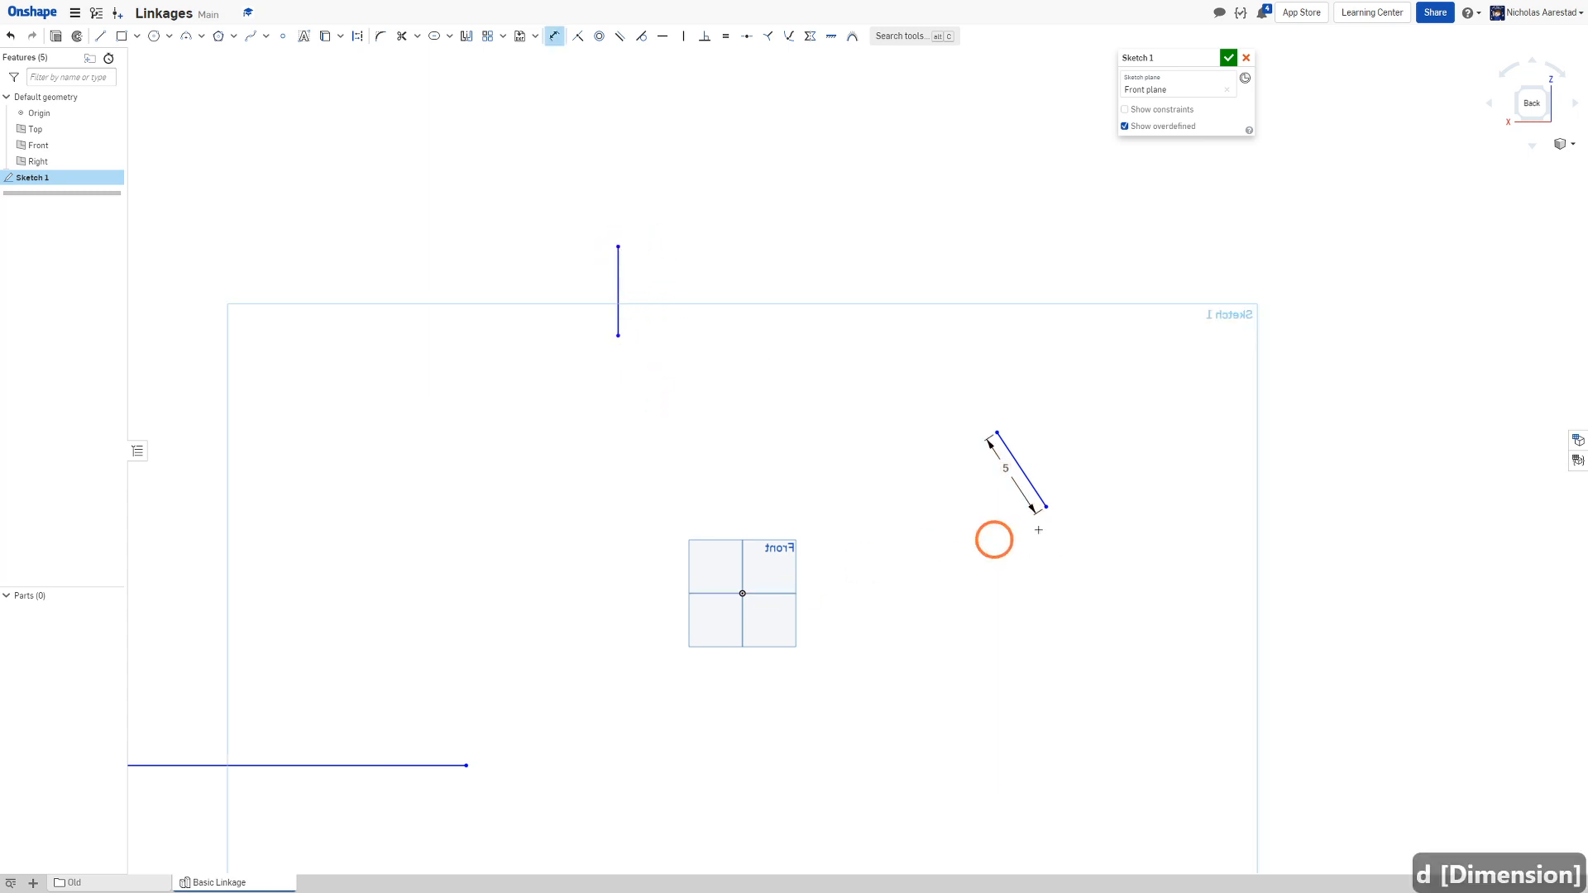
click(1047, 507)
click(1028, 547)
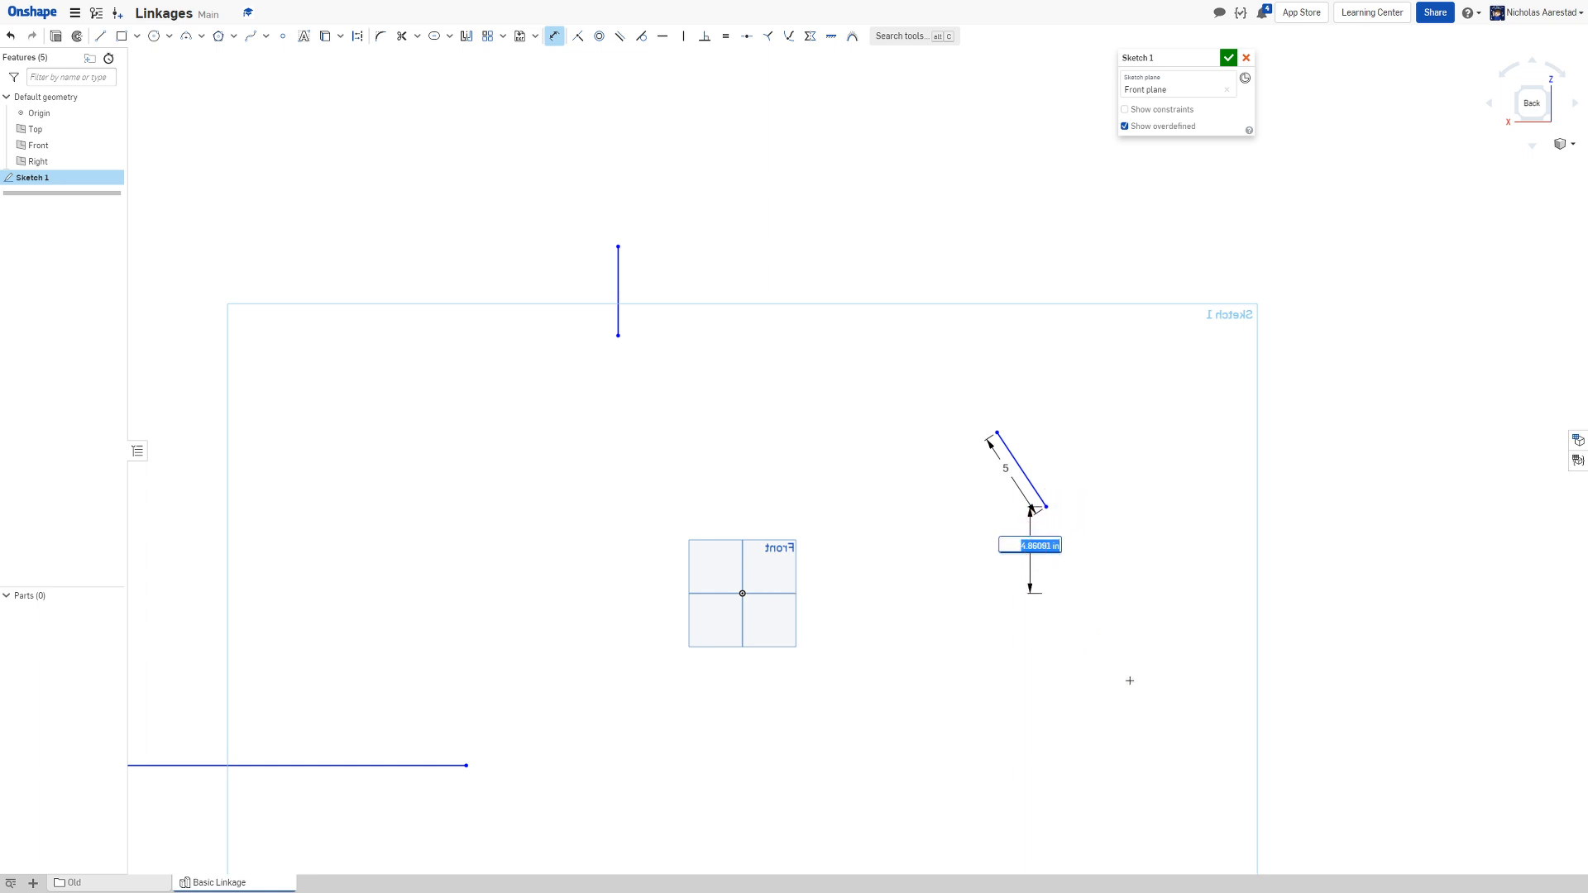
text(7)
key(Return)
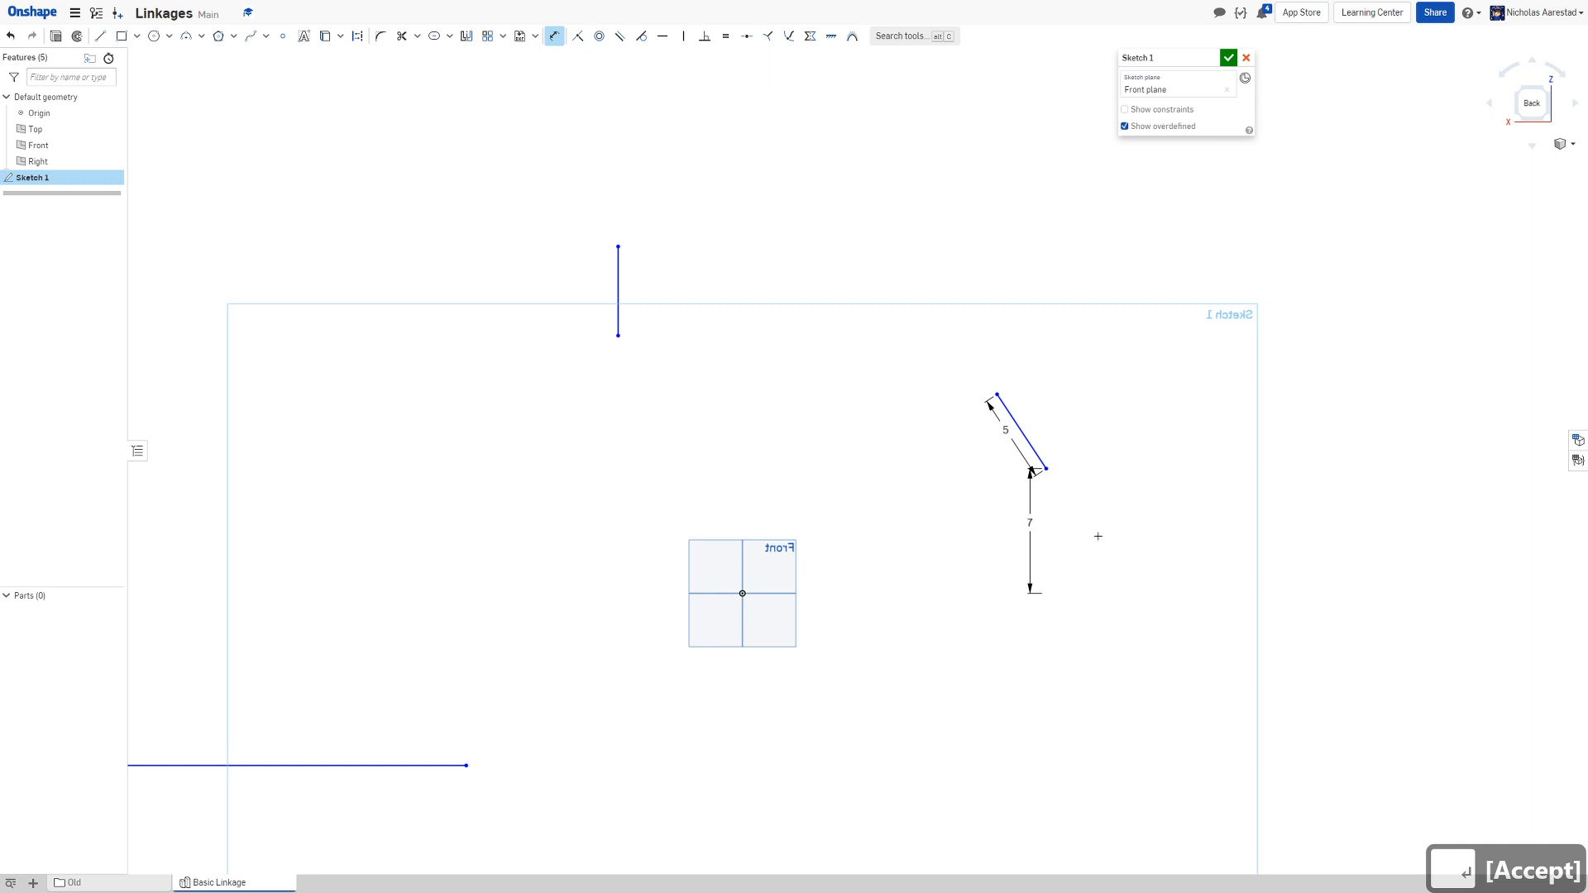
Dimension the new diagonal line's upper endpoint 11 in vertically above the origin
key(d)
key(d)
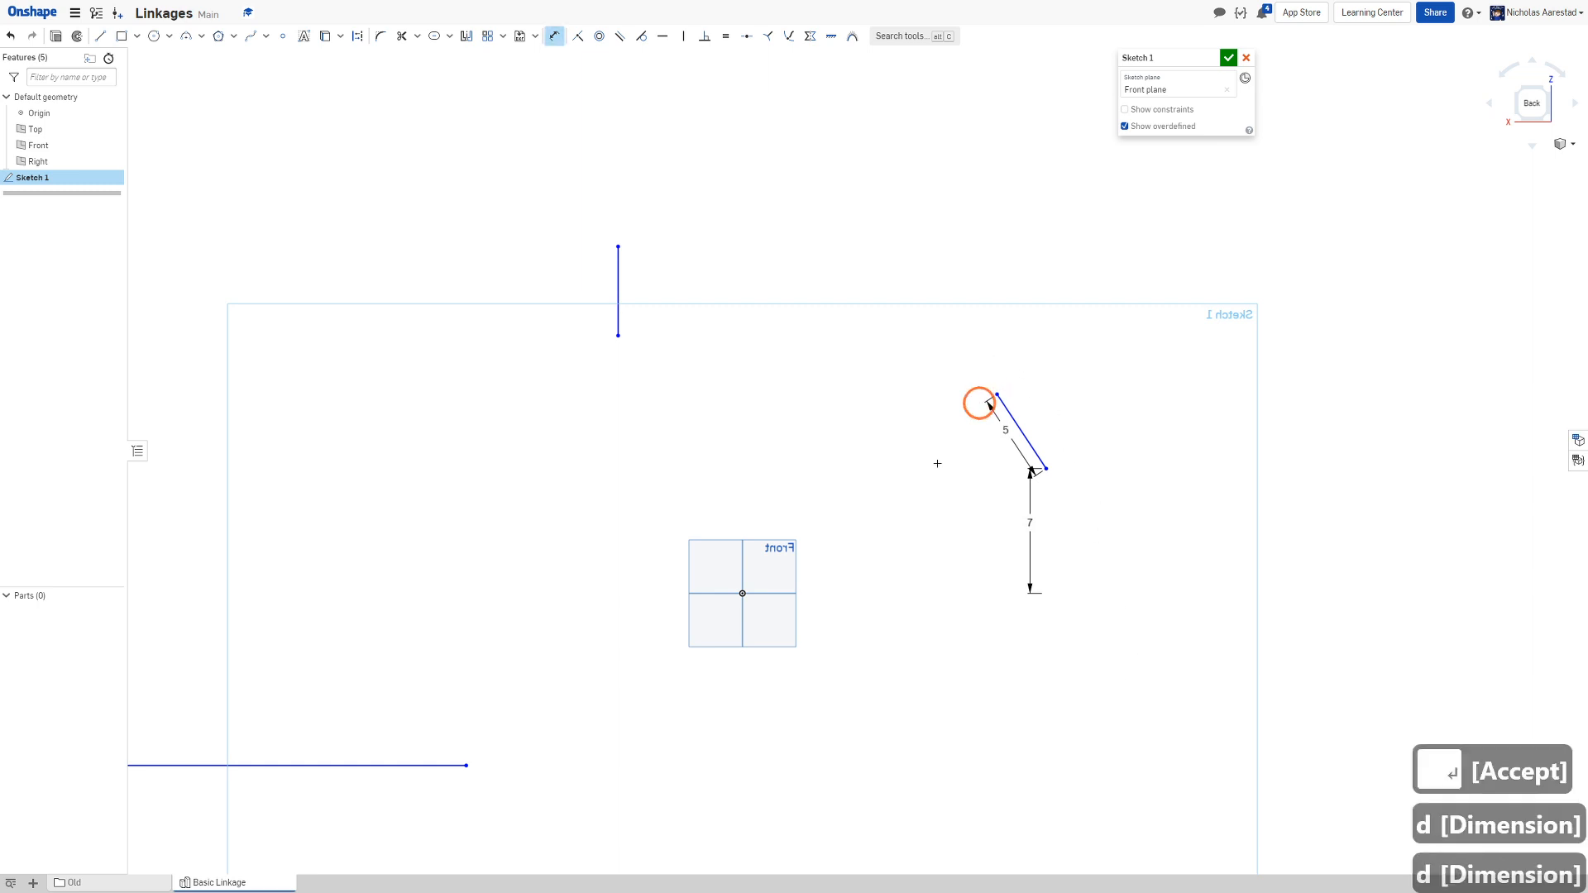
click(744, 593)
click(983, 556)
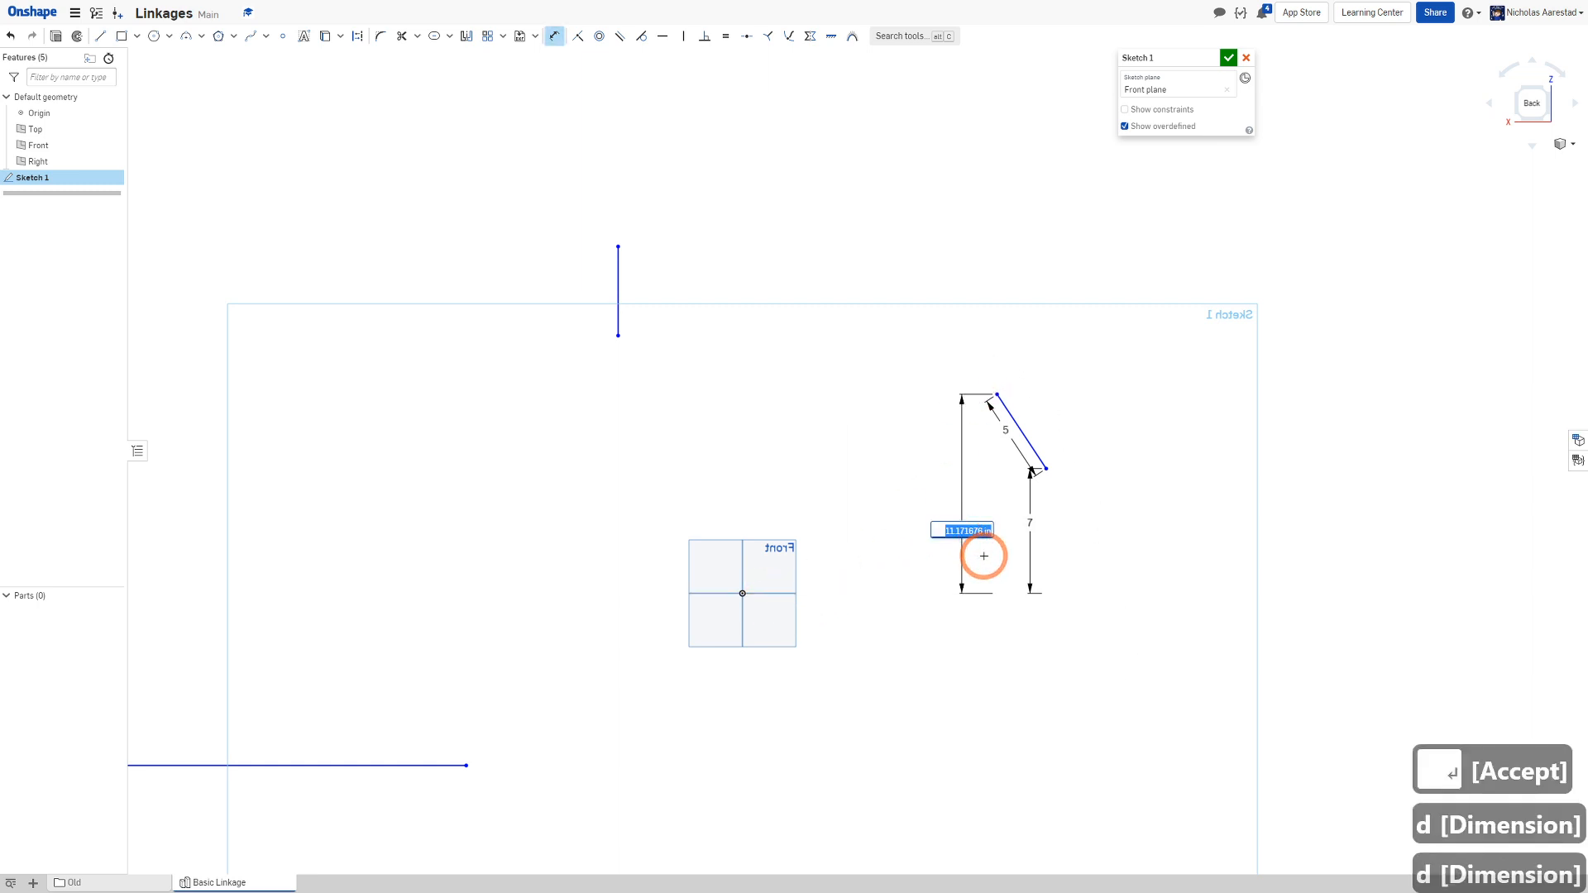
text(11)
key(Return)
Move the diagonal line closer to the origin and set its lower endpoint's horizontal distance from the origin to 10 in
drag(1002, 422, 877, 424)
key(d)
click(918, 470)
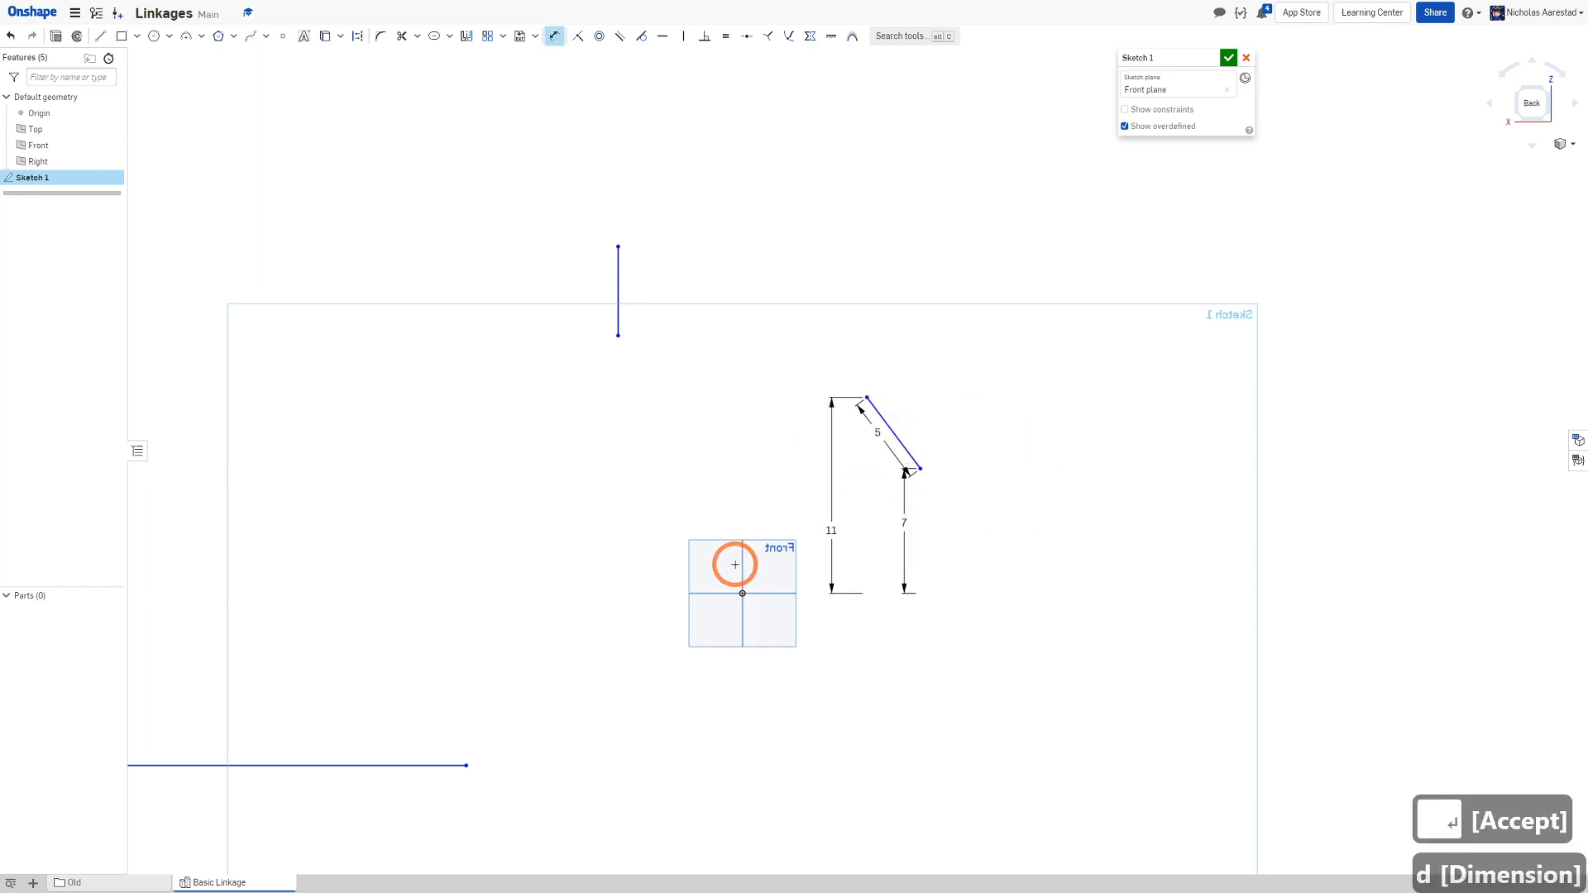
click(742, 593)
click(819, 506)
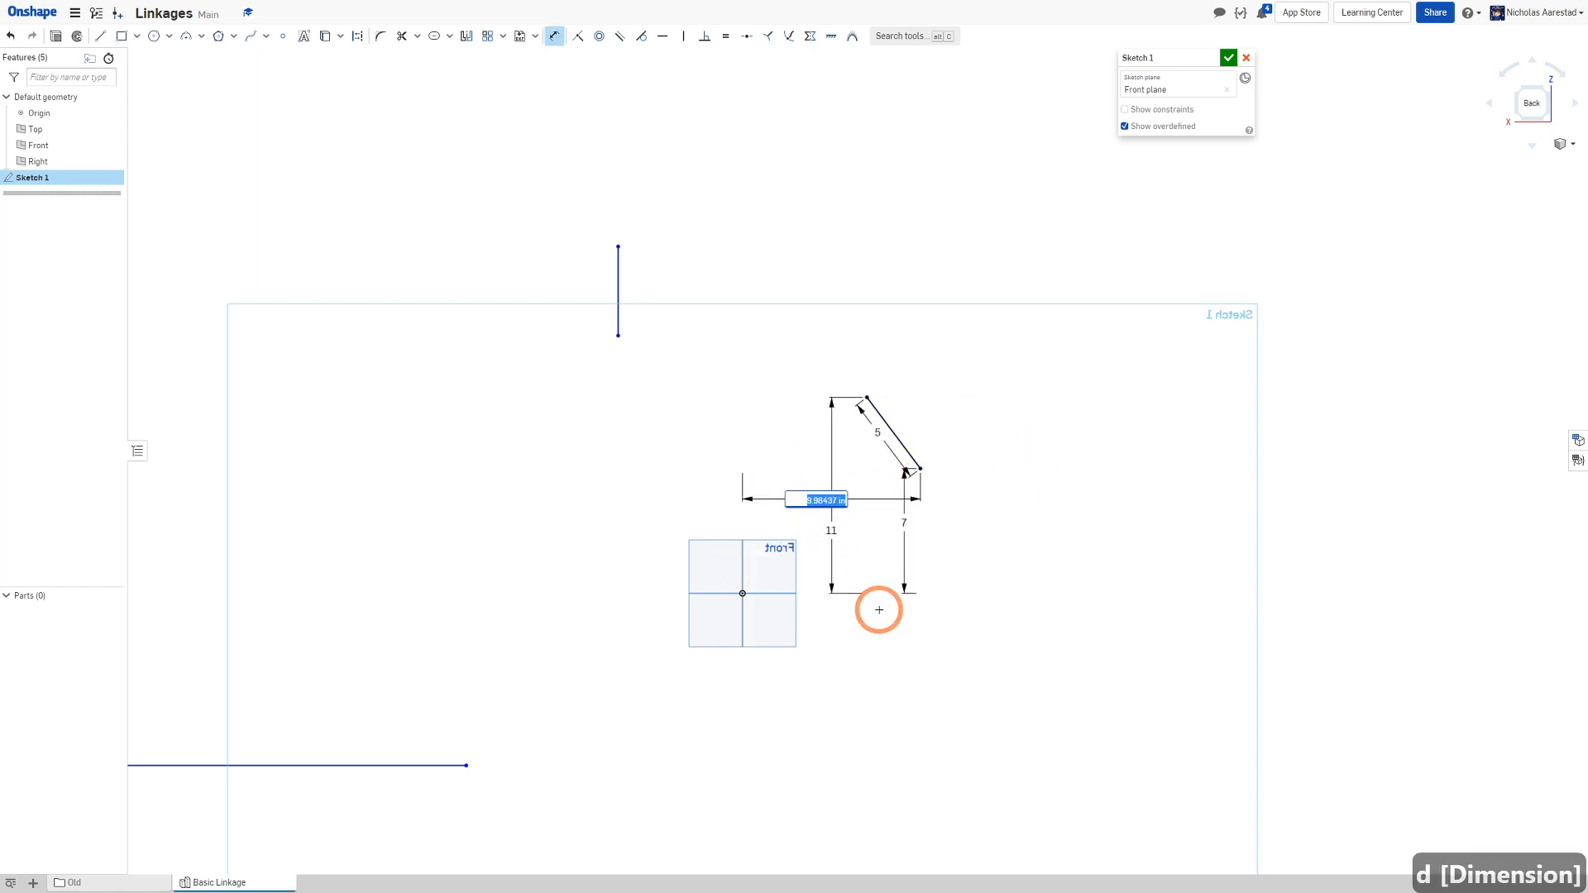
text(10)
key(Return)
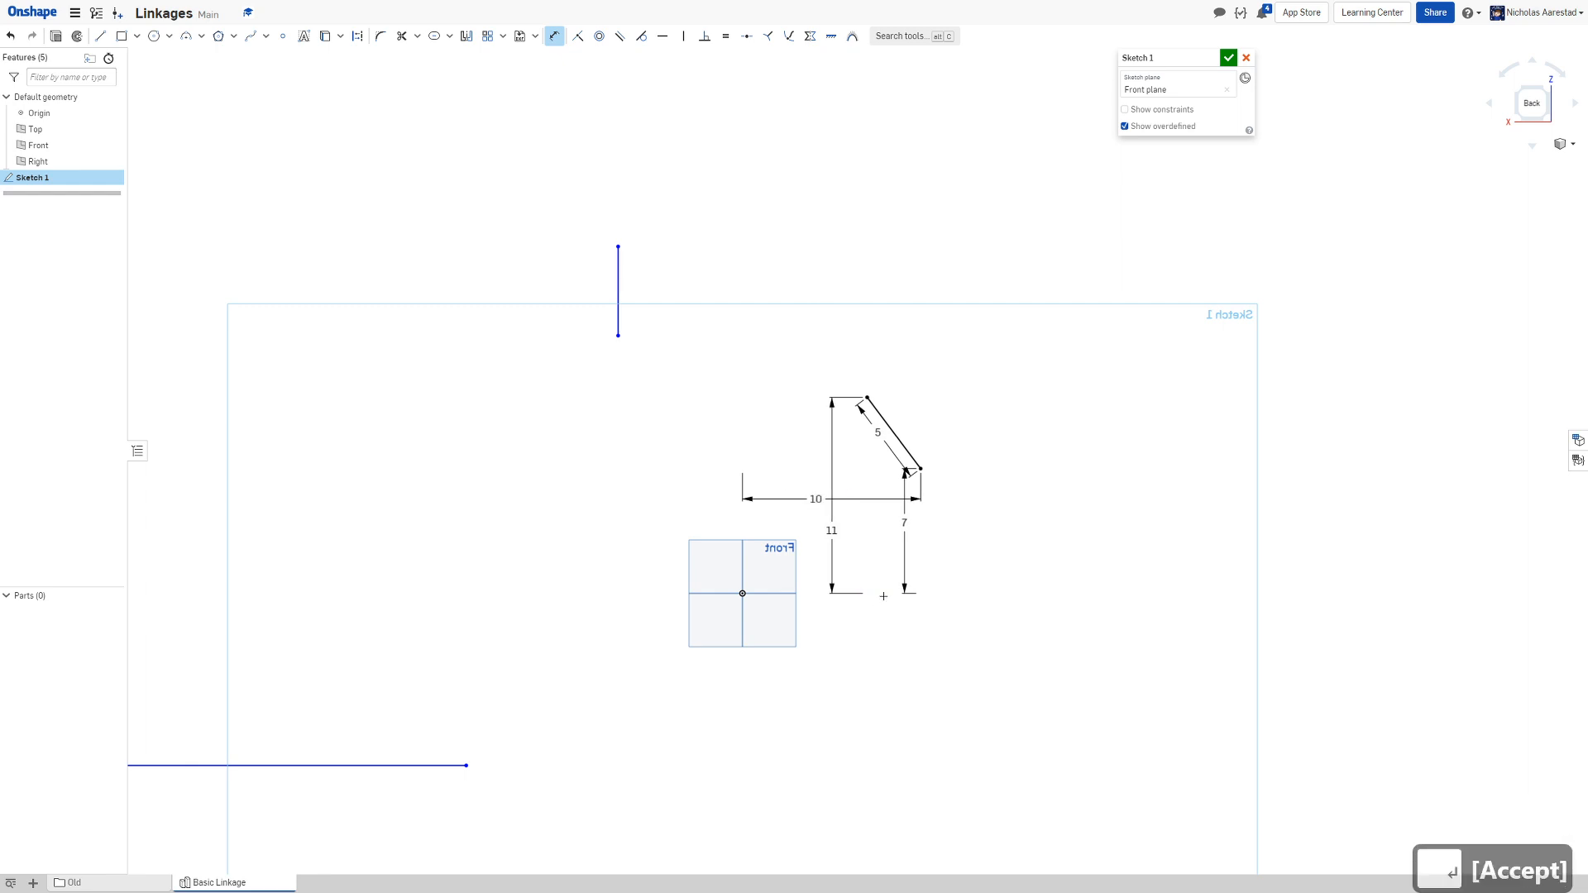
Dimension the vertical line's lower endpoint 7 in vertically above the origin
scroll(755, 337, down, 3)
scroll(744, 344, up, 3)
scroll(744, 344, down, 2)
key(d)
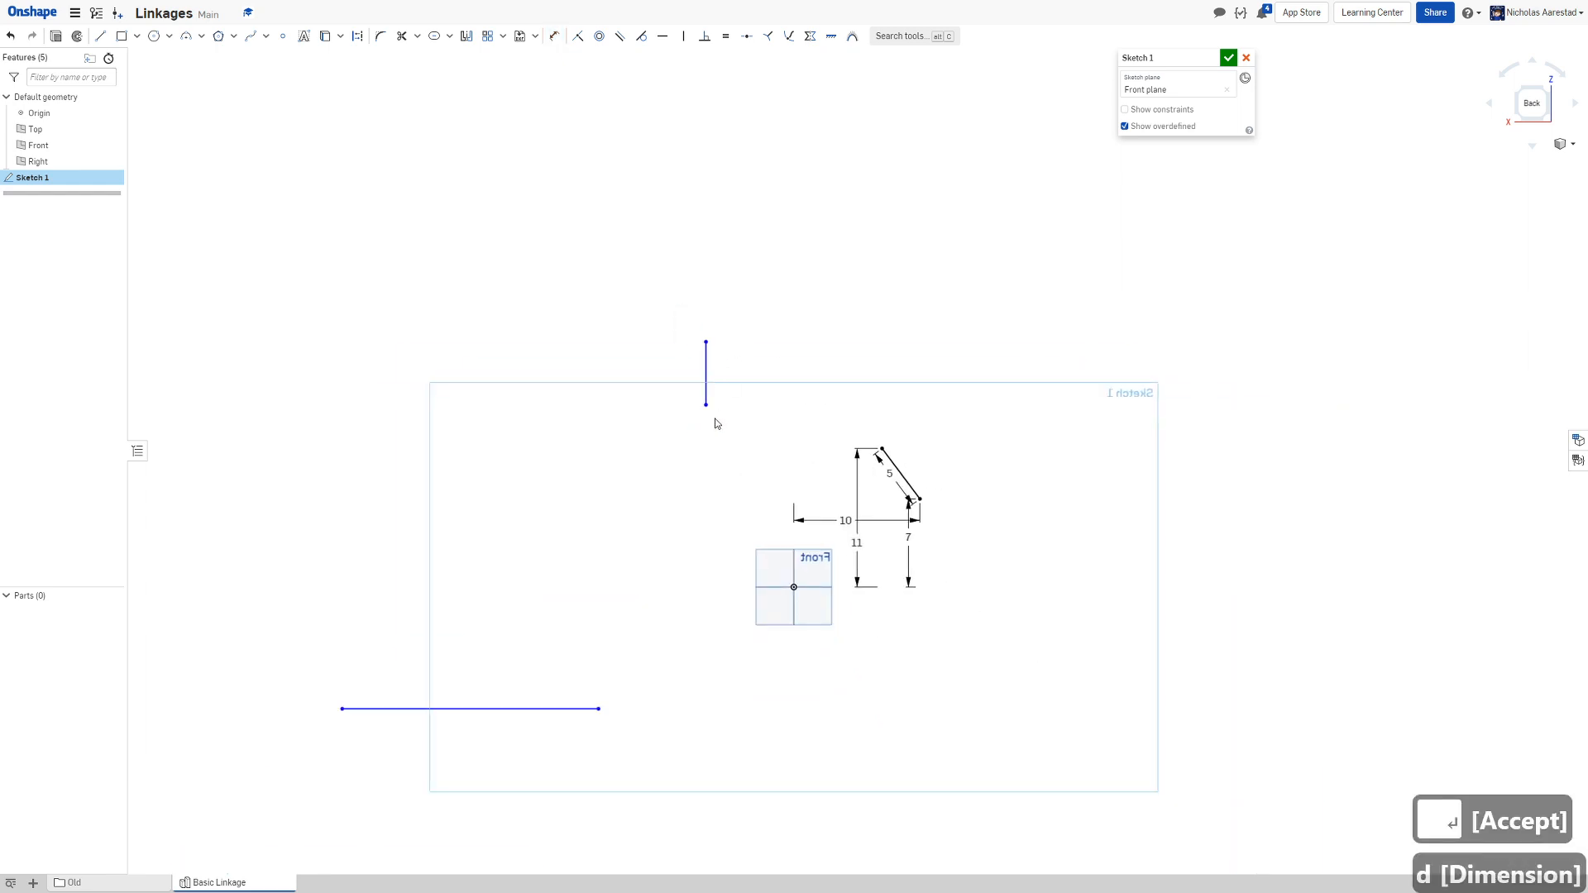
key(d)
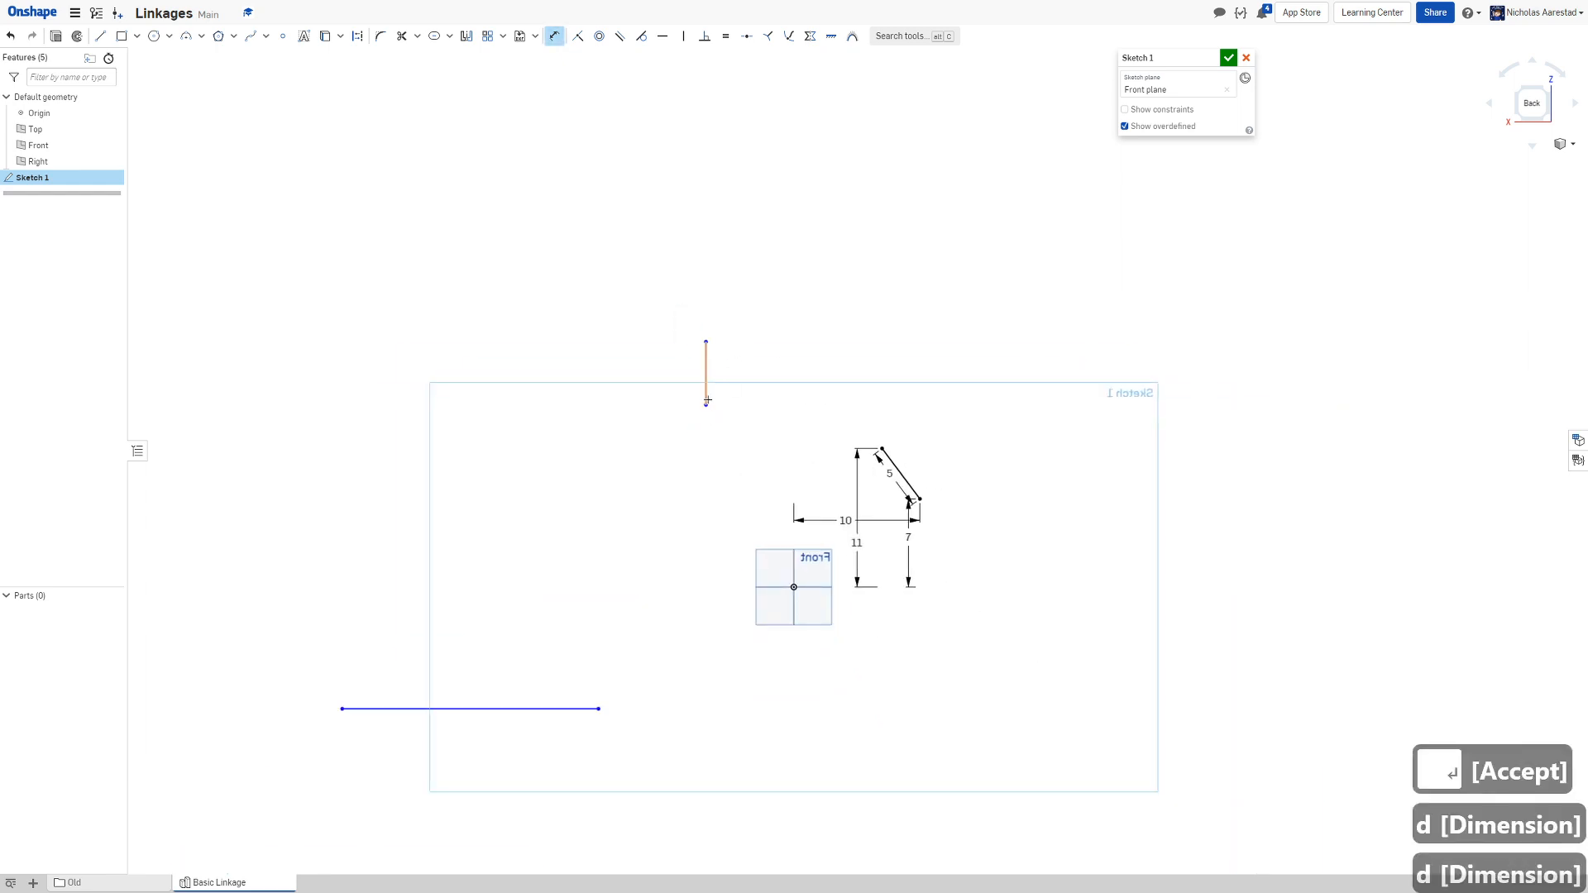
click(773, 586)
click(714, 533)
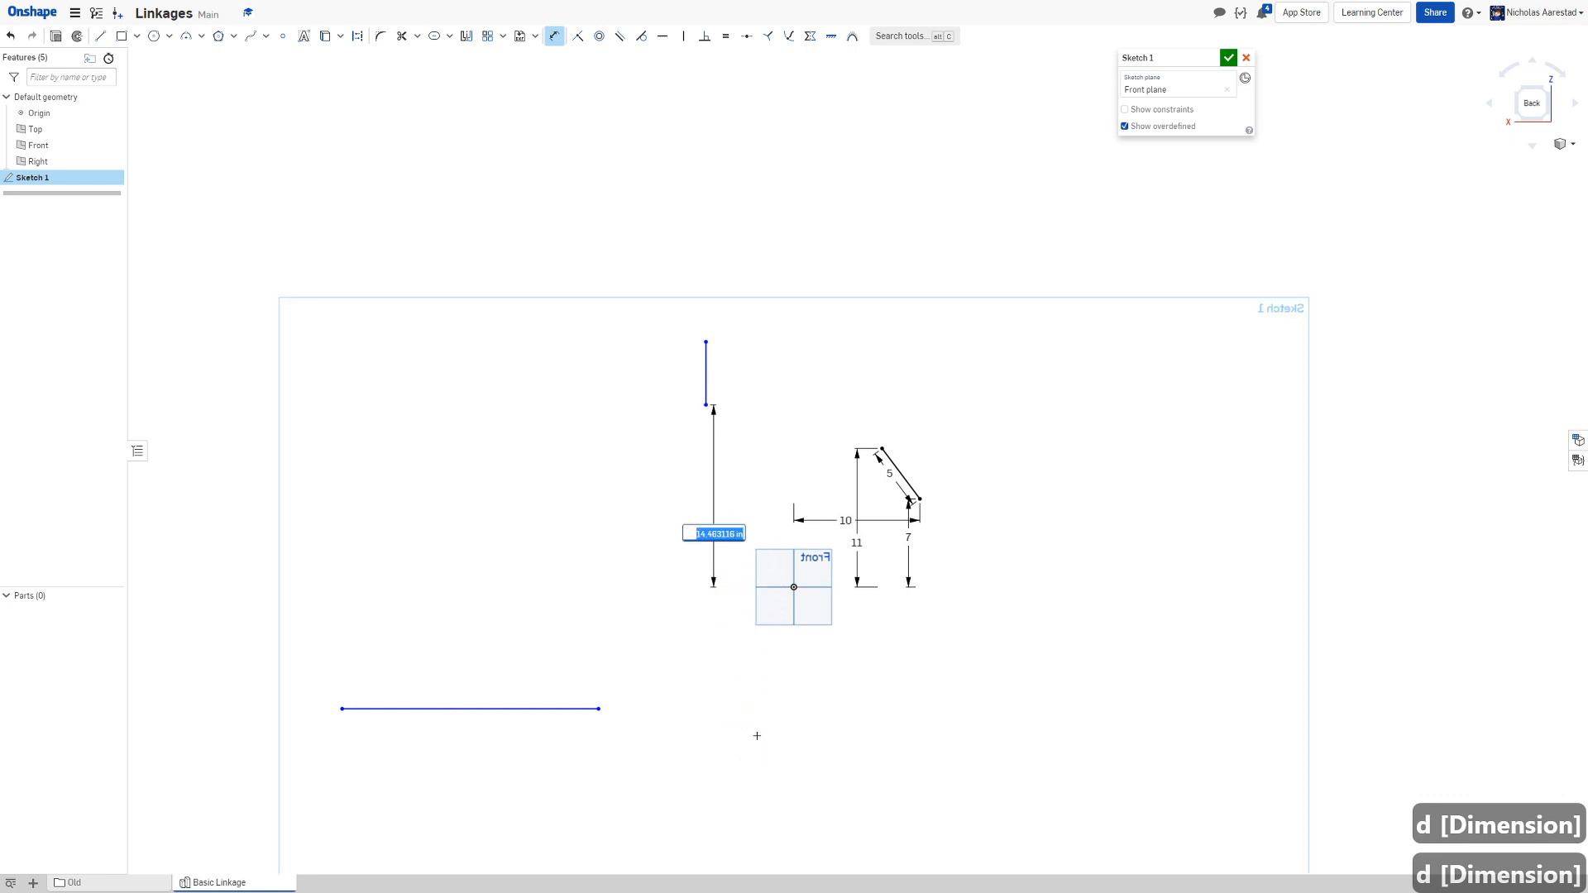
text(7)
key(Return)
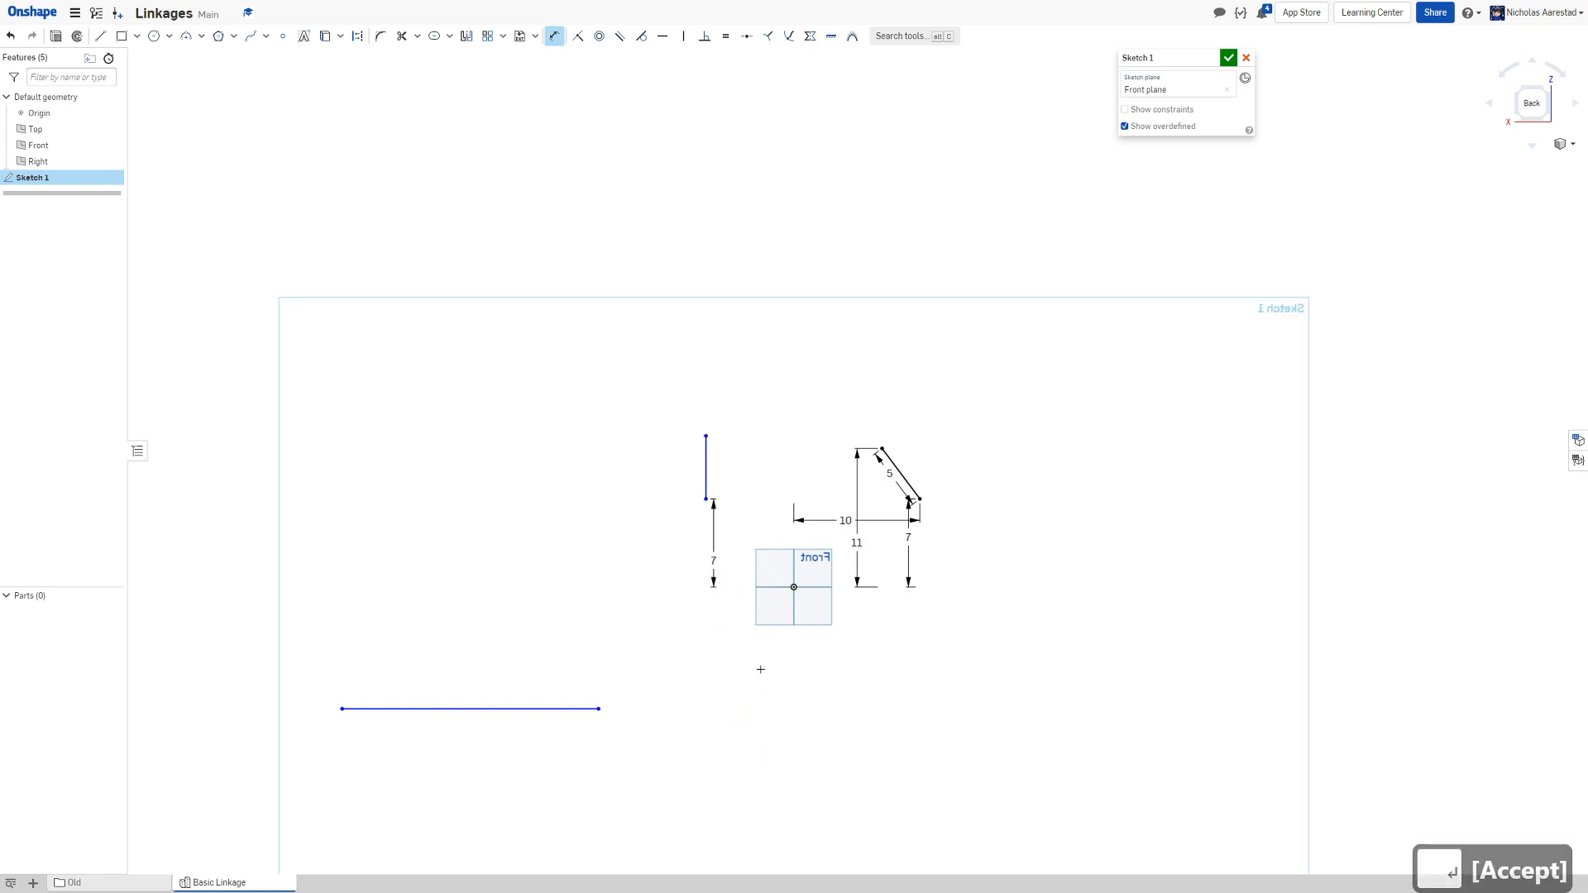
Raise the vertical line's height dimension above the origin to 8 in and then to 9 in
key(Escape)
double_click(709, 569)
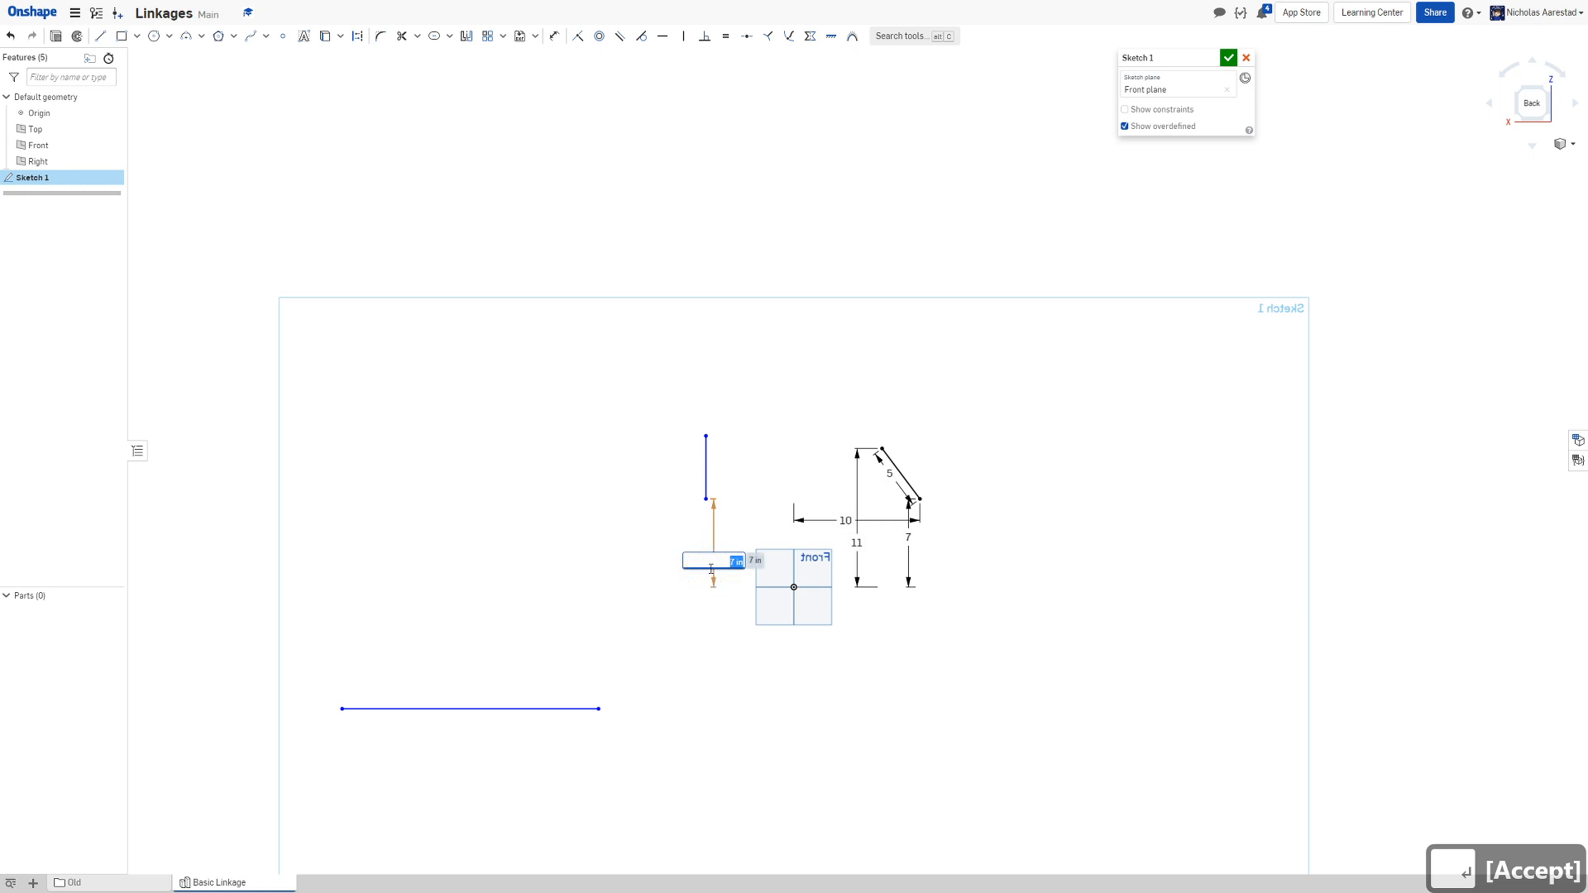
text(8)
key(Return)
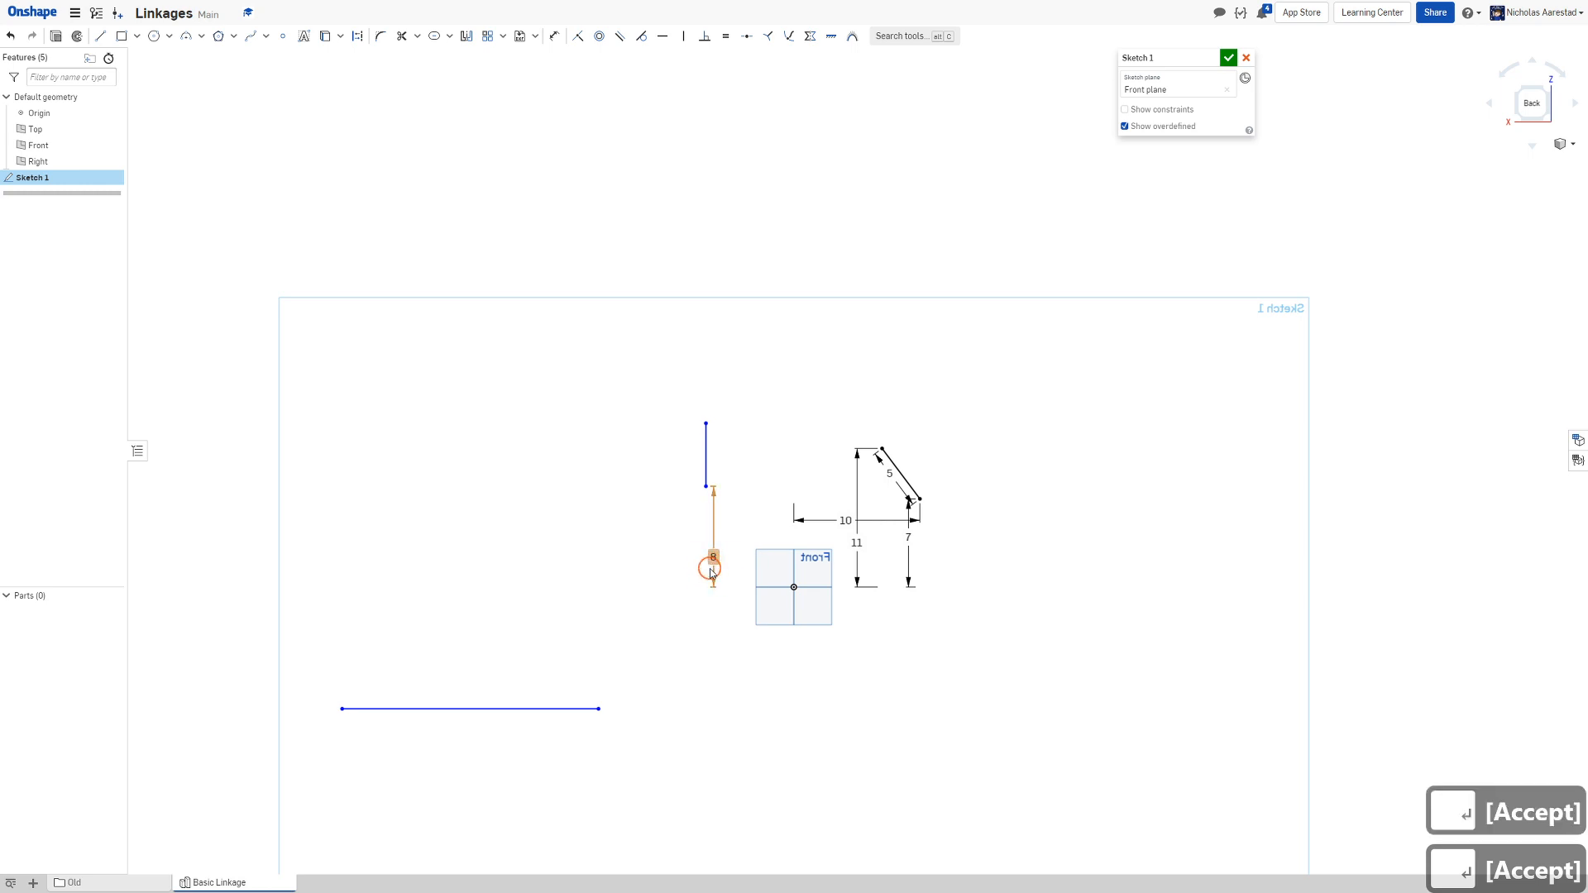
double_click(709, 570)
key(Return)
Dimension the vertical line's lower endpoint 2 in horizontally from the origin
key(d)
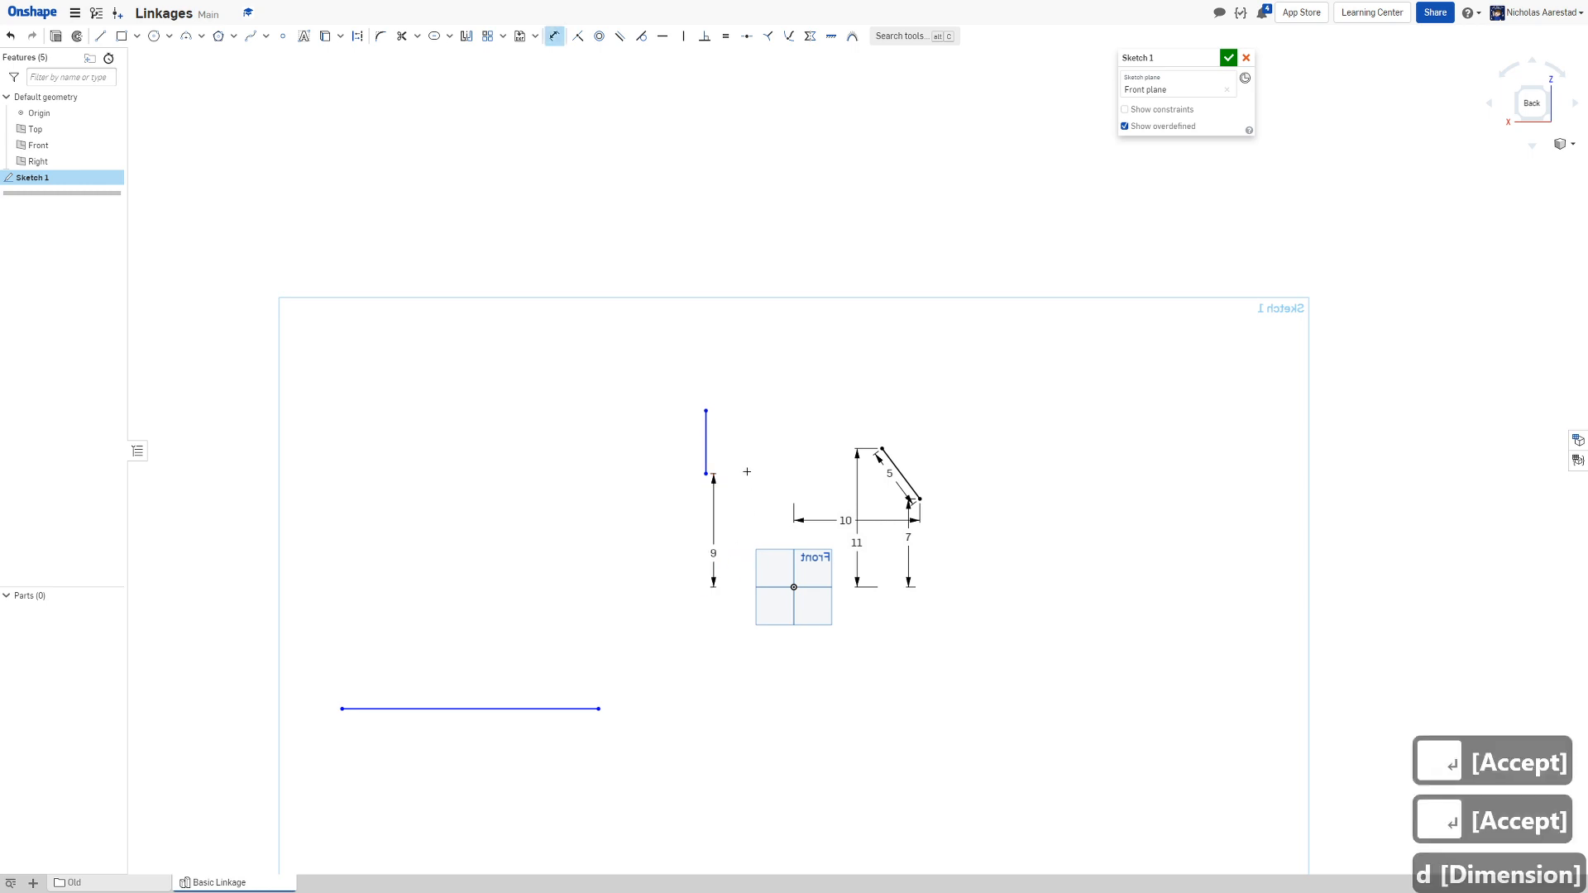
key(d)
key(d)
click(705, 473)
click(793, 587)
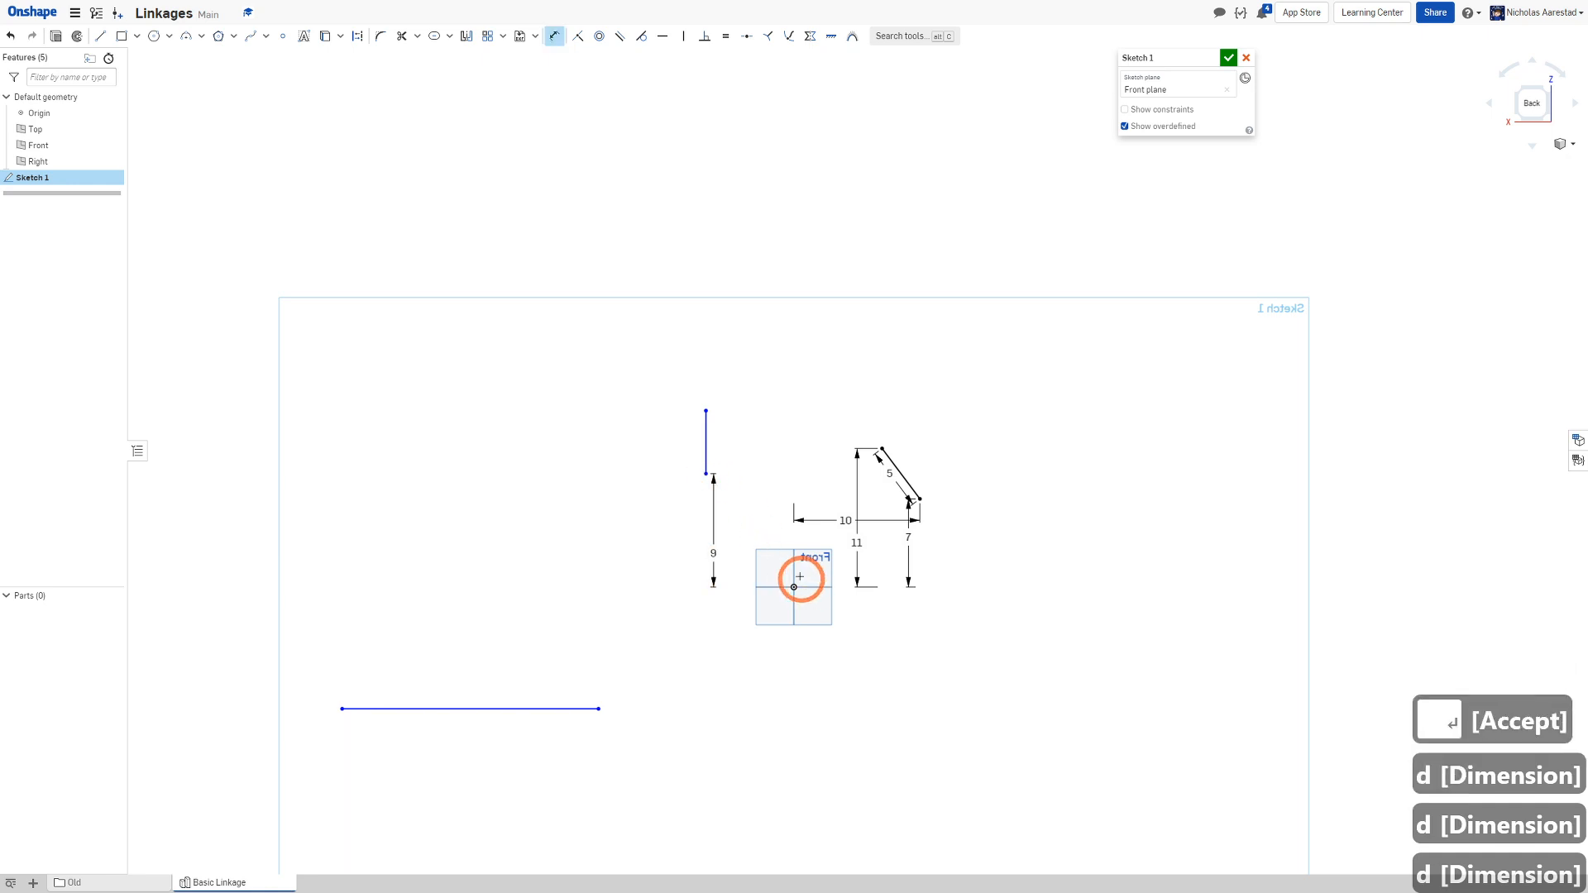
click(773, 552)
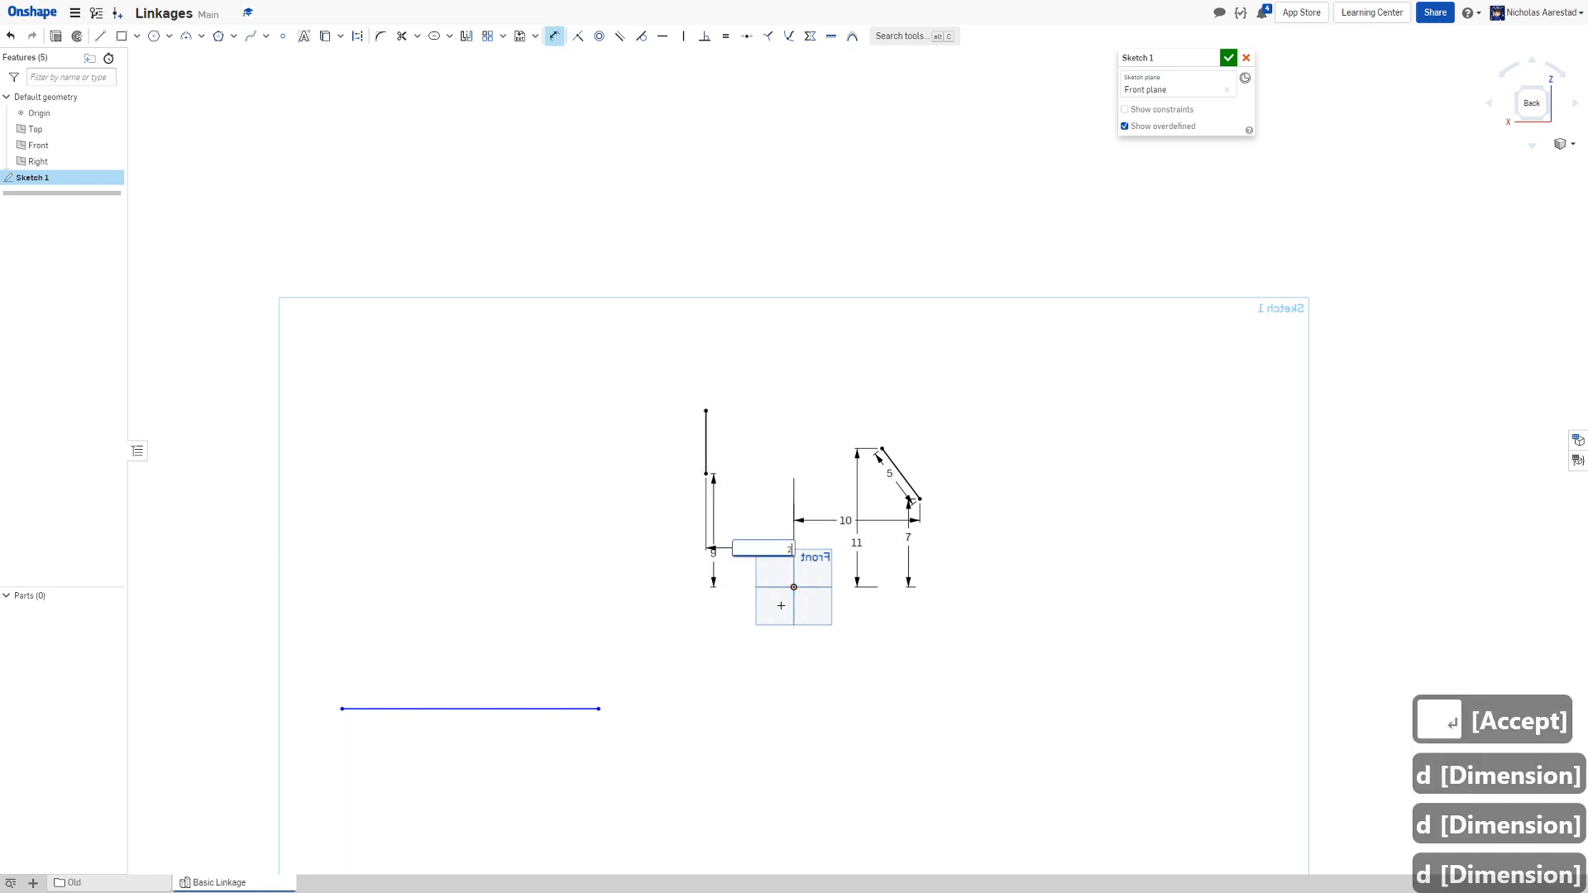
key(Return)
scroll(705, 494, down, 2)
scroll(639, 560, up, 2)
key(Escape)
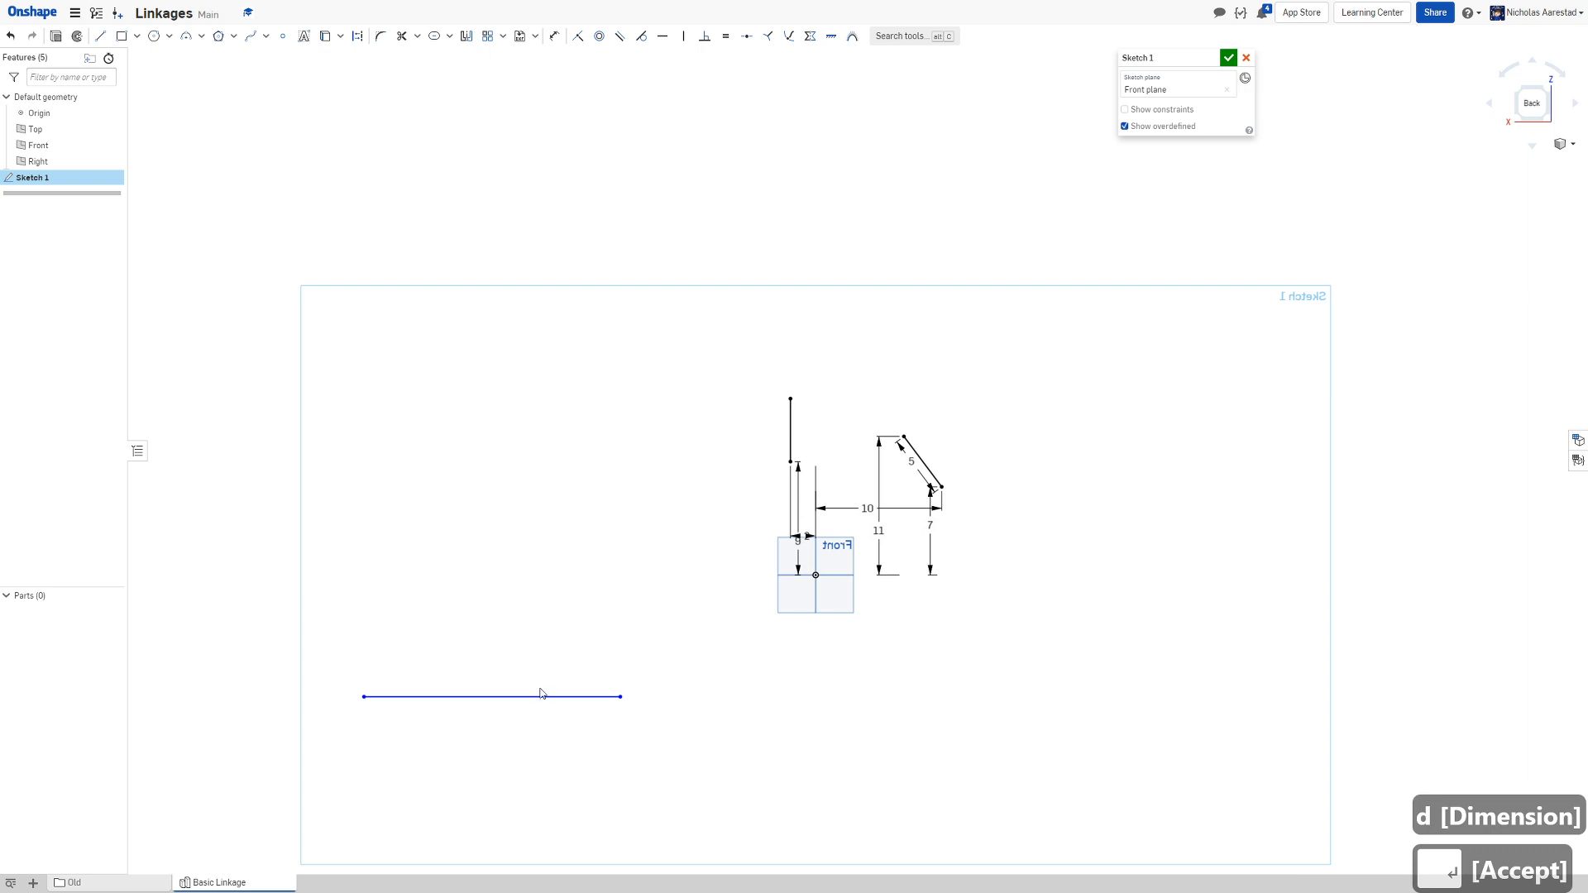
Move the horizontal line upward above the level of the origin and dimension its length at 6 in
drag(544, 694, 602, 490)
scroll(987, 473, up, 5)
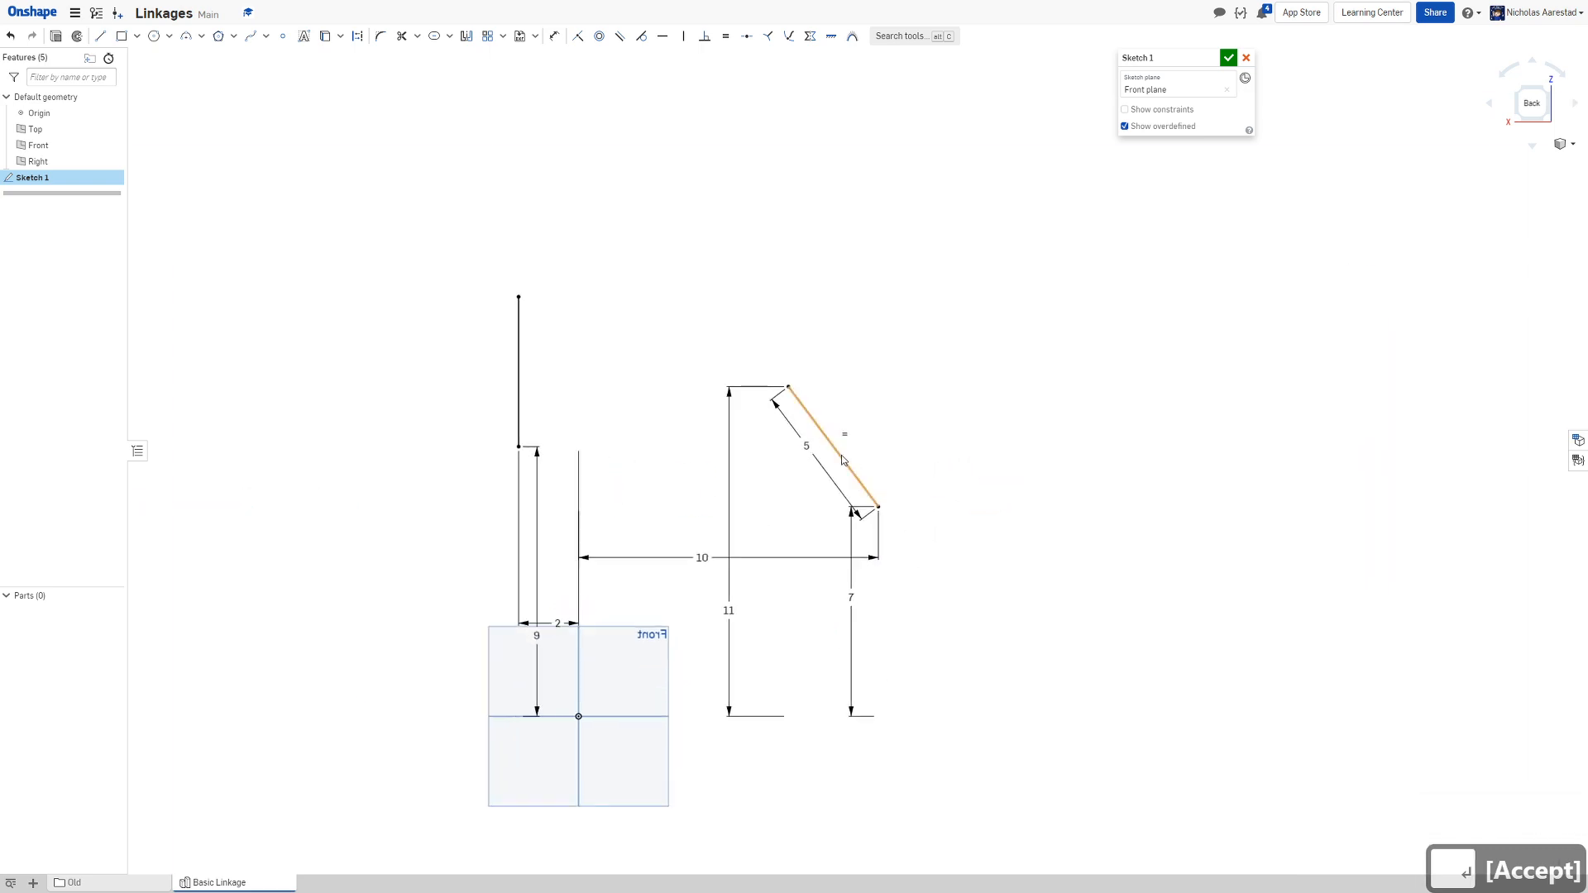
scroll(639, 400, down, 3)
scroll(745, 417, up, 4)
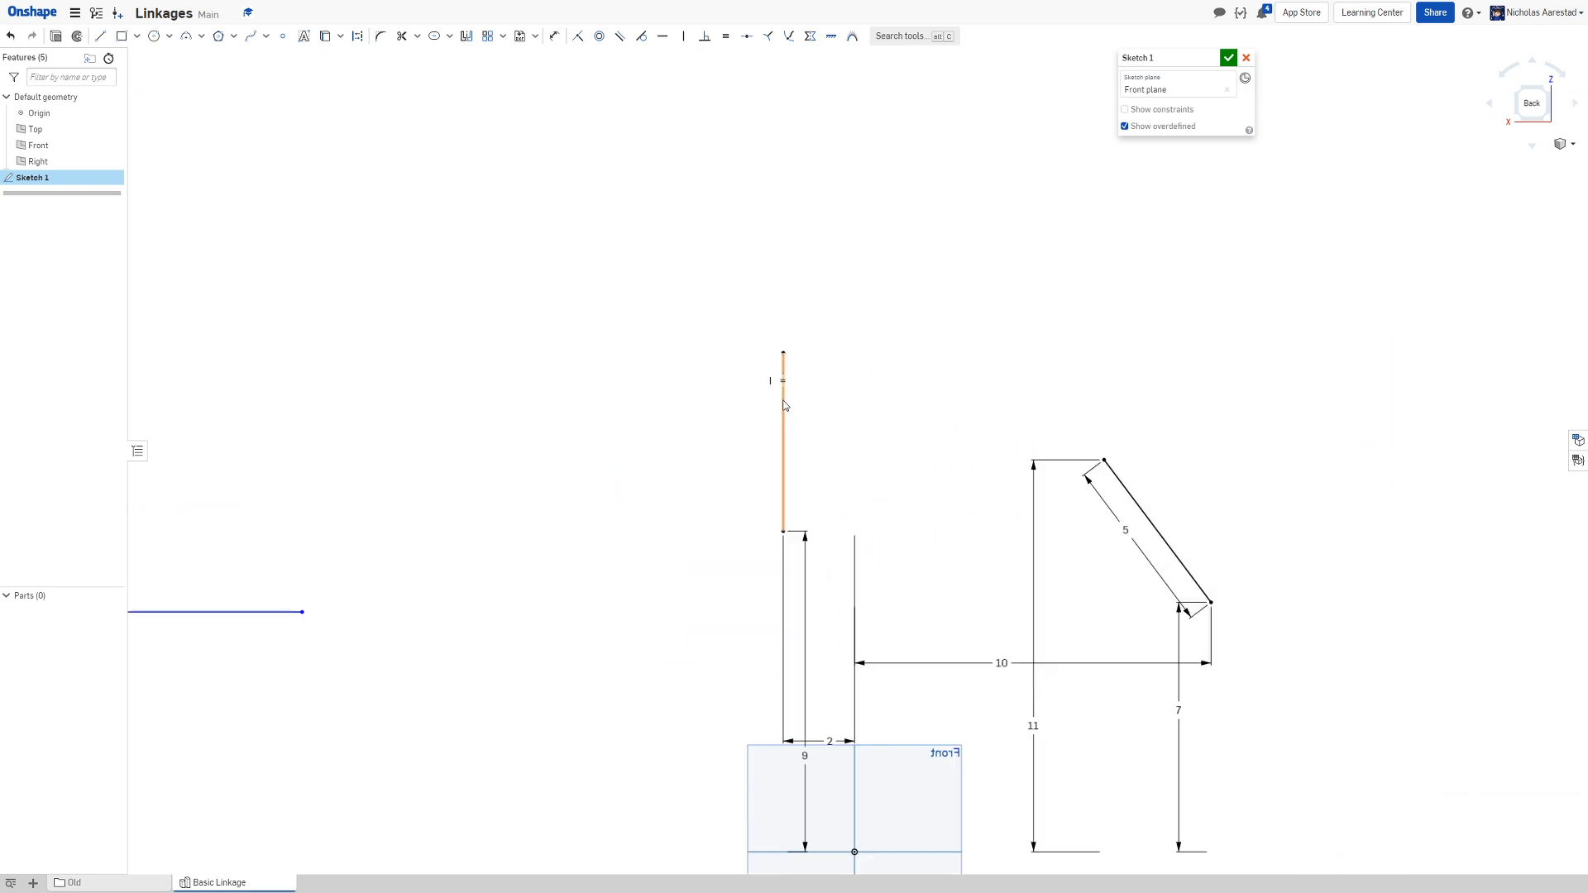
scroll(785, 405, down, 3)
scroll(574, 433, up, 2)
key(d)
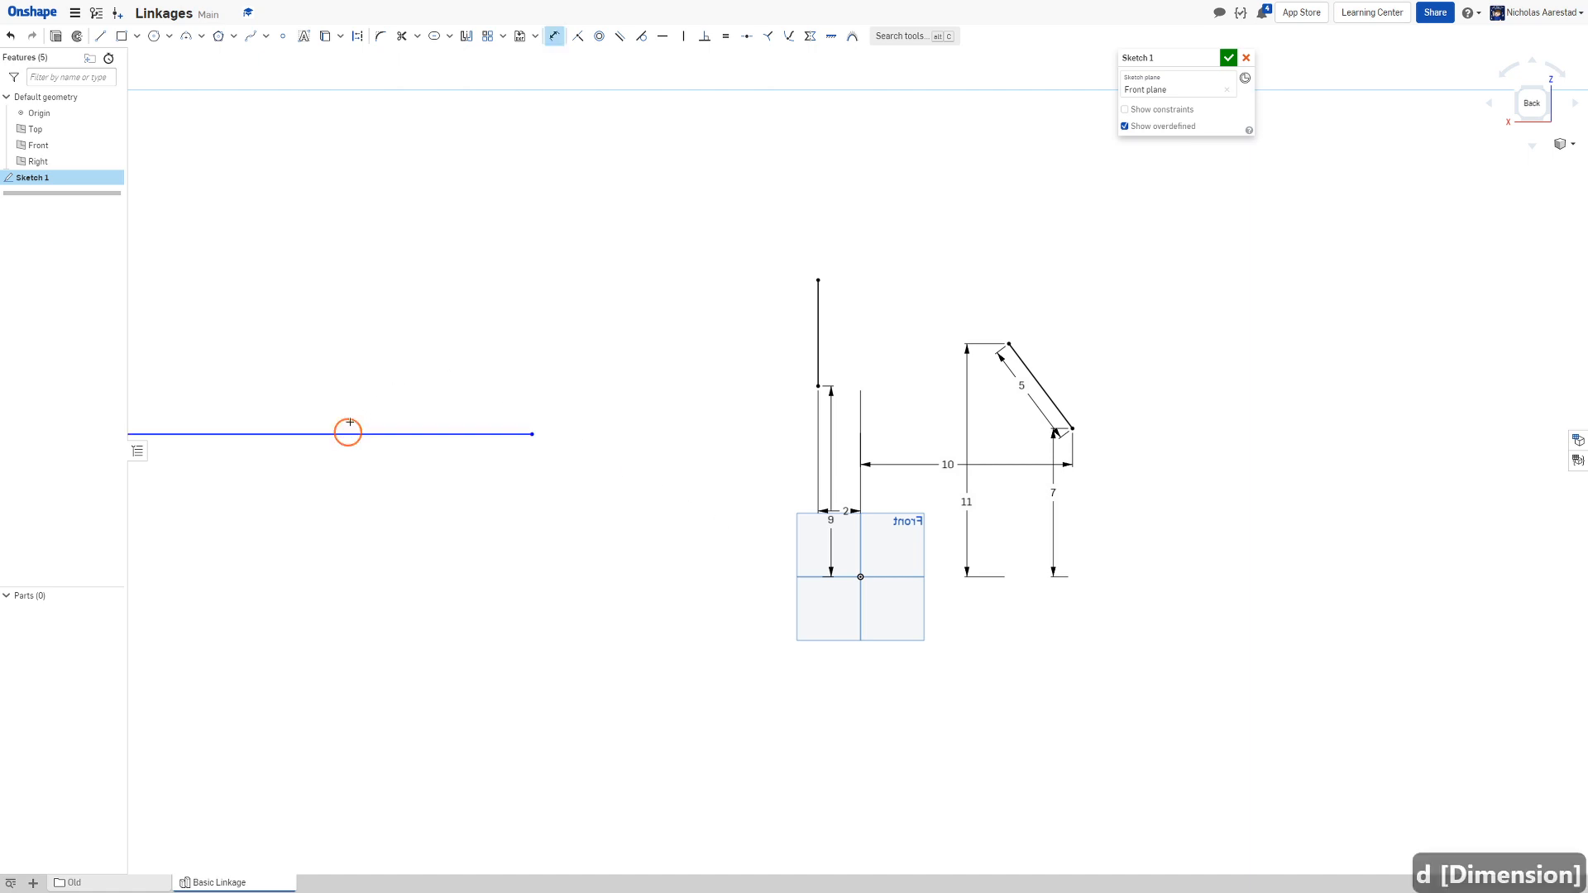
click(349, 431)
click(408, 447)
text(6)
key(Return)
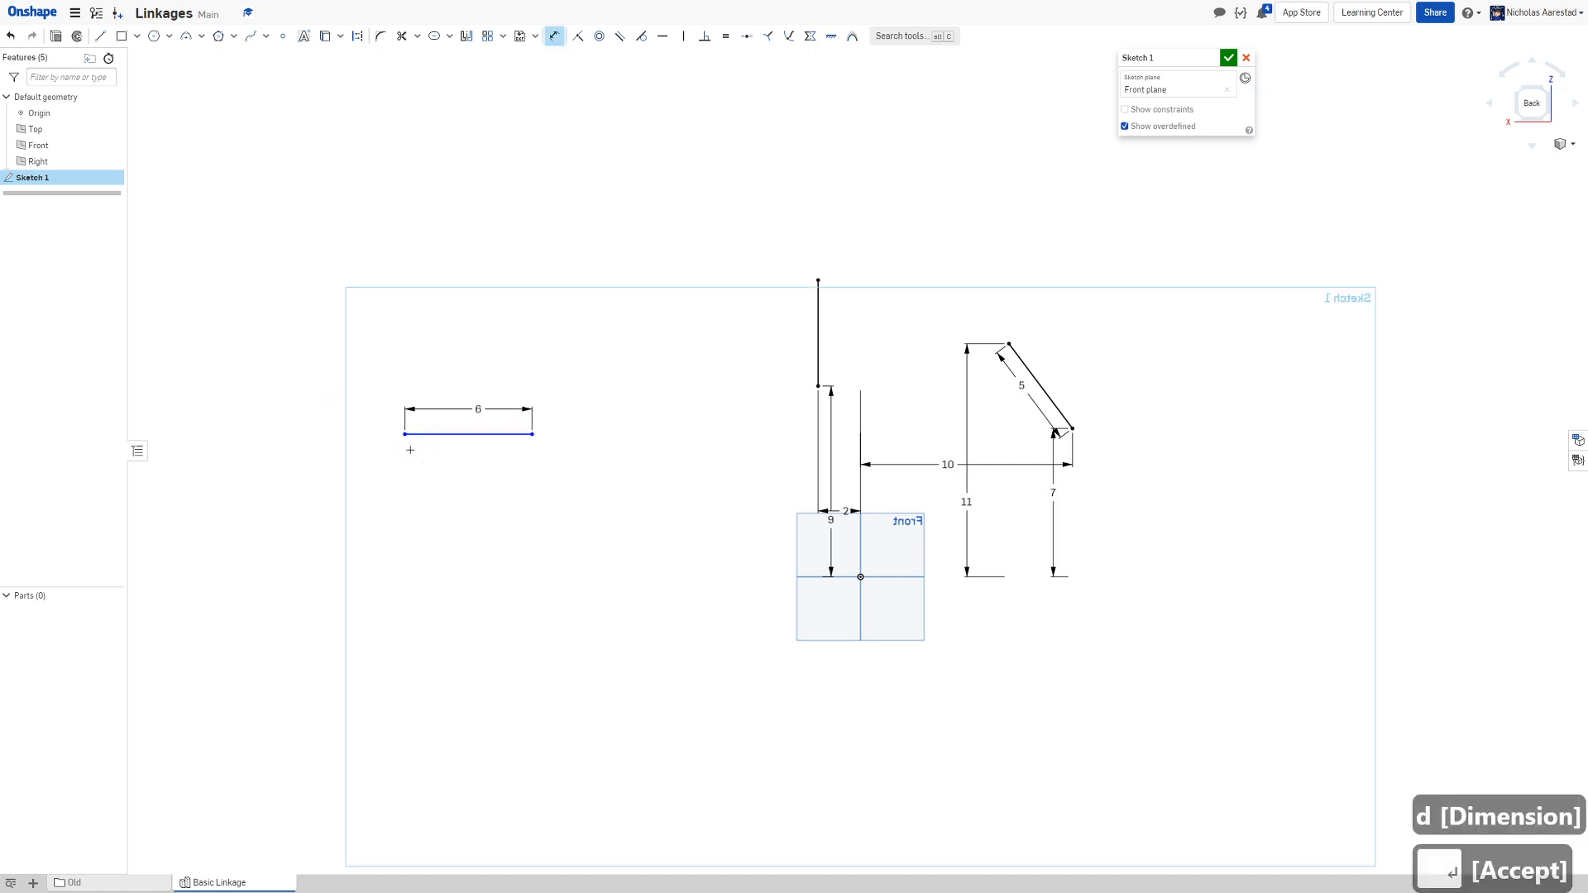
Dimension the horizontal line's endpoint nearest the origin 6 in horizontally from the origin
key(d)
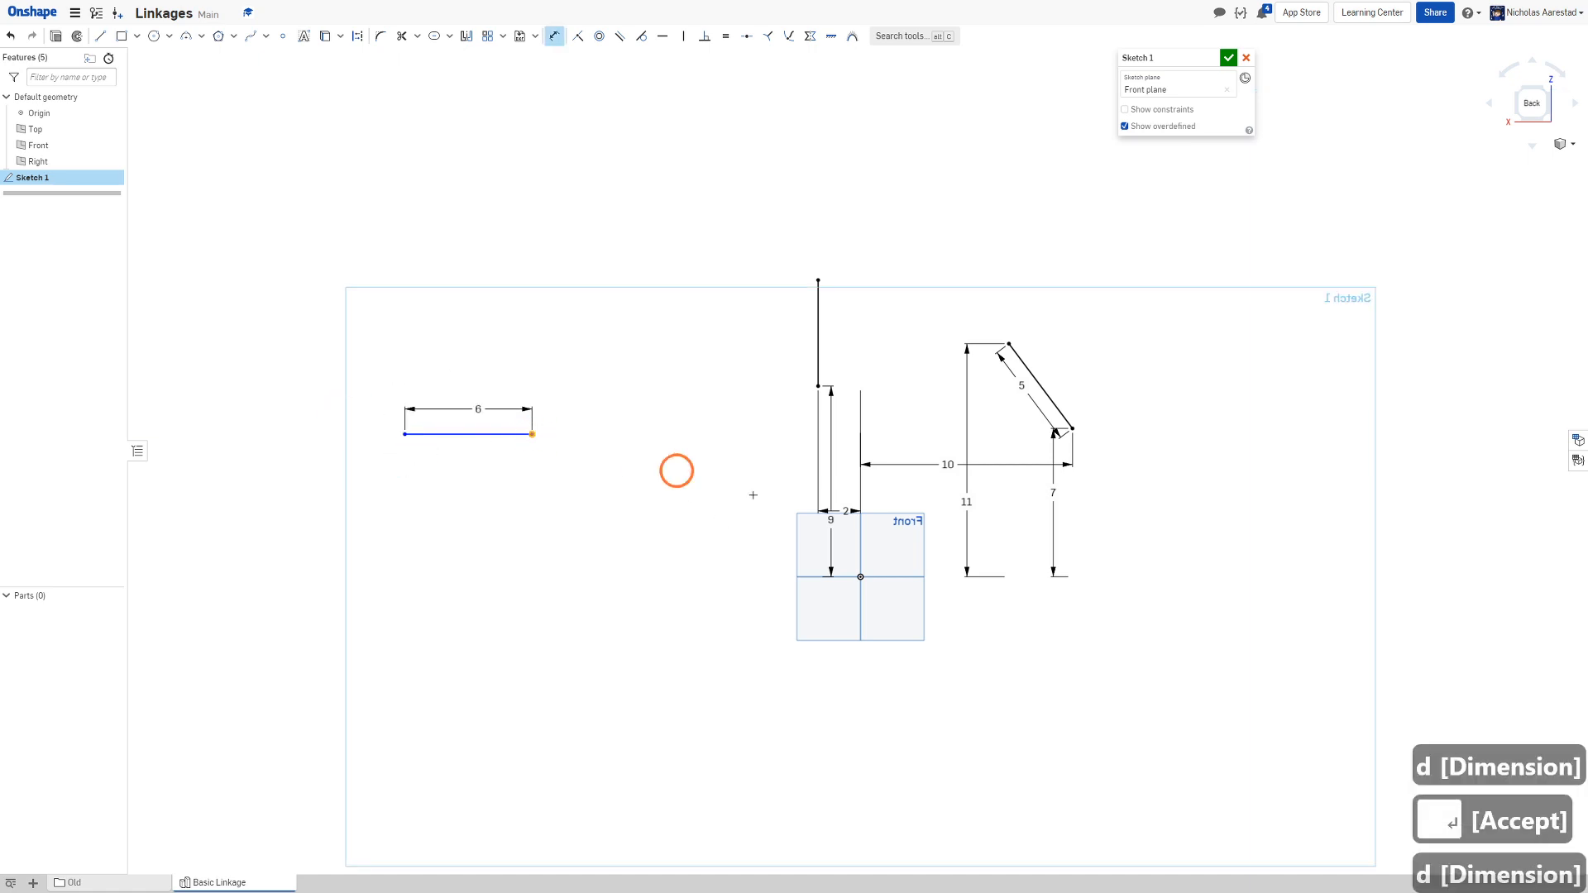
click(860, 526)
click(784, 541)
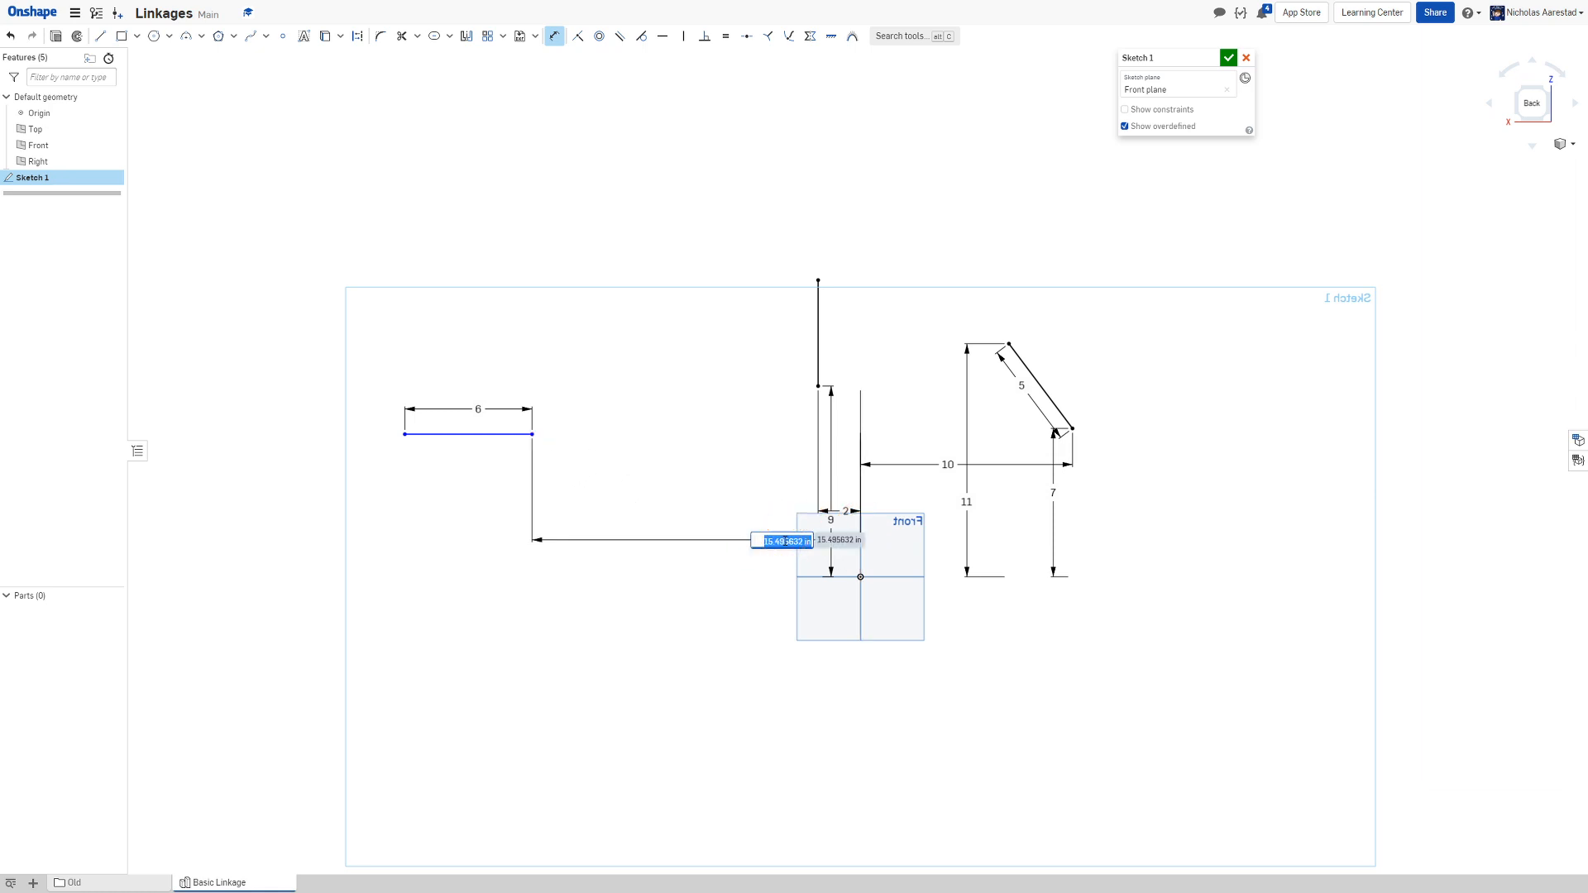
text(6)
key(Return)
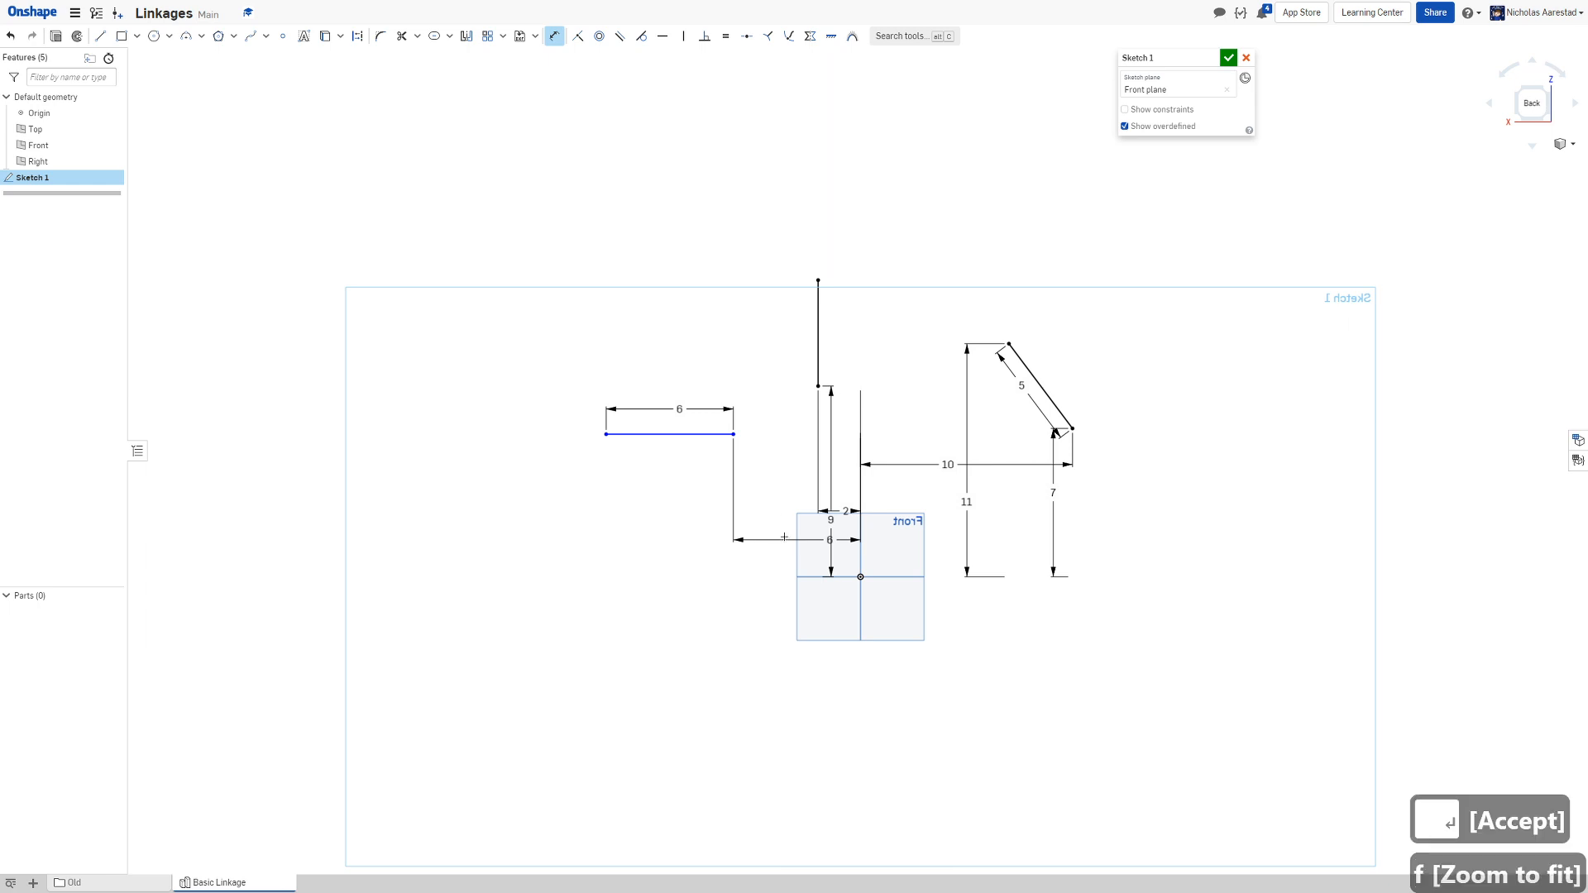
key(f)
key(d)
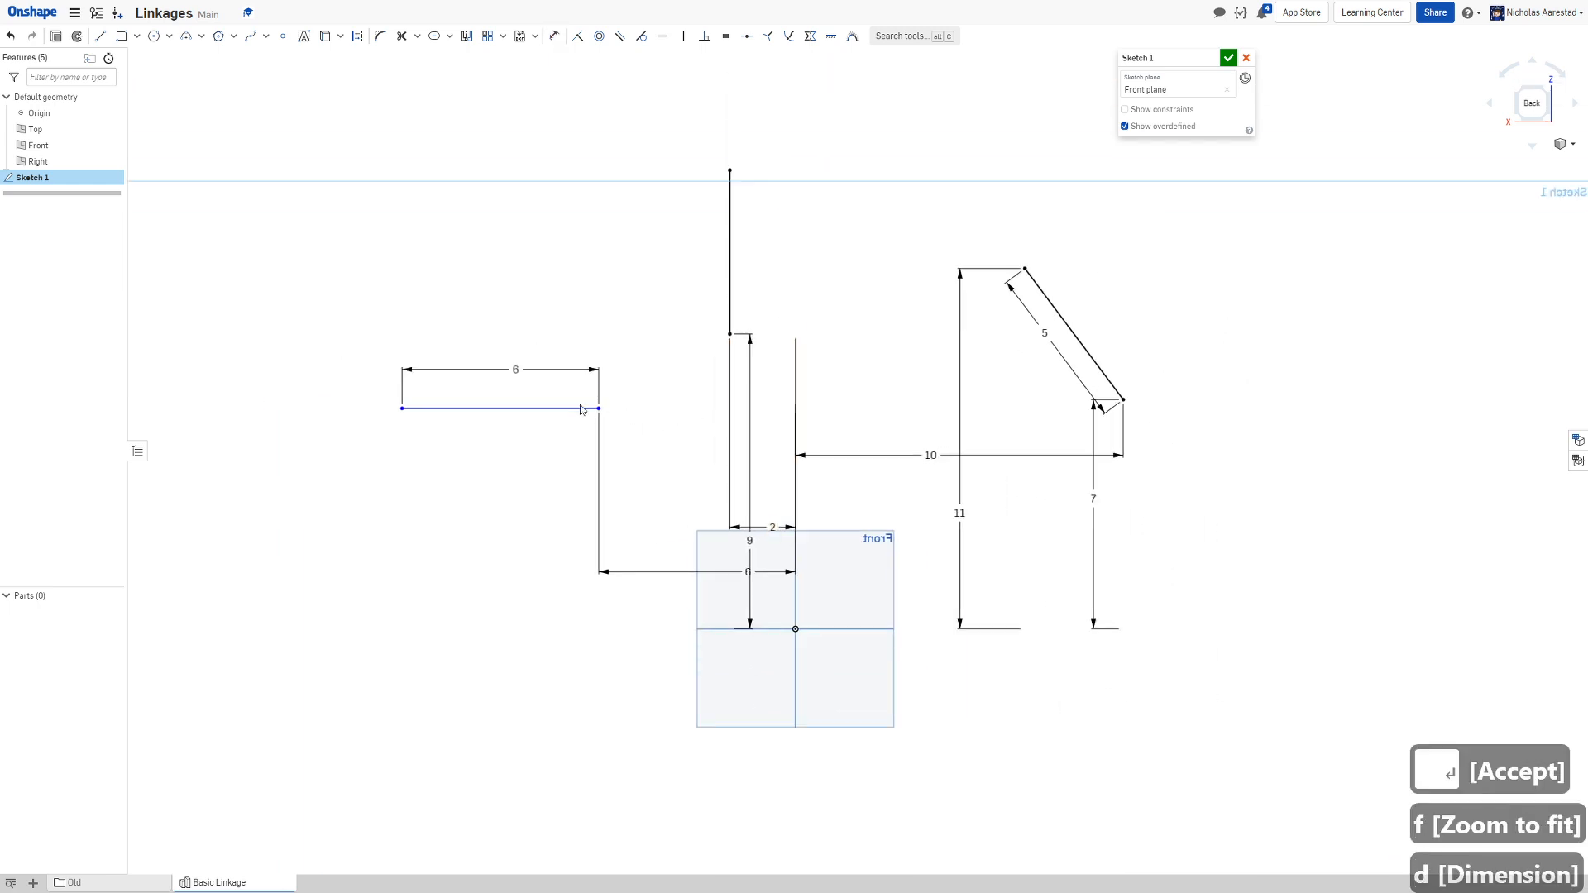
click(552, 408)
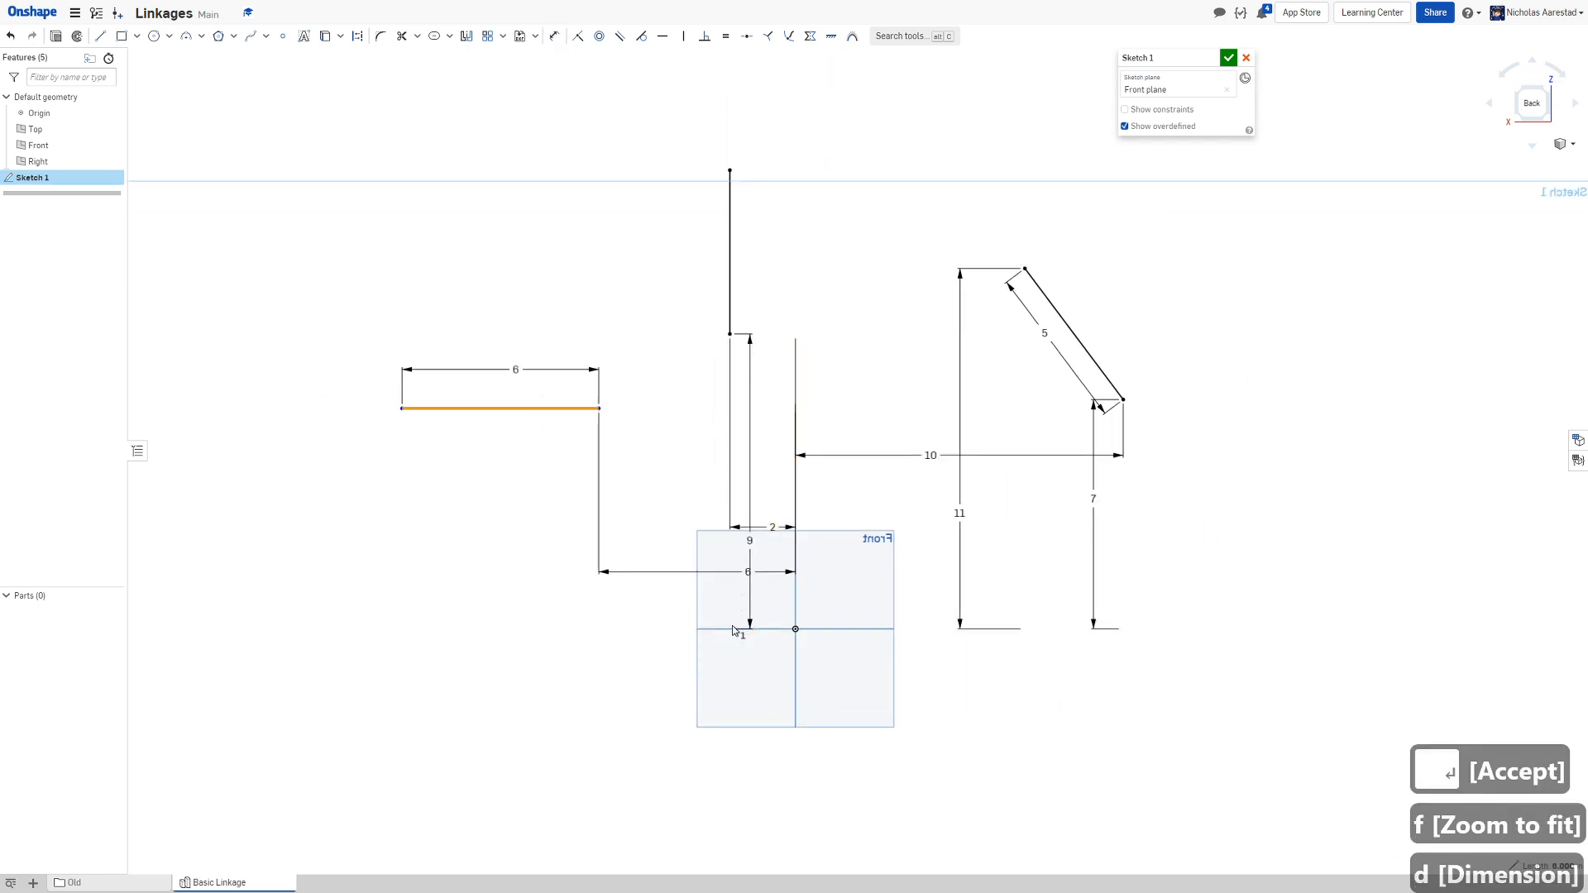
click(725, 628)
click(553, 581)
Dimension the horizontal line 3 in vertically above the horizontal axis through the origin
key(d)
click(543, 408)
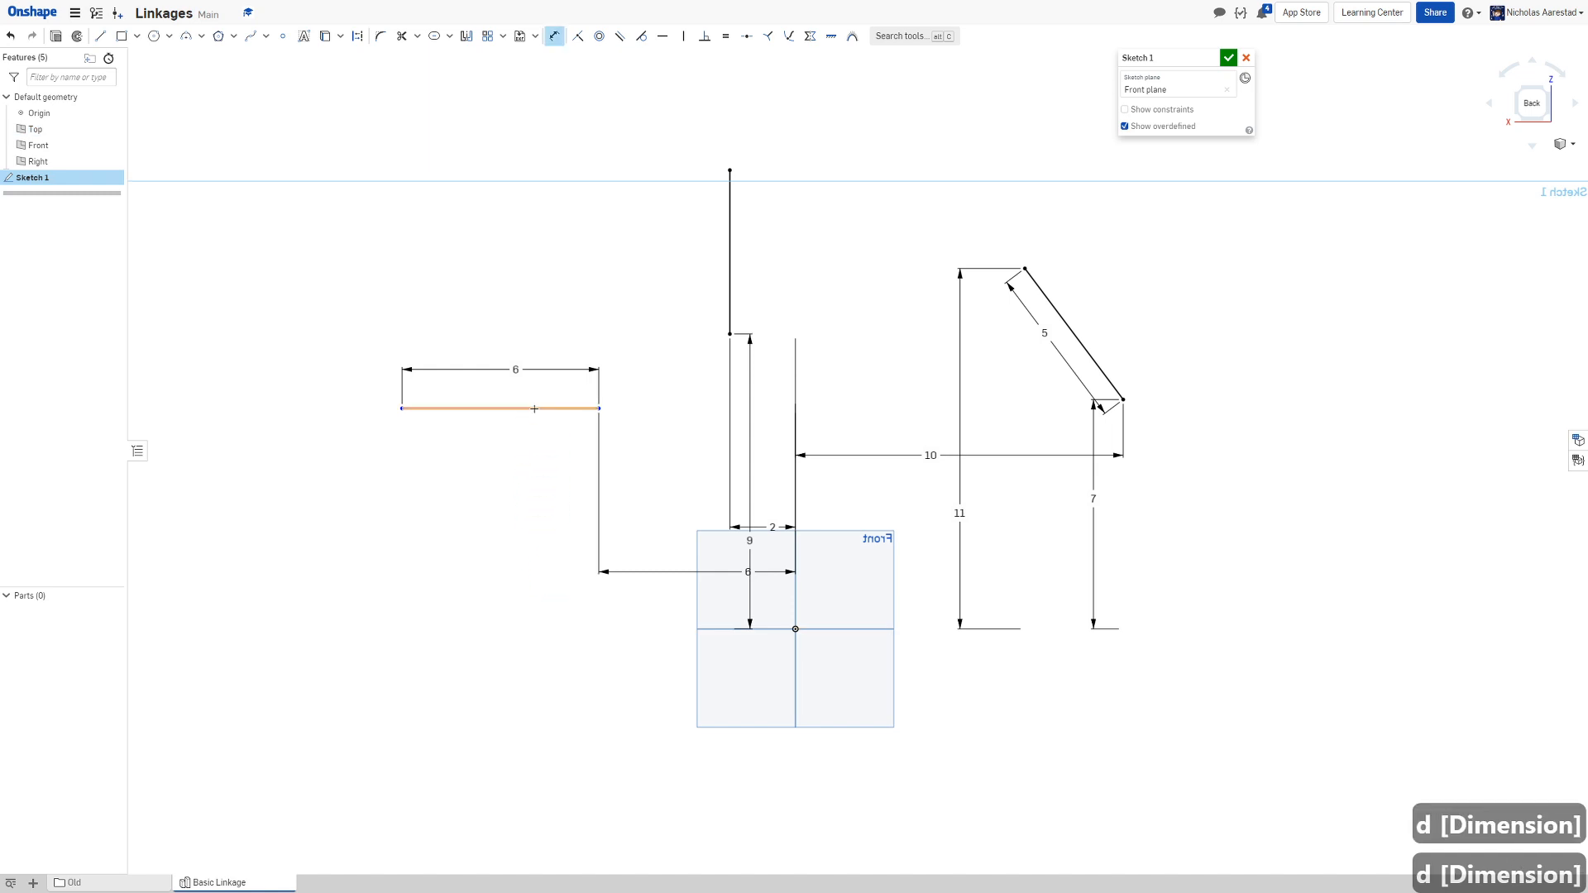
click(716, 629)
click(549, 541)
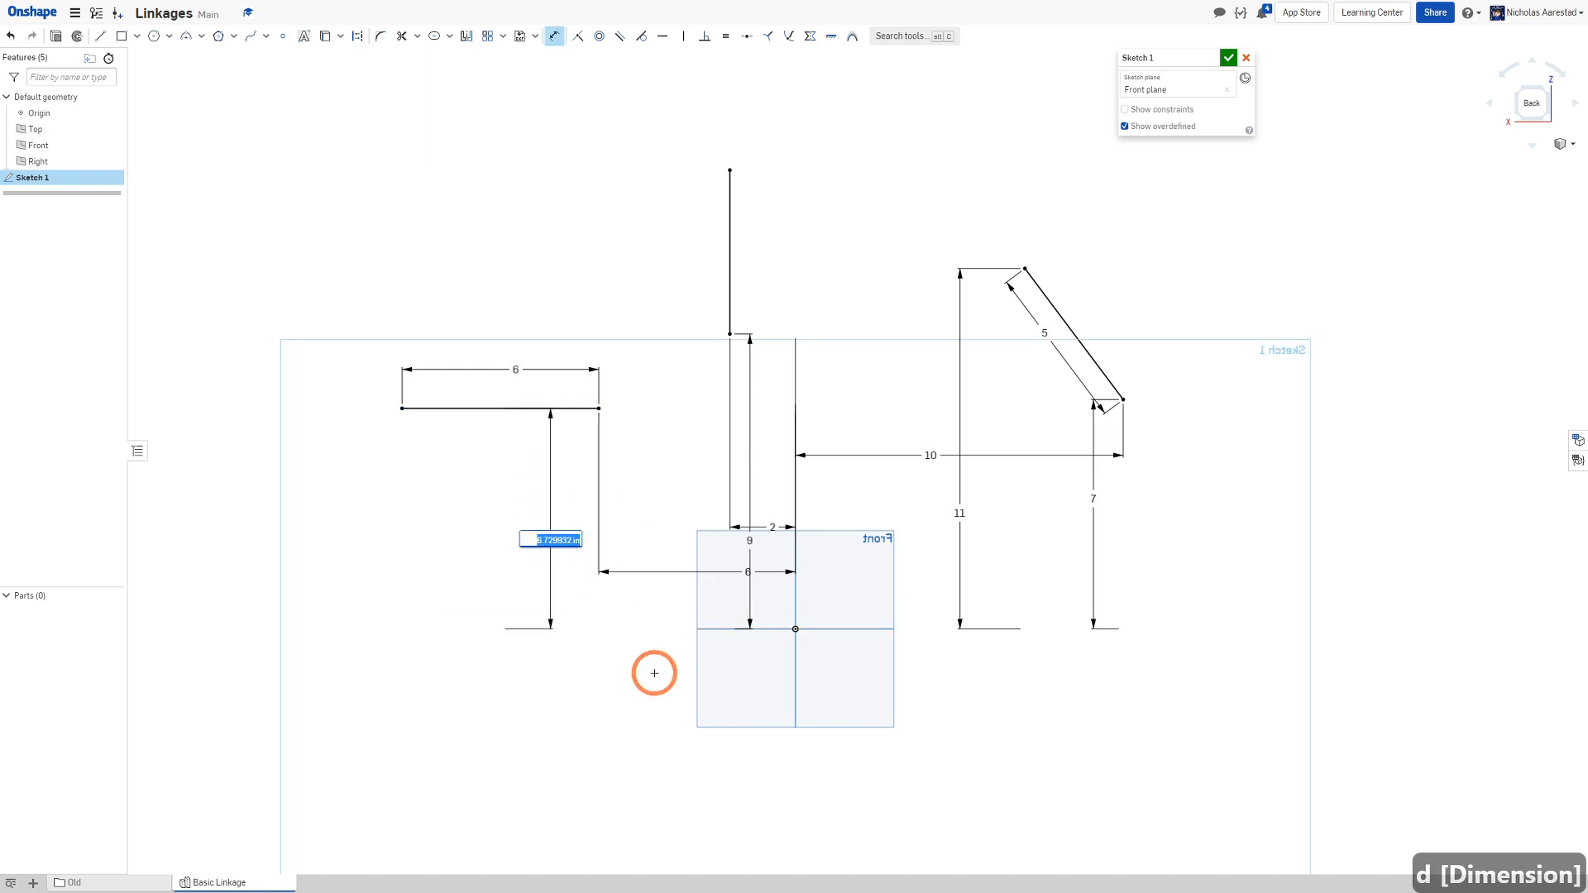
text(3)
key(Return)
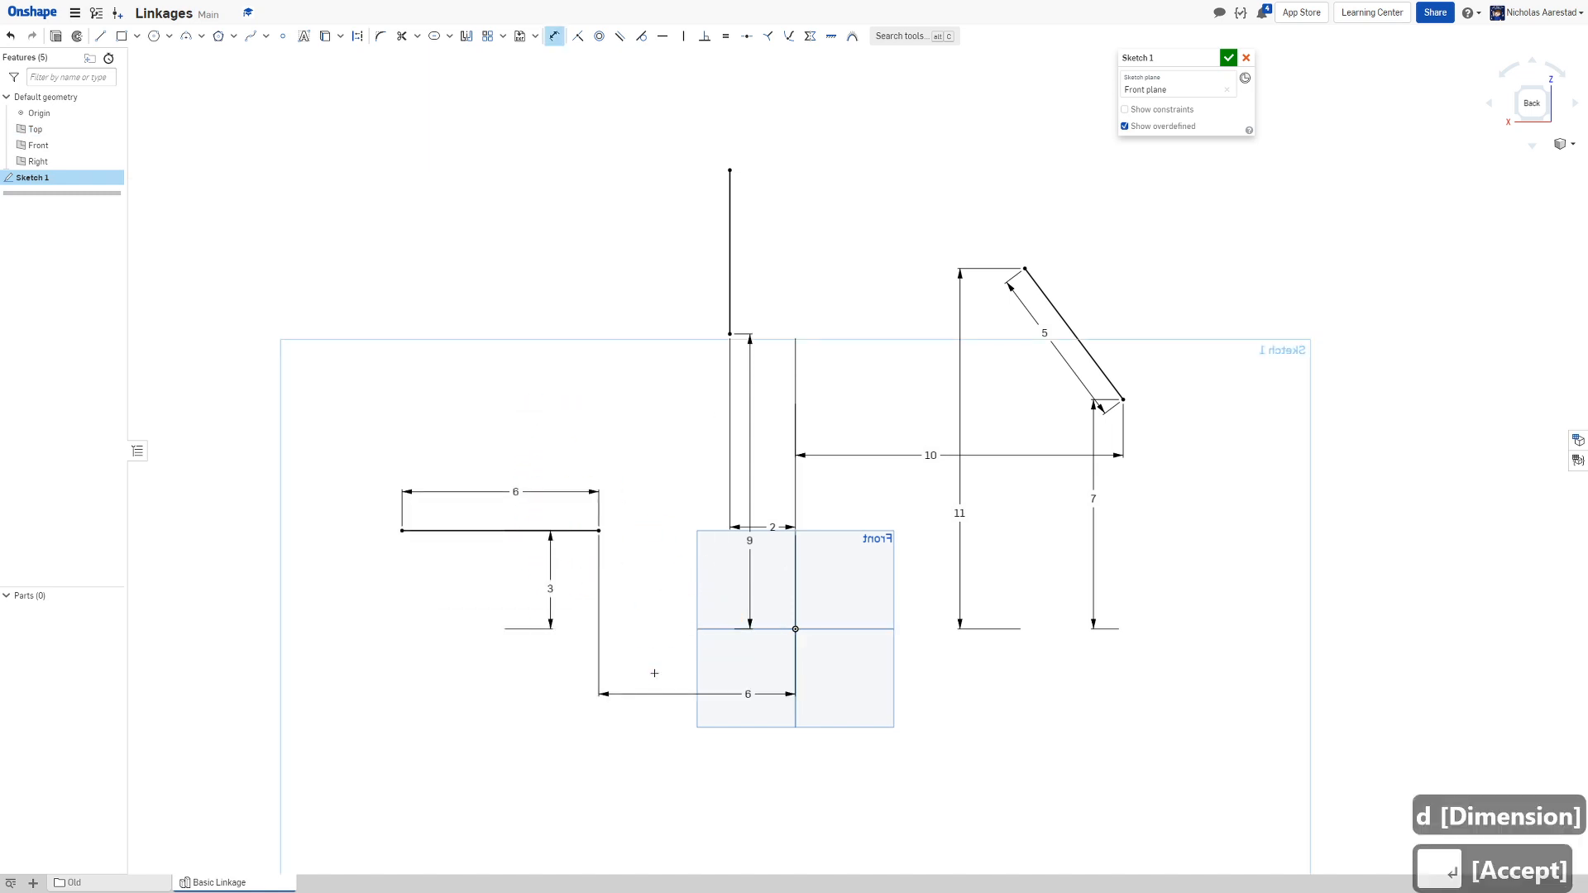
Set the horizontal line's height above the origin's horizontal axis to 4 in
double_click(564, 581)
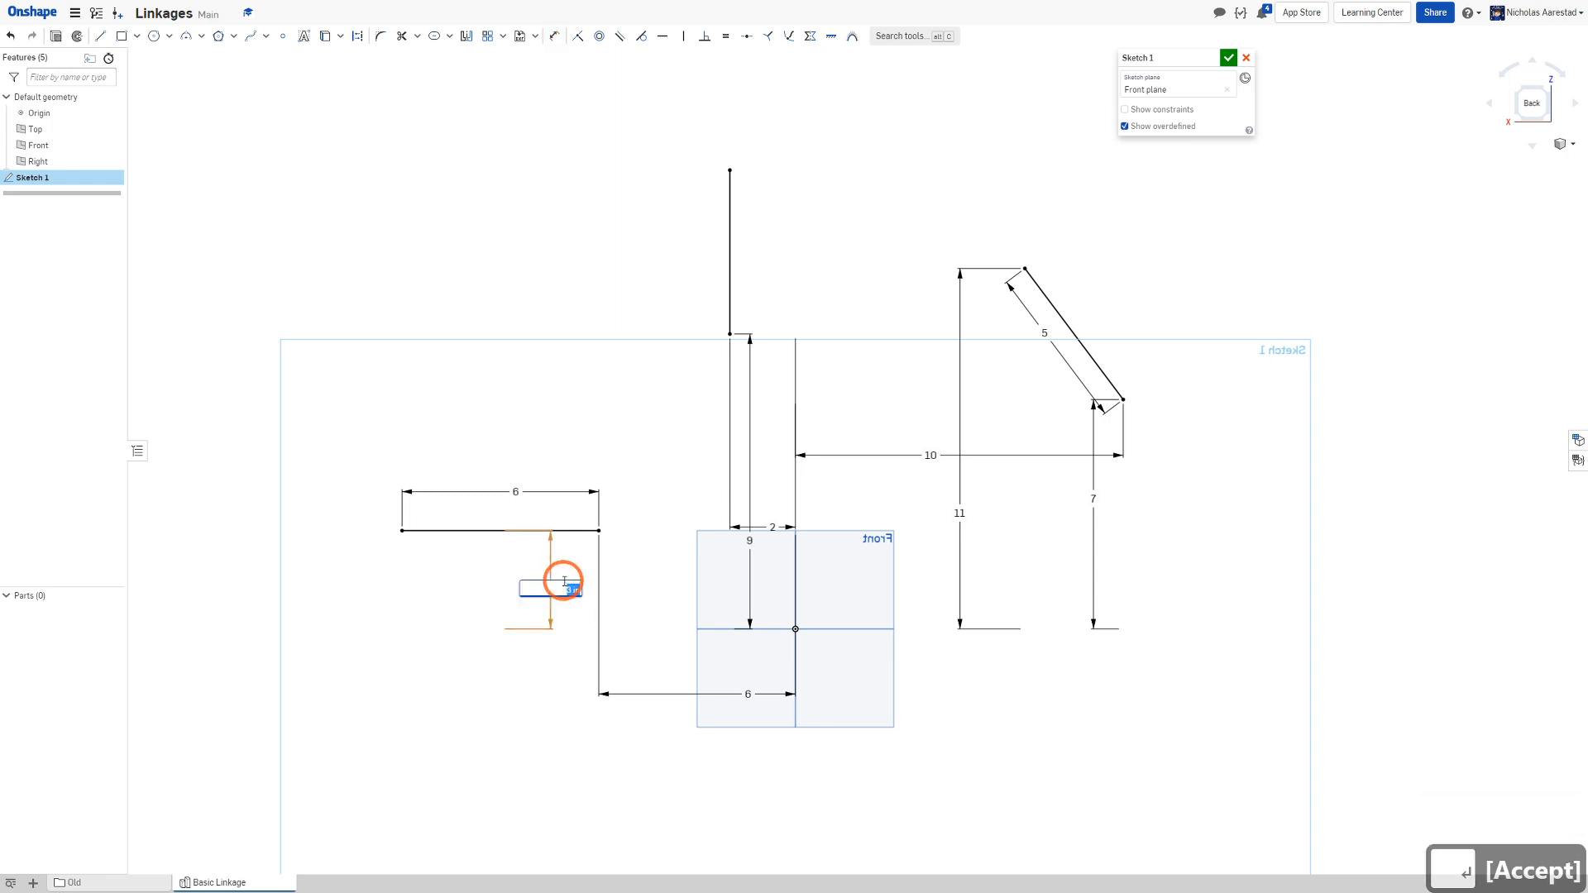
text(4)
key(Return)
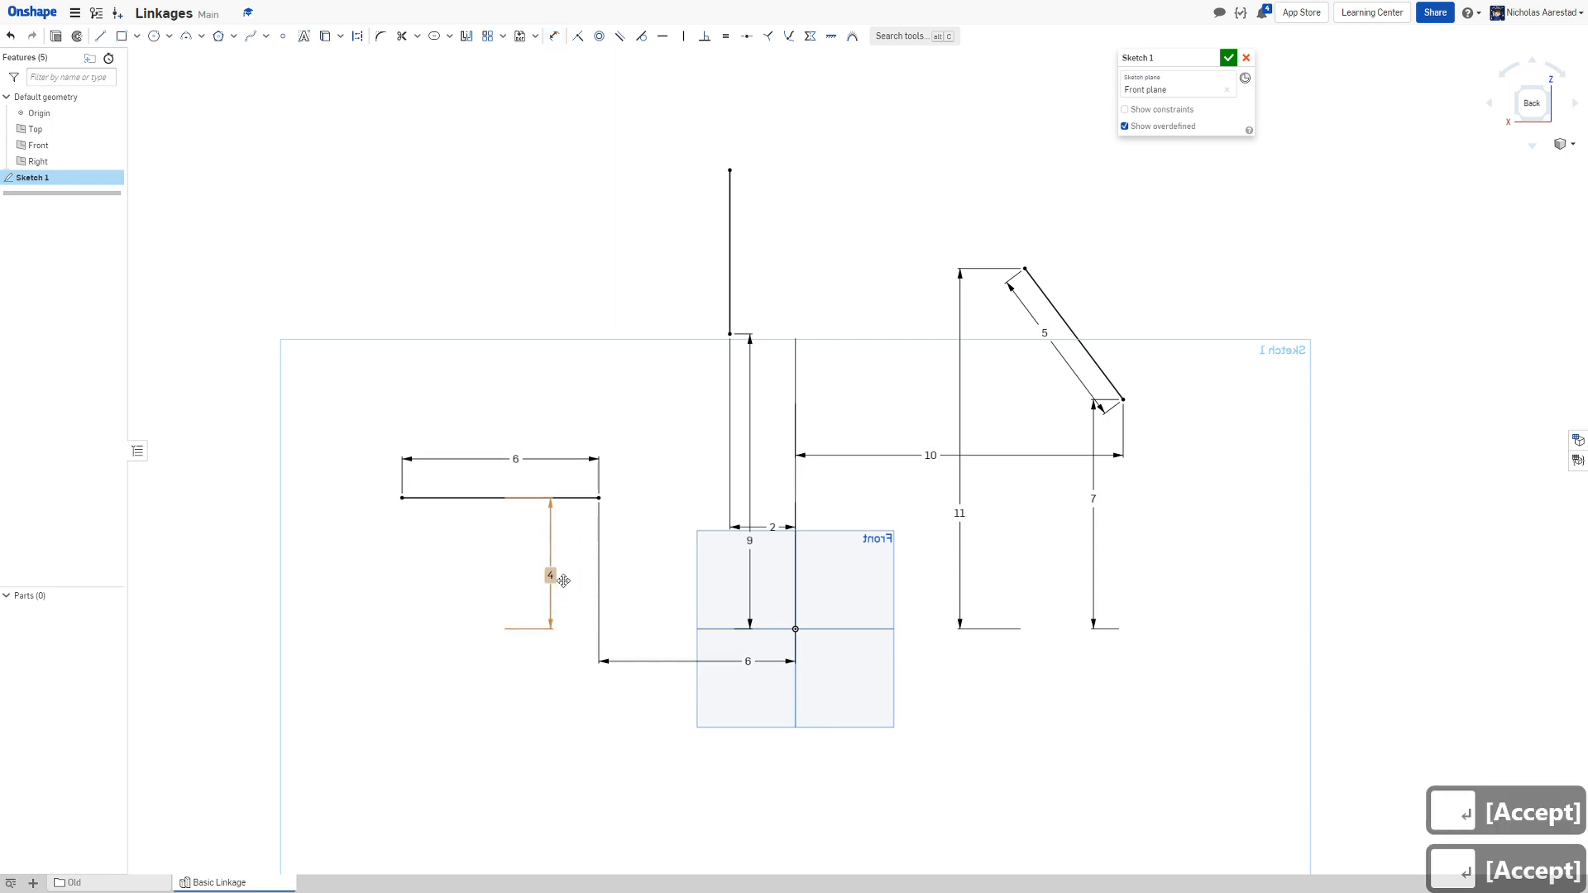
Set the horizontal line's length to 4 in and its horizontal distance from the origin to 7 in
scroll(625, 337, down, 3)
scroll(602, 325, up, 2)
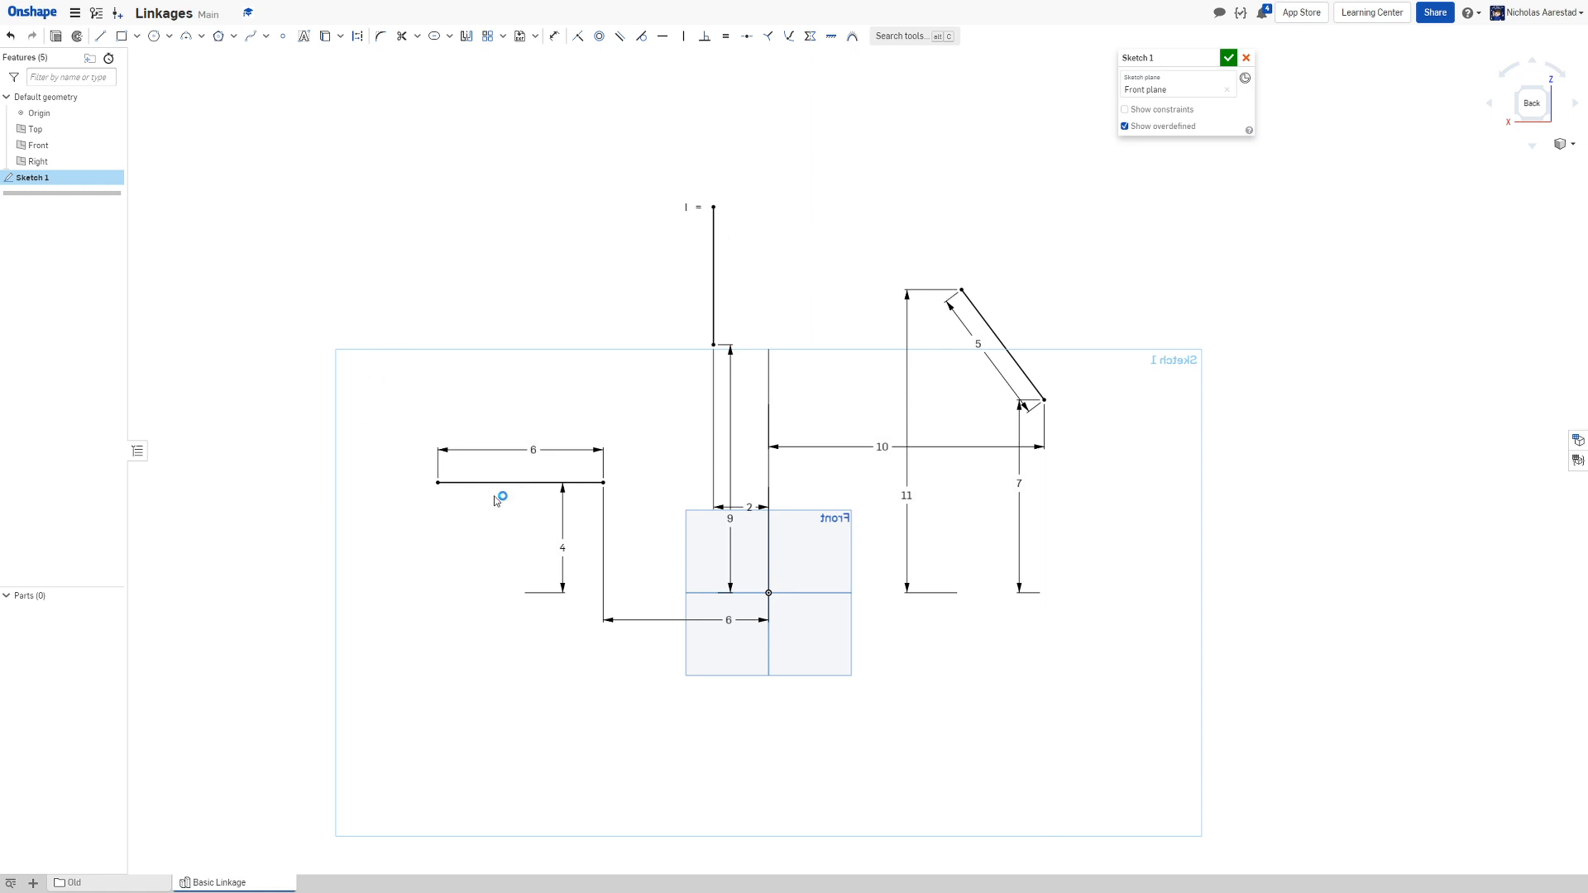
double_click(530, 454)
text(4)
key(Return)
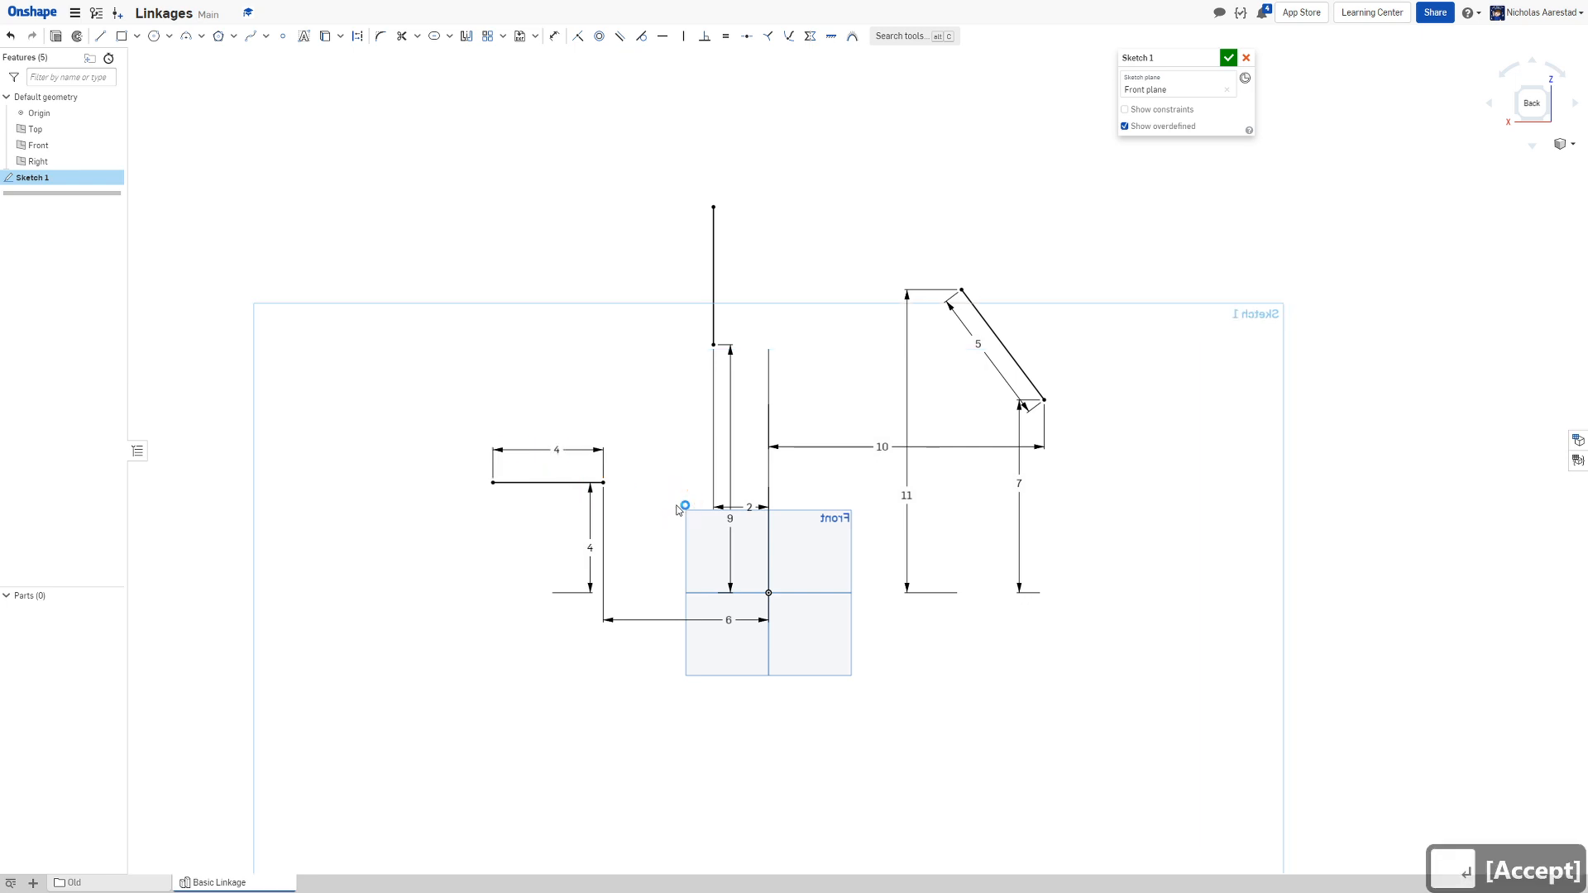
click(731, 621)
text(7)
key(Return)
Rename the sketch to Master and accept it
scroll(598, 329, down, 2)
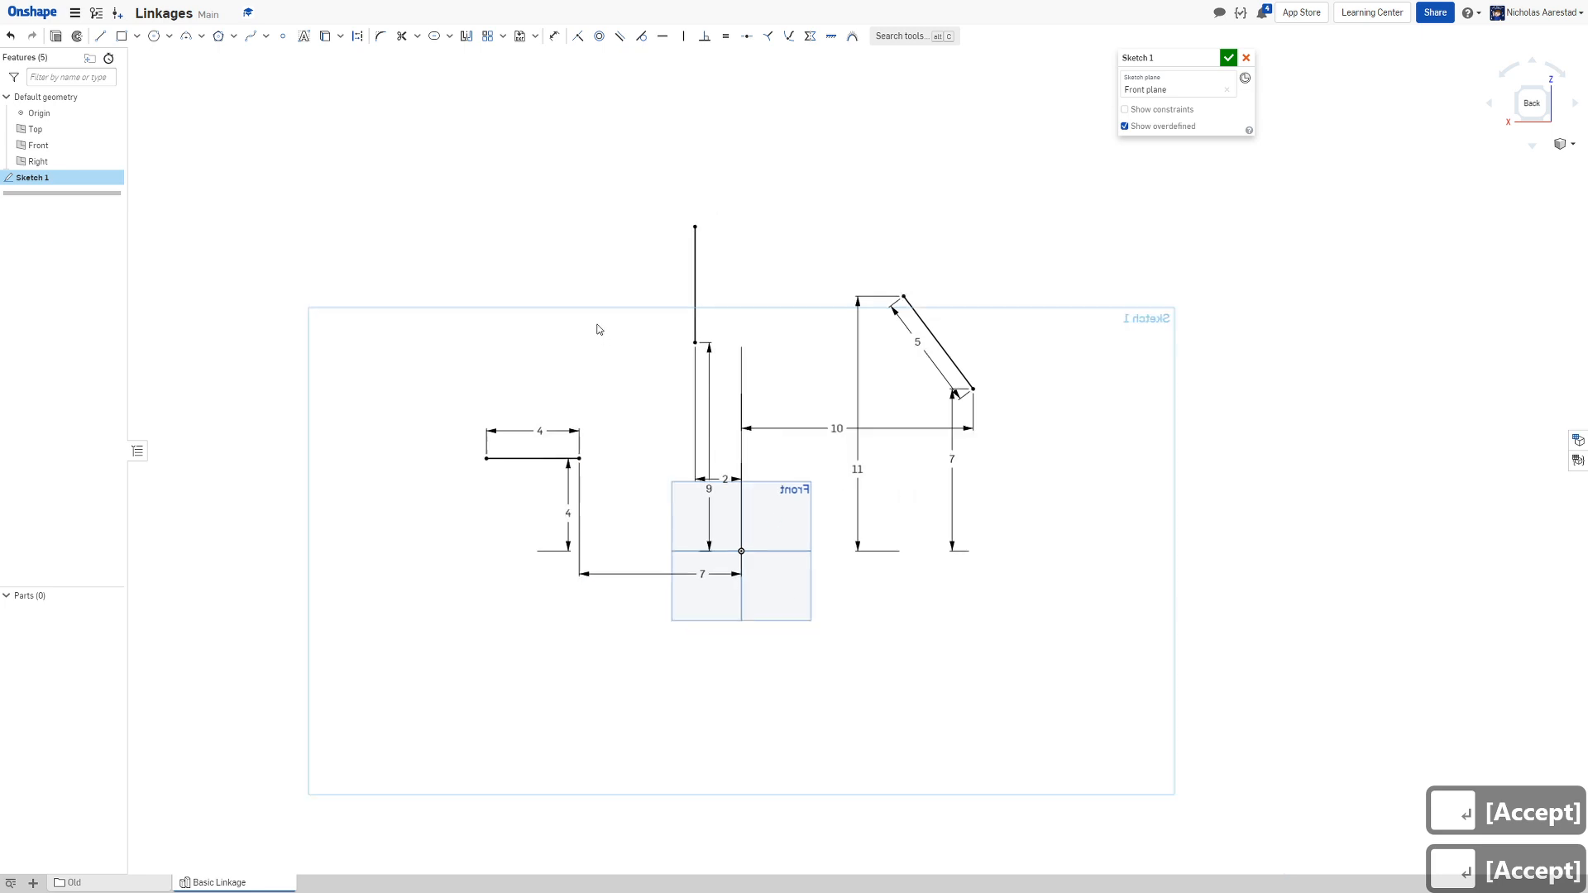
scroll(834, 350, up, 1)
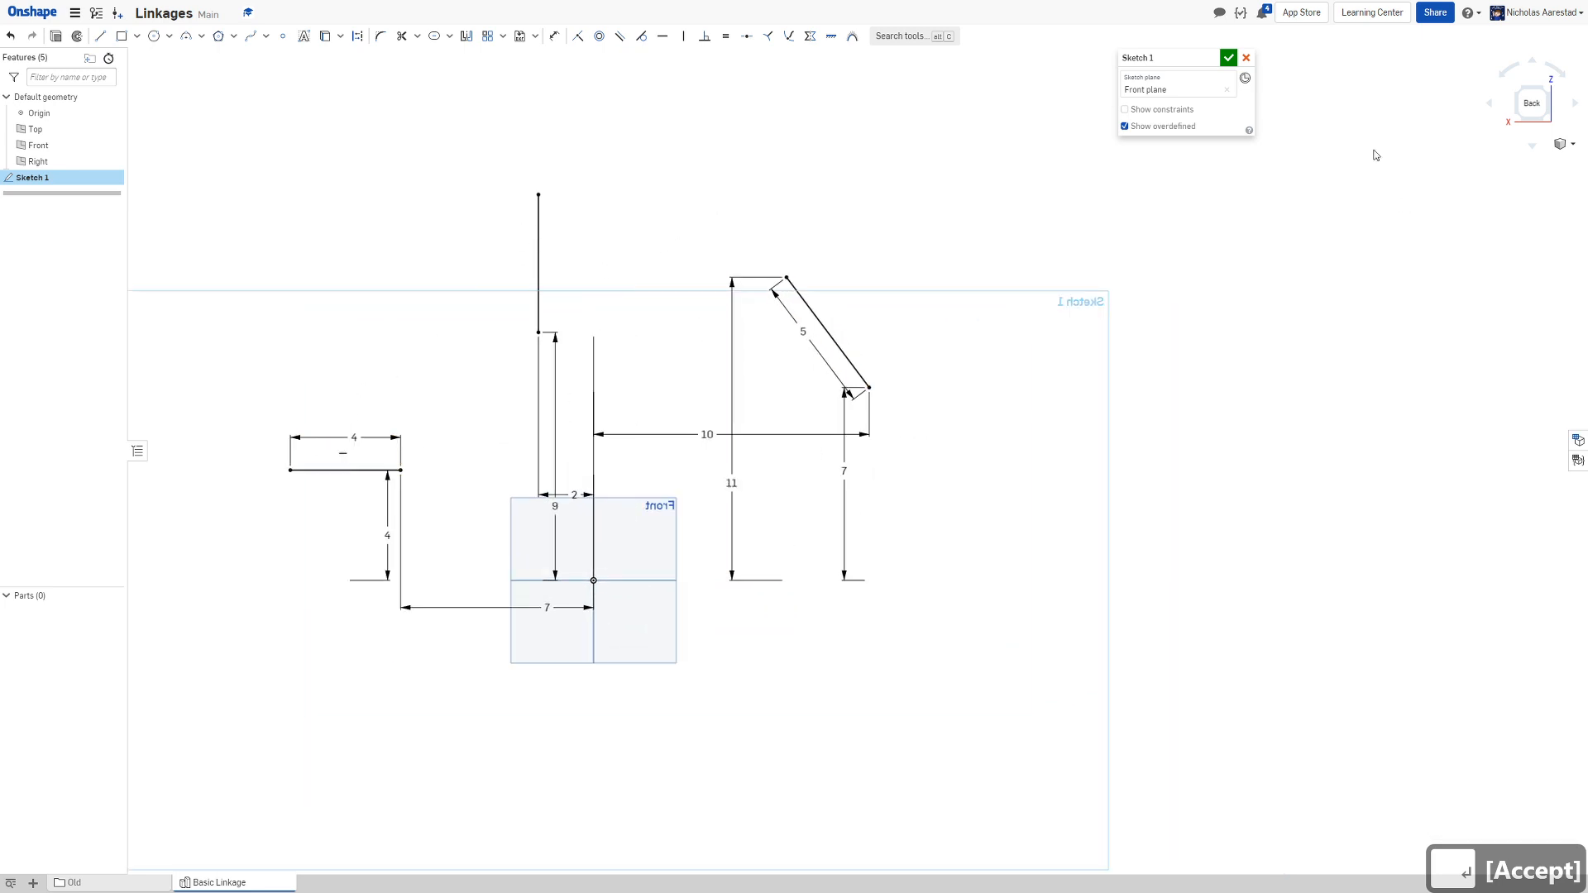
click(1212, 57)
text(Mas)
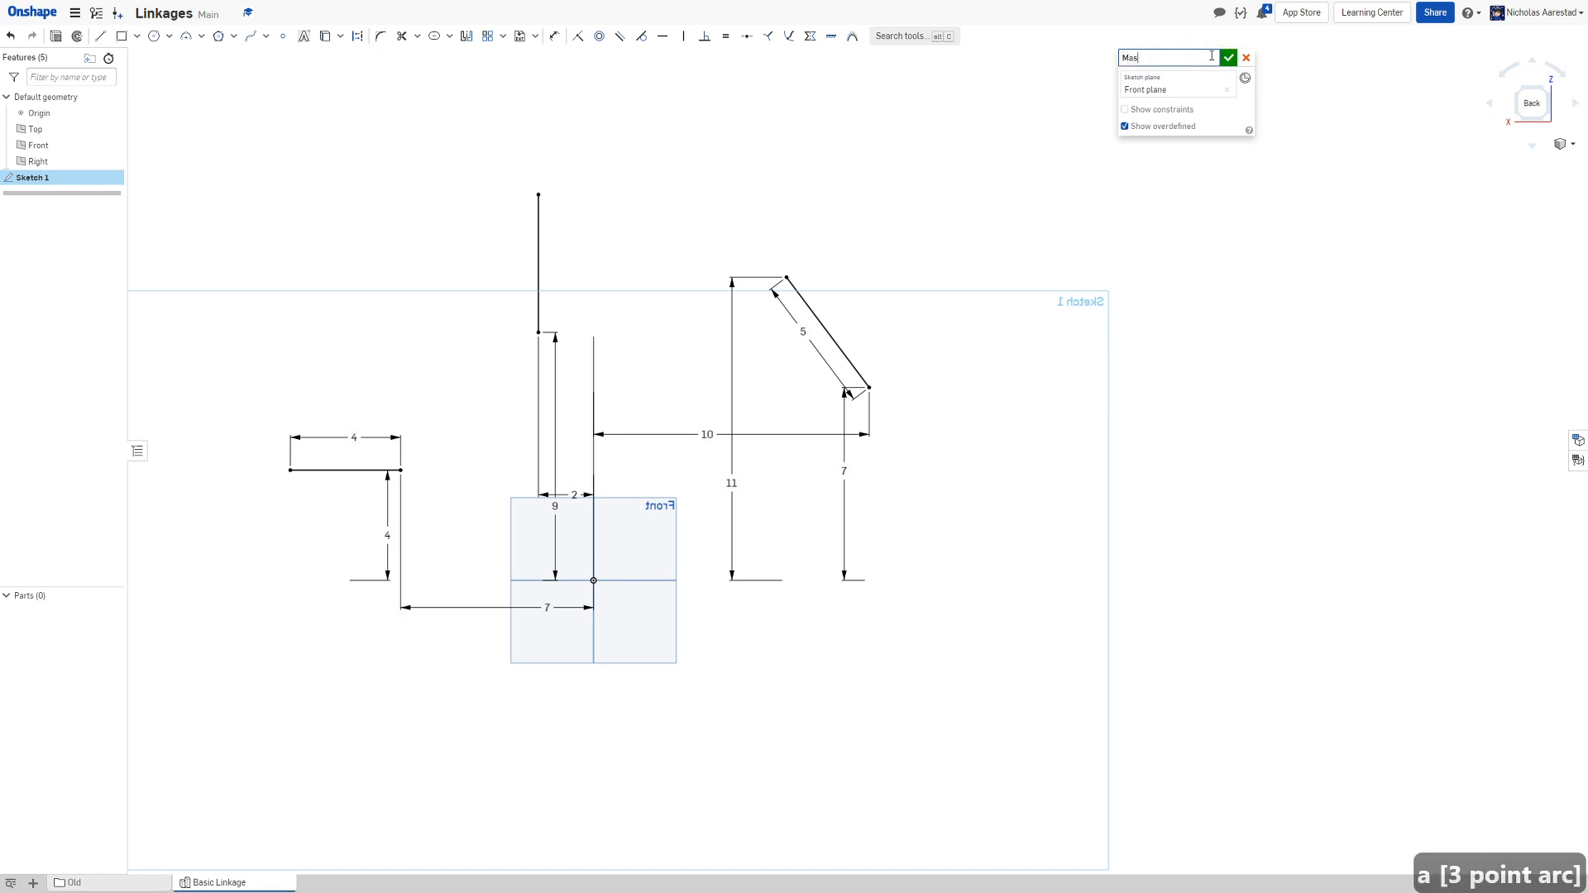
text(ter)
key(Return)
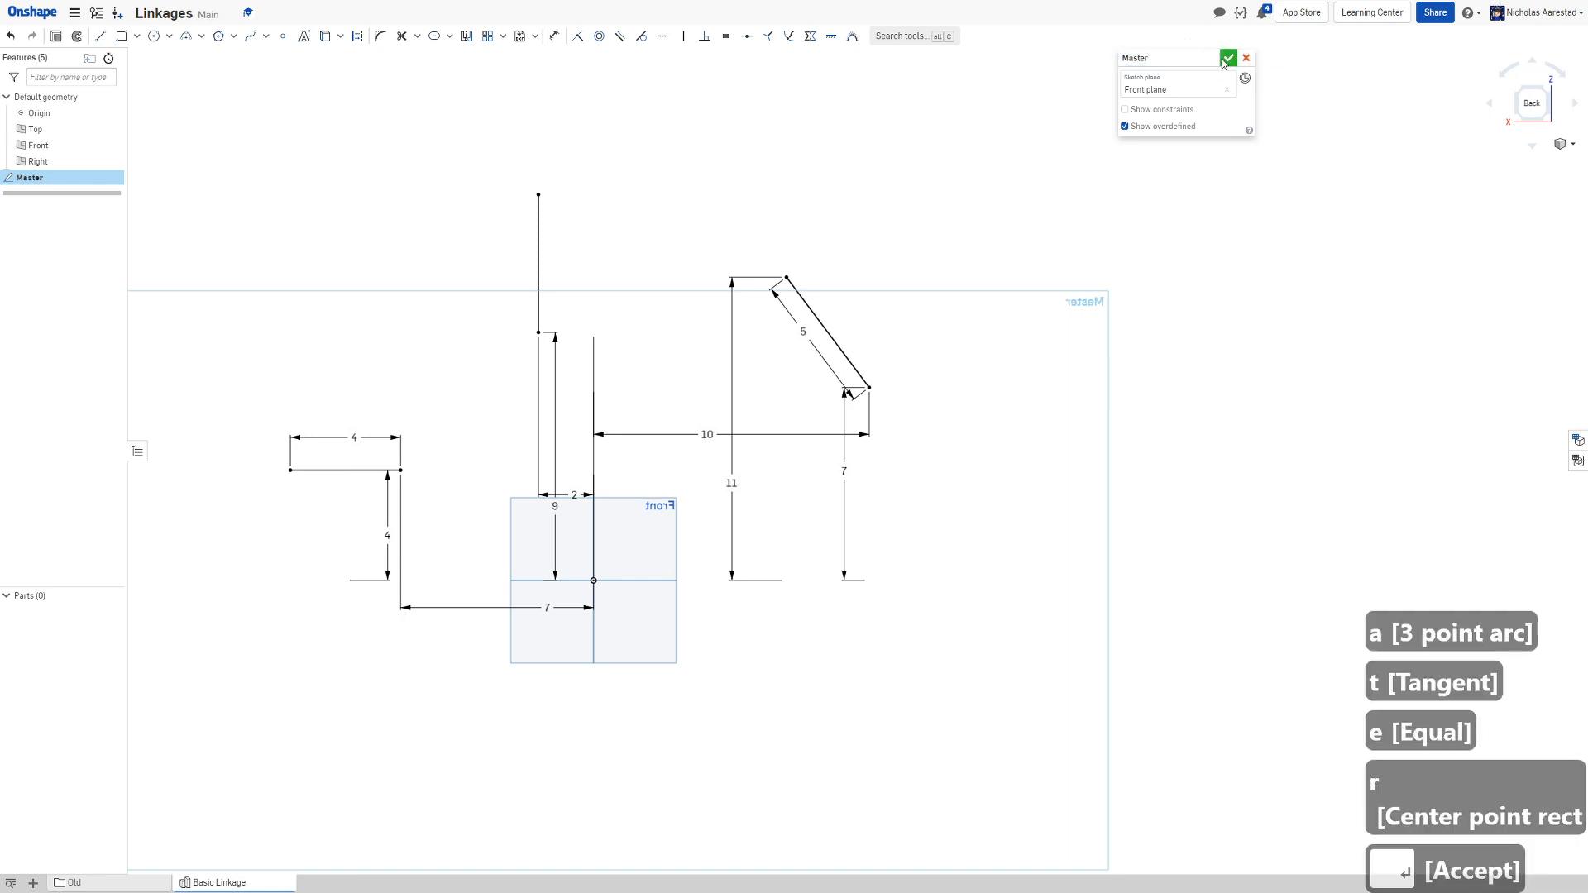
click(1226, 61)
scroll(960, 214, down, 1)
scroll(418, 172, up, 1)
scroll(969, 223, down, 1)
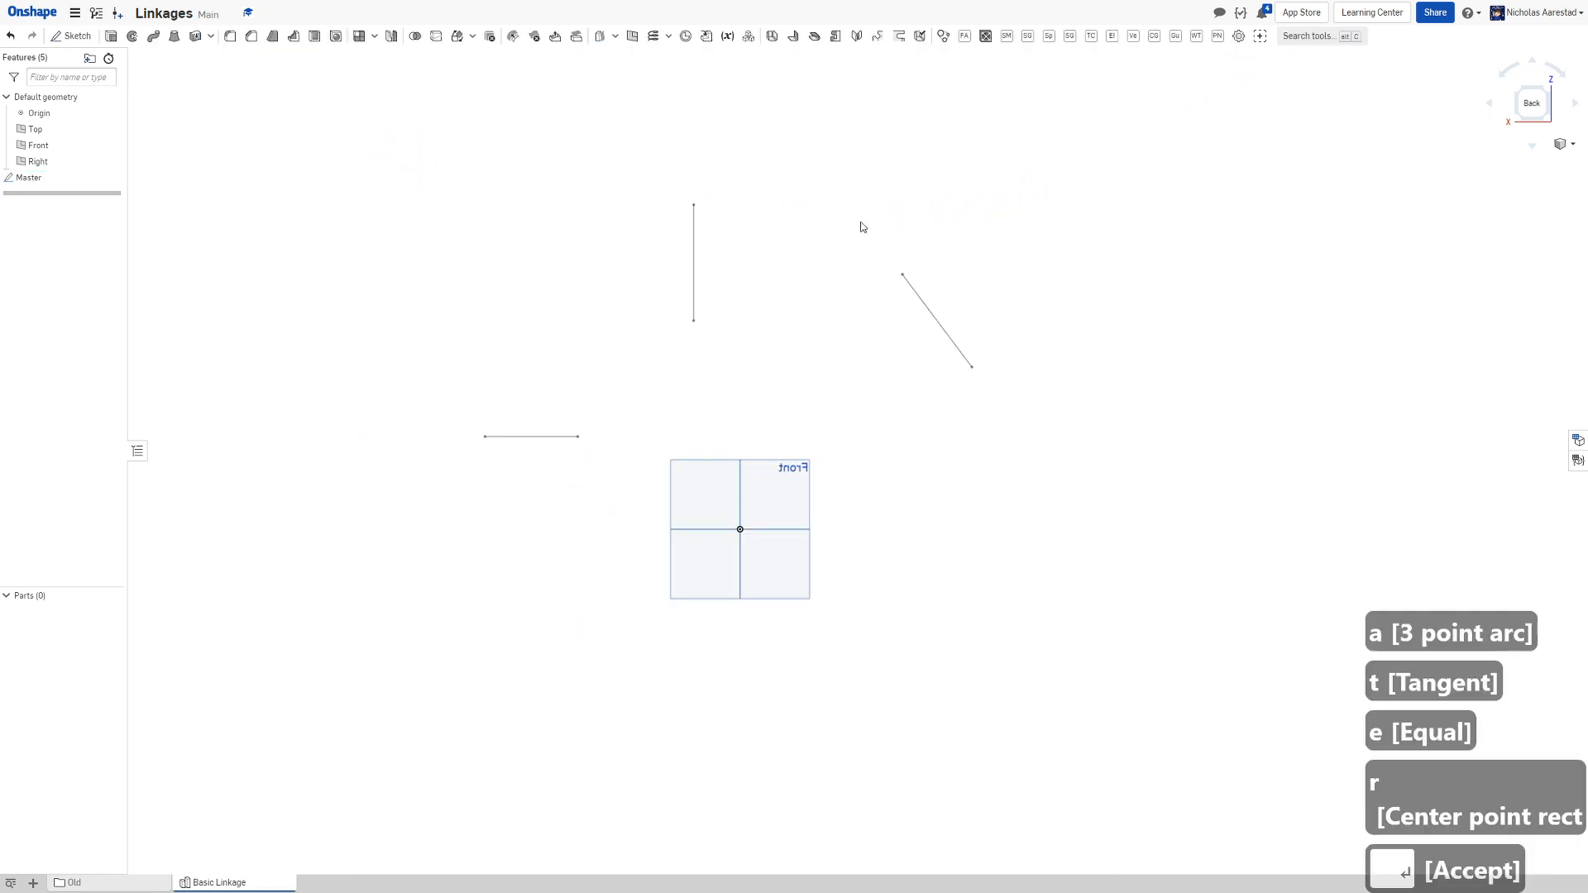
scroll(550, 181, up, 1)
scroll(575, 195, down, 1)
scroll(543, 205, up, 1)
scroll(530, 210, down, 1)
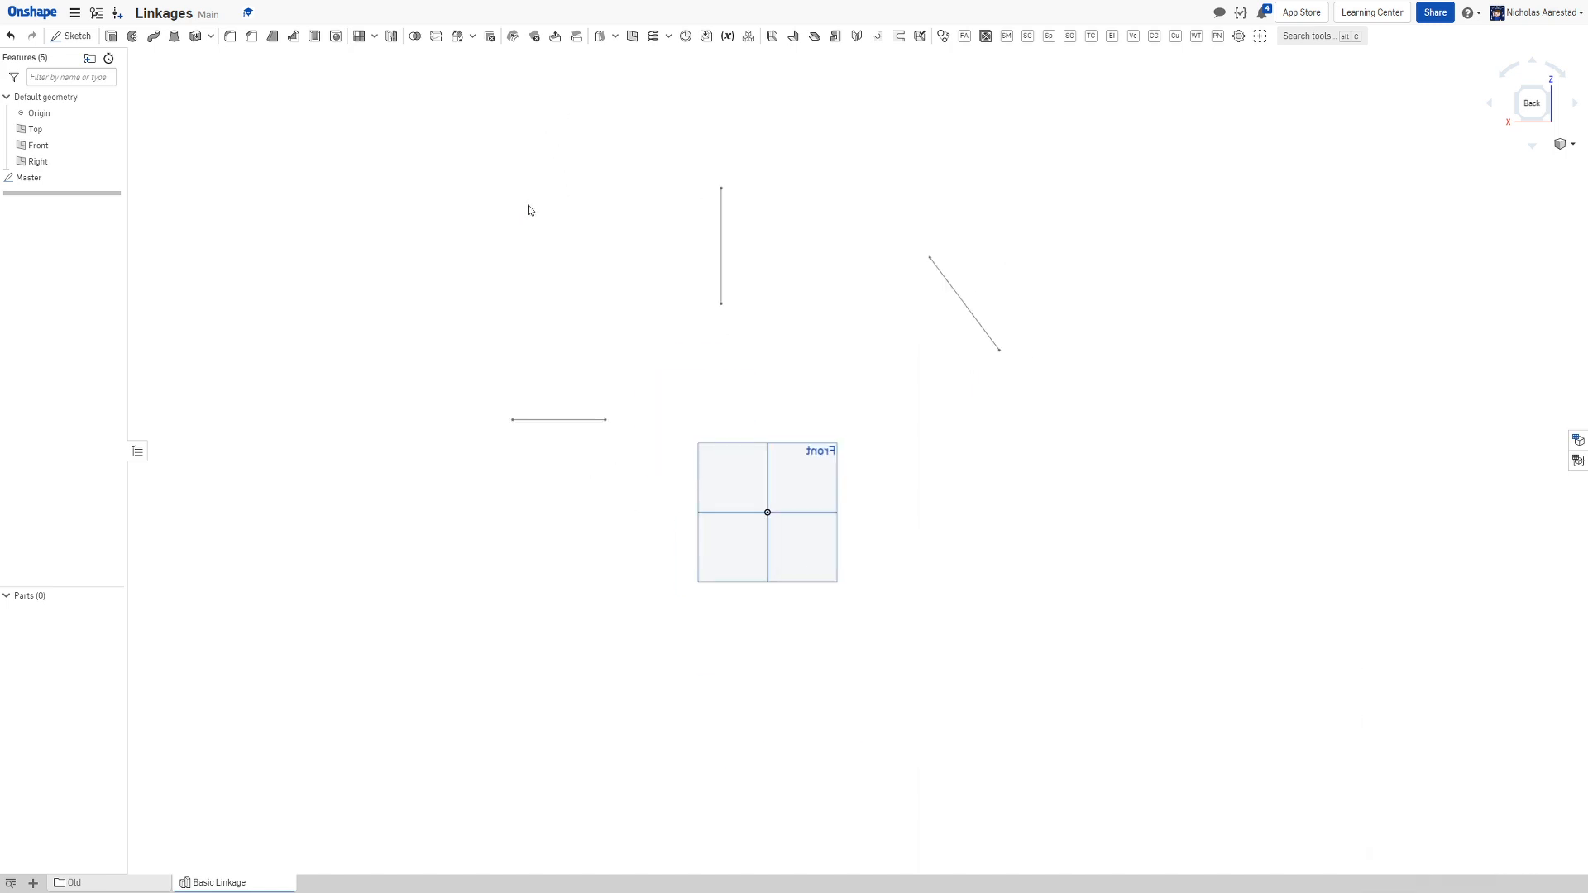
Rename the Master sketch to Core Geometry
right_click(38, 177)
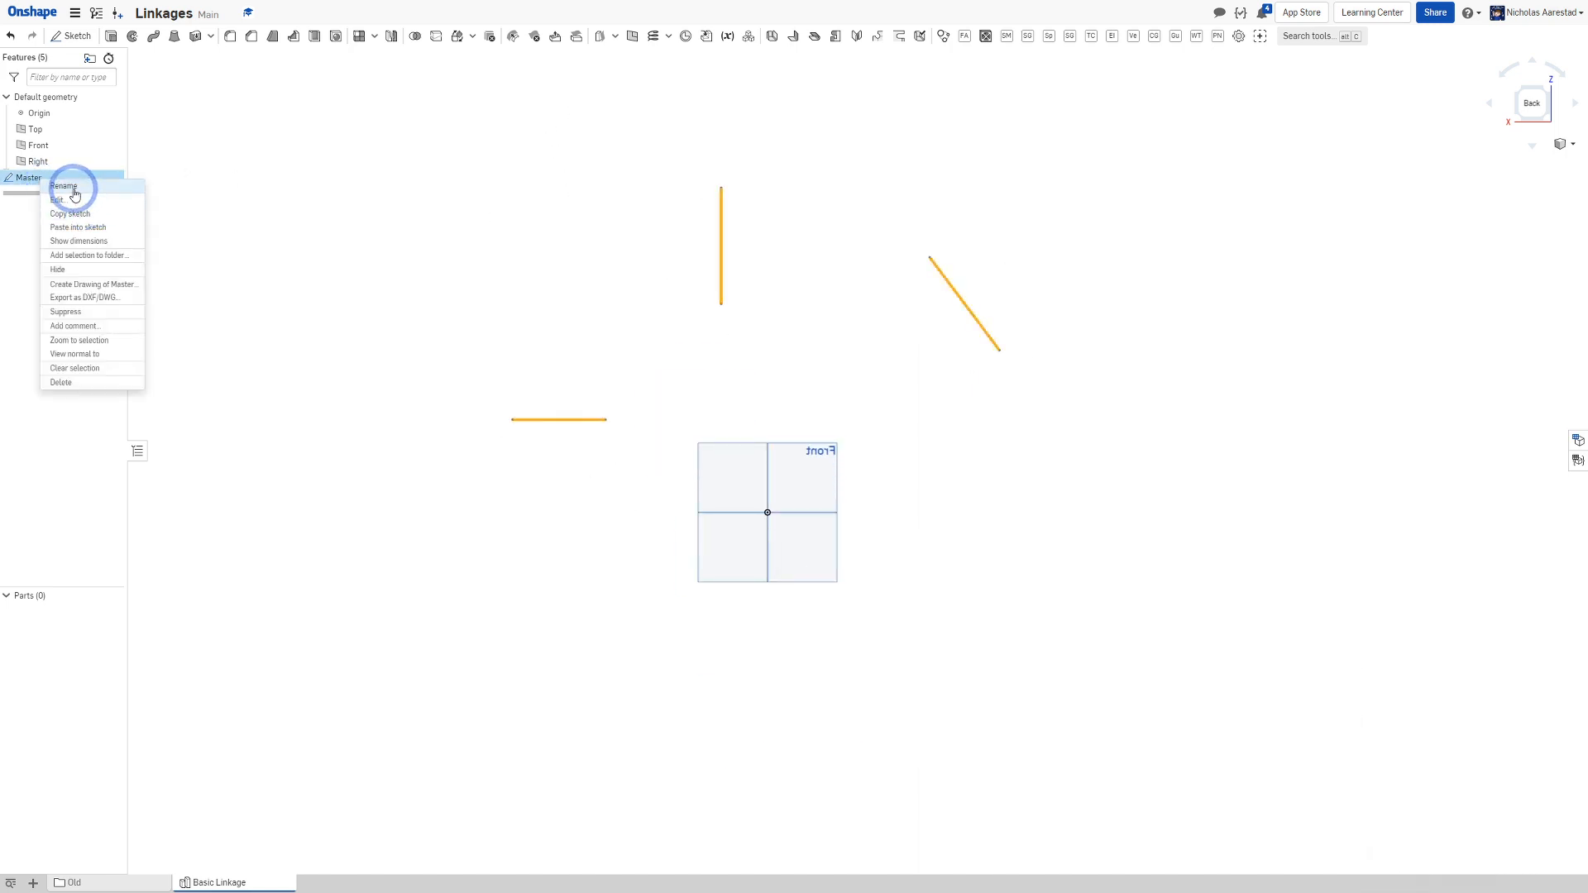
click(64, 187)
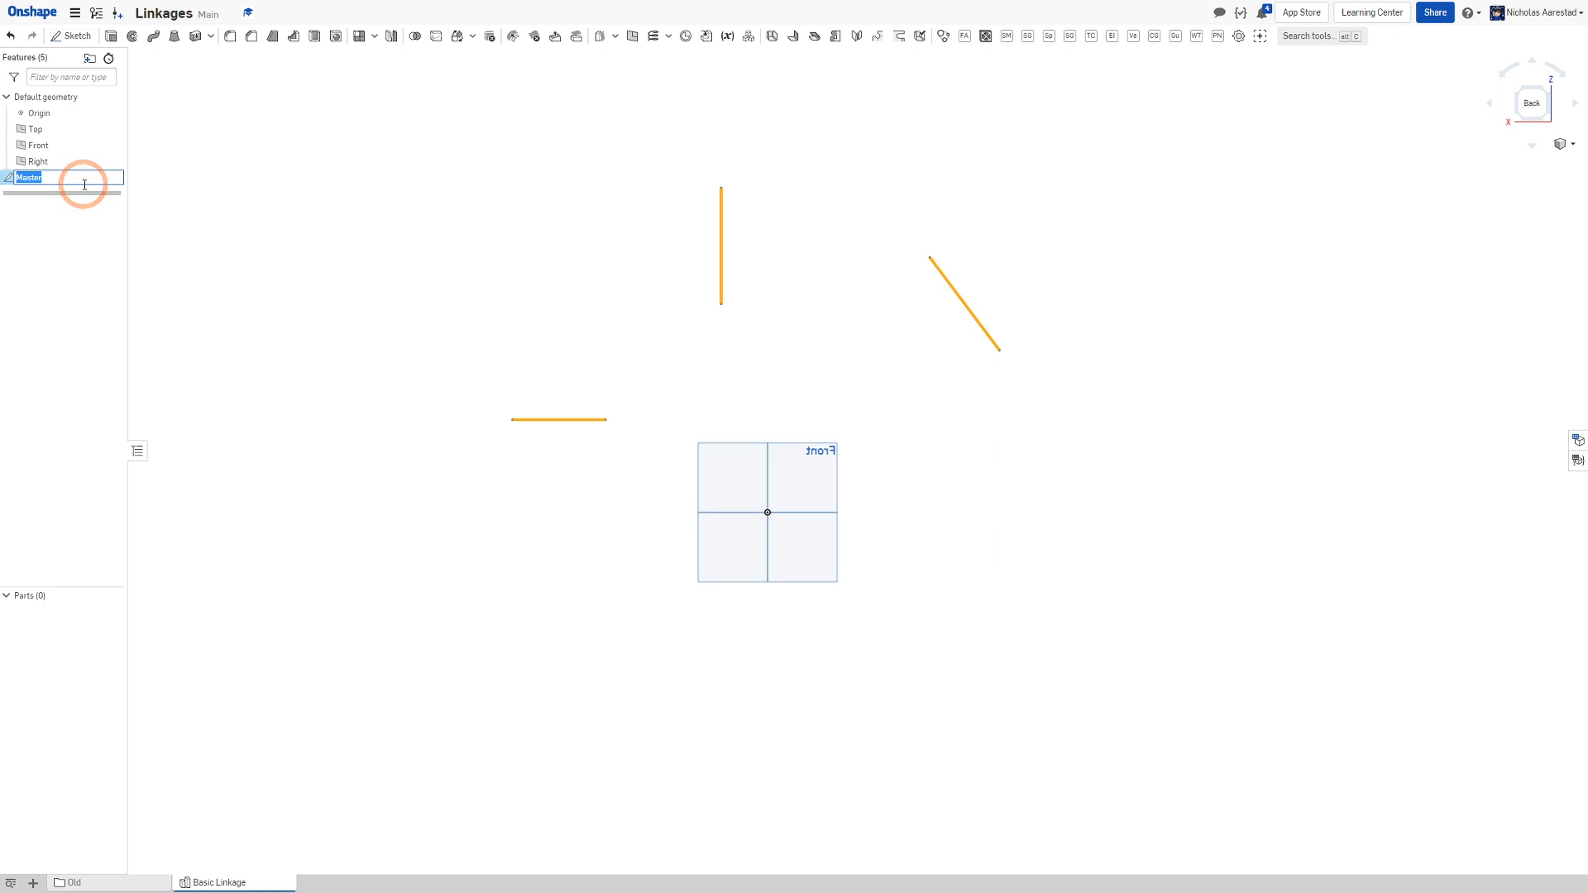
text(Core Geometry)
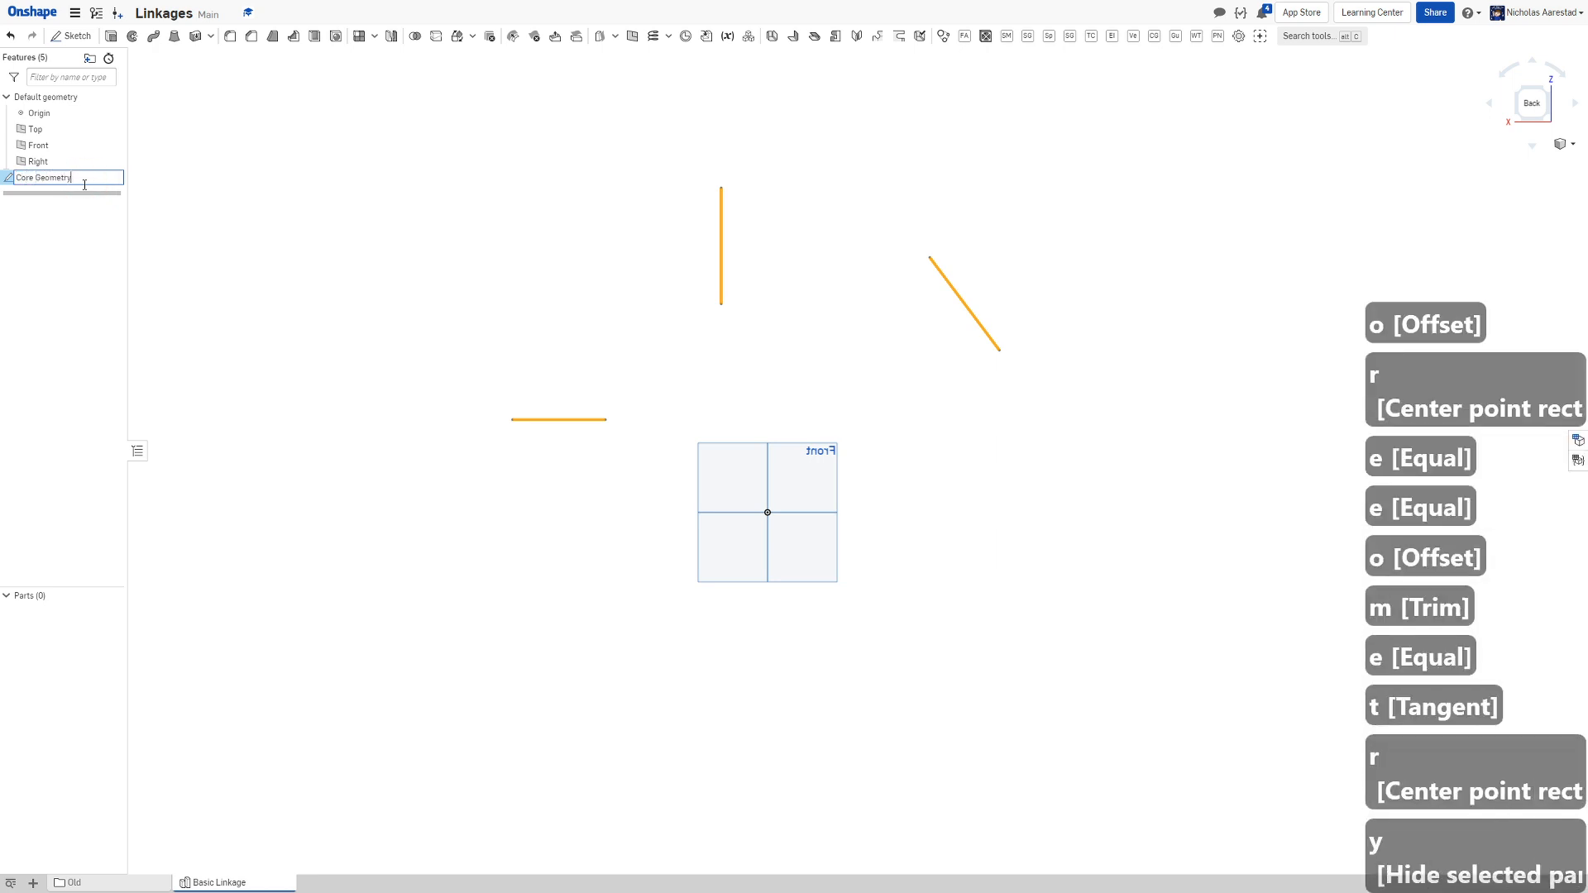
key(Return)
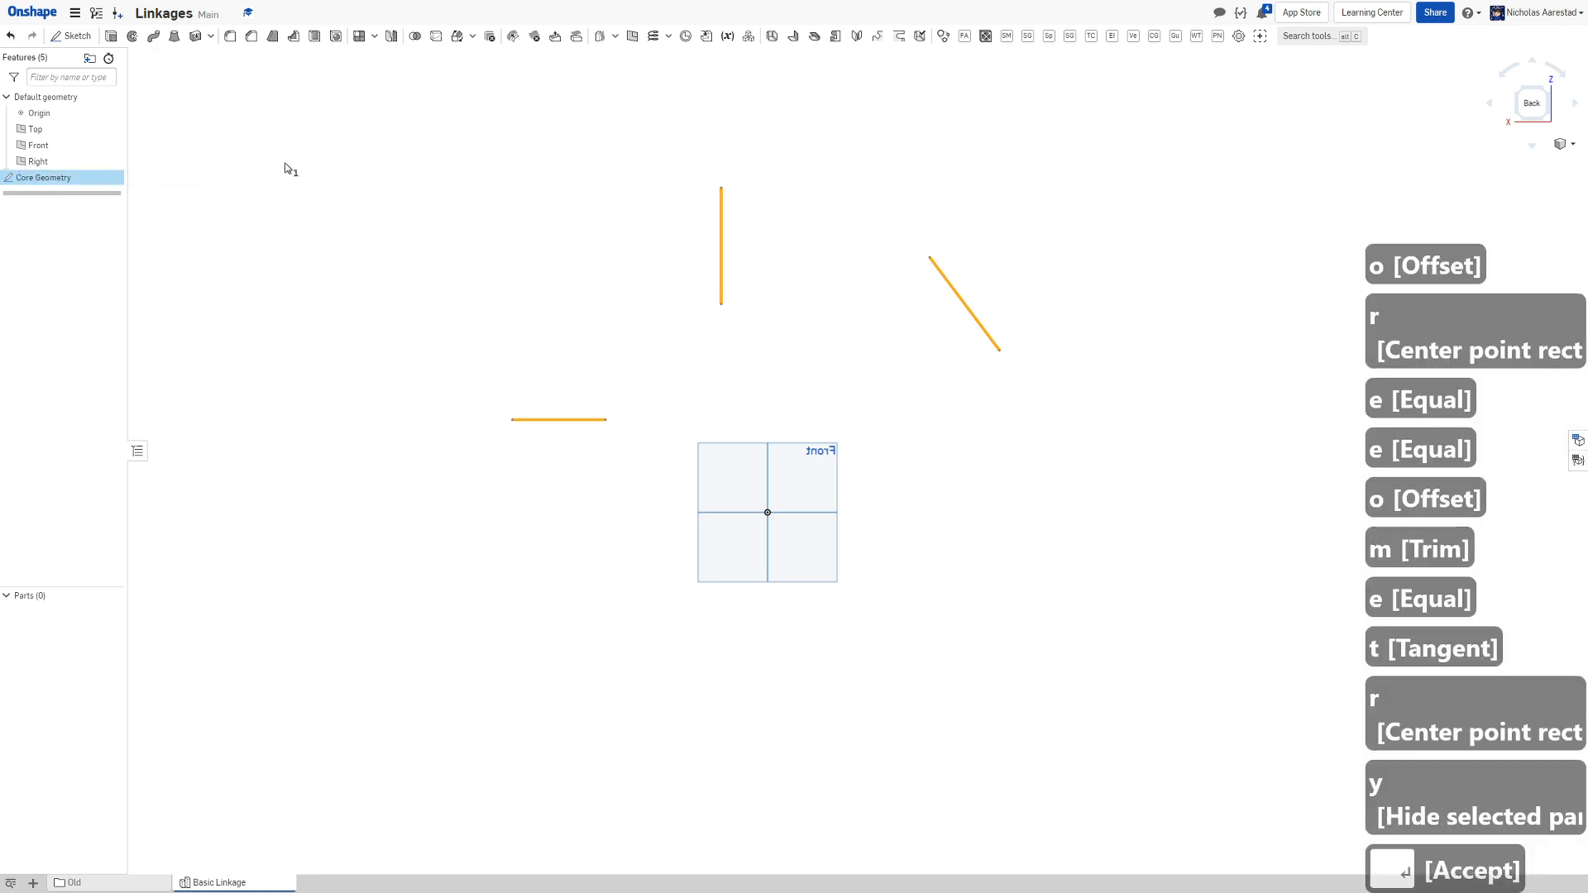
scroll(516, 240, down, 1)
click(514, 234)
scroll(659, 238, down, 2)
click(659, 239)
Start a new sketch on the Front plane
scroll(646, 236, up, 8)
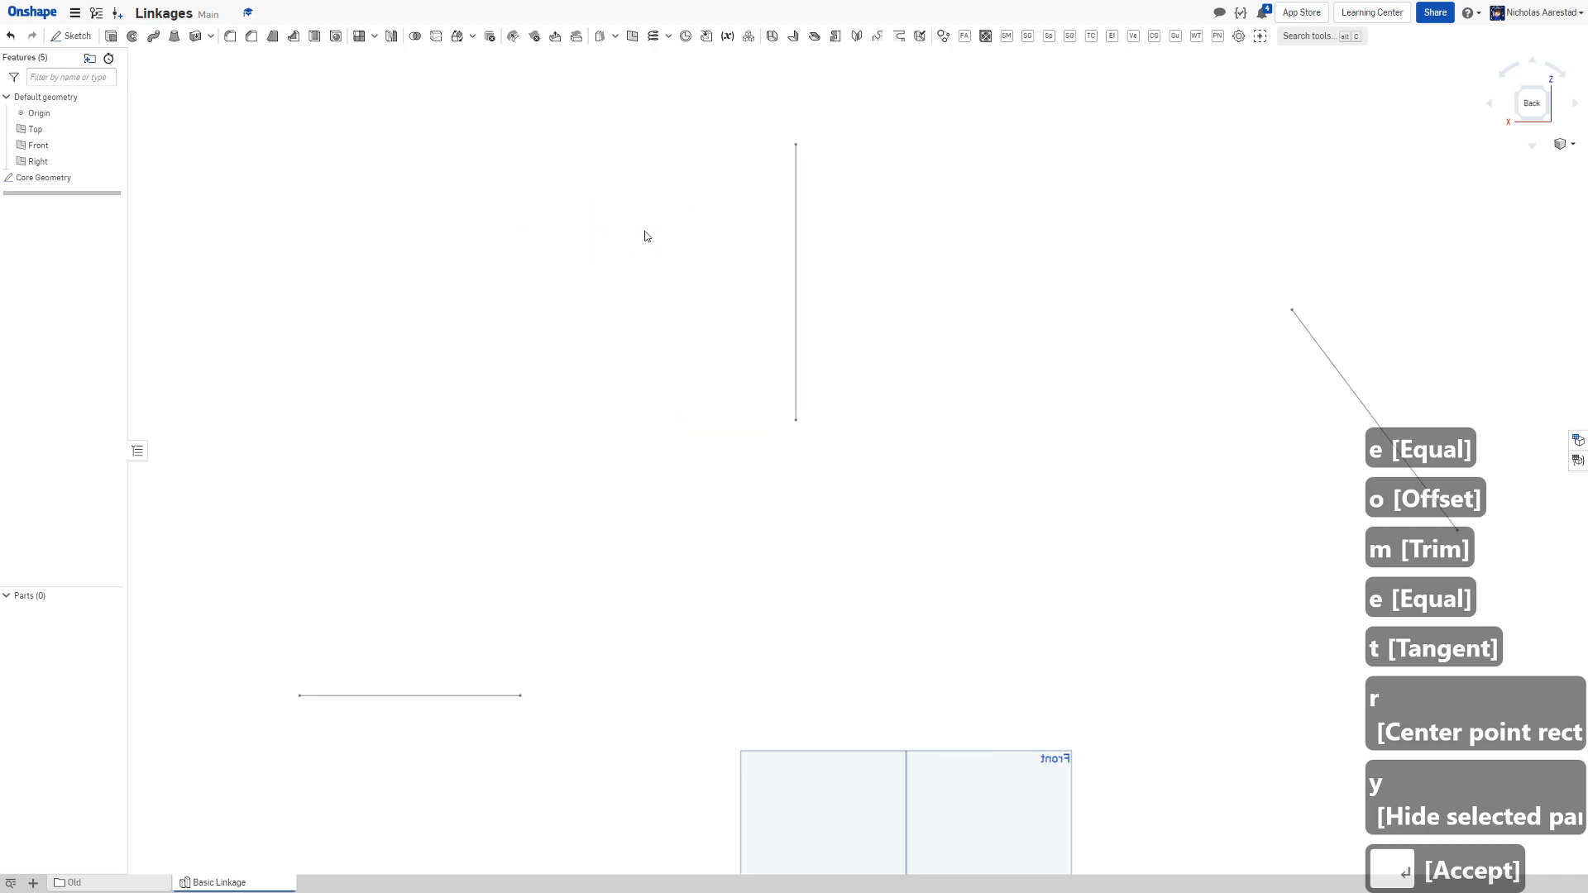
scroll(640, 244, down, 5)
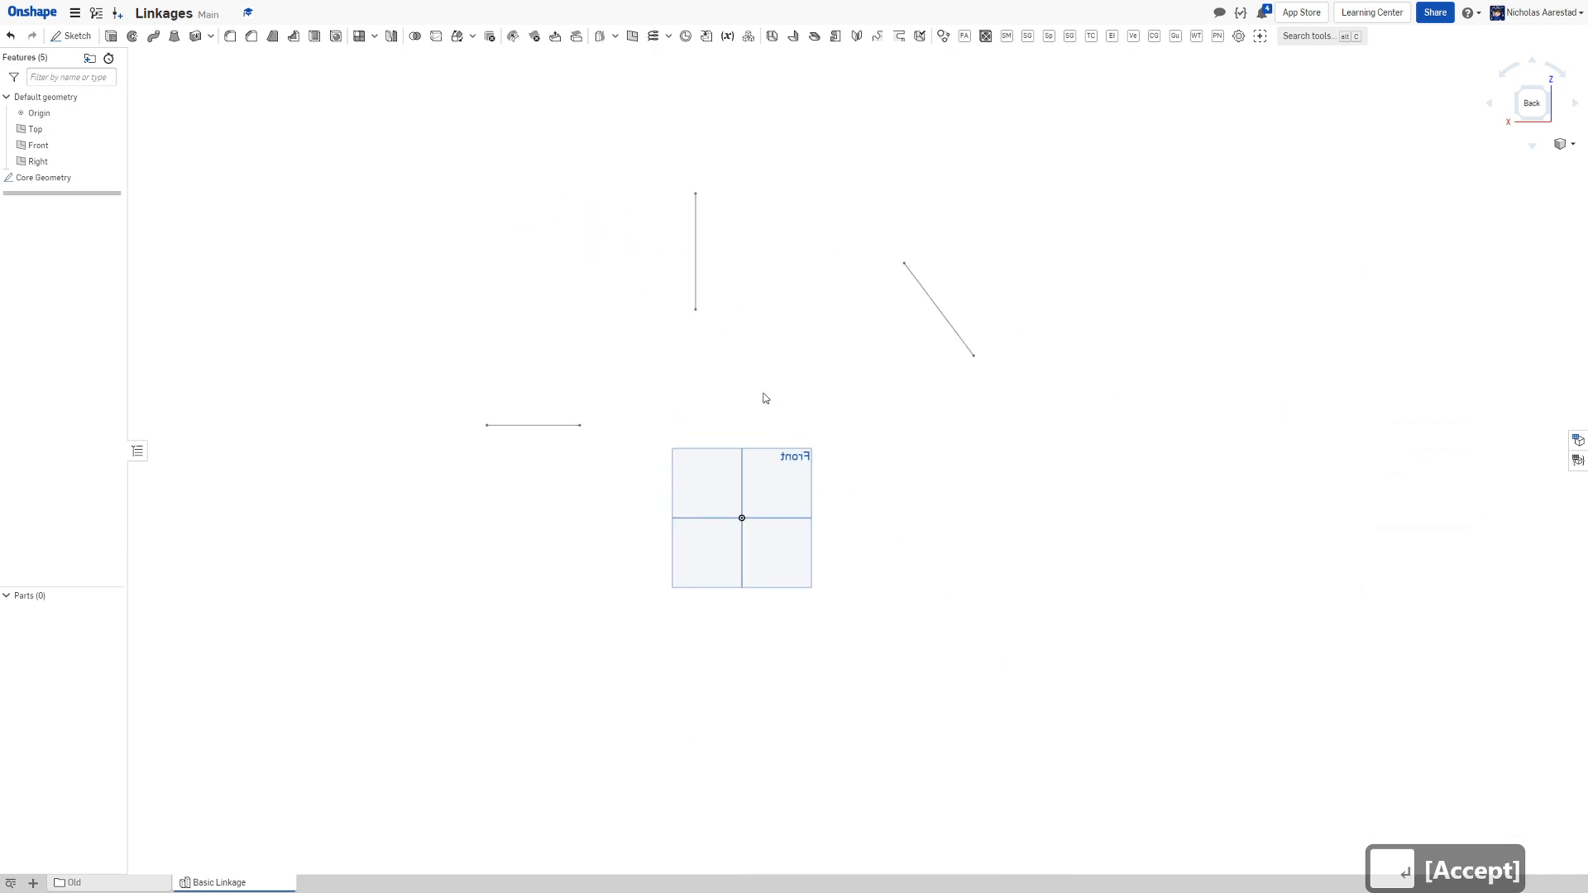
key(shift+s)
click(679, 471)
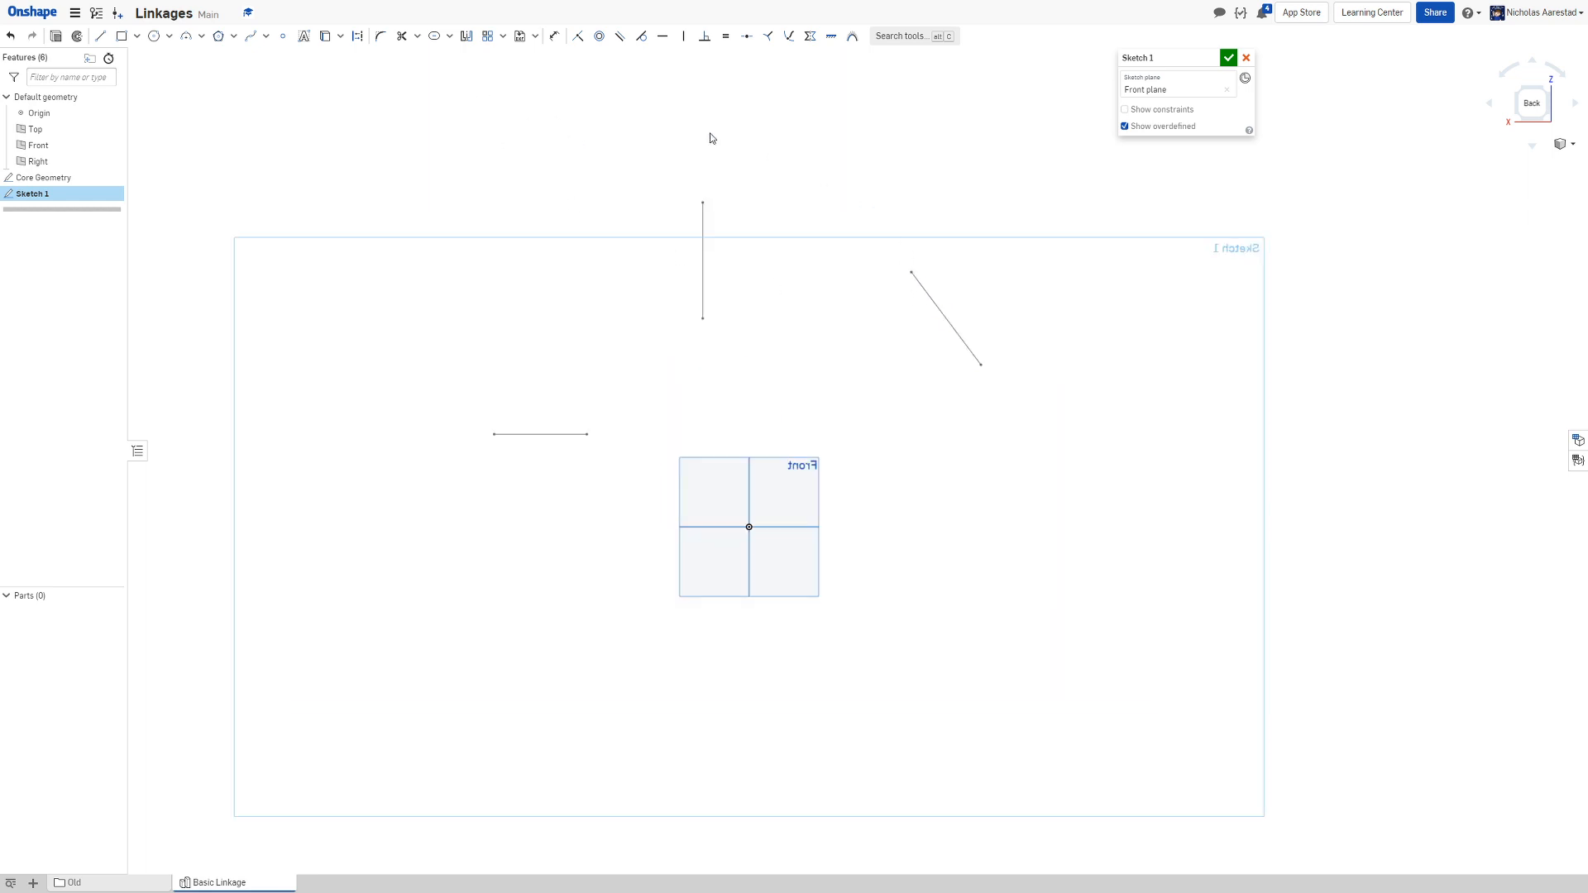
scroll(553, 213, down, 1)
scroll(528, 195, up, 2)
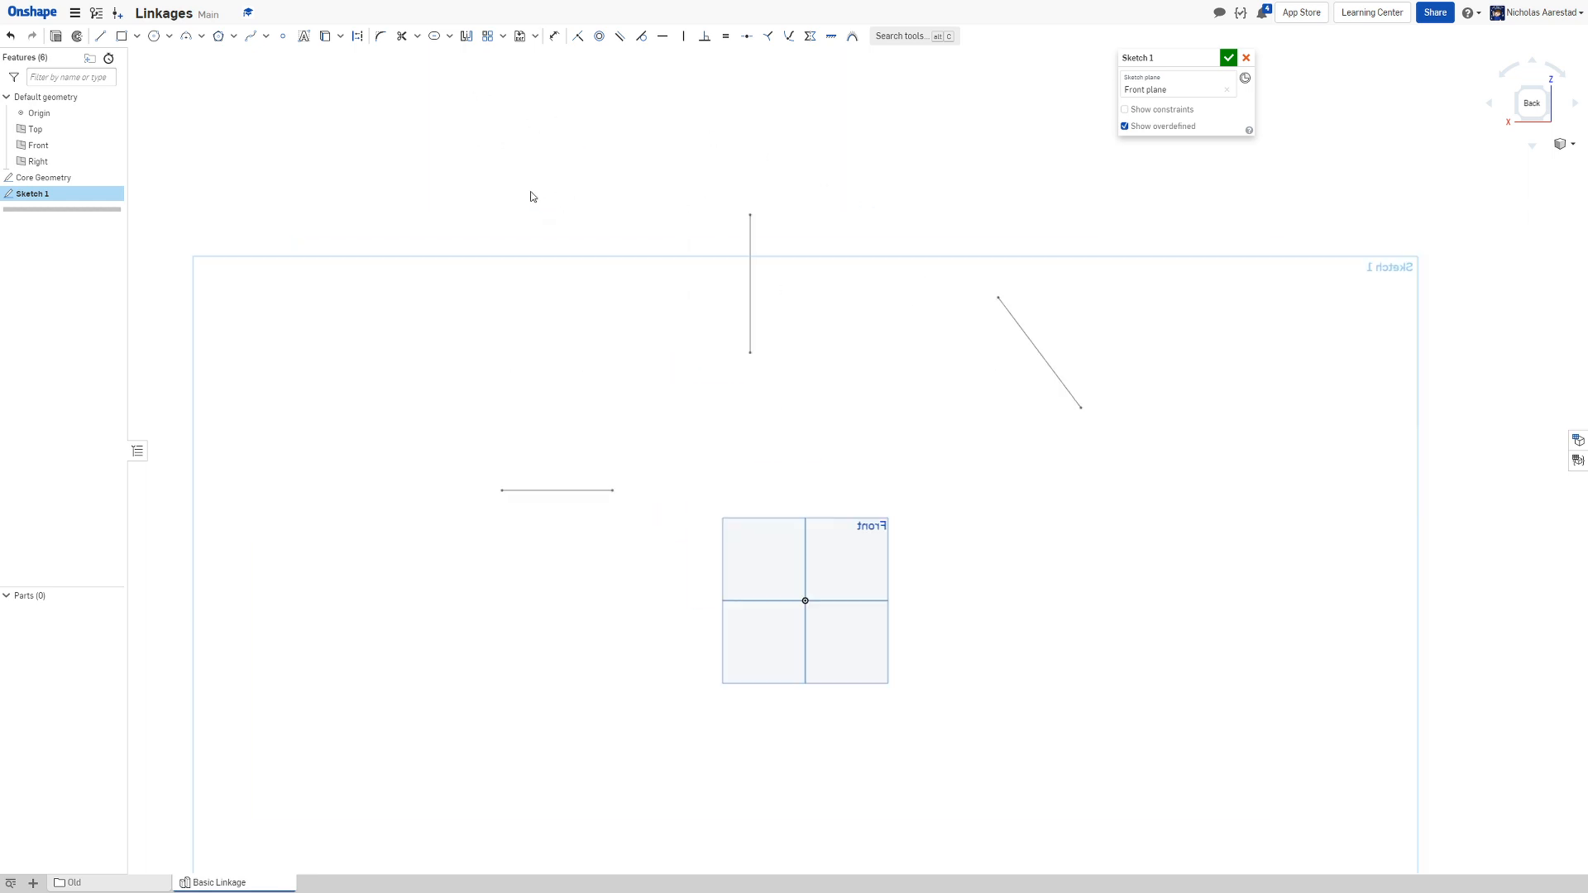
scroll(526, 198, down, 2)
scroll(524, 197, up, 2)
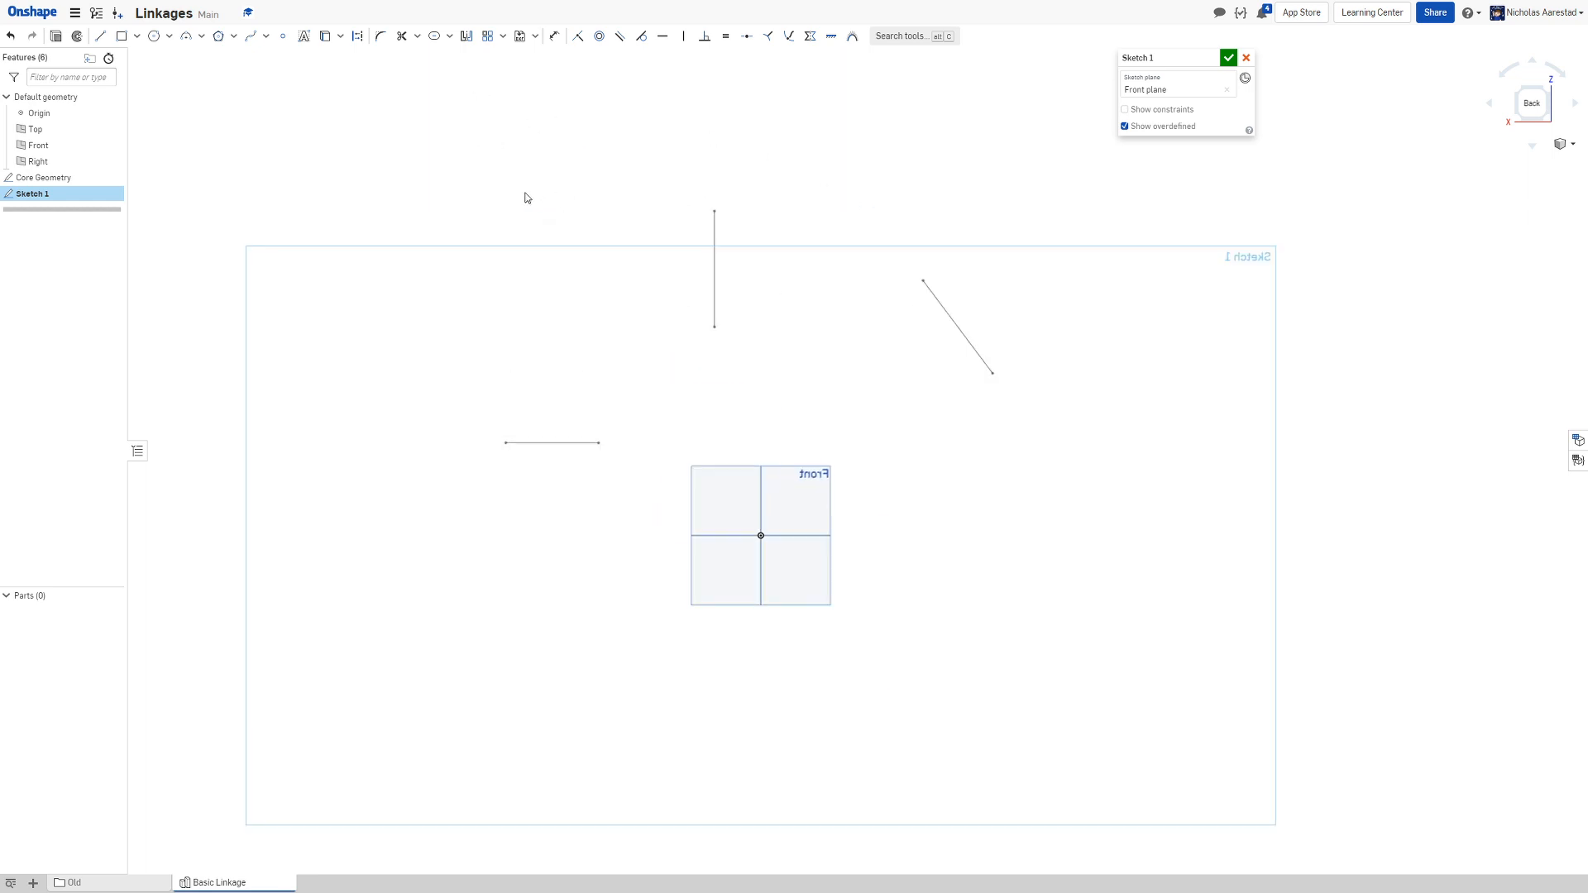
Try a construction circle centred on the horizontal line's outer endpoint through the vertical line's upper endpoint, and undo it
click(153, 36)
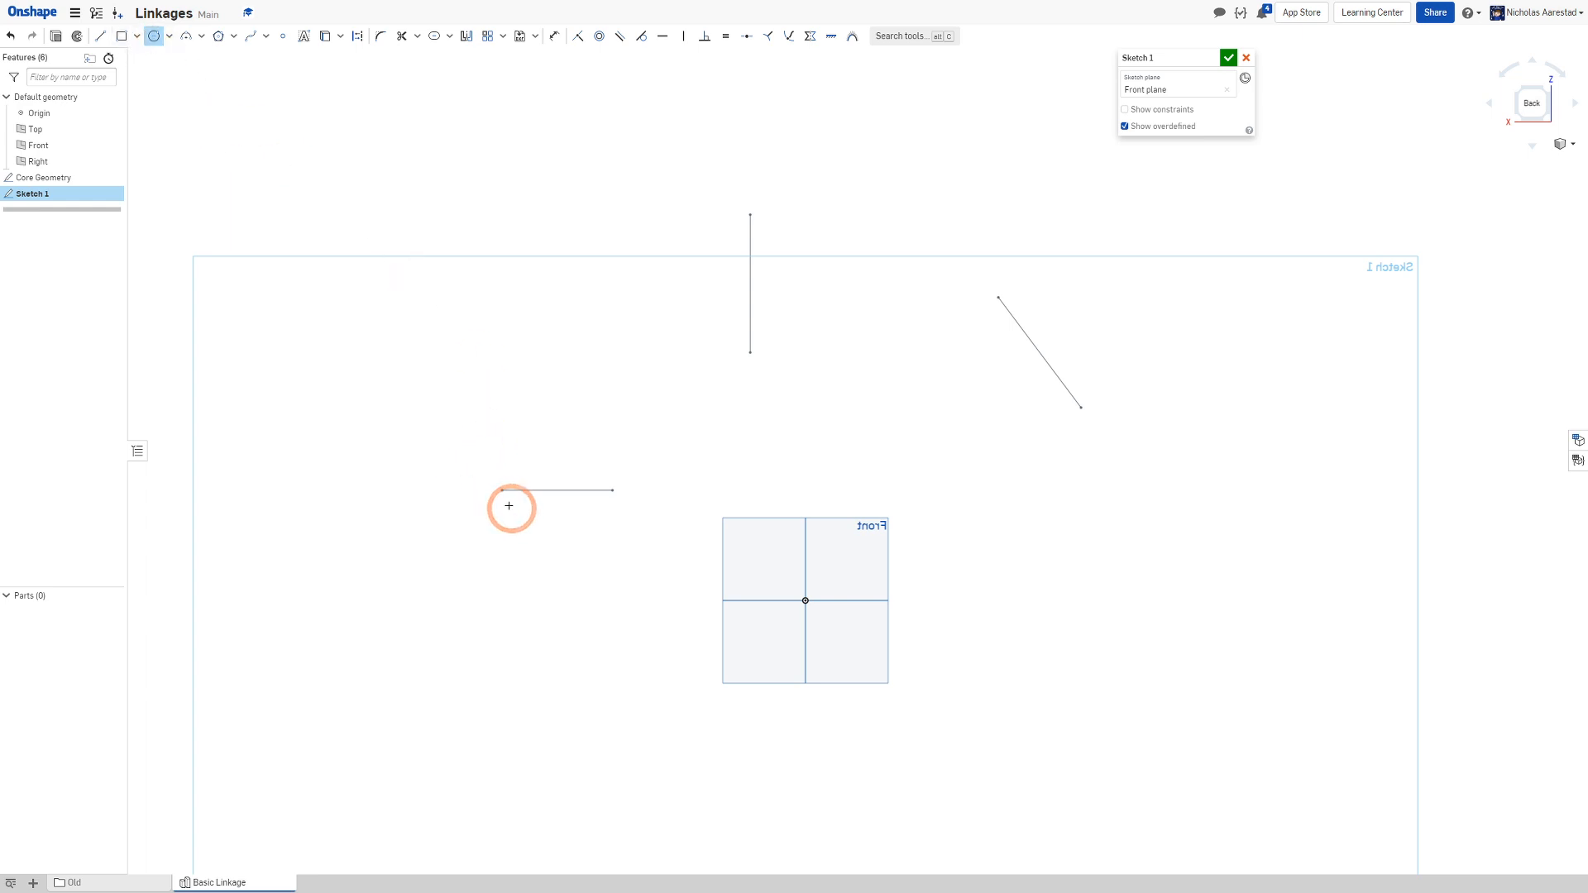
mouse_move(500, 490)
mouse_down()
mouse_move(637, 309)
mouse_move(748, 216)
mouse_up()
key(q)
key(Escape)
scroll(807, 303, down, 2)
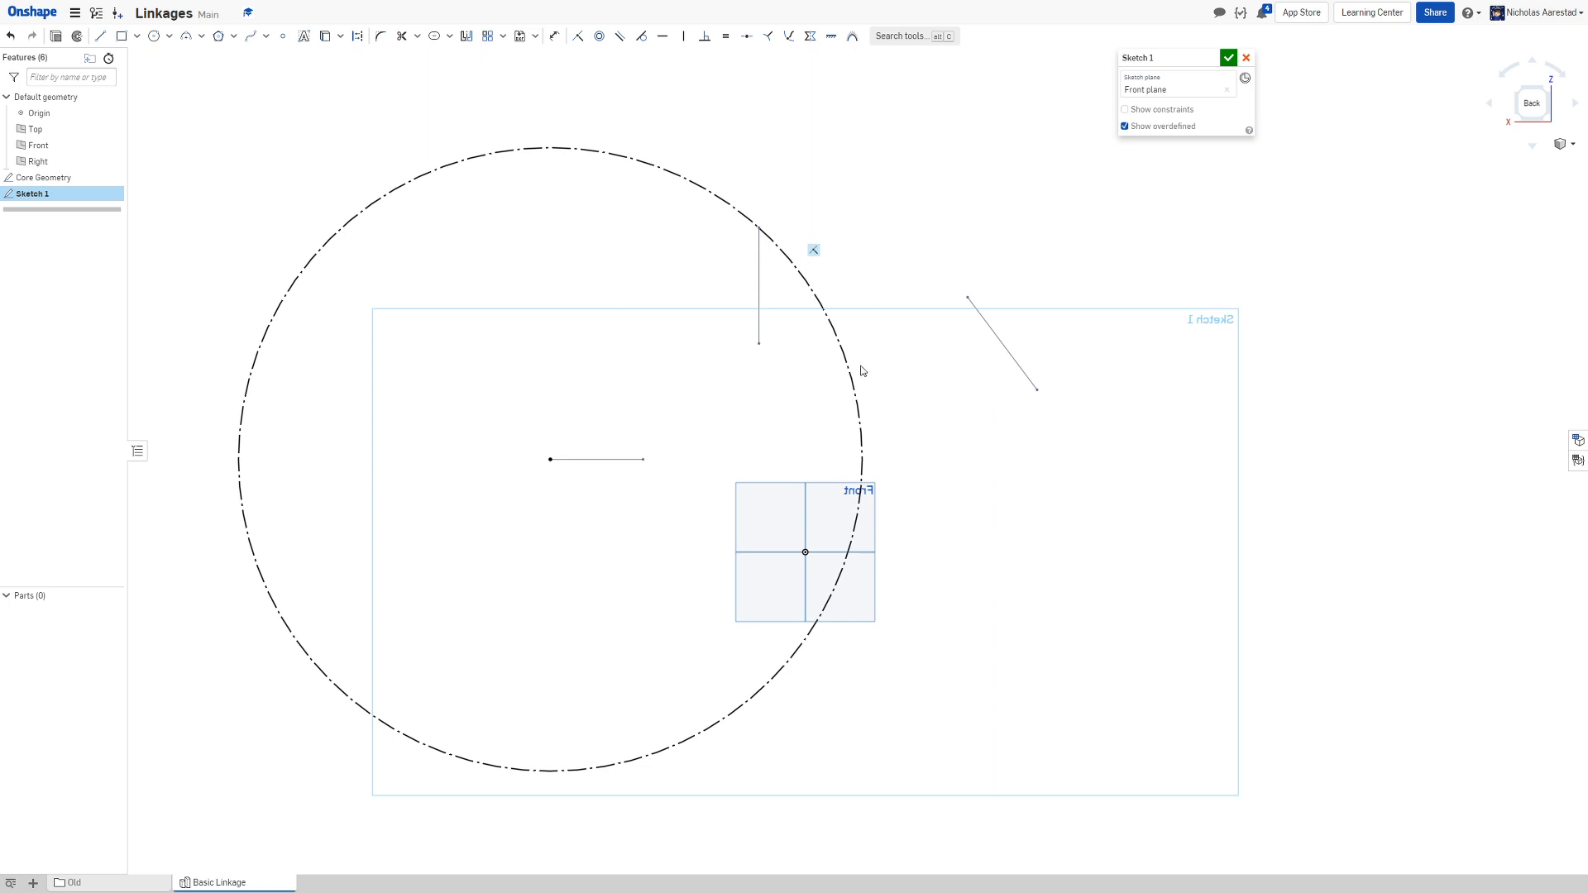
mouse_move(851, 366)
mouse_down()
mouse_move(972, 382)
mouse_move(966, 367)
mouse_up()
key(ctrl+z)
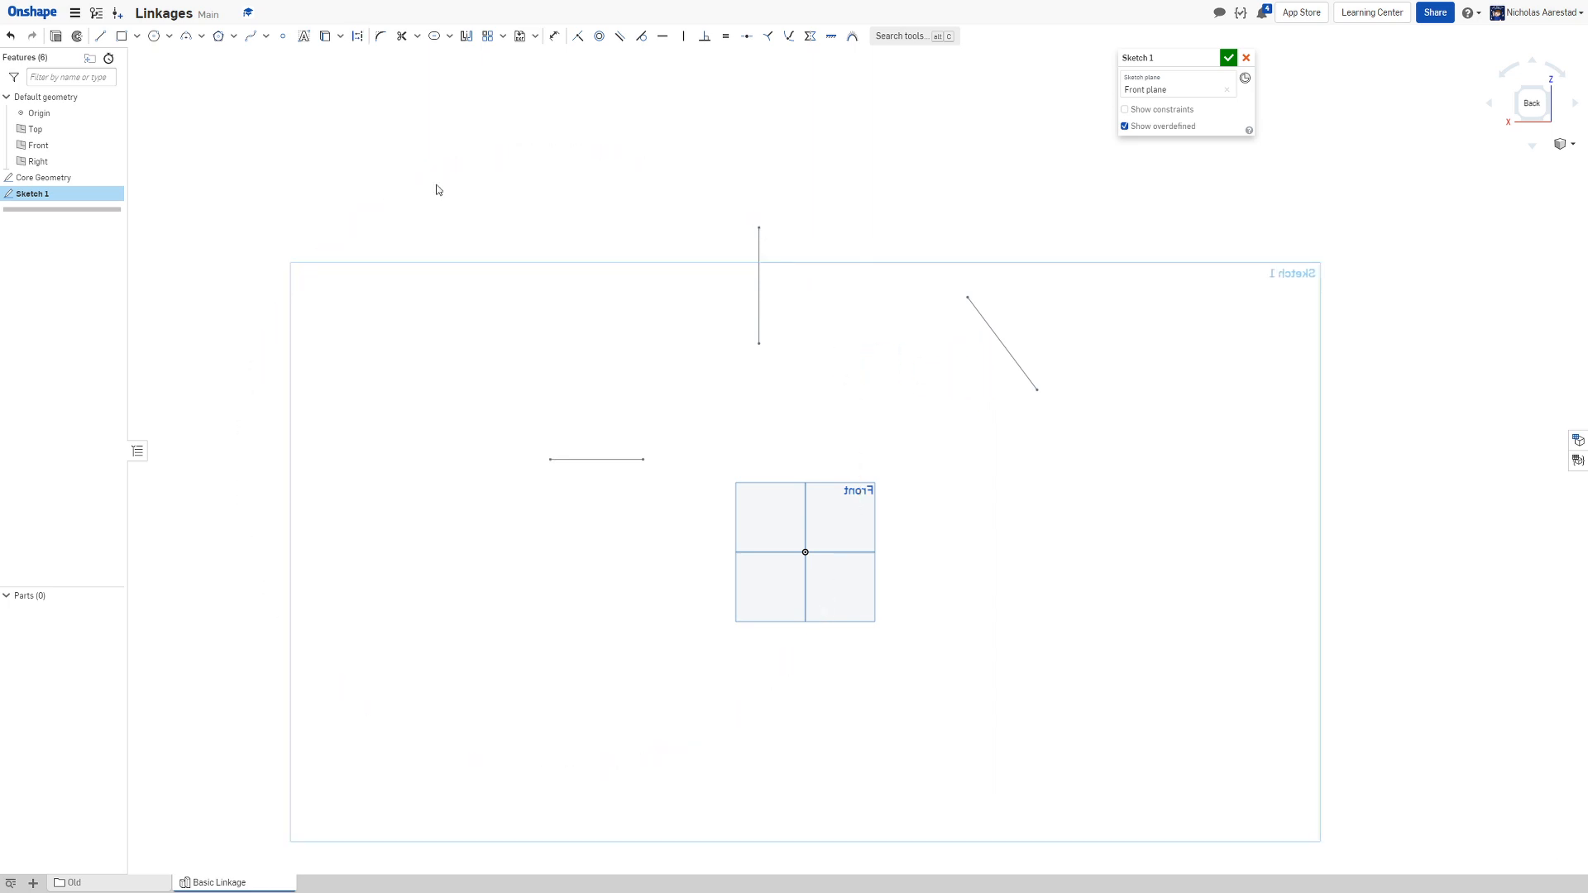
Draw a construction circle about 25 in in diameter, centred just below the horizontal line
click(151, 39)
click(629, 525)
key(q)
click(836, 323)
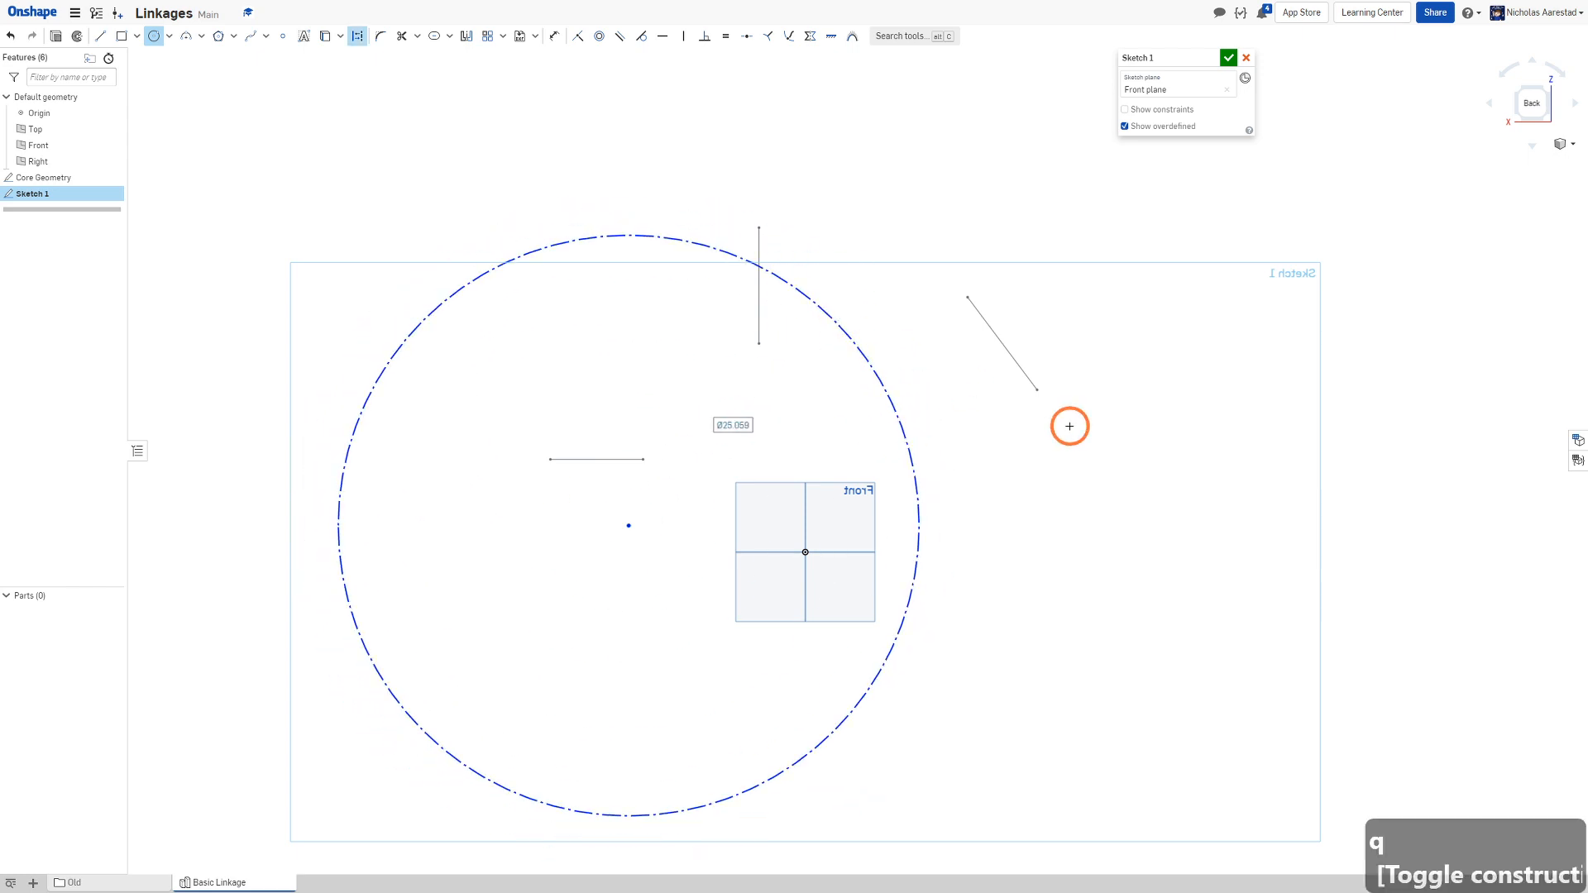
Make the construction circle coincident with the upper endpoints of the vertical and diagonal lines, and move its centre
key(i)
click(768, 268)
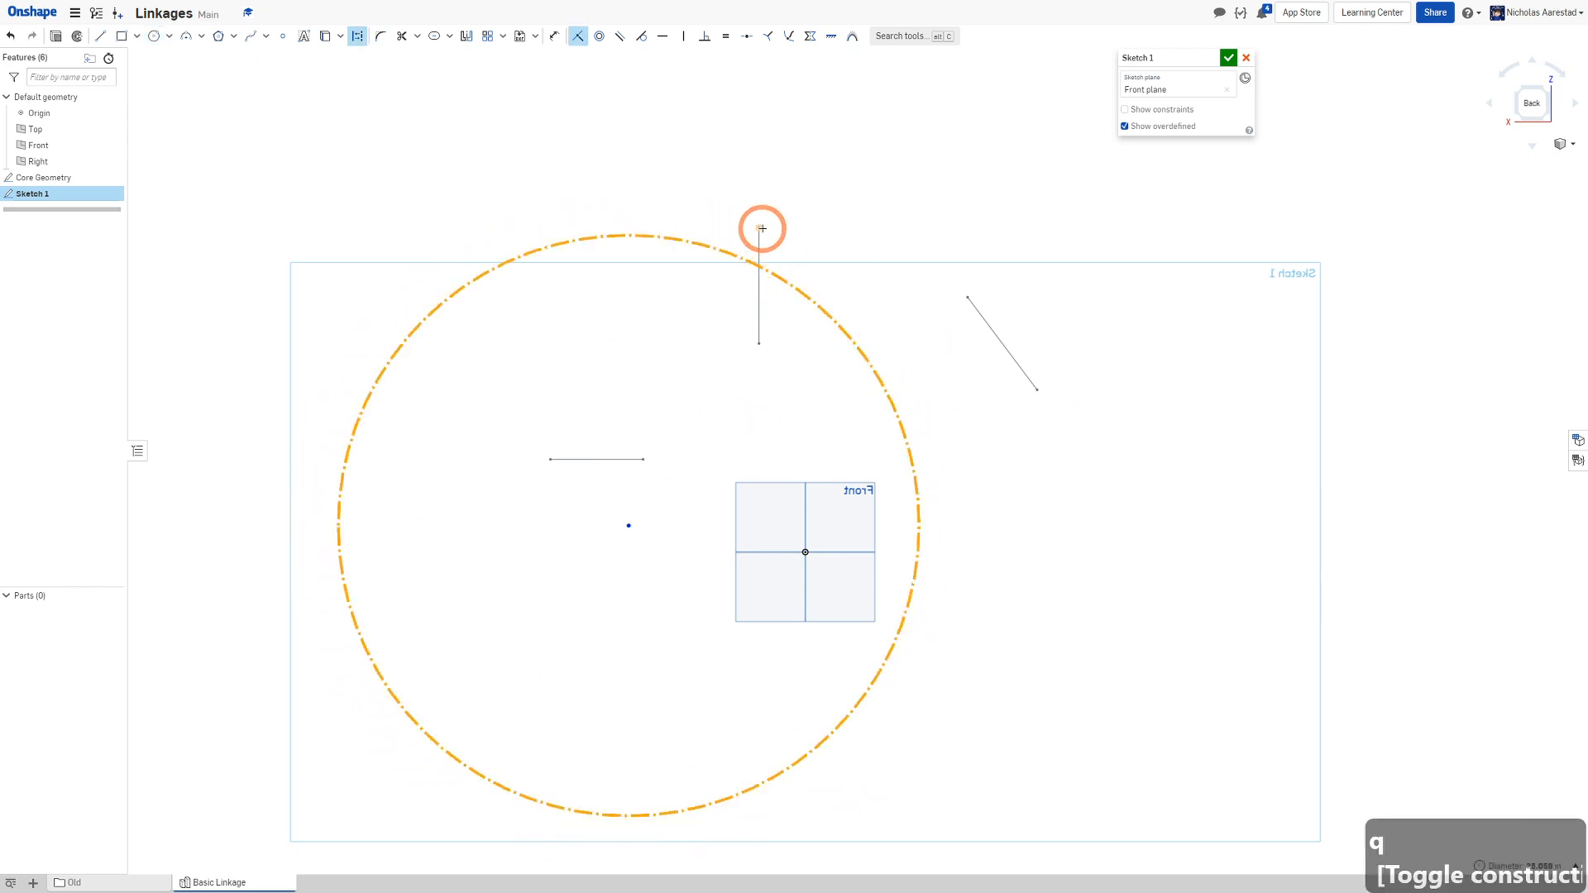
click(762, 228)
click(885, 317)
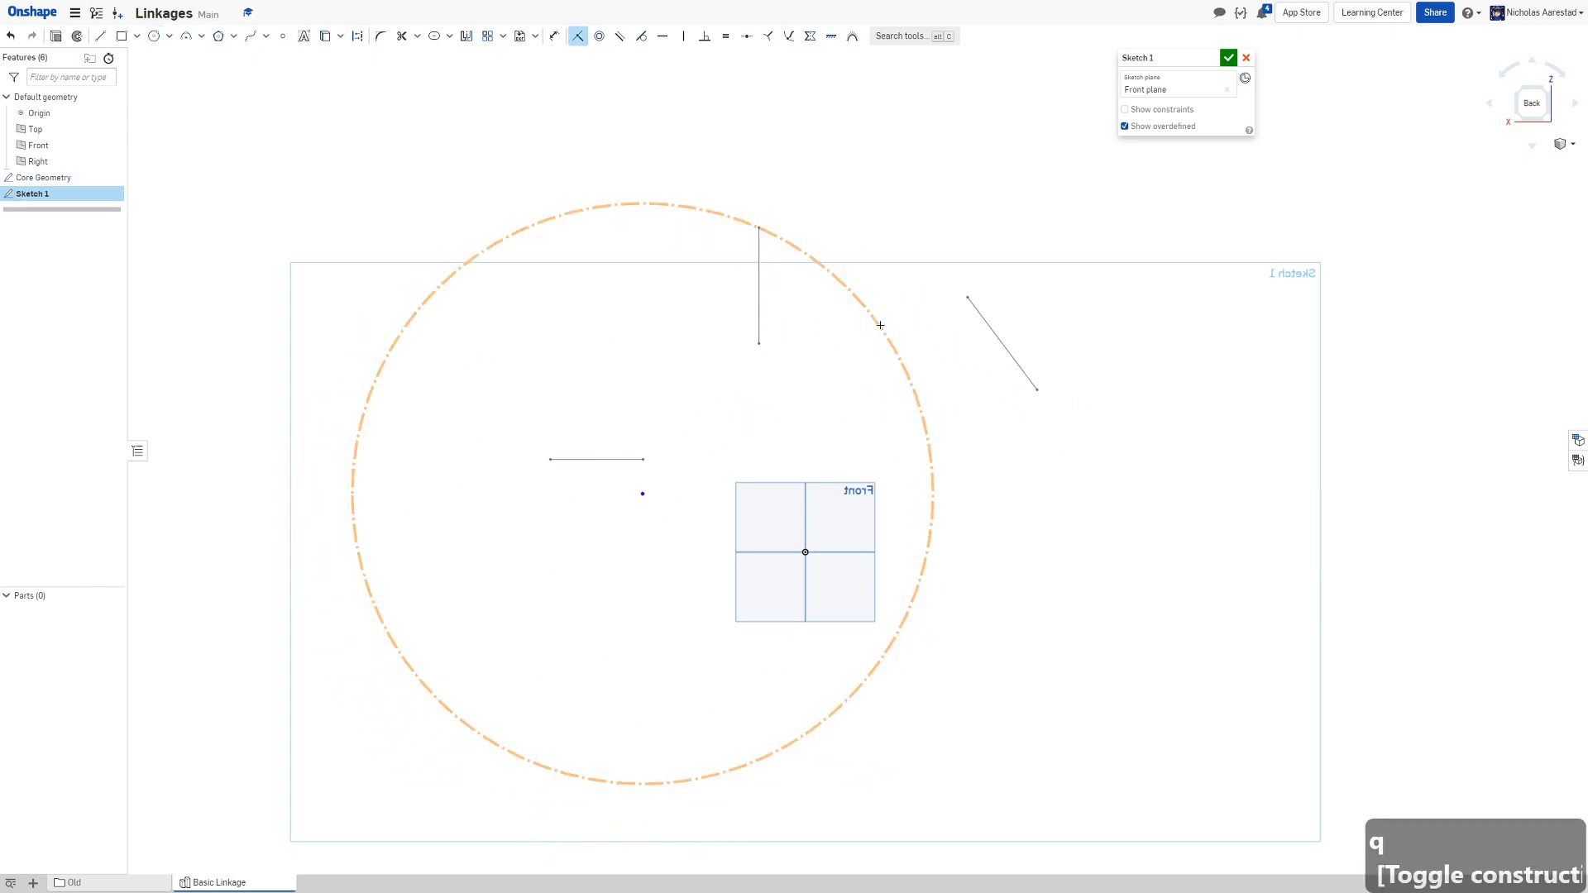
click(967, 292)
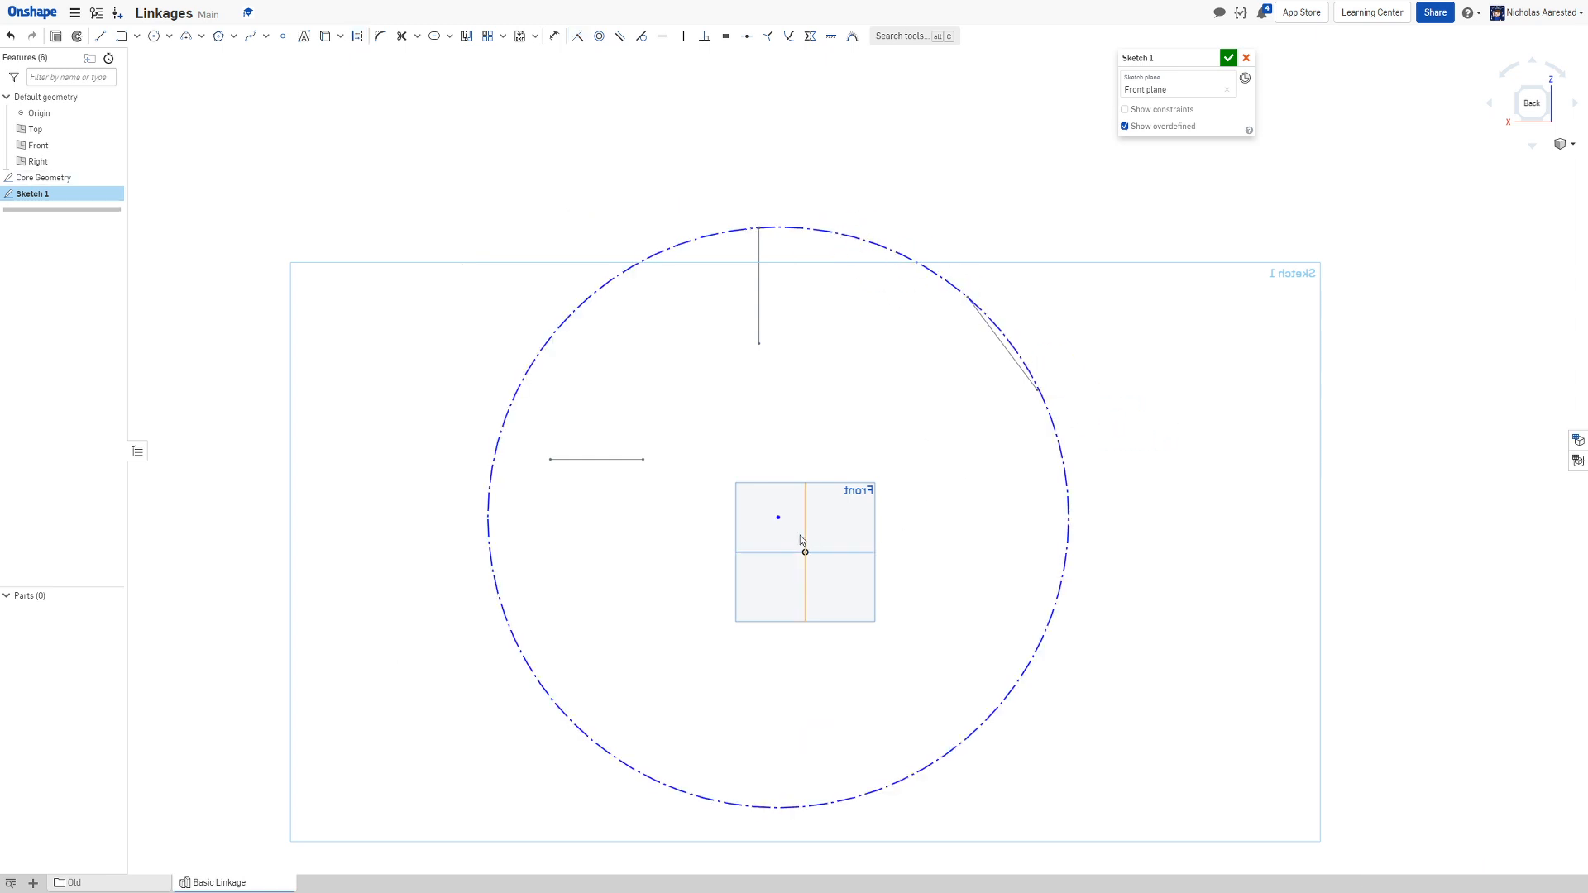
drag(716, 516, 779, 514)
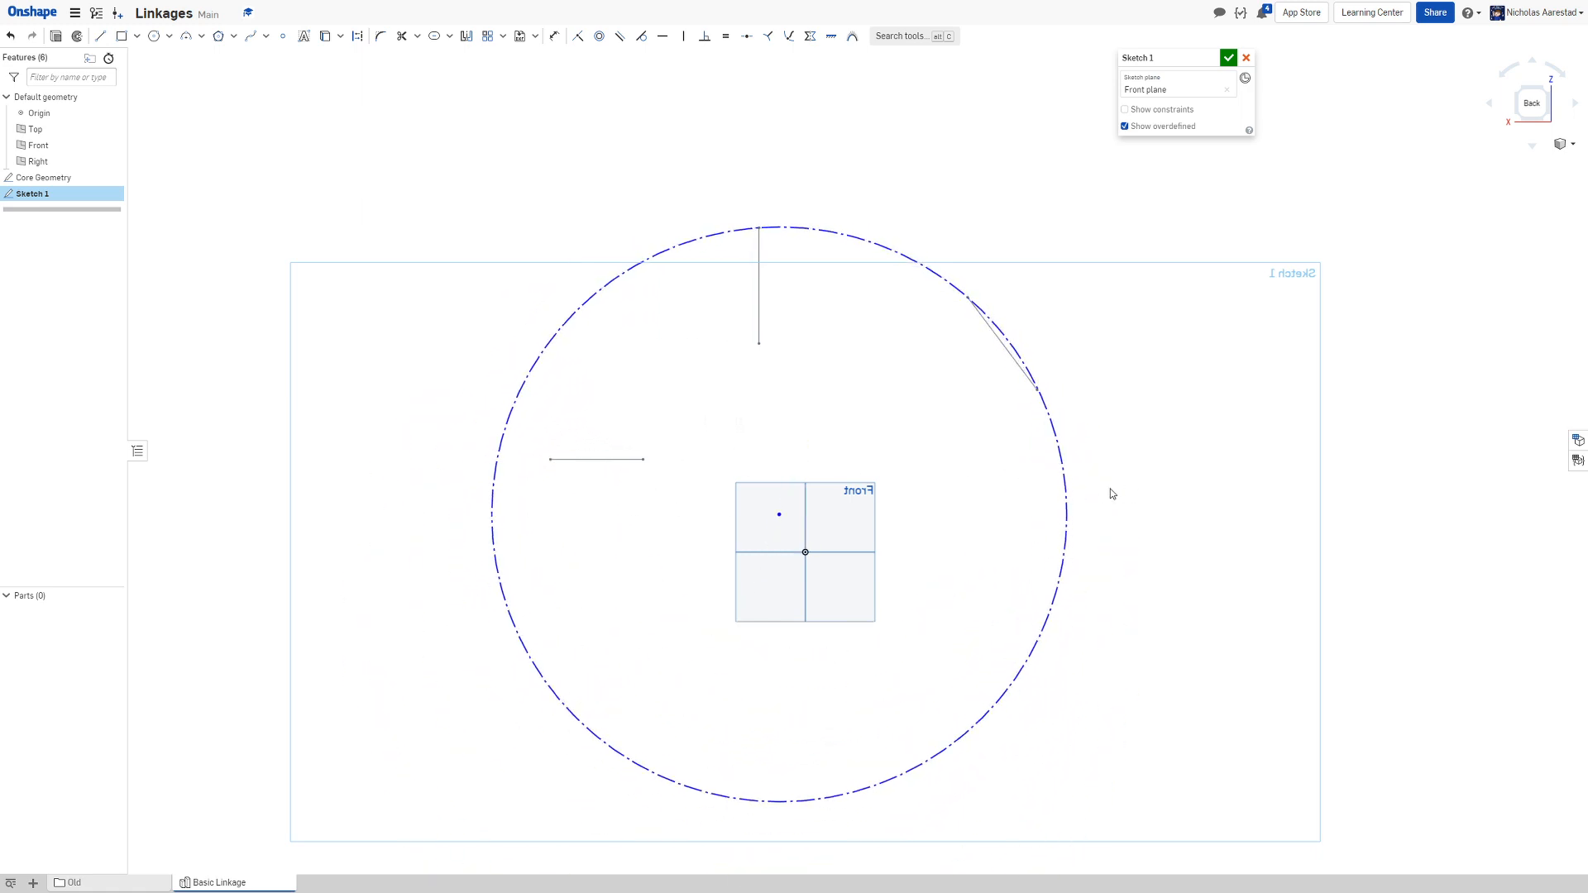
Delete the construction circle
click(1065, 482)
key(Delete)
click(623, 316)
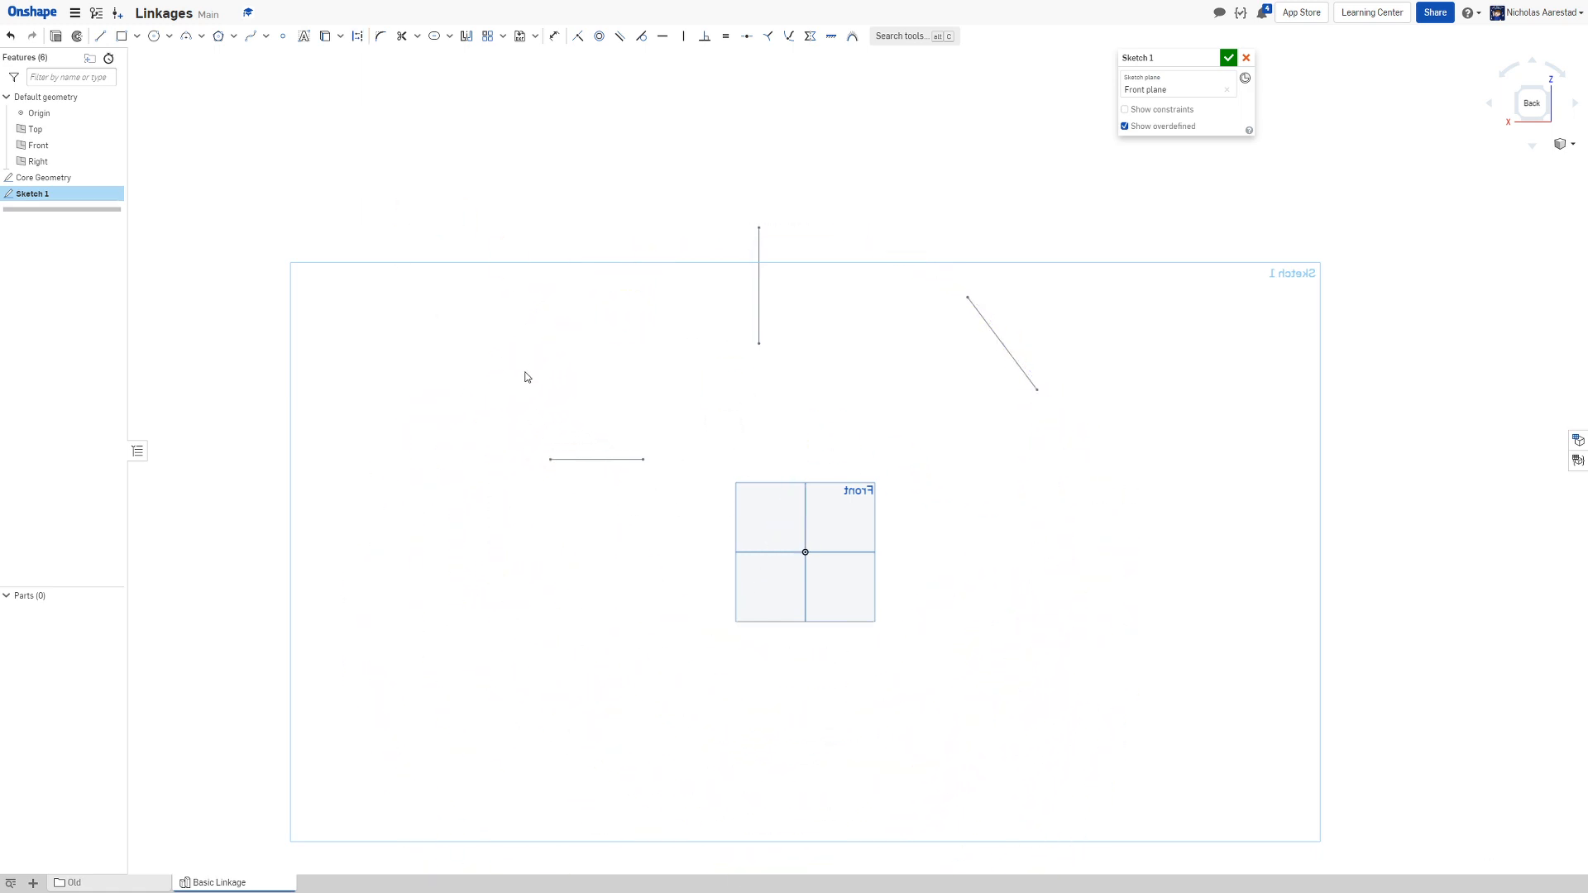
Sketch two connected construction lines, about 2.3 in and 4.3 in long, from the vertical line's upper endpoint to its lower endpoint
scroll(524, 377, up, 2)
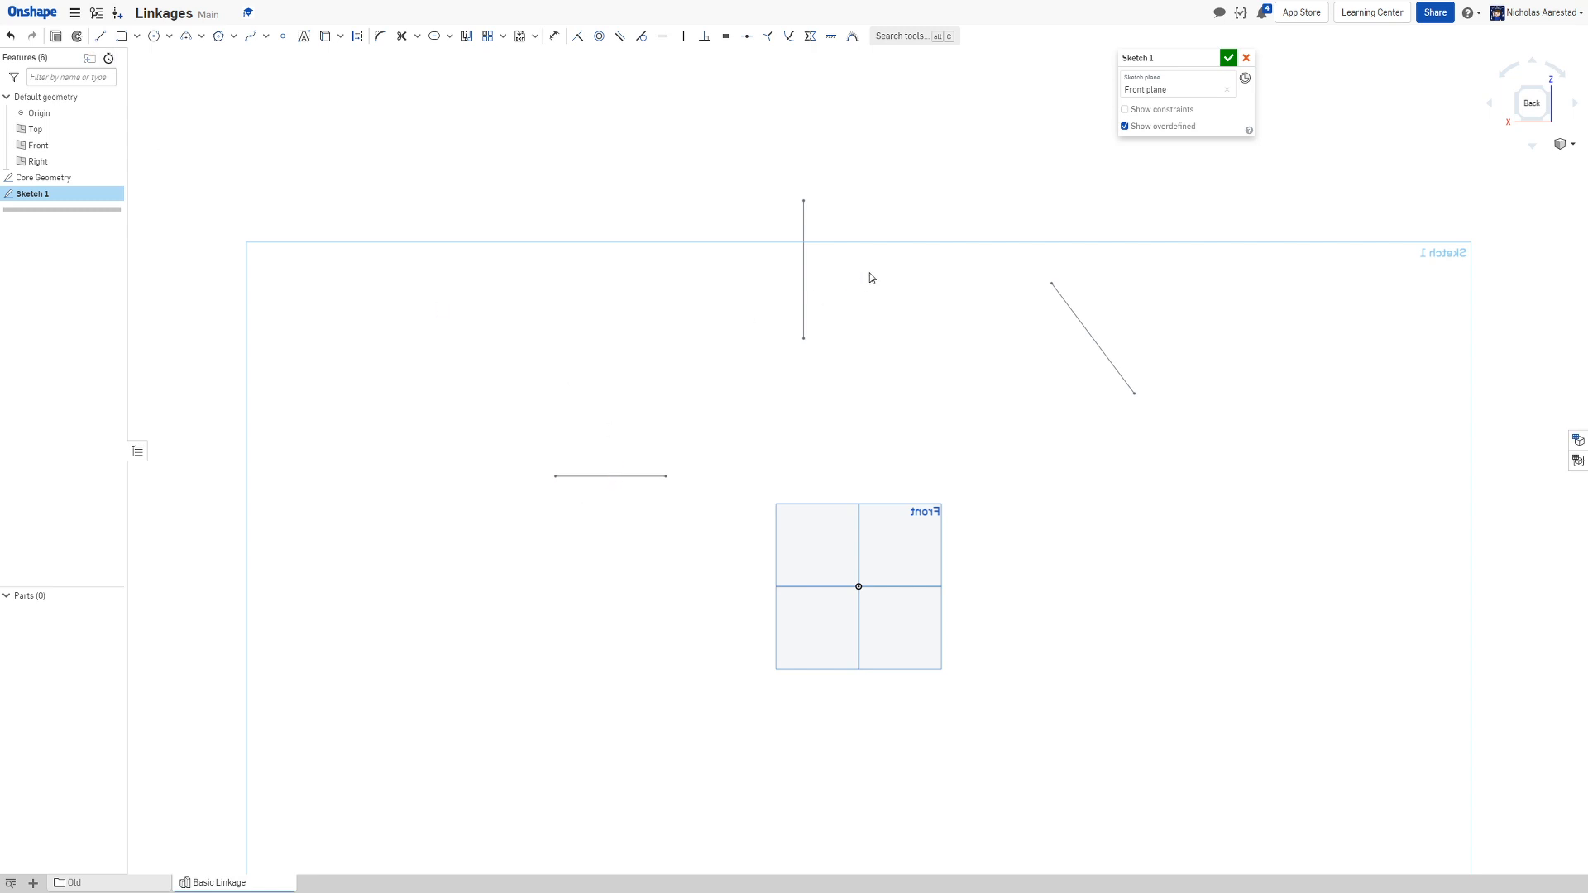
scroll(597, 246, down, 3)
scroll(663, 203, up, 4)
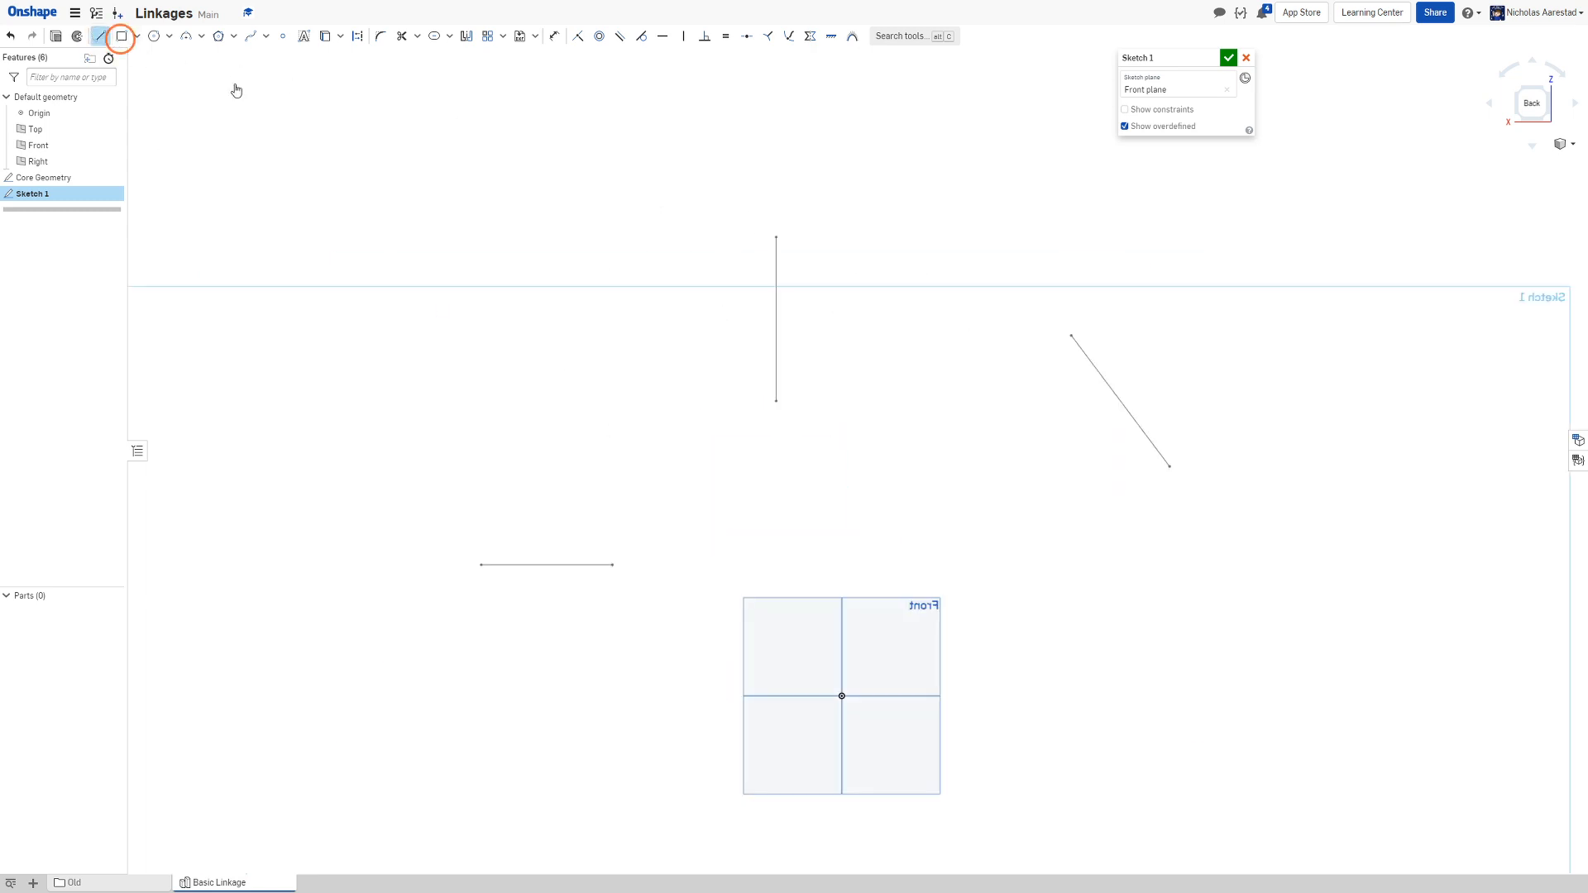
click(741, 581)
scroll(652, 549, down, 2)
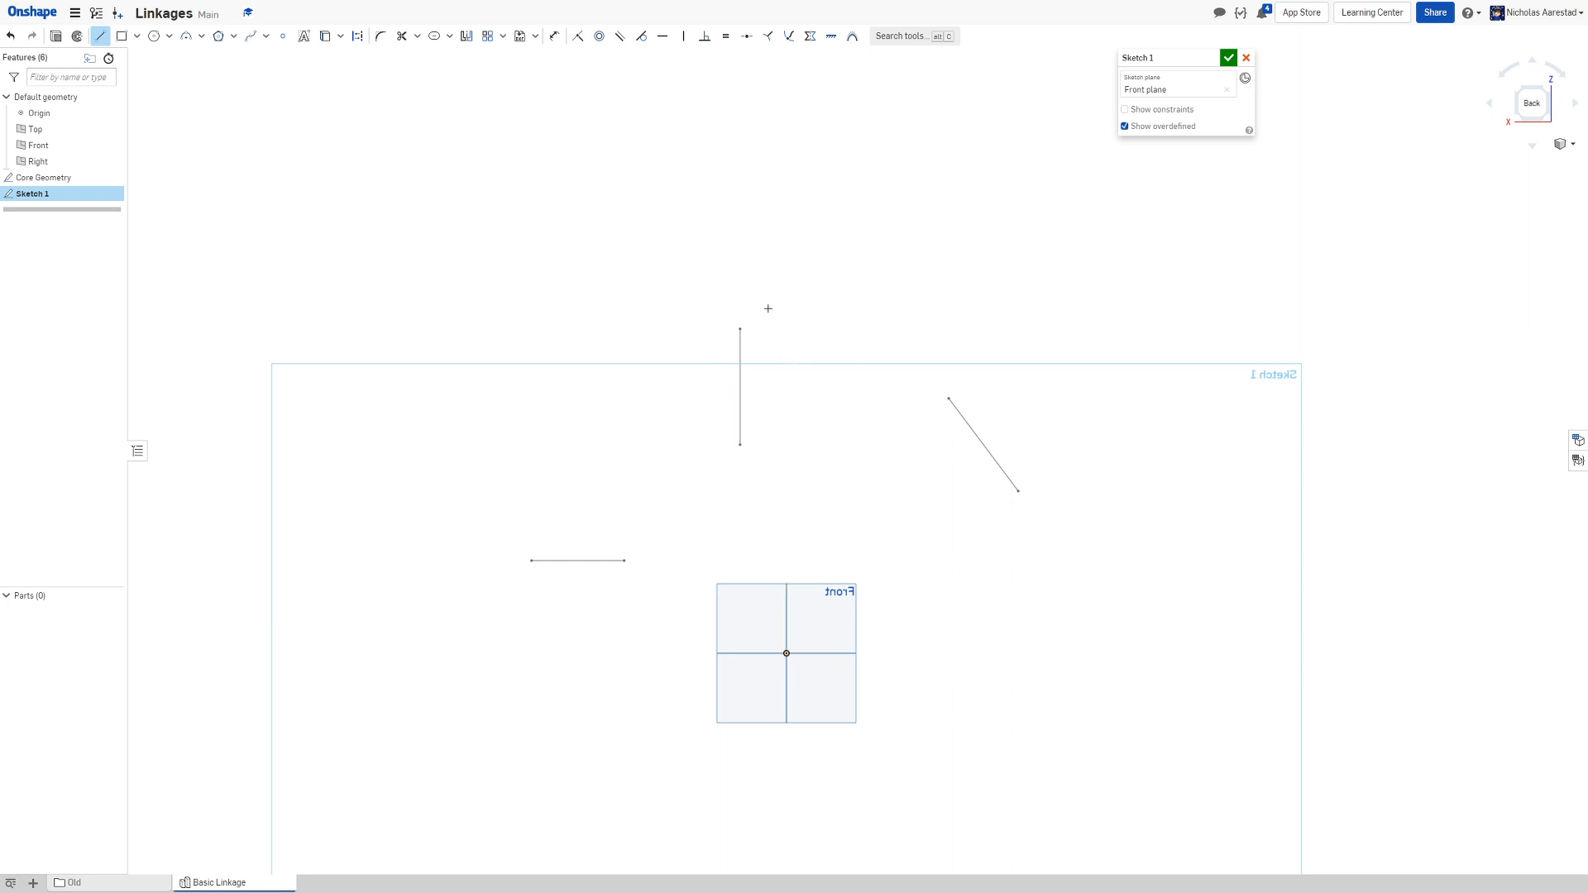
scroll(768, 312, down, 1)
scroll(746, 336, up, 5)
scroll(741, 320, down, 5)
scroll(741, 317, up, 8)
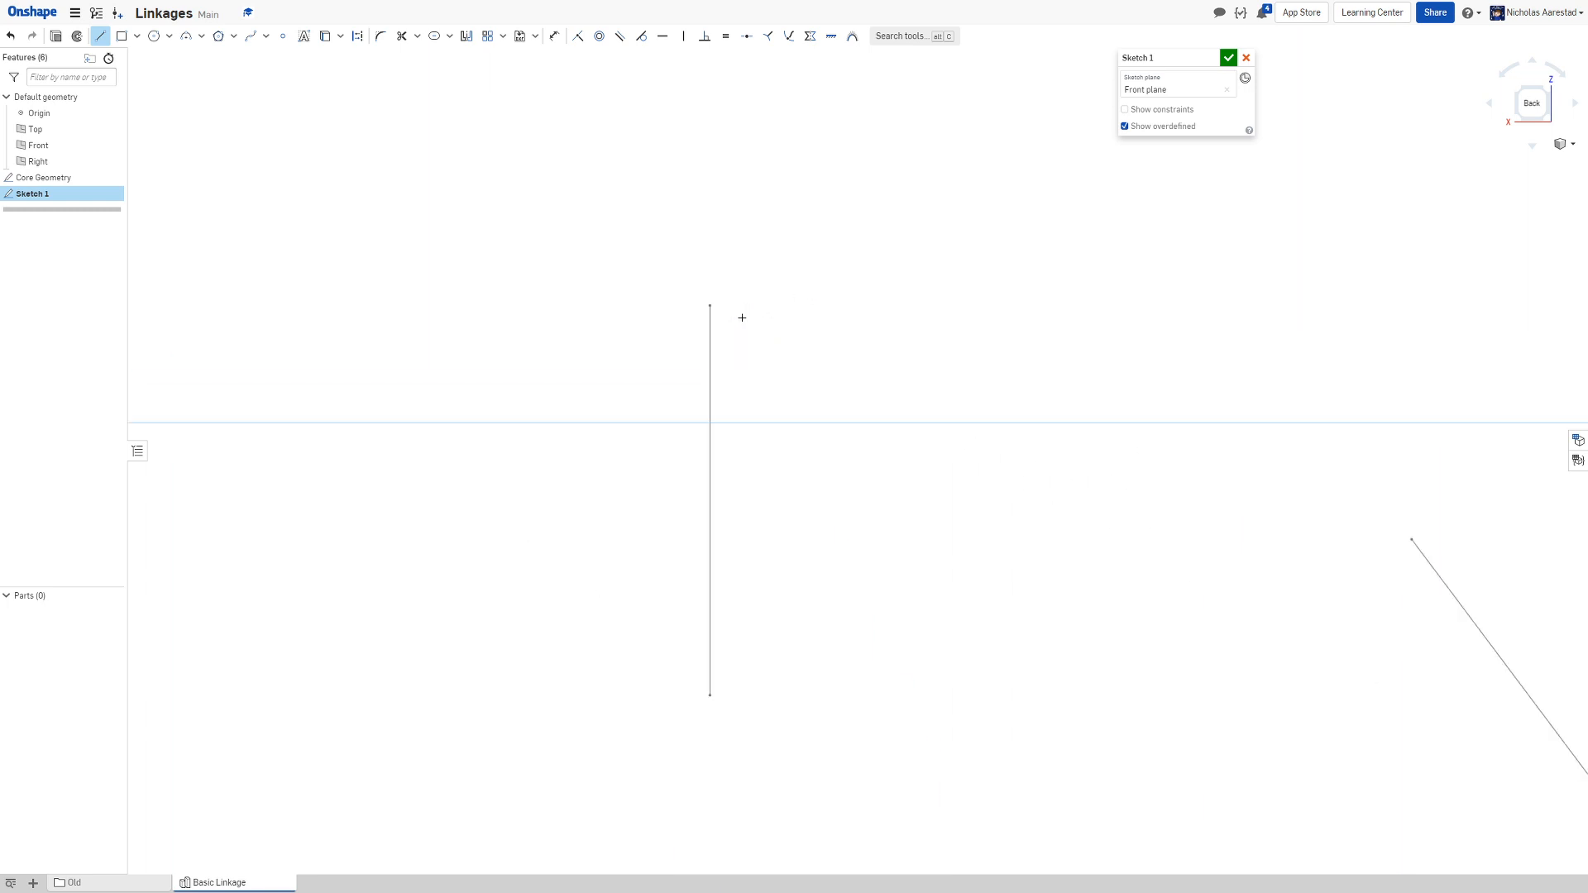
scroll(743, 316, down, 5)
scroll(695, 364, up, 2)
key(q)
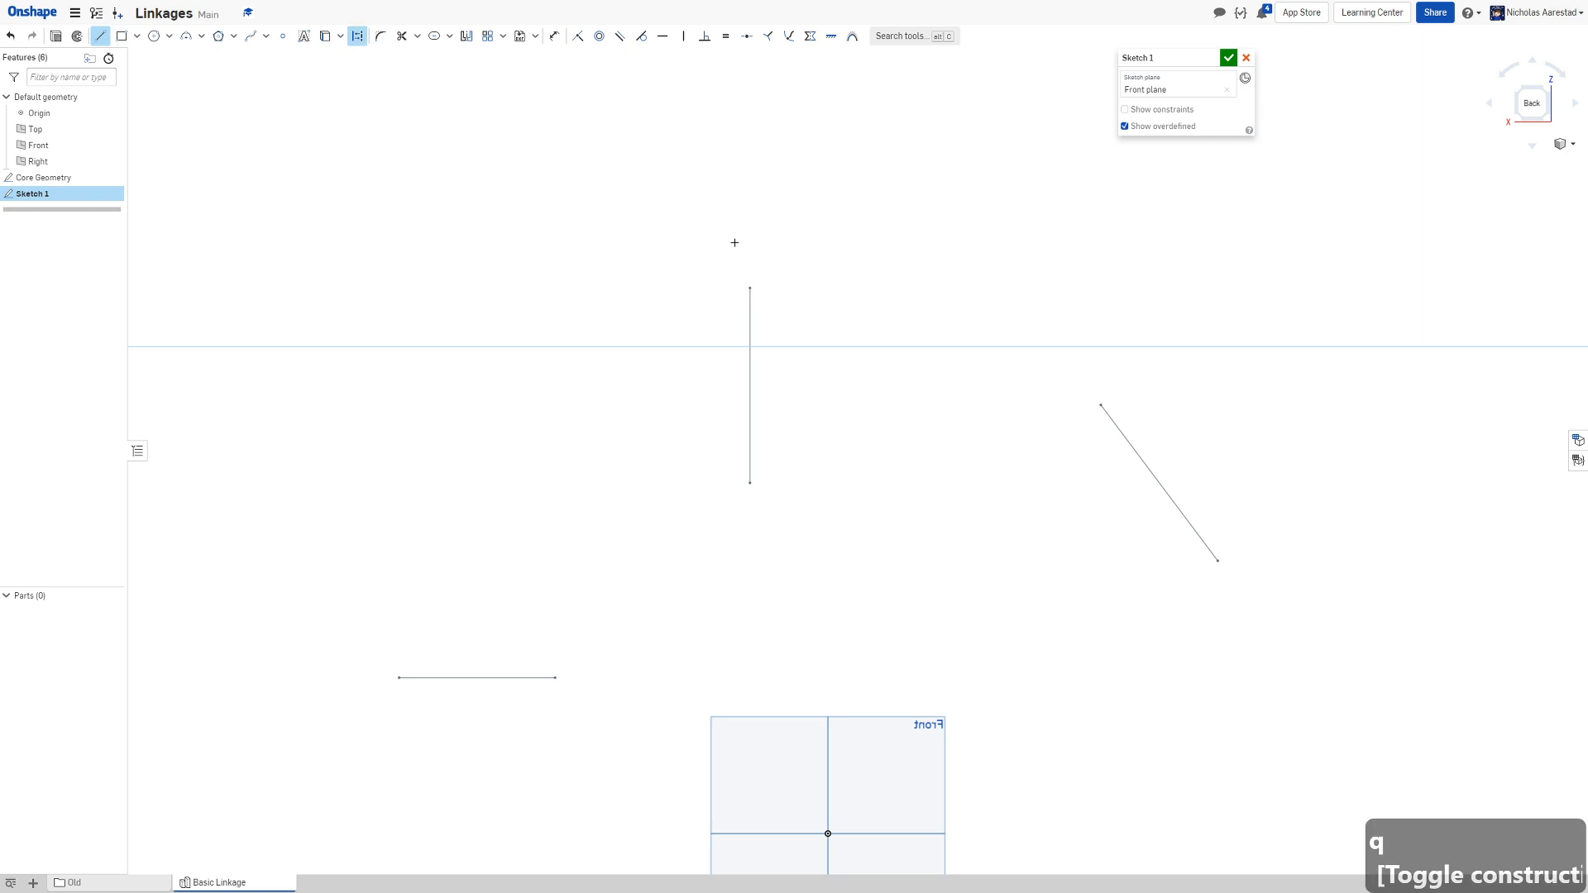
click(749, 289)
click(671, 333)
click(749, 482)
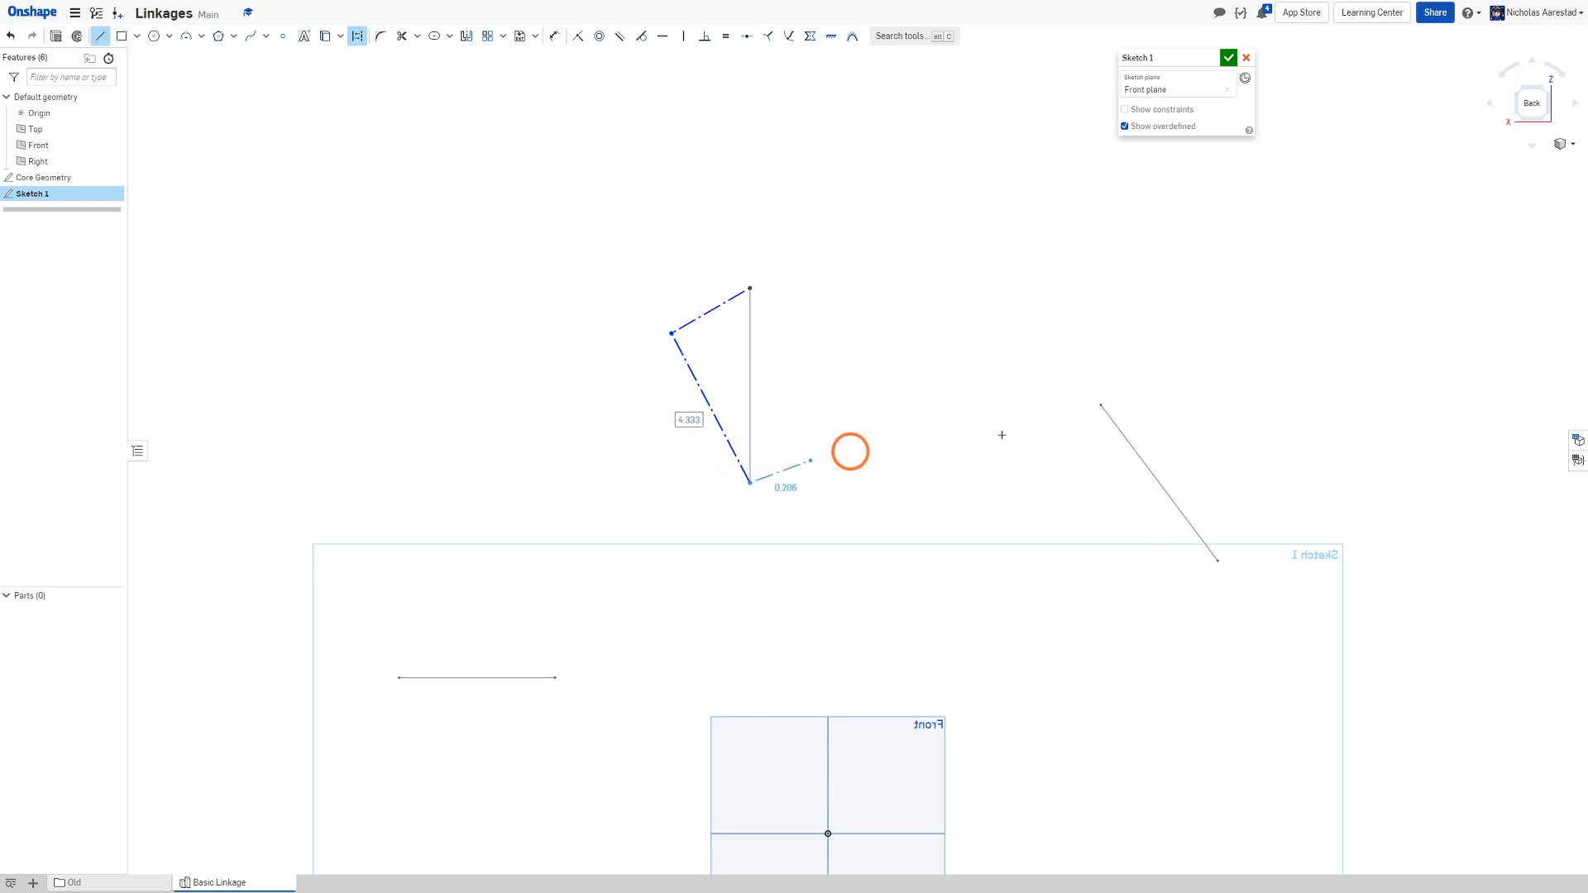
key(Escape)
Sketch a second connected pair of construction lines between the vertical line's endpoints, crossing the first pair, the upper one about 3.7 in long
key(l)
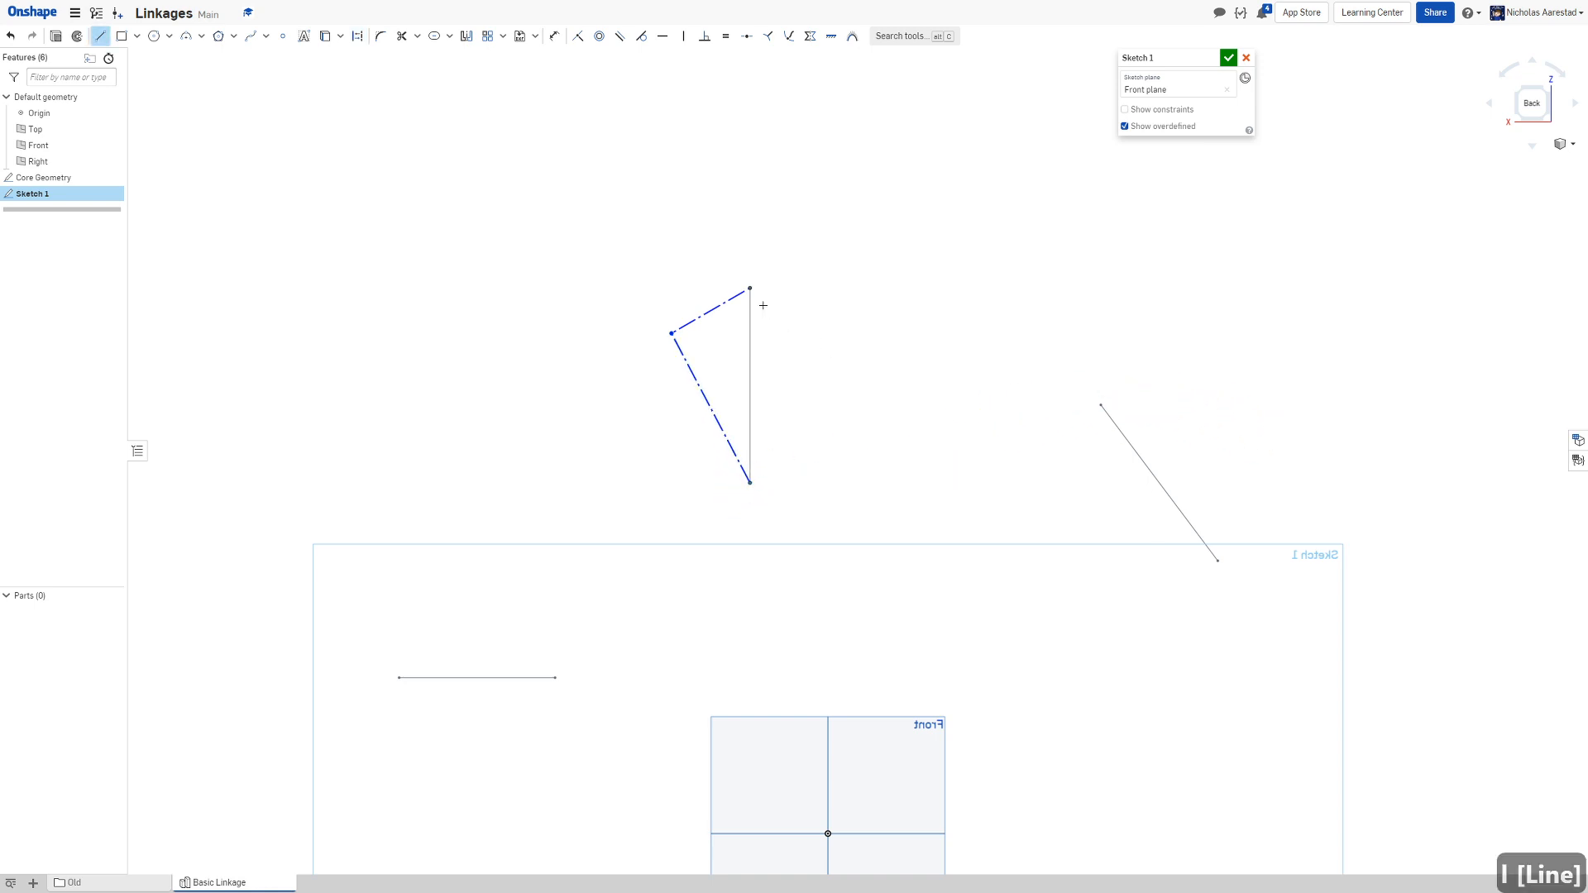
key(q)
click(749, 289)
click(679, 414)
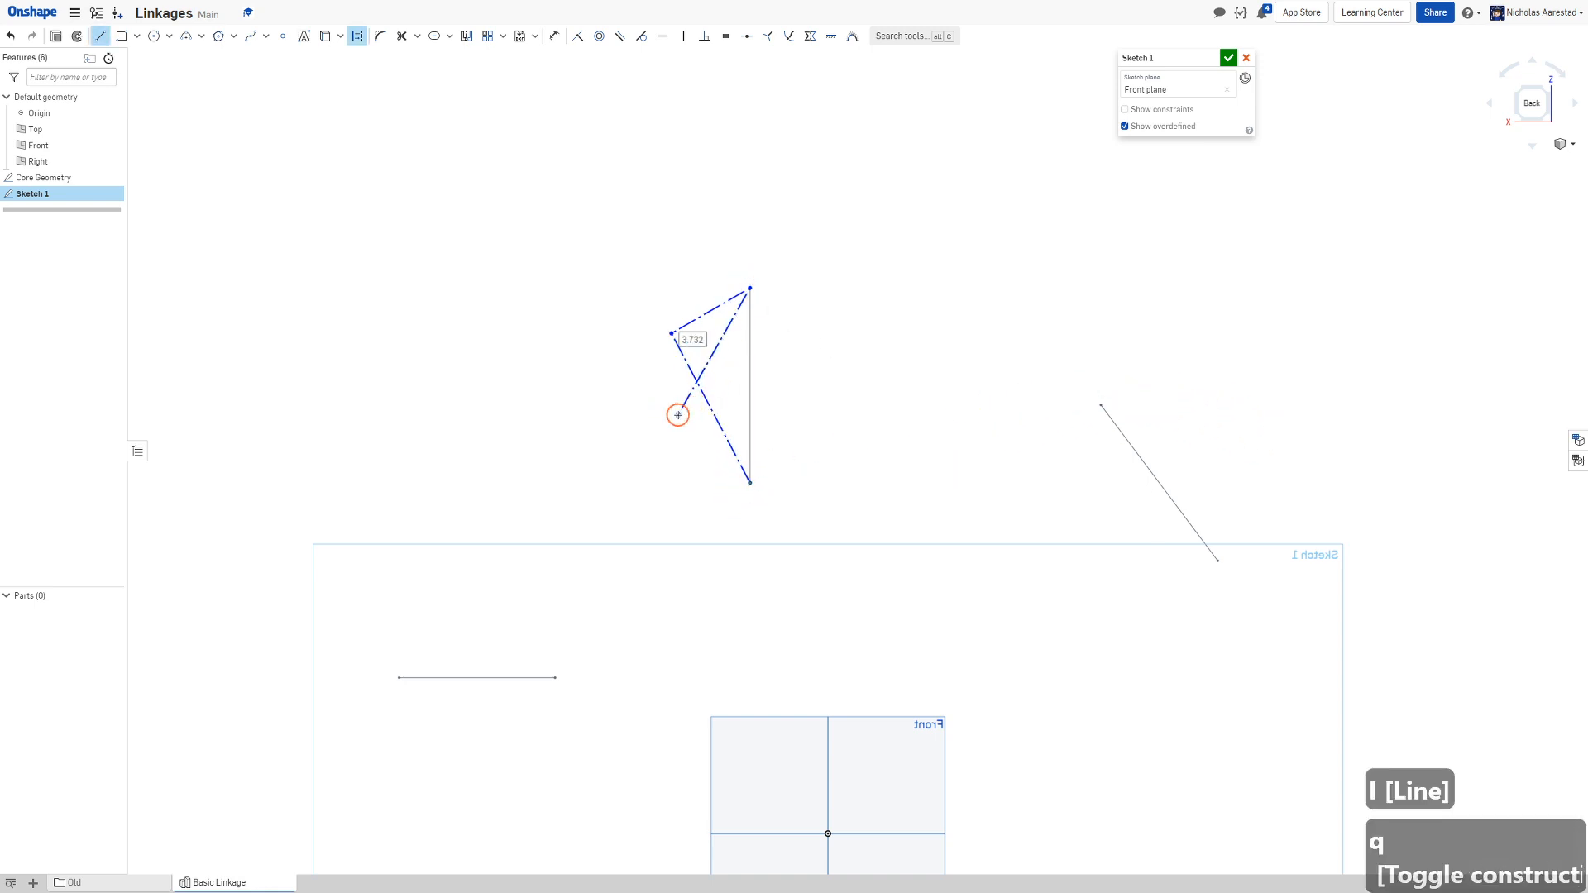
click(751, 481)
key(Escape)
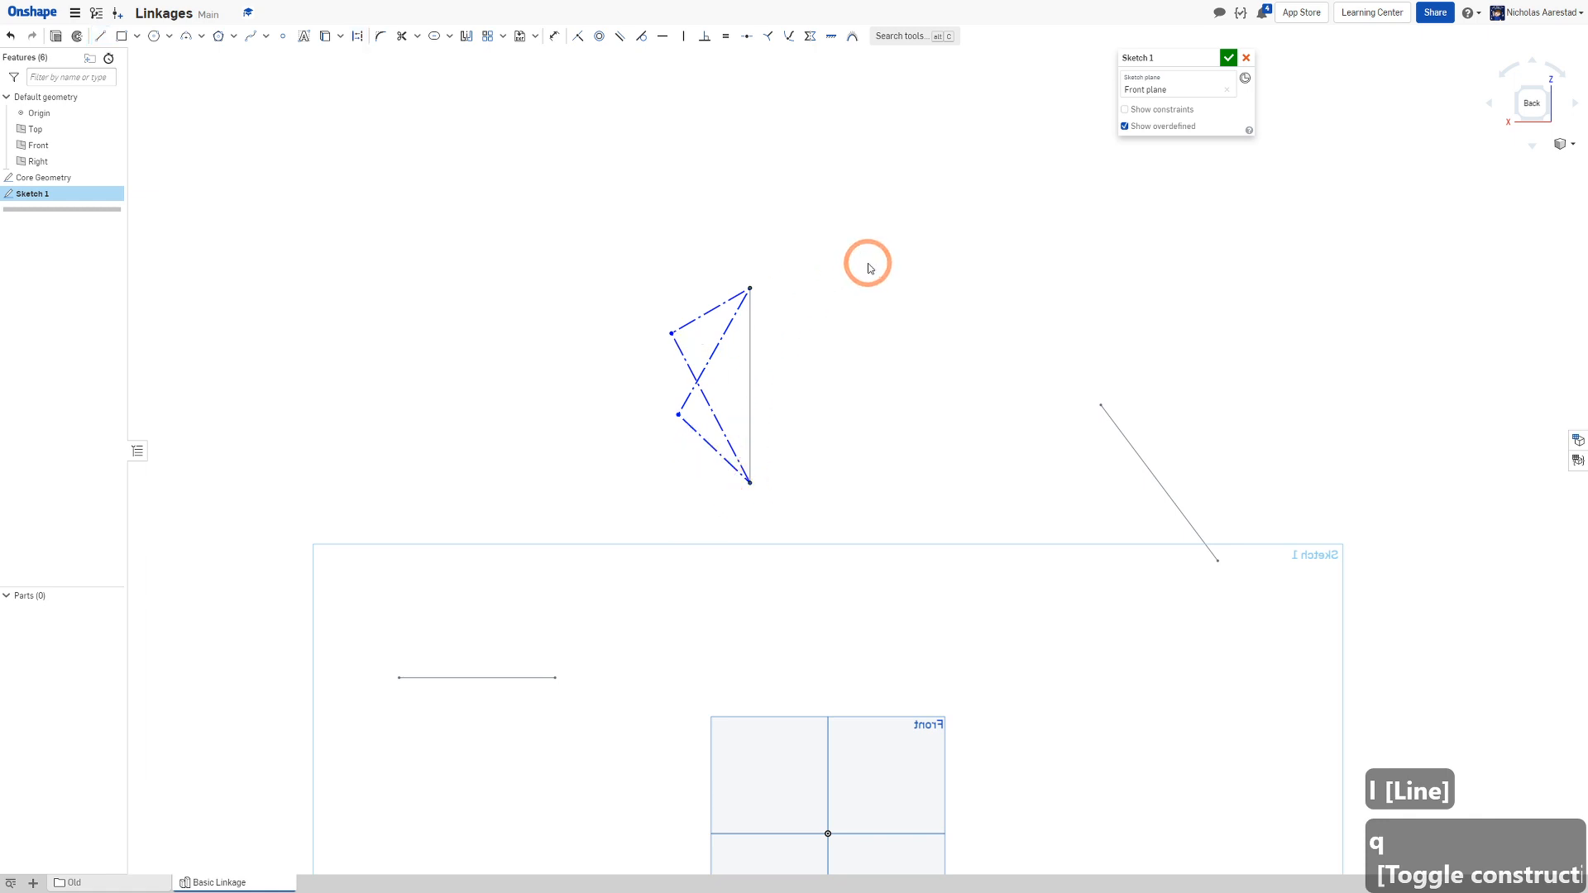
Sketch two connected construction lines from the diagonal line's upper endpoint to its lower endpoint, the lower one about 4.2 in long
key(l)
key(q)
scroll(638, 263, down, 3)
scroll(540, 527, up, 2)
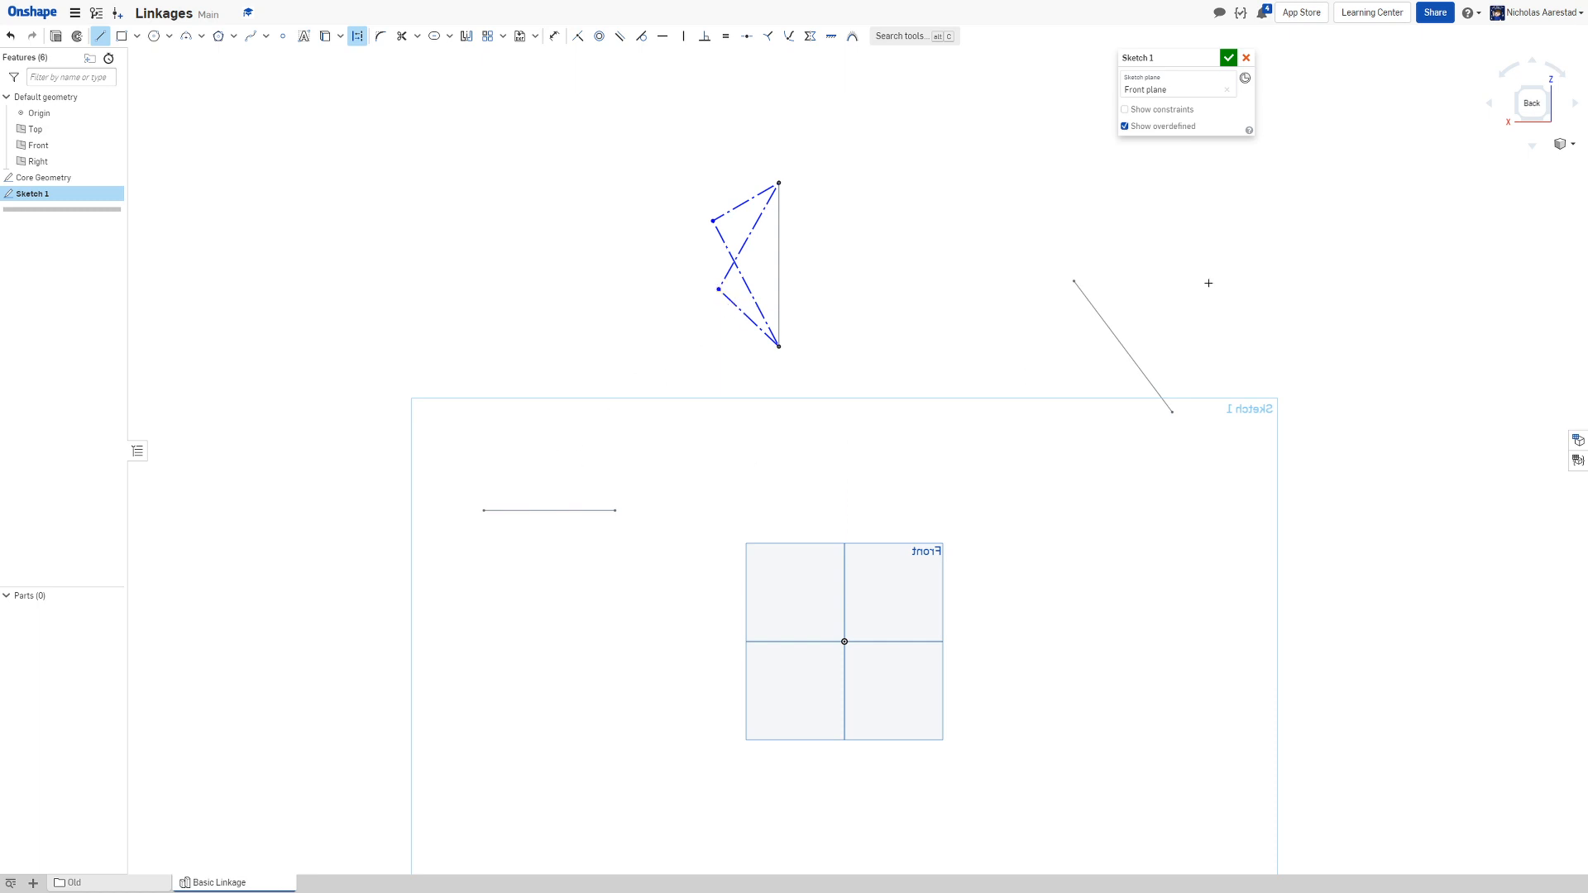
click(1072, 283)
drag(1050, 346, 1172, 411)
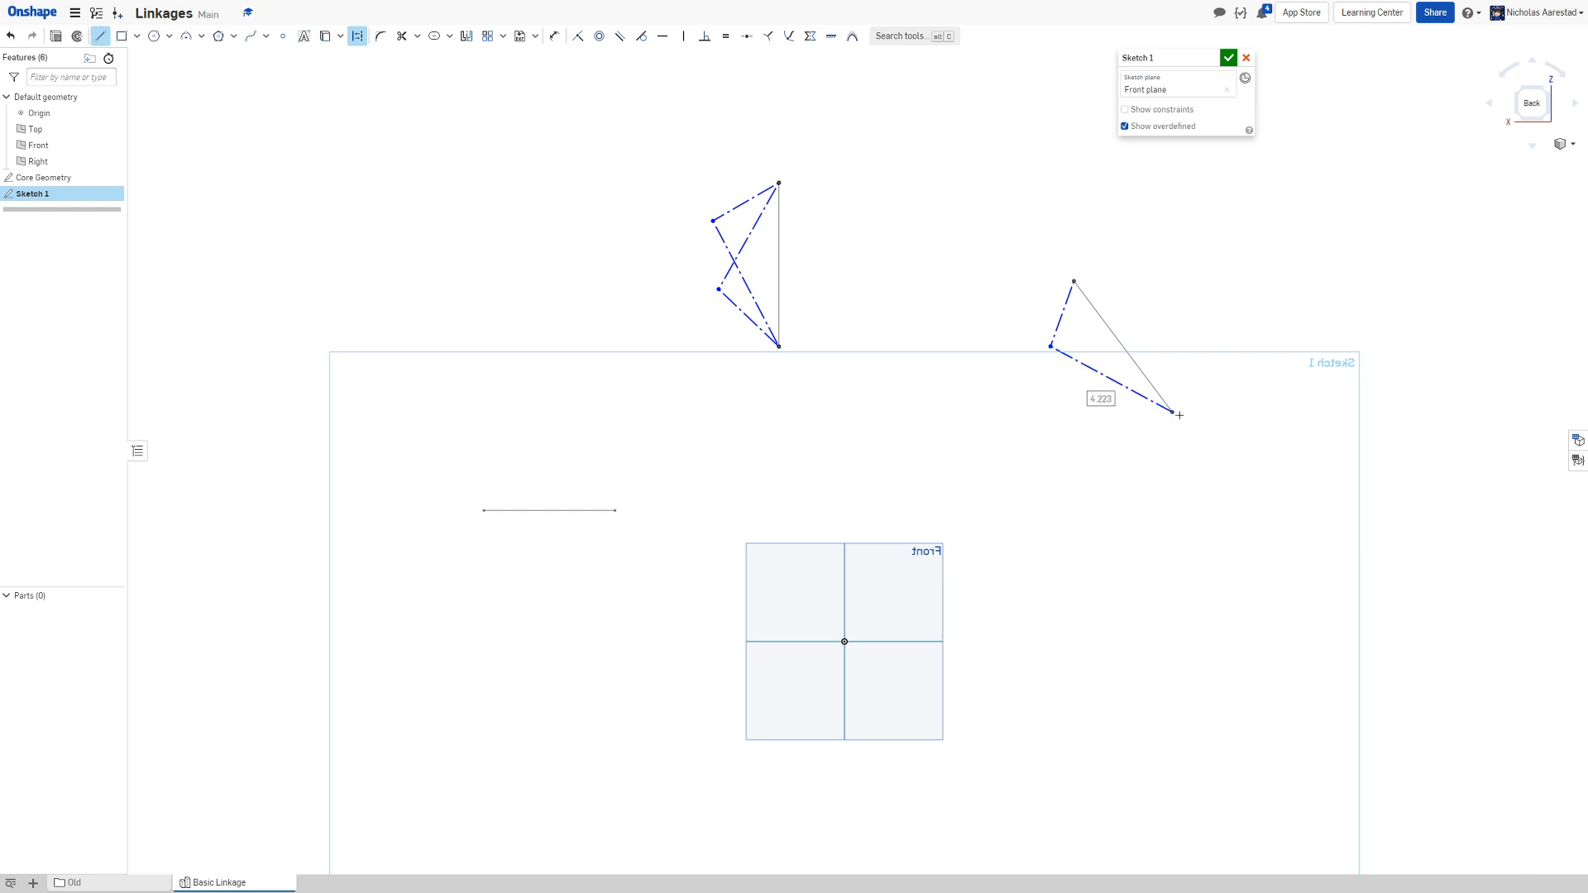
Sketch a second pair of construction lines from the diagonal line's lower endpoint back to near its upper endpoint
drag(1175, 412, 1069, 395)
click(1070, 395)
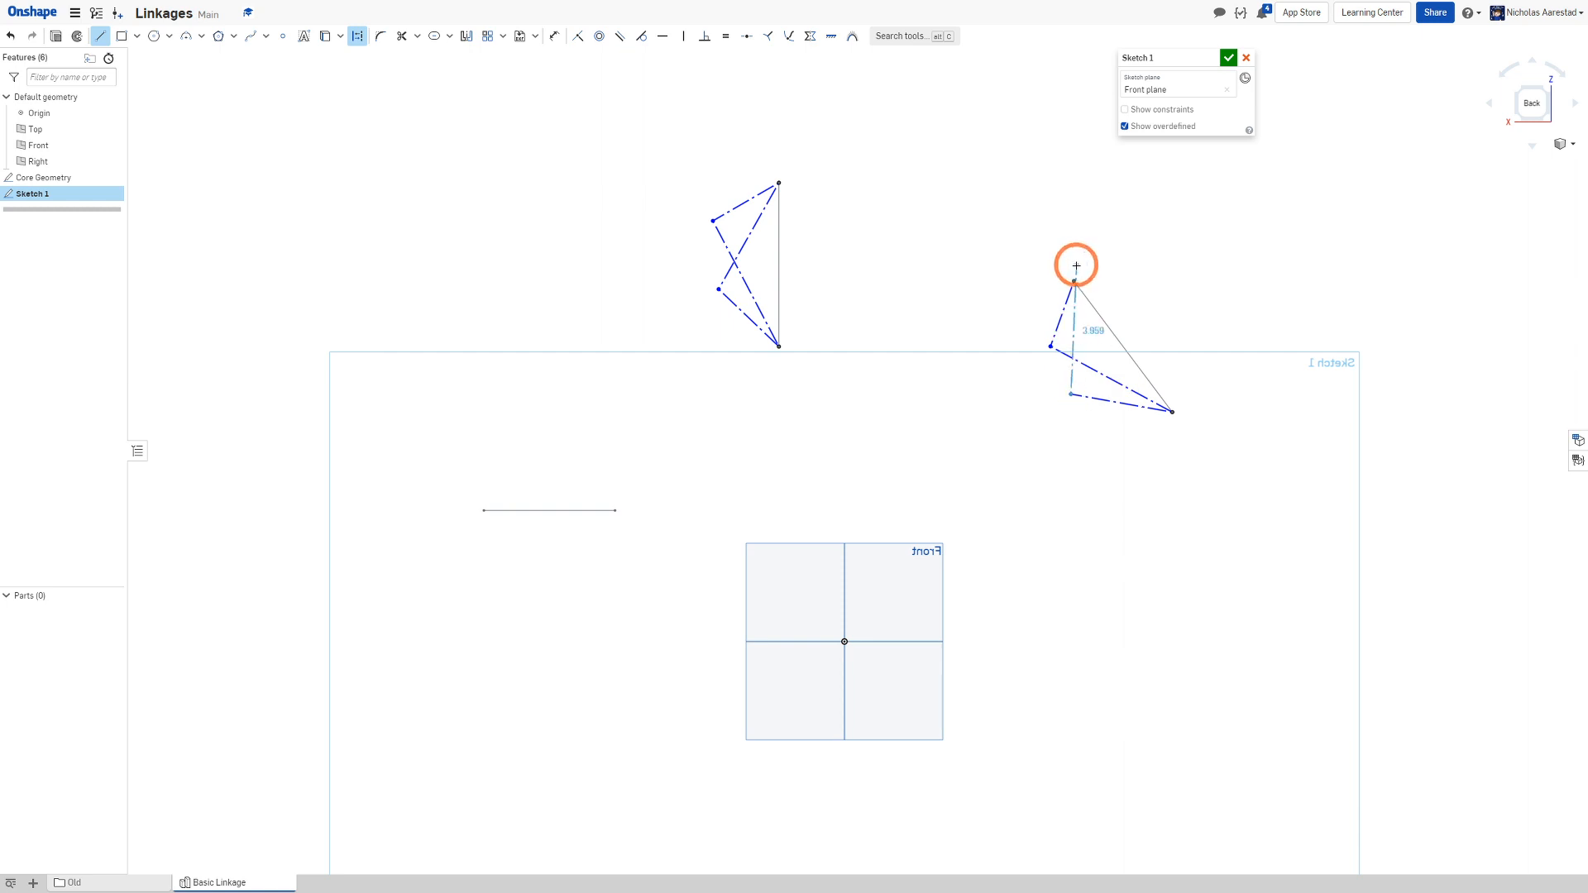
key(Escape)
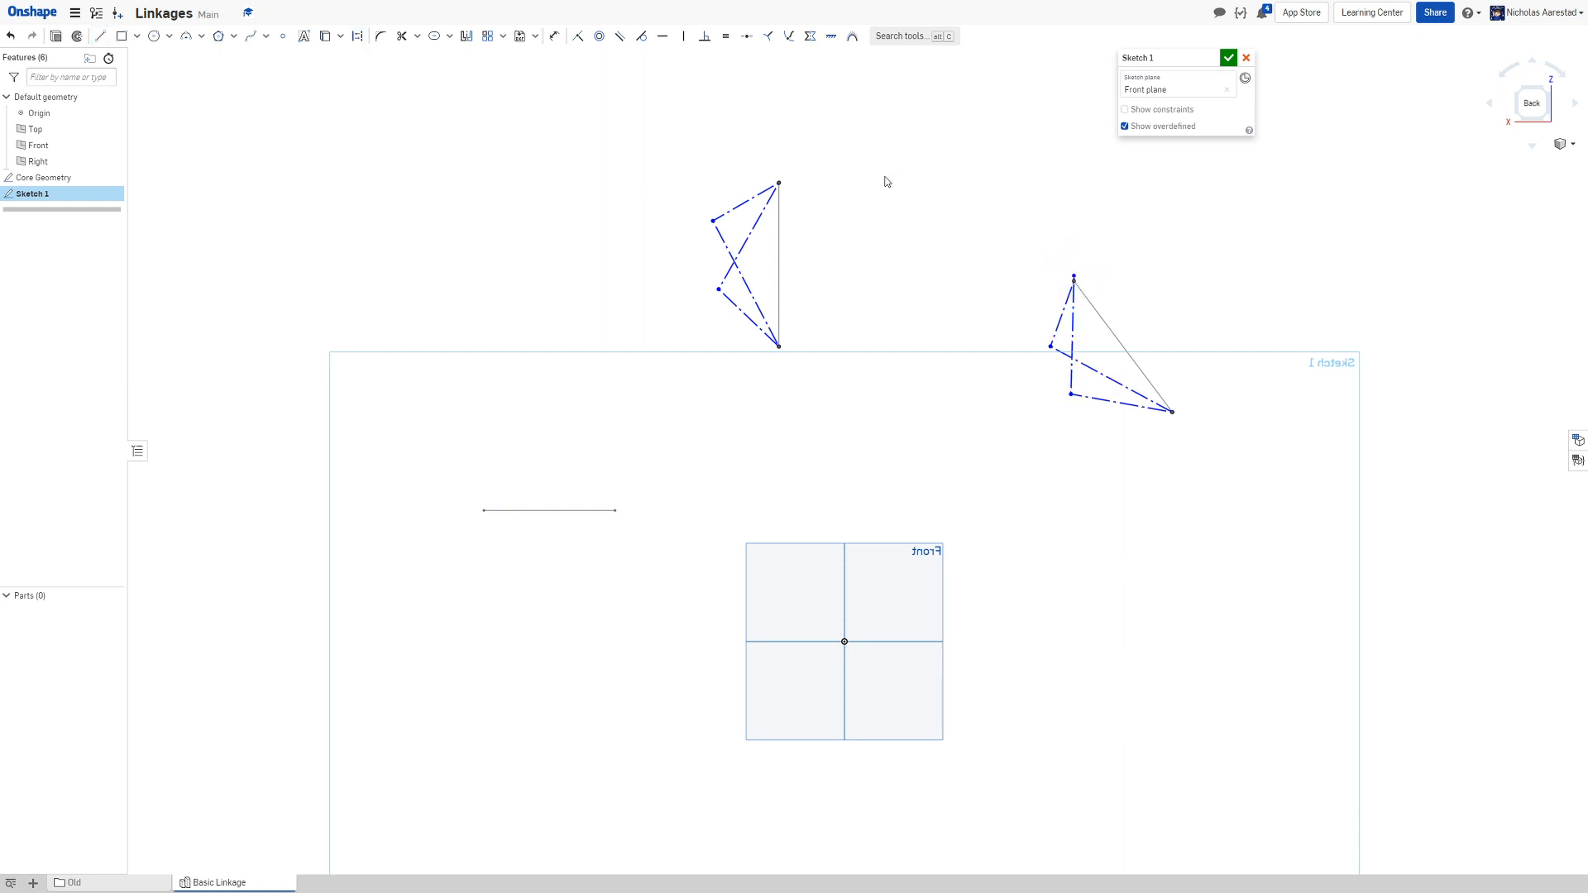
Make the second pair's loose end coincident with the diagonal line's upper endpoint
scroll(1076, 251, up, 5)
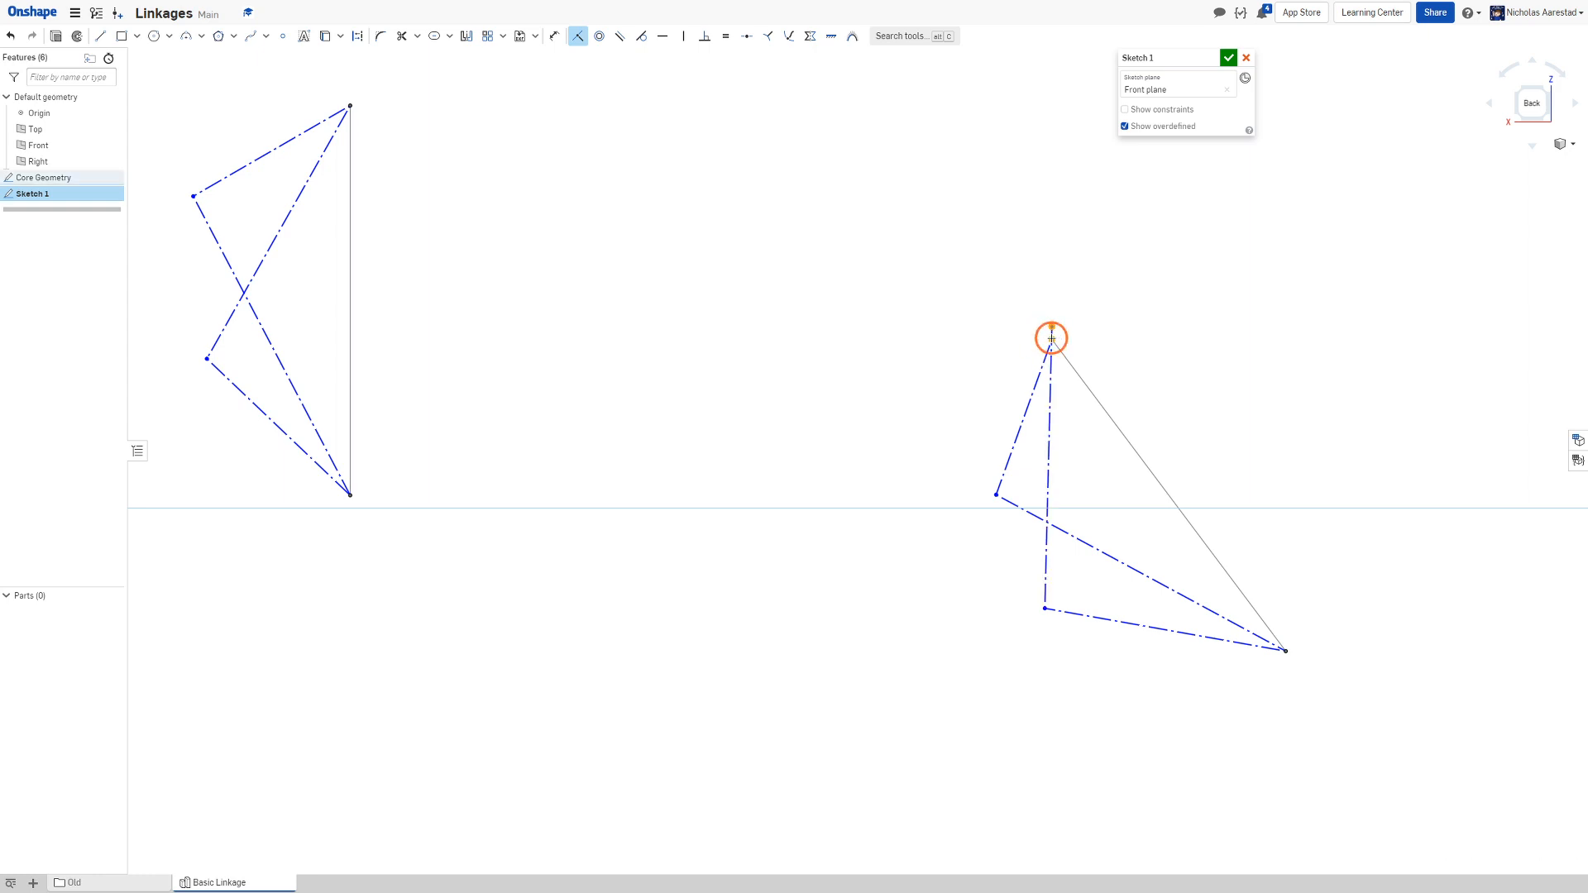
scroll(1045, 269, down, 3)
key(Escape)
scroll(1013, 364, up, 3)
scroll(1025, 446, down, 4)
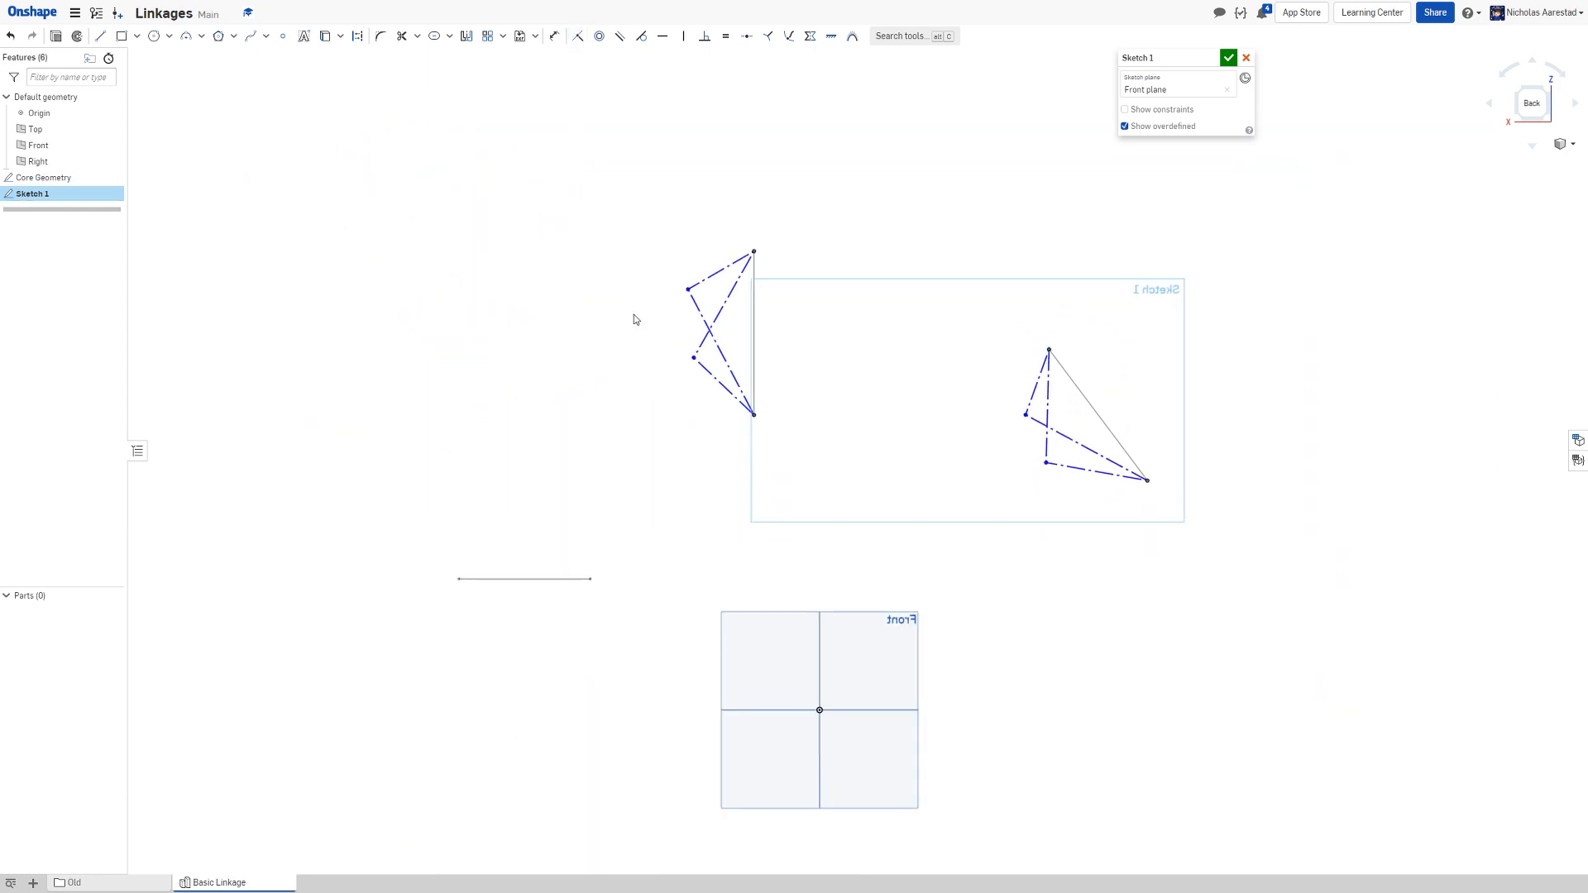
Make the short upper construction lines attached to the vertical and diagonal lines' upper endpoints equal in length
click(1040, 390)
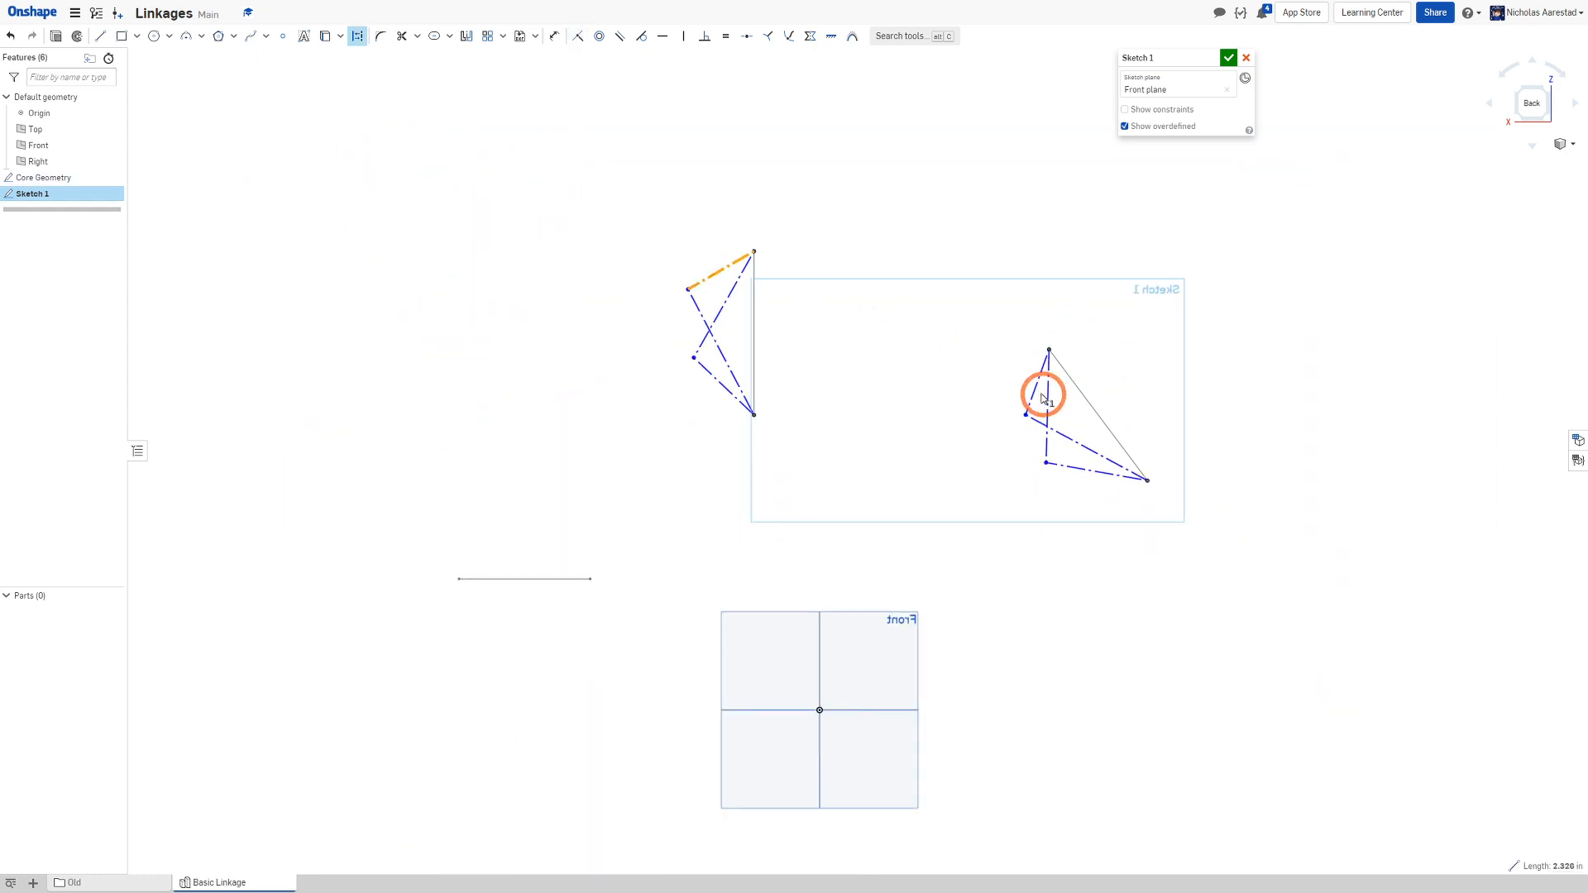
click(1037, 392)
key(e)
click(888, 222)
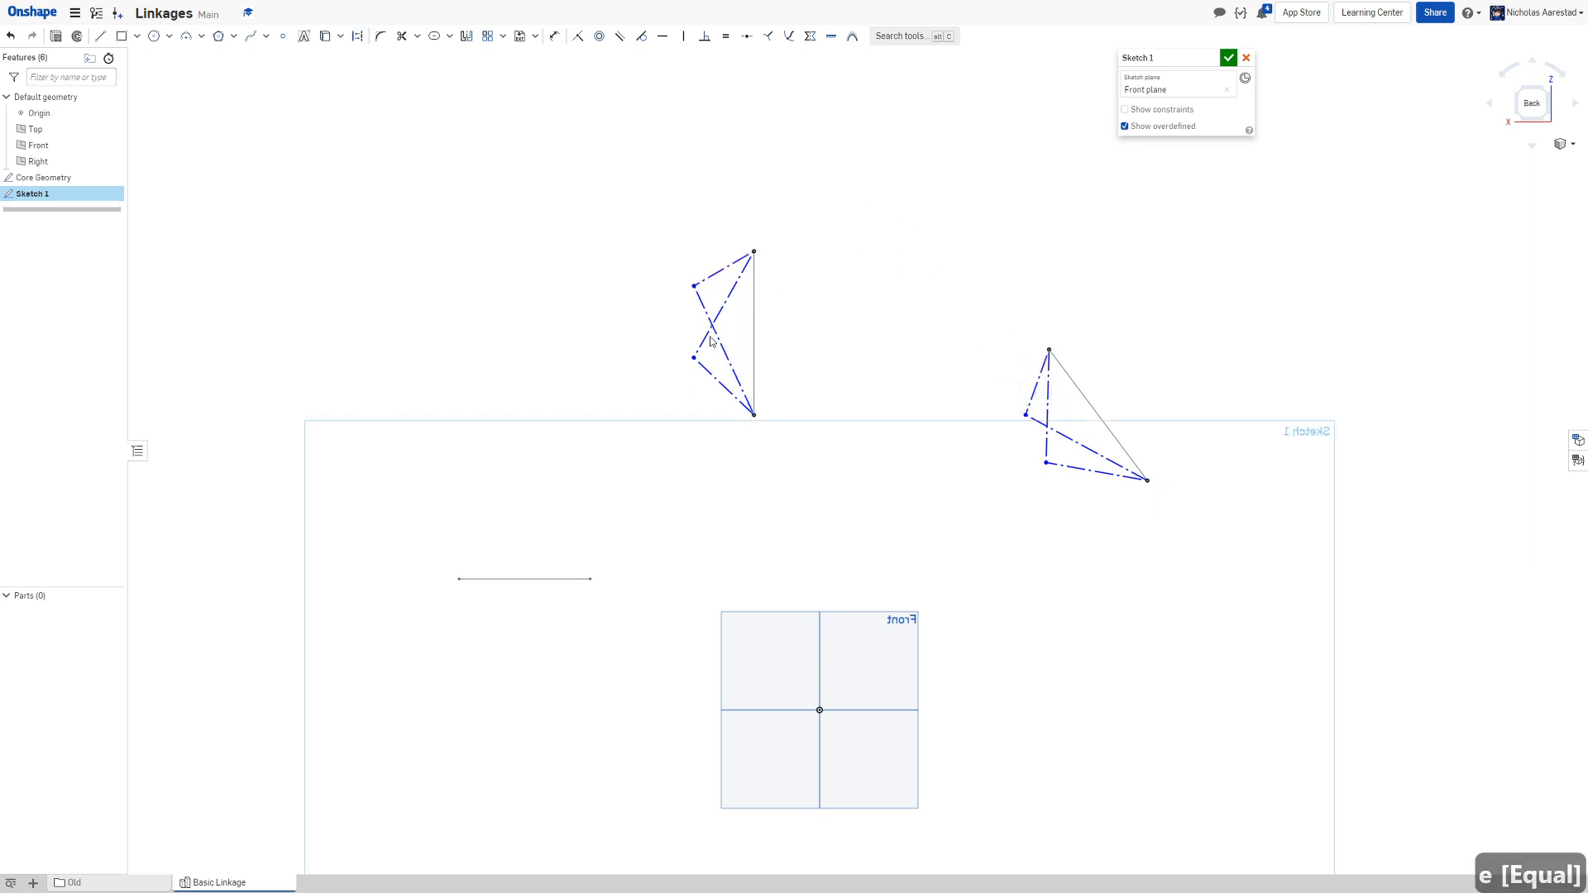
Make the two long construction lines at the vertical line equal in length to their counterparts at the diagonal line
key(e)
click(702, 309)
click(1065, 445)
key(e)
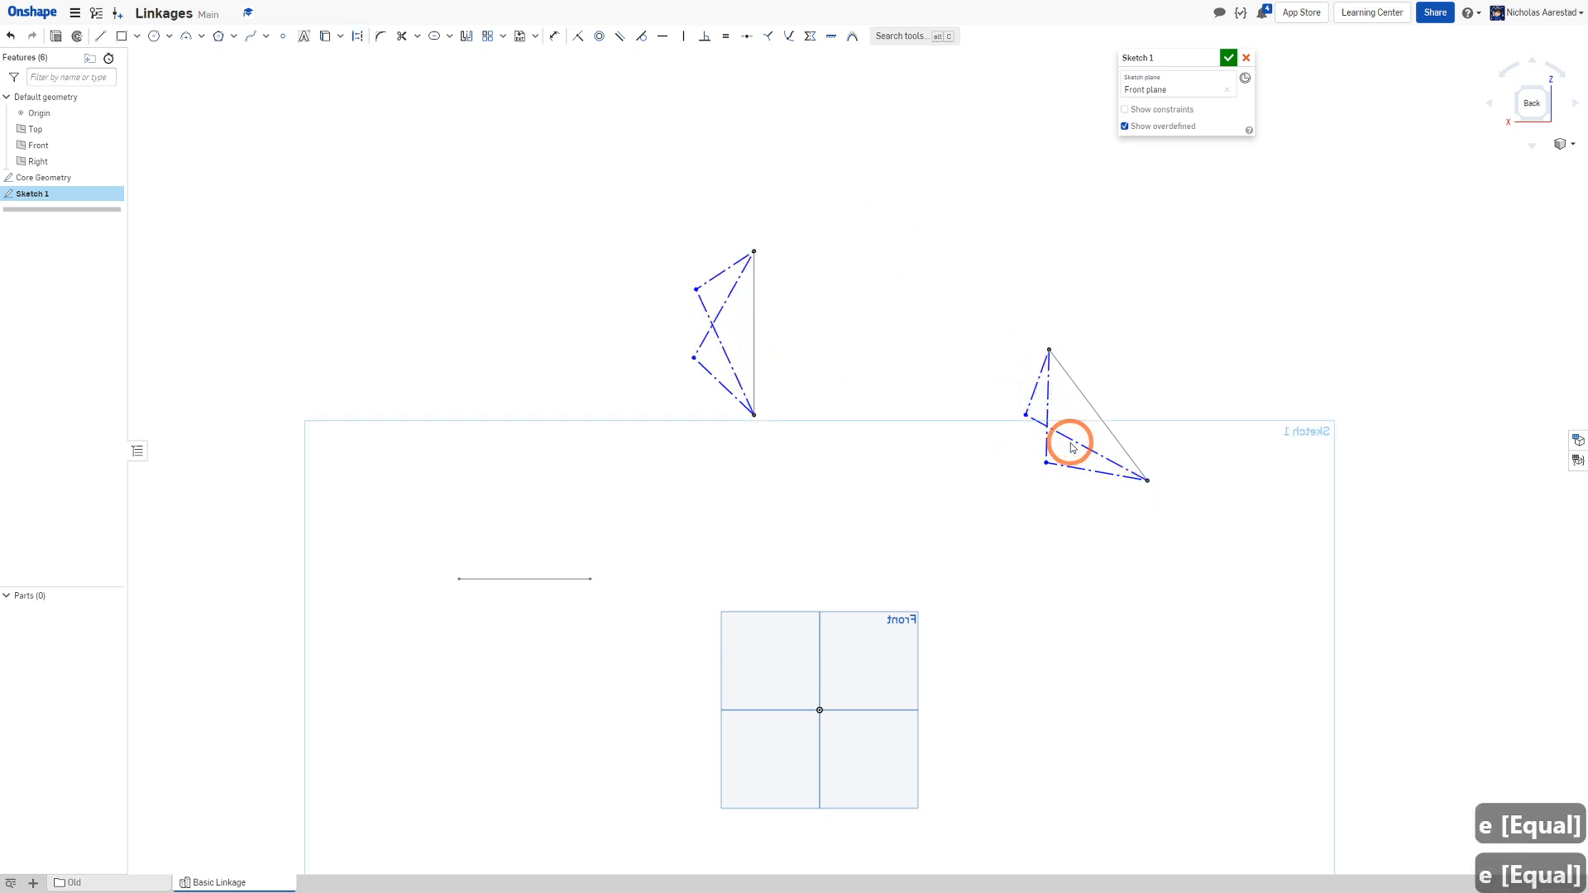
click(1050, 390)
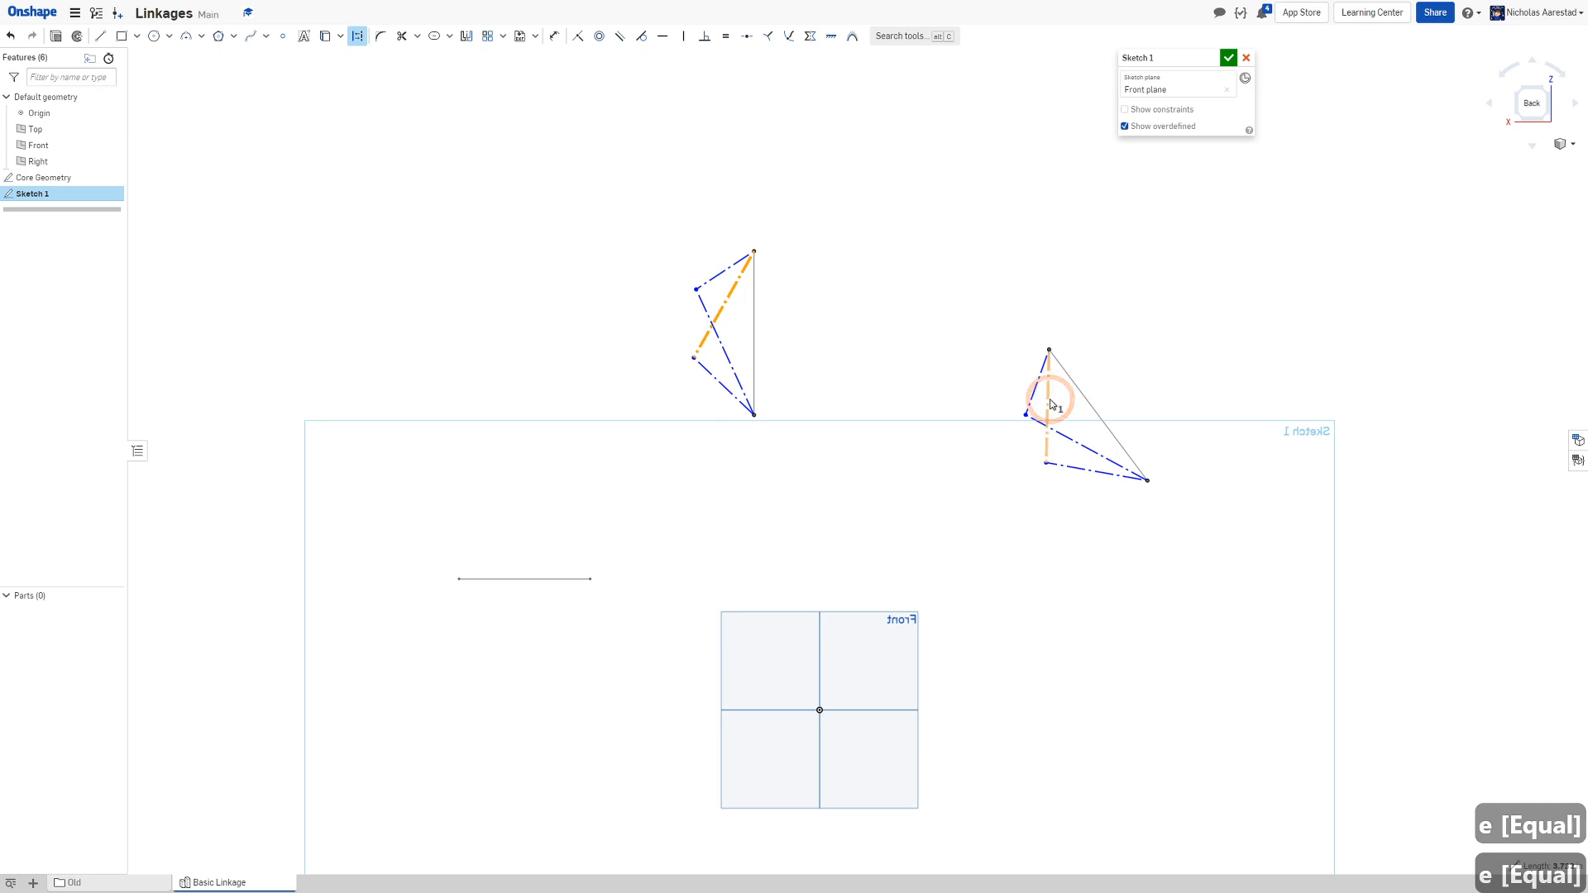
key(e)
Make the short lower construction lines attached to the vertical and diagonal lines' lower endpoints equal in length
click(742, 395)
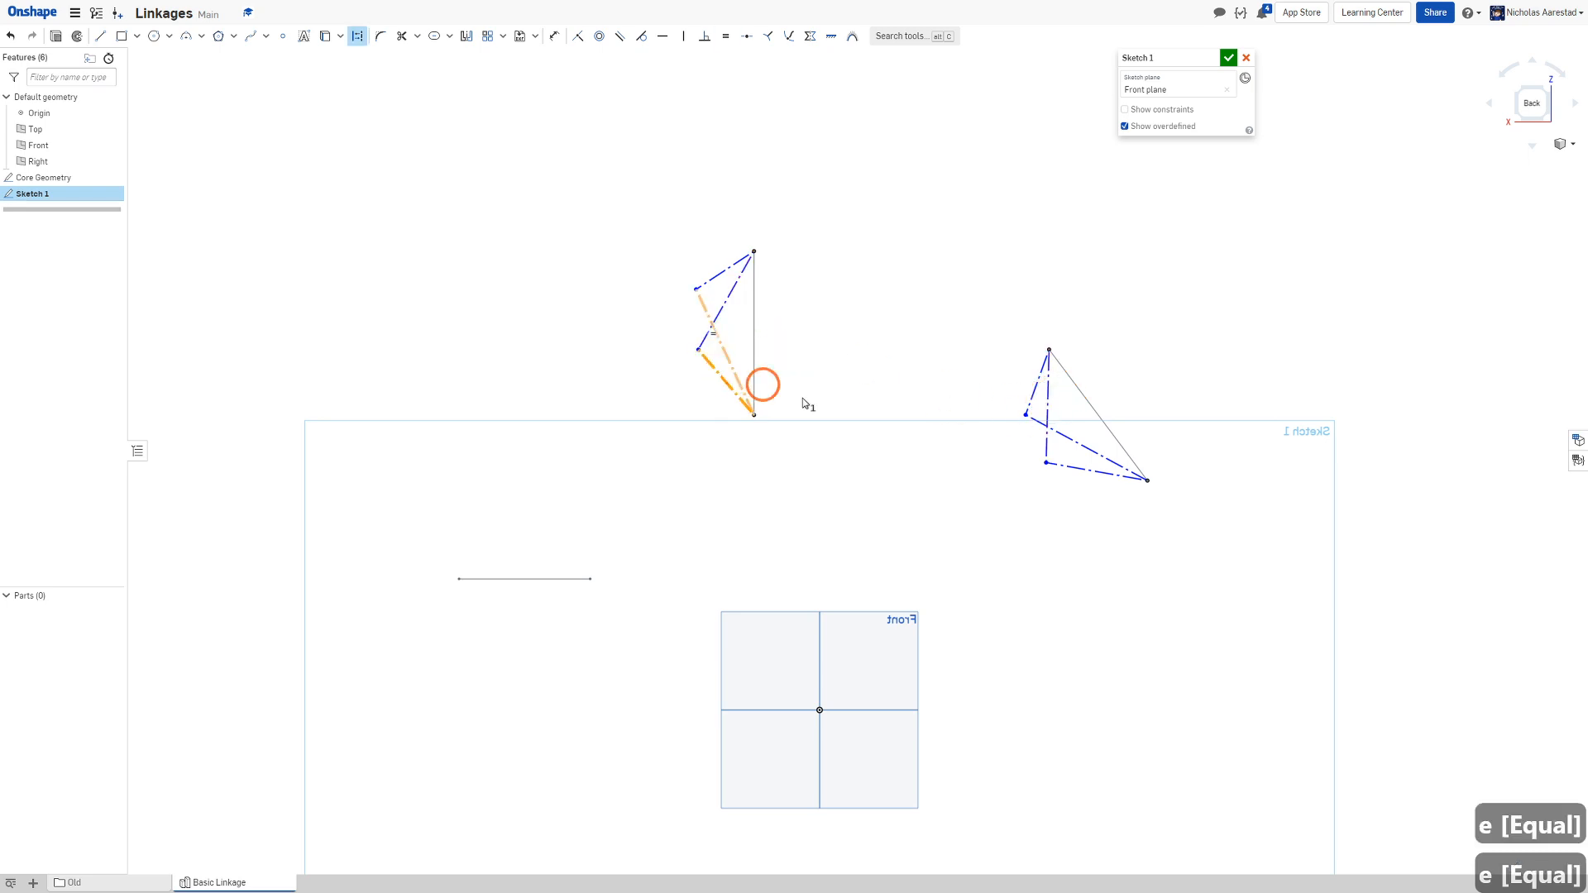
click(1068, 479)
click(1075, 469)
key(e)
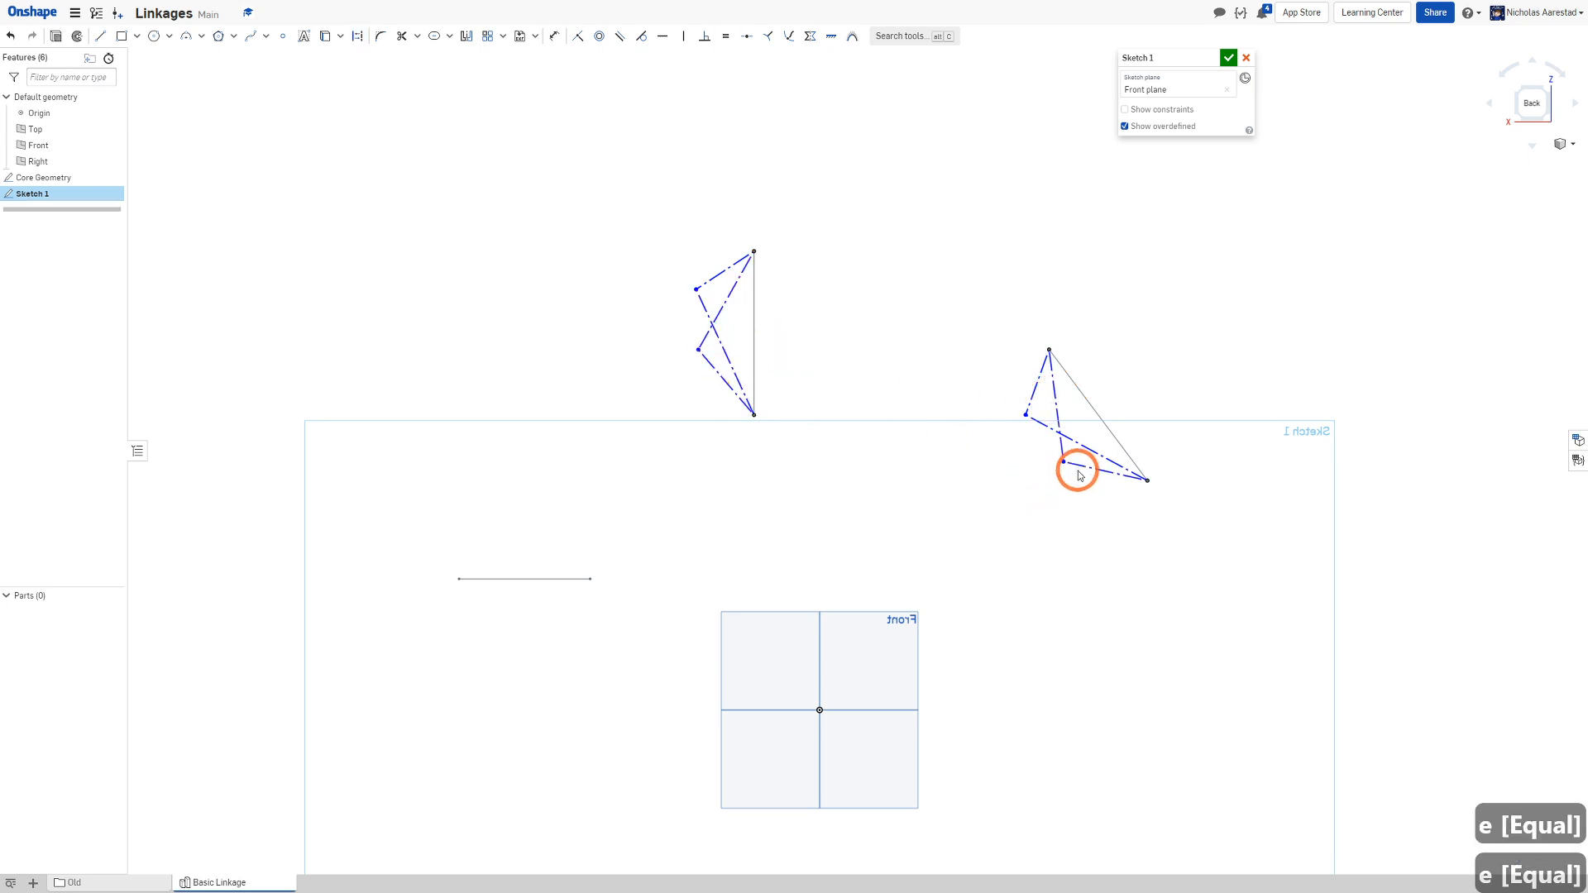
click(791, 336)
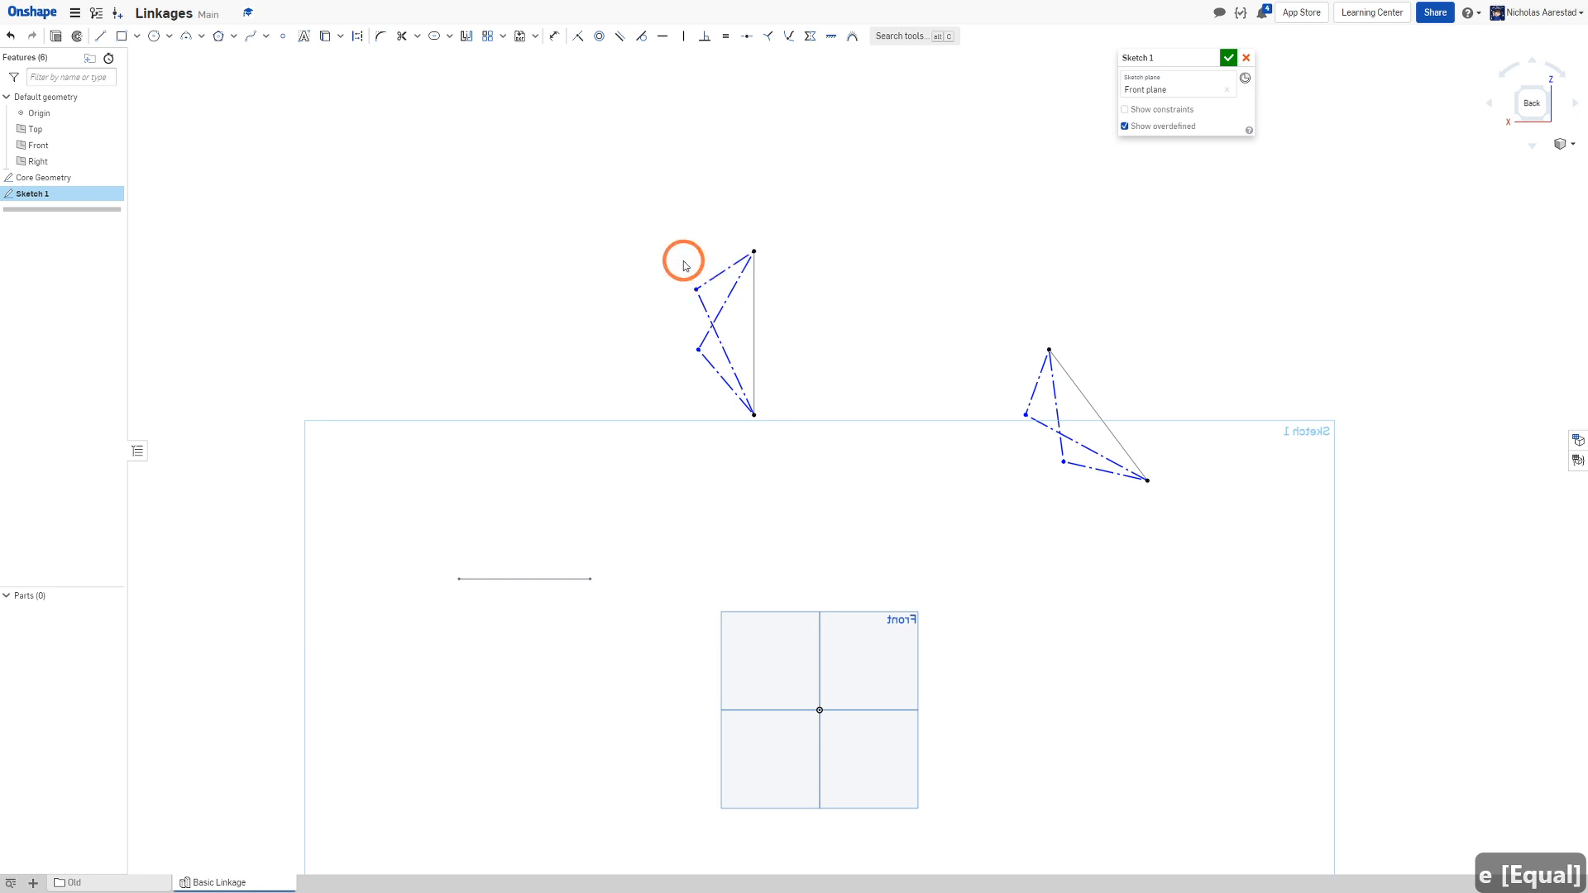
Reposition the two free joints beside the vertical line to test how the equal link pairs move together
mouse_move(683, 265)
mouse_down()
mouse_move(631, 262)
mouse_move(732, 364)
mouse_move(647, 256)
mouse_move(638, 268)
mouse_move(653, 246)
mouse_move(689, 279)
mouse_up()
scroll(602, 202, down, 5)
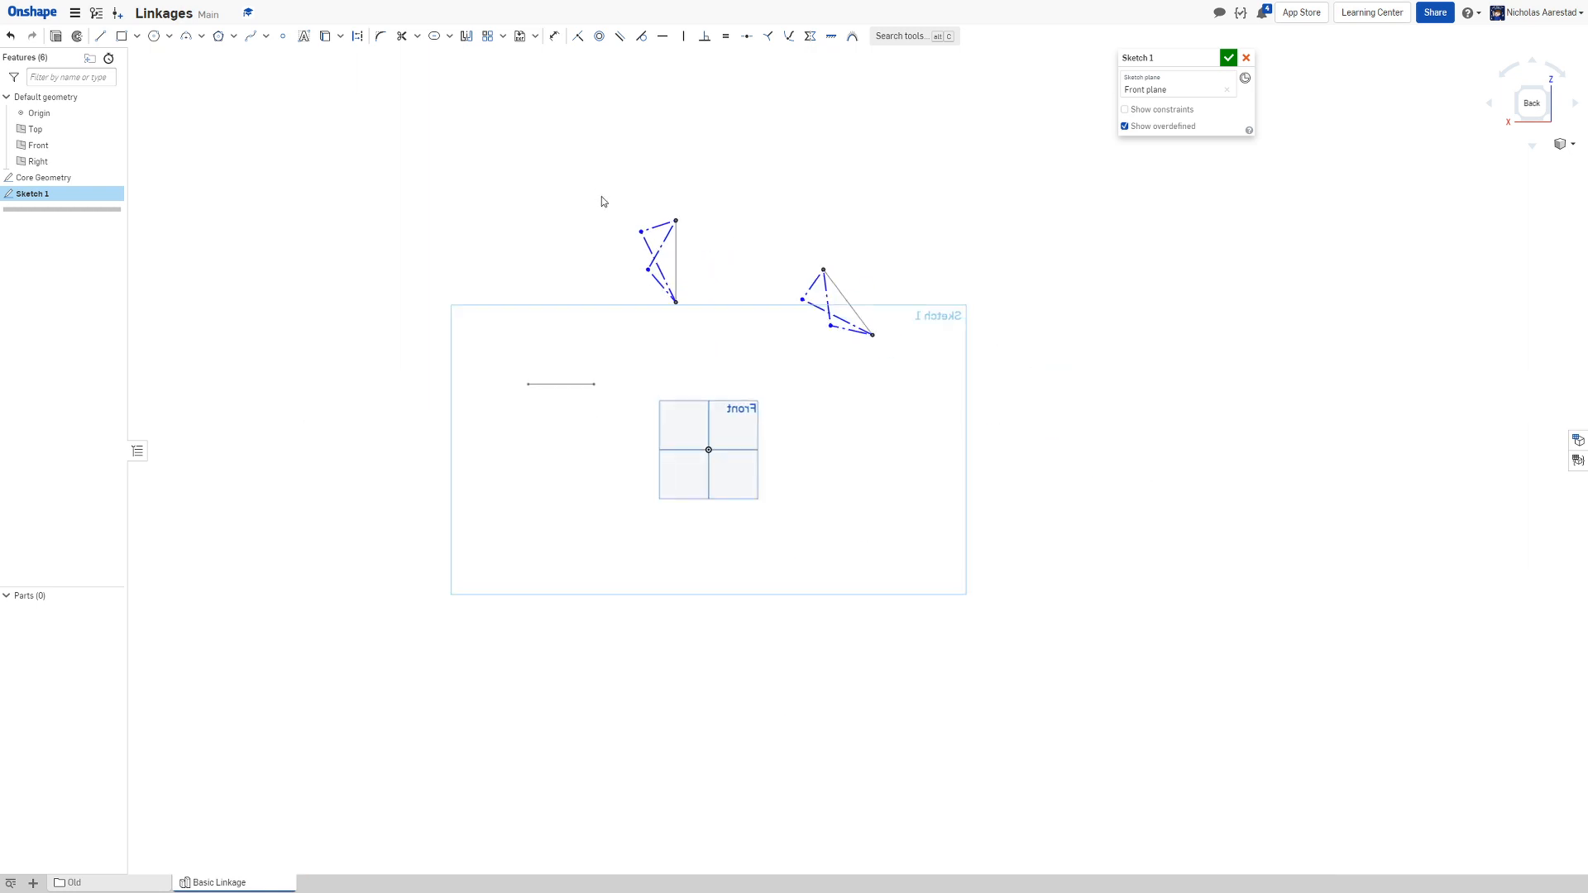
scroll(602, 202, up, 4)
scroll(610, 212, down, 2)
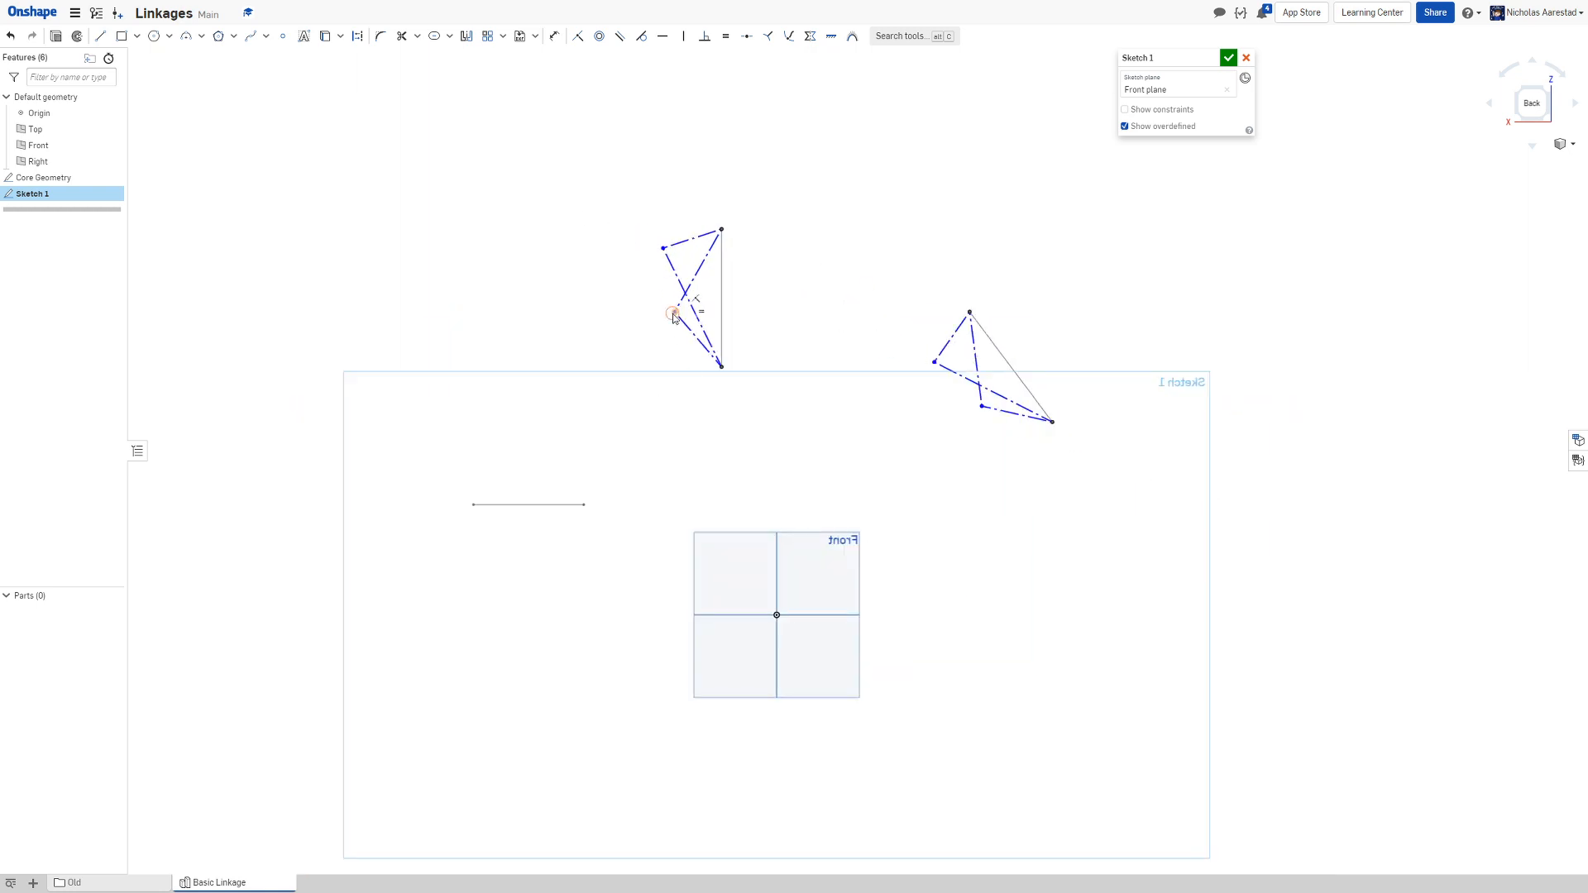
mouse_move(674, 319)
mouse_down()
mouse_move(649, 362)
mouse_move(661, 302)
mouse_move(647, 319)
mouse_up()
scroll(581, 276, down, 1)
scroll(570, 264, up, 2)
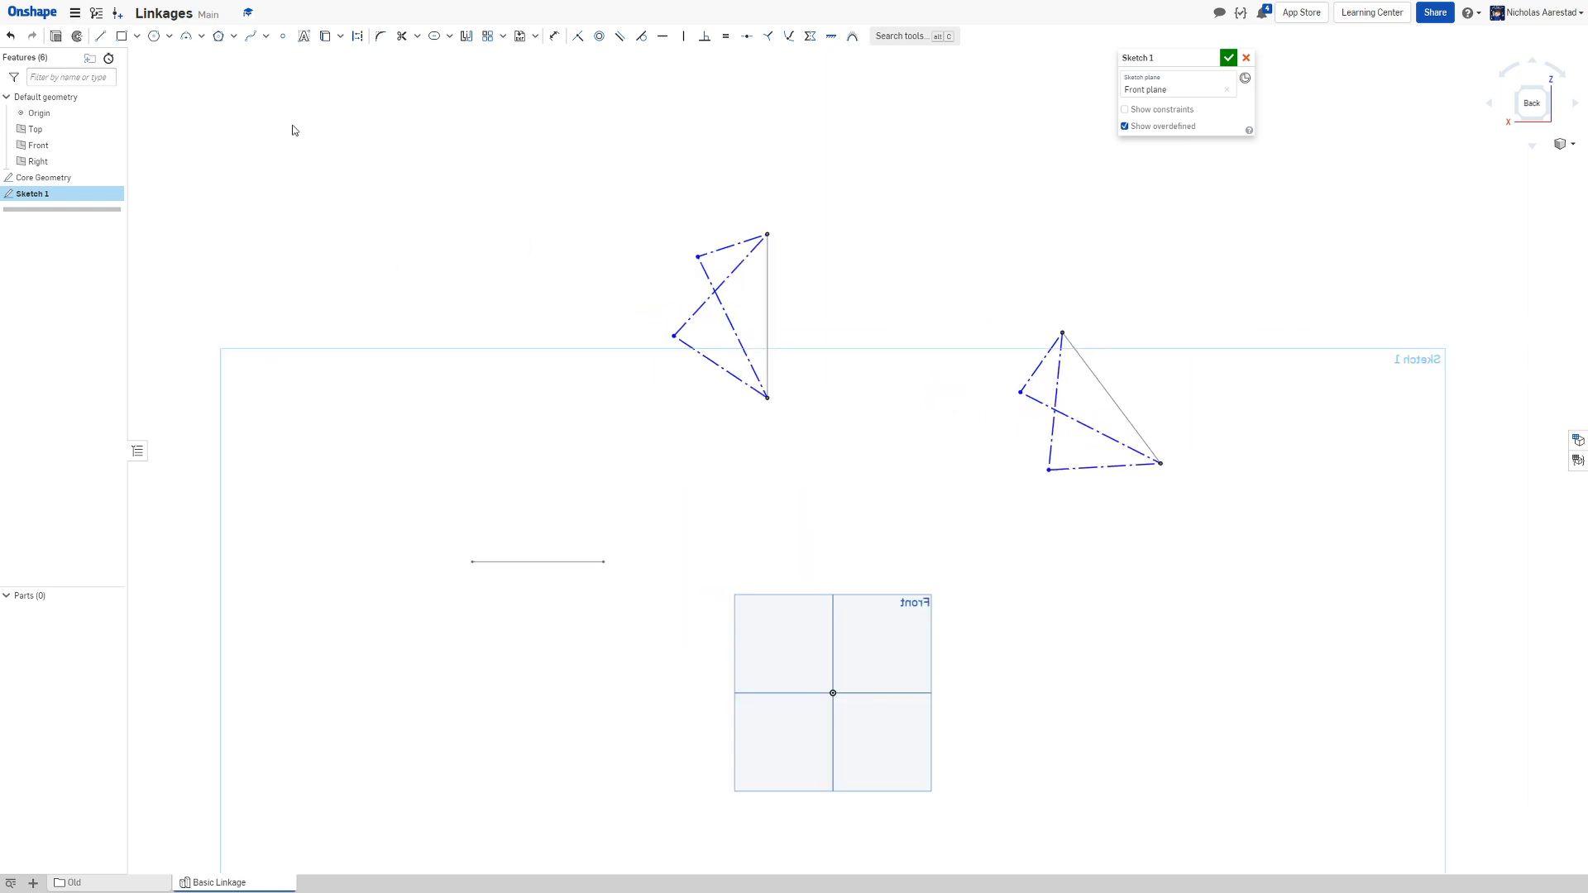
Draw a construction circle about 23.15 in in diameter, centred on the horizontal line's left endpoint and passing through the vertical line's upper joint
click(154, 36)
click(472, 561)
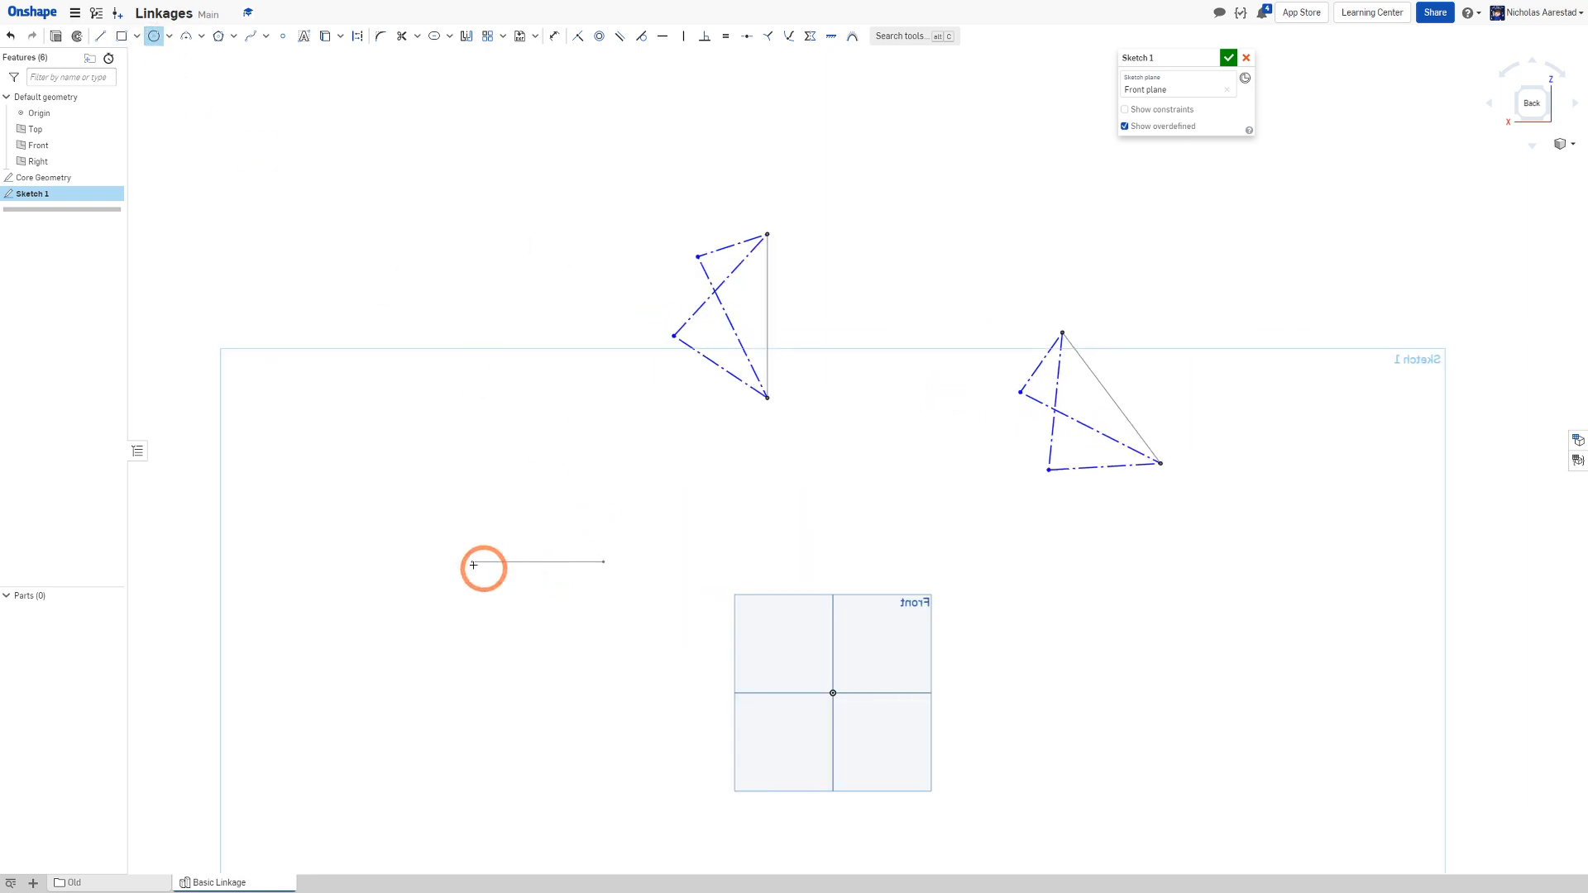
key(q)
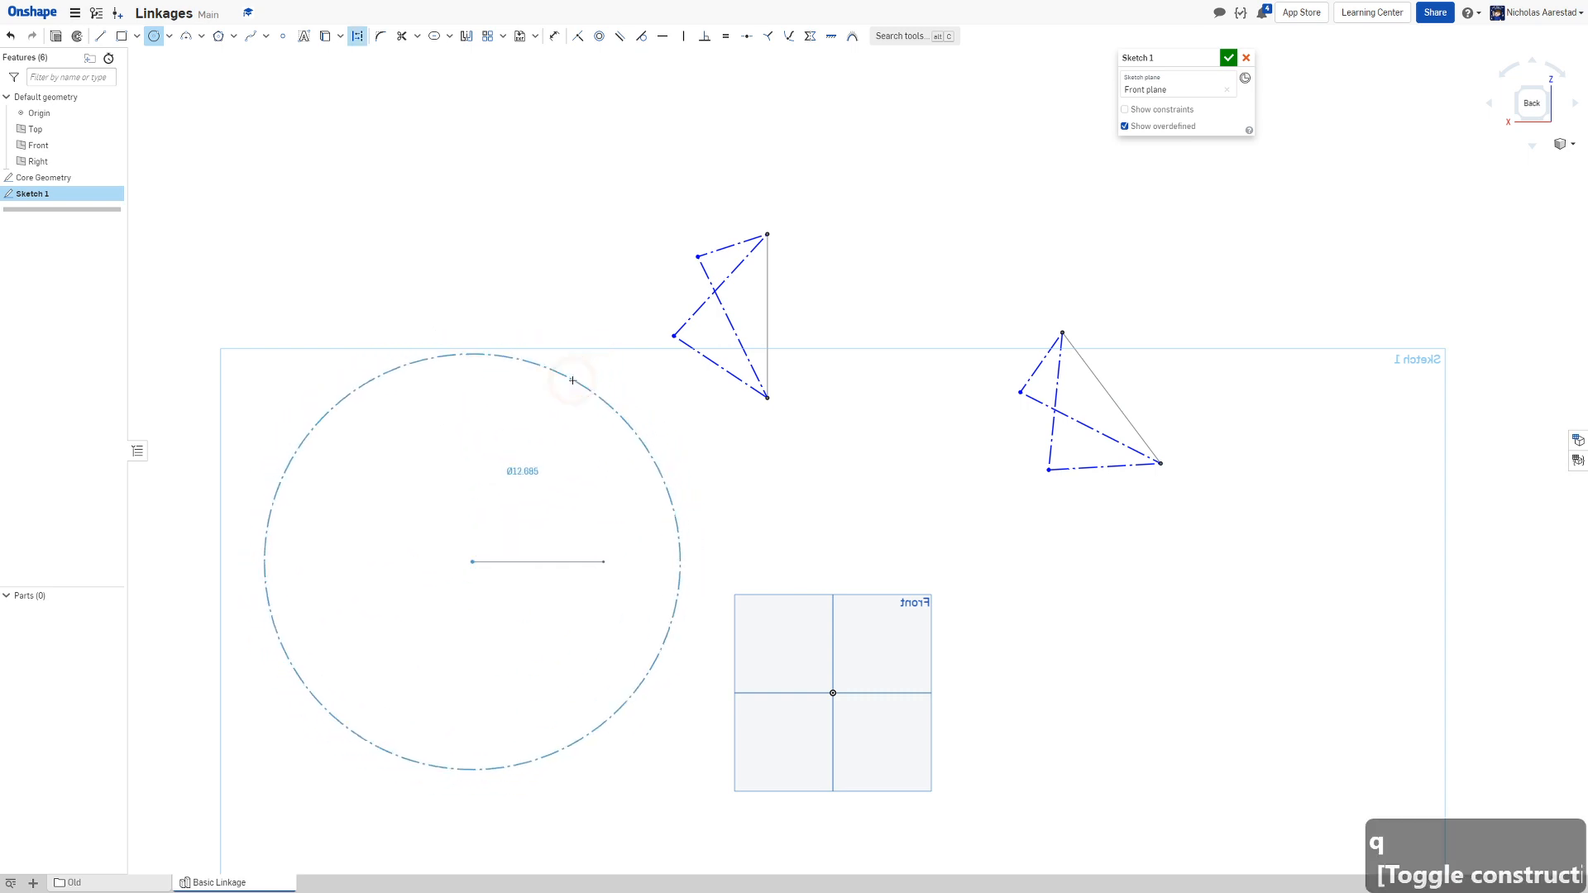
click(697, 257)
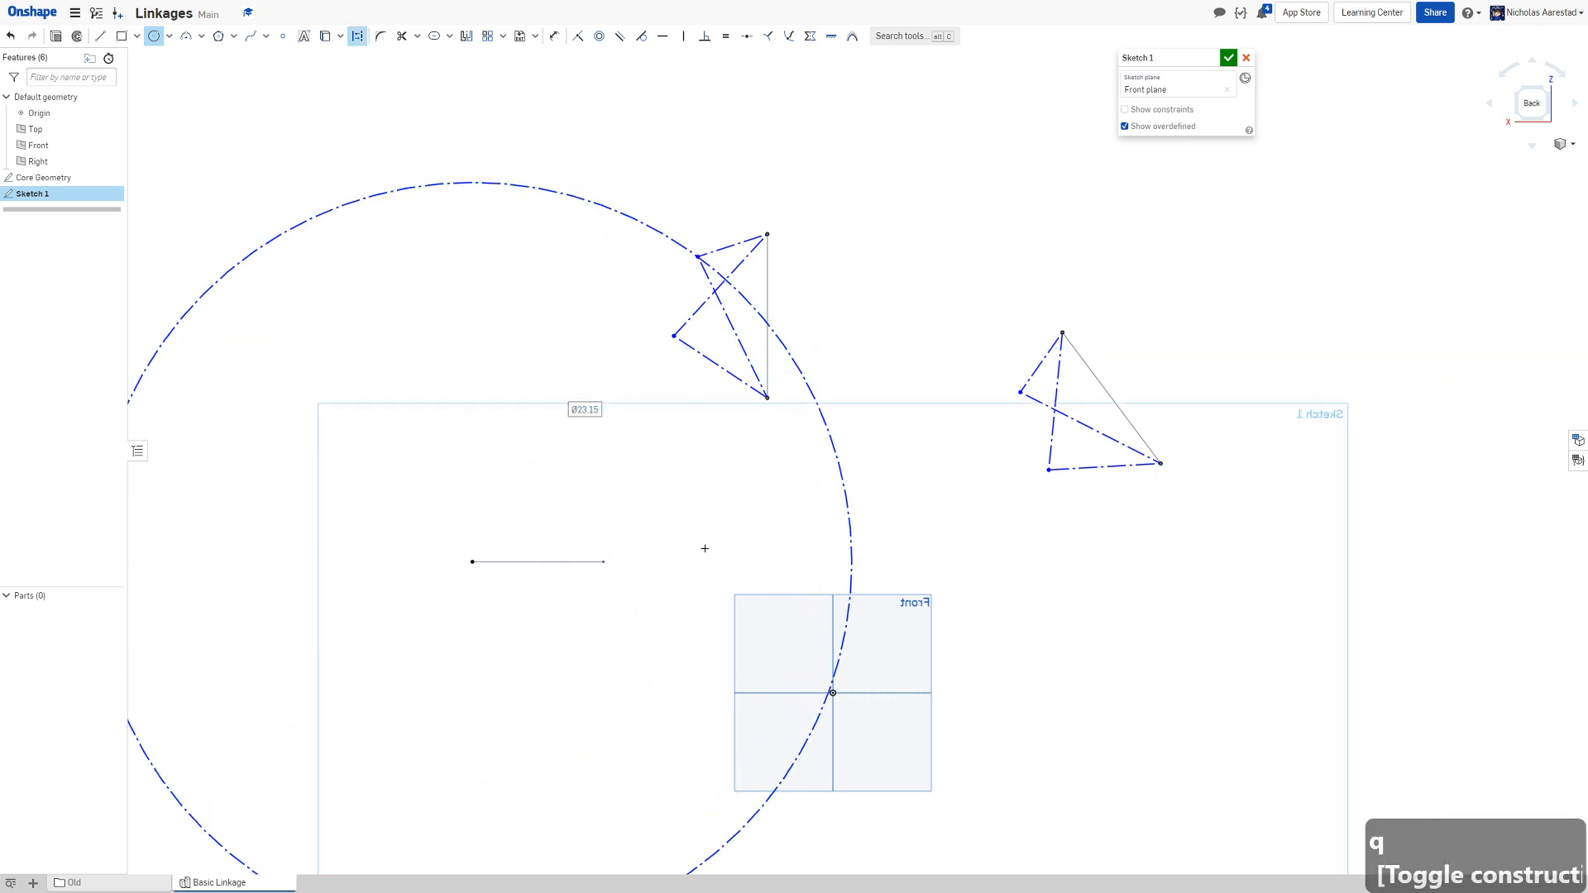
Make the diagonal line's upper joint coincident with the construction circle
key(i)
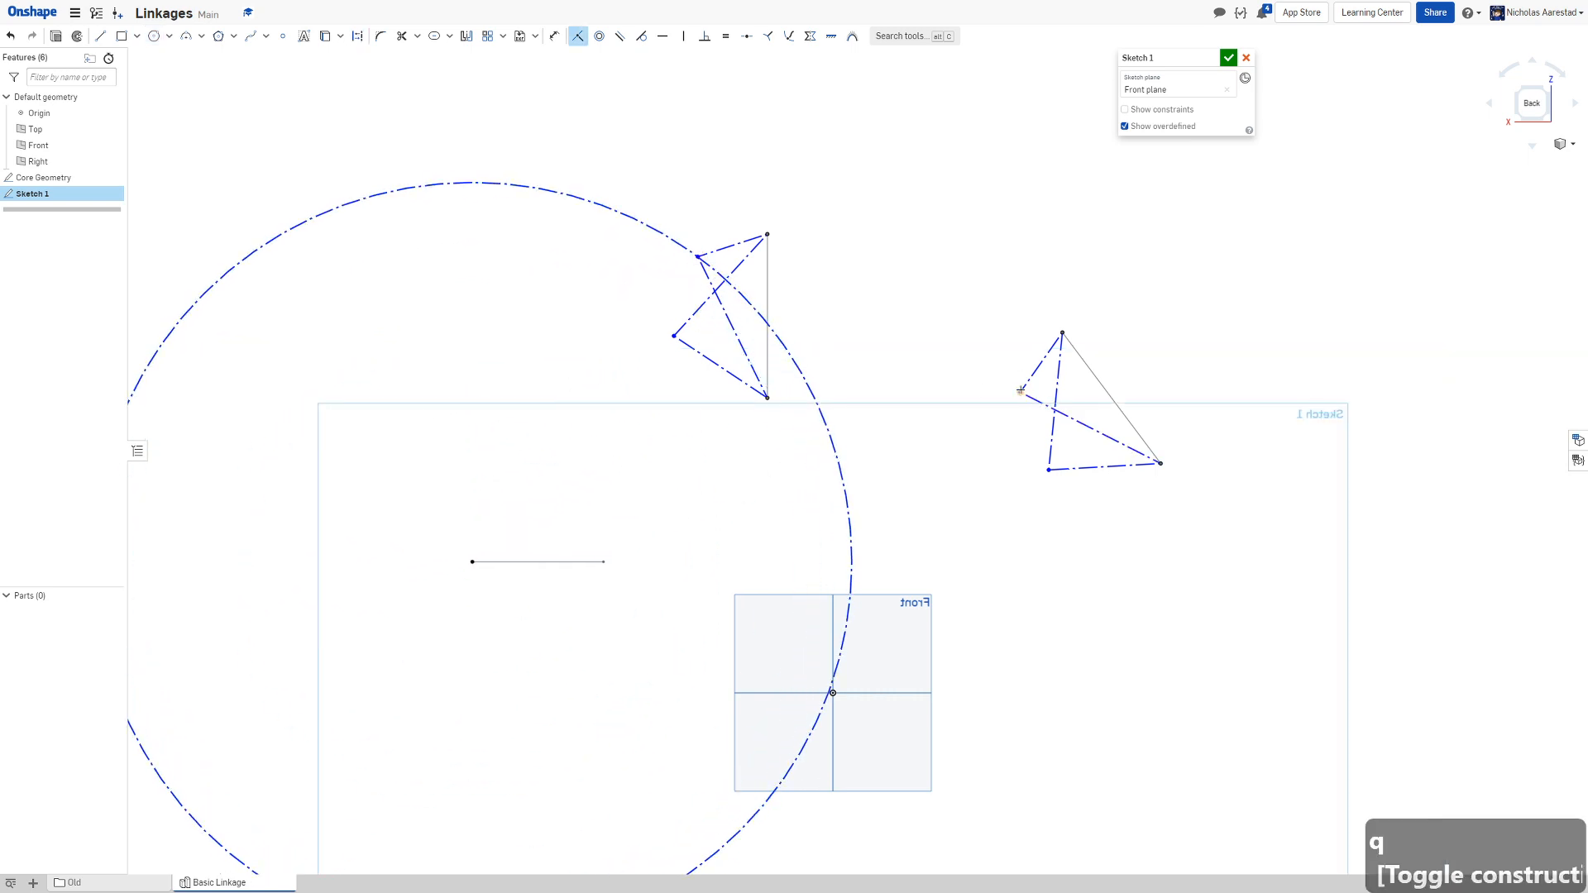
click(1020, 390)
click(819, 401)
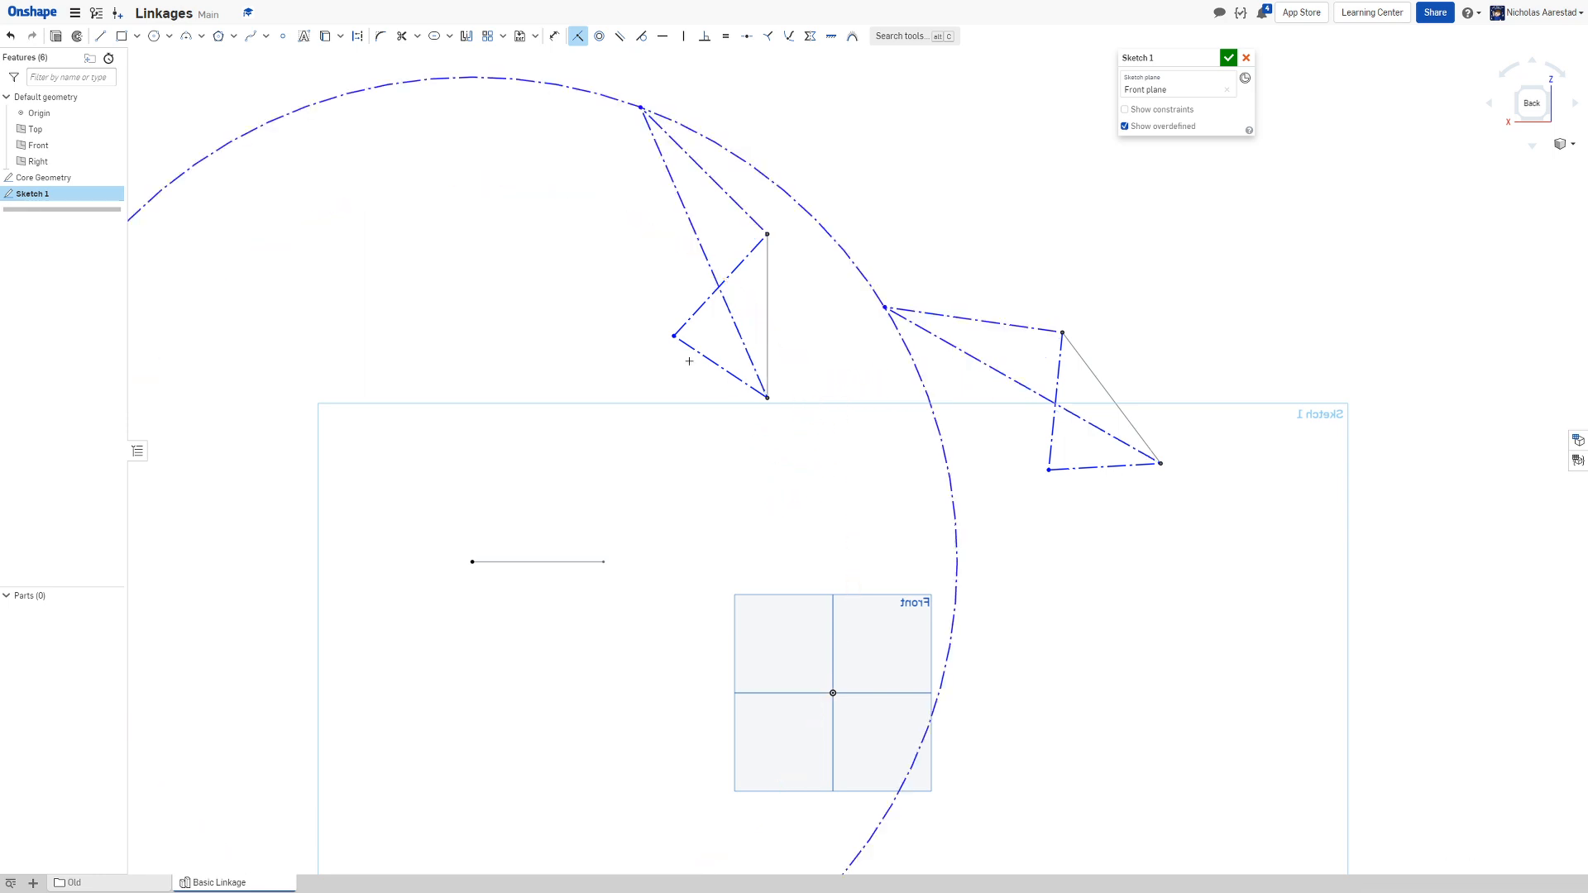
Draw a construction circle about 14.44 in in diameter, centred on the horizontal line's right endpoint and passing through the vertical line's lower joint
click(155, 38)
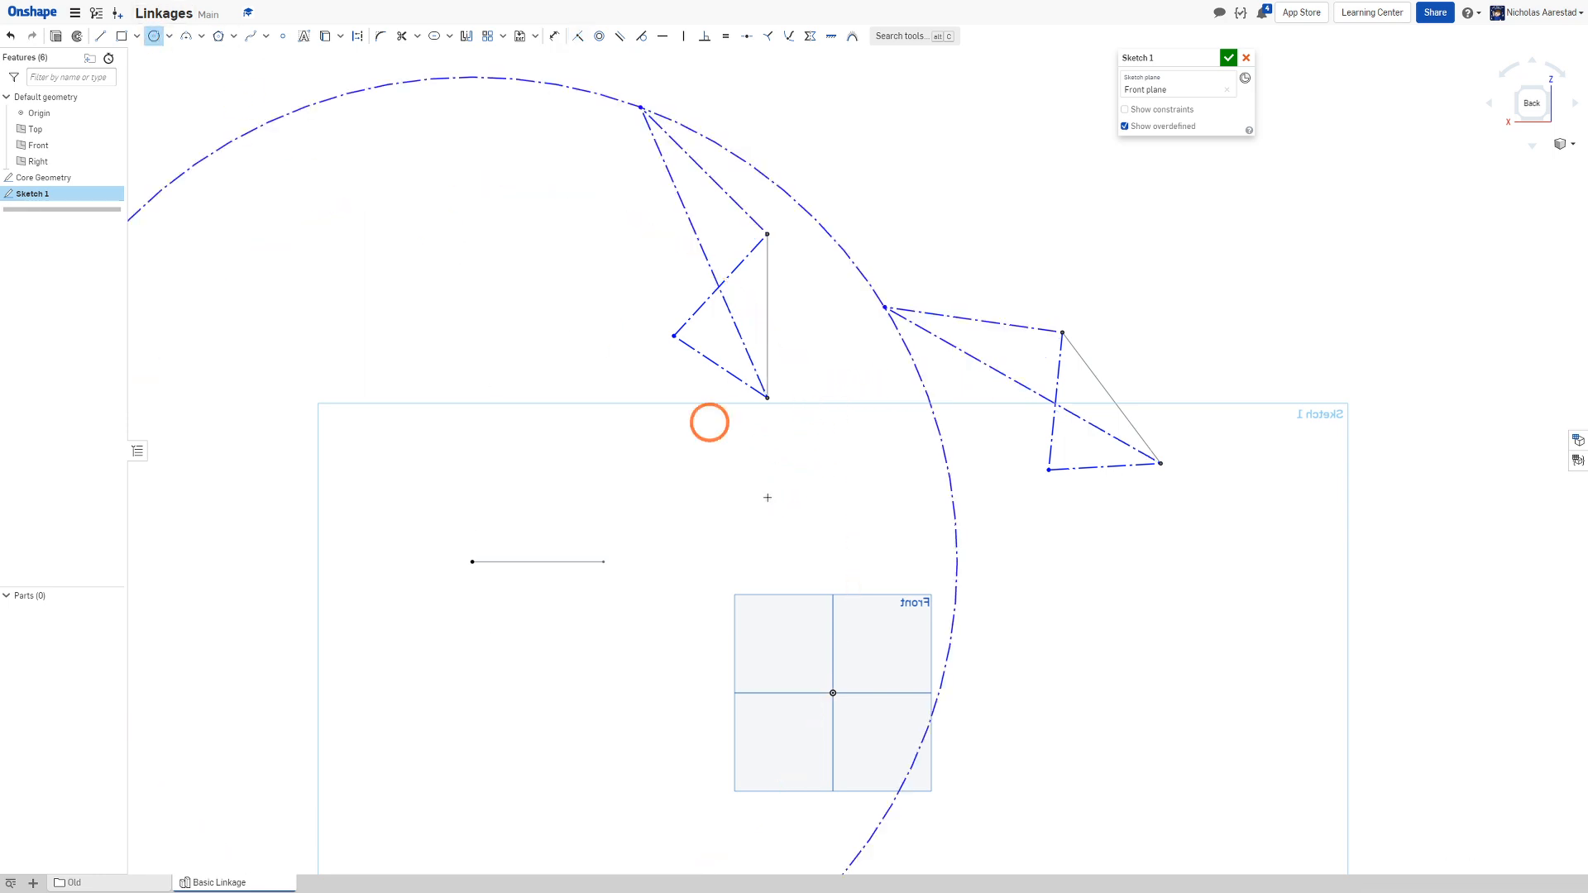
click(604, 561)
key(q)
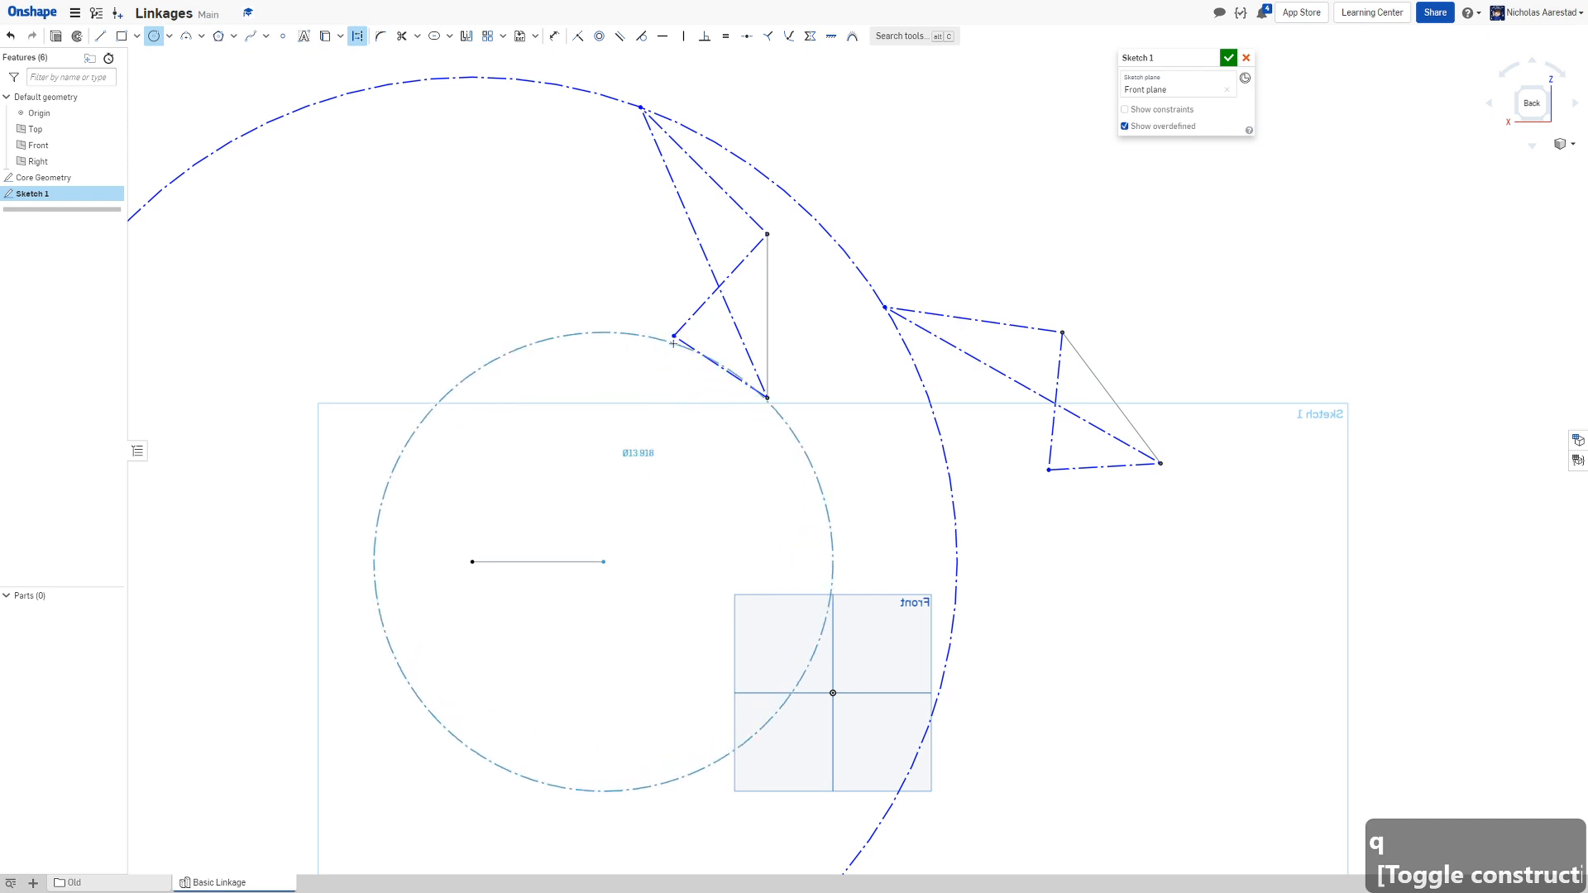
click(674, 336)
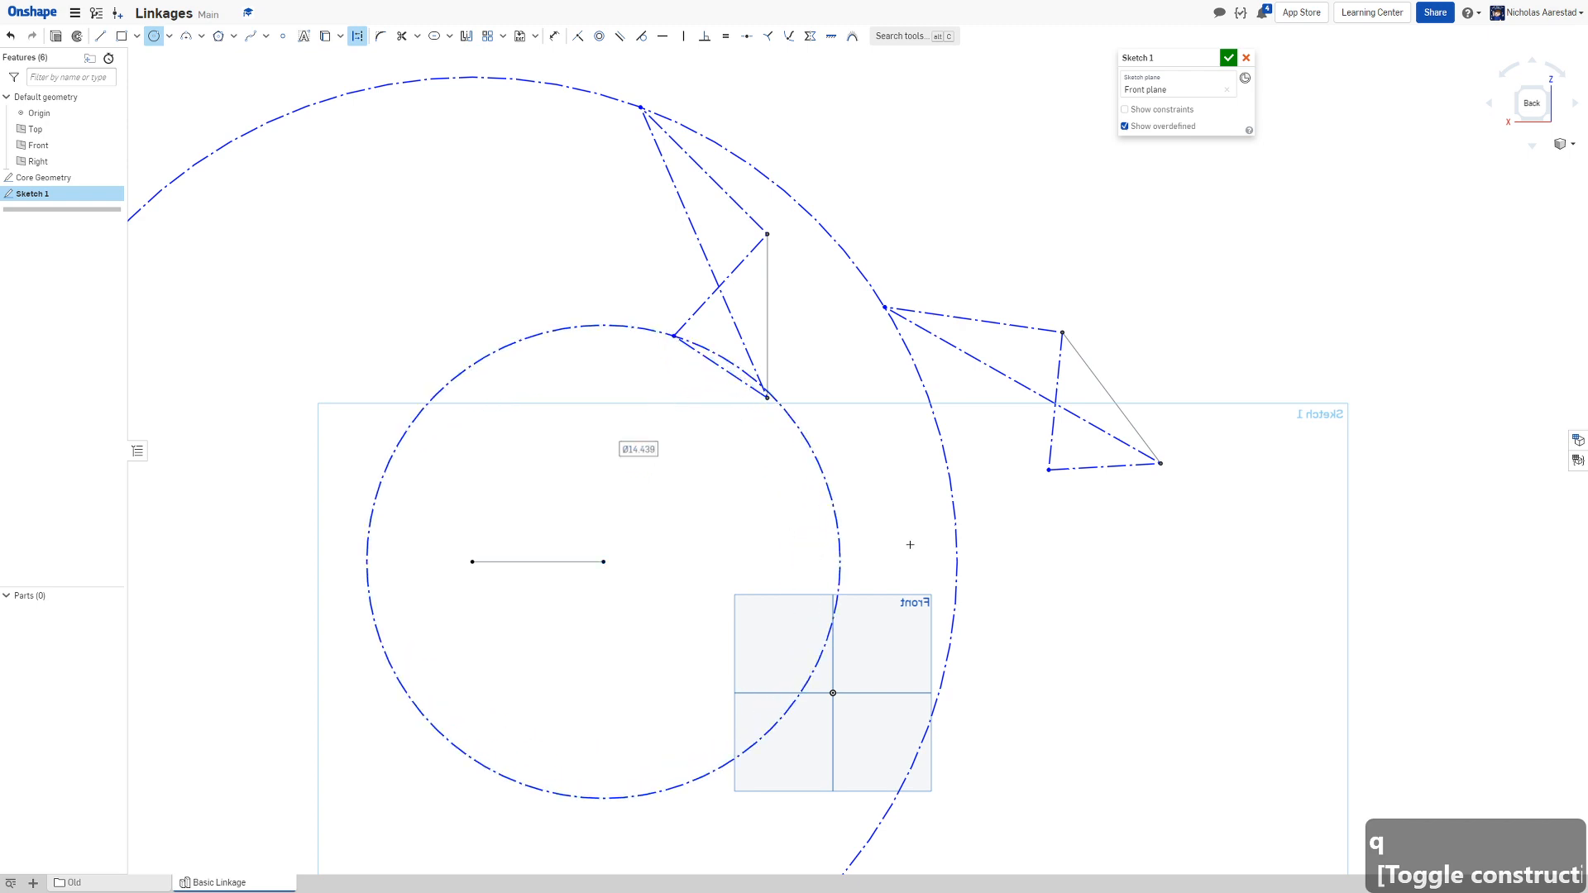
Make the diagonal line's lower joint coincident with the smaller construction circle
key(i)
click(808, 437)
click(1049, 470)
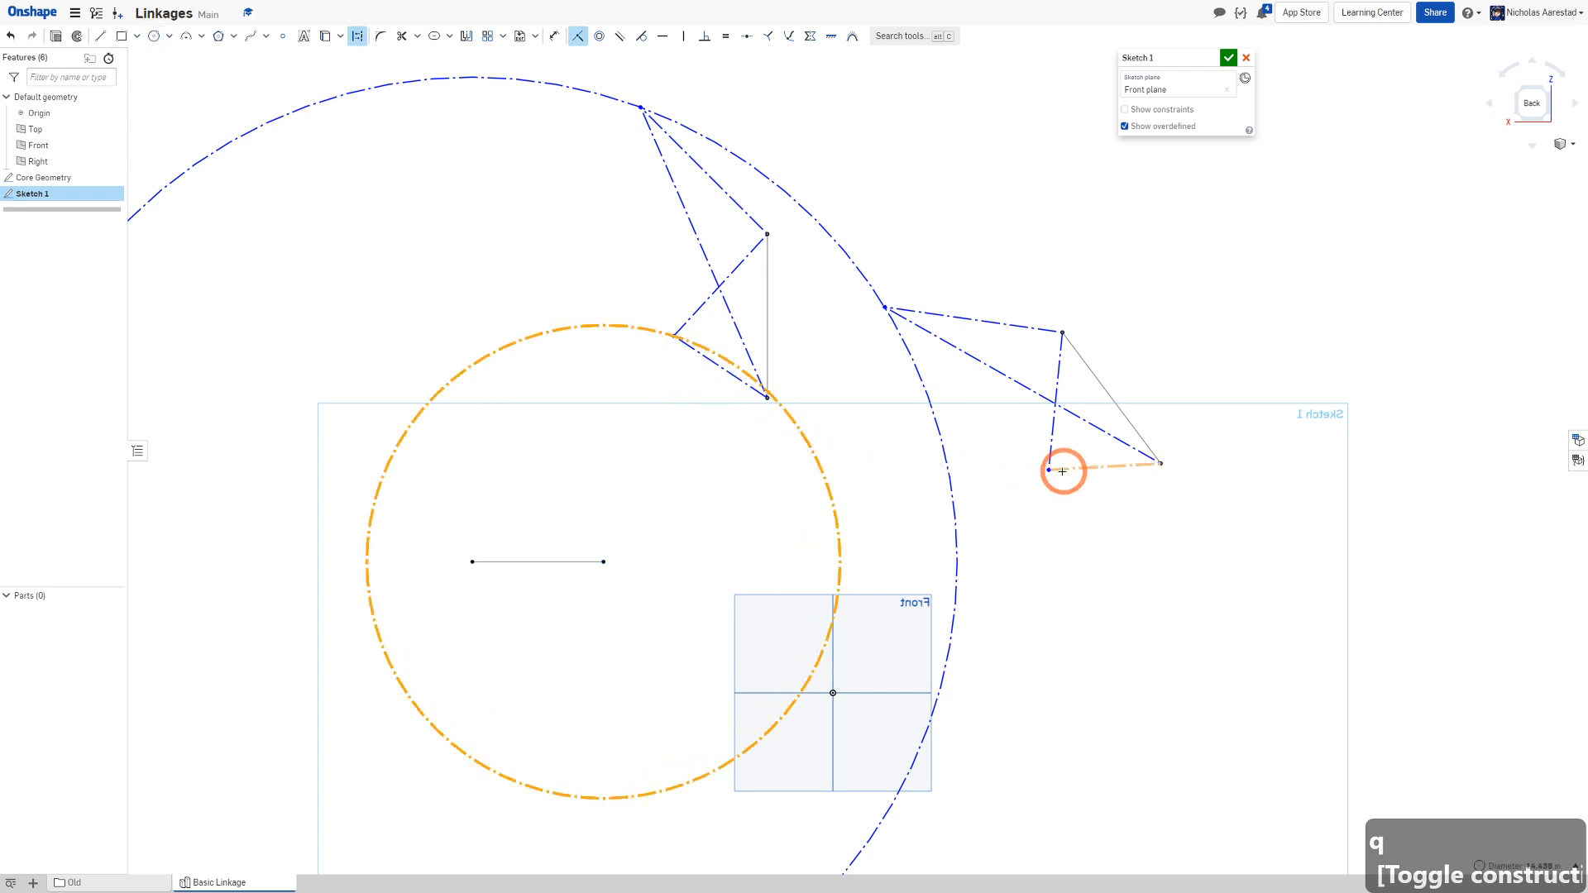
click(882, 481)
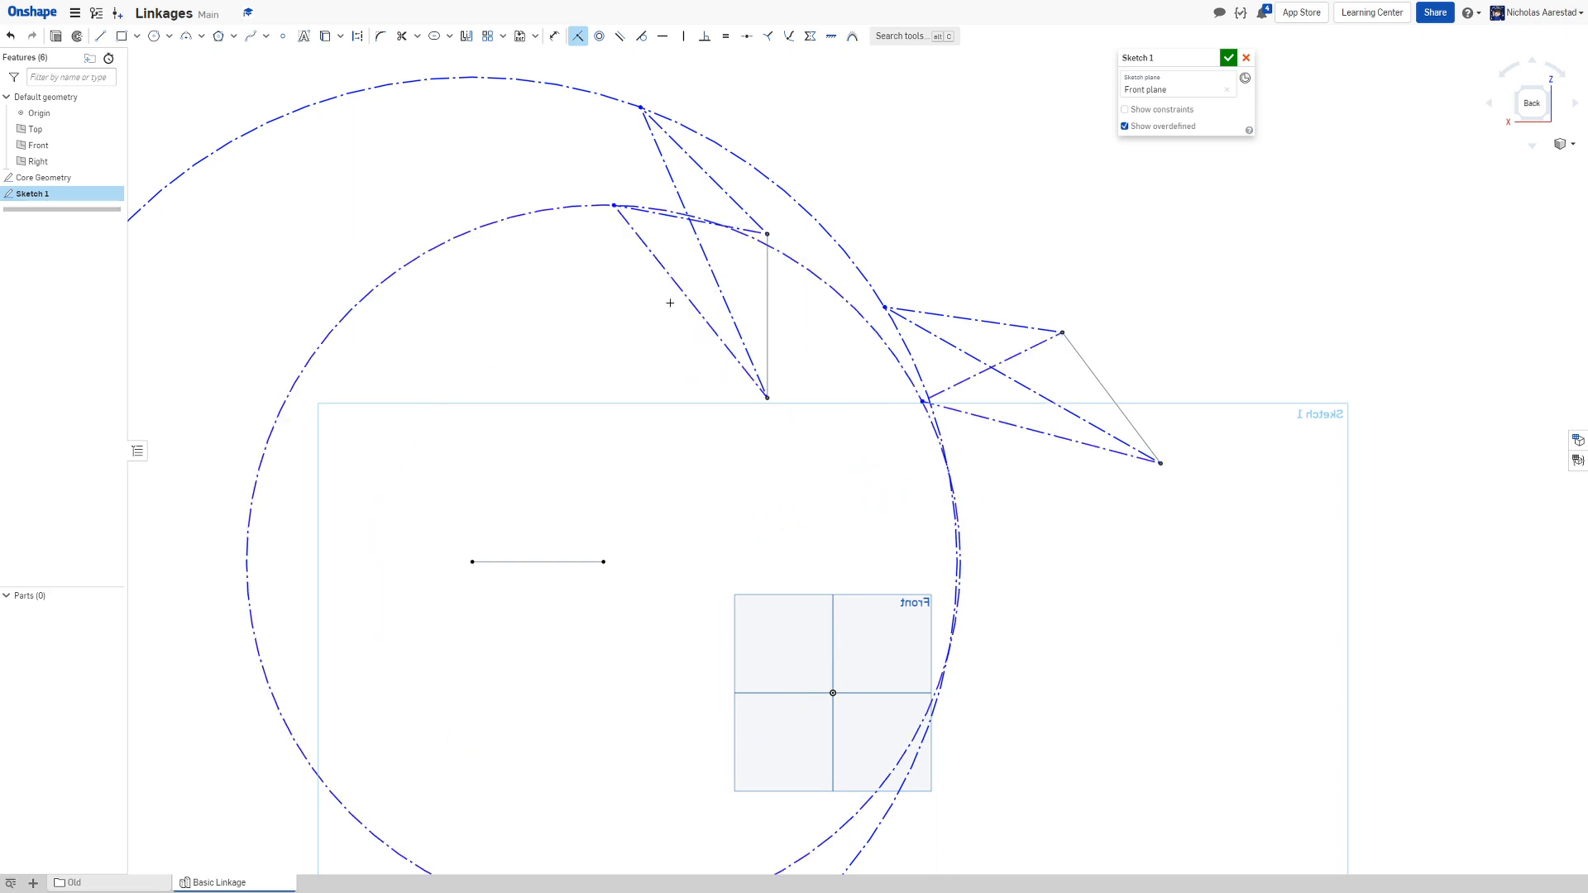
Shift the vertical line's joint on the larger circle slightly to adjust that circle's radius
key(Escape)
scroll(660, 286, down, 3)
scroll(607, 262, up, 3)
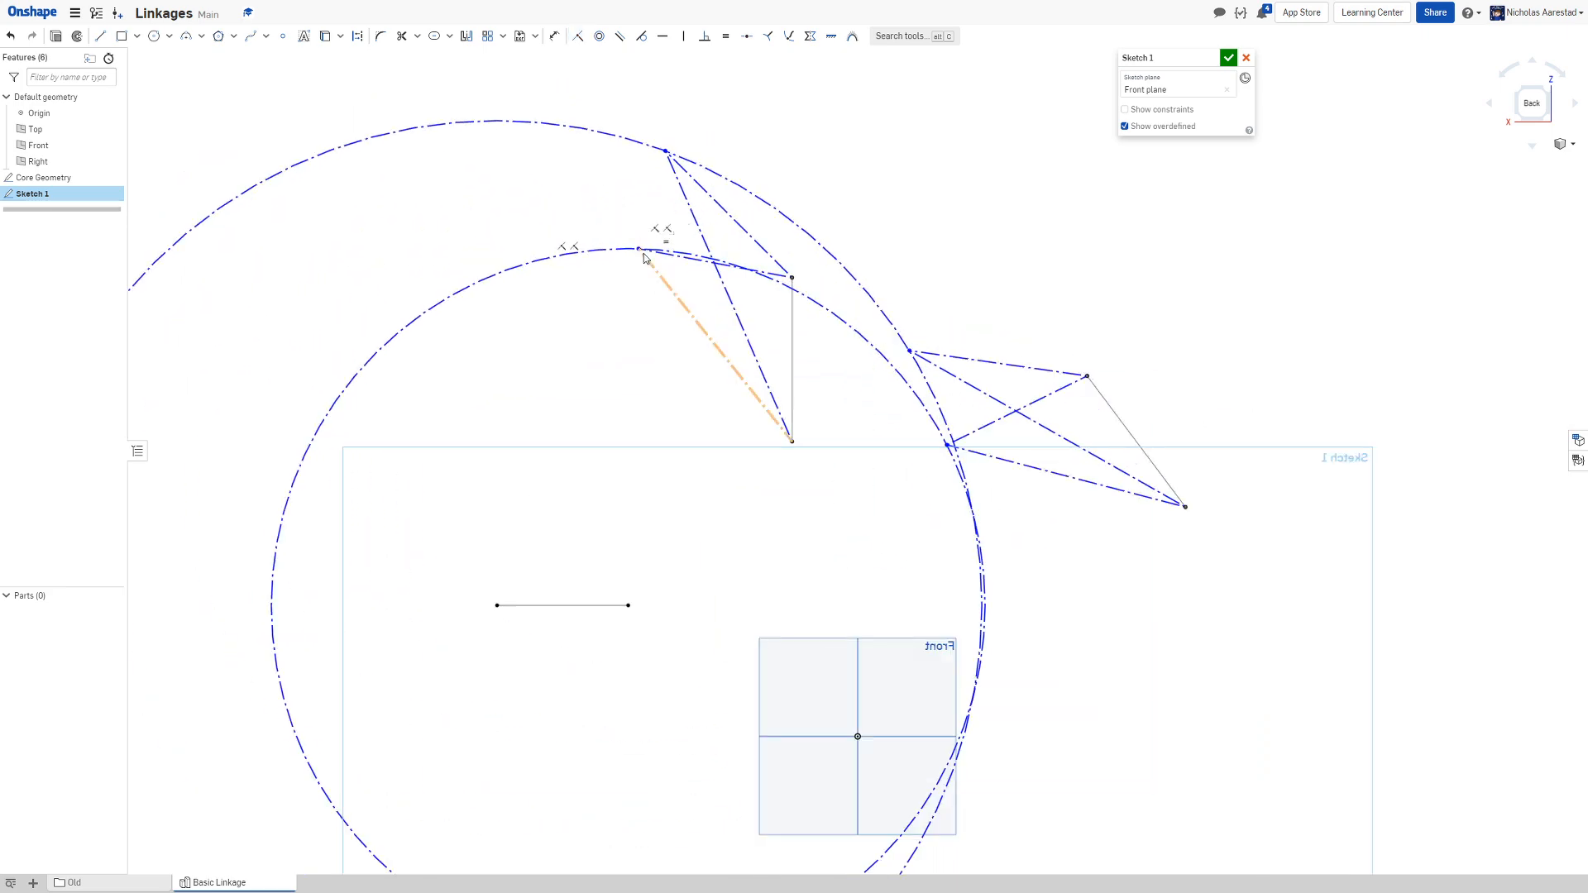
drag(664, 153, 683, 202)
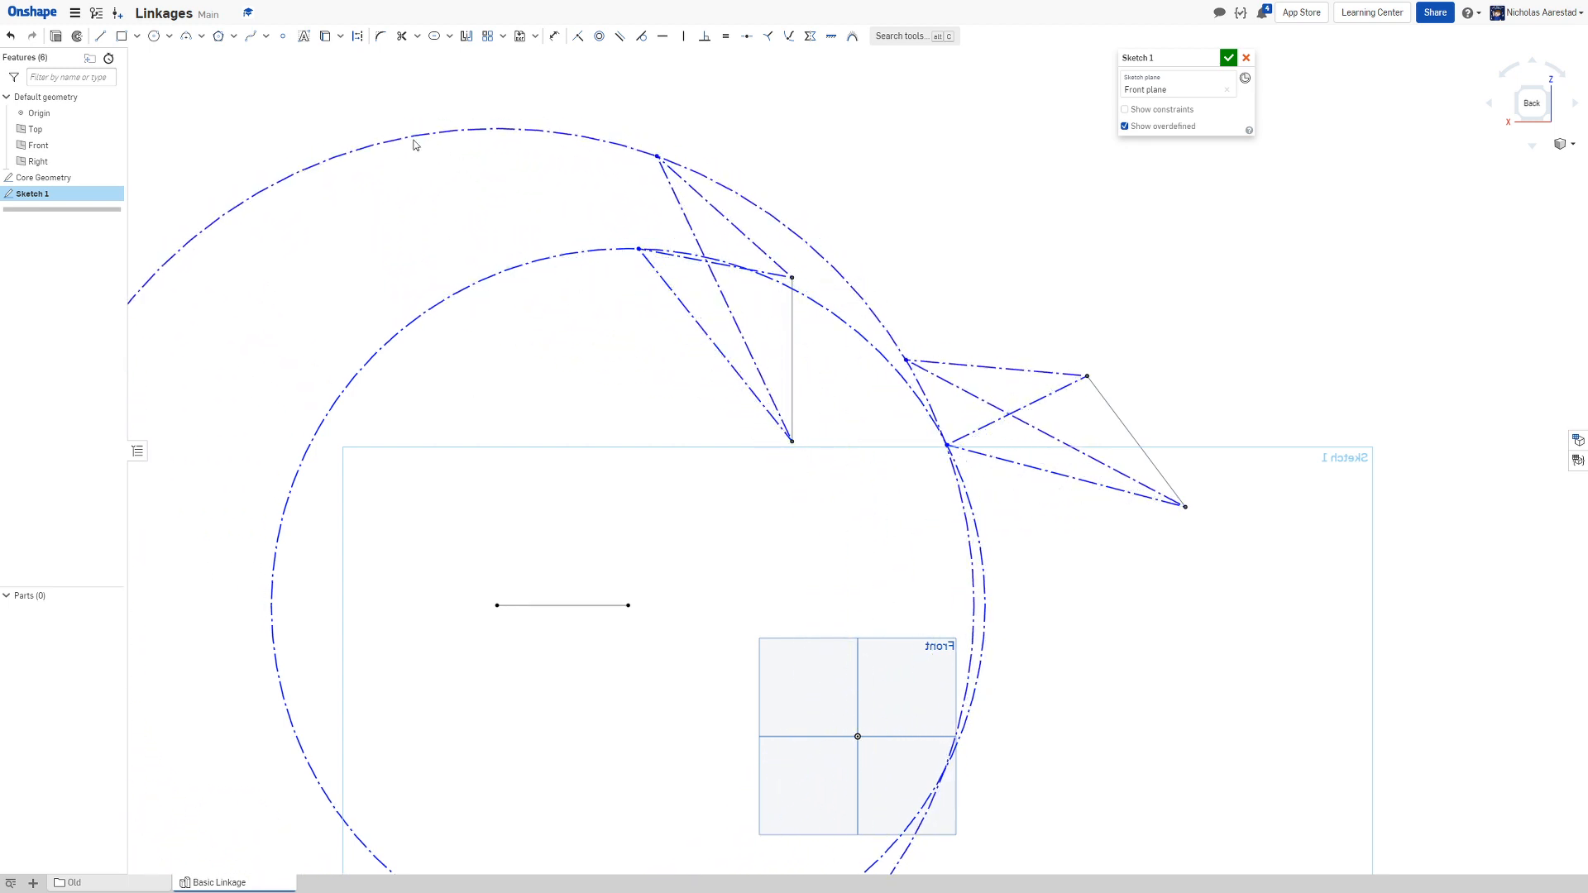
Sketch construction lines from the horizontal line's left and right endpoints to the vertical line's joints, about 14.55 in and 10.89 in long
click(100, 36)
key(q)
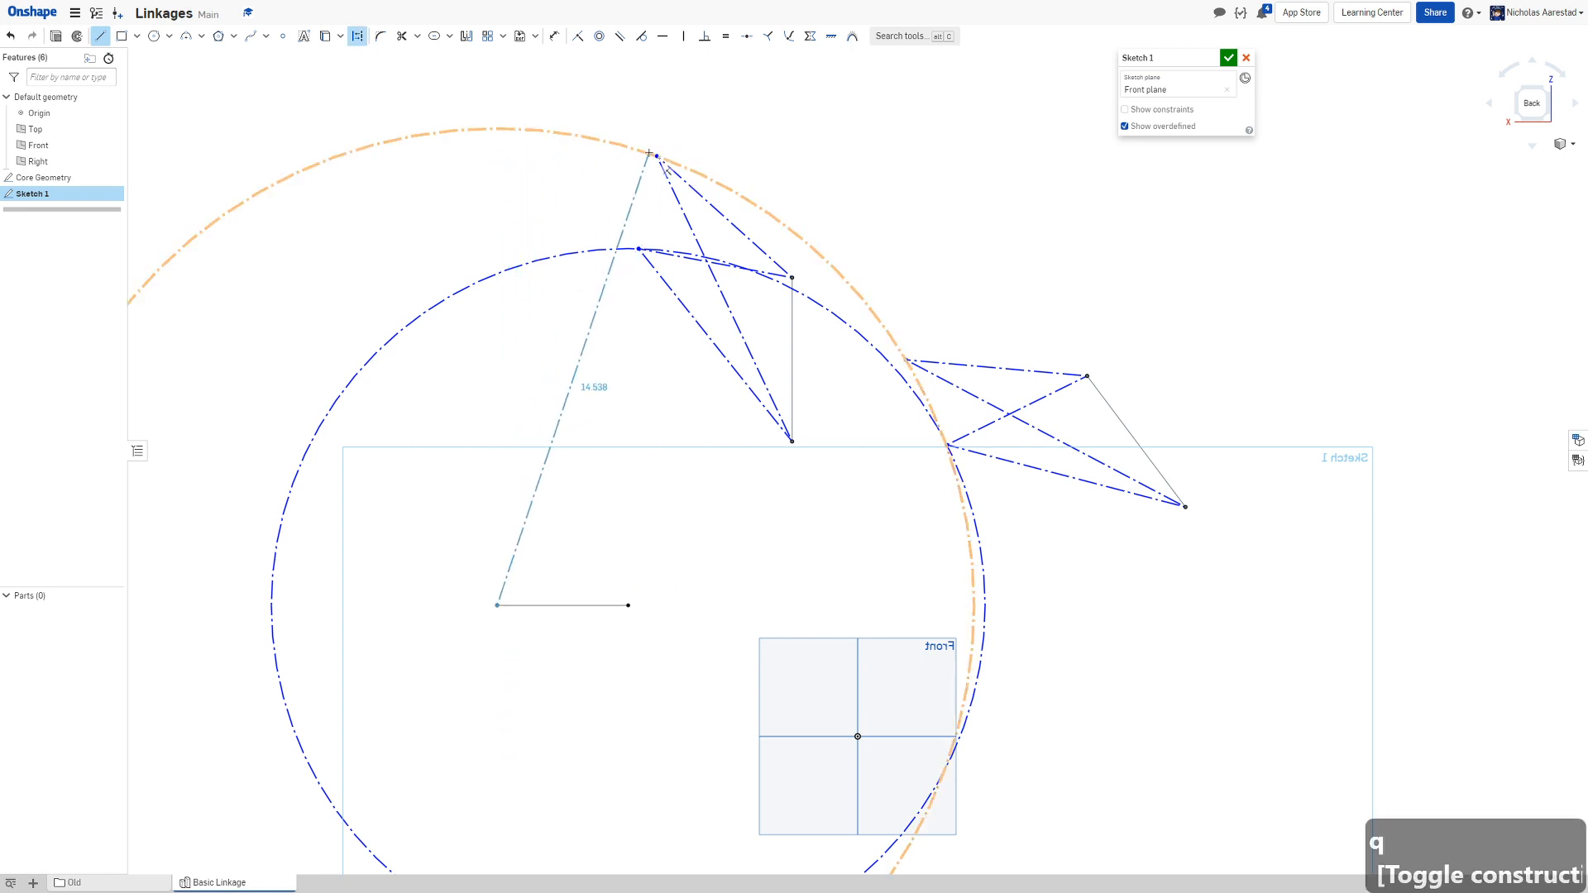
click(656, 157)
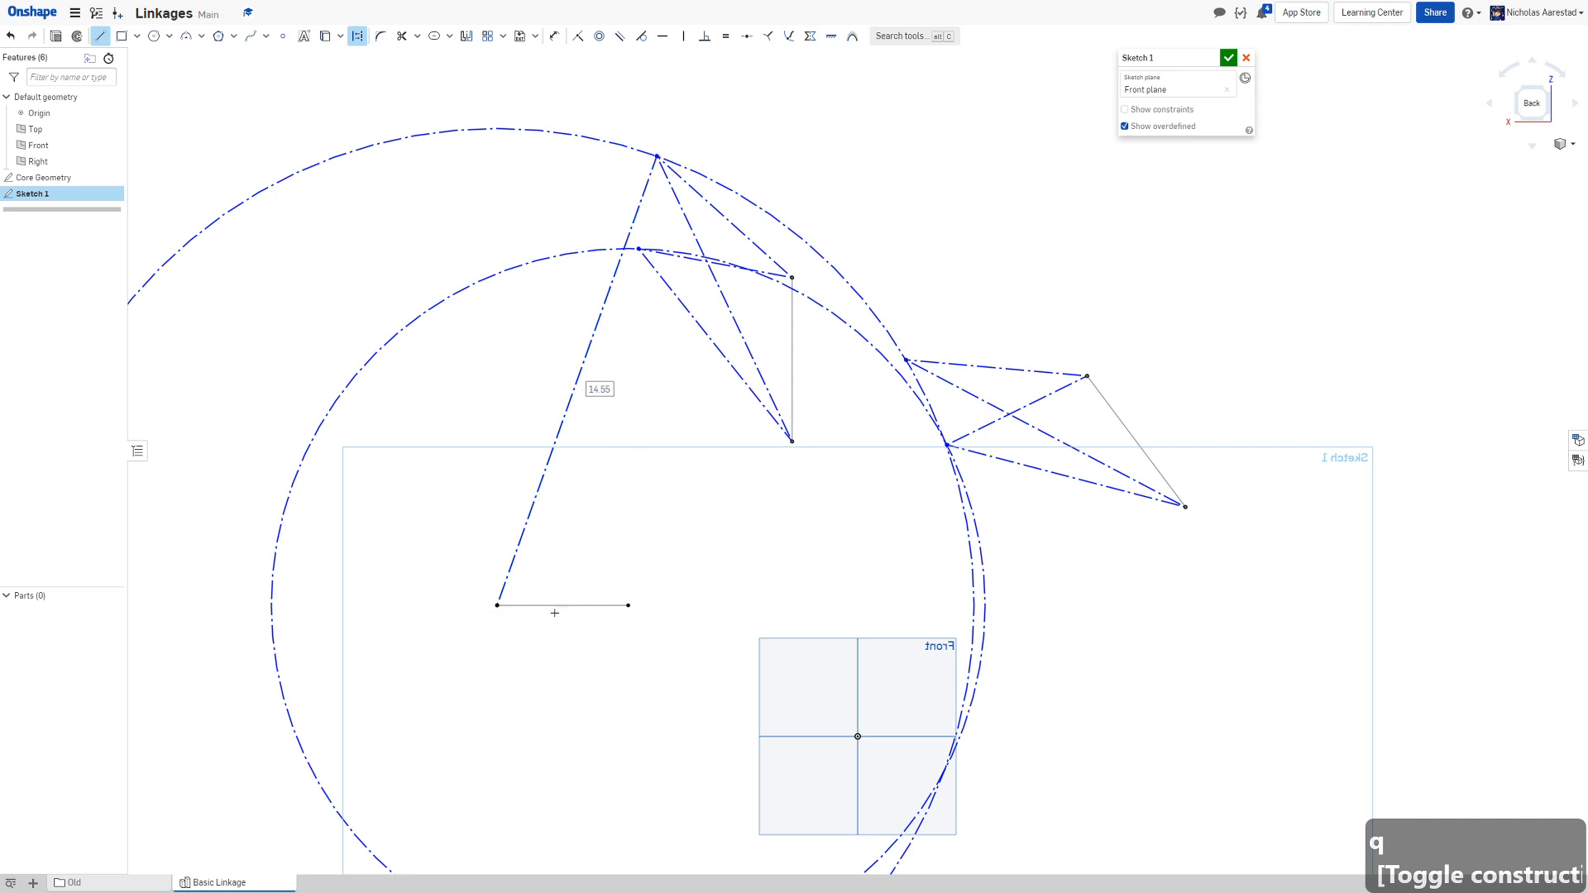
click(627, 606)
click(638, 249)
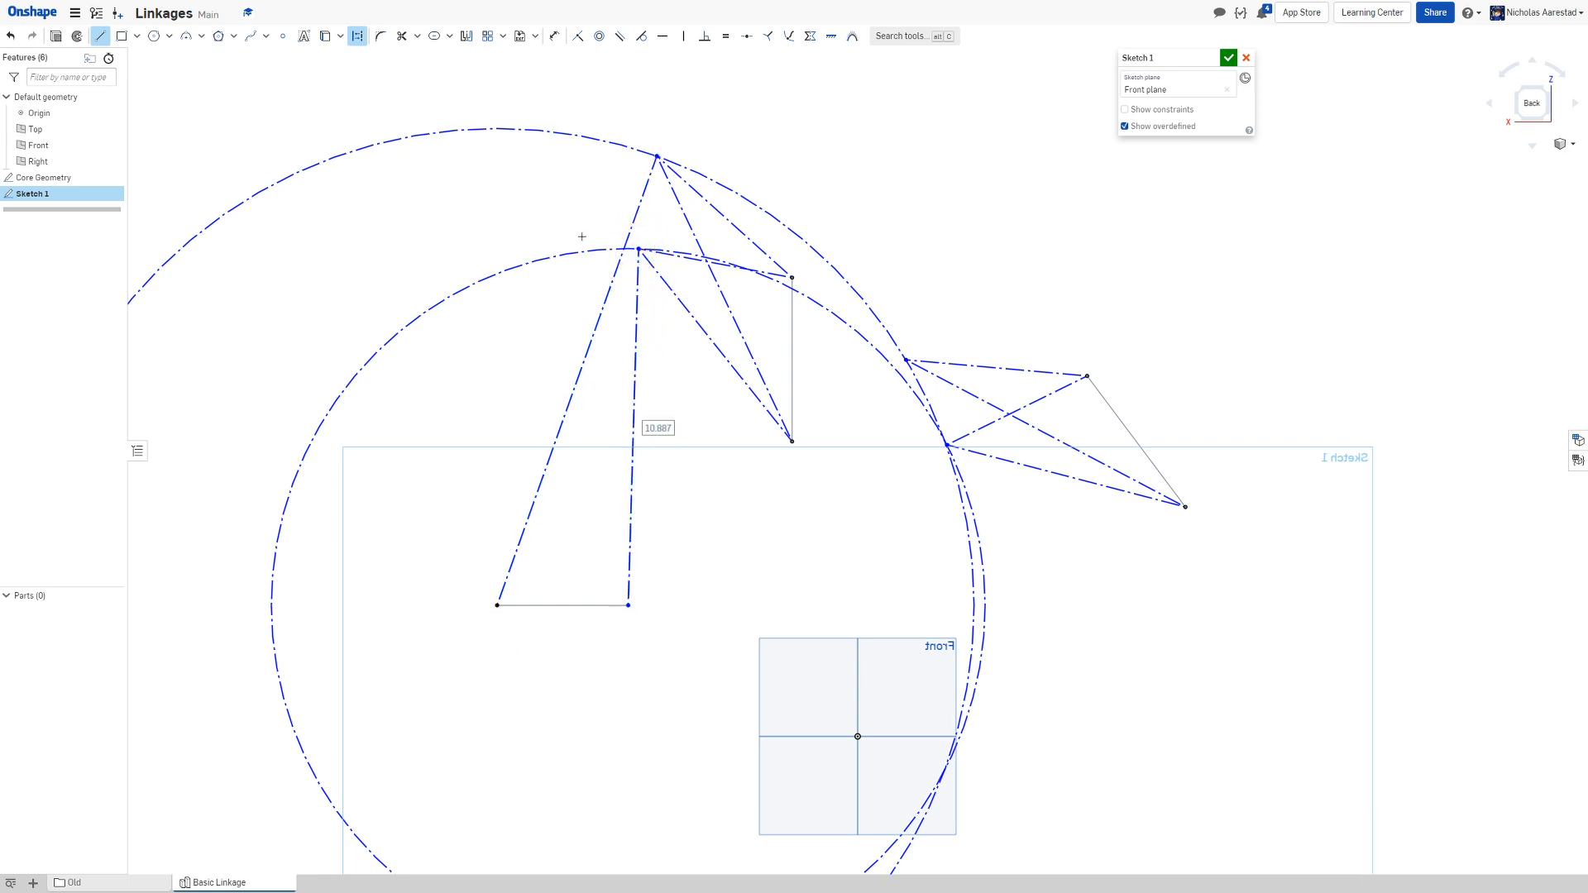
Sketch construction lines from the horizontal line's left and right endpoints to the diagonal line's joints on the larger and smaller circles
click(496, 605)
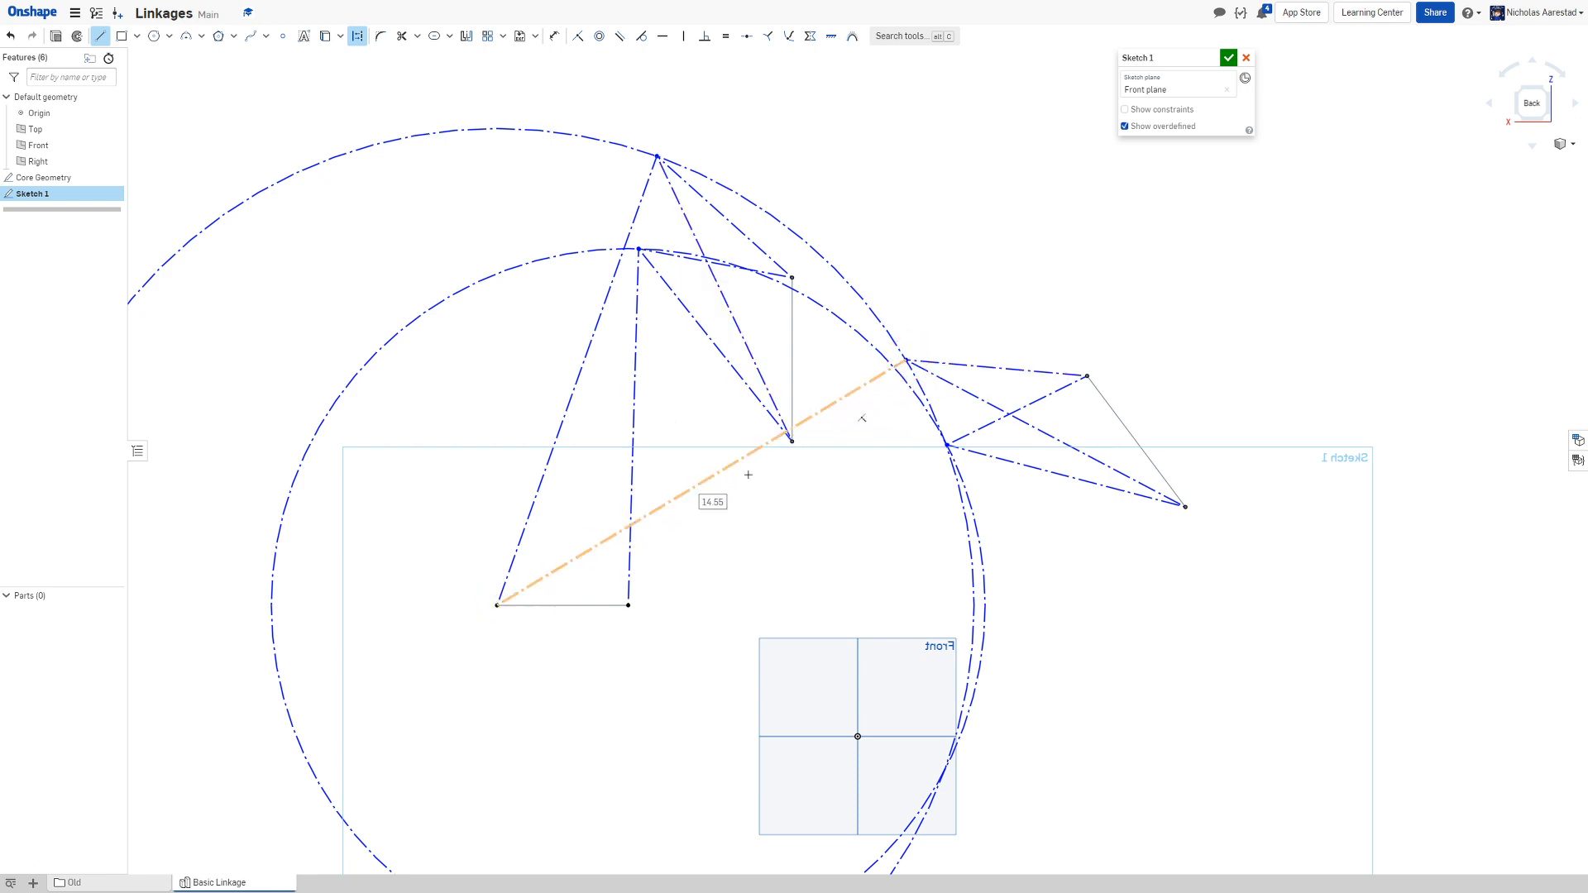
click(628, 606)
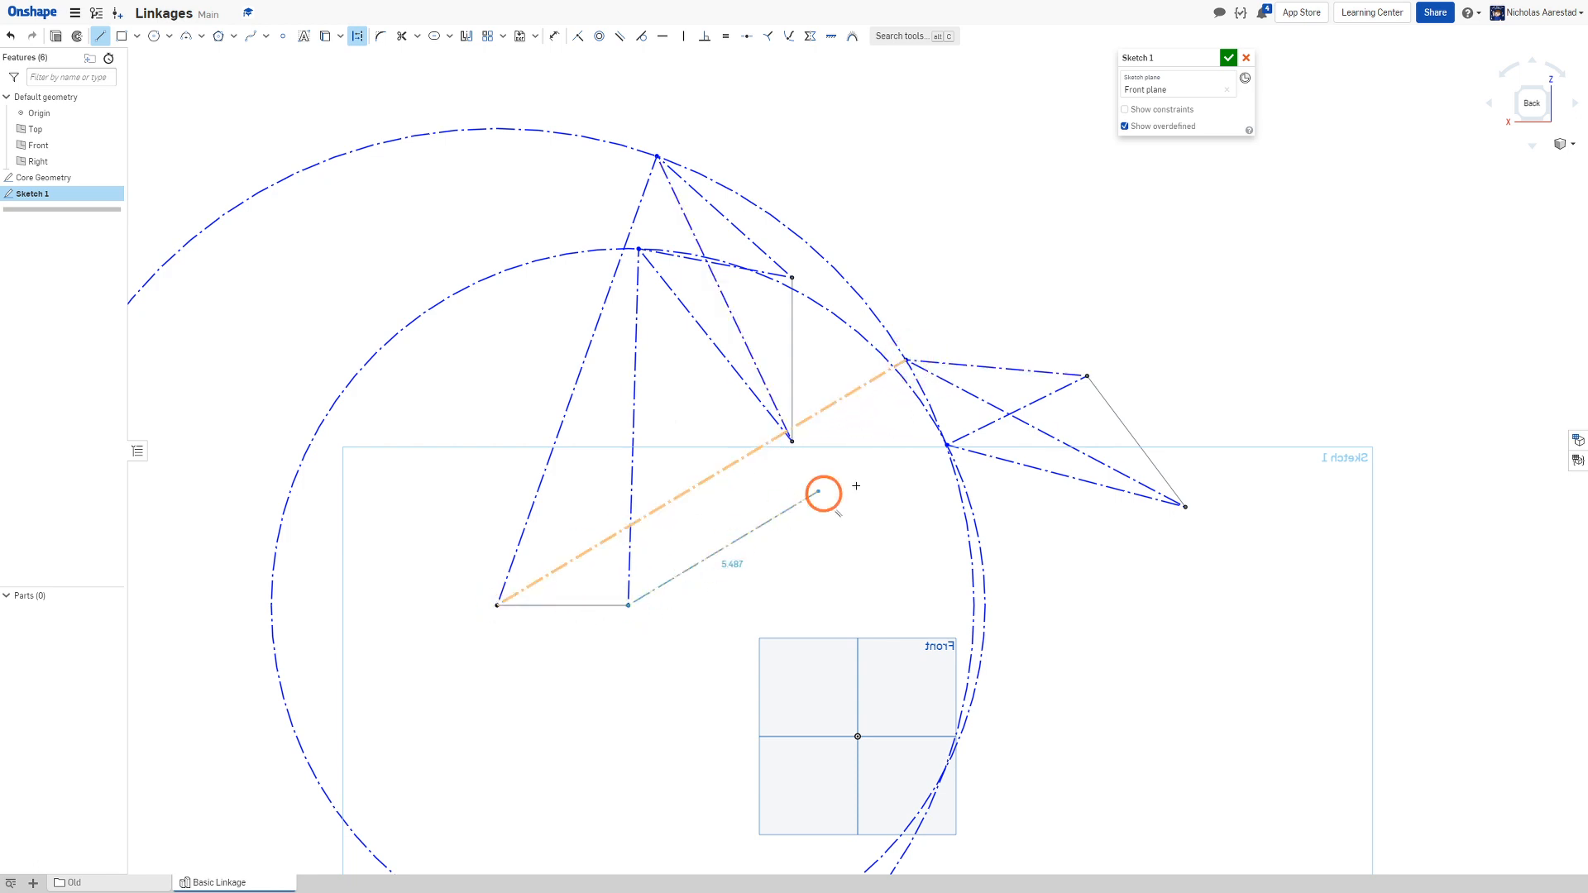
click(947, 447)
key(Escape)
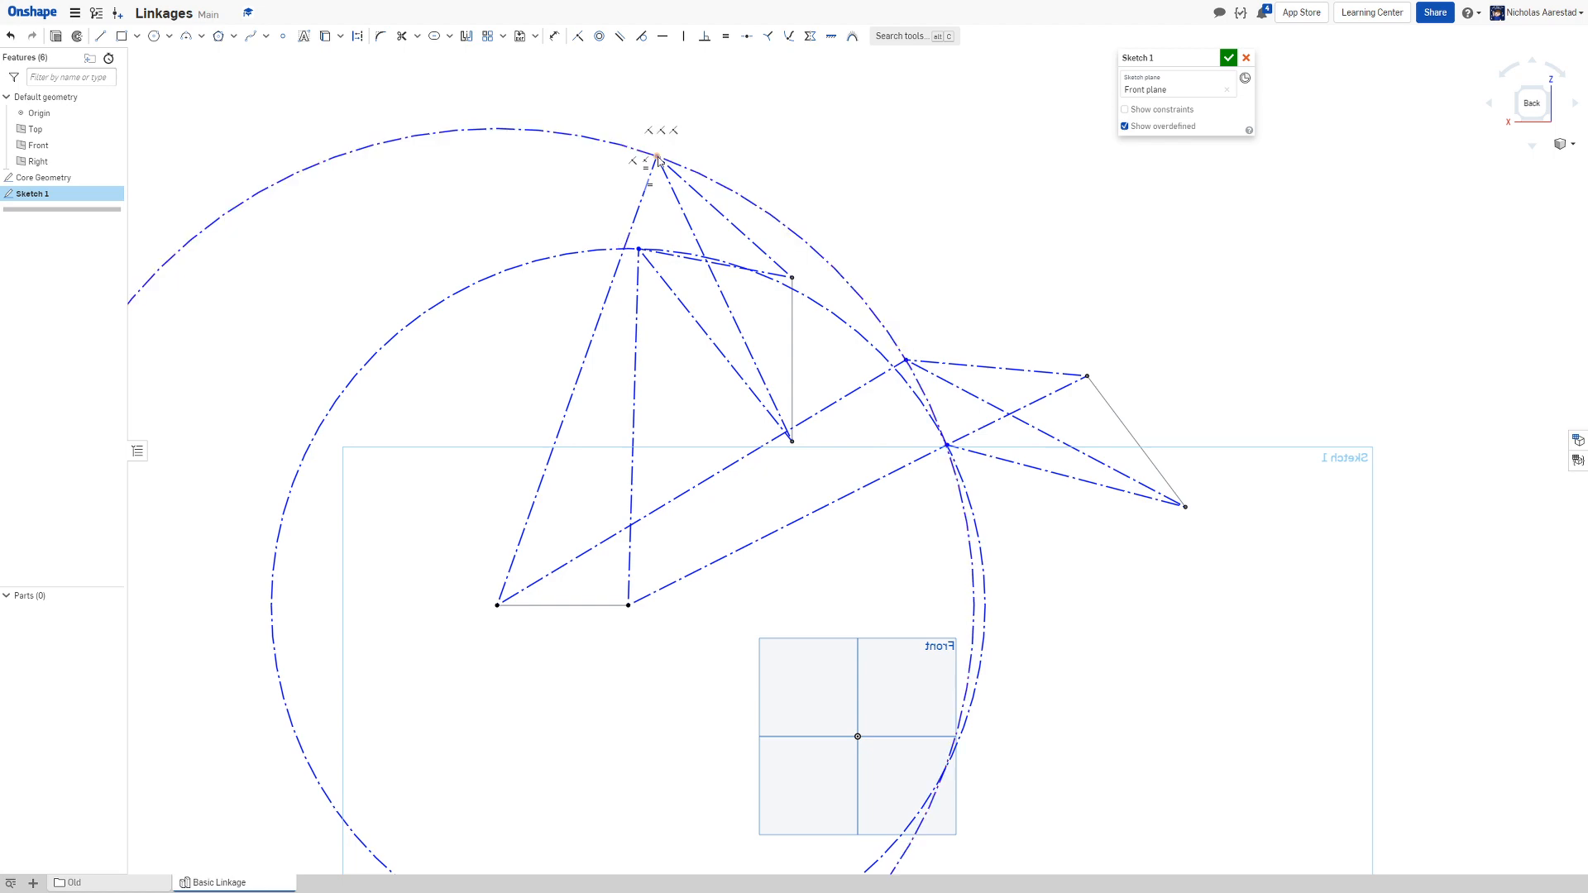
Move the larger circle's joint beside the vertical line to fine-tune the link geometry
drag(657, 156, 614, 153)
mouse_move(687, 280)
mouse_down()
mouse_move(728, 285)
mouse_move(709, 284)
mouse_up()
scroll(572, 147, down, 3)
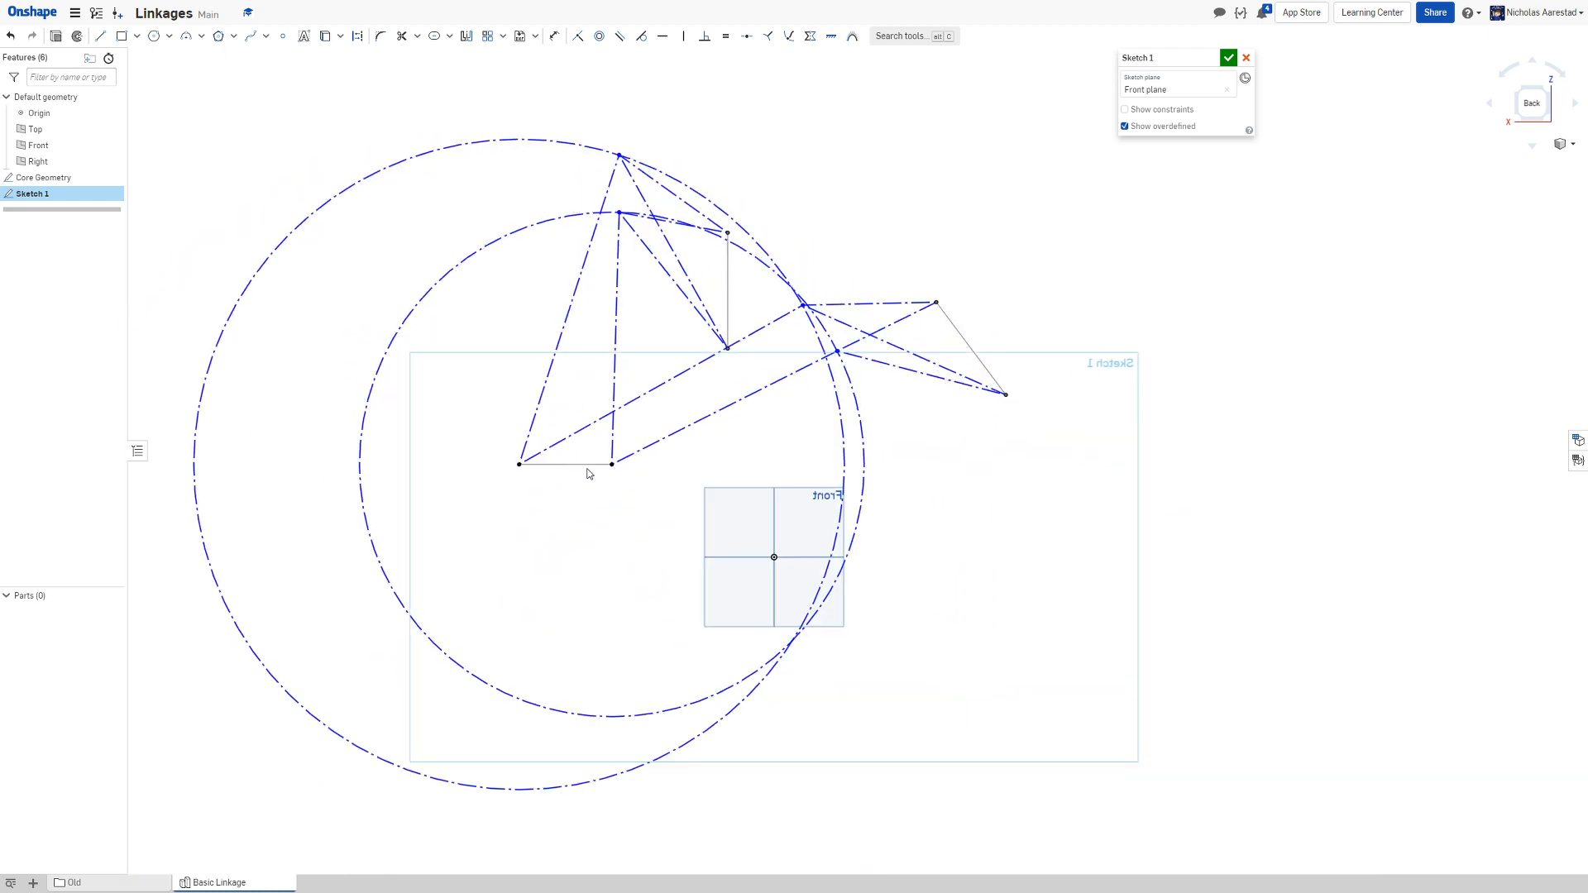
scroll(915, 324, down, 2)
scroll(850, 277, up, 4)
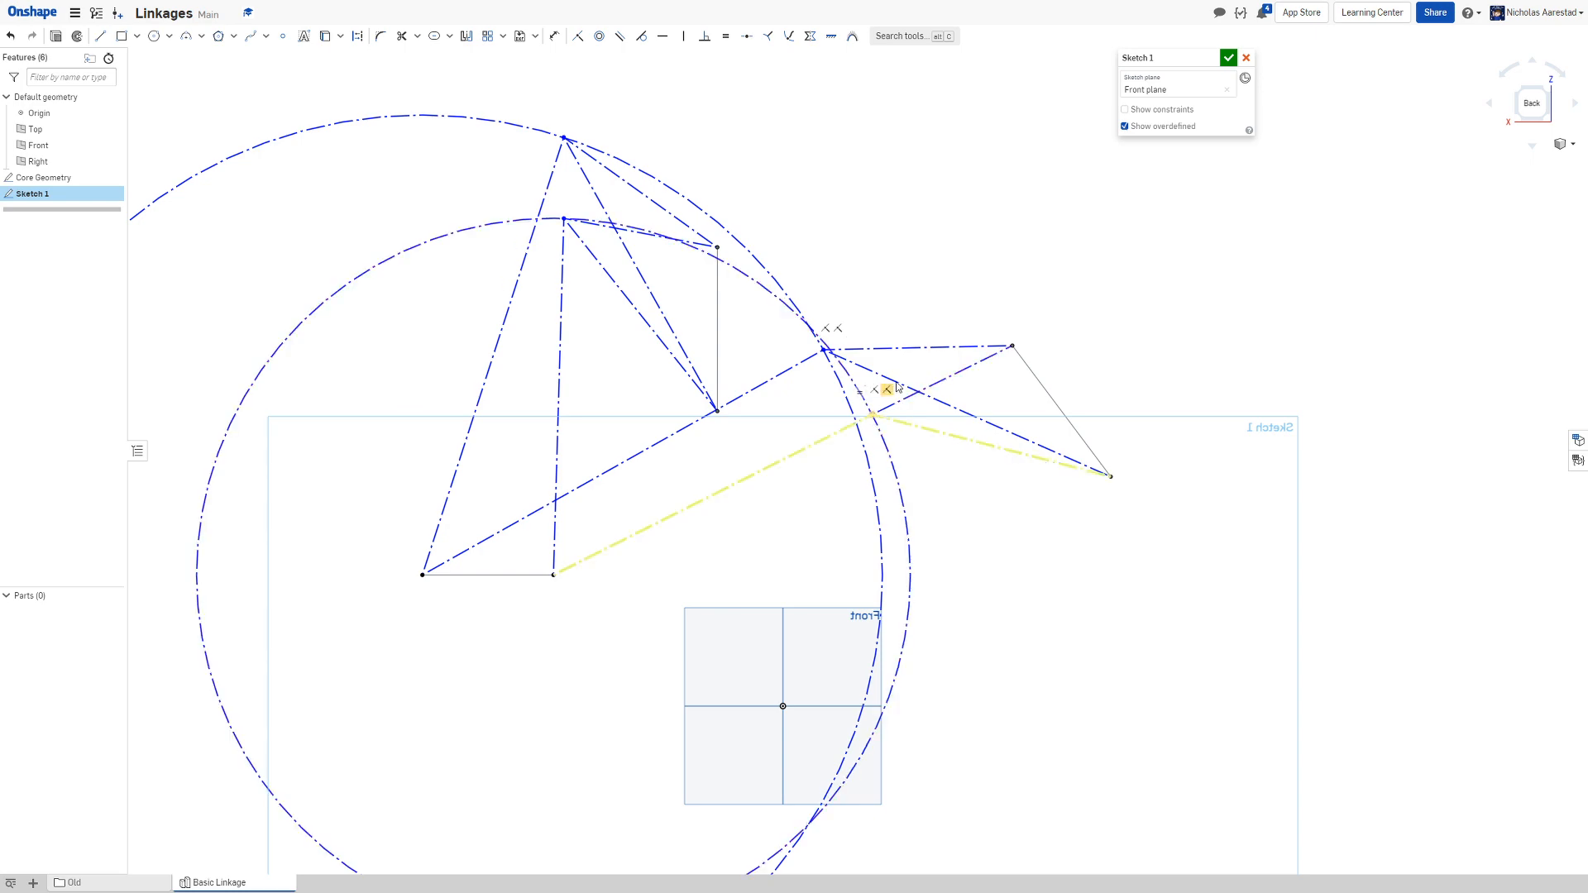
Adjust the larger circle's joint beside the diagonal line slightly
scroll(898, 385, down, 4)
scroll(759, 333, up, 6)
scroll(758, 332, down, 5)
scroll(757, 331, up, 4)
scroll(621, 253, down, 3)
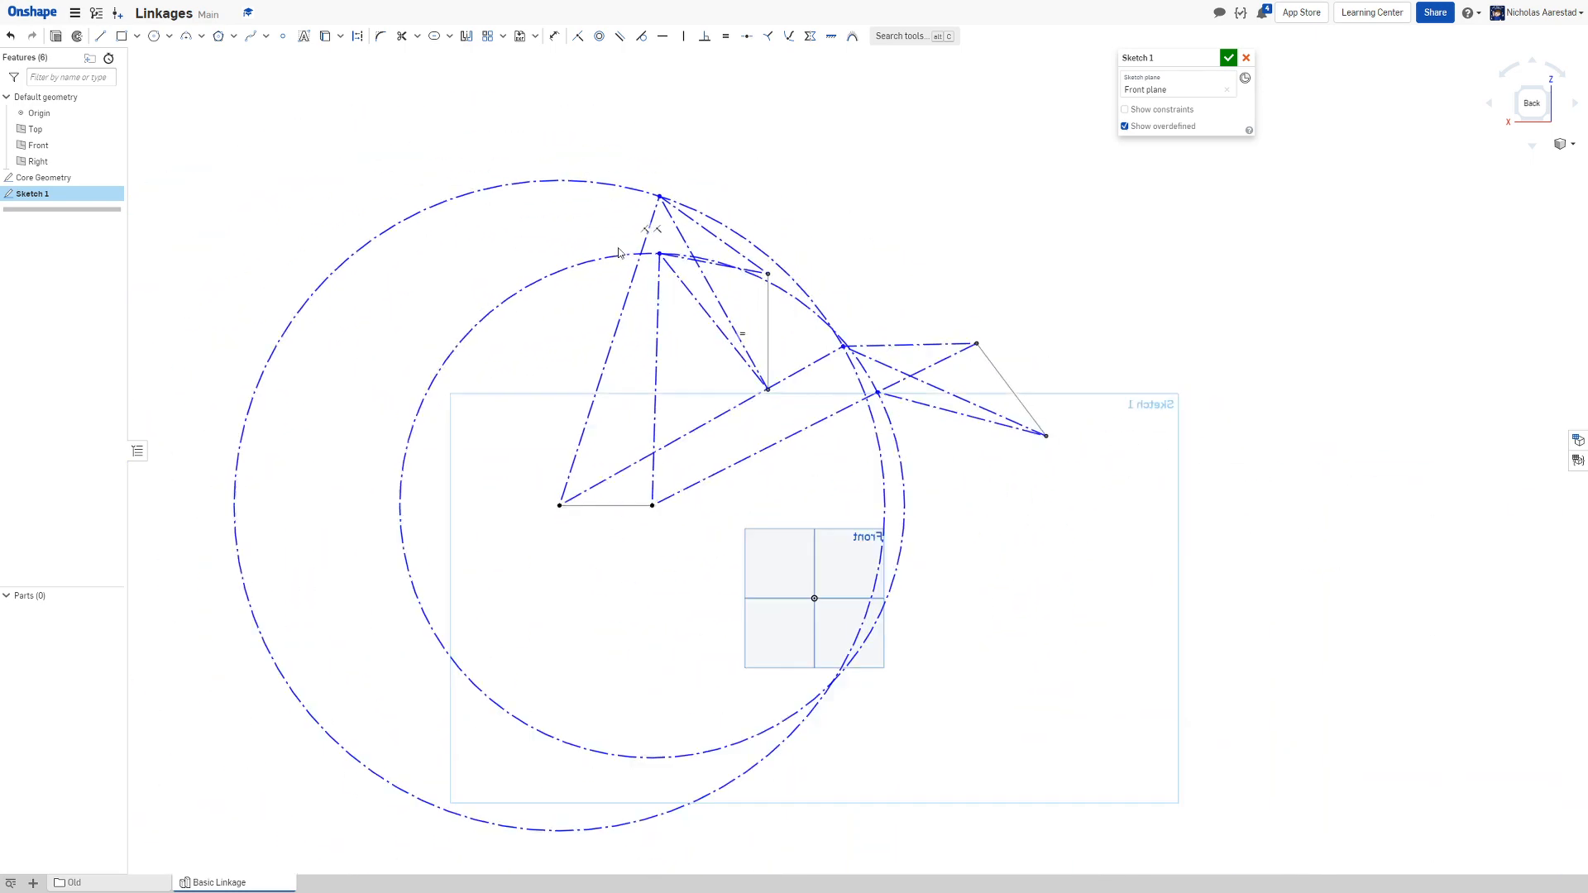
scroll(755, 267, up, 3)
mouse_move(901, 402)
mouse_down()
mouse_move(847, 443)
mouse_move(930, 323)
mouse_move(865, 394)
mouse_up()
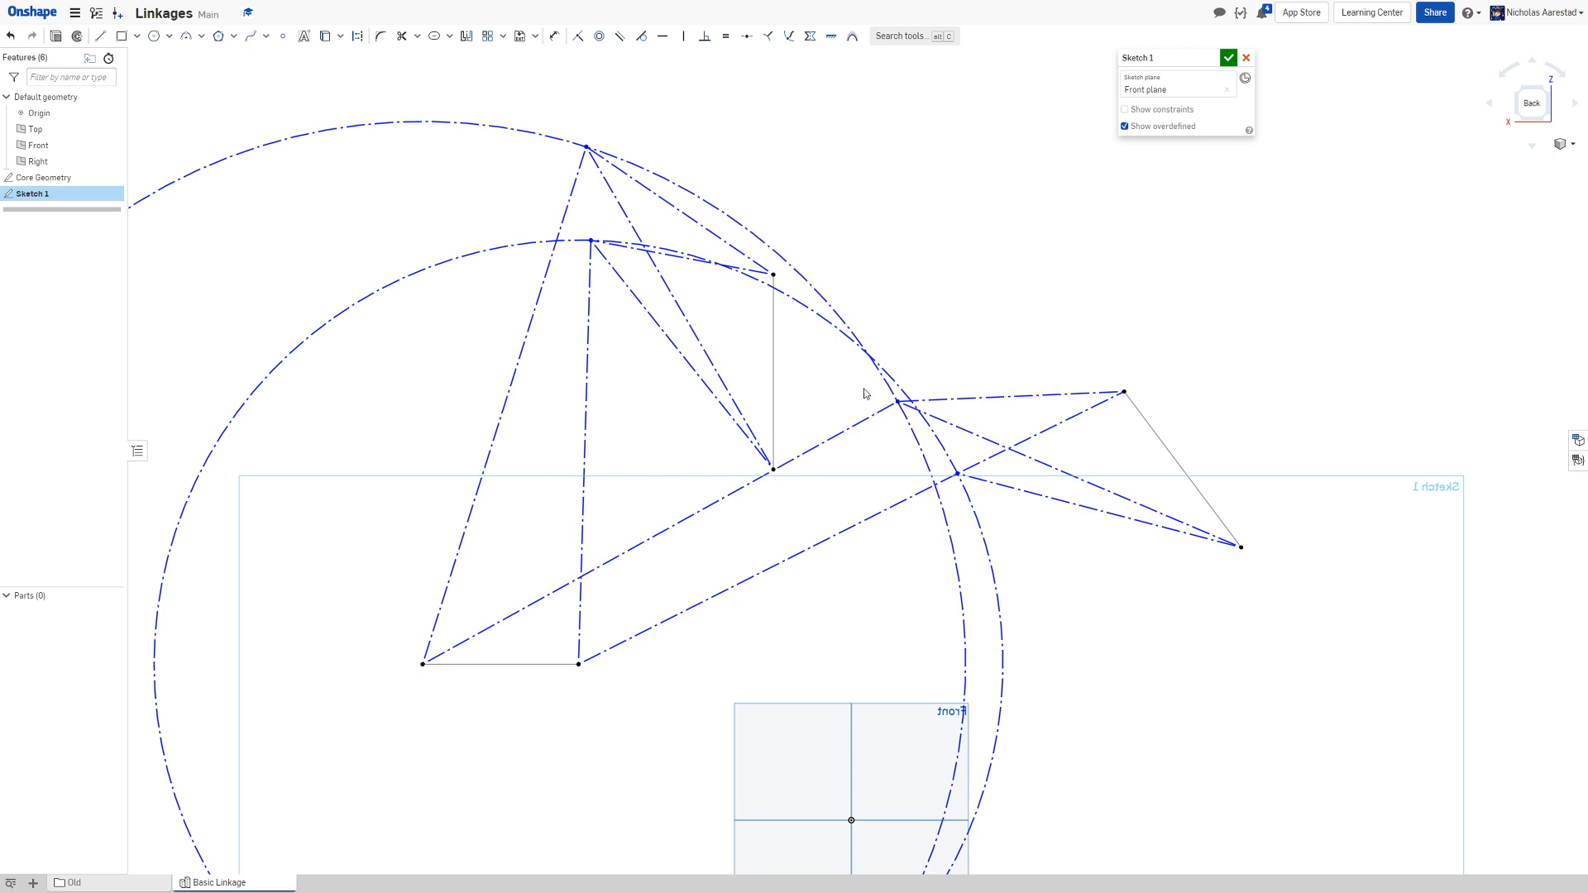
Dimension the vertical distance from the origin to the smaller circle's joint near the diagonal line and set it to 9 in
scroll(865, 395, down, 4)
key(d)
scroll(847, 386, up, 2)
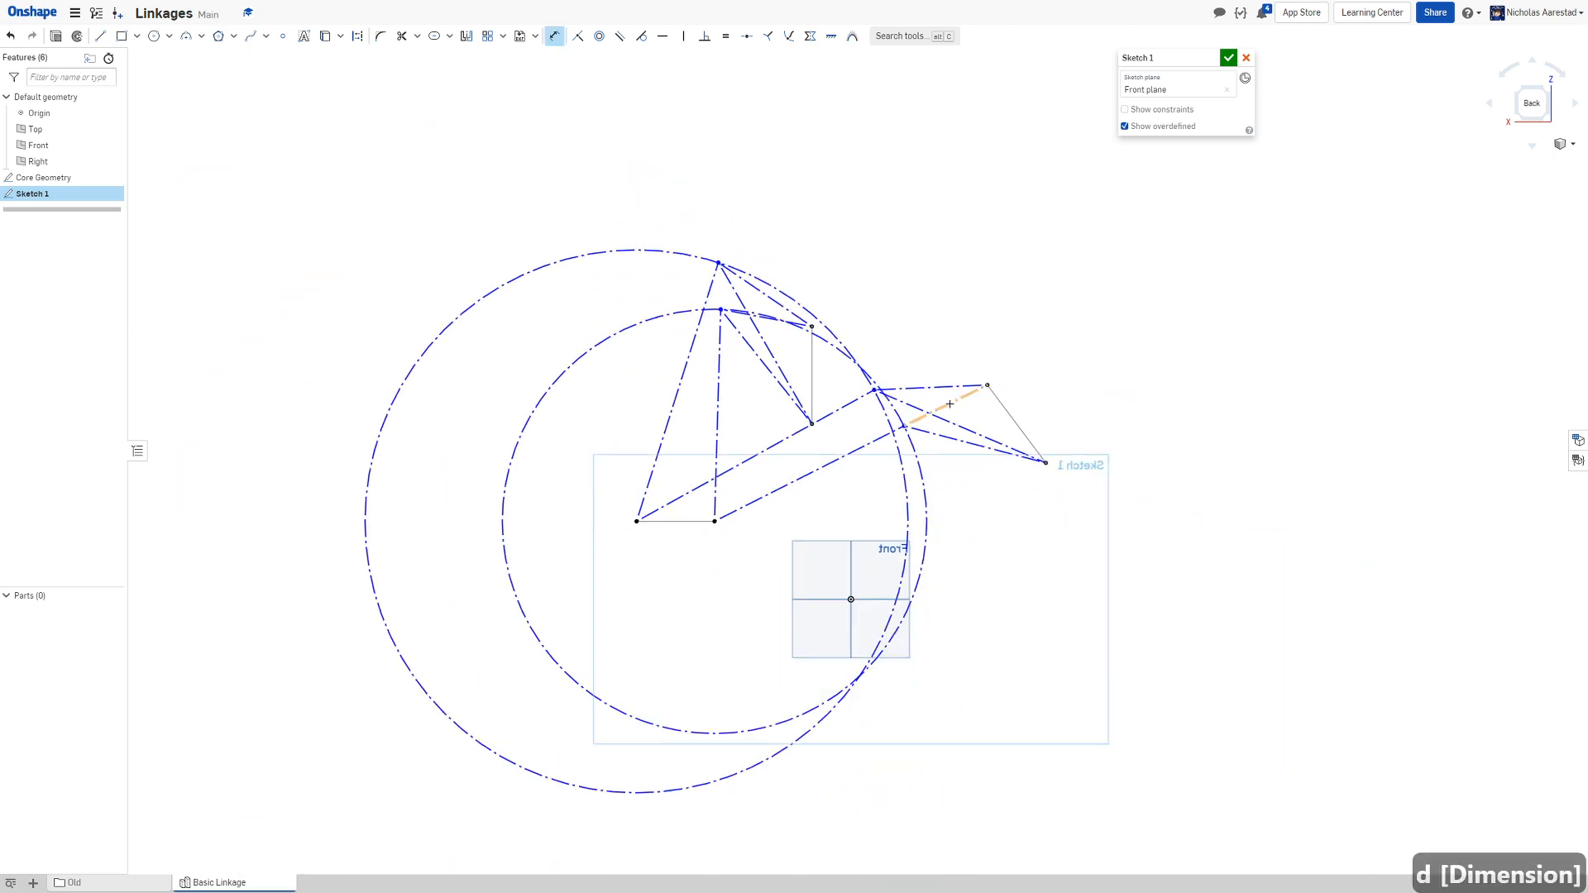
scroll(949, 403, up, 1)
key(d)
key(d)
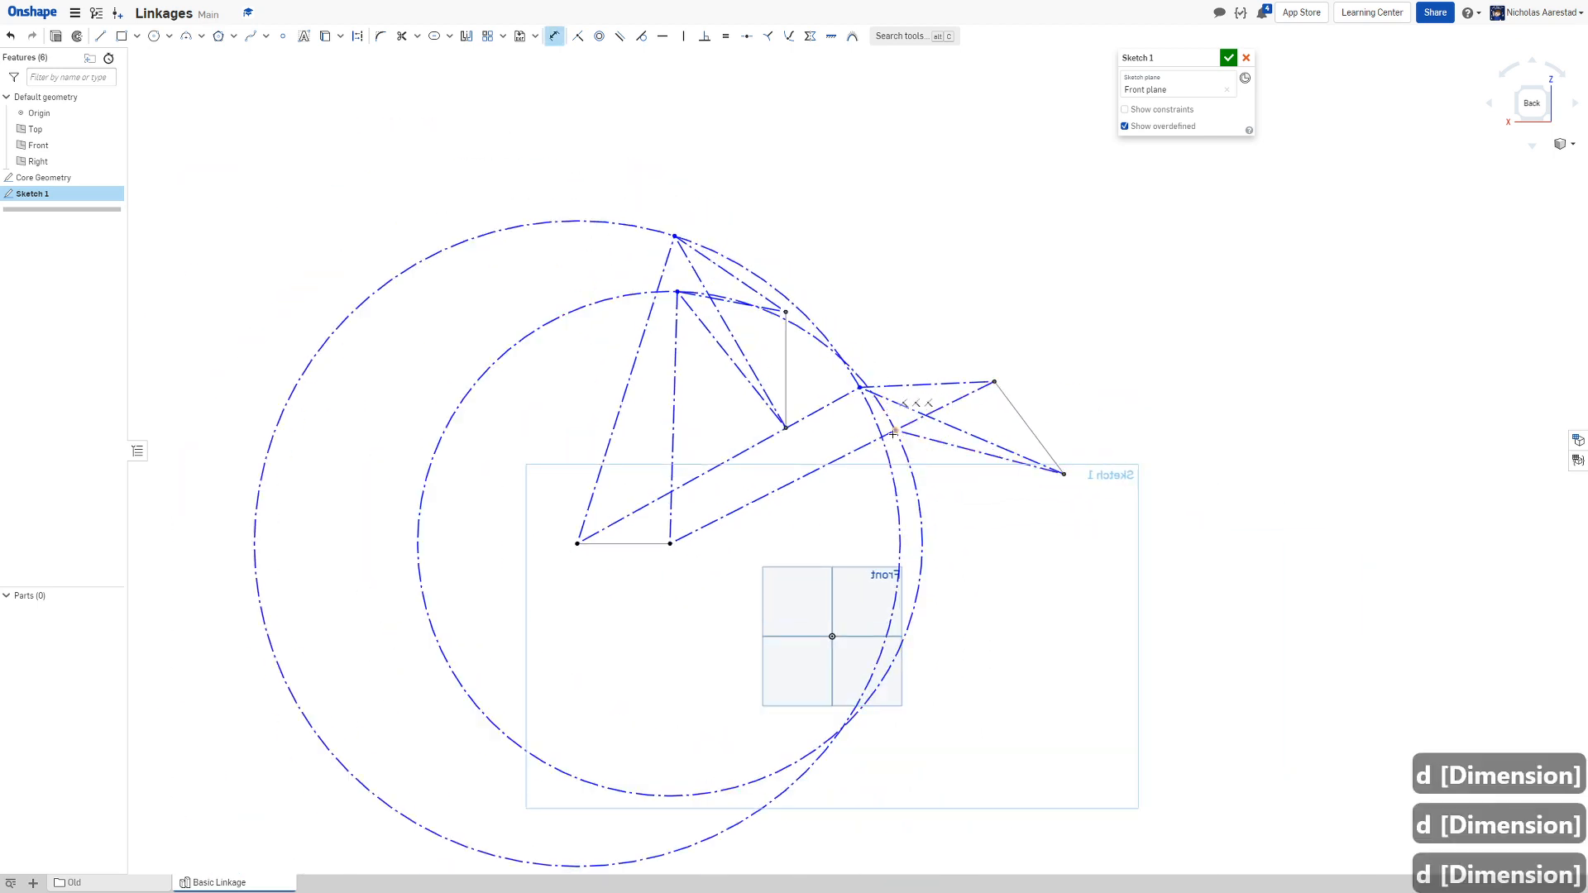
click(895, 431)
click(832, 636)
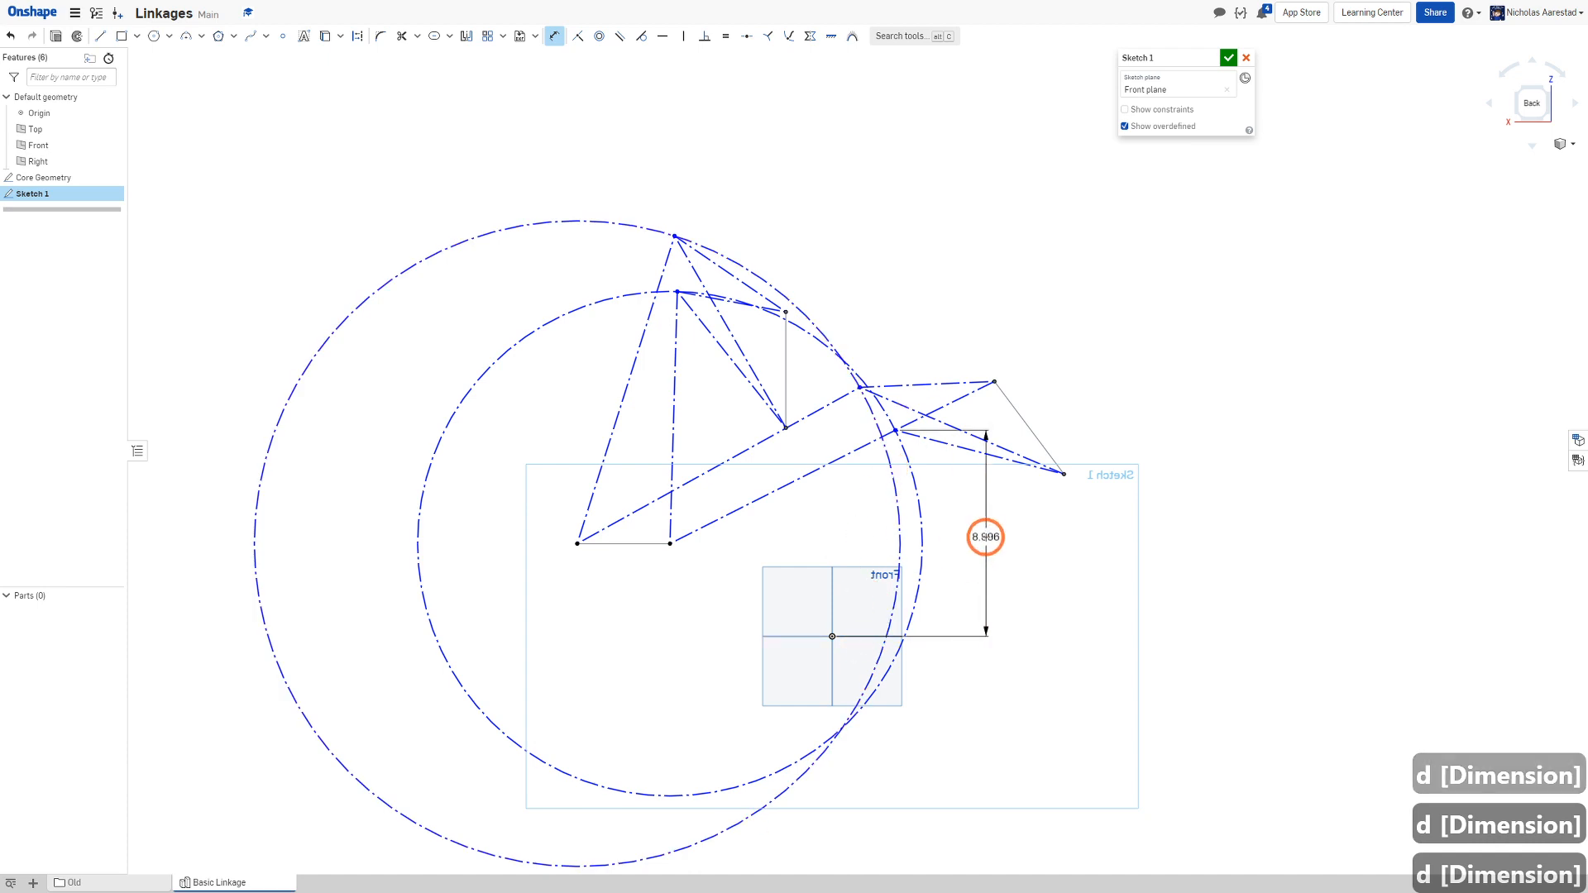
click(978, 537)
click(1080, 628)
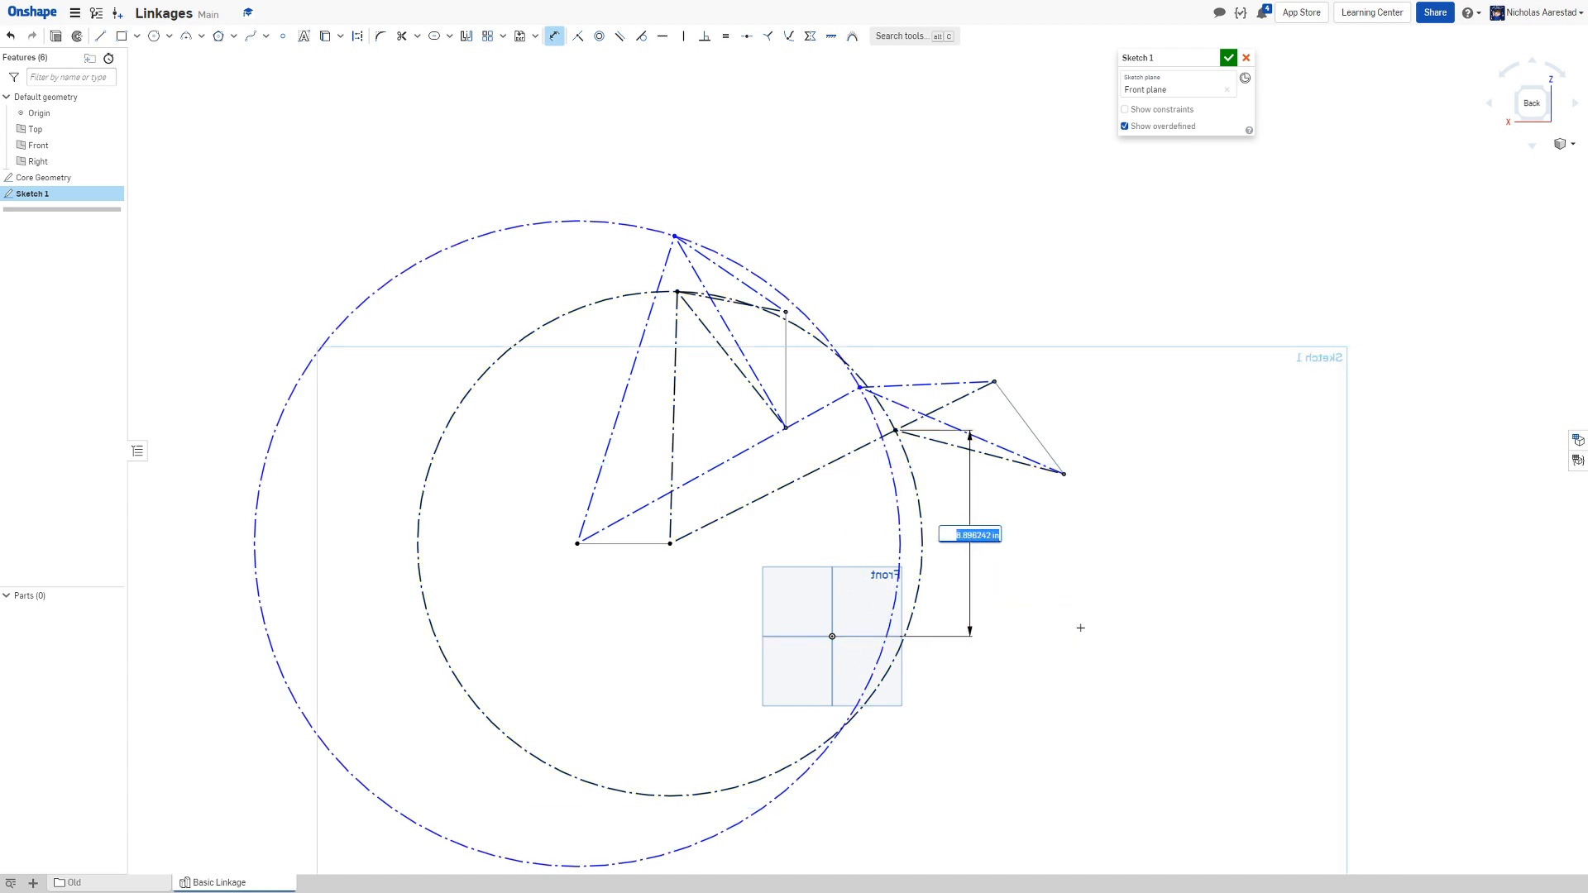
key(Return)
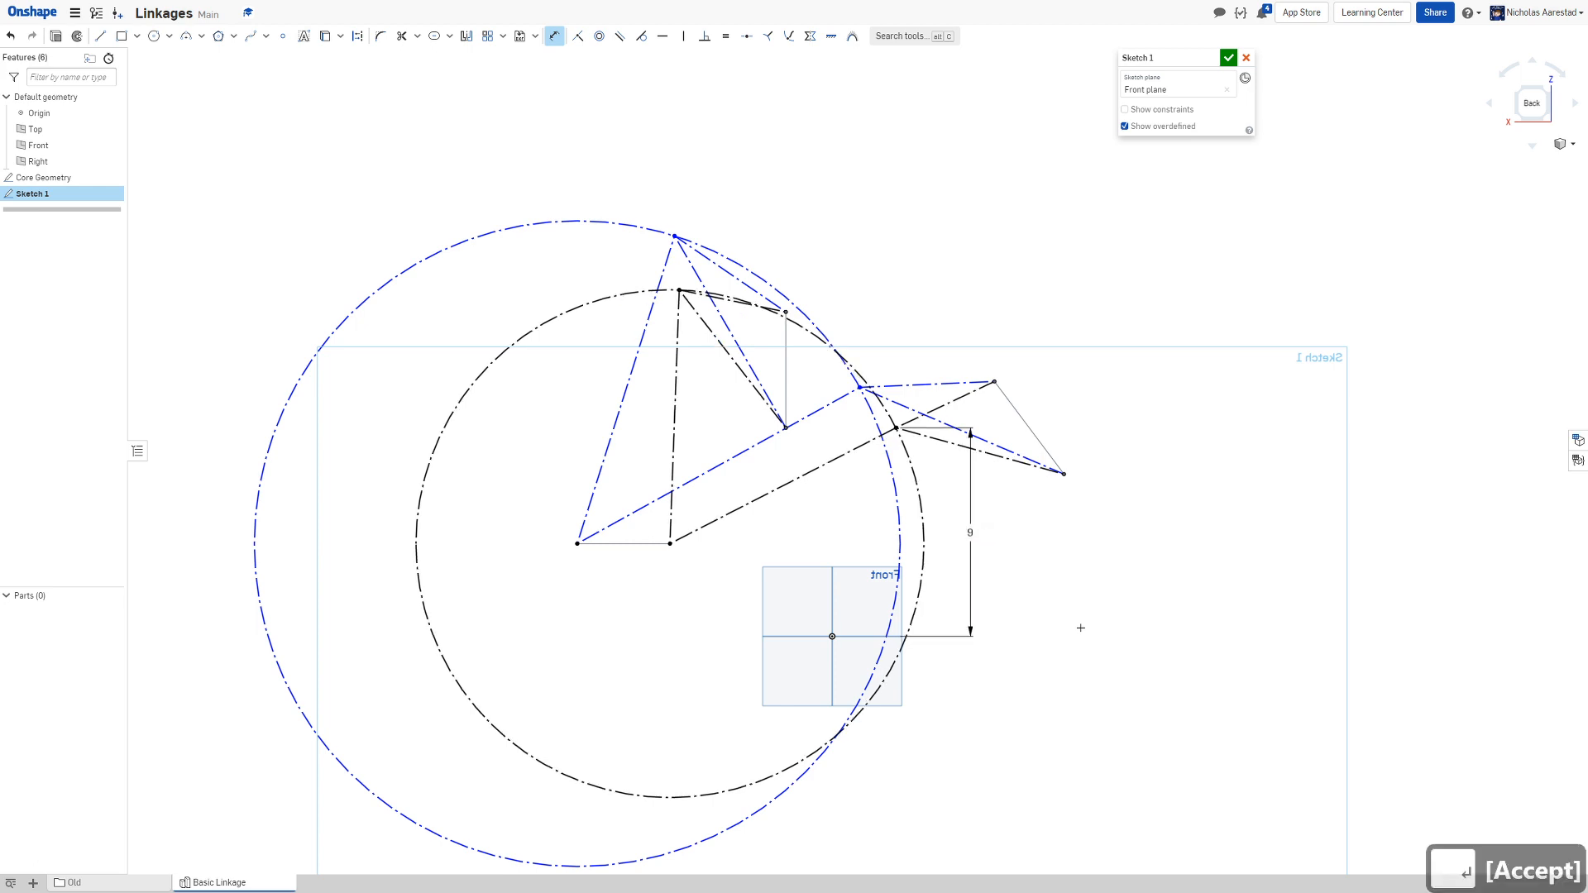
Dimension the vertical distance from the origin's horizontal plane to the larger circle's joint near the diagonal line and set it to 11 in
key(d)
key(d)
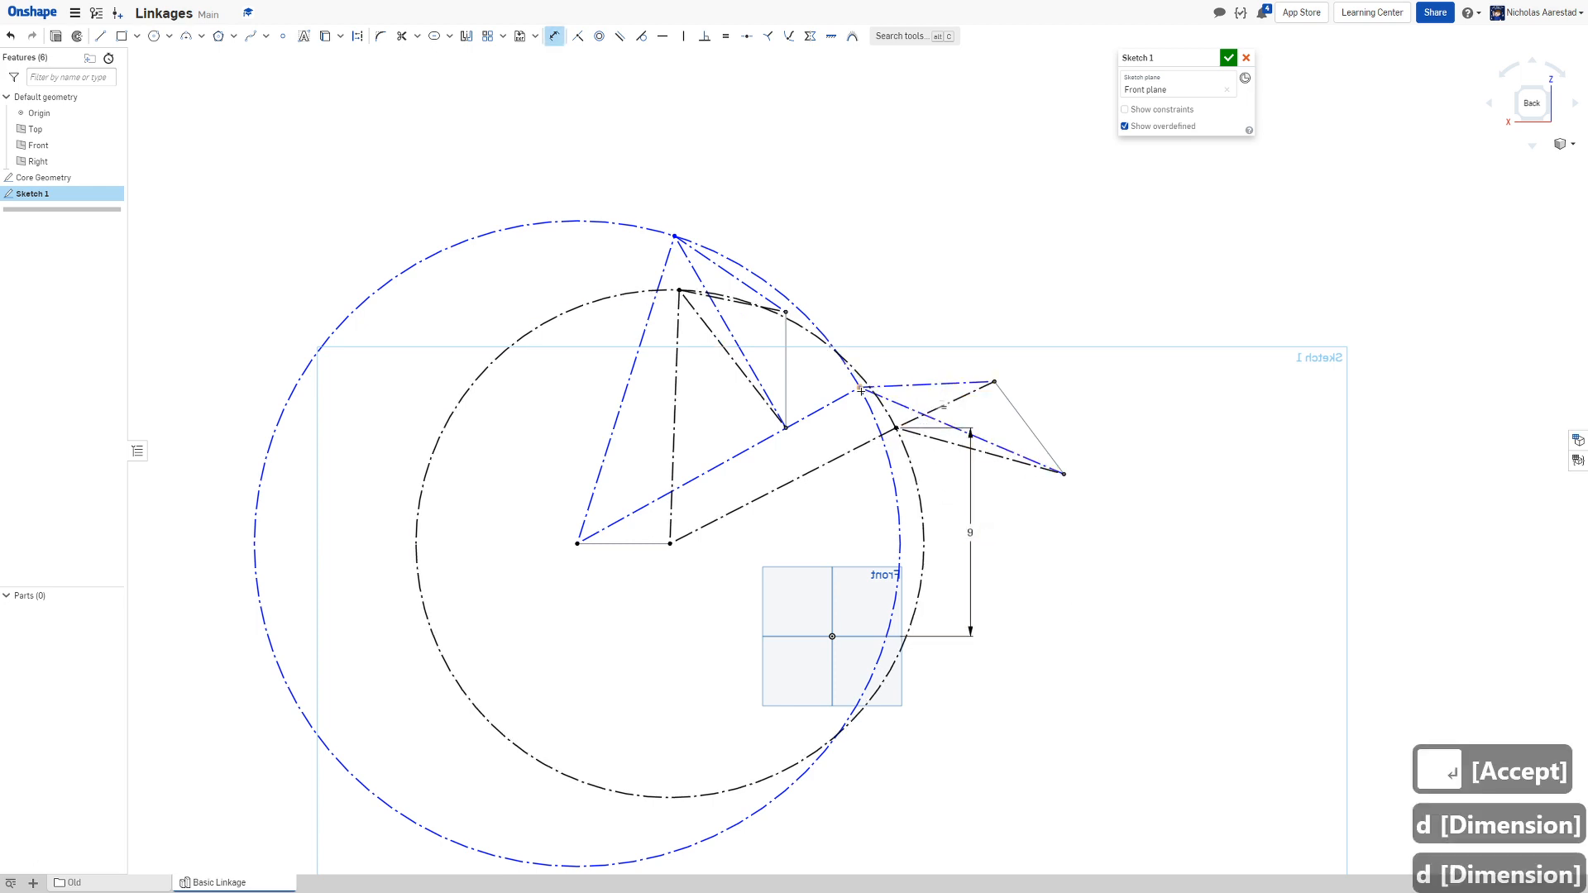
click(861, 390)
click(854, 634)
click(850, 536)
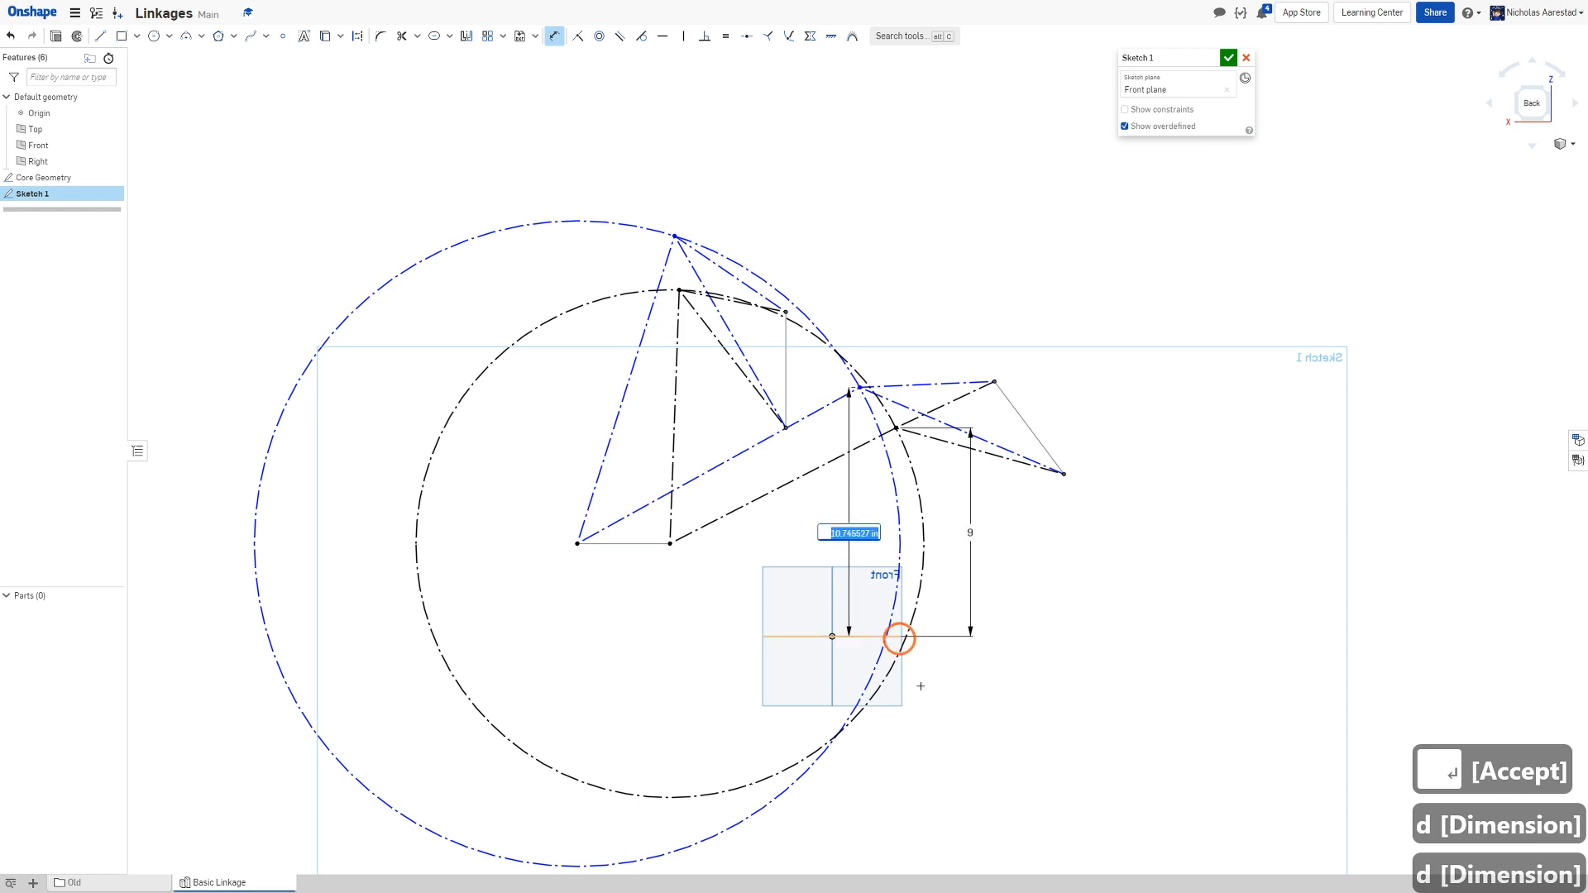
key(Return)
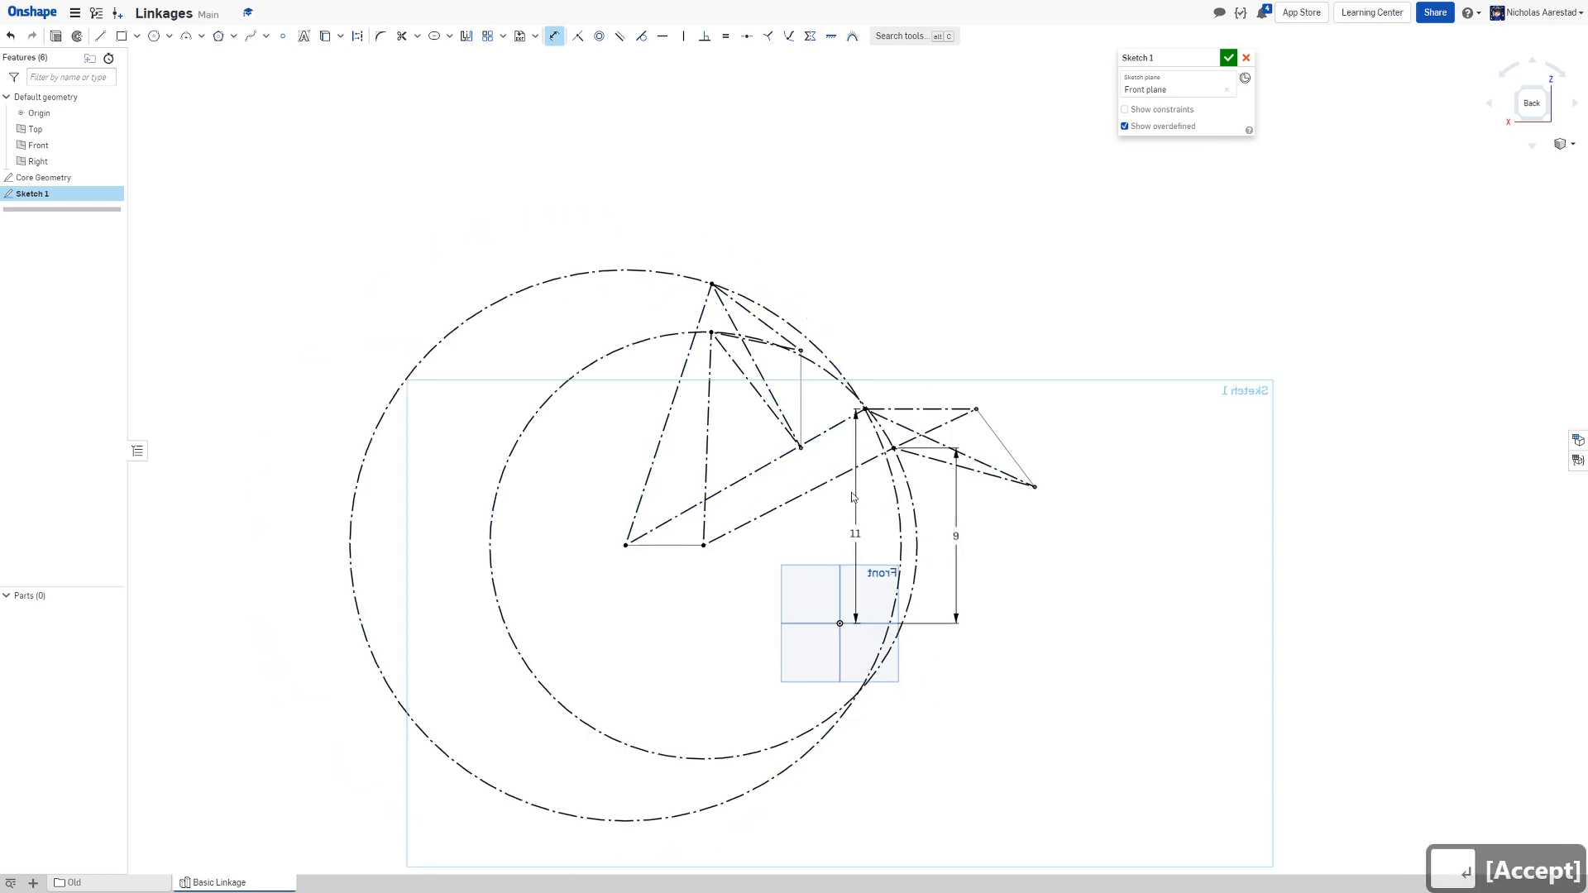
Examine the link lines and joints around both pivot circles from close up and from a distance
scroll(900, 439, up, 5)
scroll(900, 439, down, 6)
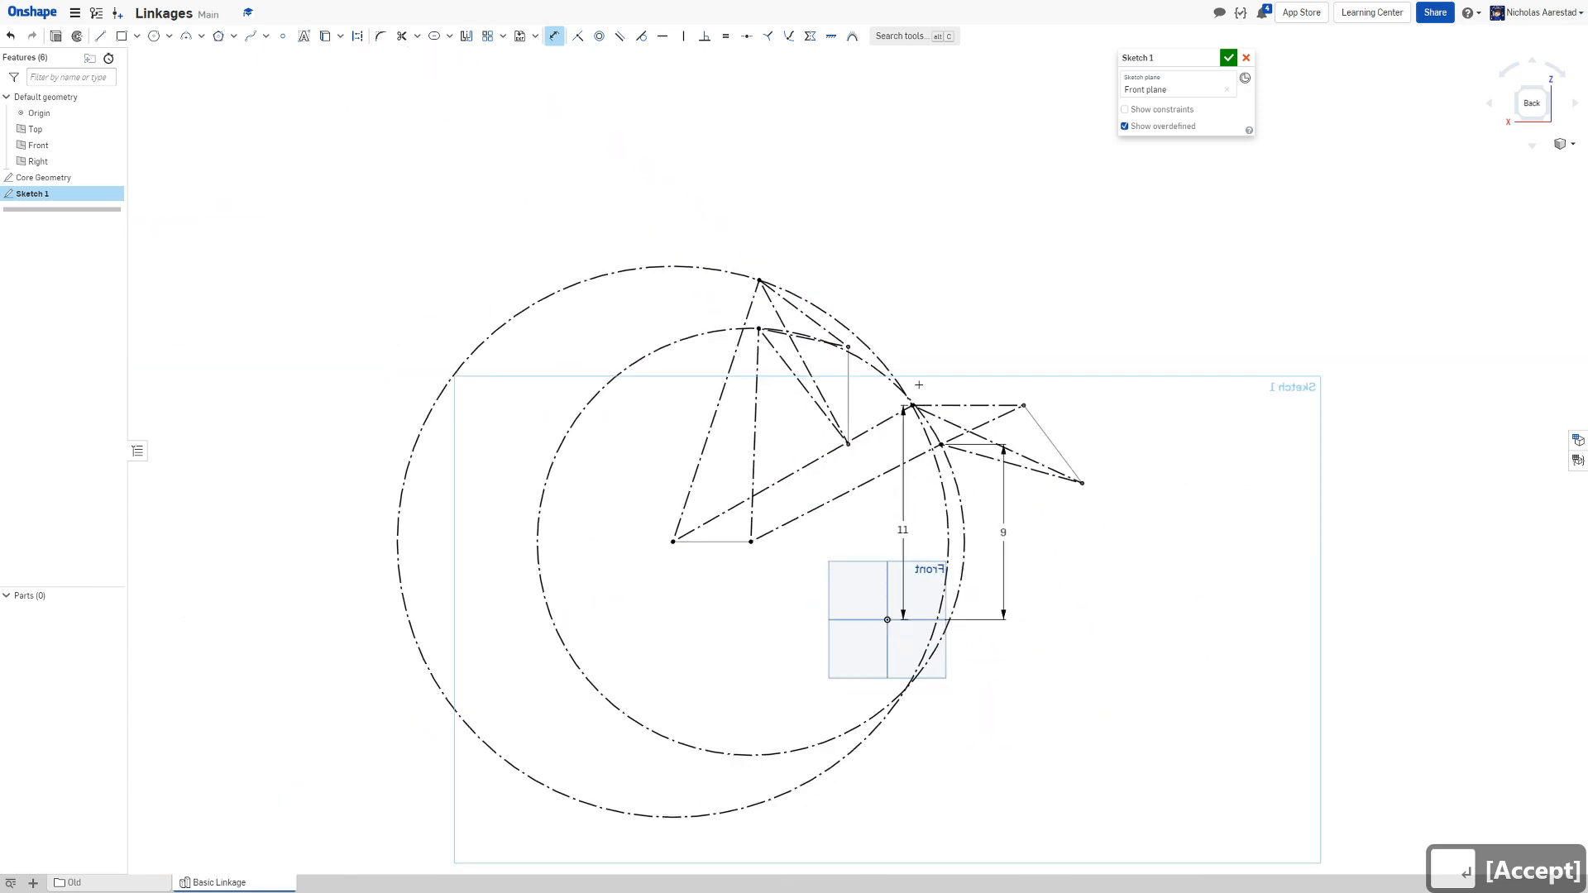
scroll(870, 339, up, 5)
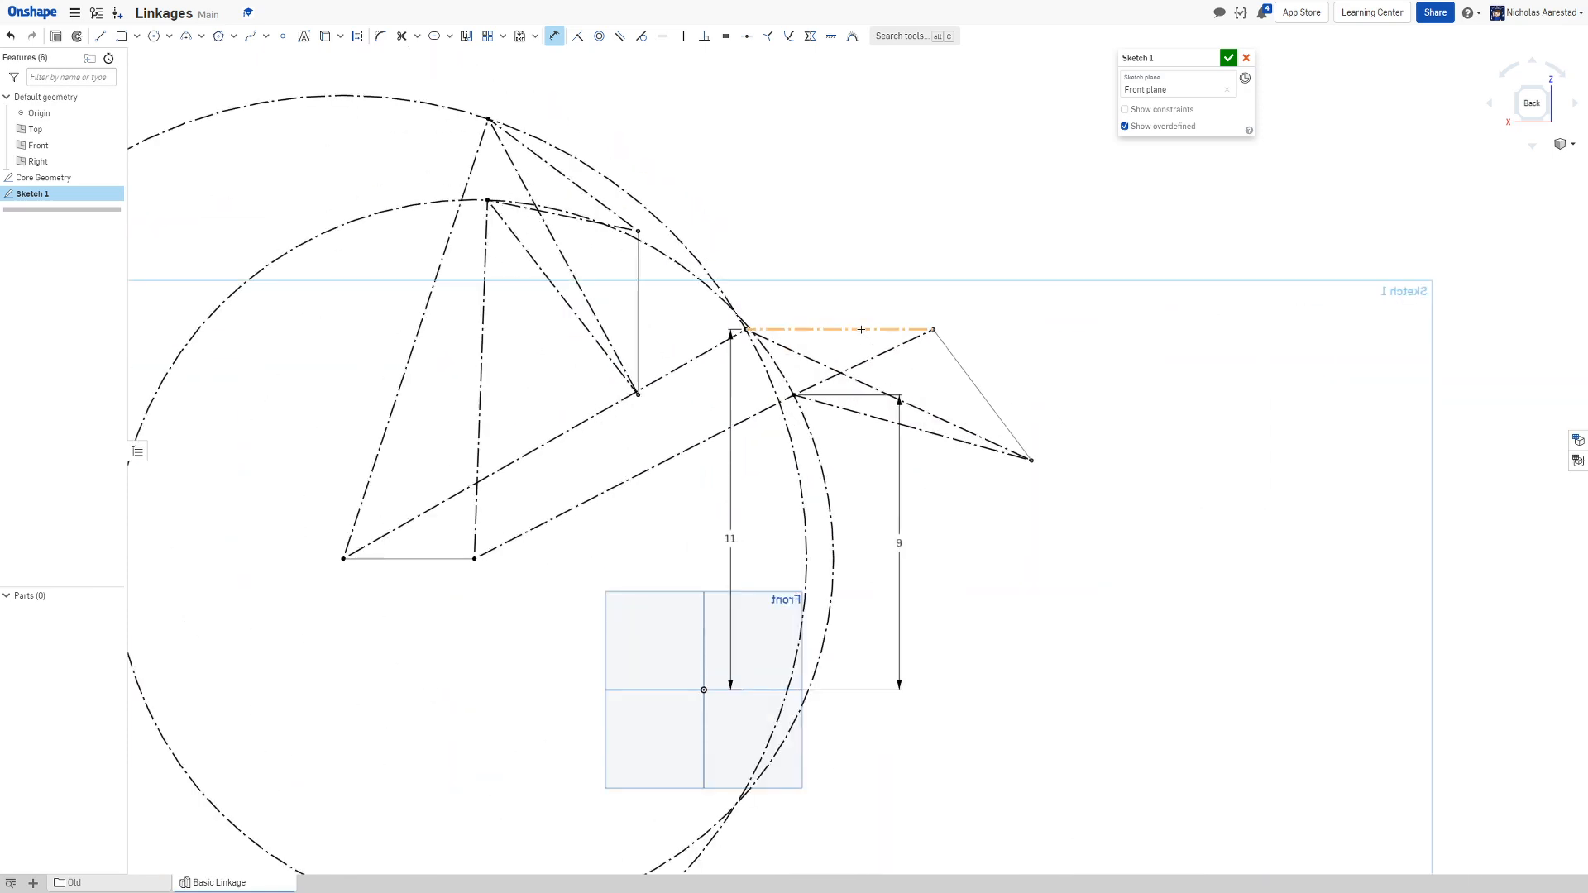
scroll(875, 371, down, 2)
scroll(718, 336, up, 3)
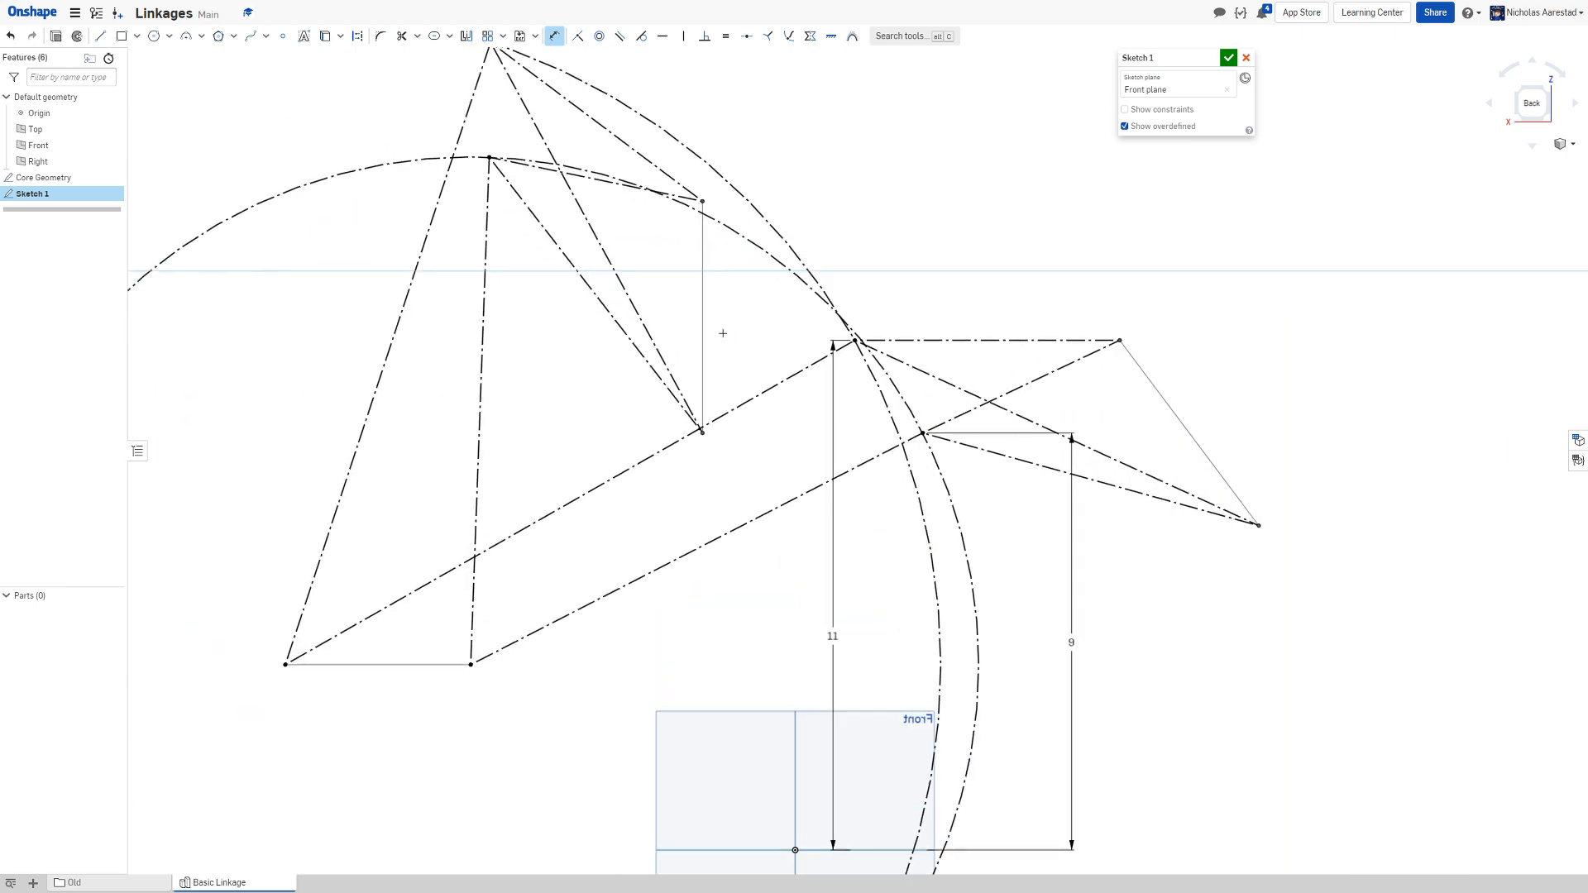
scroll(724, 327, down, 2)
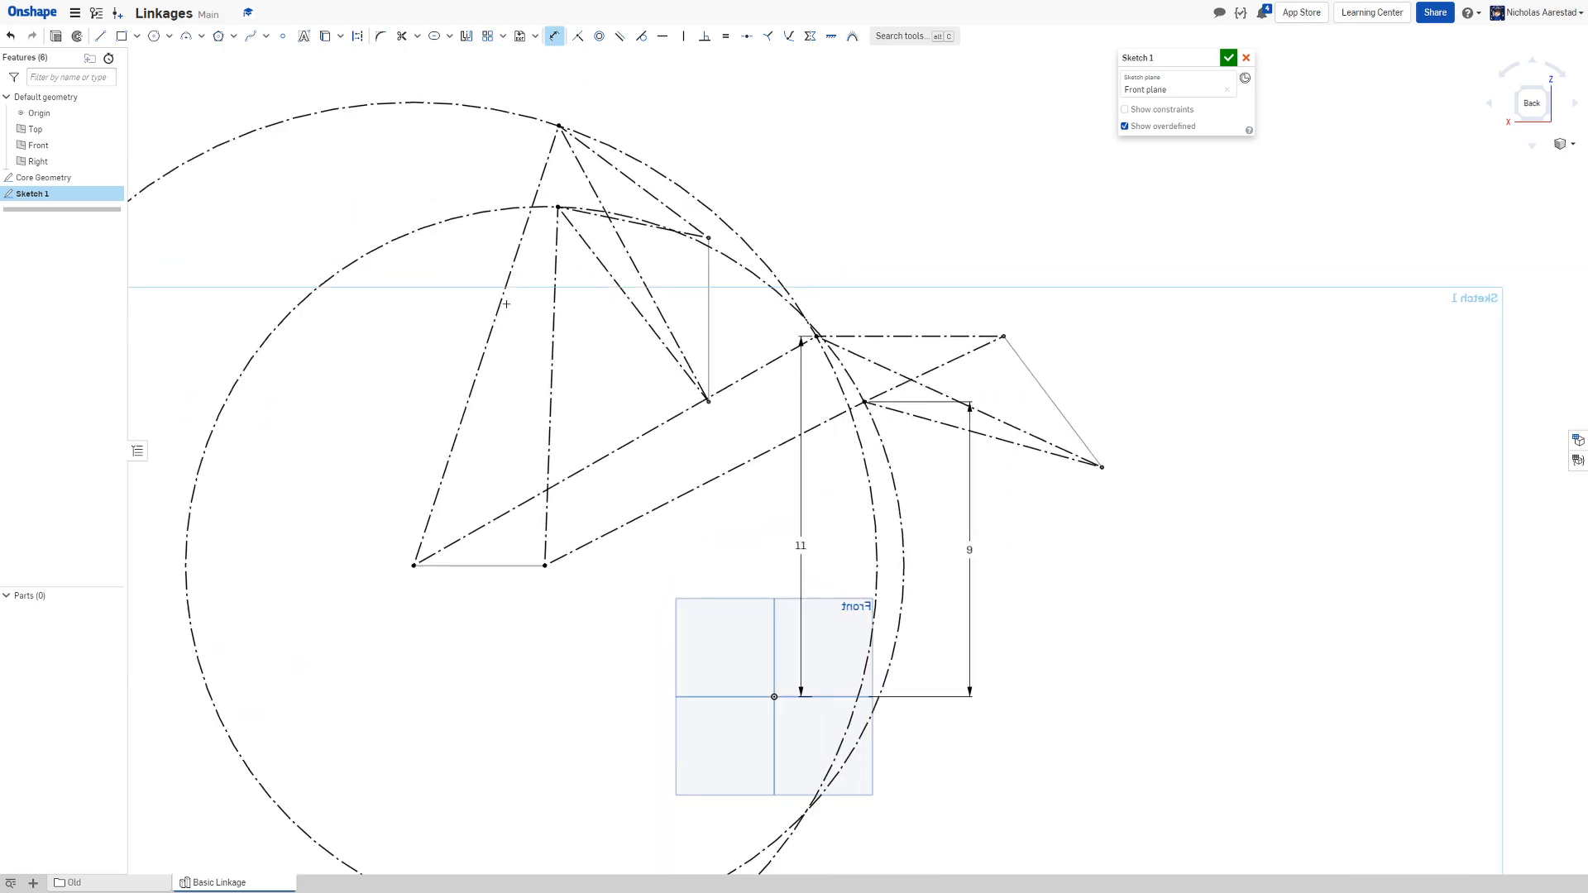
scroll(690, 315, down, 2)
scroll(588, 244, up, 1)
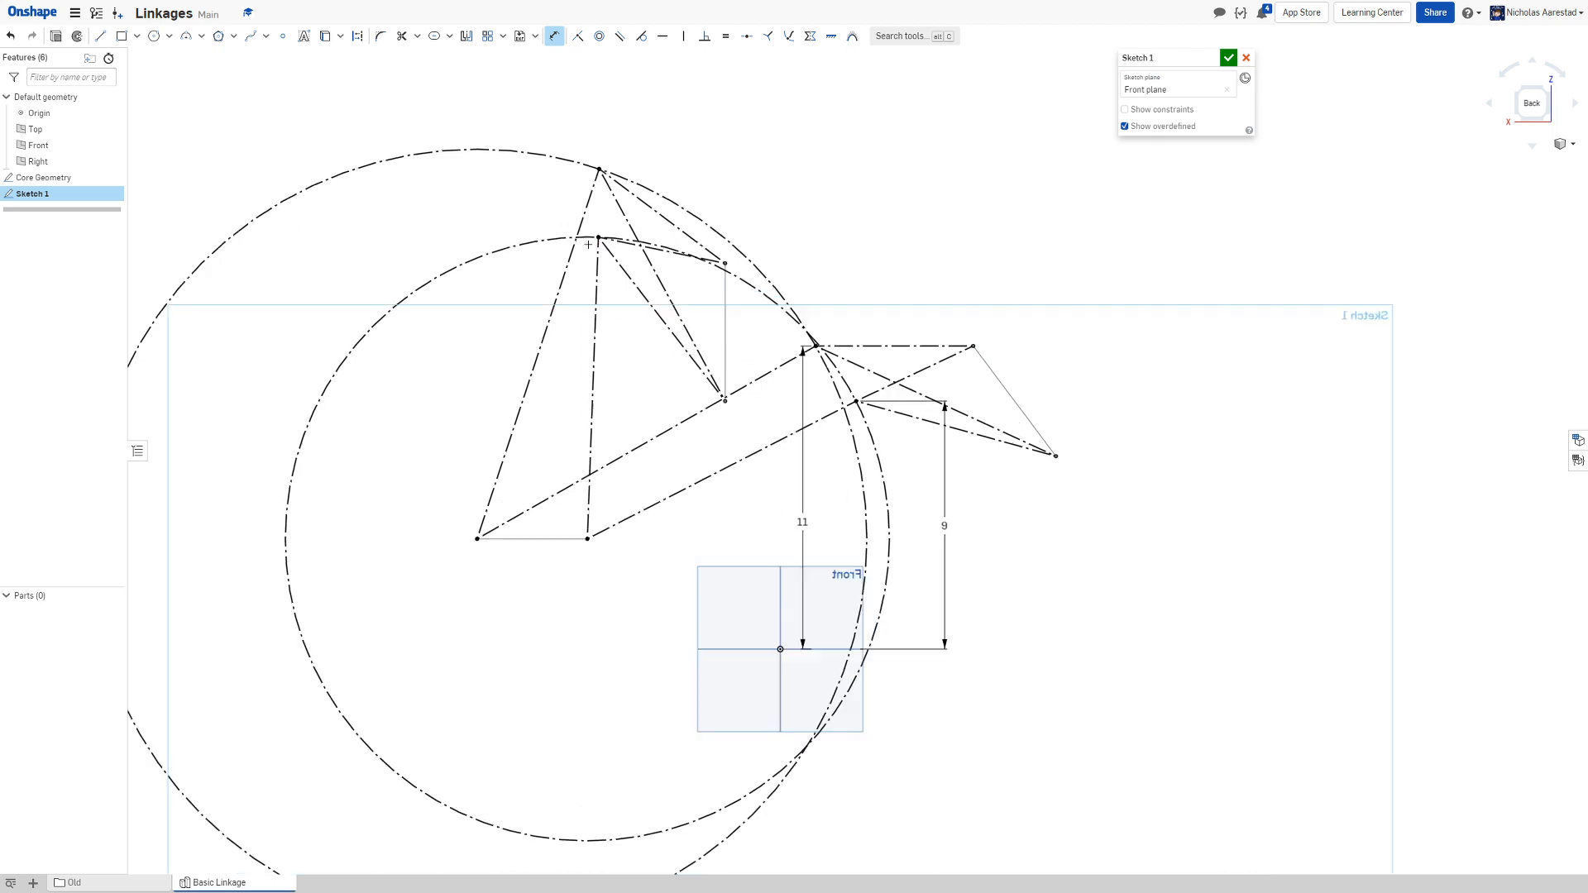
scroll(569, 237, down, 1)
scroll(569, 237, up, 1)
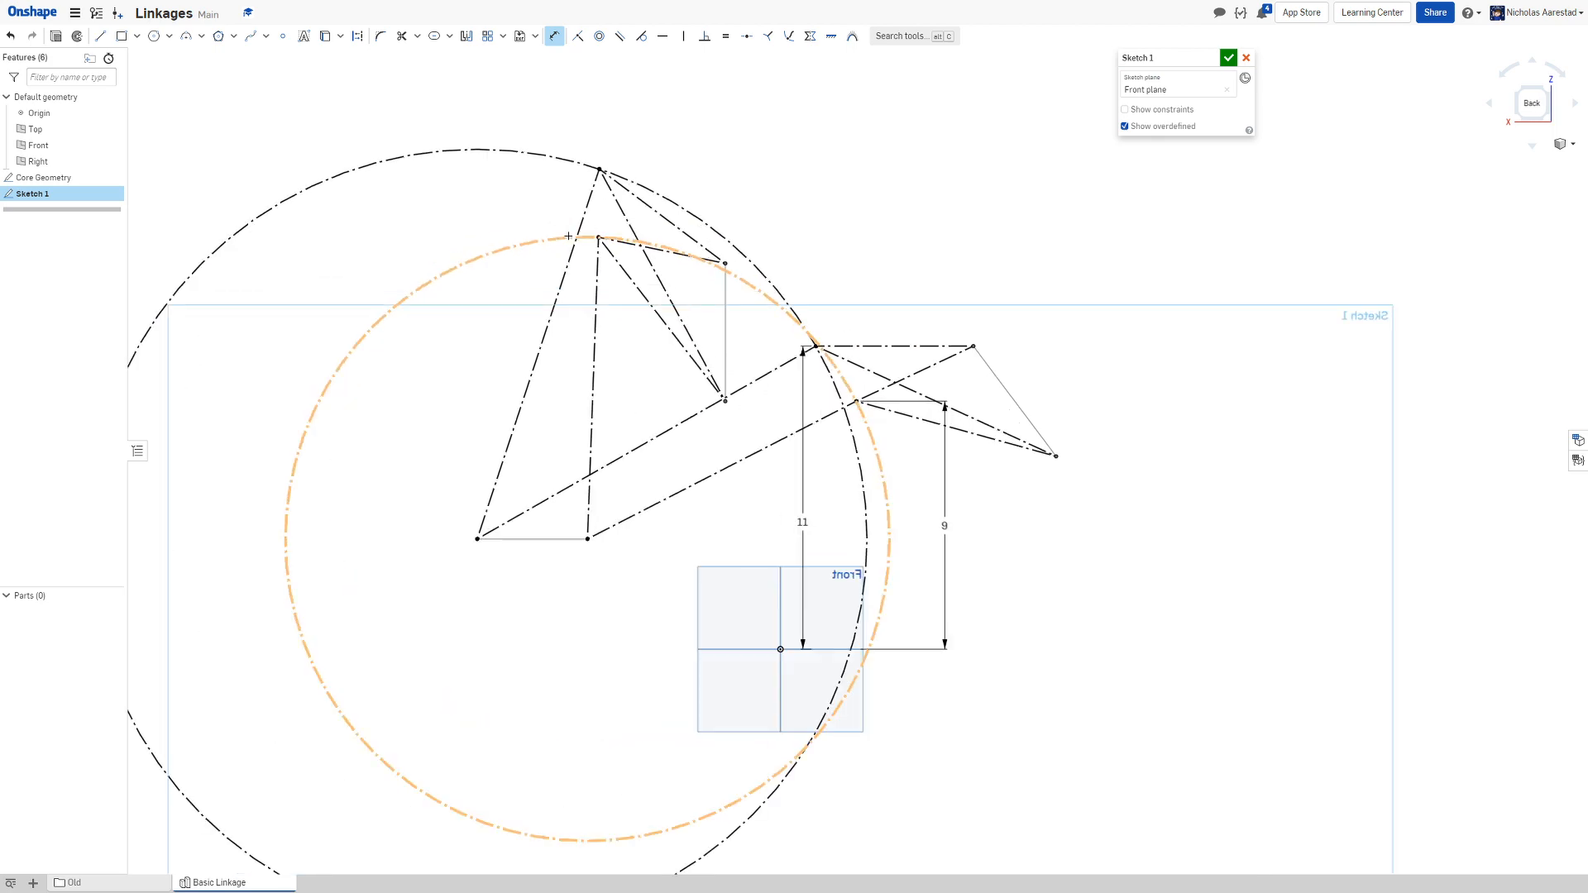
scroll(568, 237, down, 1)
scroll(890, 237, down, 2)
scroll(677, 213, up, 1)
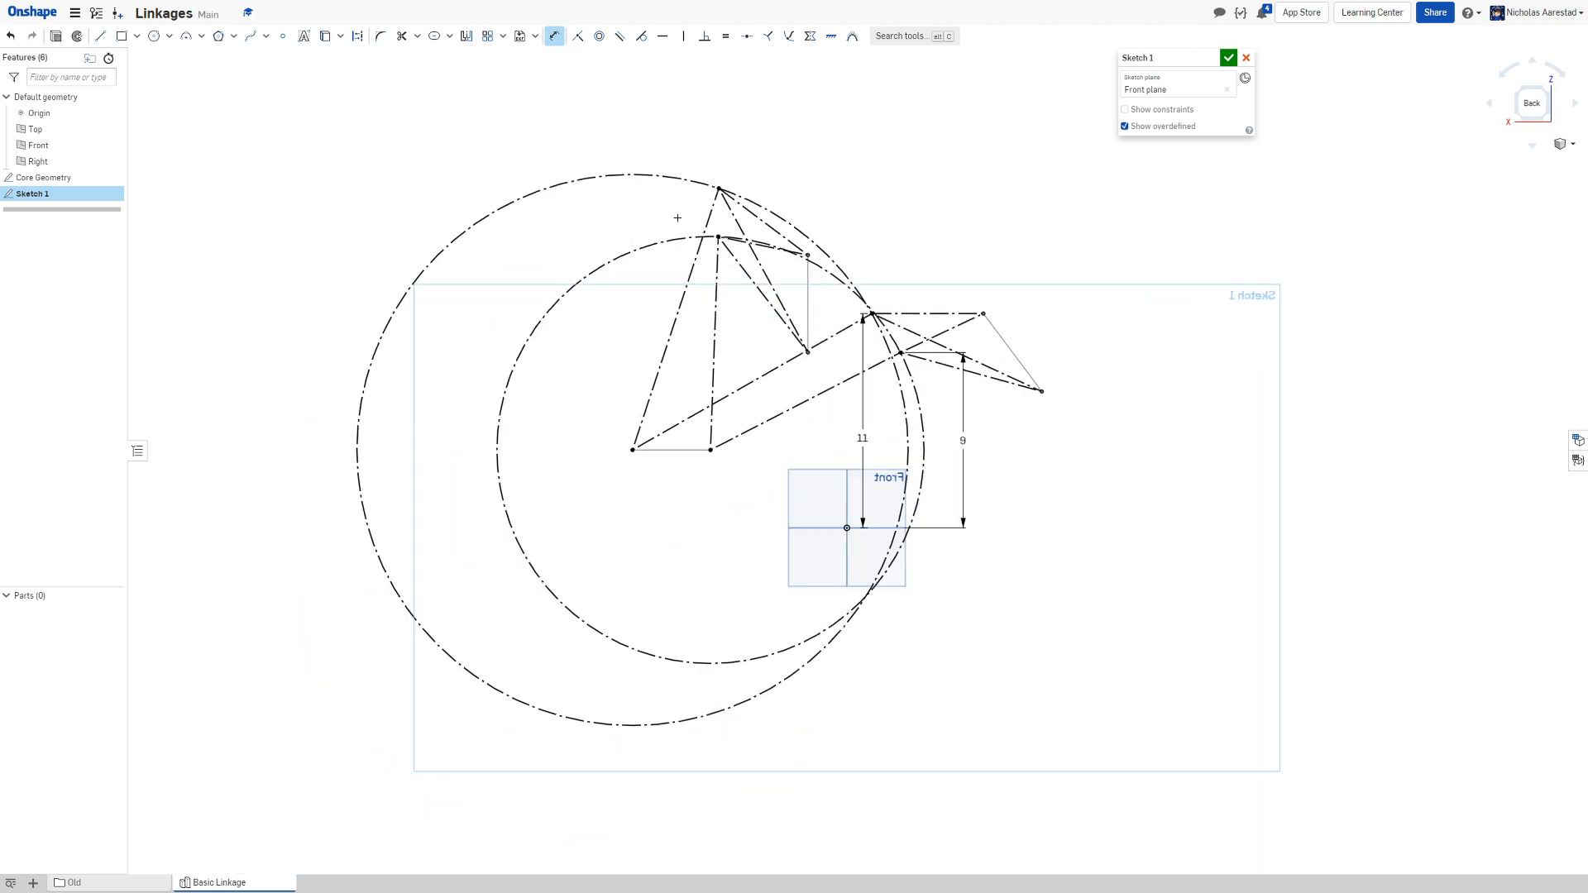
scroll(677, 217, down, 1)
scroll(666, 240, up, 2)
key(Escape)
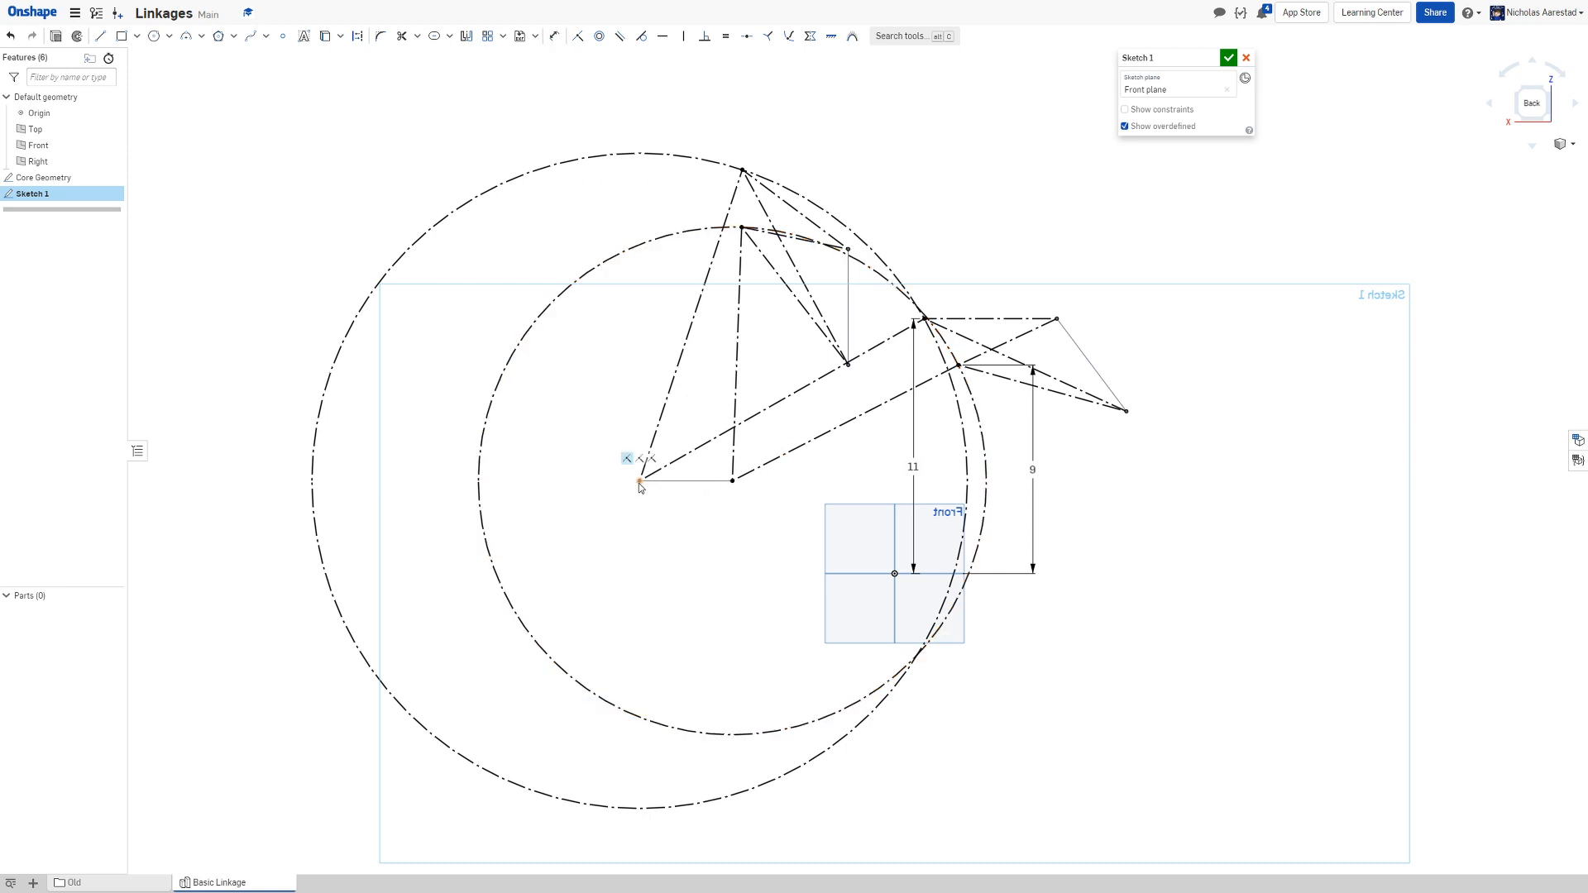
Check the lengths of the two link lines running from the horizontal line's endpoints up to the circles' upper joints
scroll(720, 538, down, 2)
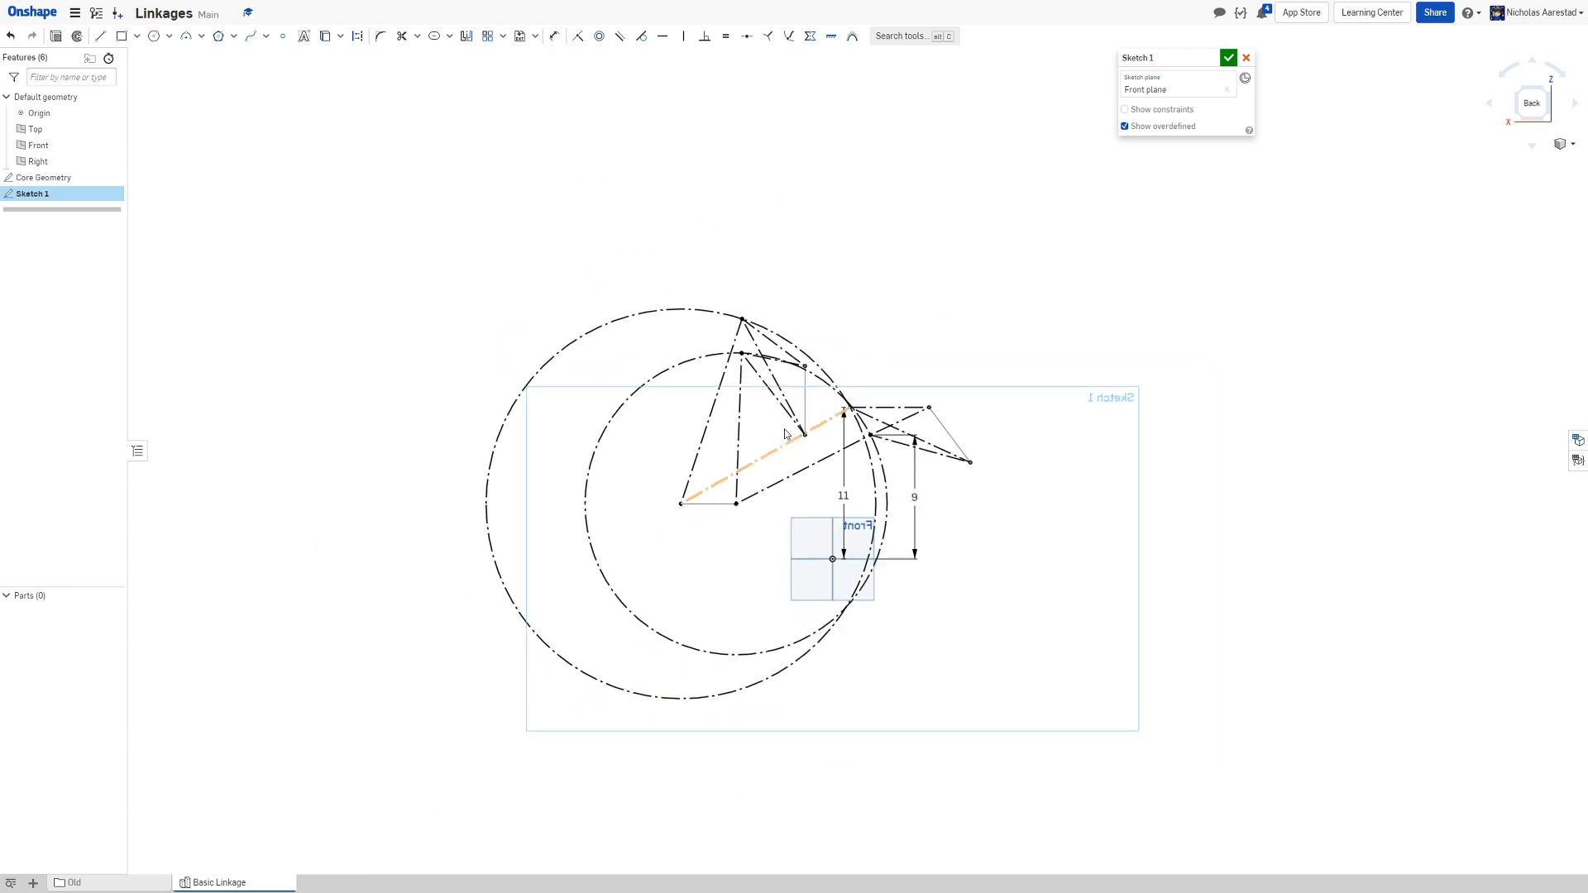
scroll(745, 331, up, 3)
click(645, 476)
key(d)
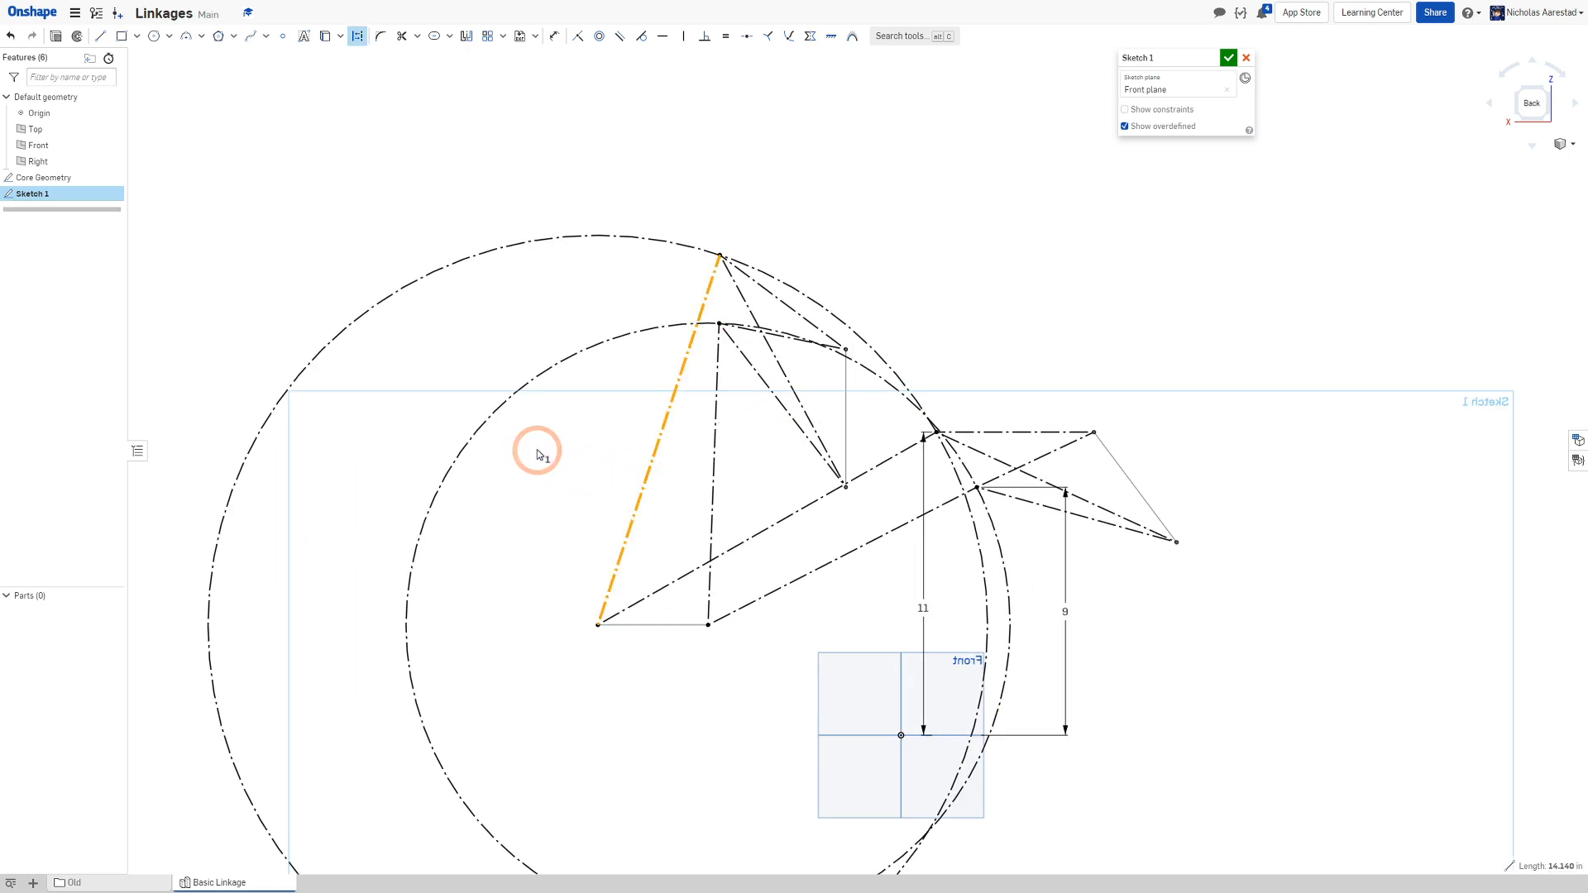
key(Escape)
click(695, 460)
key(d)
click(716, 452)
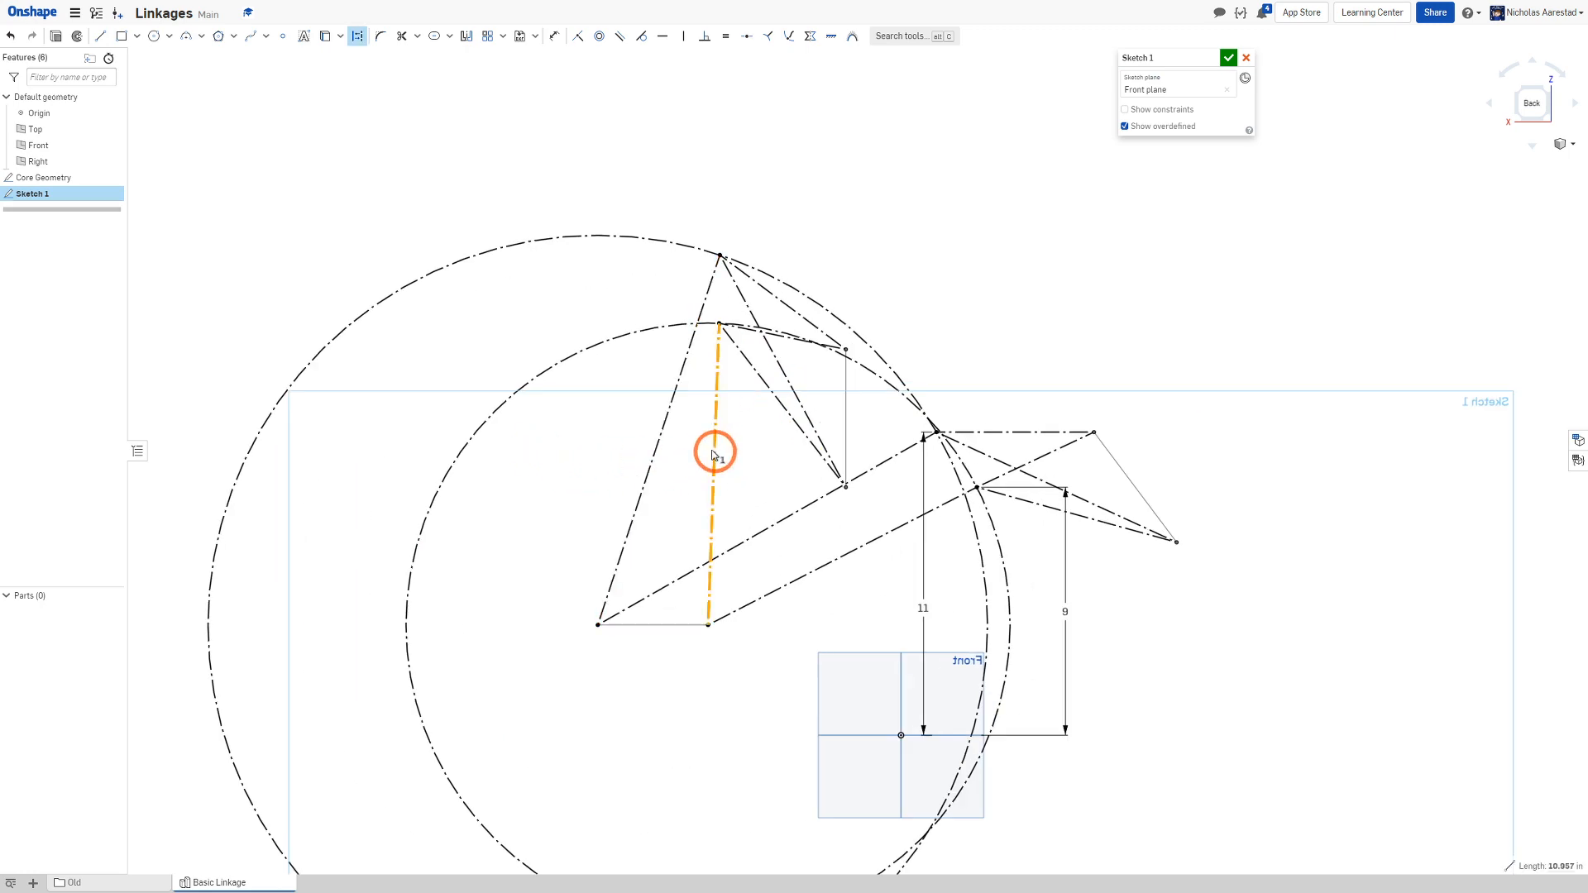
key(Escape)
Inspect the vertical line together with the upper joints on the smaller and larger circles
scroll(865, 349, up, 4)
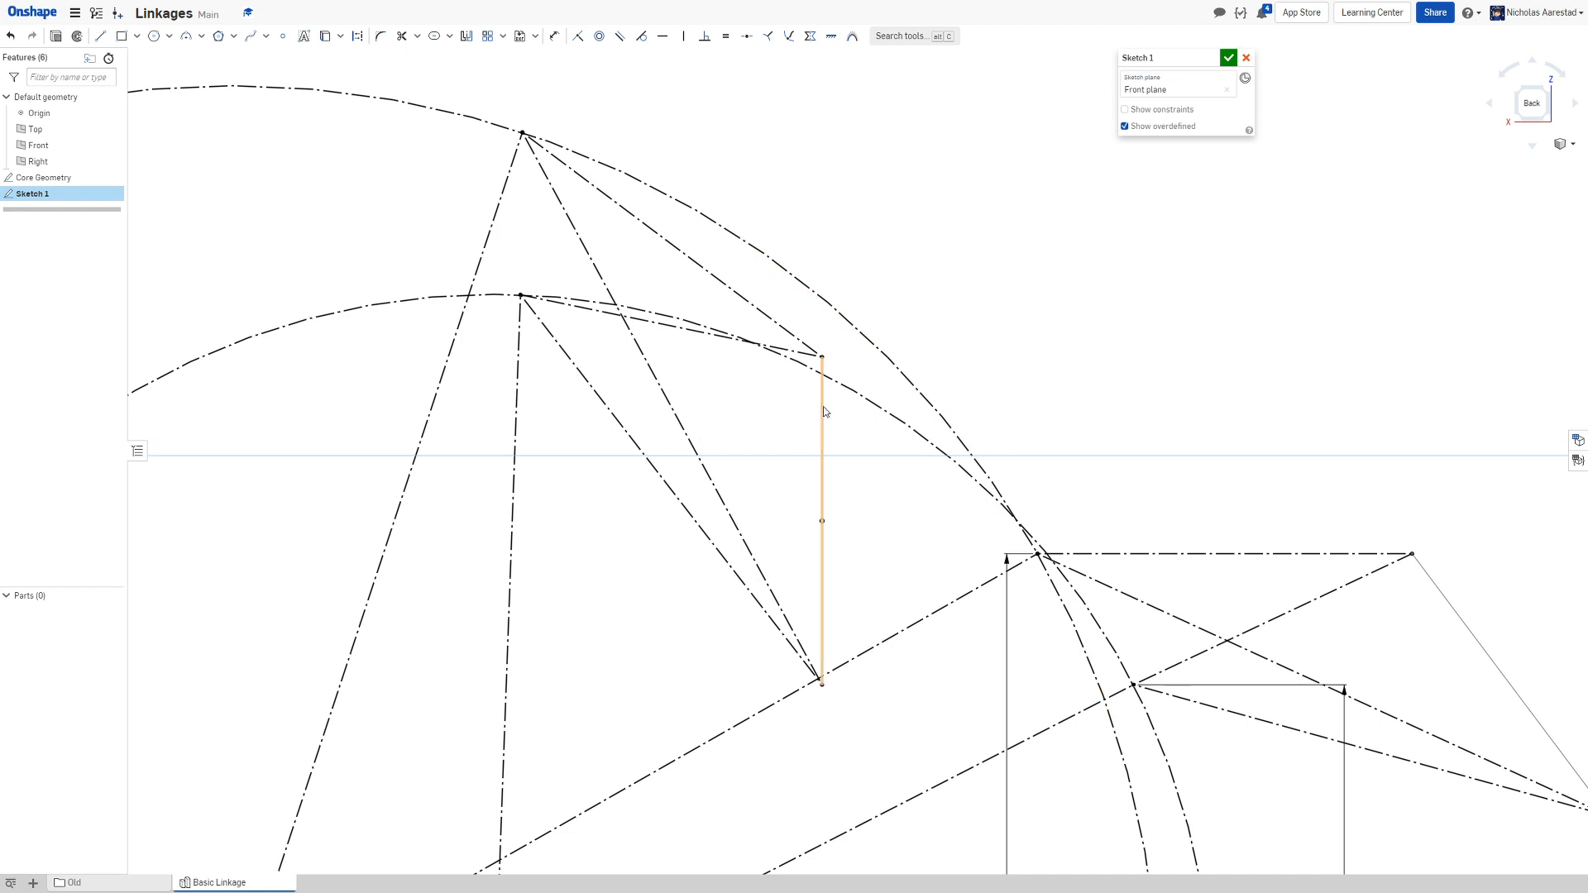
click(822, 407)
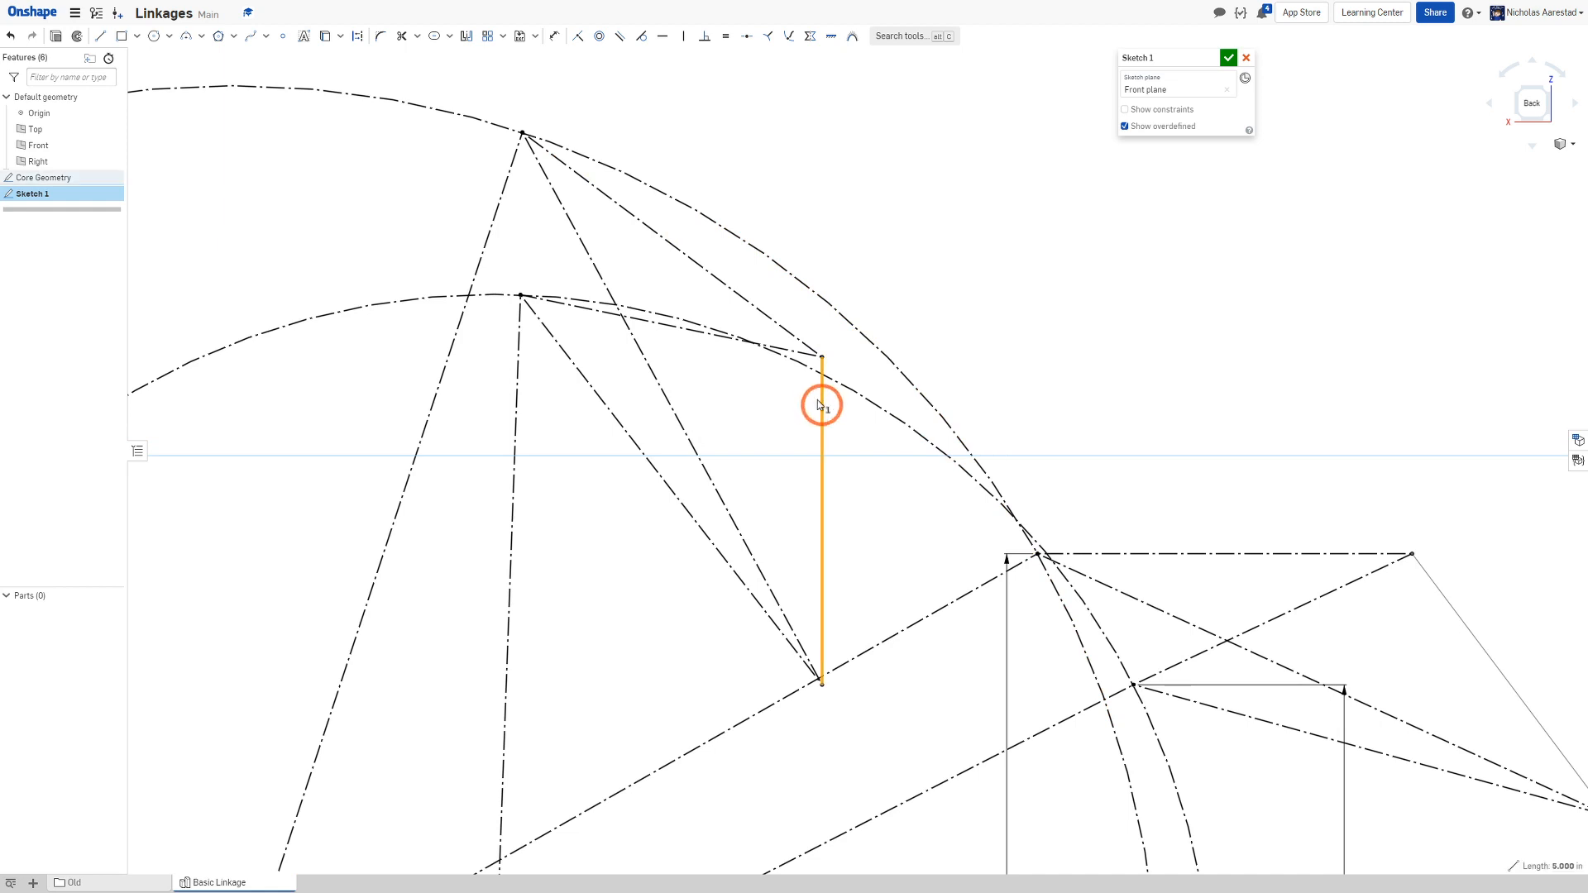
click(520, 295)
click(522, 132)
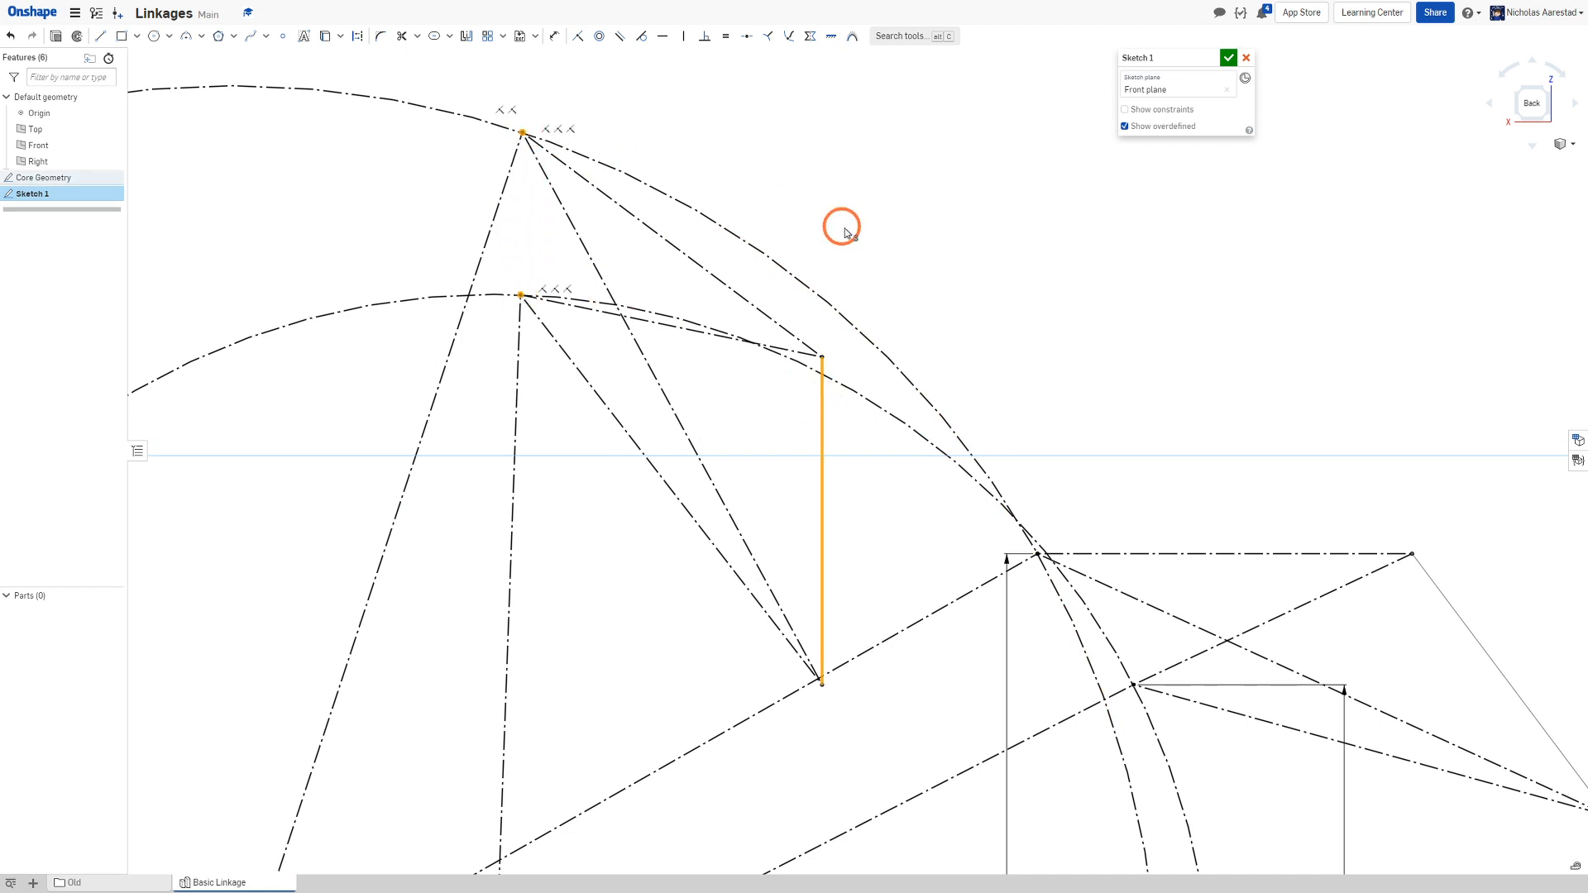
scroll(838, 231, down, 3)
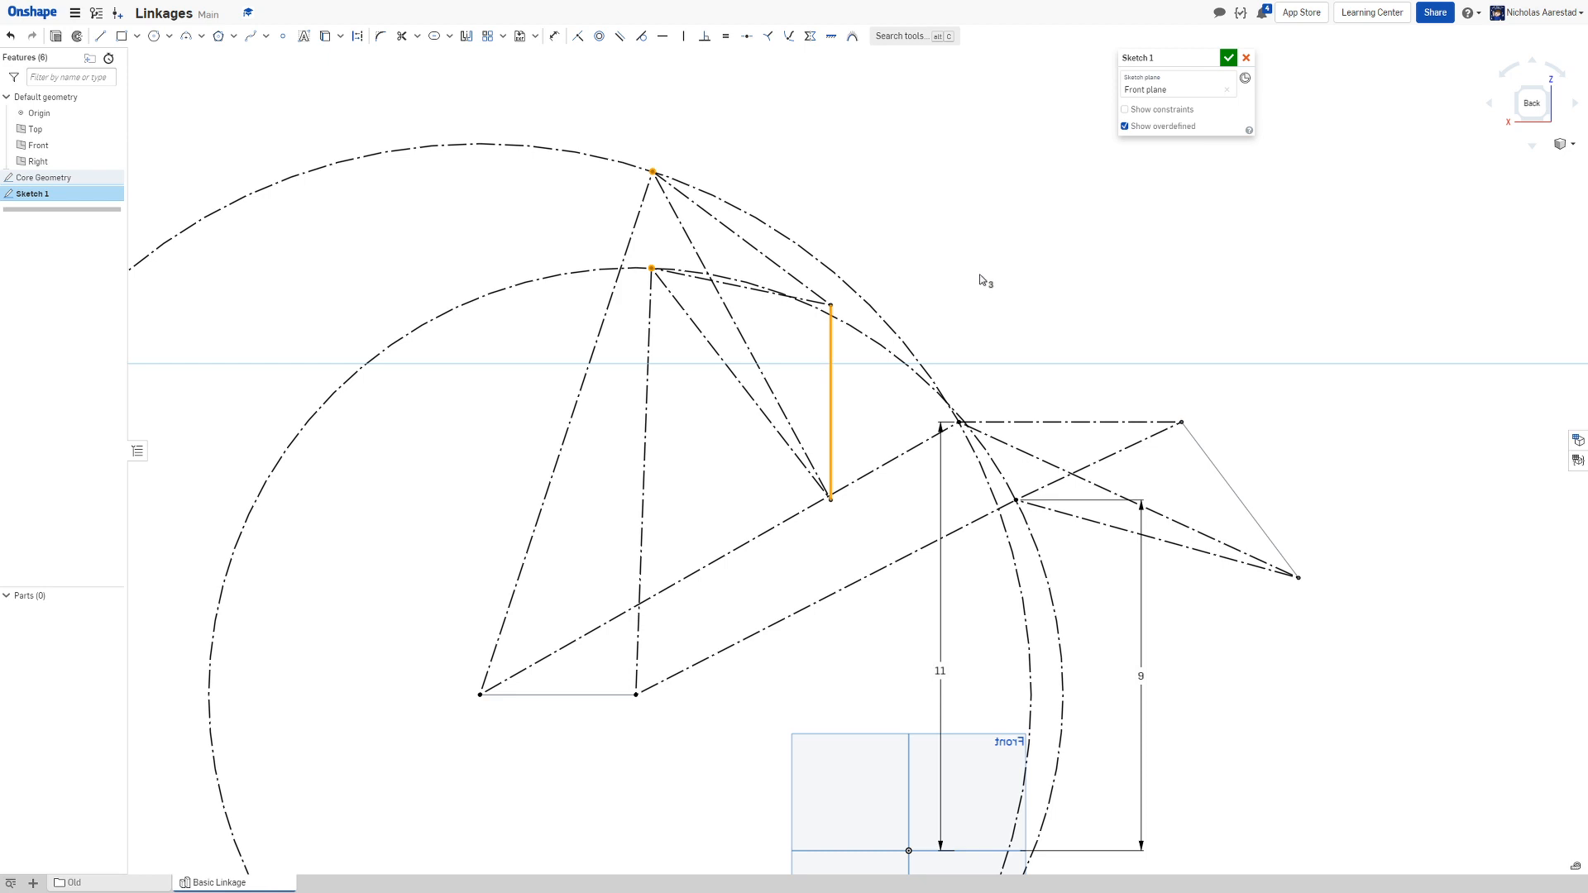
scroll(698, 186, down, 2)
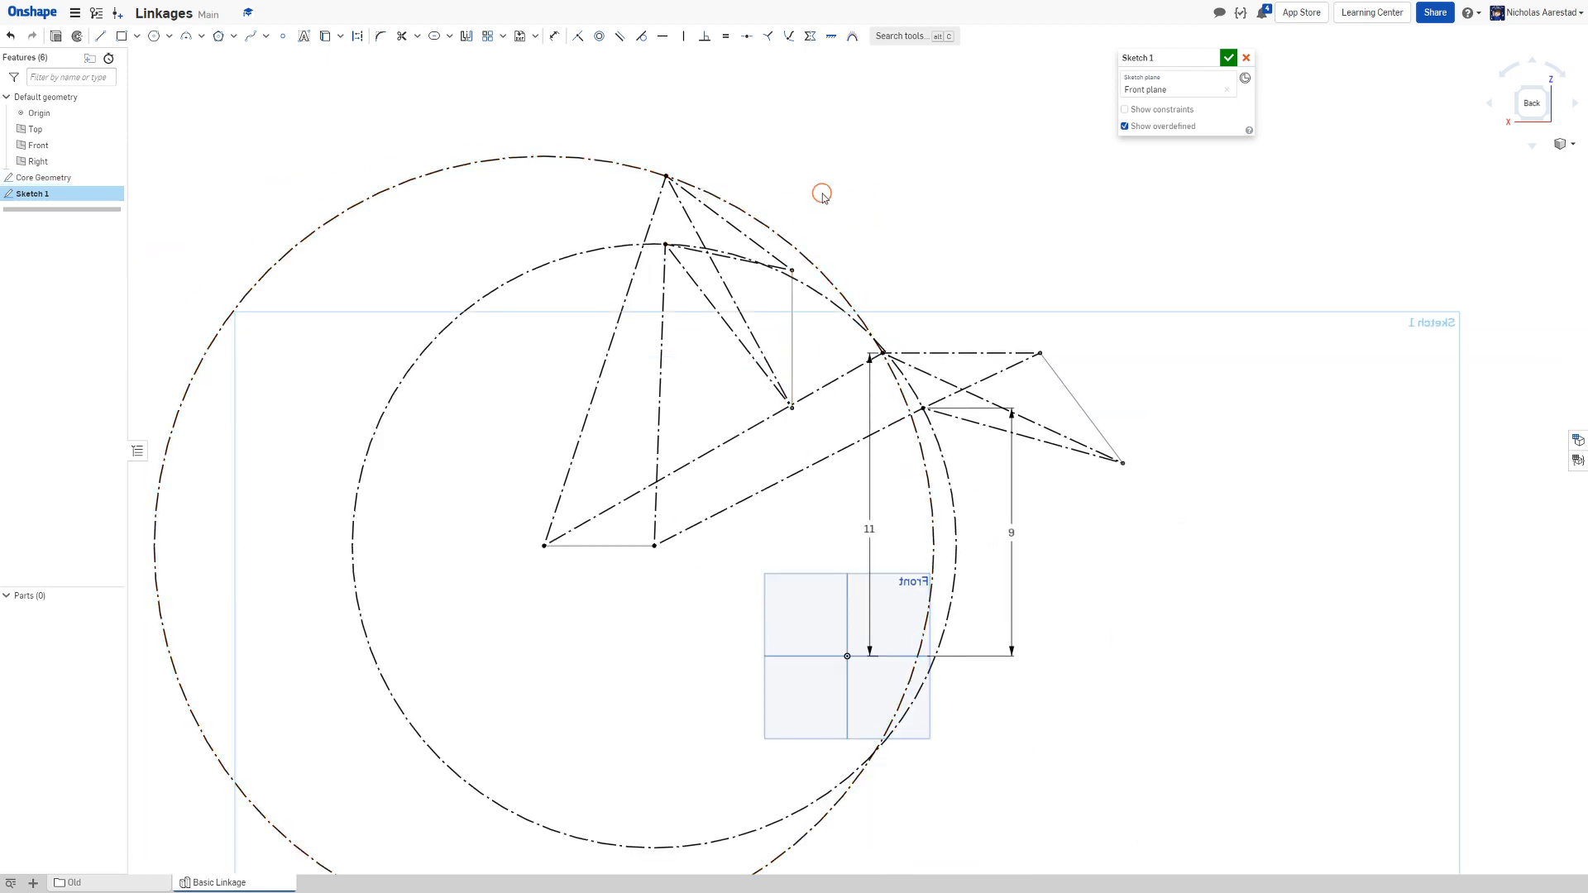
click(698, 198)
Measure the clearance between the smaller circle's upper joint and the larger circle's long link line
scroll(648, 211, up, 4)
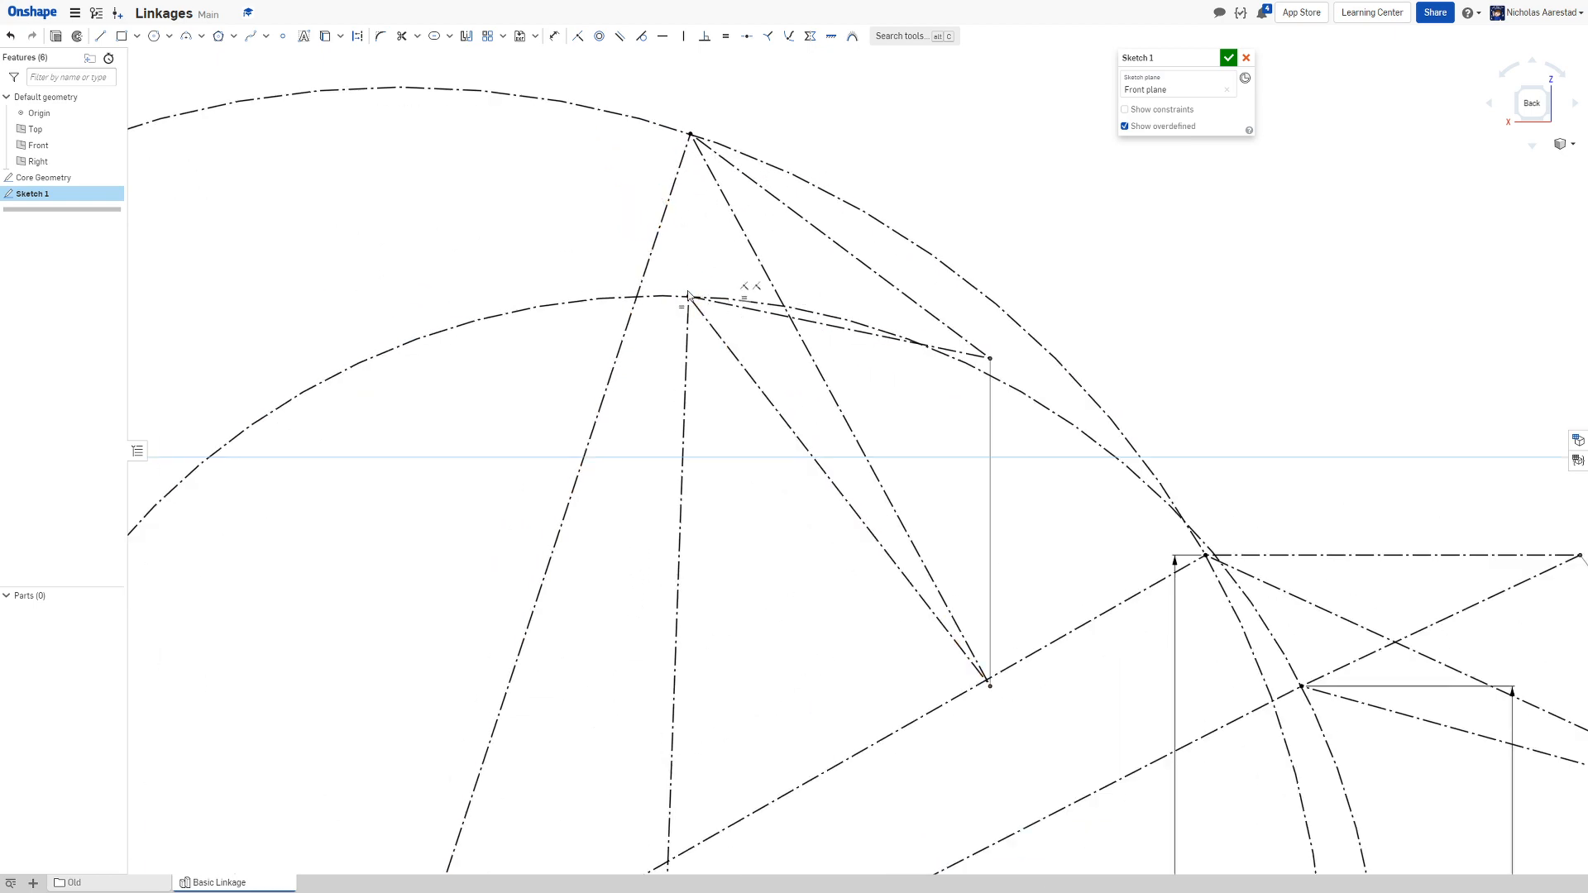
scroll(690, 251, down, 3)
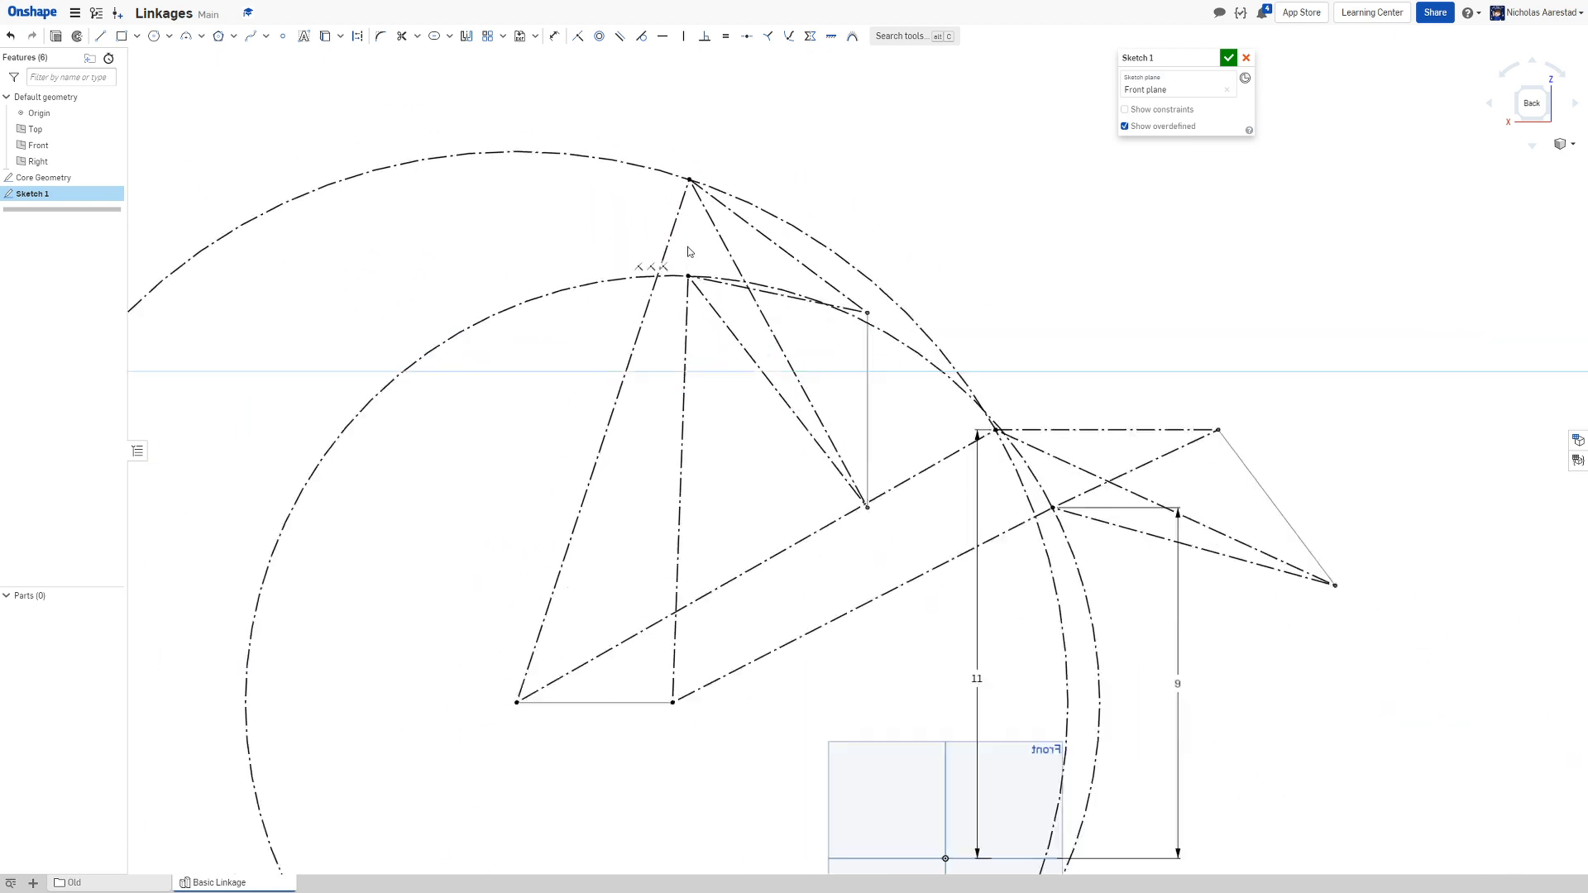
scroll(690, 250, up, 5)
click(688, 393)
click(669, 237)
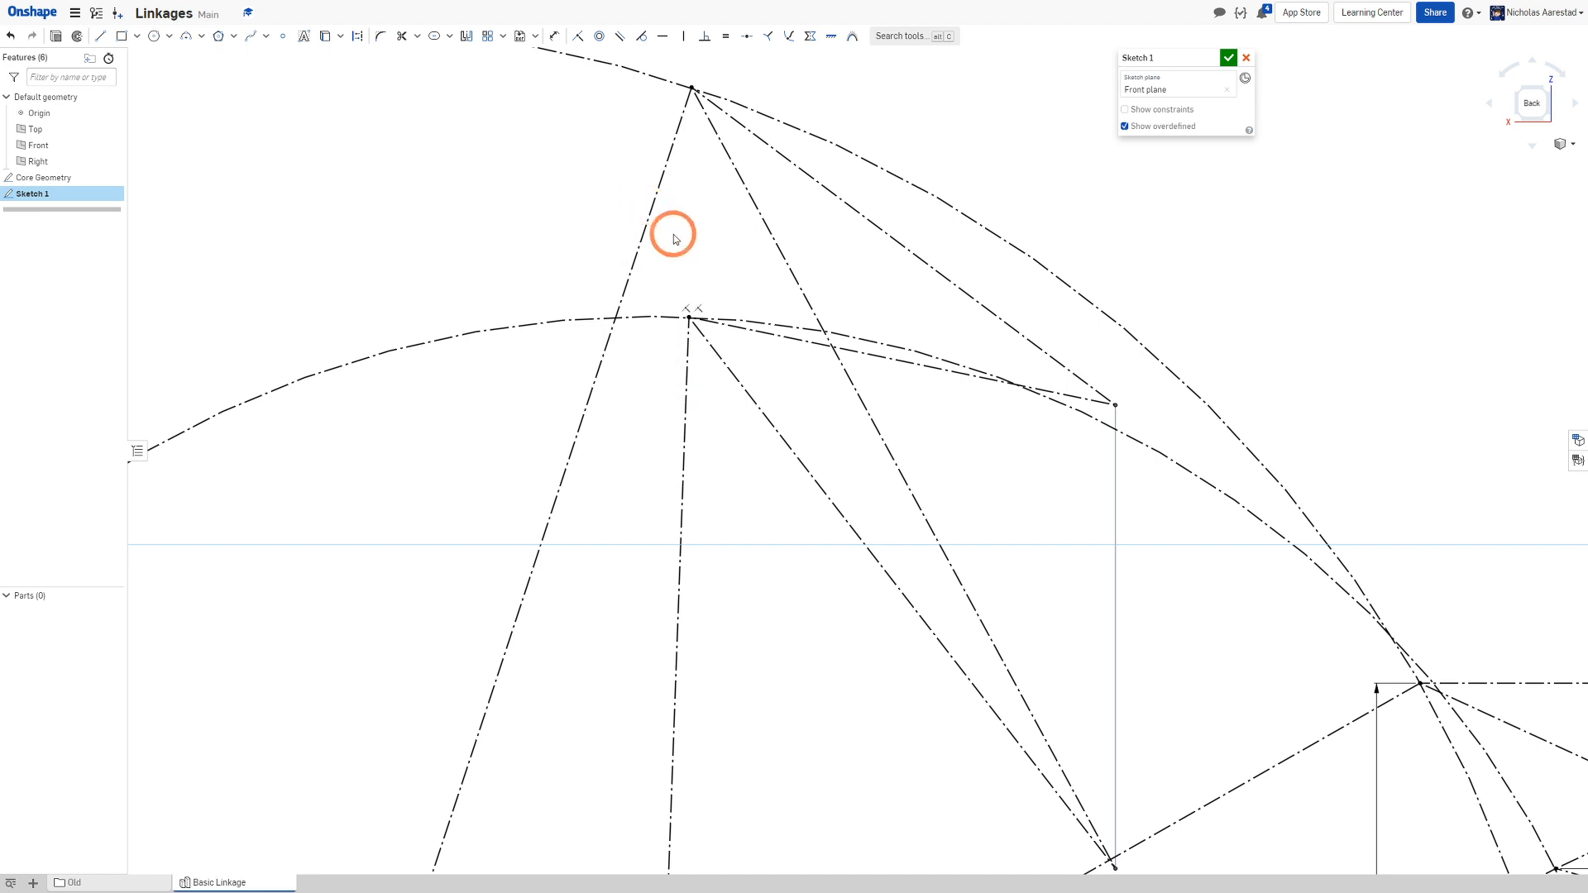
click(687, 317)
click(640, 246)
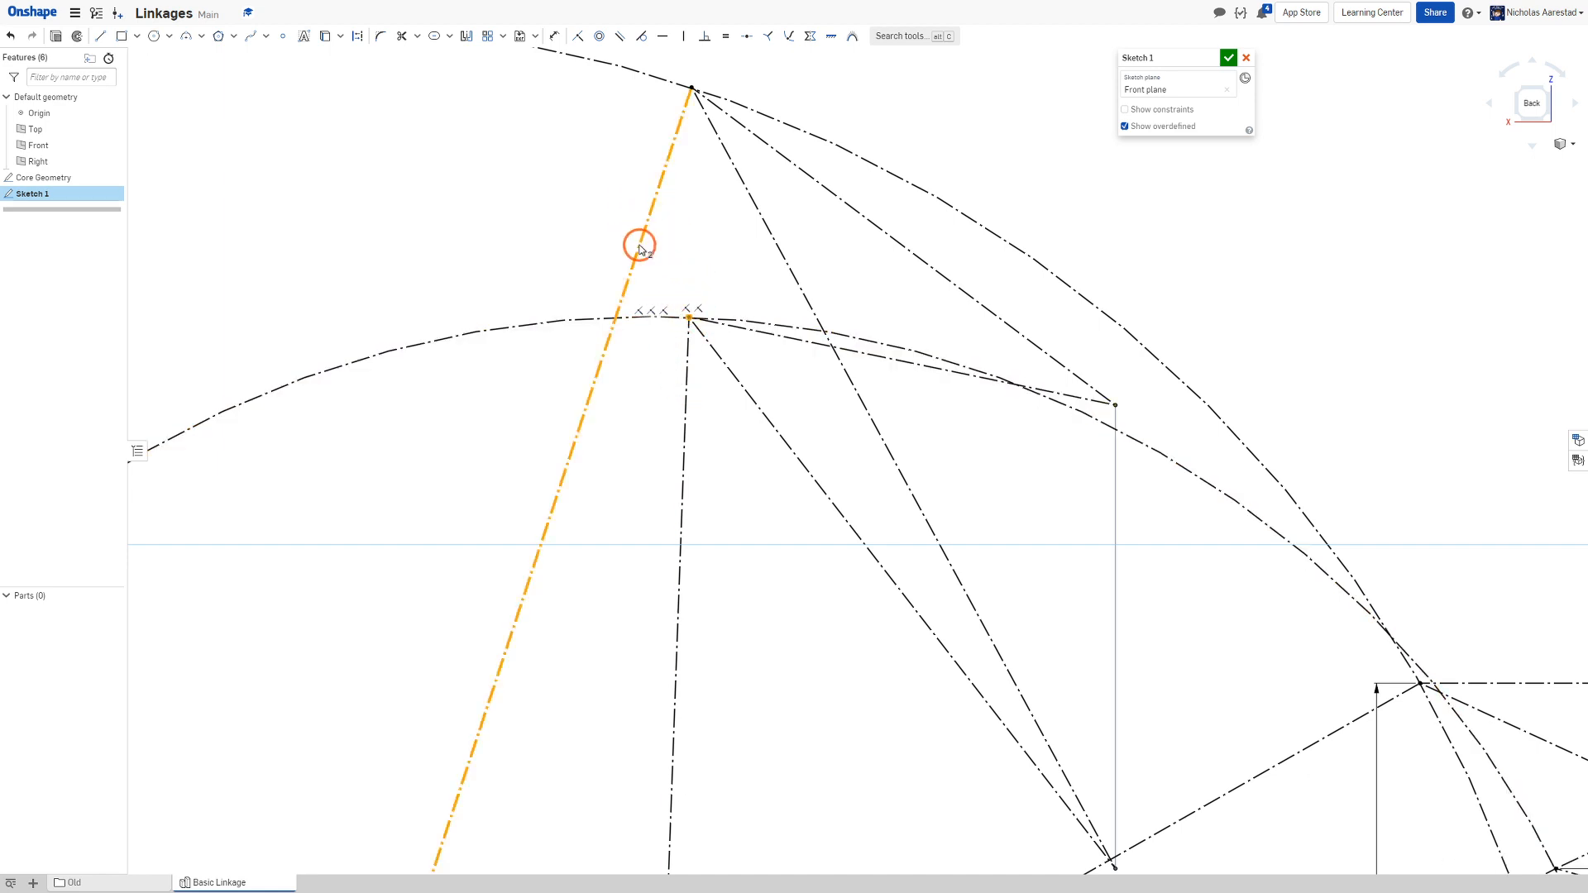
scroll(640, 248, down, 5)
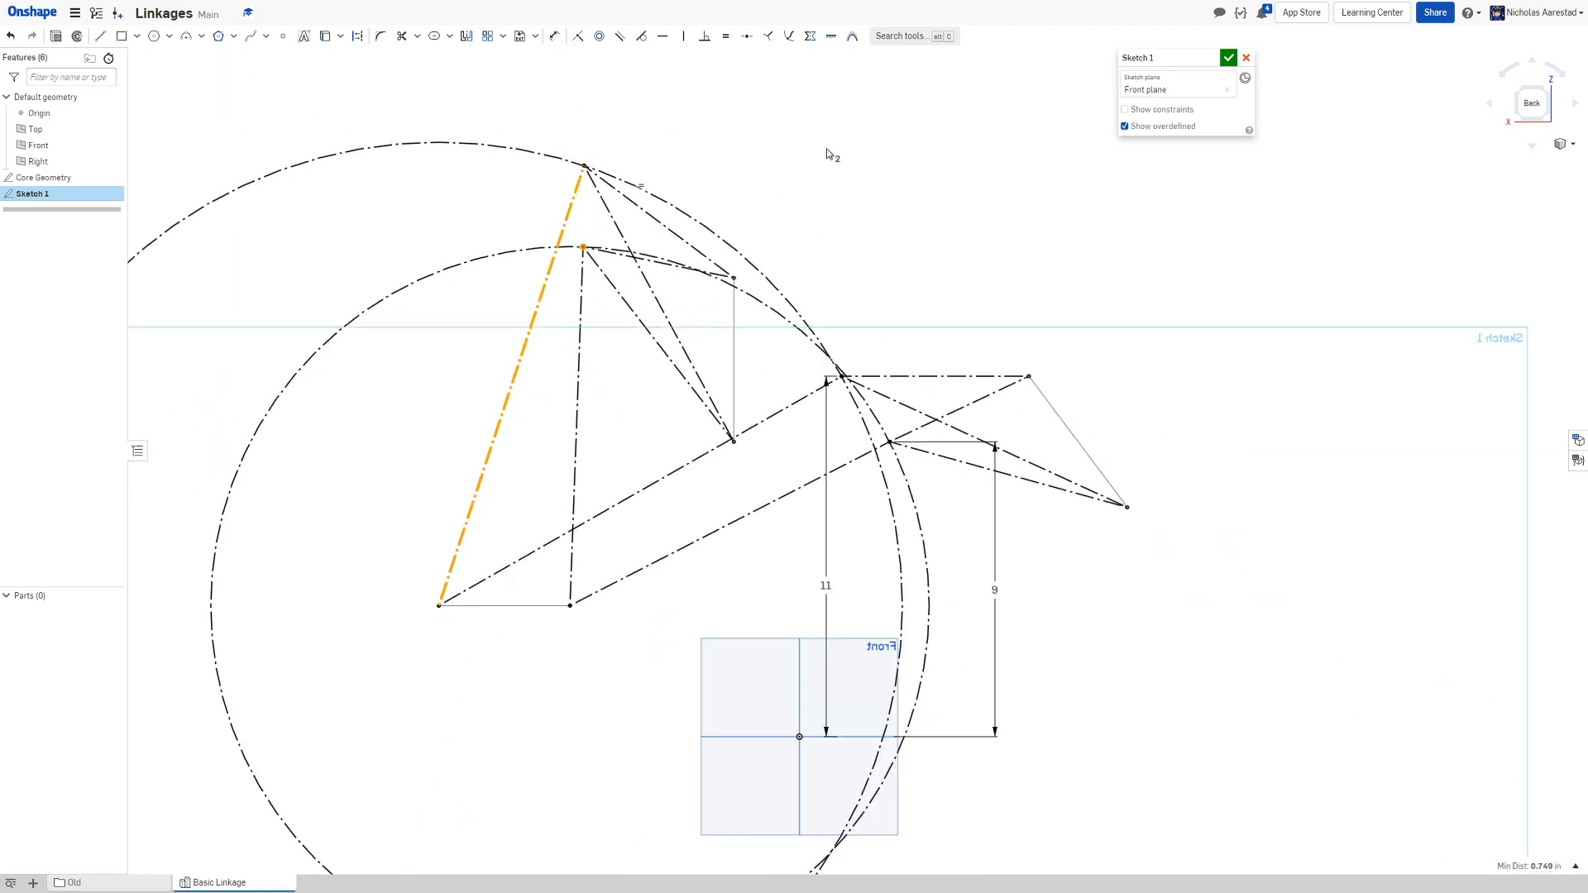
click(559, 236)
scroll(531, 358, down, 2)
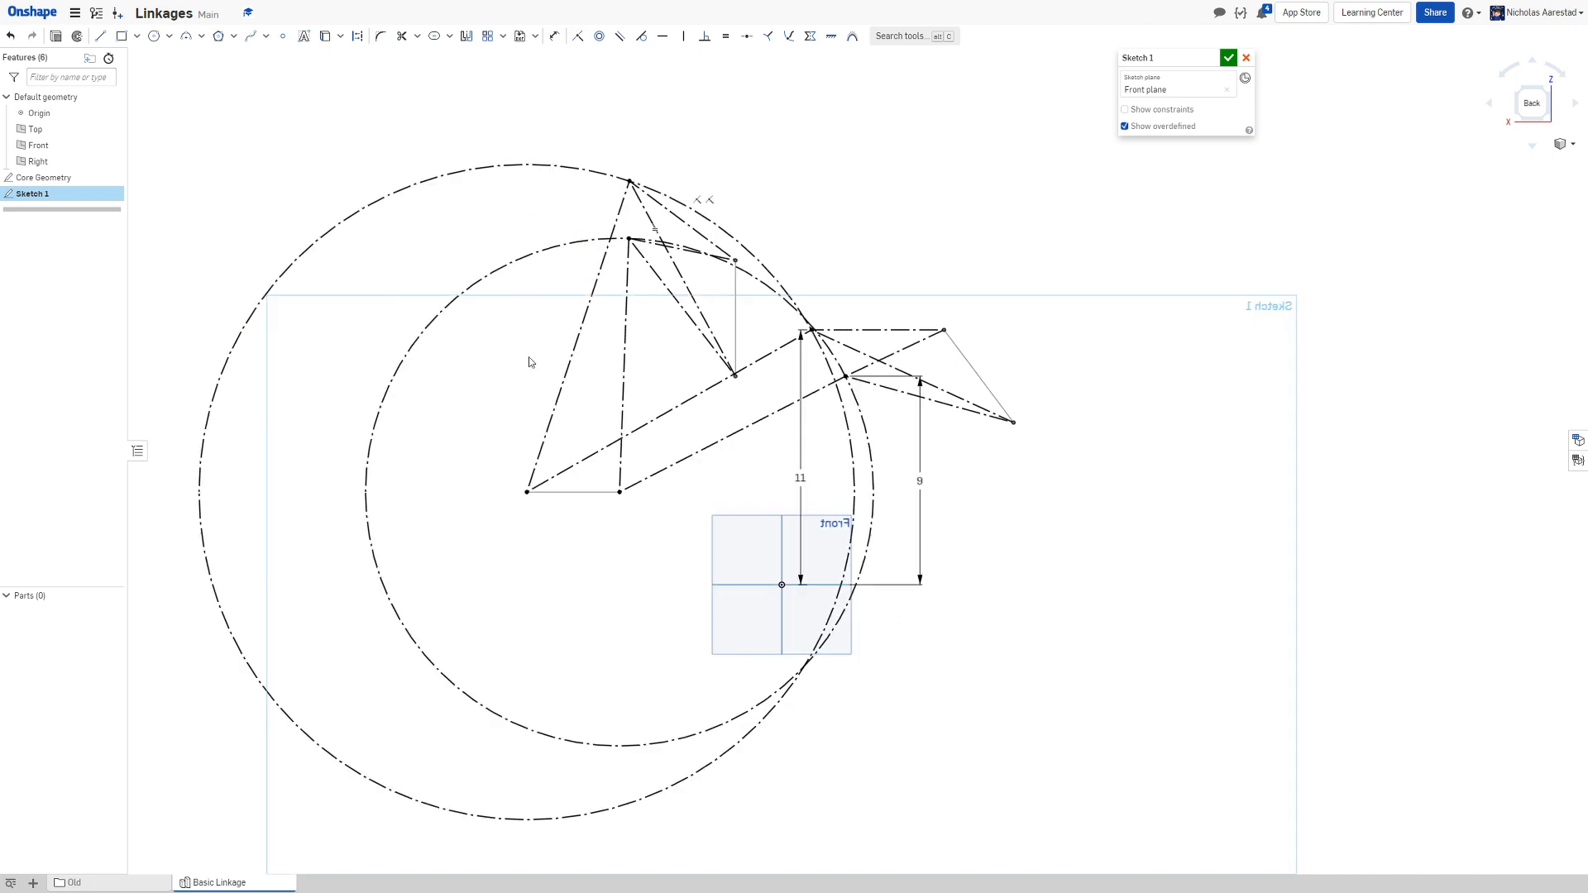
scroll(532, 358, up, 3)
scroll(530, 359, down, 4)
scroll(536, 283, up, 3)
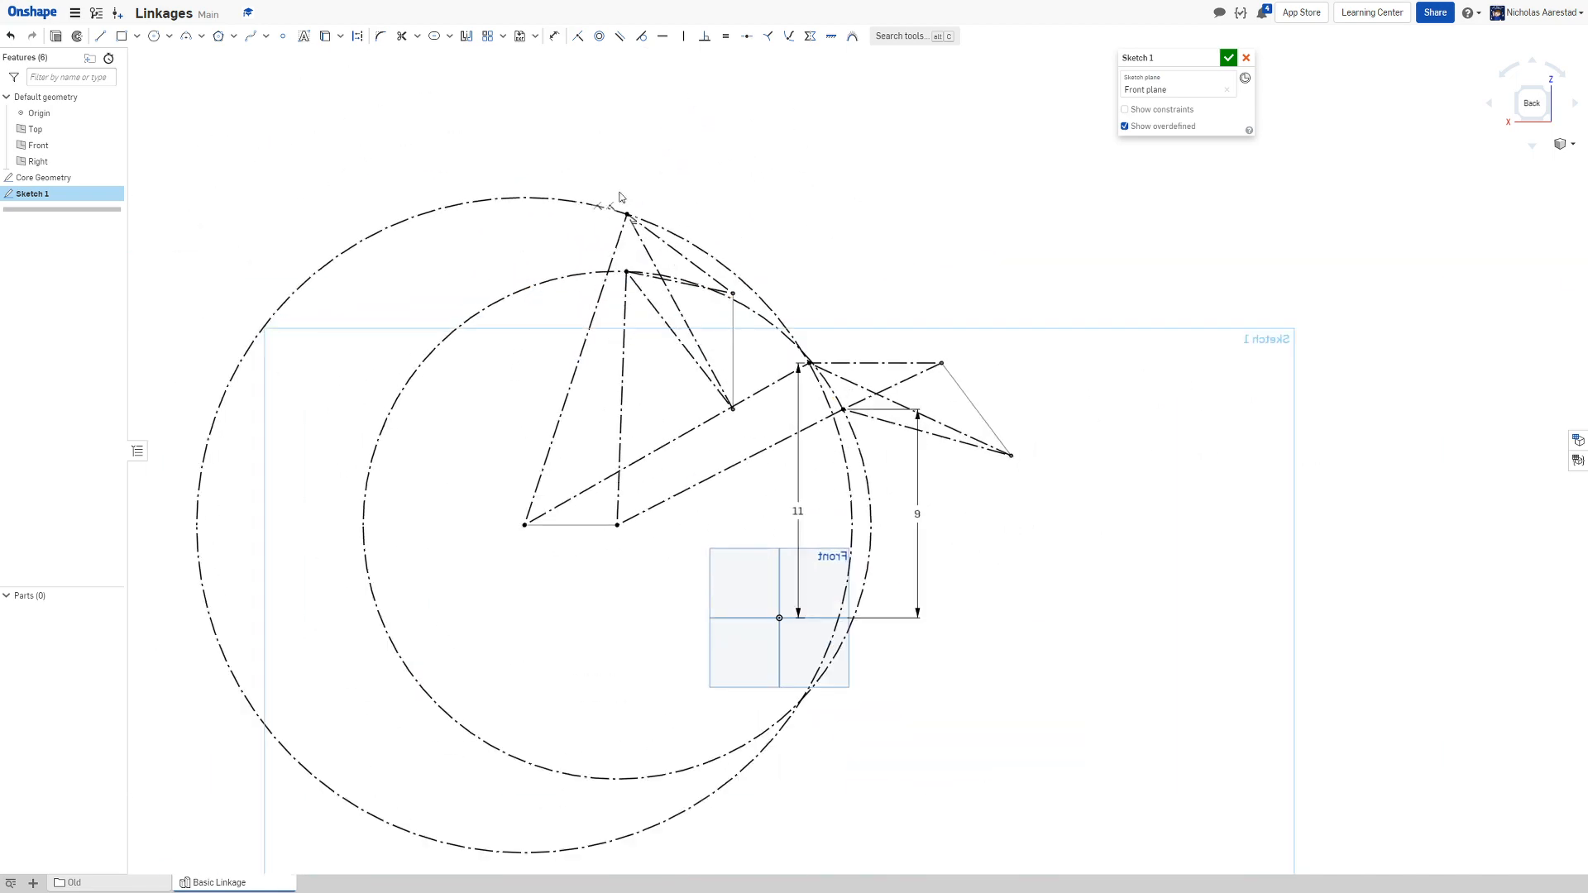
Rename the sketch as Linkage Master and finish it
right_drag(700, 183, 716, 185)
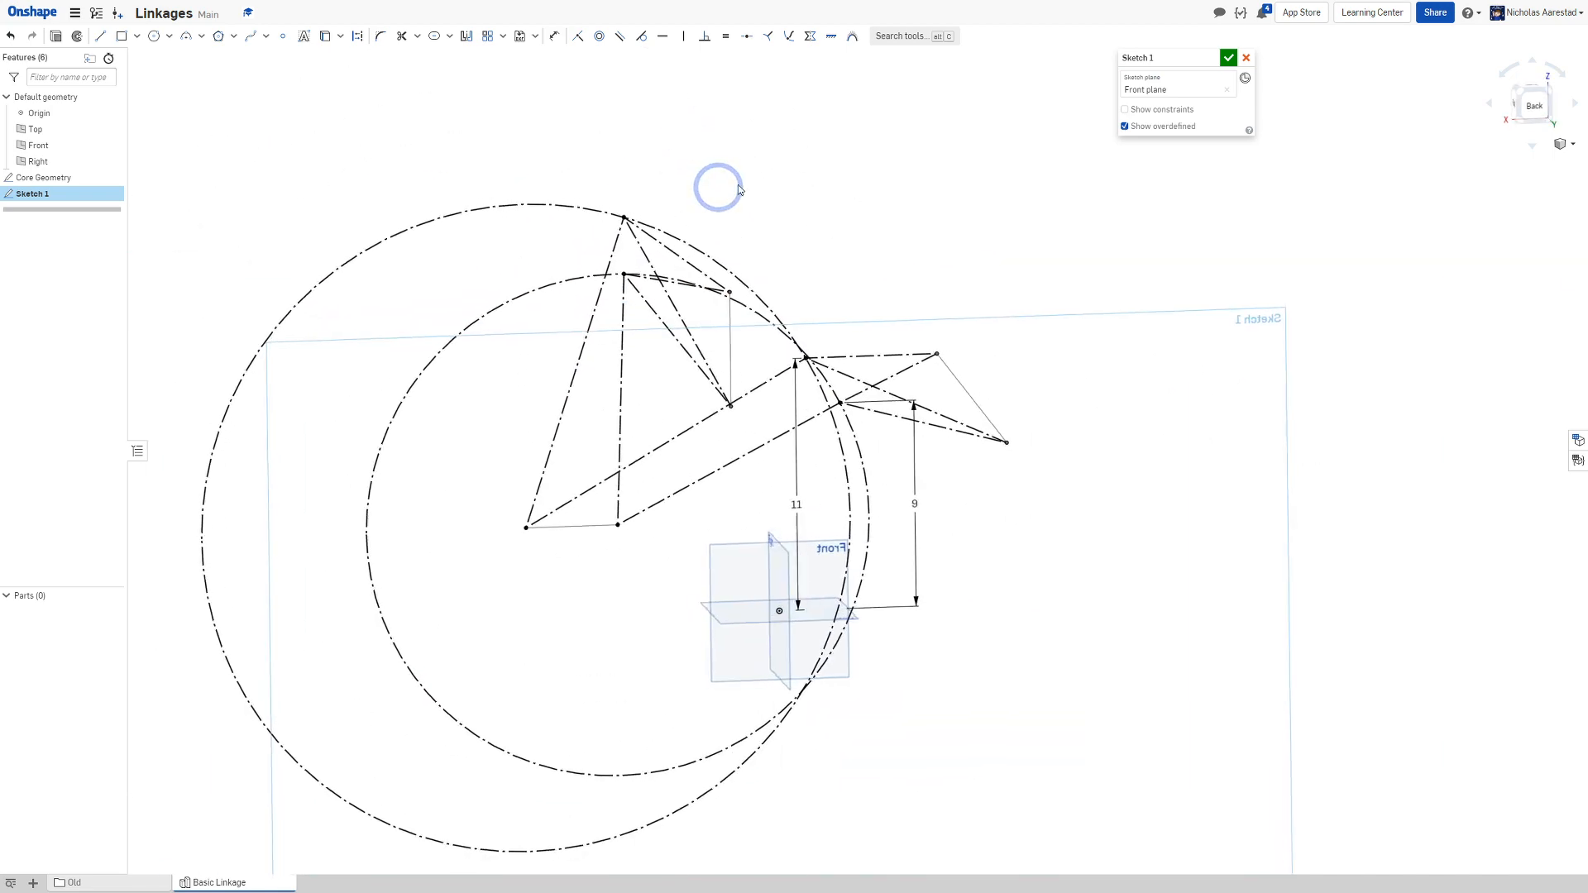
click(1209, 58)
text(Linkag)
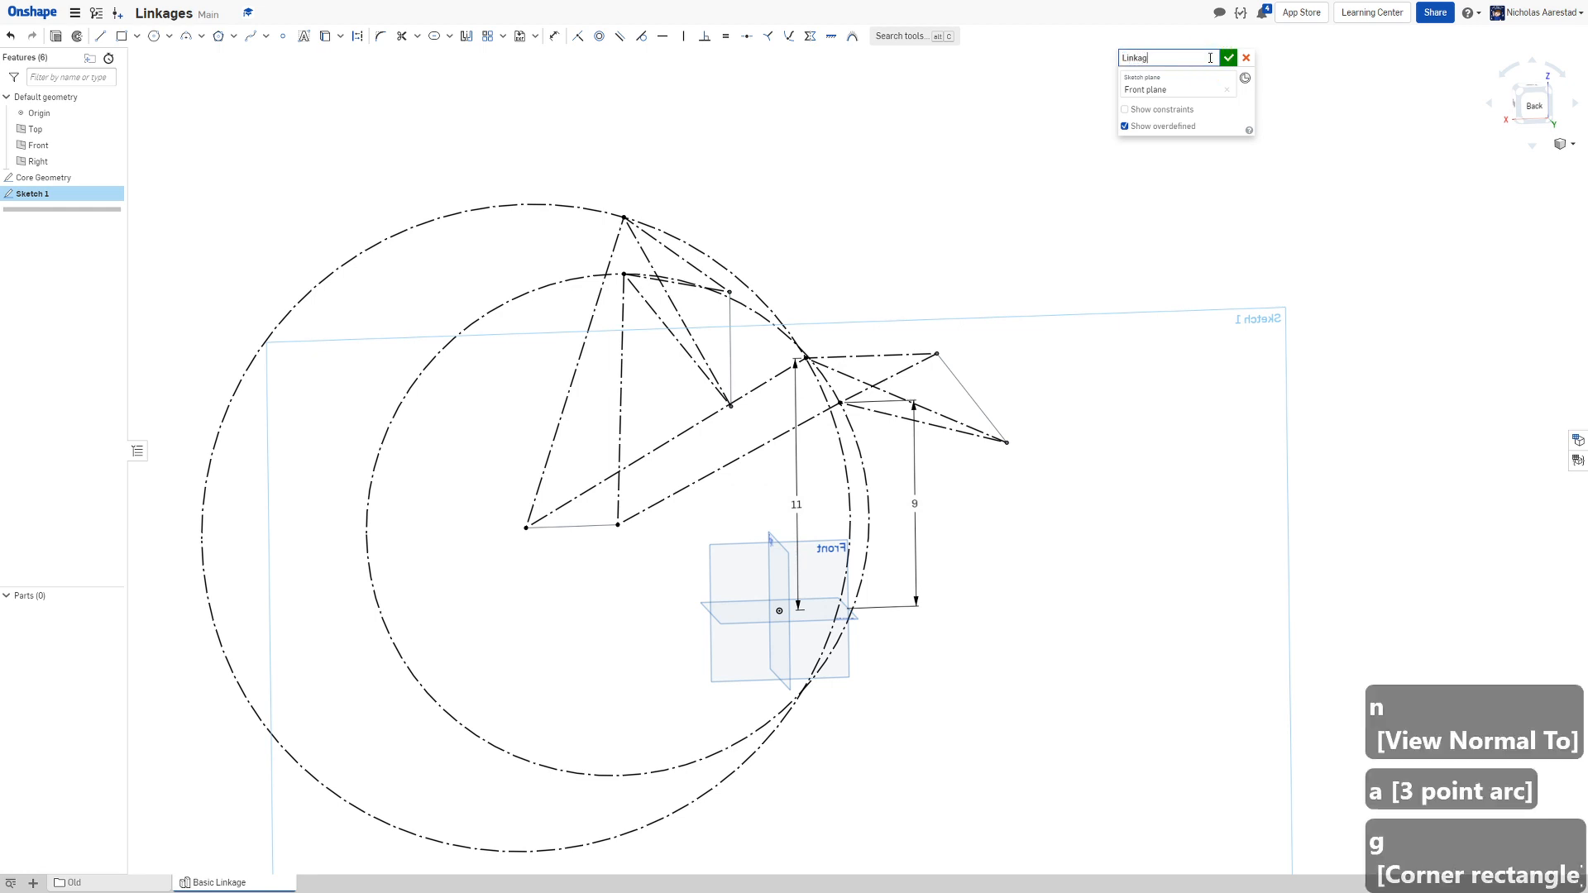
text(e Master)
key(Return)
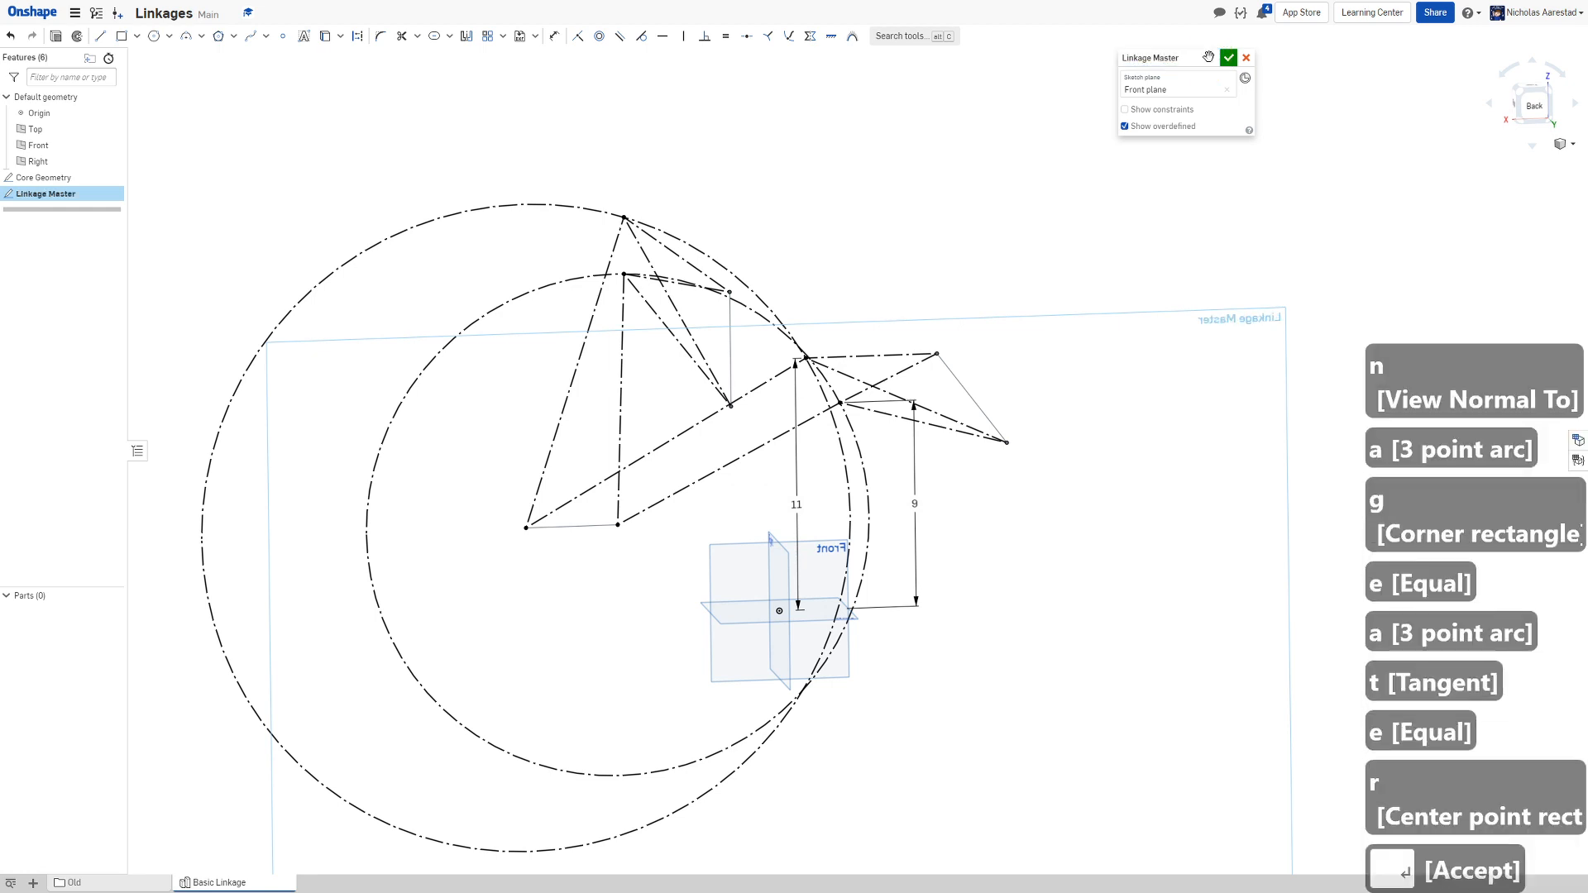
click(1228, 57)
Create a new sketch on the Front plane and name it Mounting Plate
mouse_move(958, 120)
right_down()
mouse_move(797, 181)
mouse_move(591, 201)
right_up()
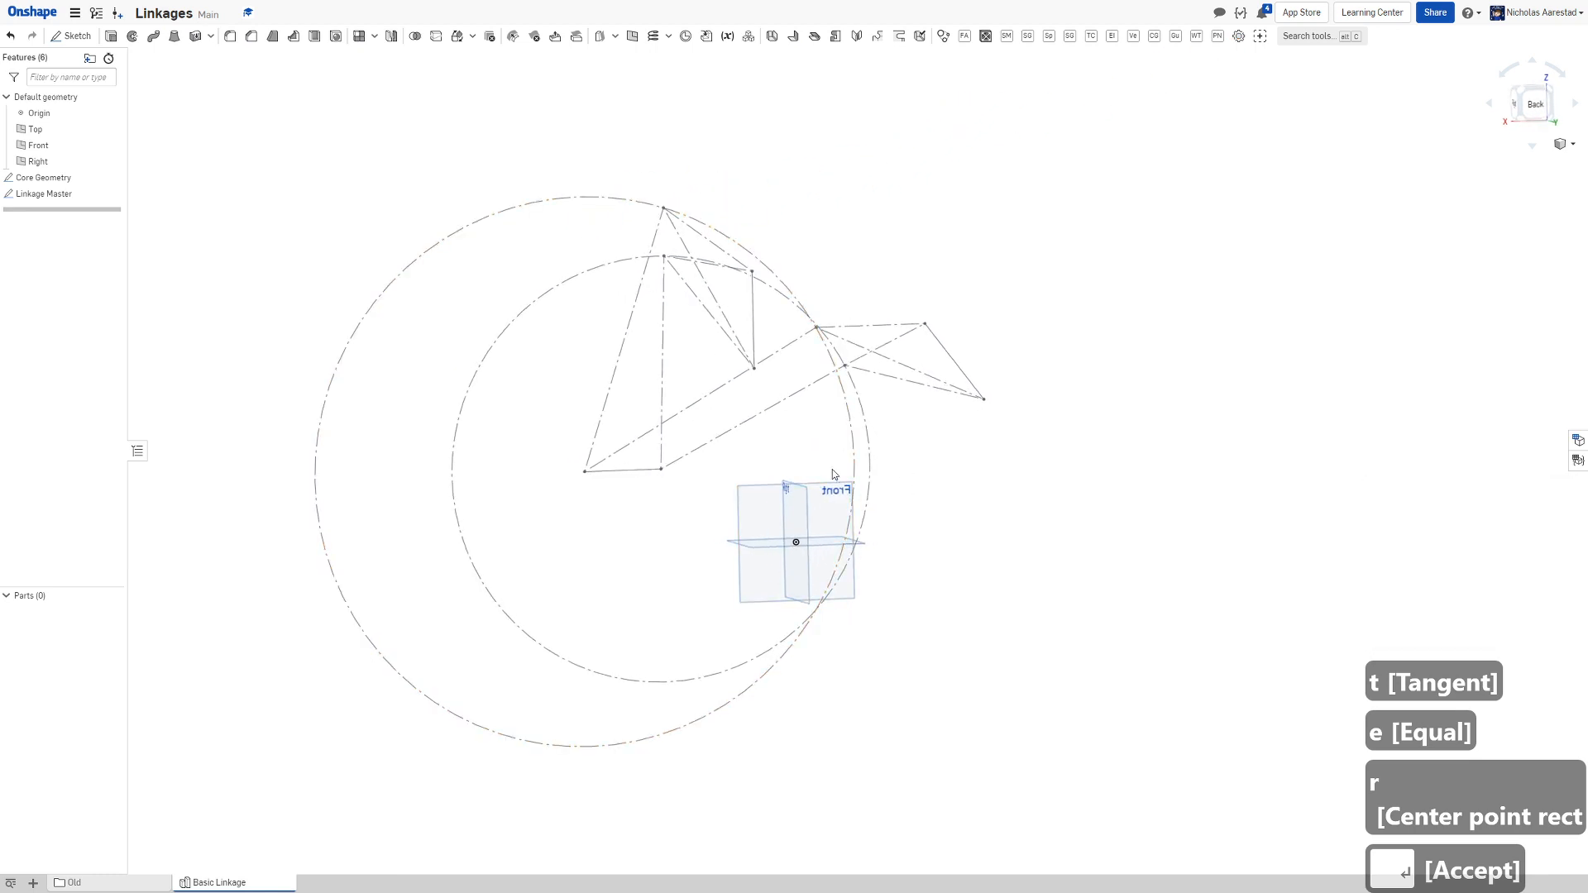
key(shift+s)
click(820, 495)
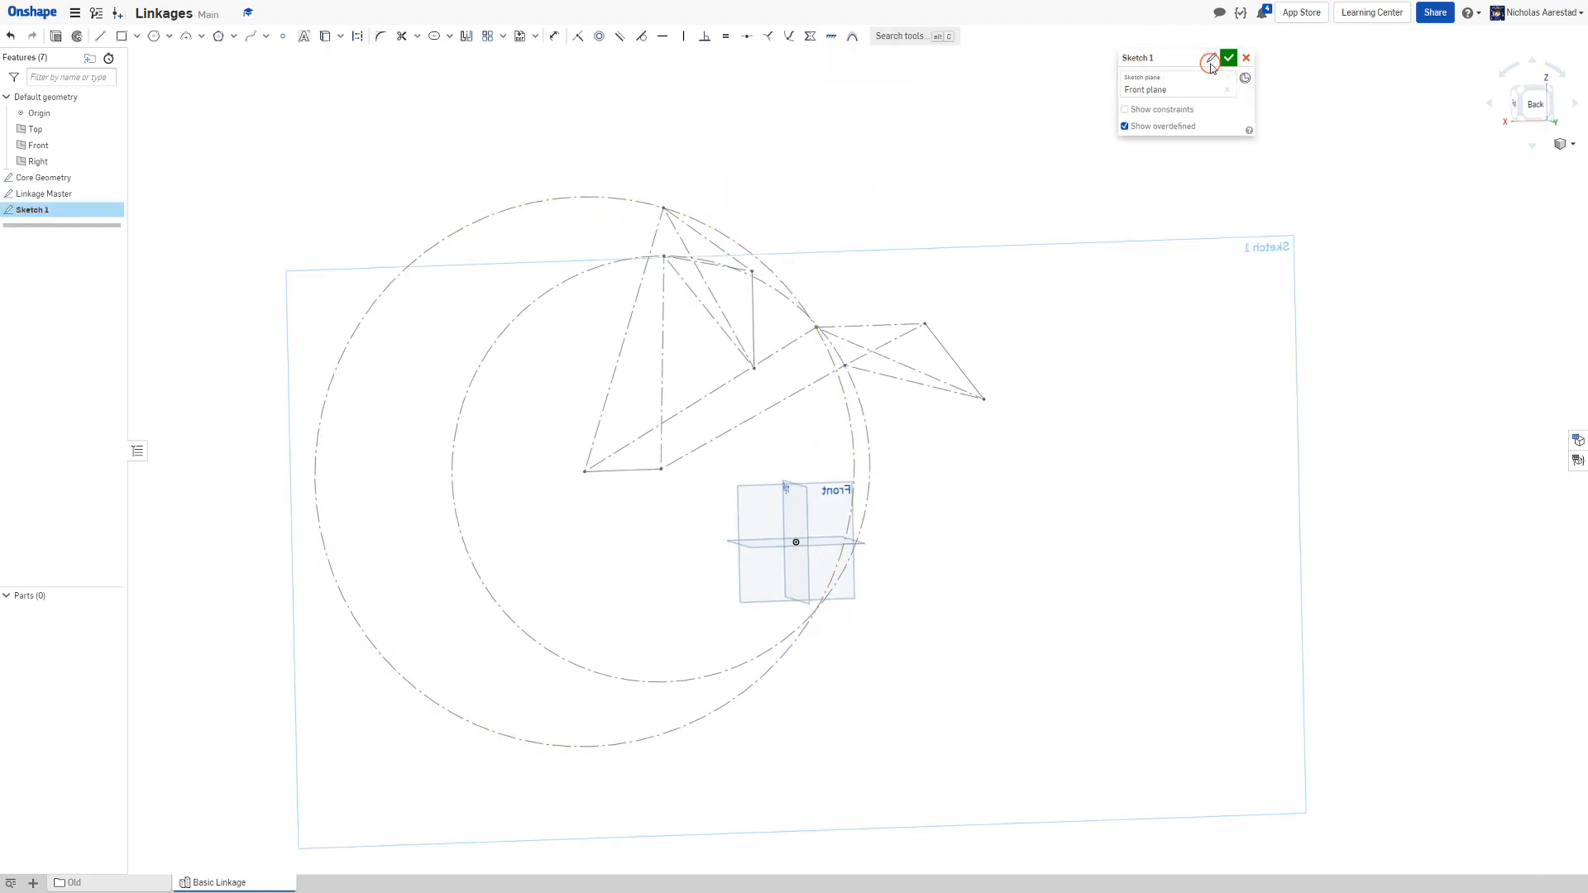
click(1215, 58)
text(Mounting)
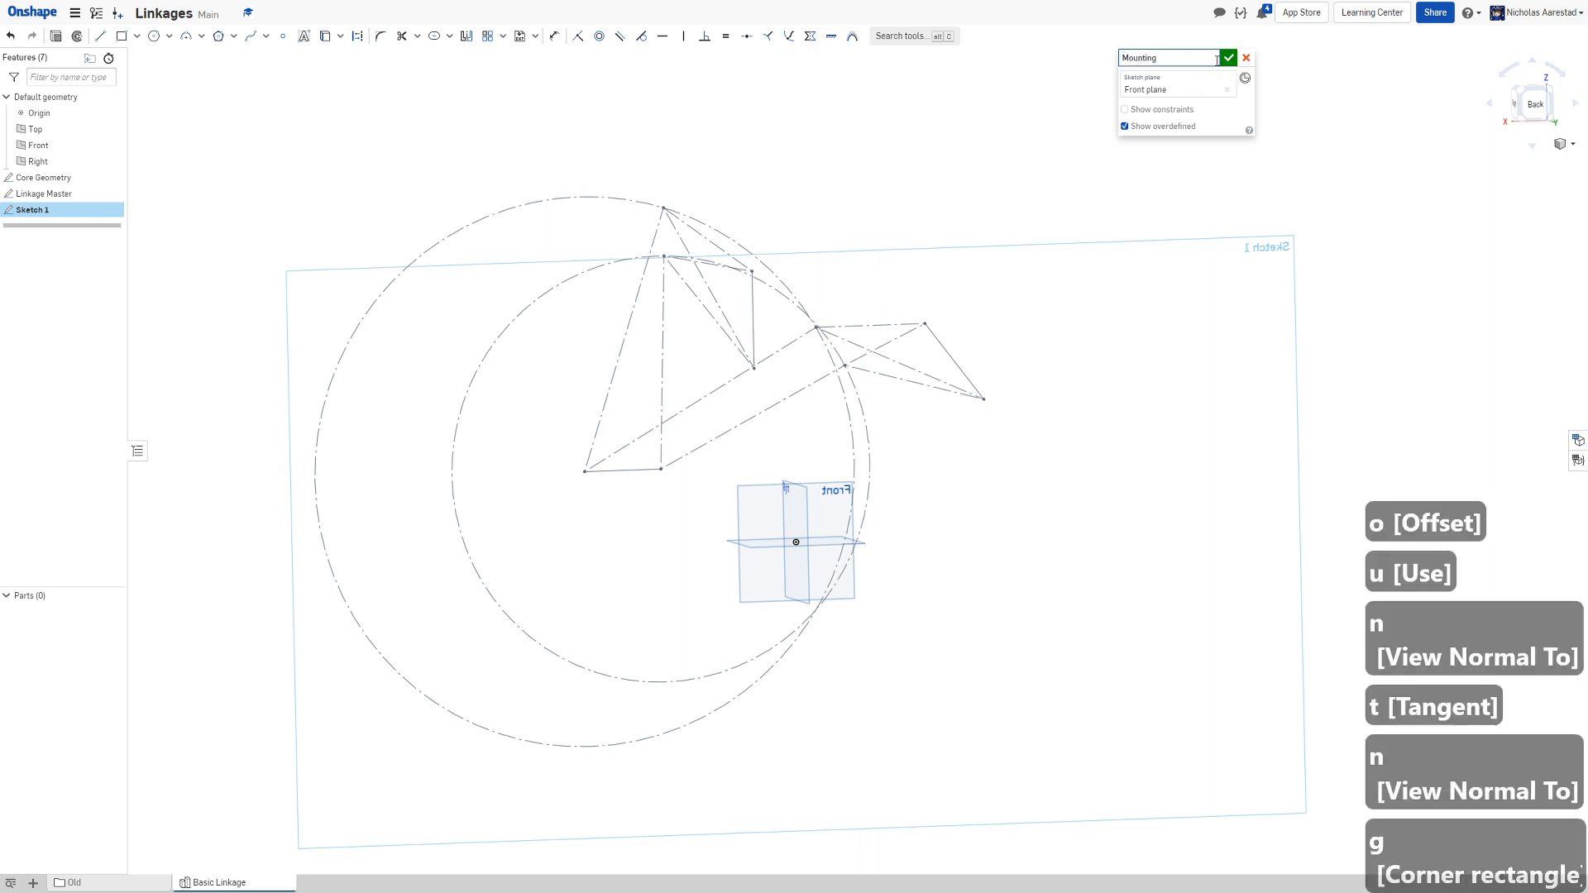
text( Plate)
key(Return)
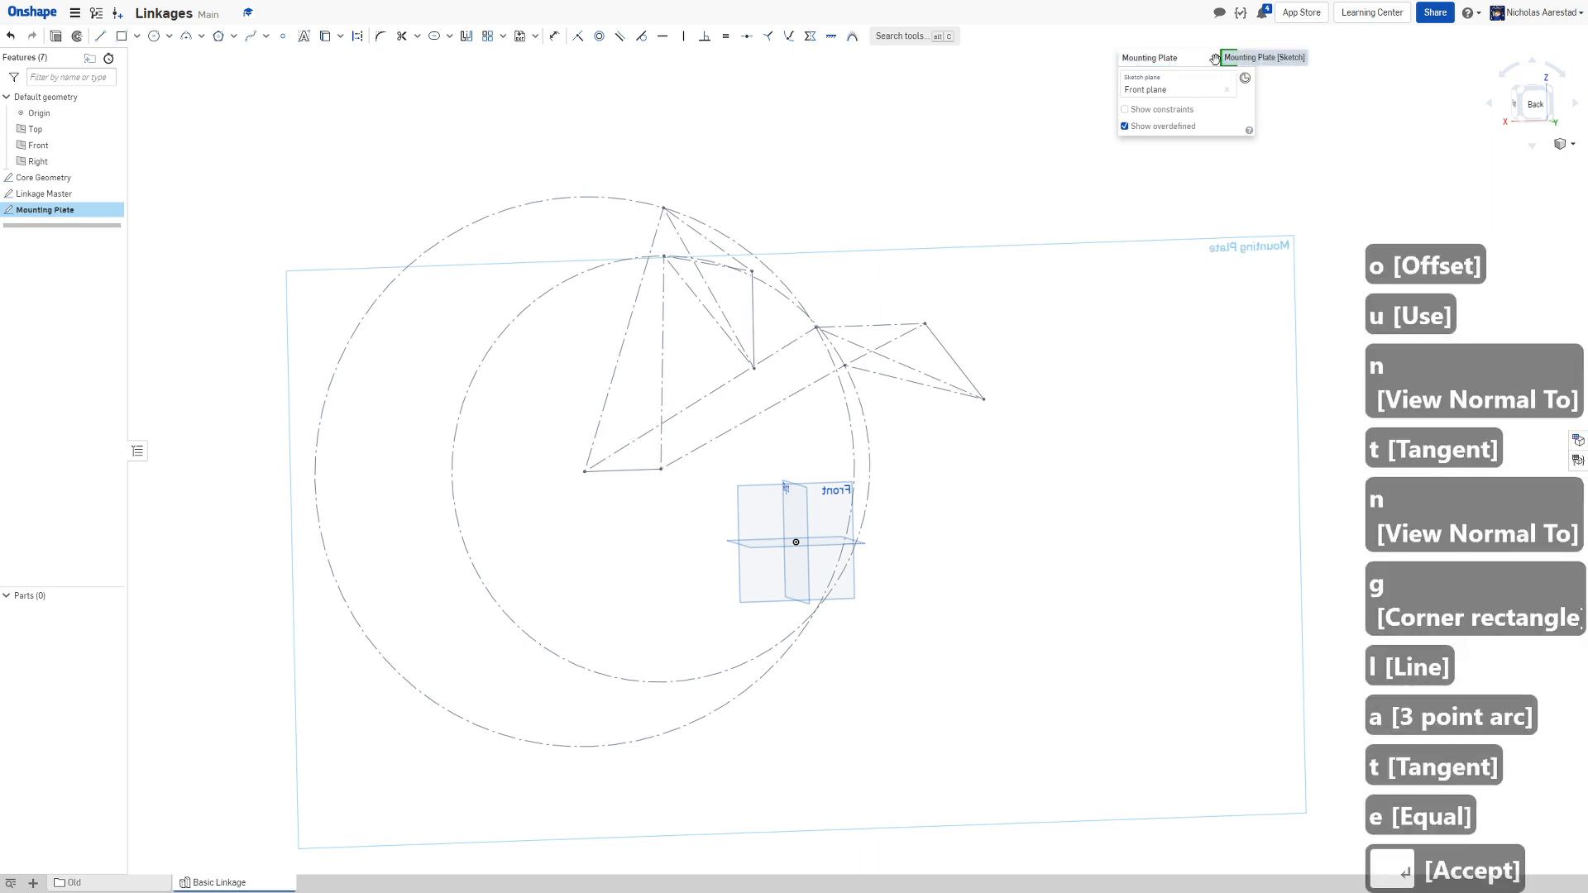
Project the short horizontal link line from the Linkage Master into the sketch with Use and convert it to construction geometry
scroll(641, 356, up, 3)
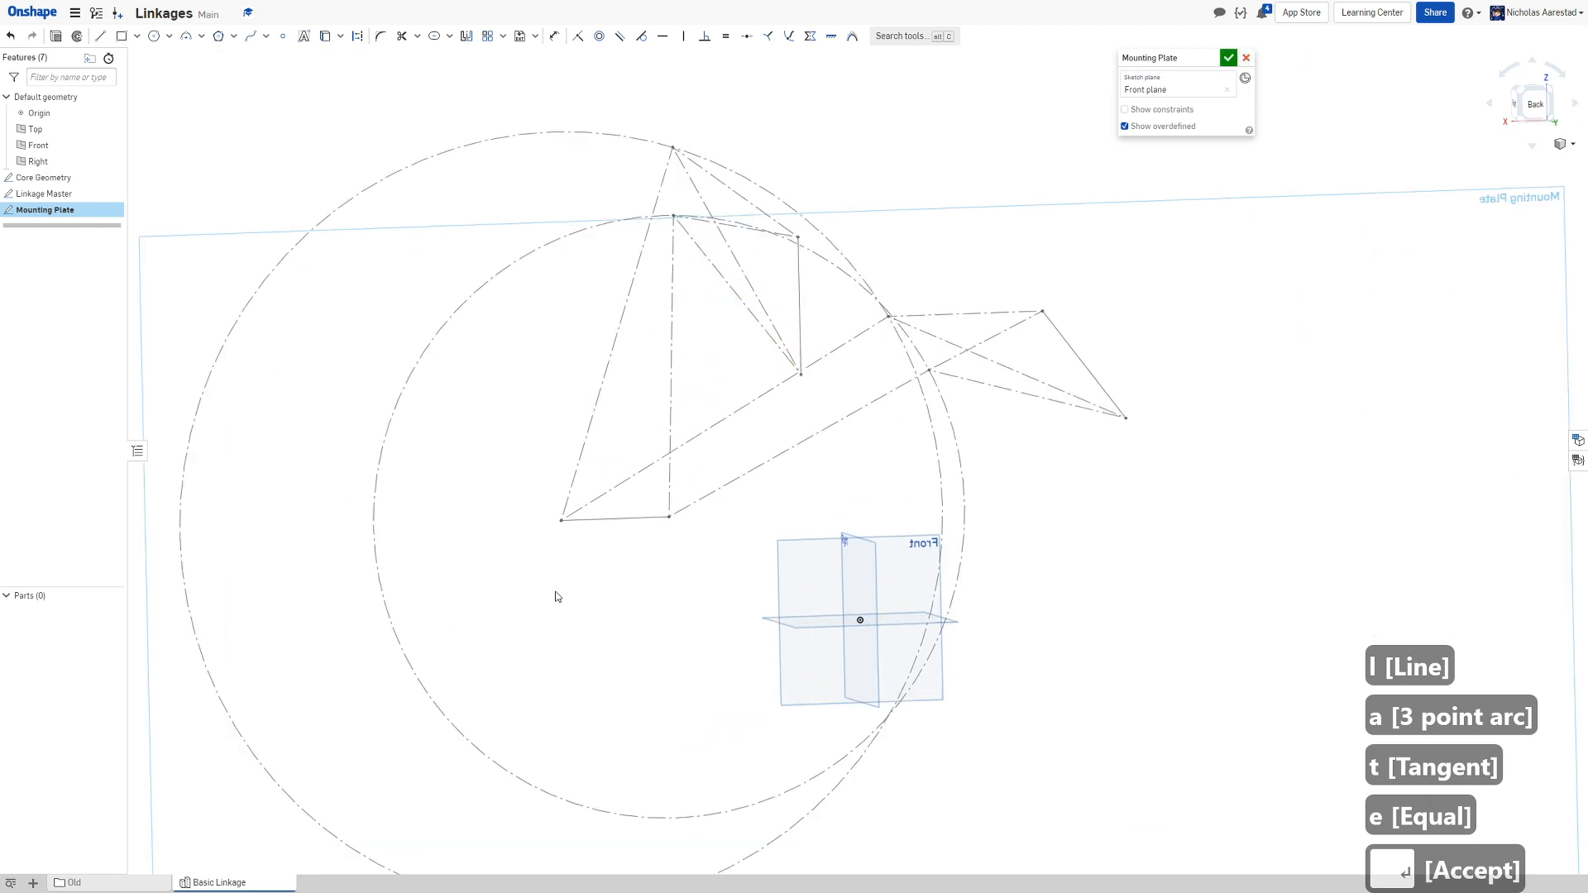
key(u)
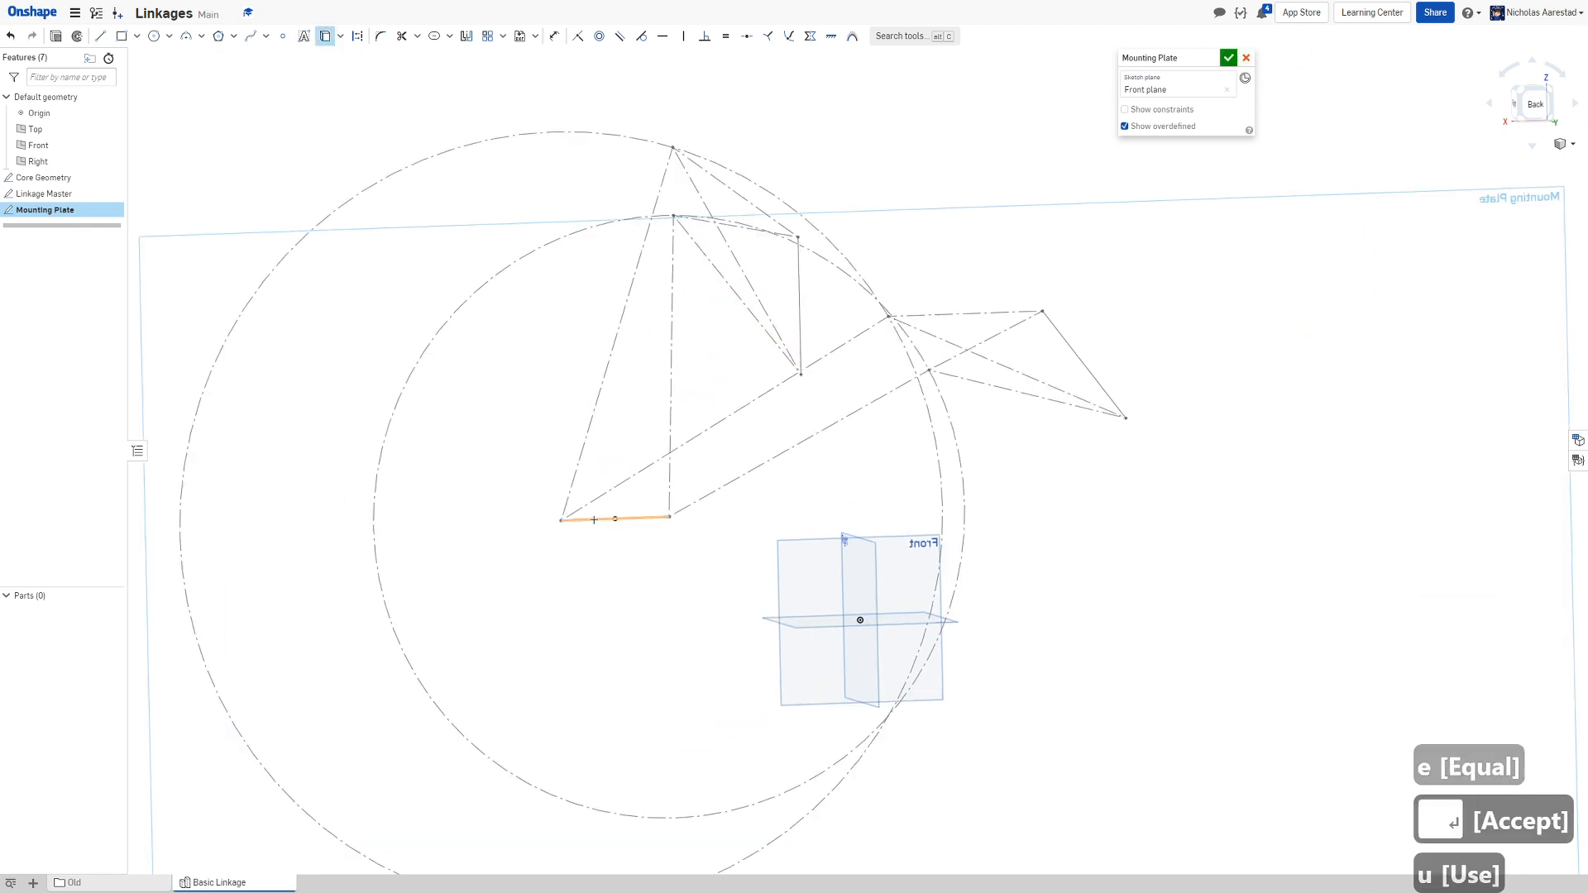
key(q)
click(594, 520)
click(758, 638)
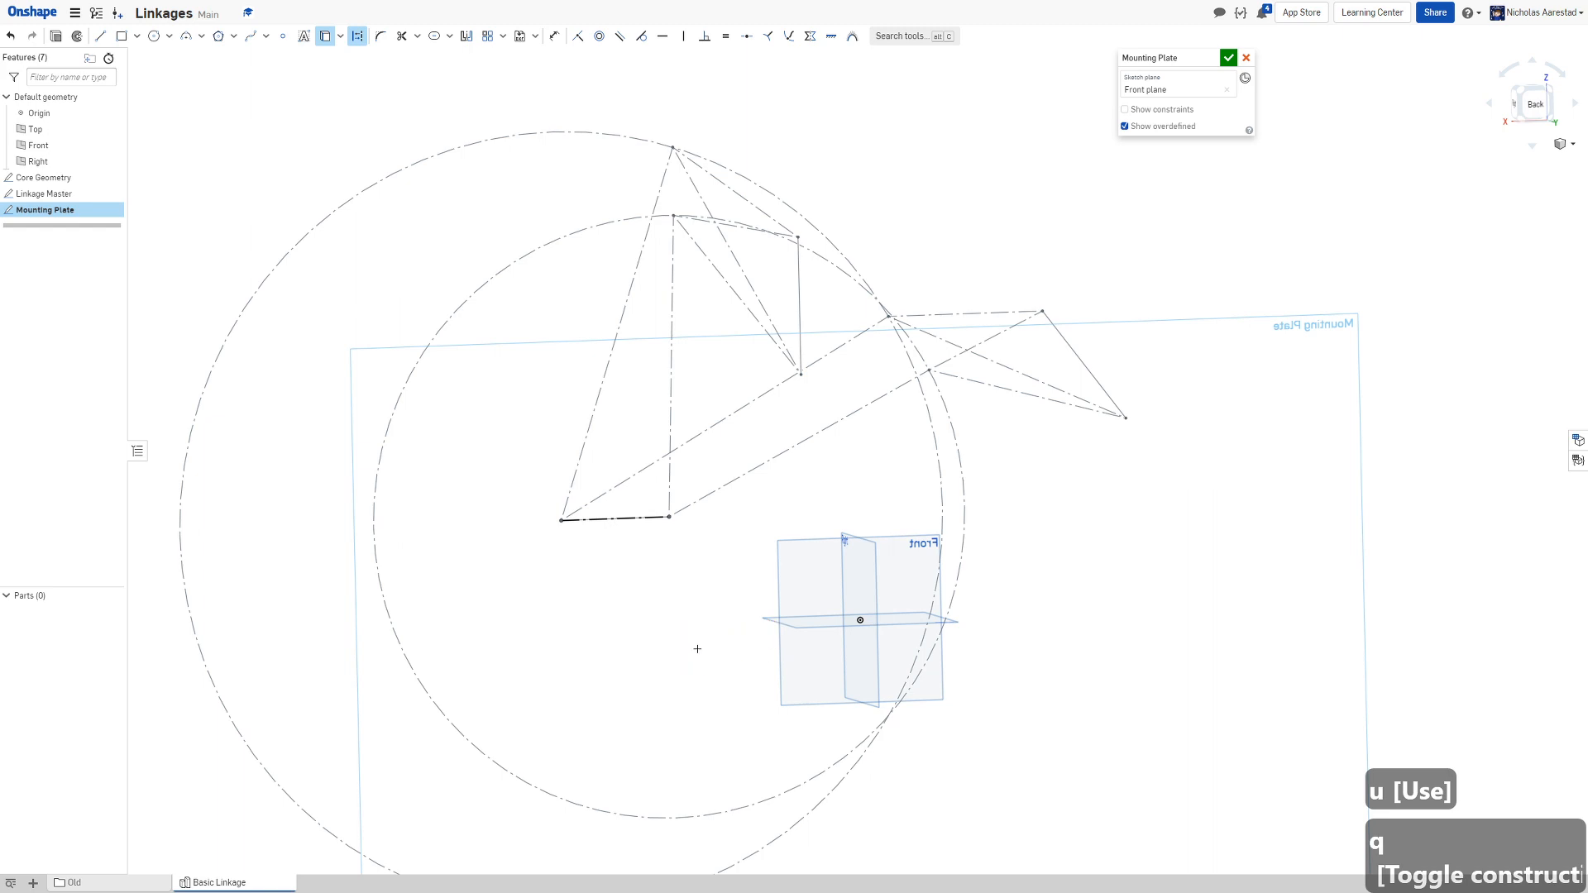
key(n)
Sketch two solid circles, one centered on each endpoint of the projected horizontal construction line
click(154, 35)
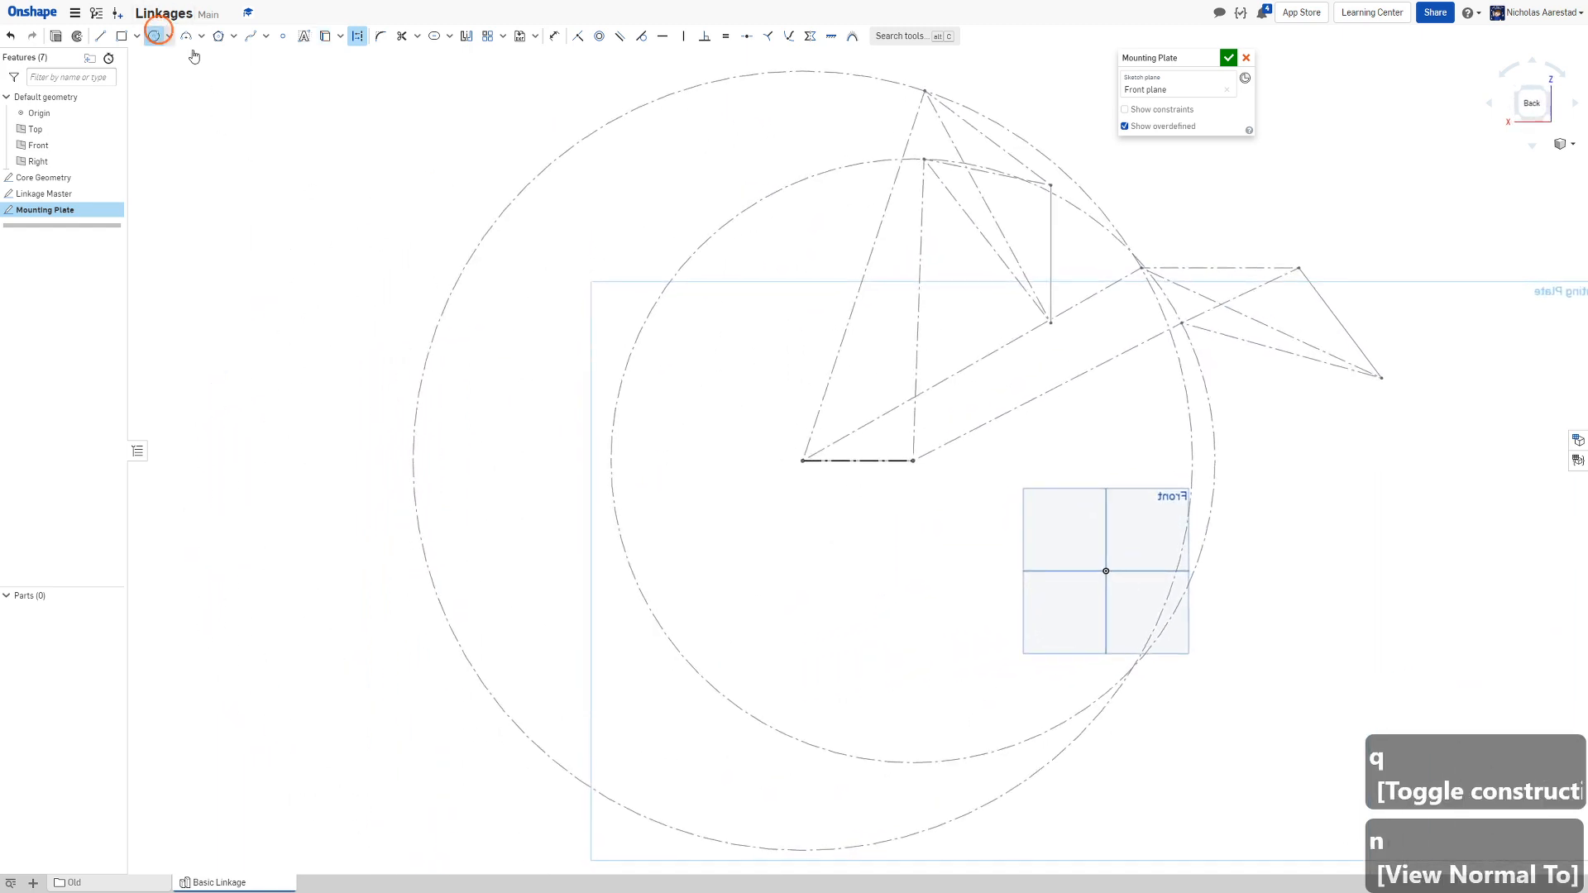
scroll(1129, 496, up, 4)
key(q)
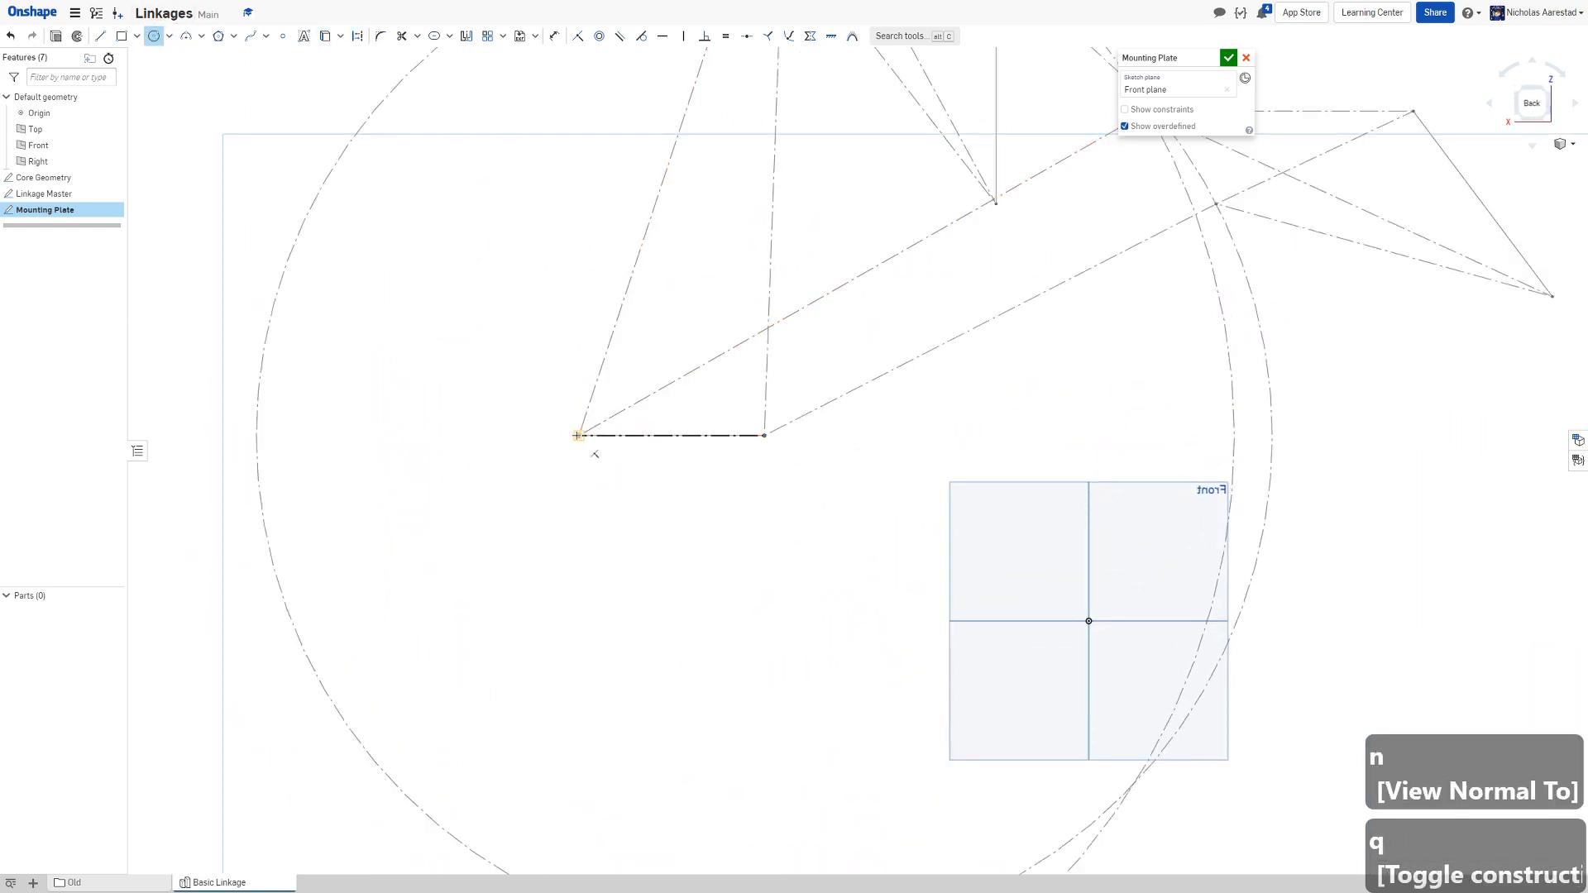
click(579, 436)
click(560, 464)
click(764, 436)
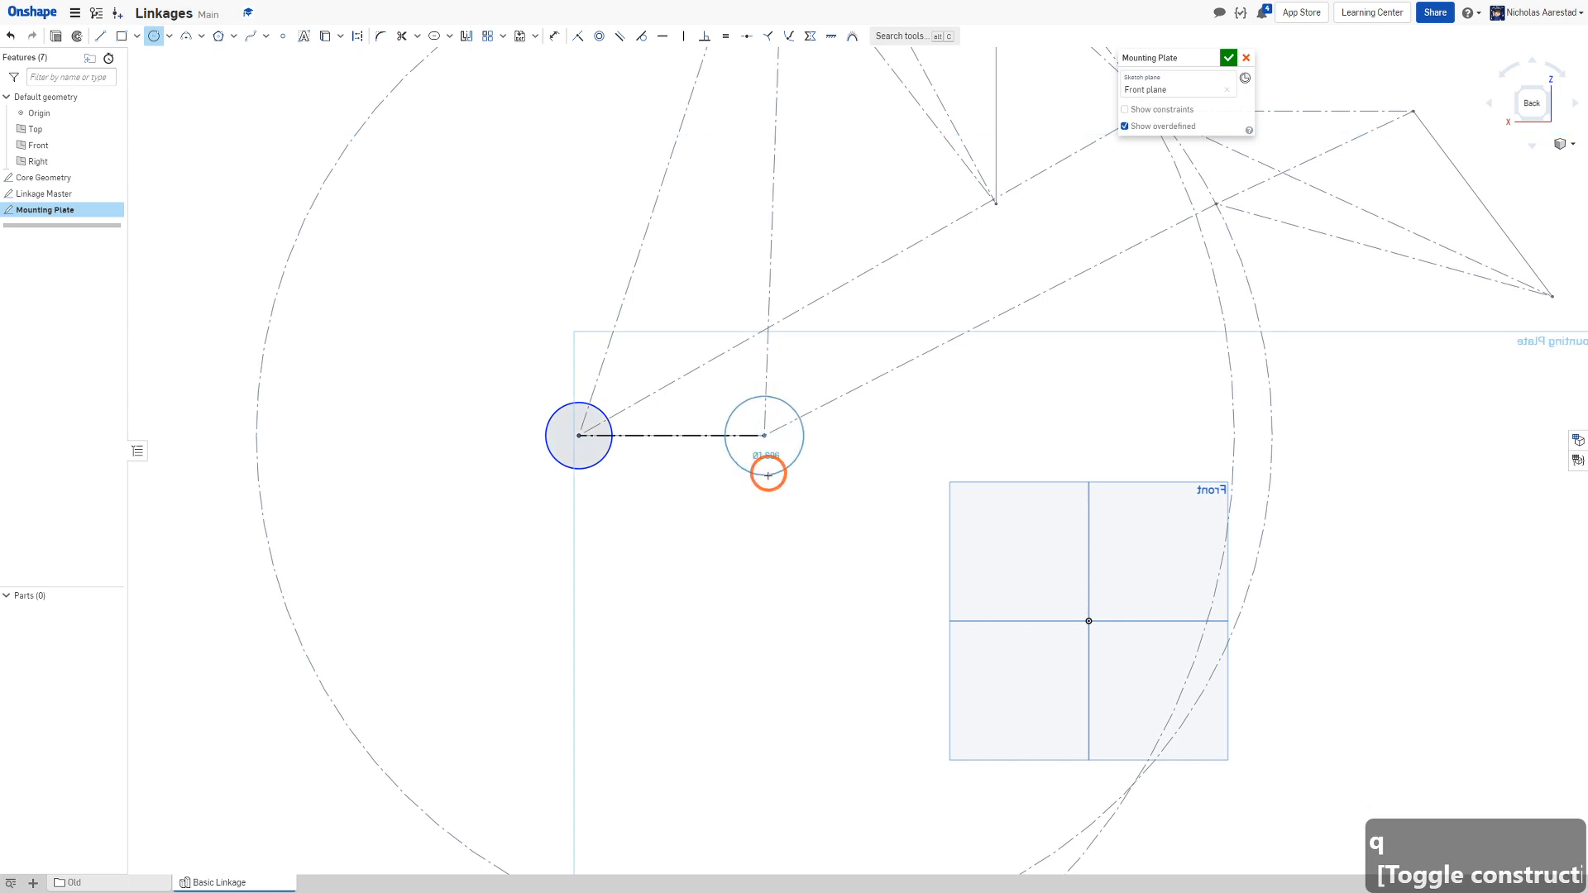
click(769, 472)
Make the two circles equal and set their diameter to 1.125
click(560, 416)
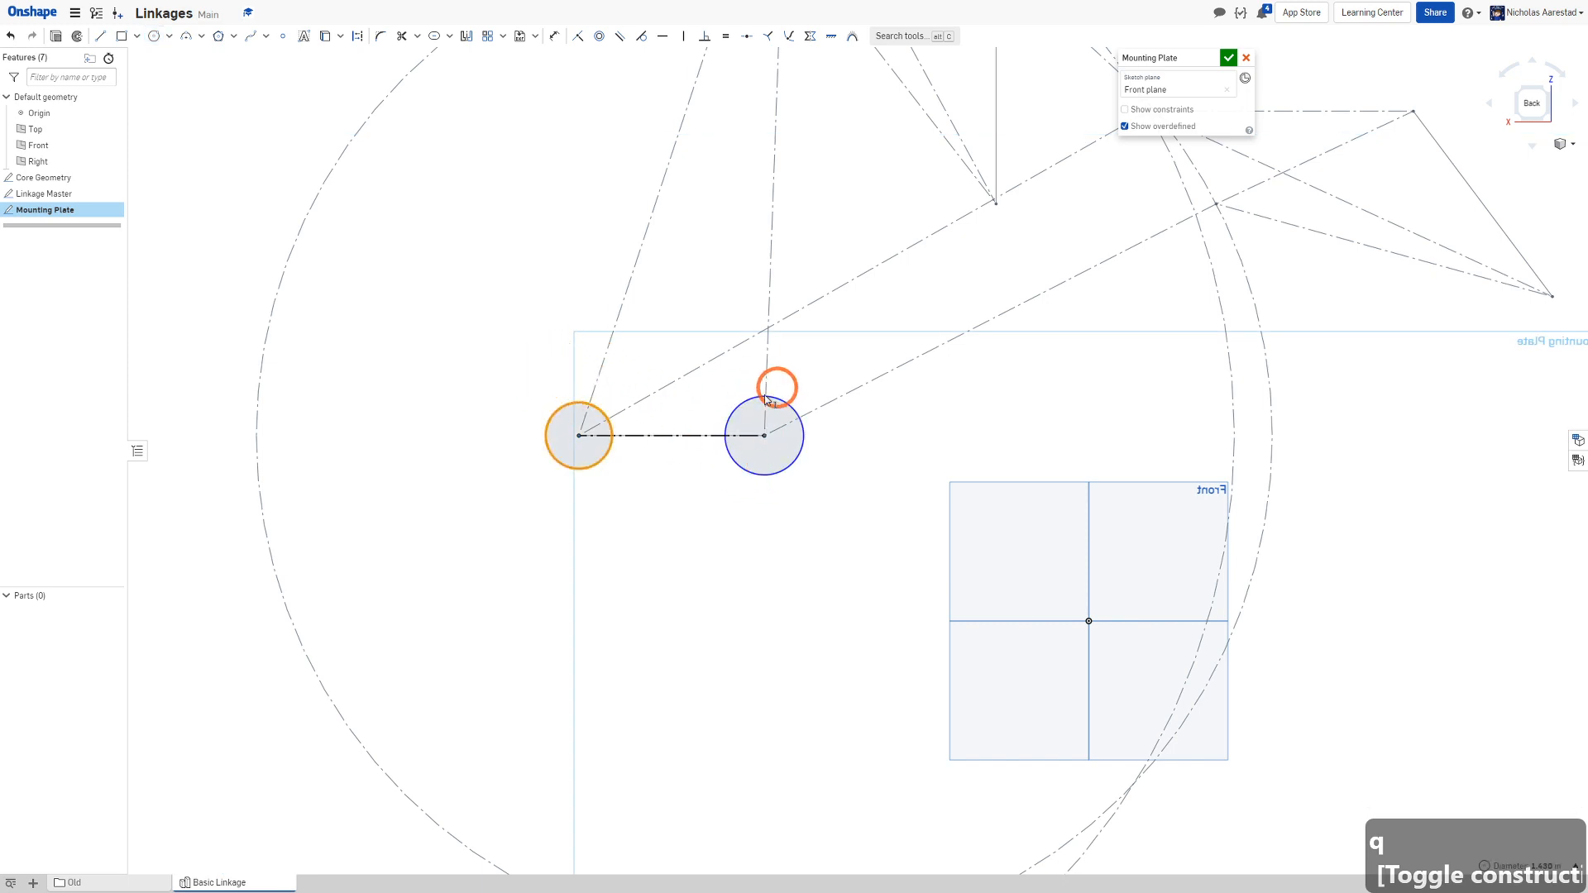
click(752, 400)
key(e)
key(d)
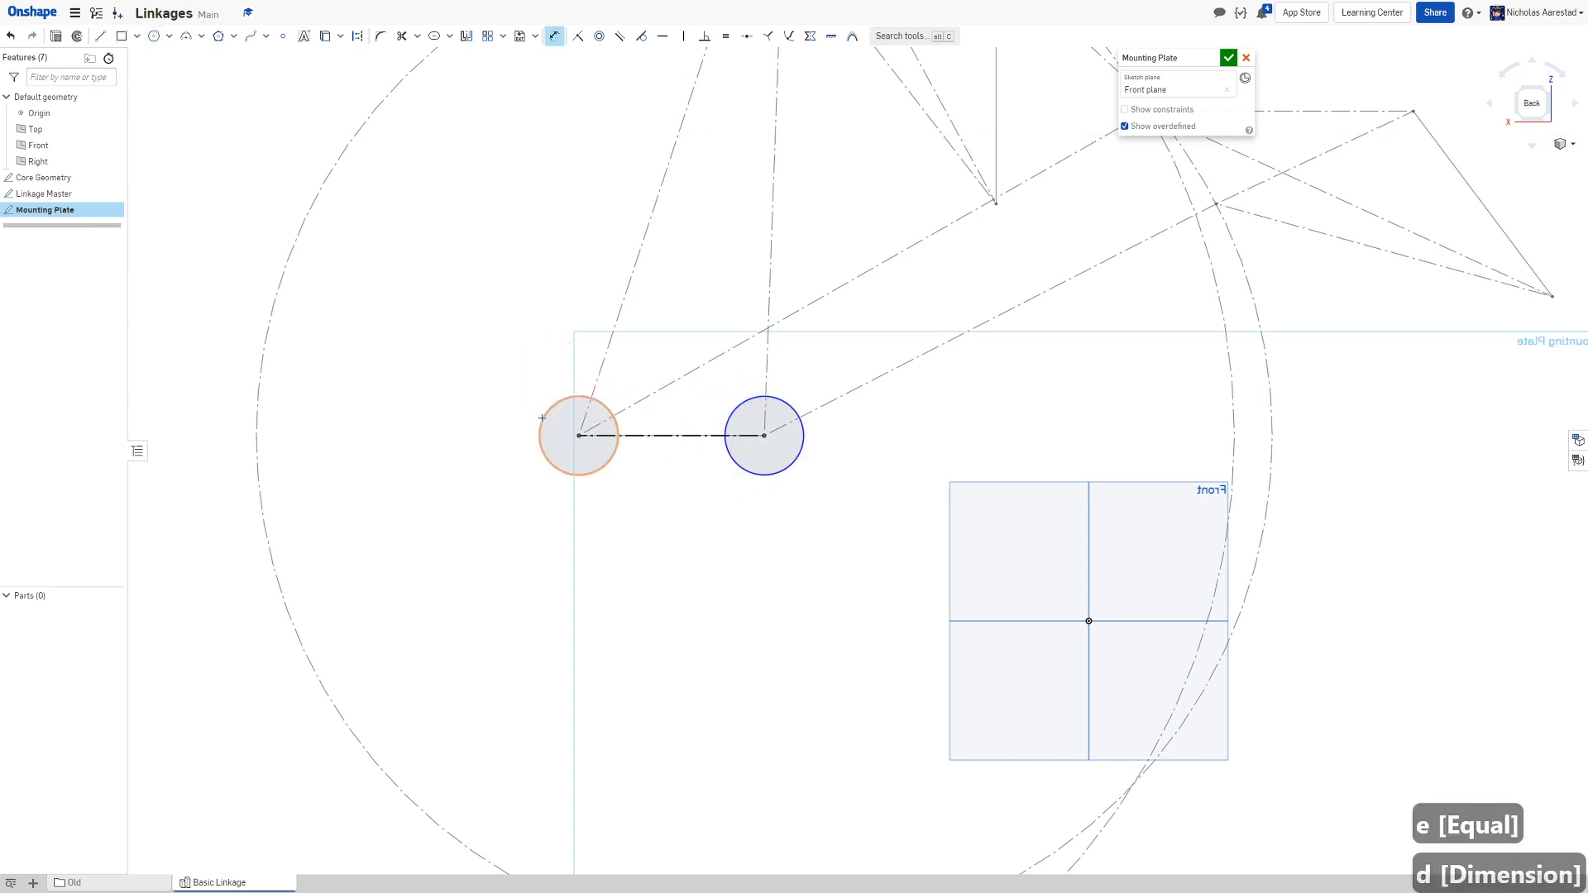
click(541, 418)
click(503, 398)
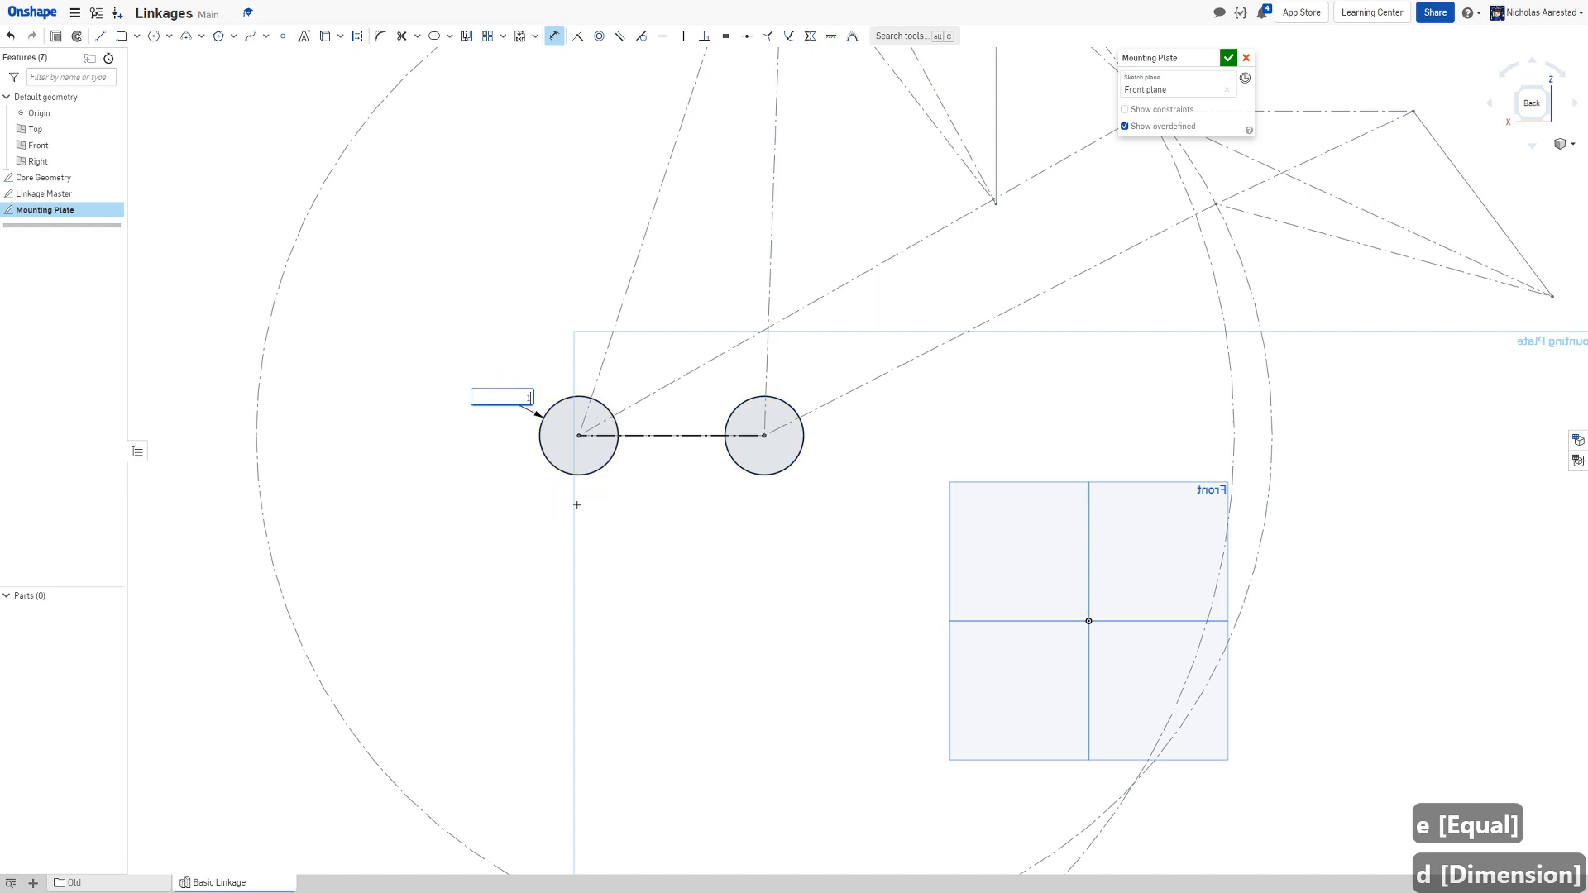
text(1.12)
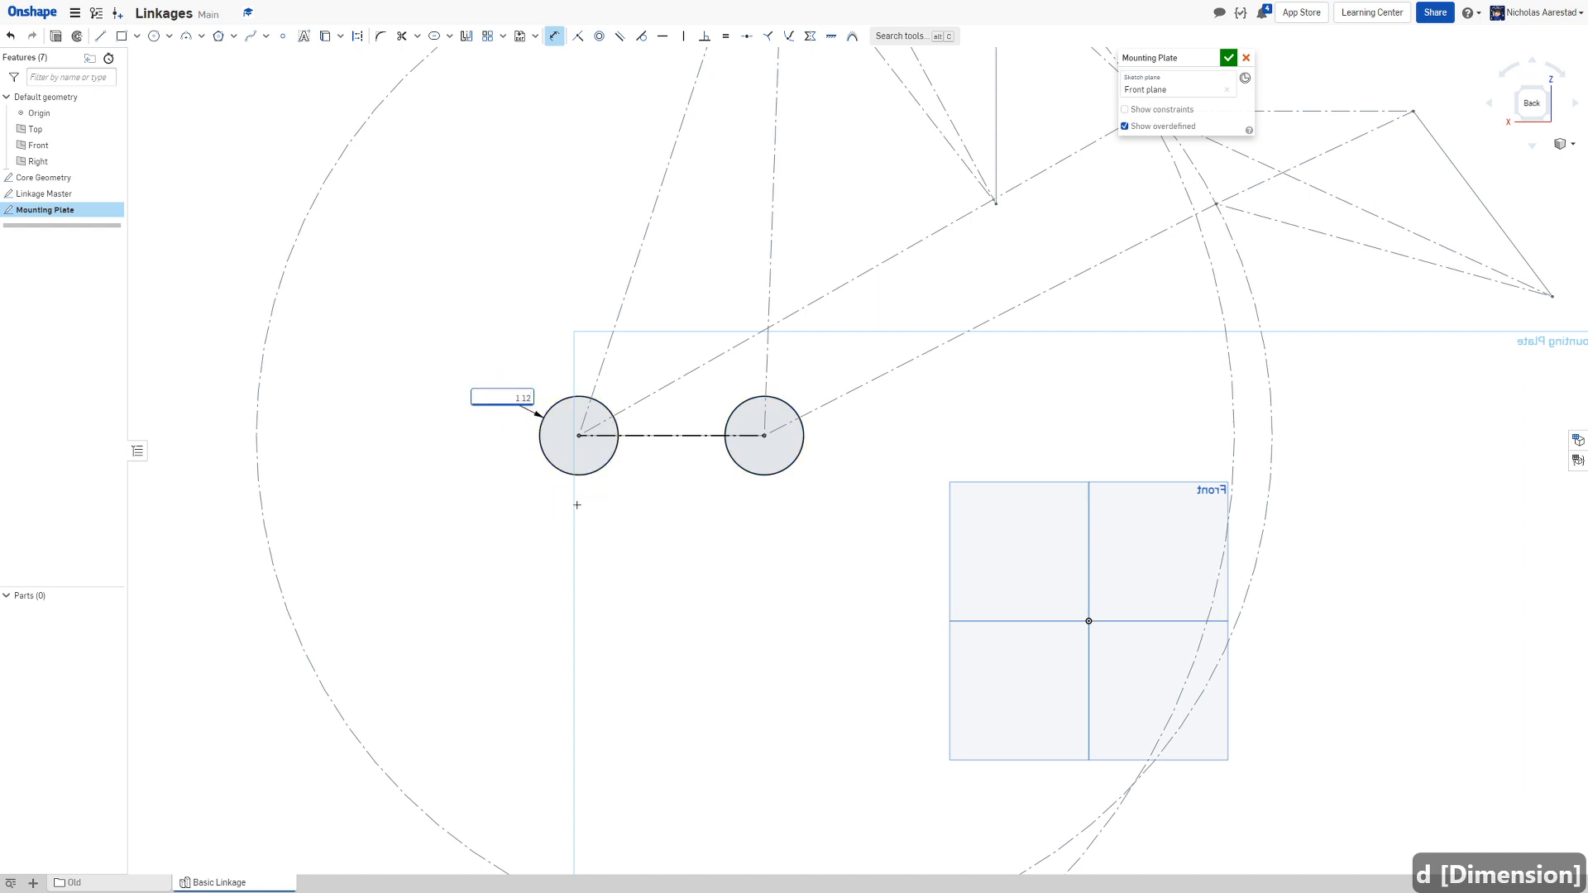
text(5)
key(Return)
scroll(694, 403, down, 1)
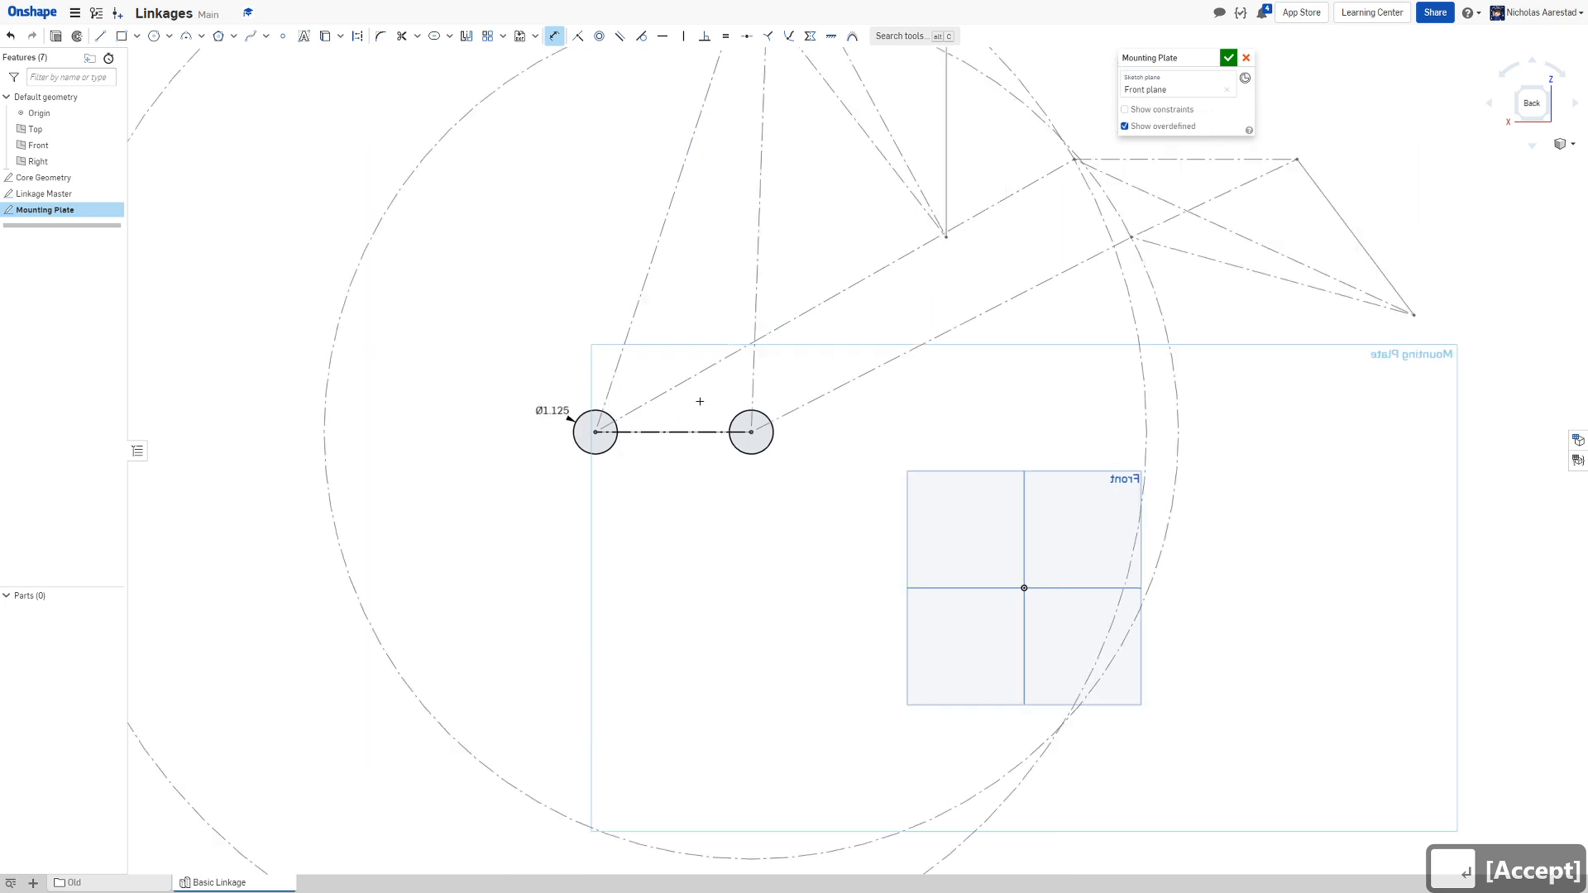
Sketch a center-point rectangle about 5.1 wide below the two circles and set its height to 2
scroll(717, 366, up, 3)
scroll(456, 205, down, 2)
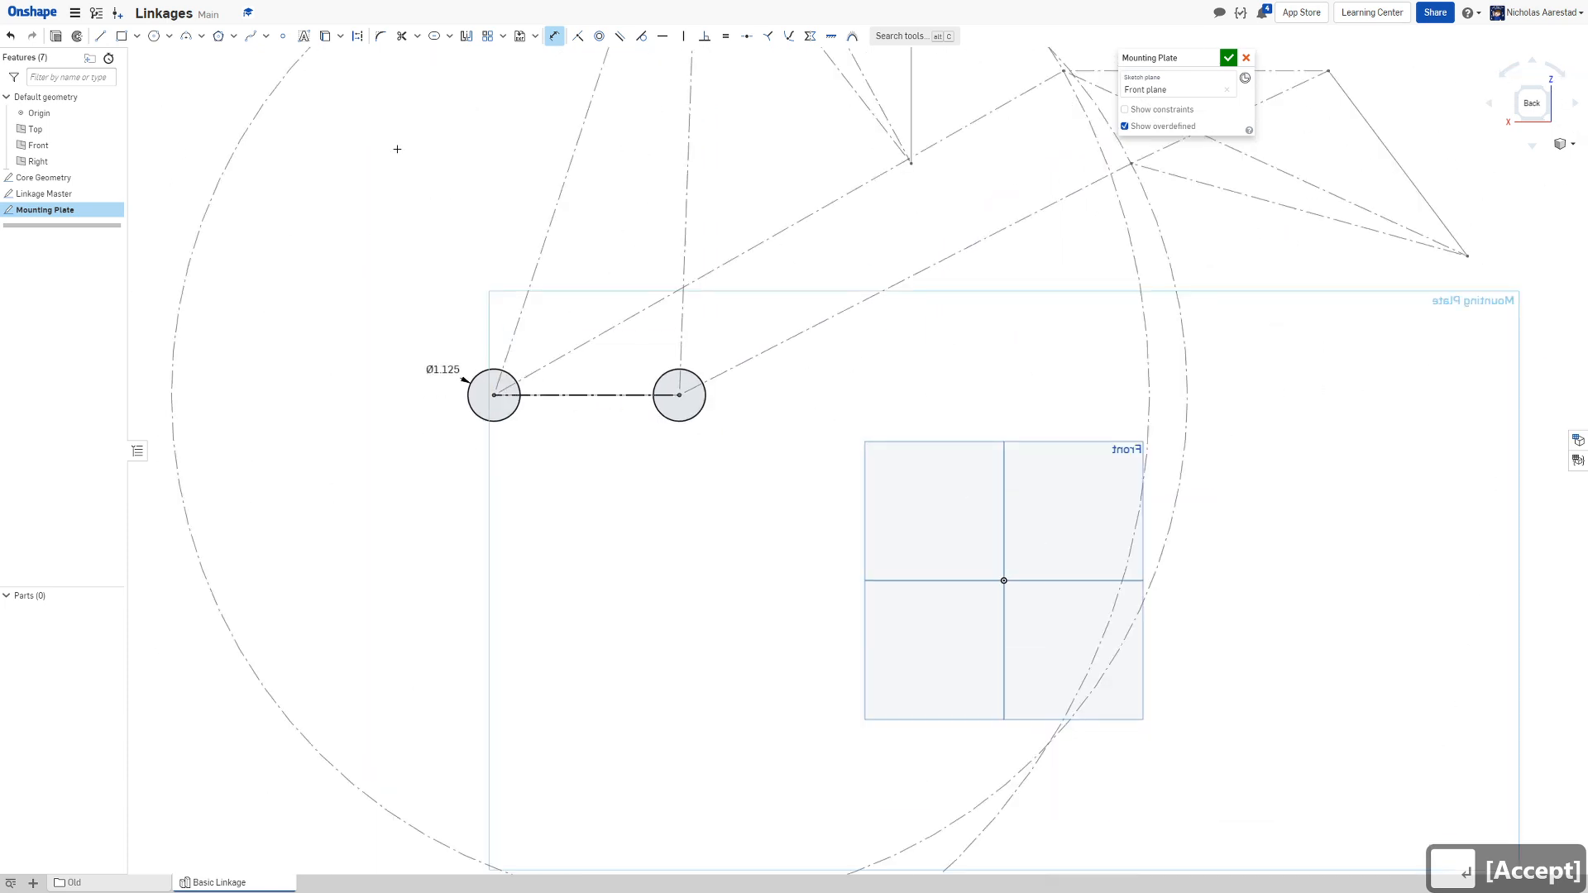
click(137, 36)
click(138, 80)
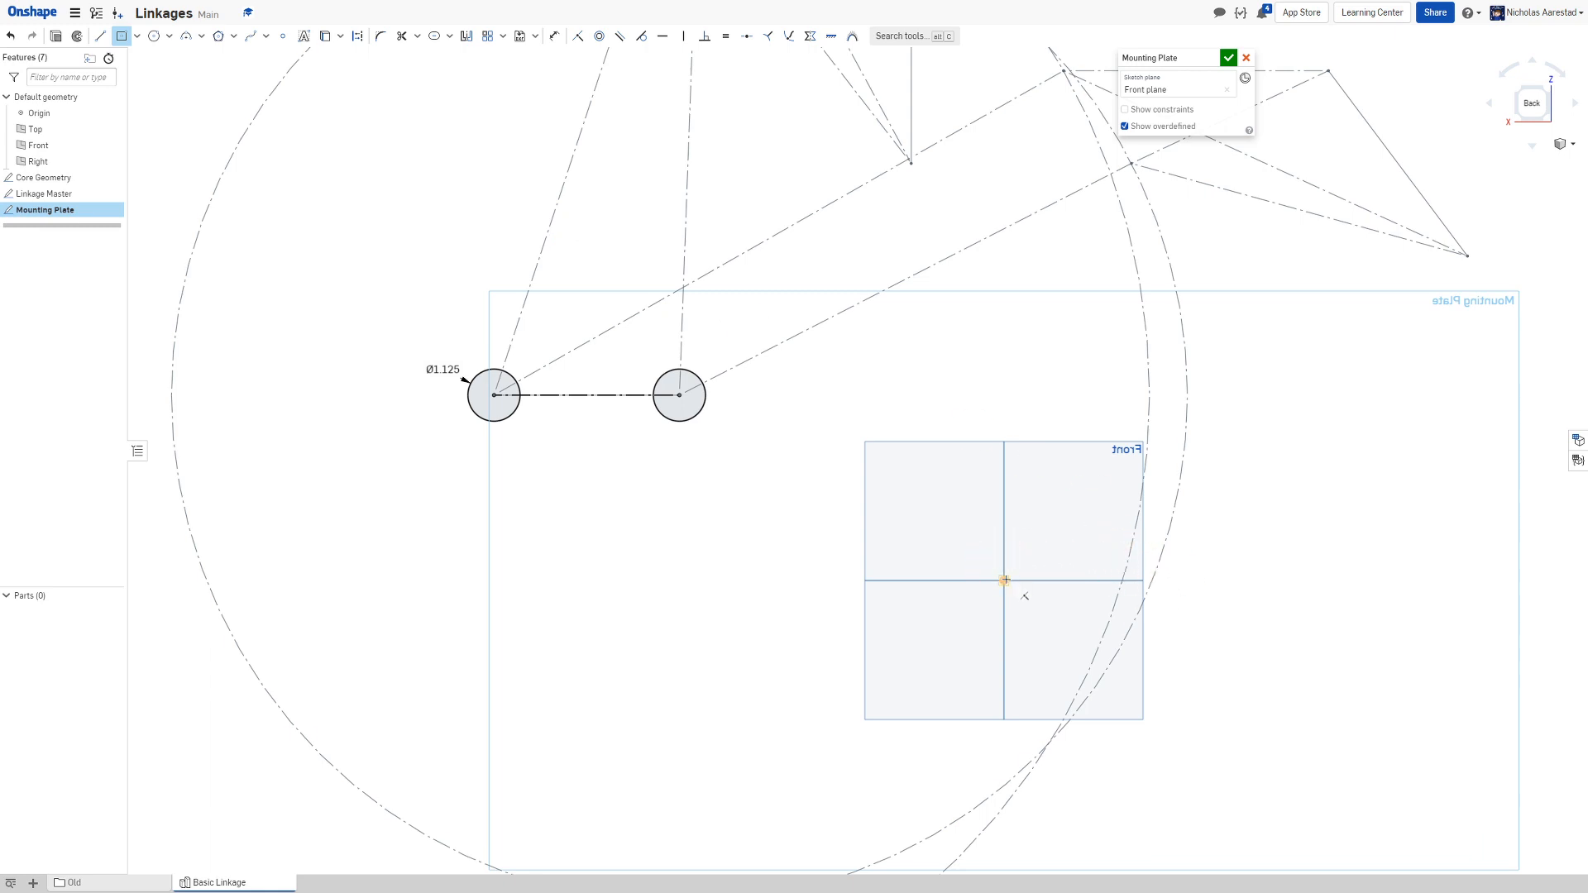
drag(574, 492, 694, 459)
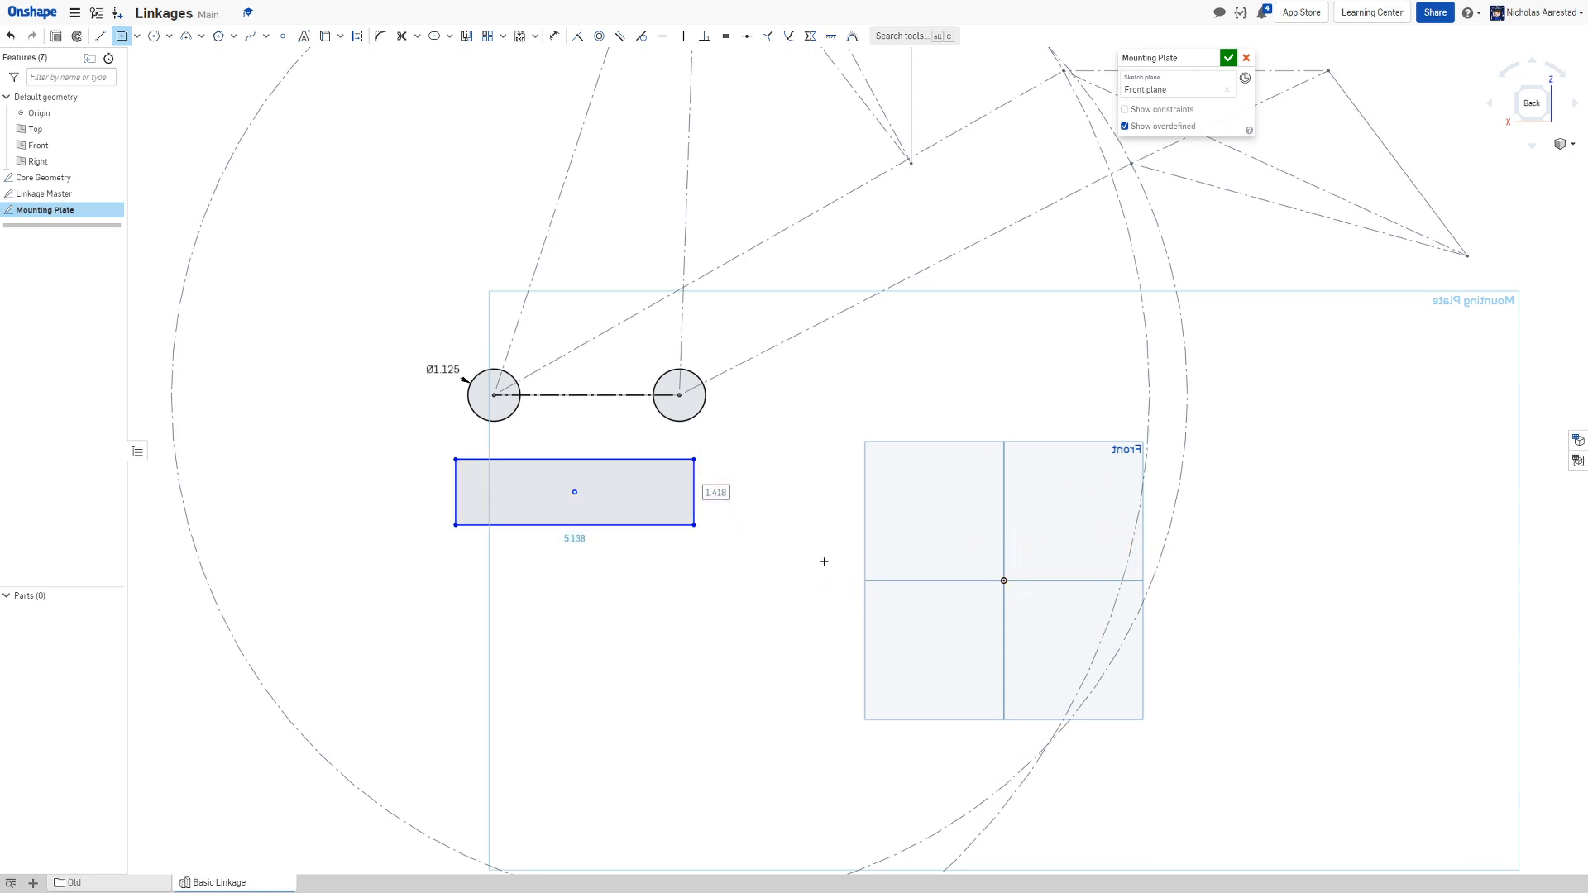
text(2)
key(Return)
Dimension the rectangle's bottom edge and set its width to 6
key(d)
key(d)
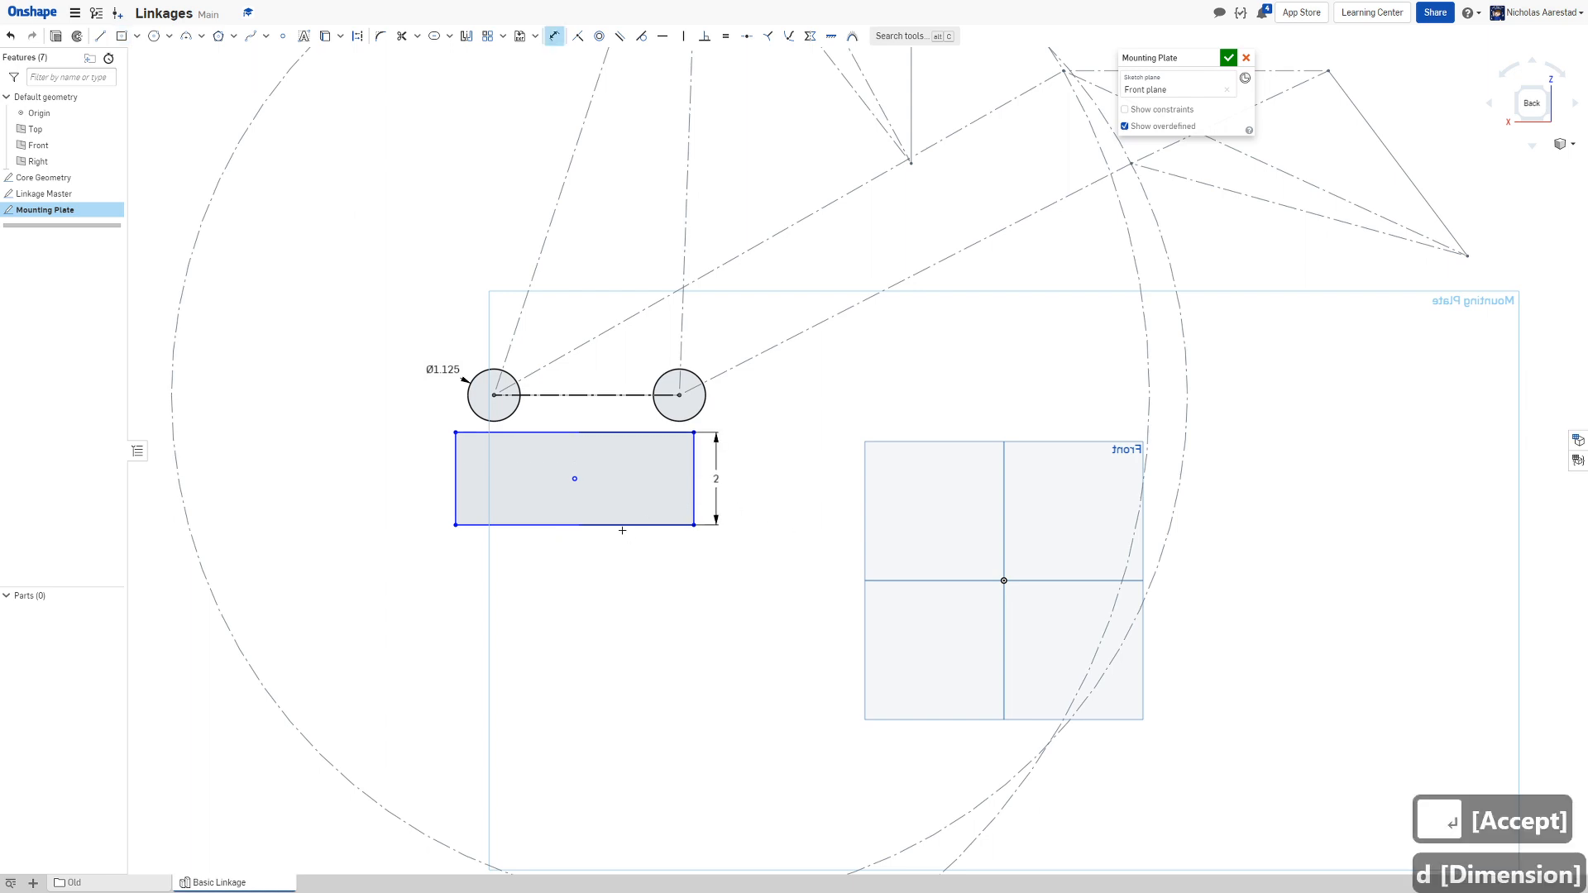
click(607, 550)
key(d)
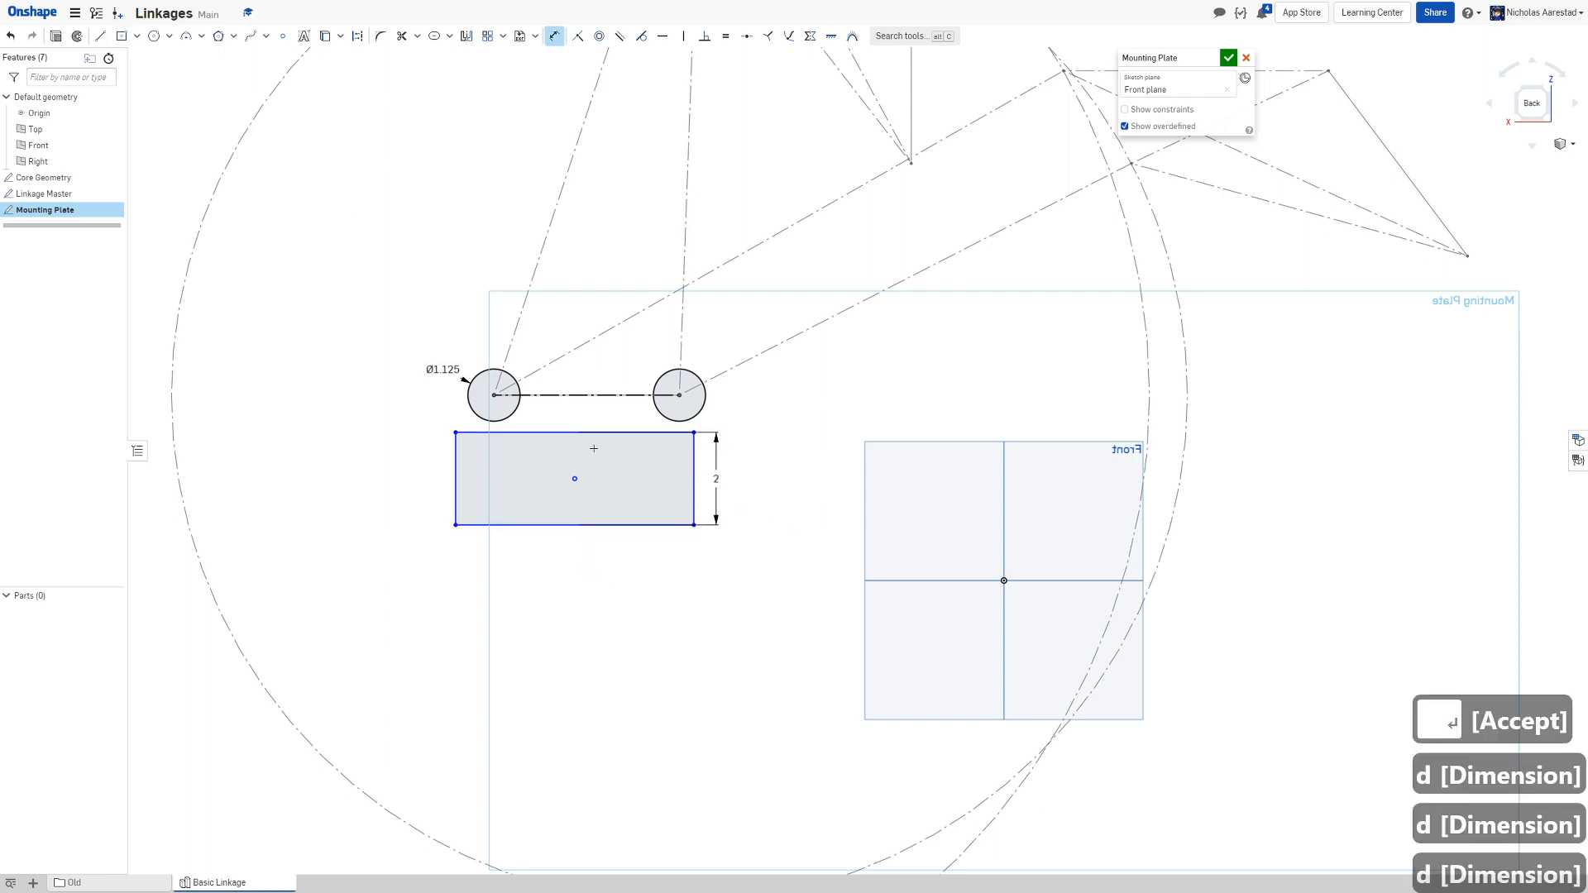
click(584, 526)
click(588, 560)
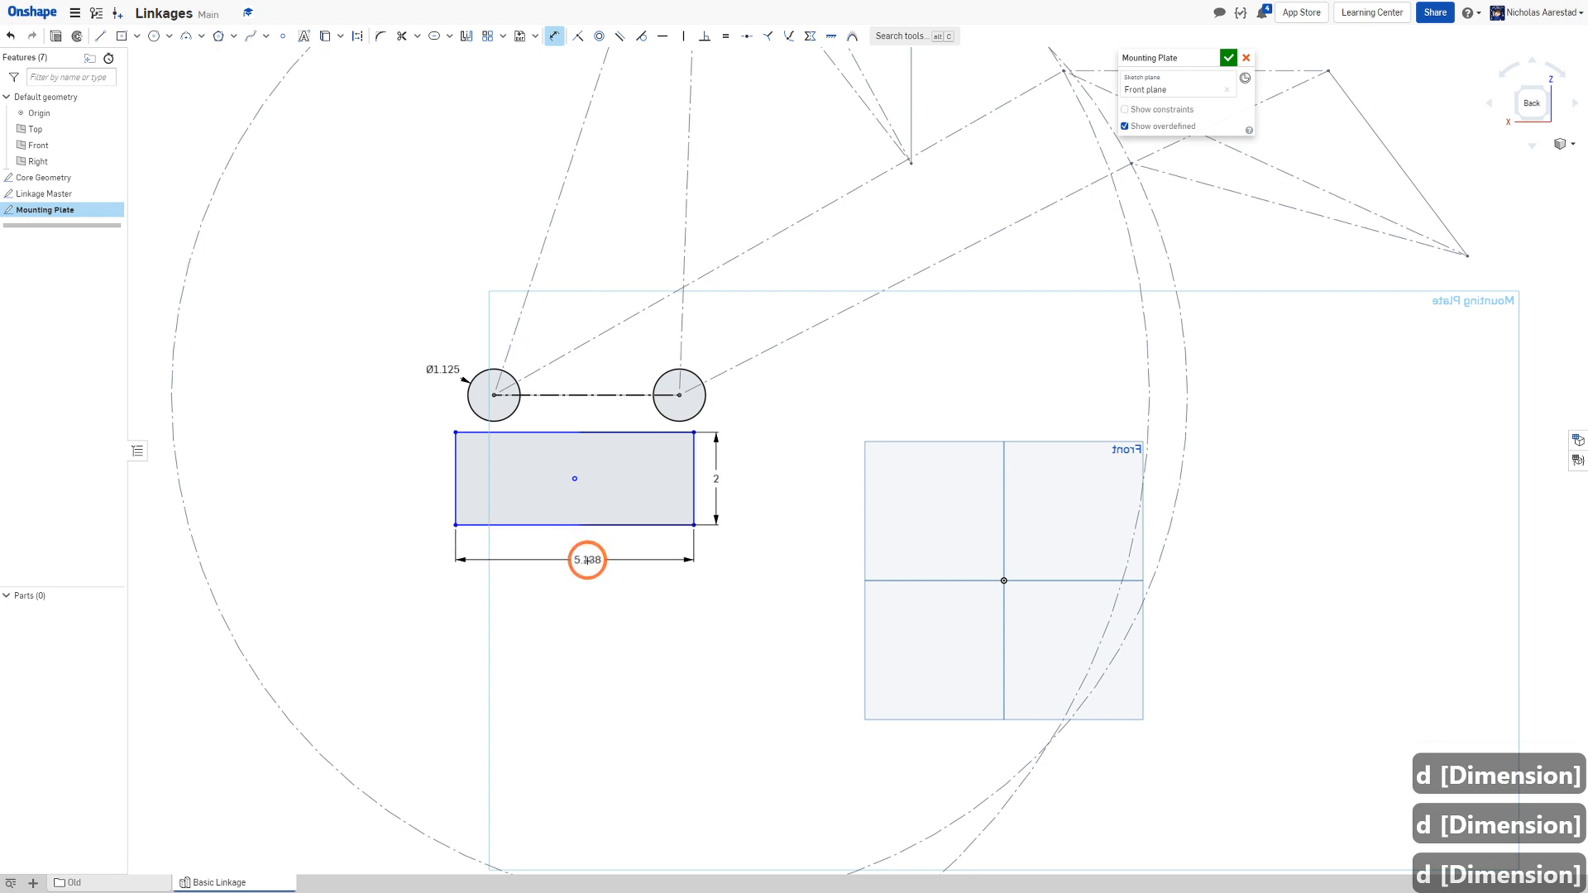
text(6)
key(Return)
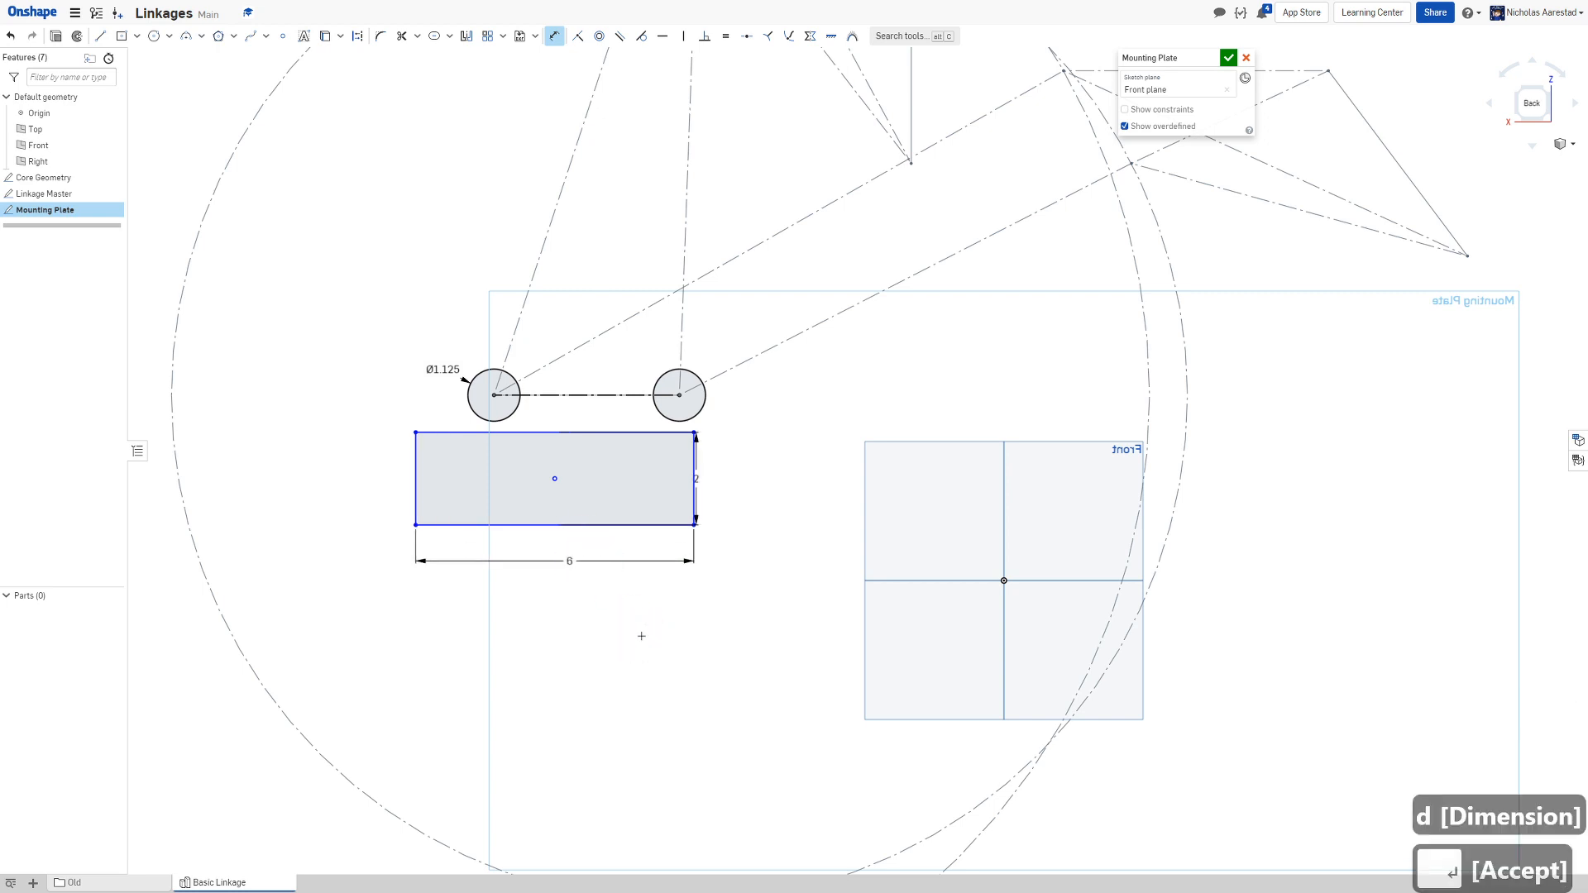
Center the rectangle under the circles with a vertical construction line from its center to the midpoint of the horizontal construction line
click(96, 37)
click(554, 478)
key(q)
click(588, 394)
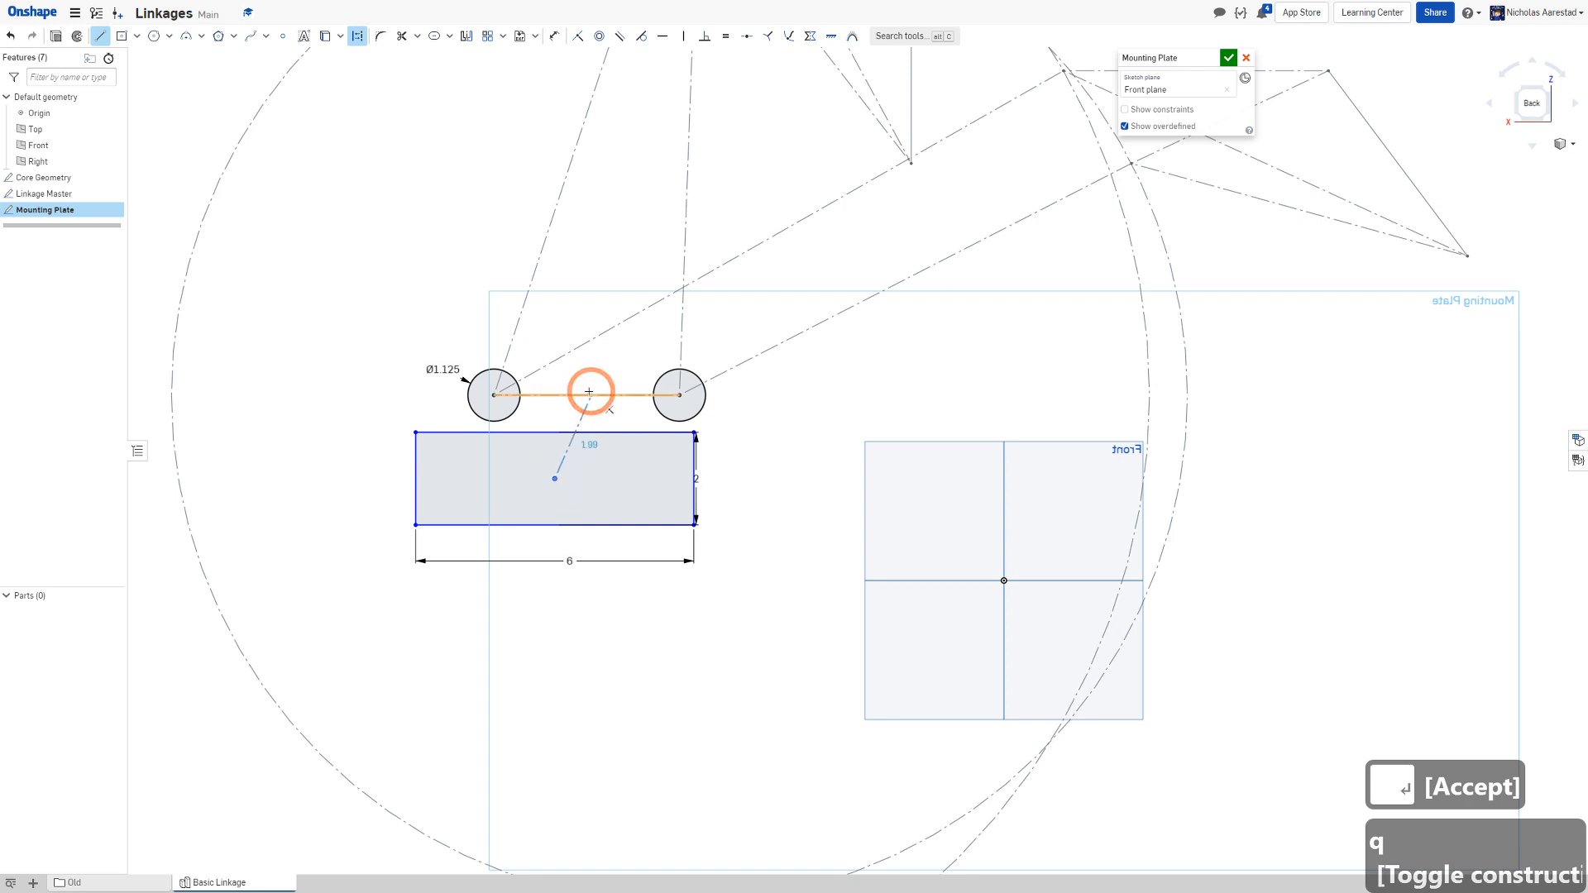
key(Escape)
click(580, 411)
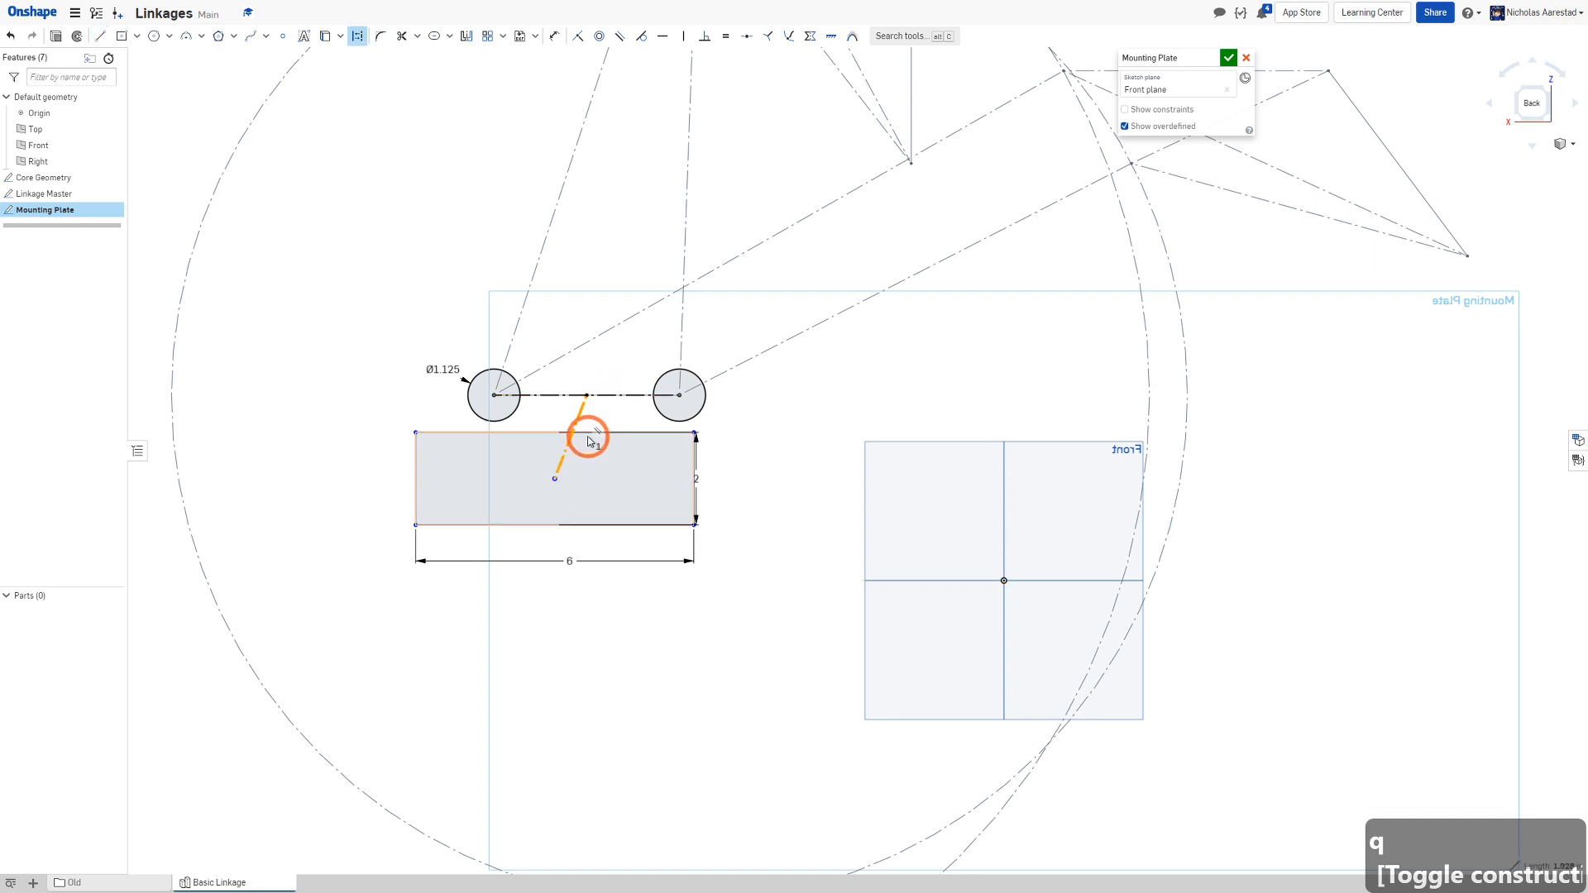
key(v)
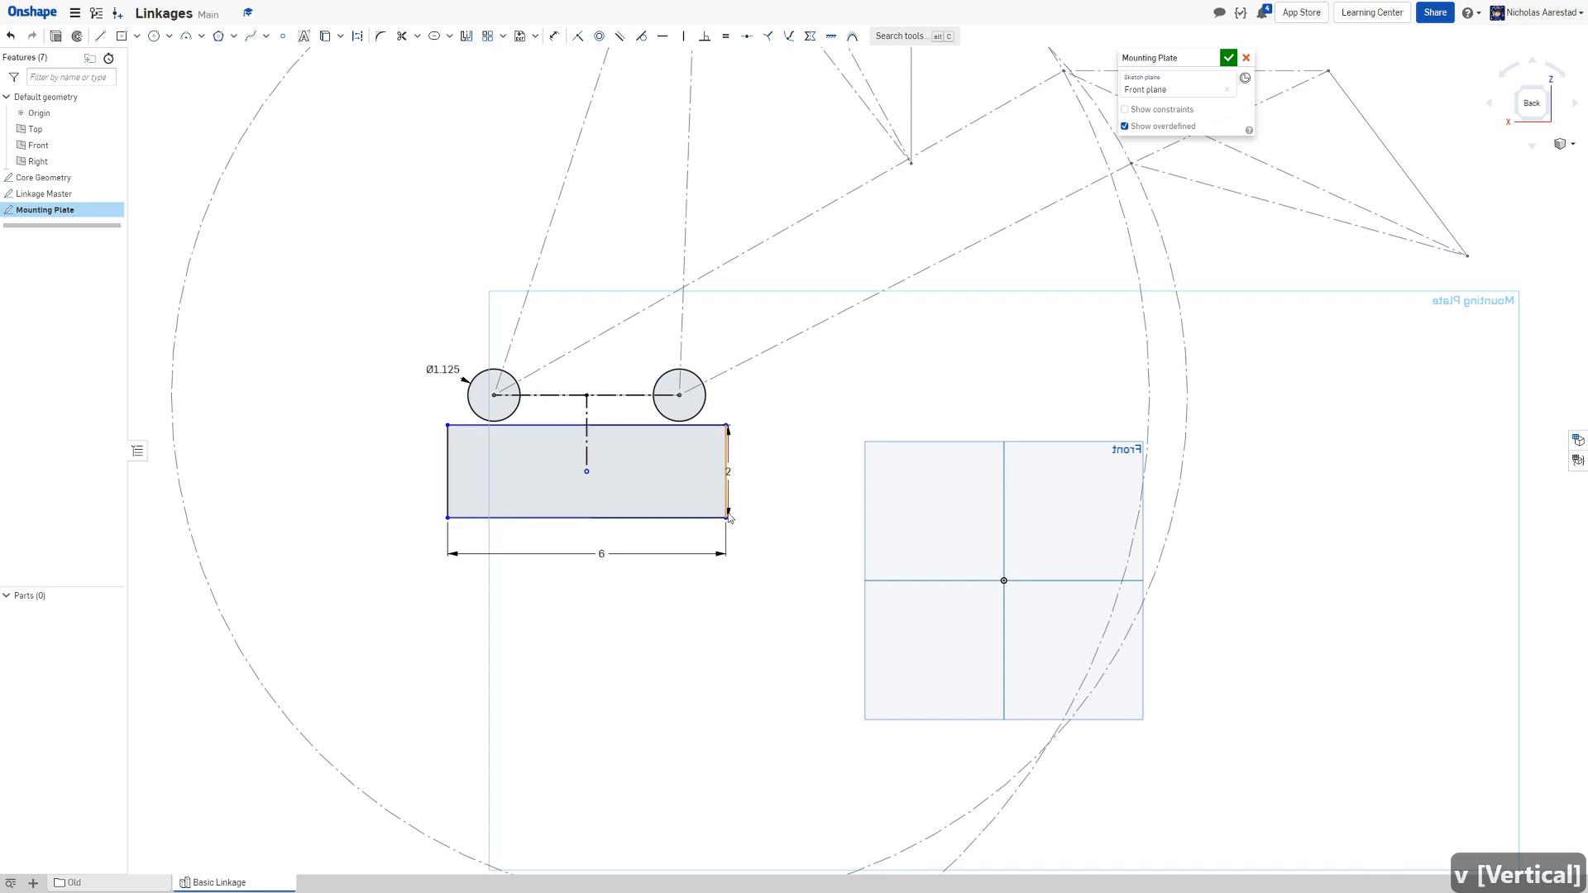
Lower the rectangle and set the distance from its top edge to the right circle's center to 1
drag(726, 519, 726, 542)
key(d)
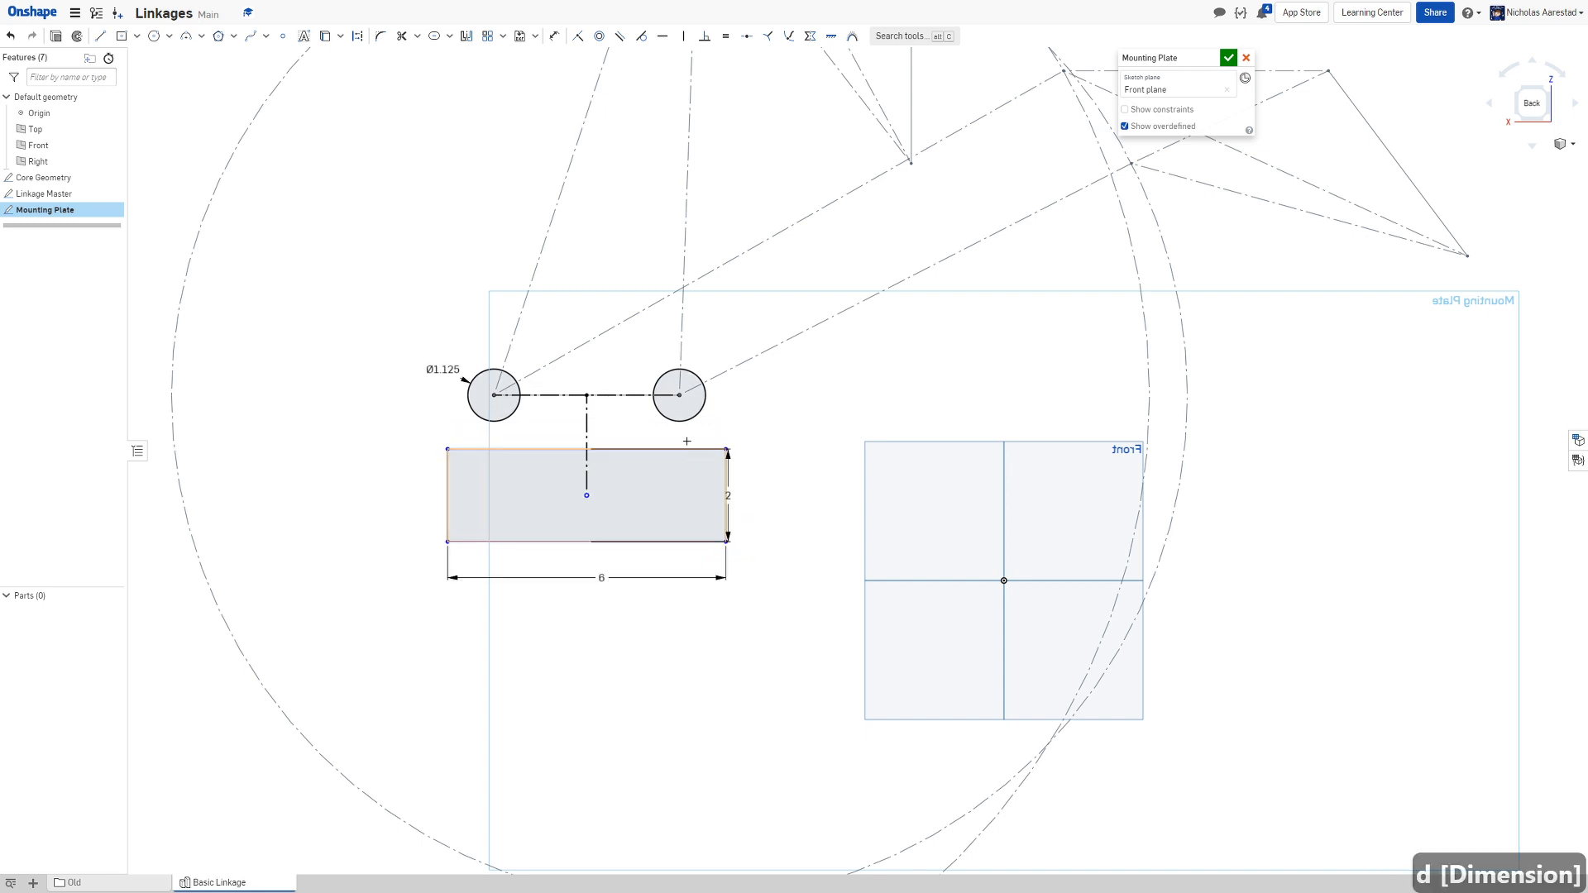
click(668, 448)
click(679, 395)
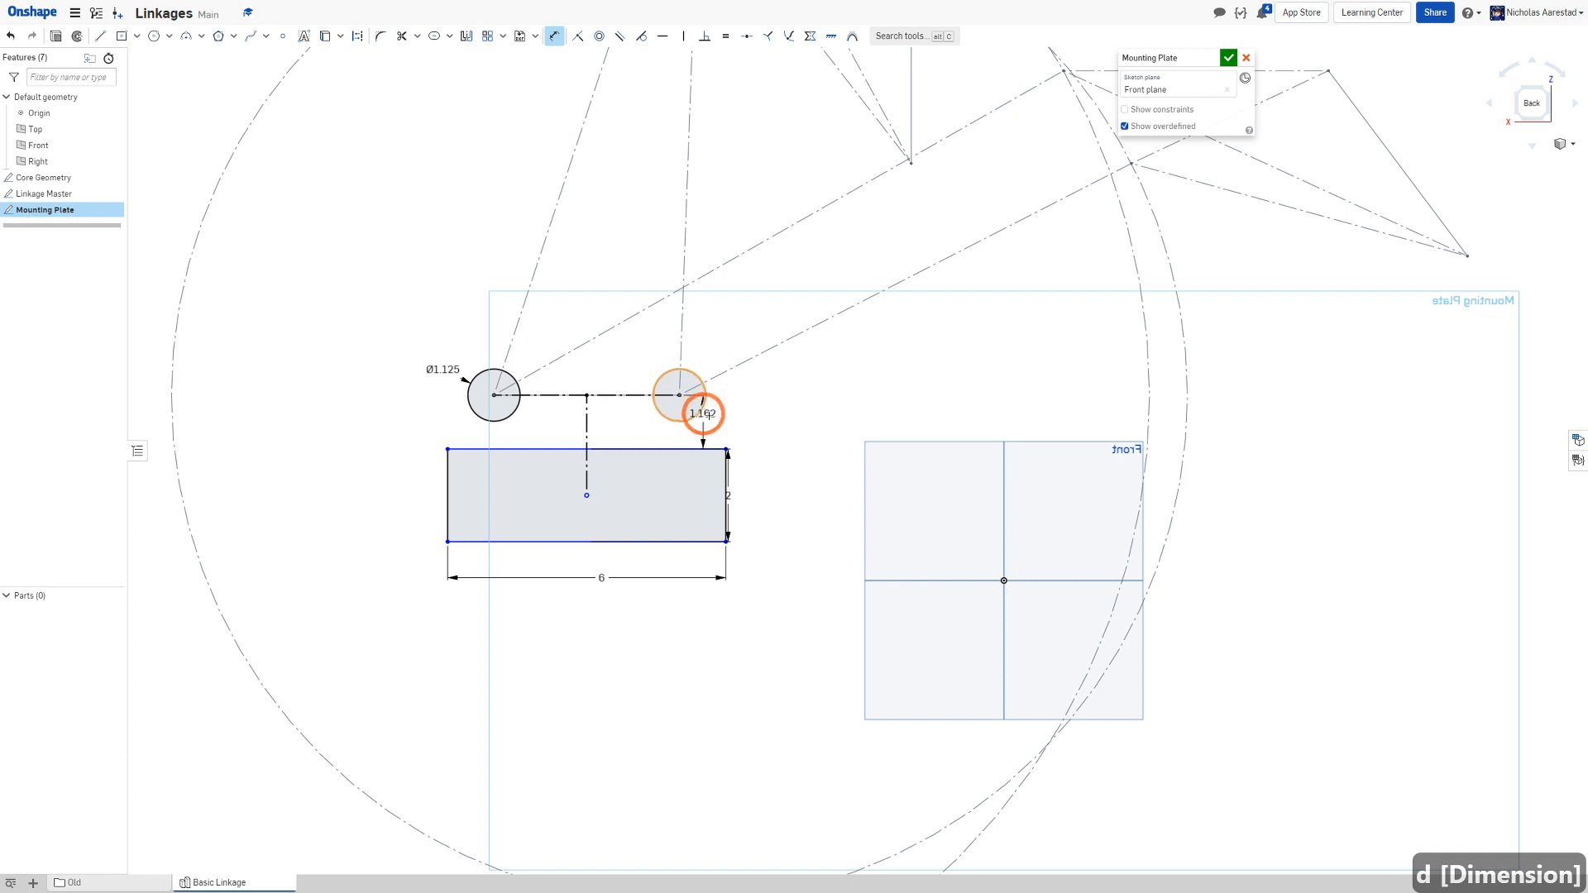
click(716, 419)
text(1)
key(Return)
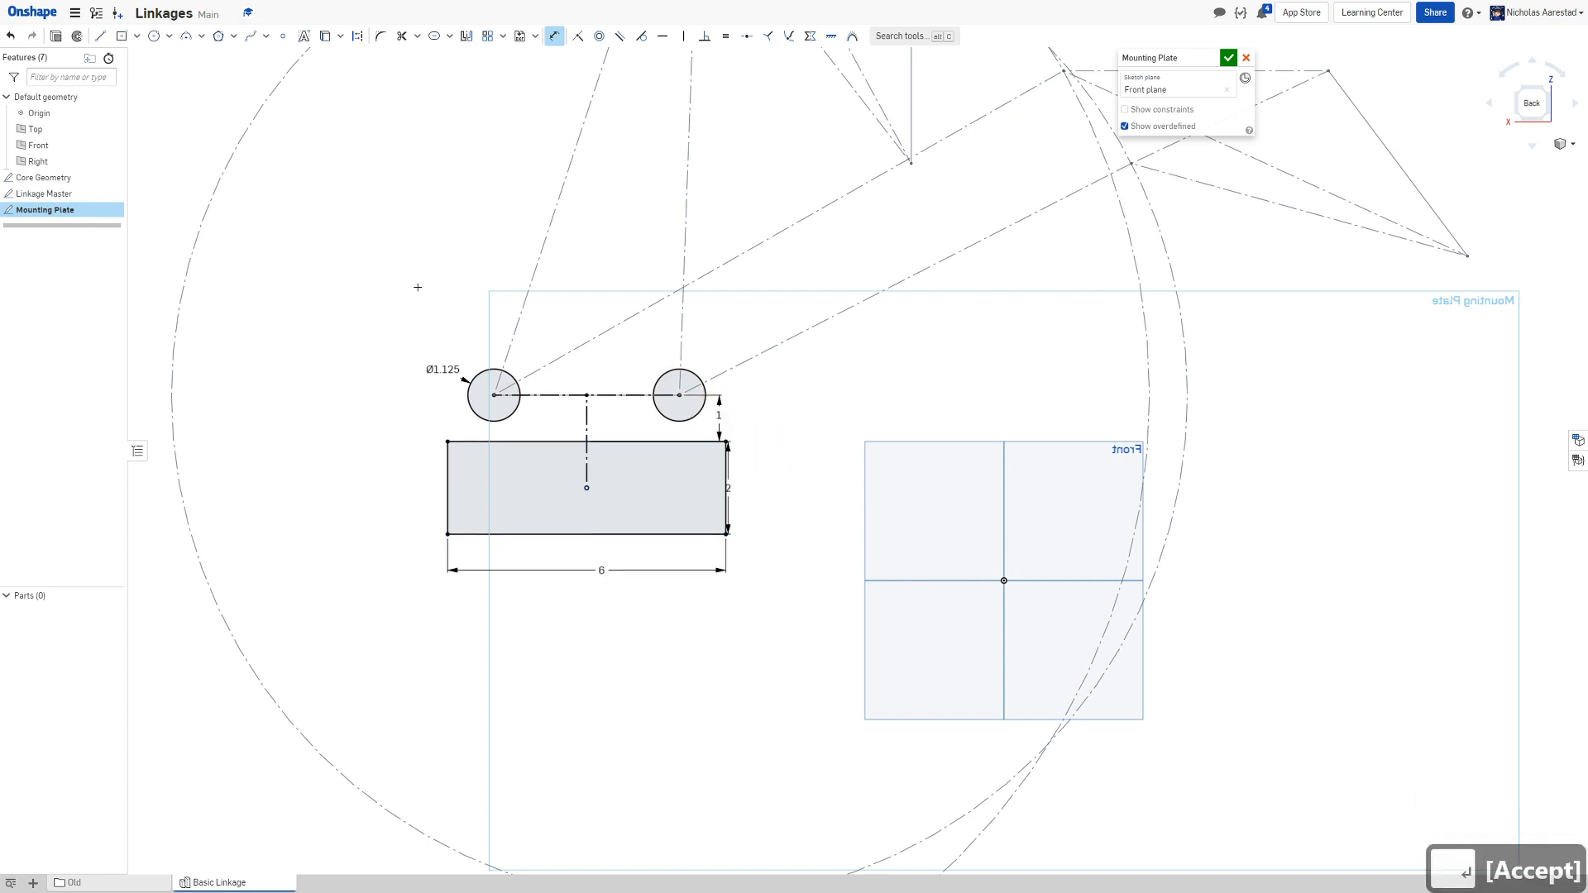
Offset both circles outward by 0.25
key(o)
click(516, 345)
click(696, 359)
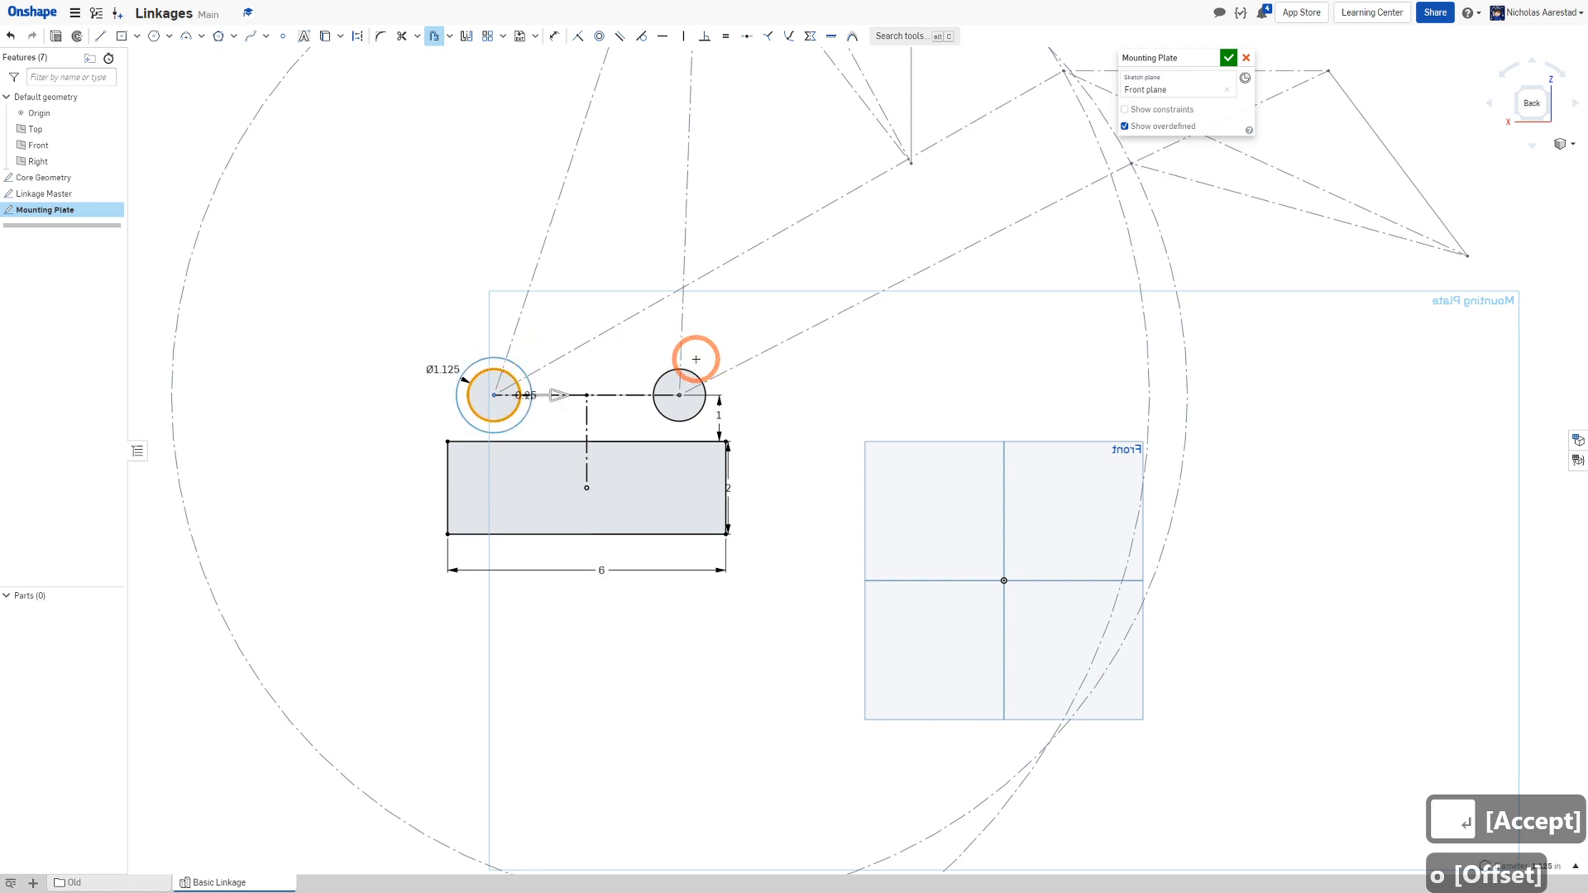
key(Return)
key(Return)
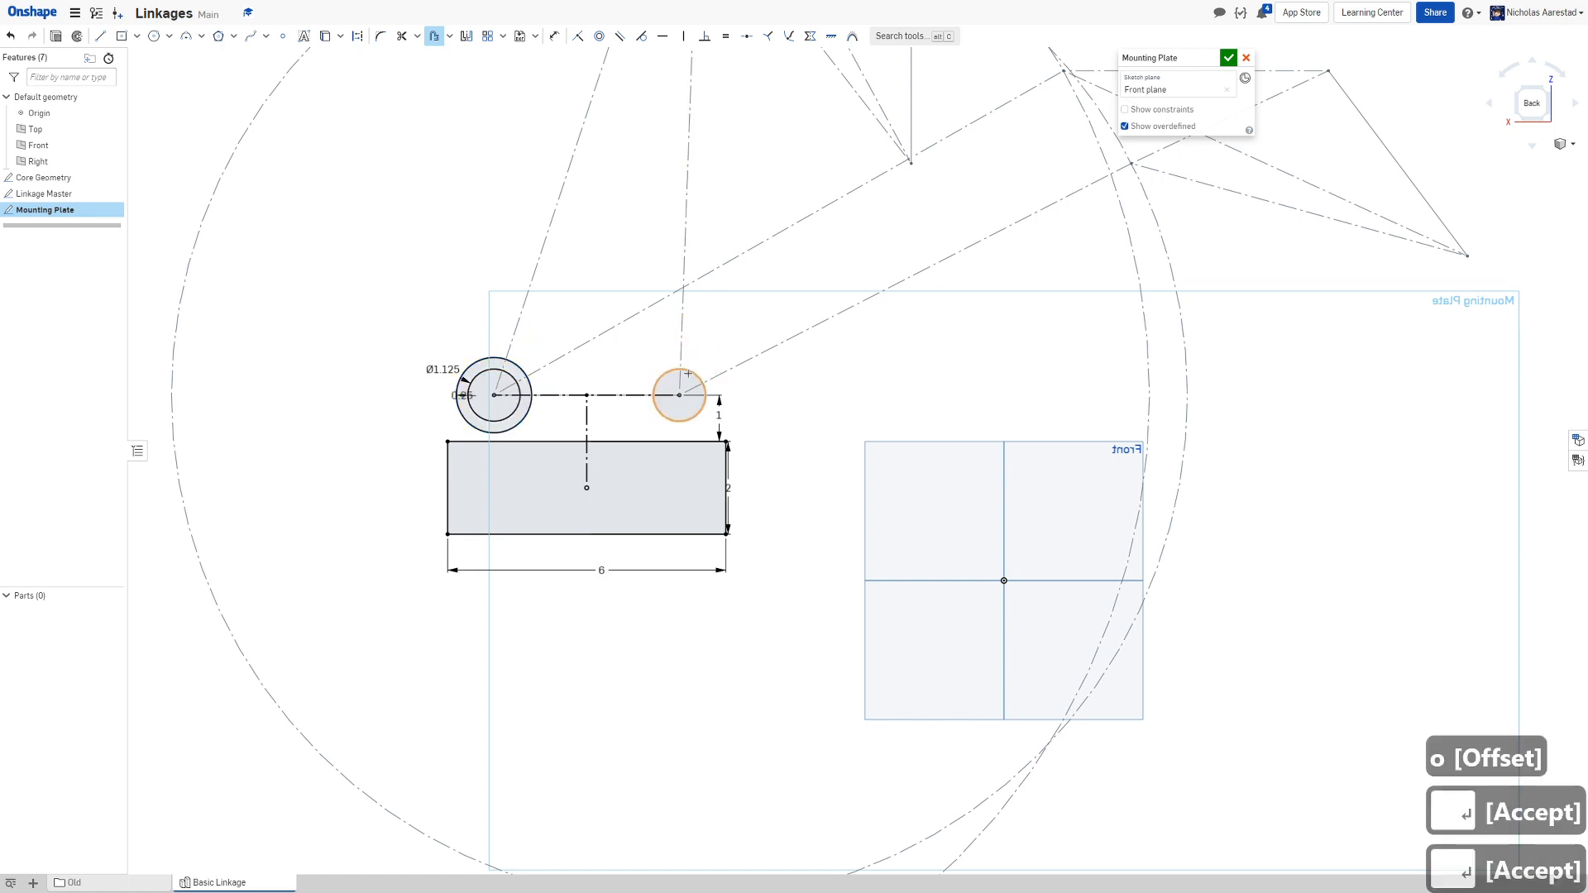
click(688, 373)
key(Return)
key(Return)
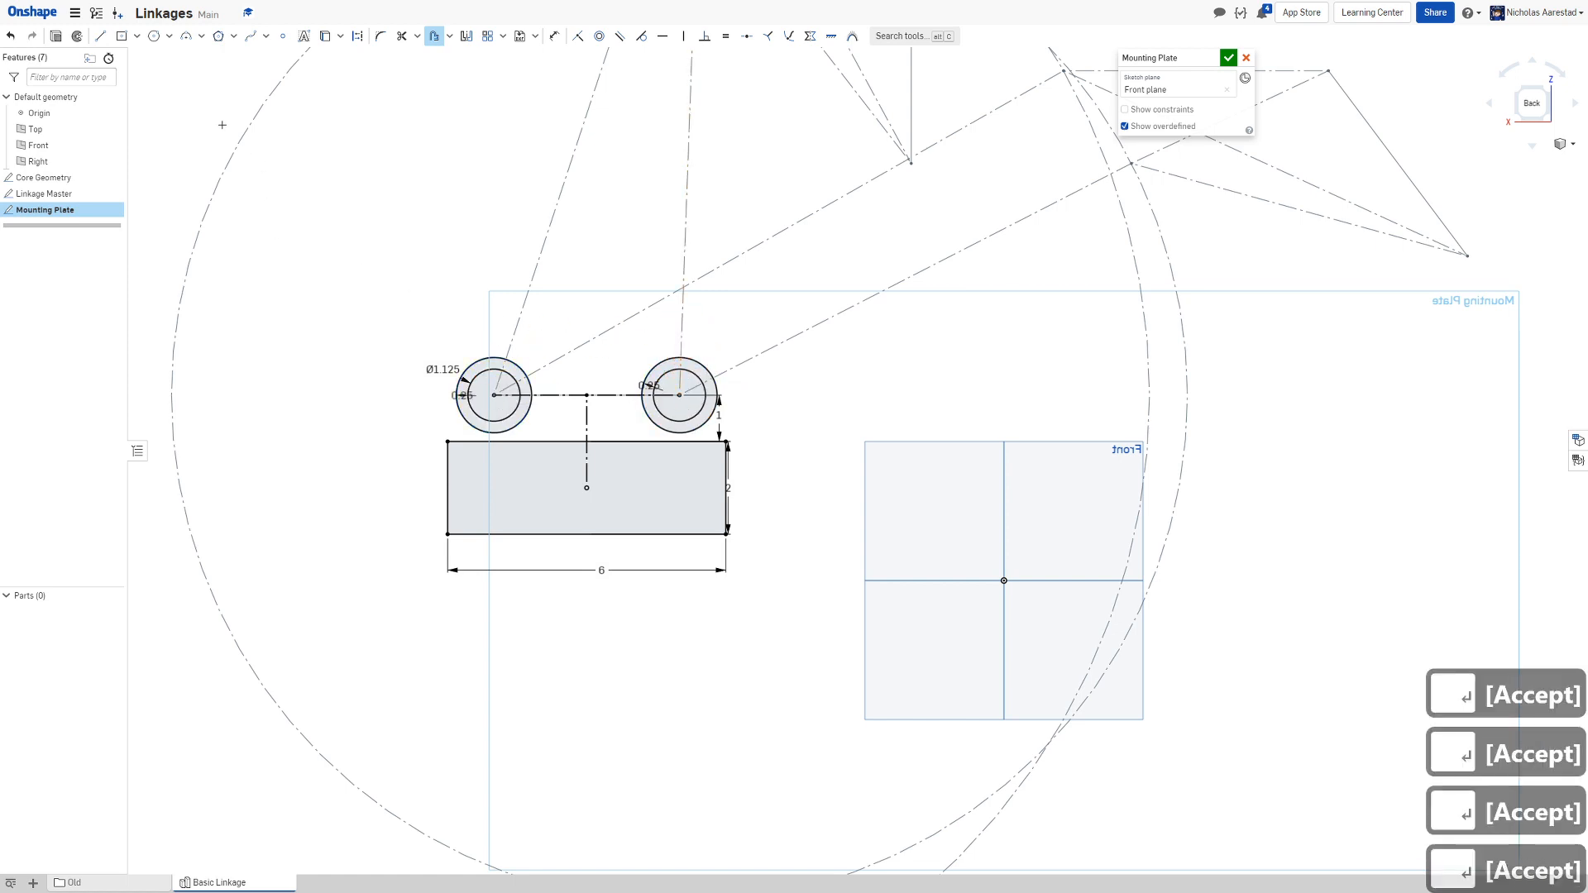
Sketch a line from each upper corner of the rectangle to the outer side of the nearest offset circle
click(102, 36)
scroll(489, 444, up, 3)
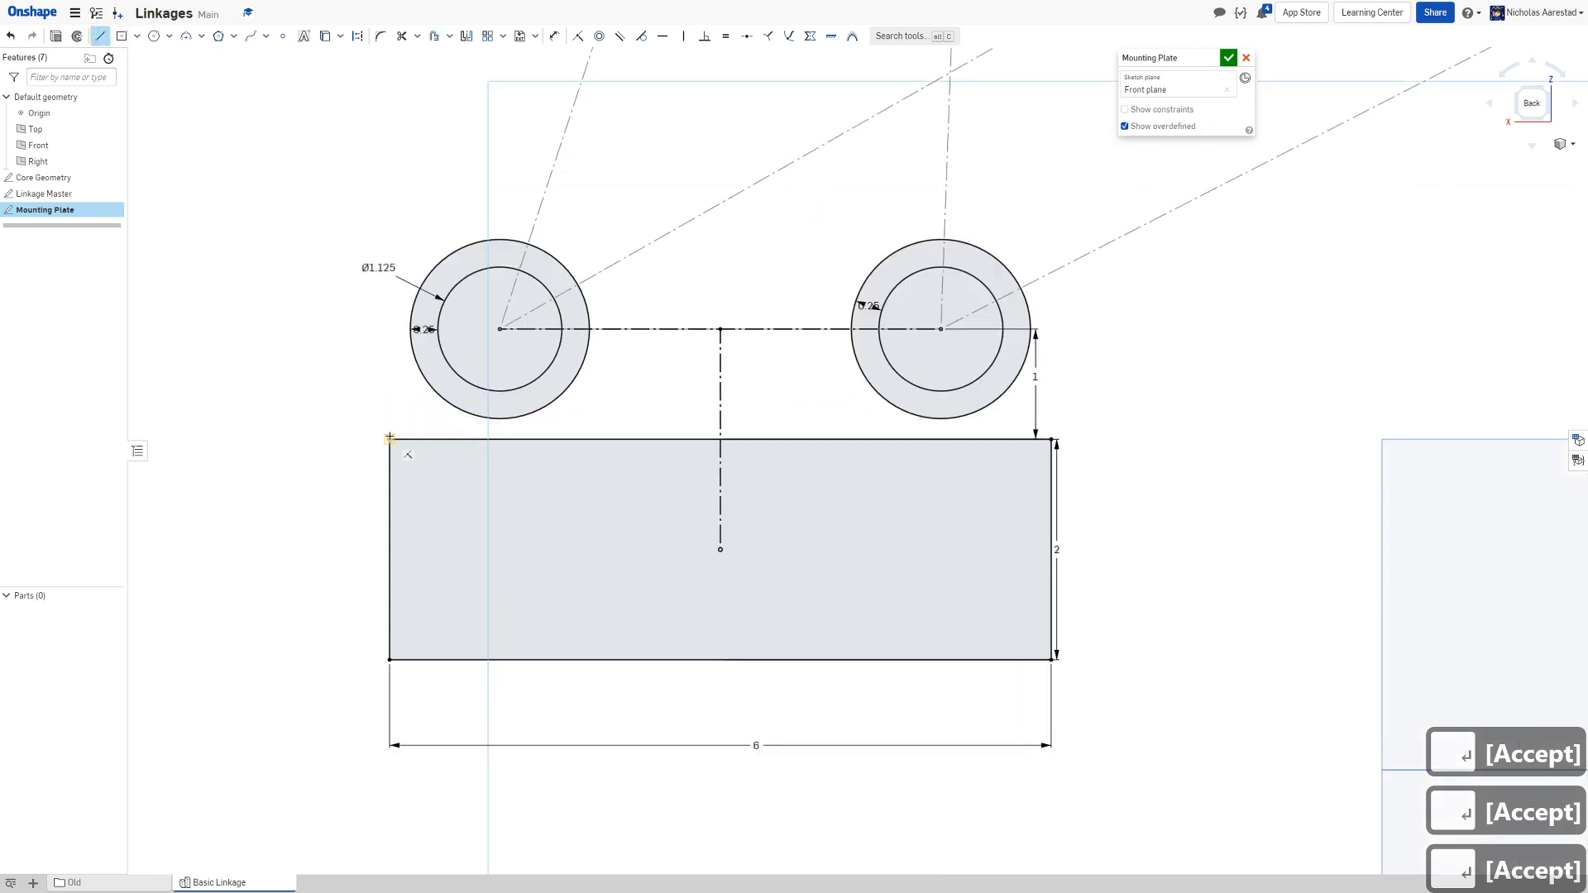
drag(447, 442, 450, 393)
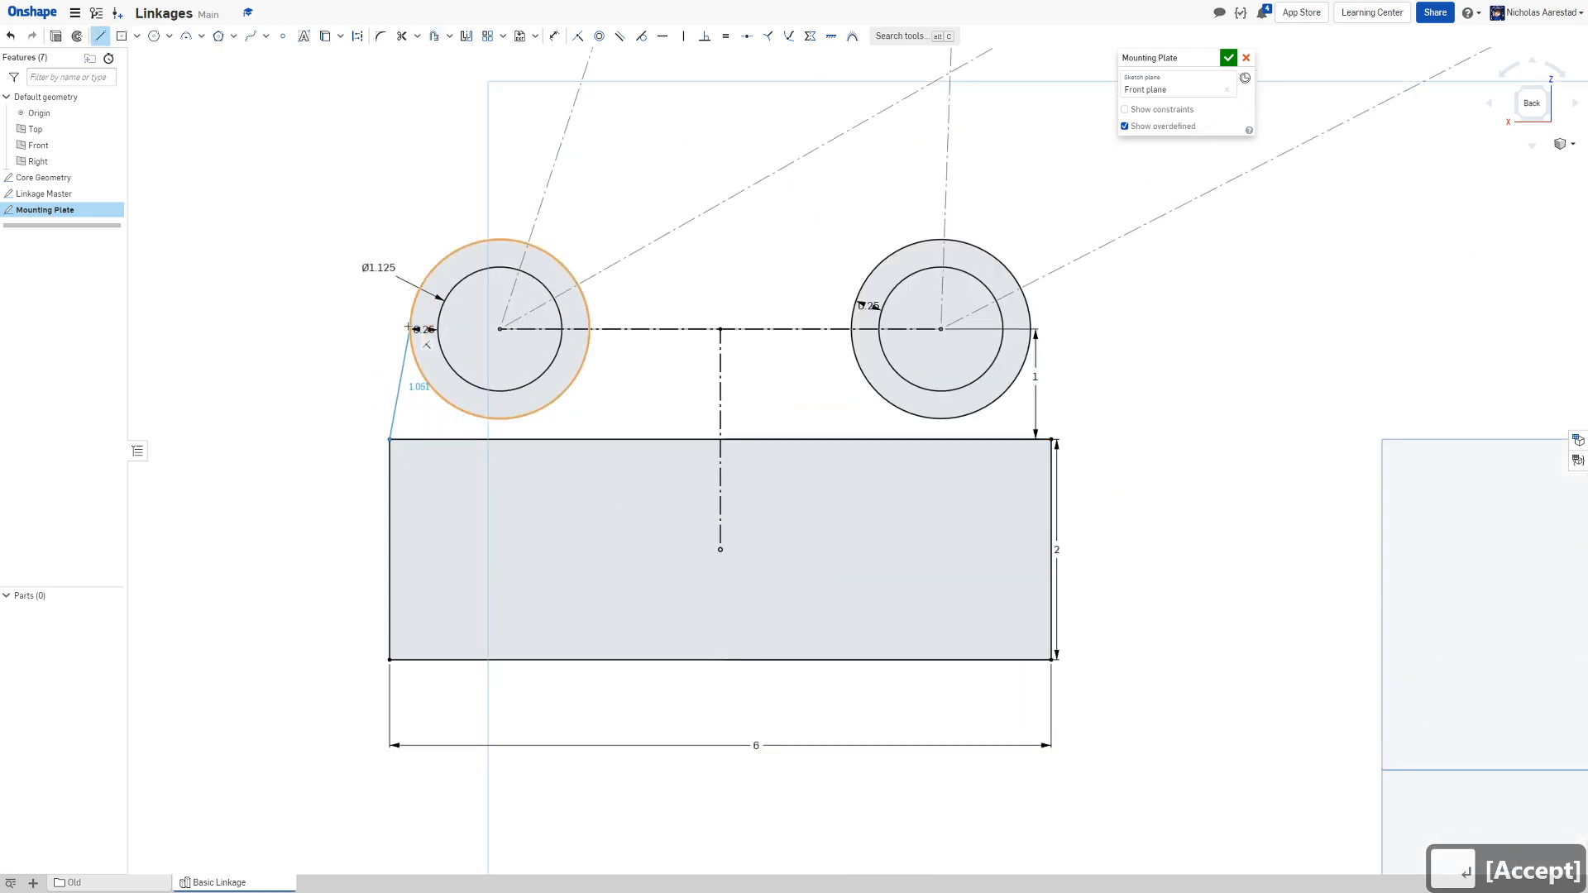
click(408, 314)
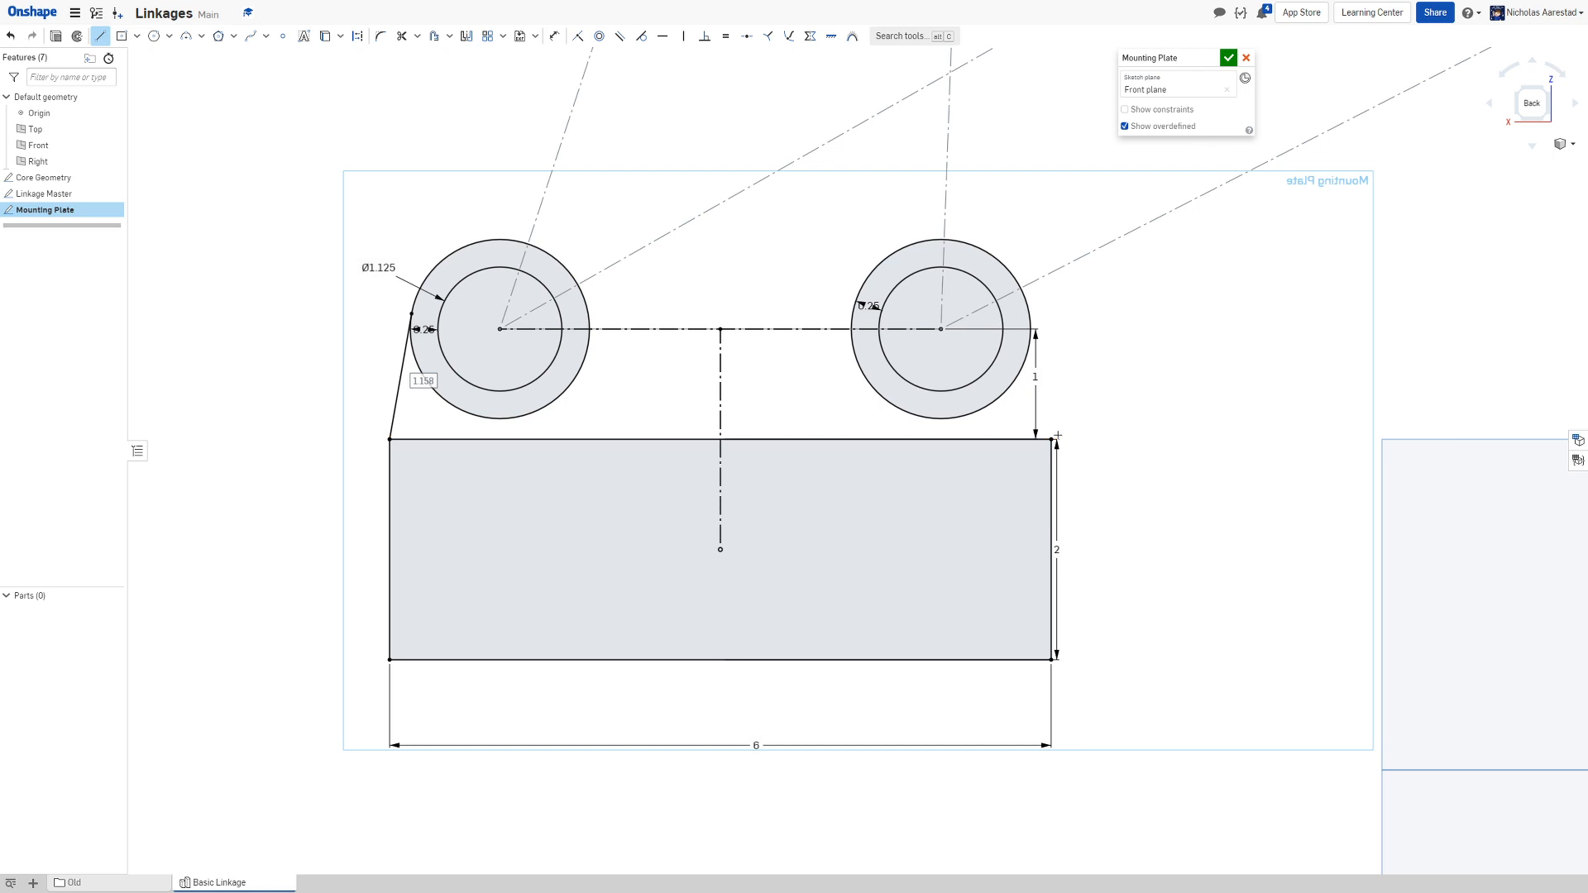
click(1050, 439)
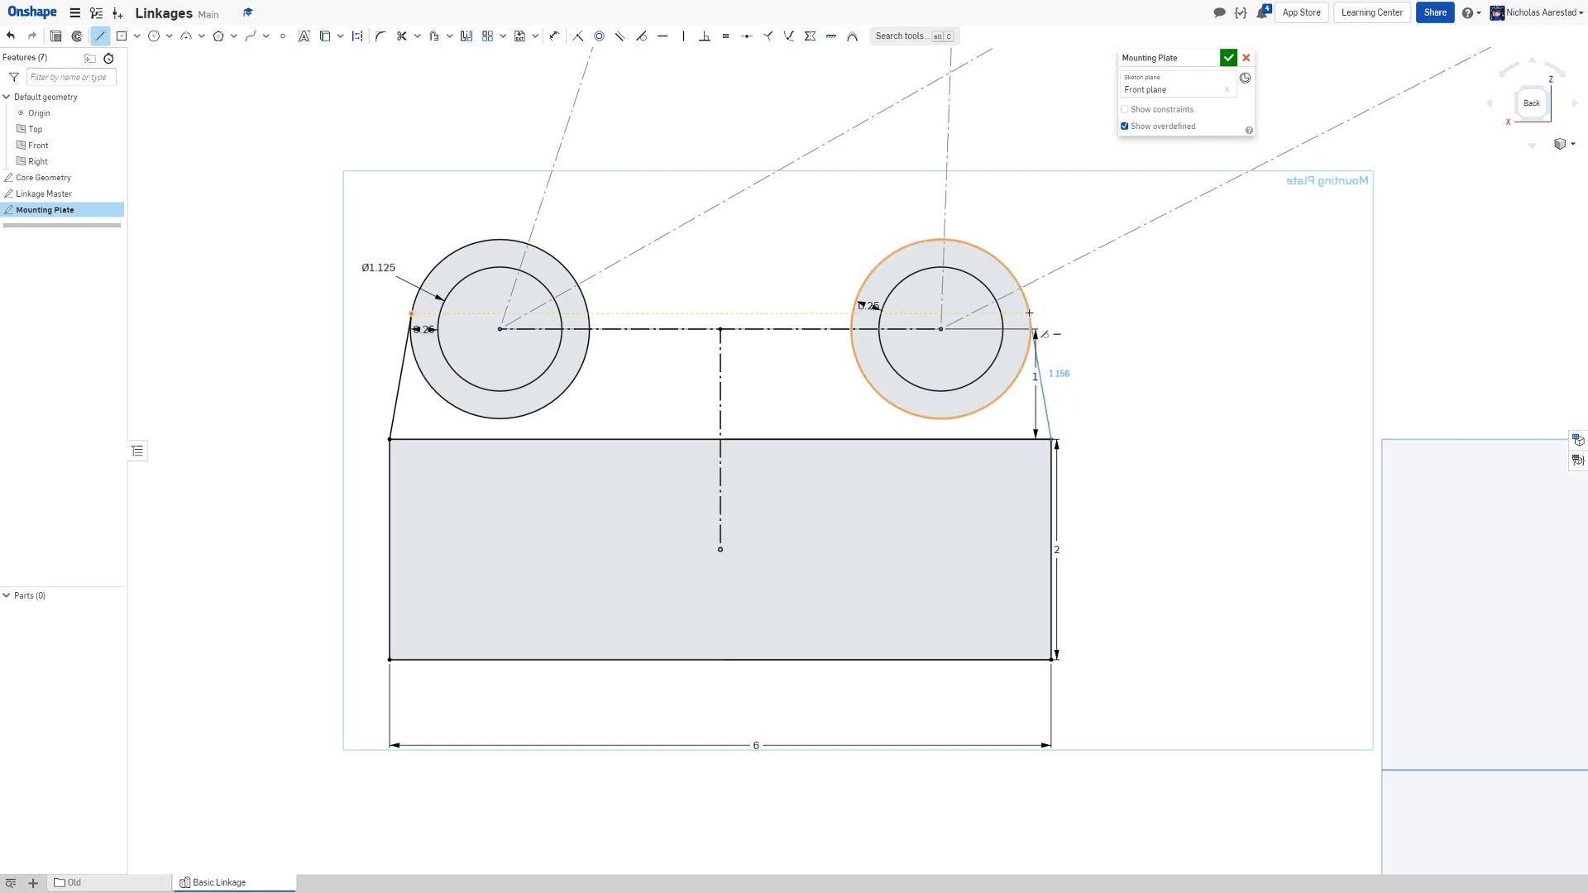
click(1031, 322)
Make the right connecting line tangent to the right outer circle
key(t)
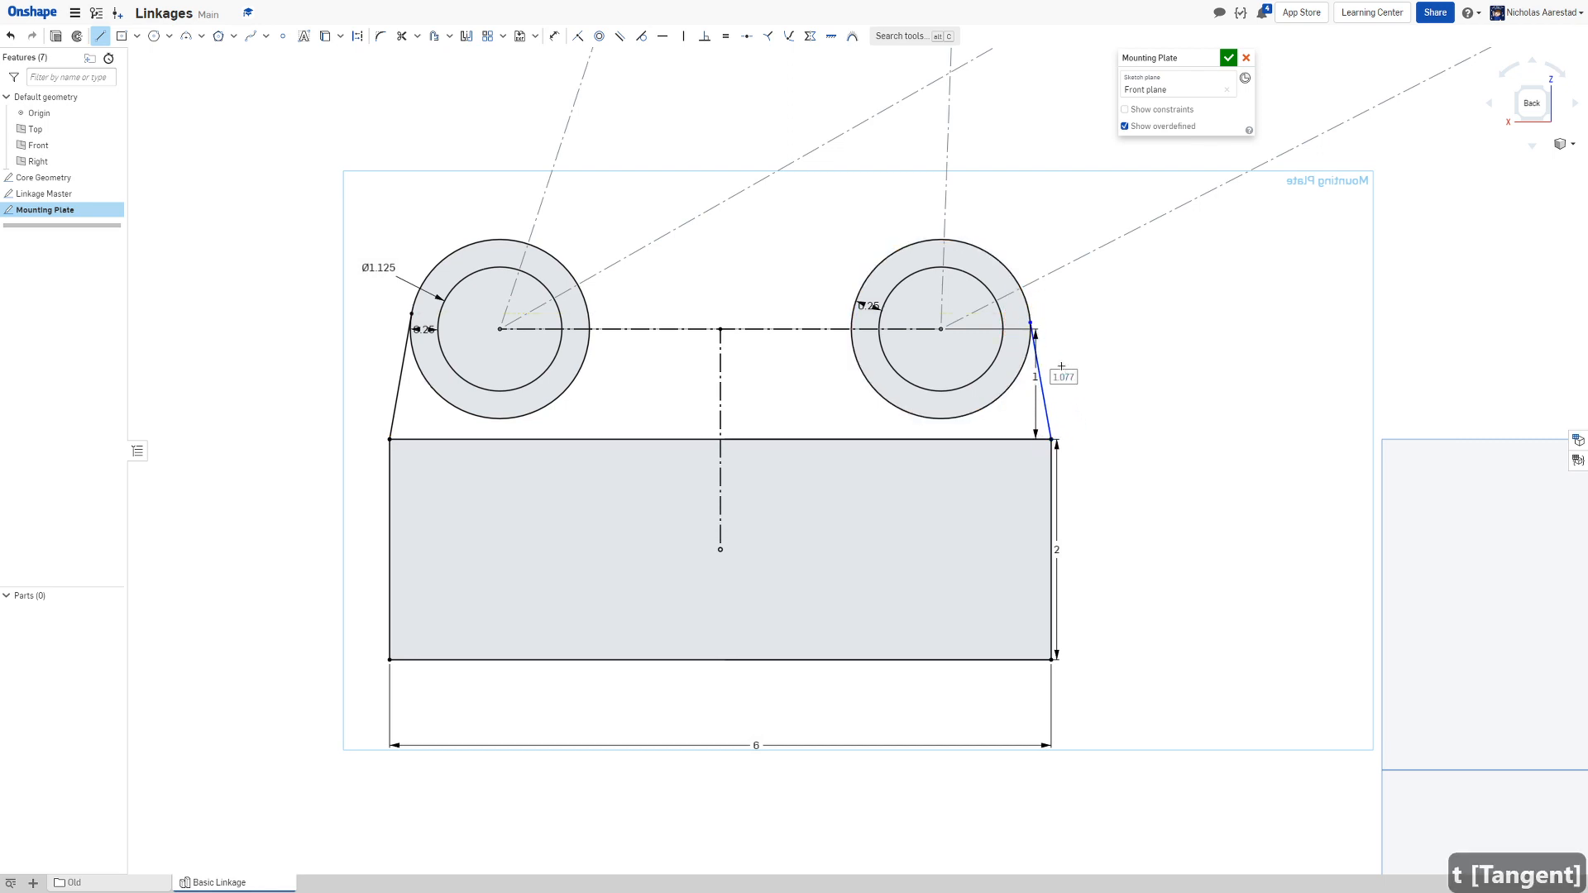
click(1031, 377)
click(1020, 361)
Sketch a horizontal line joining the top points of the two outer circles to close the plate outline
scroll(667, 291, down, 5)
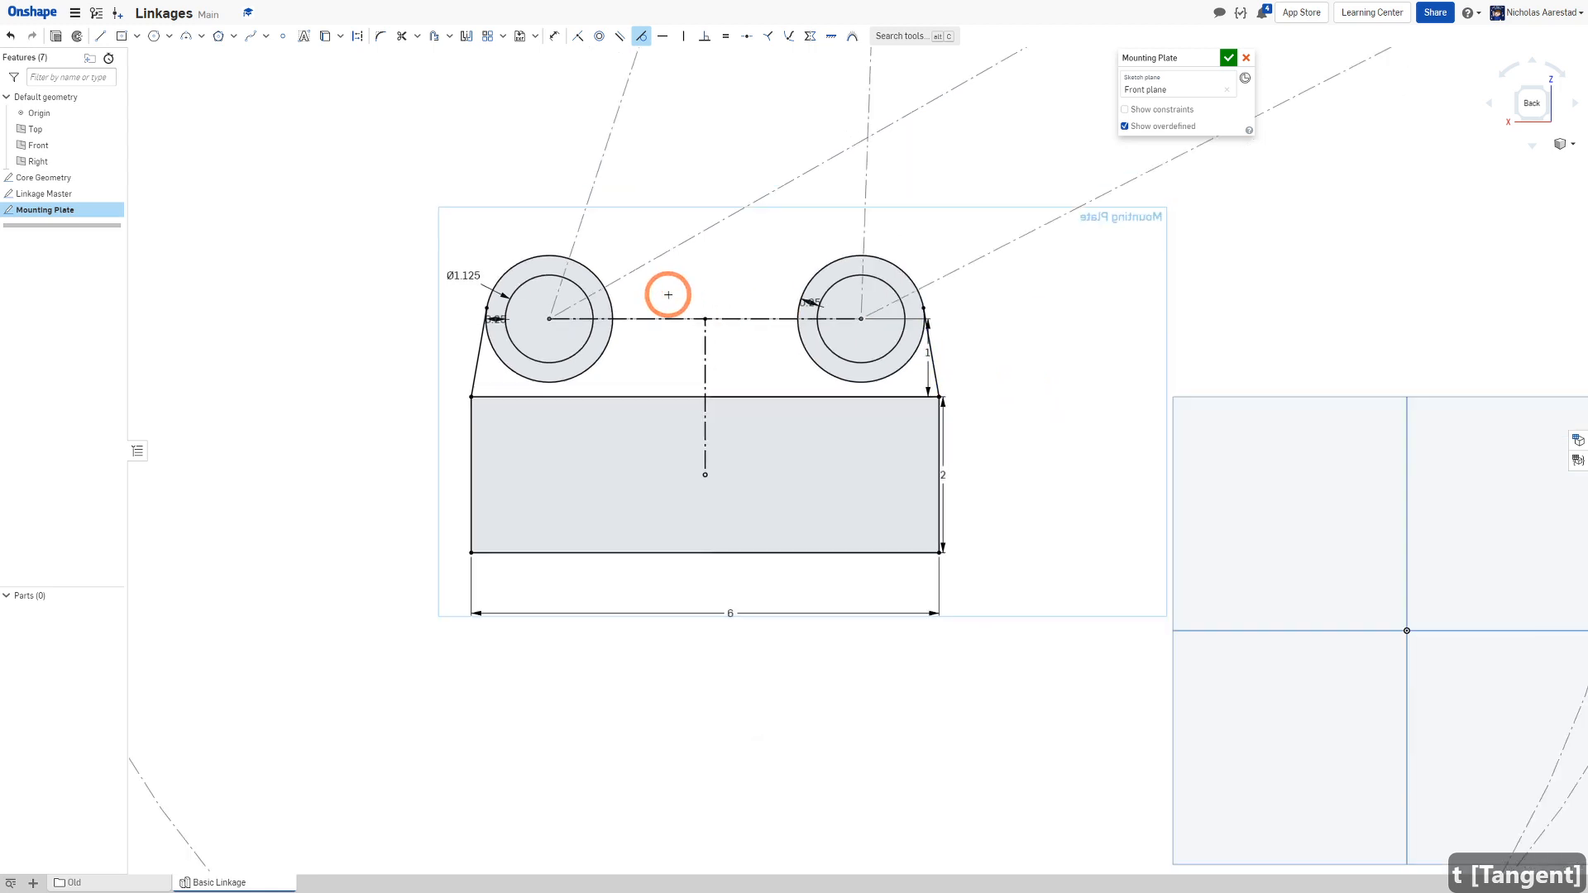
scroll(525, 281, up, 5)
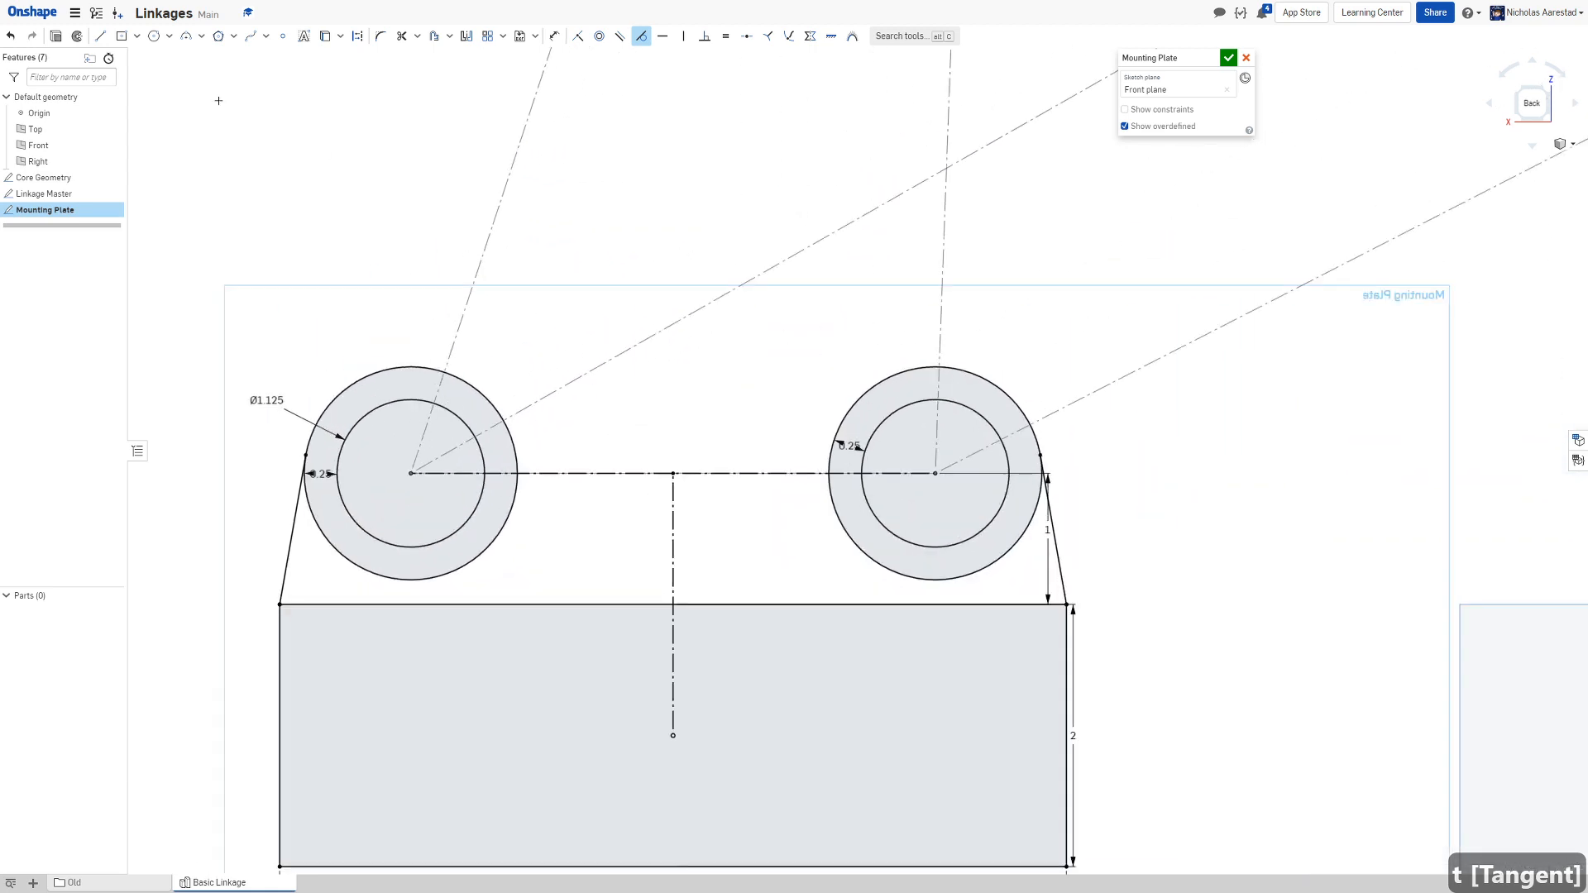
click(99, 37)
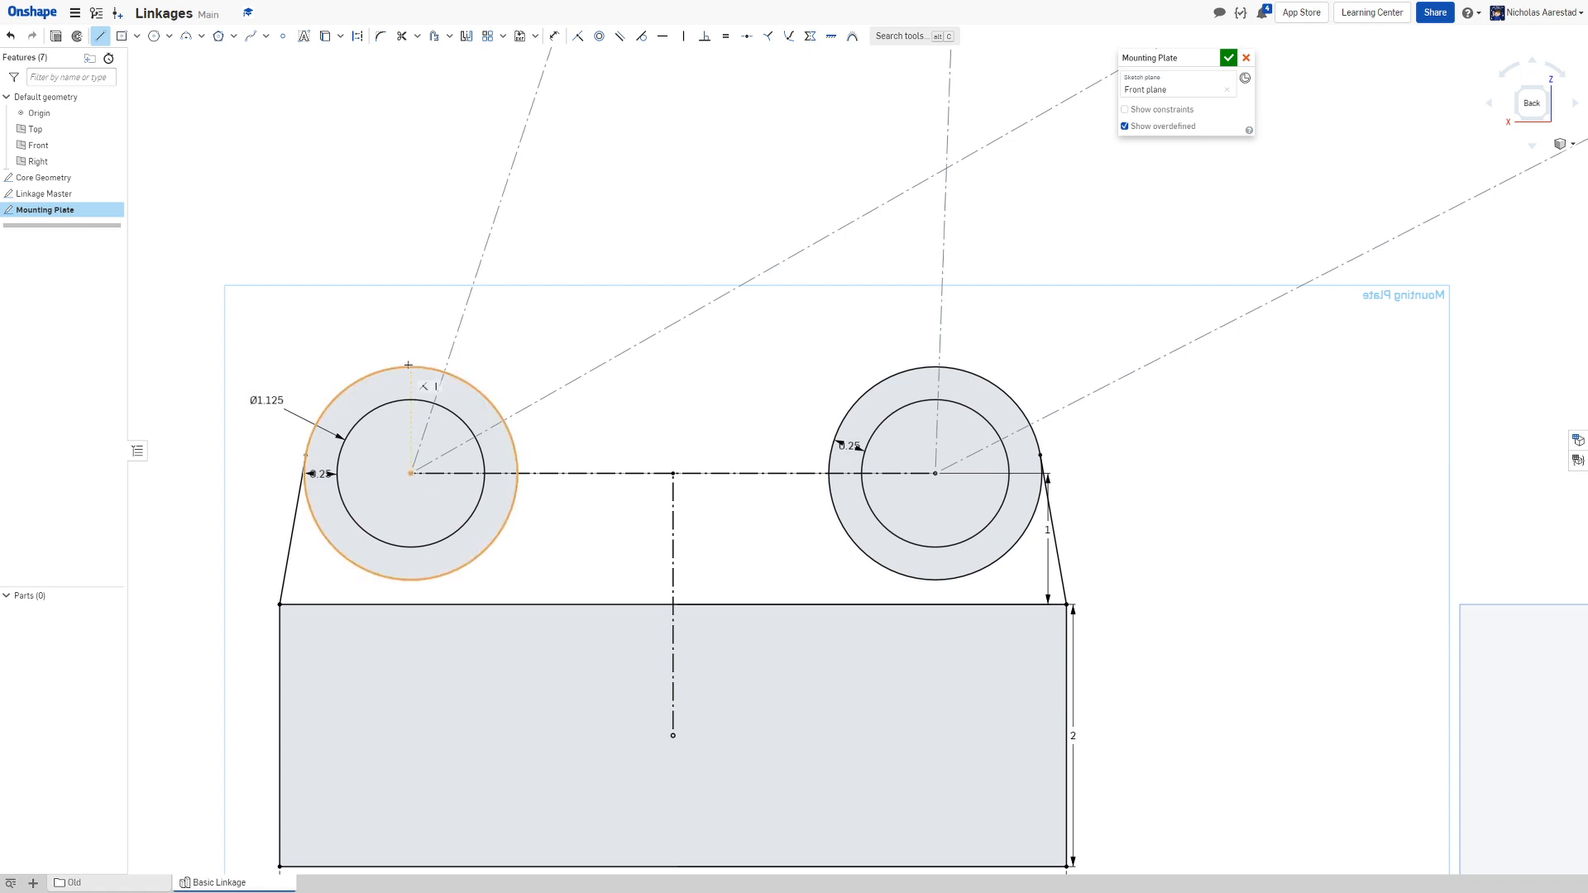
click(409, 366)
click(934, 366)
scroll(561, 261, down, 6)
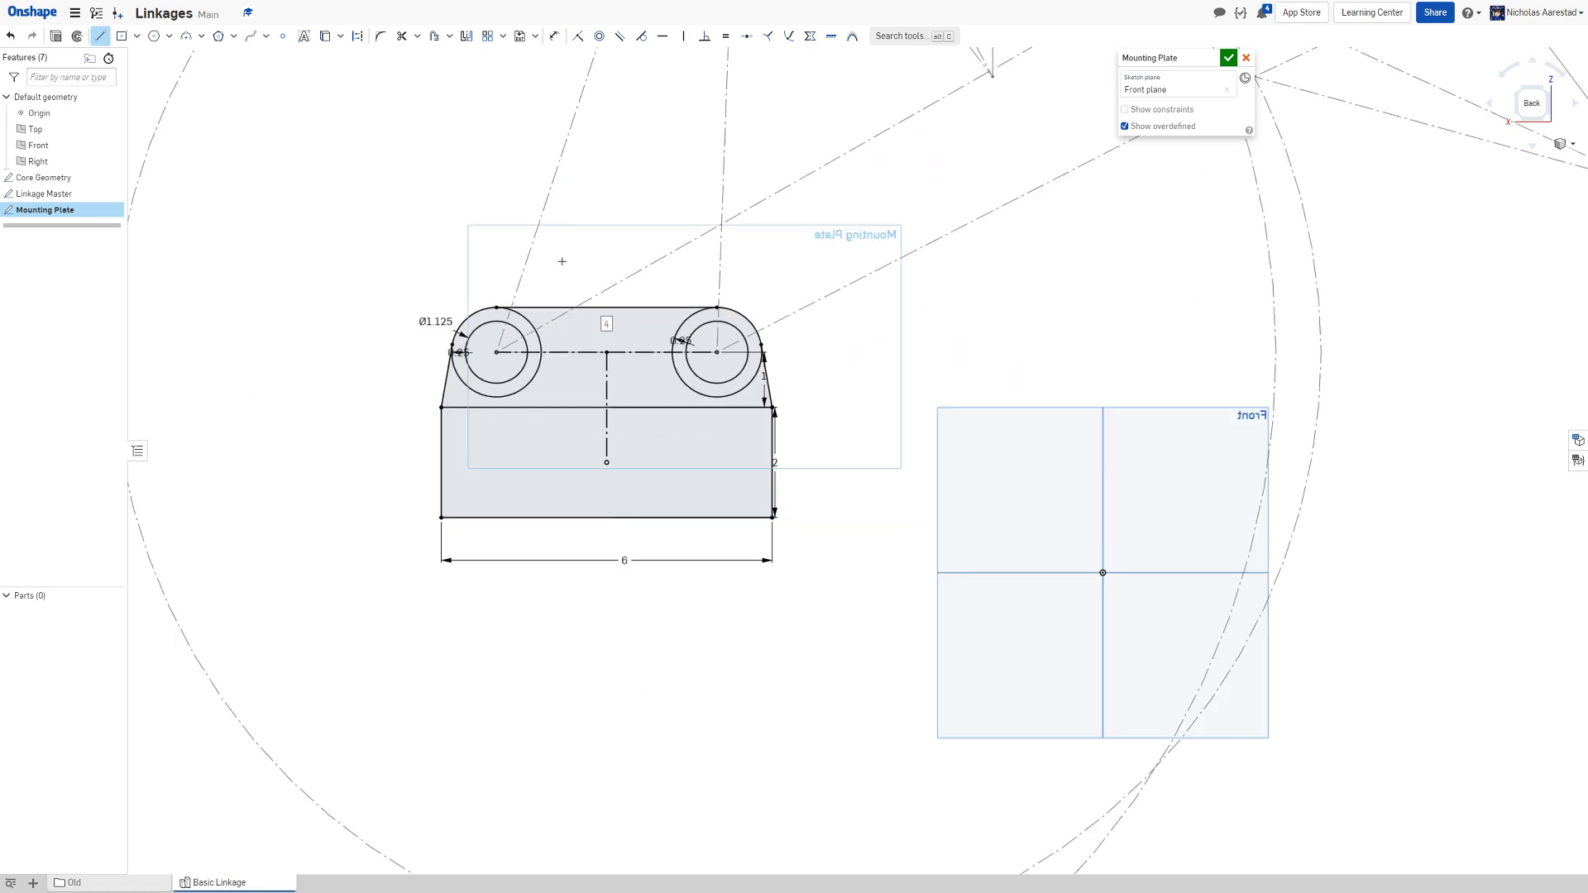
Extrude the Mounting Plate sketch regions as a new solid with a blind depth of 0.25 in, leaving the two holes open
key(shift+e)
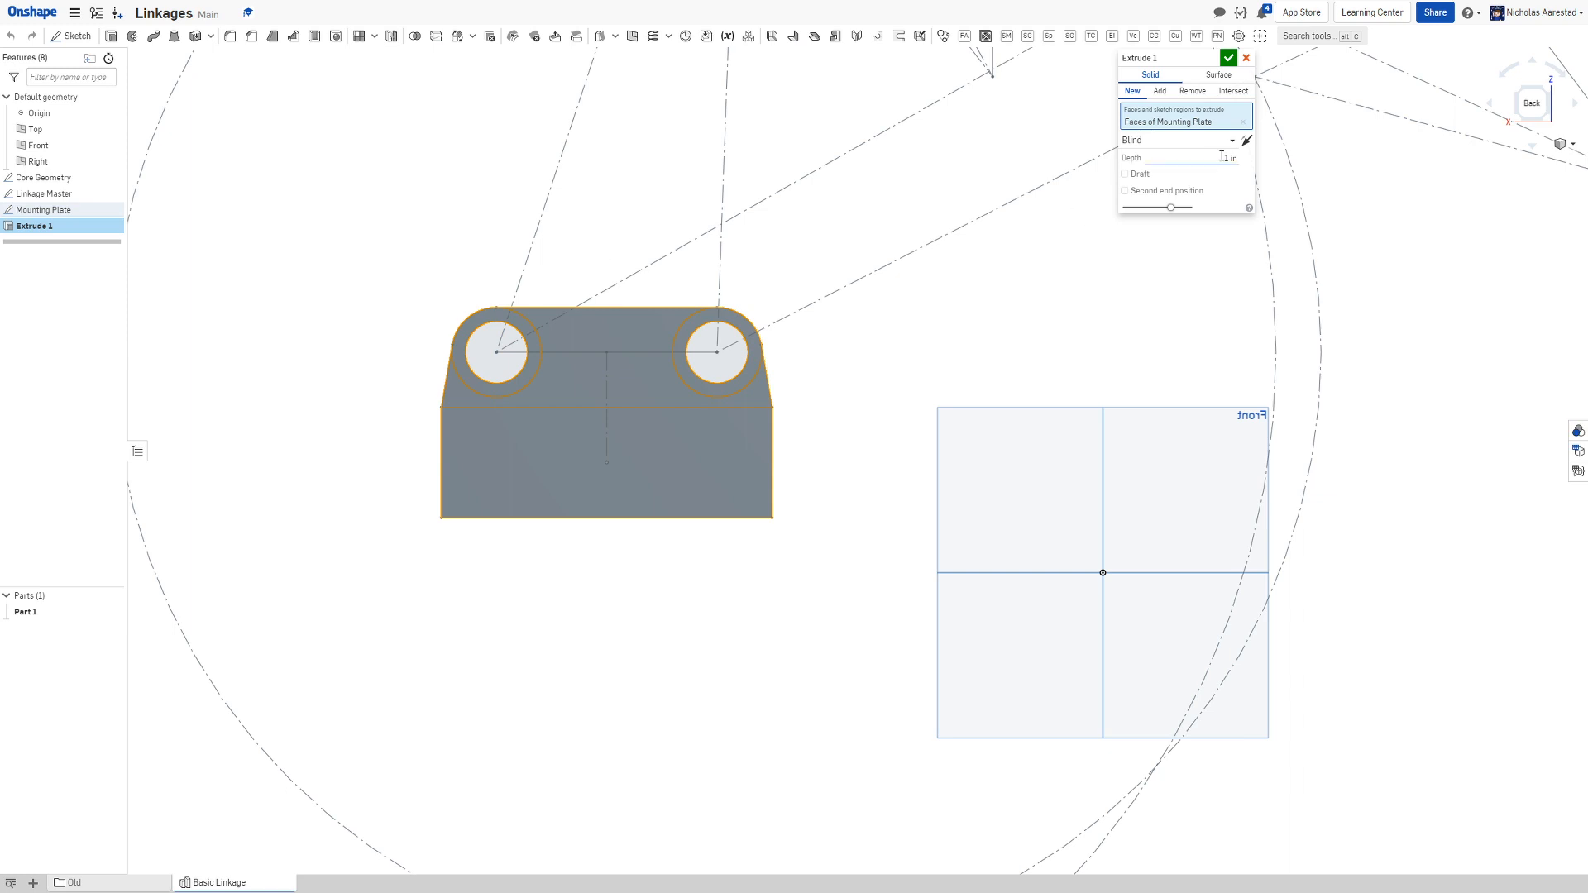
click(1214, 154)
key(Return)
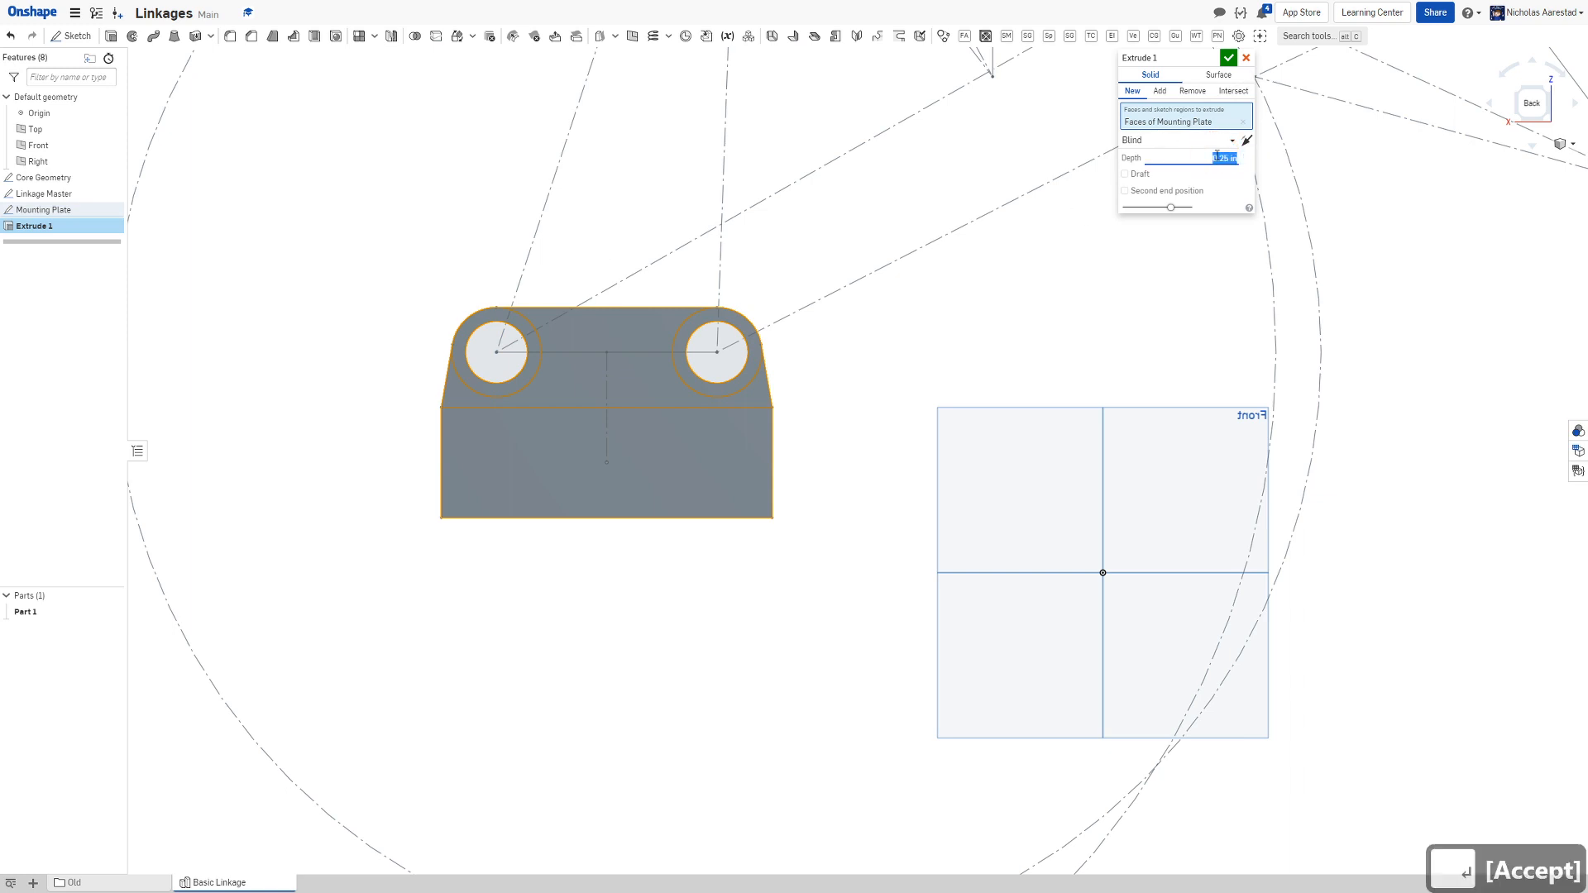
click(1233, 62)
Examine the extruded mounting plate against the linkage layout, at an angle and straight on from the back
scroll(687, 175, down, 5)
right_drag(685, 174, 734, 162)
scroll(756, 197, down, 2)
scroll(756, 197, up, 5)
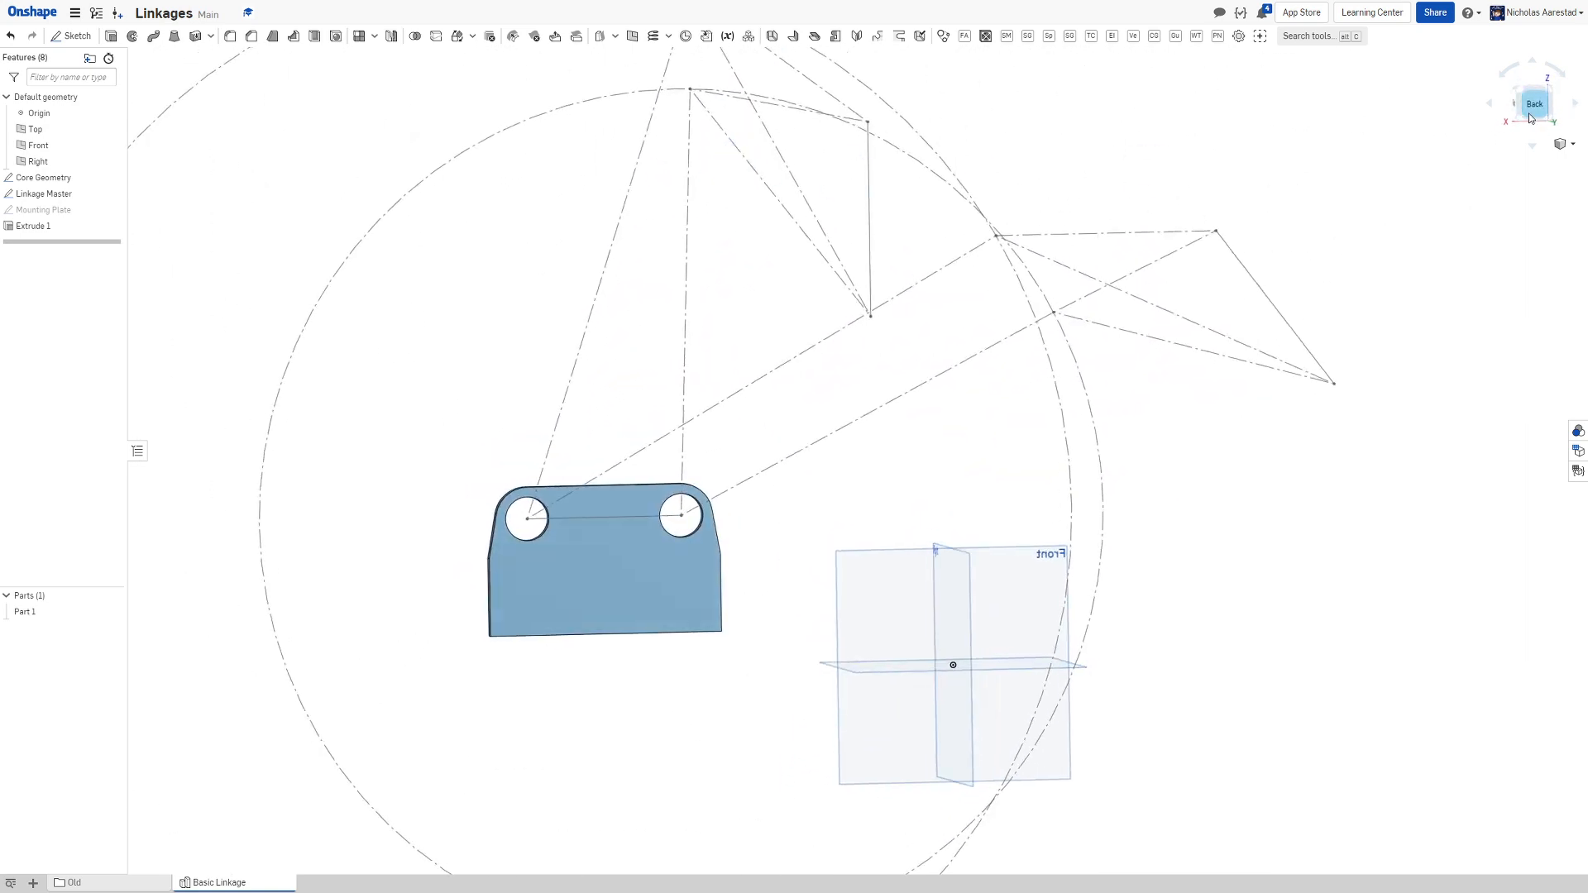
click(1531, 108)
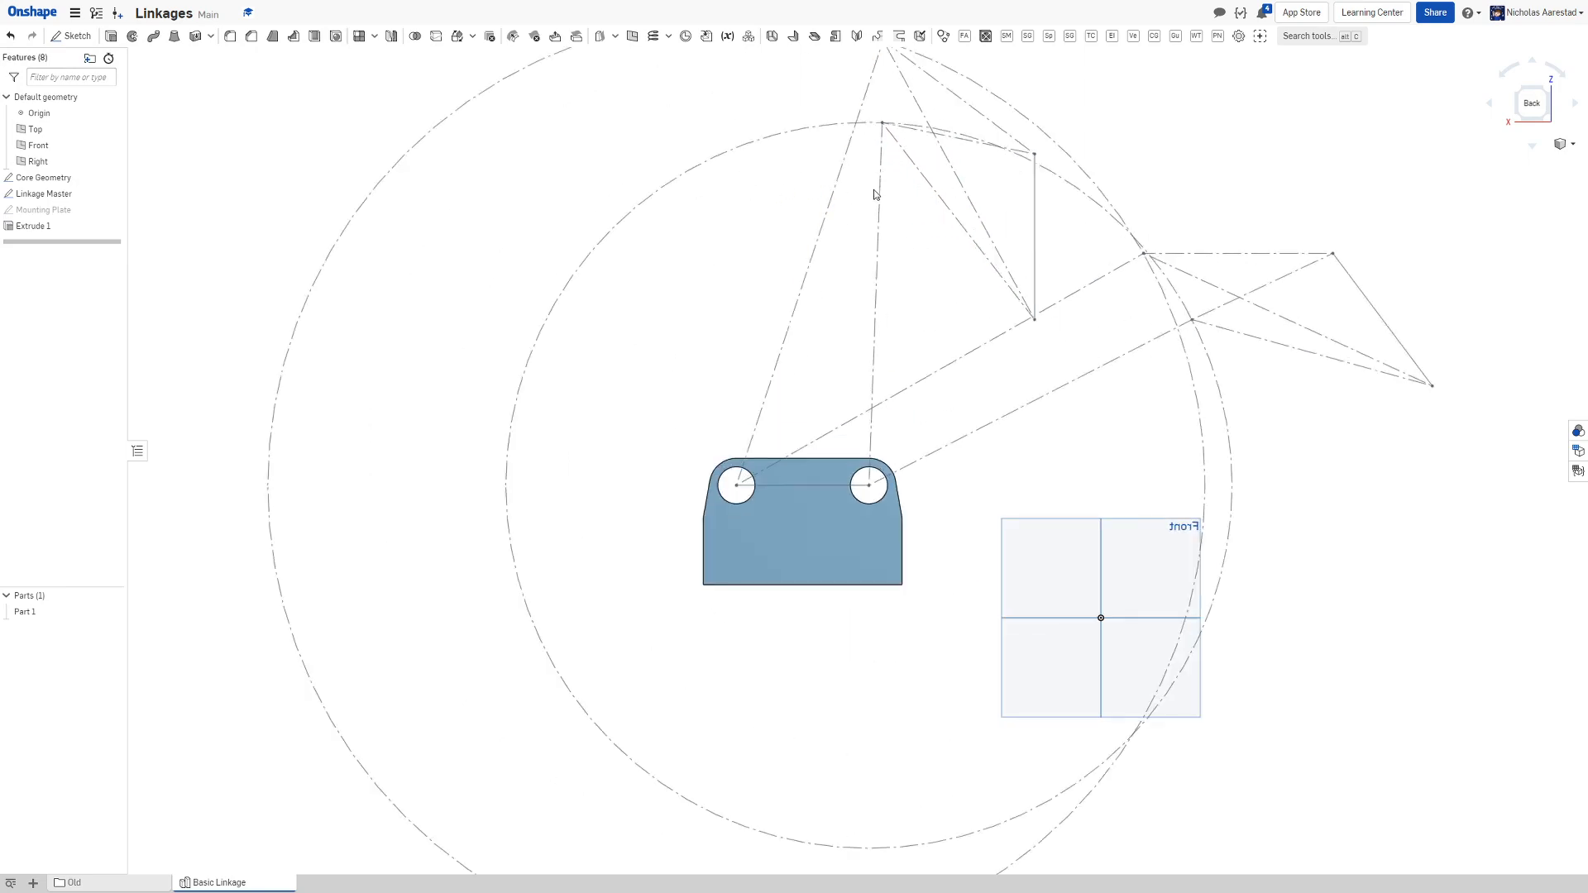
scroll(820, 181, down, 3)
scroll(823, 201, up, 4)
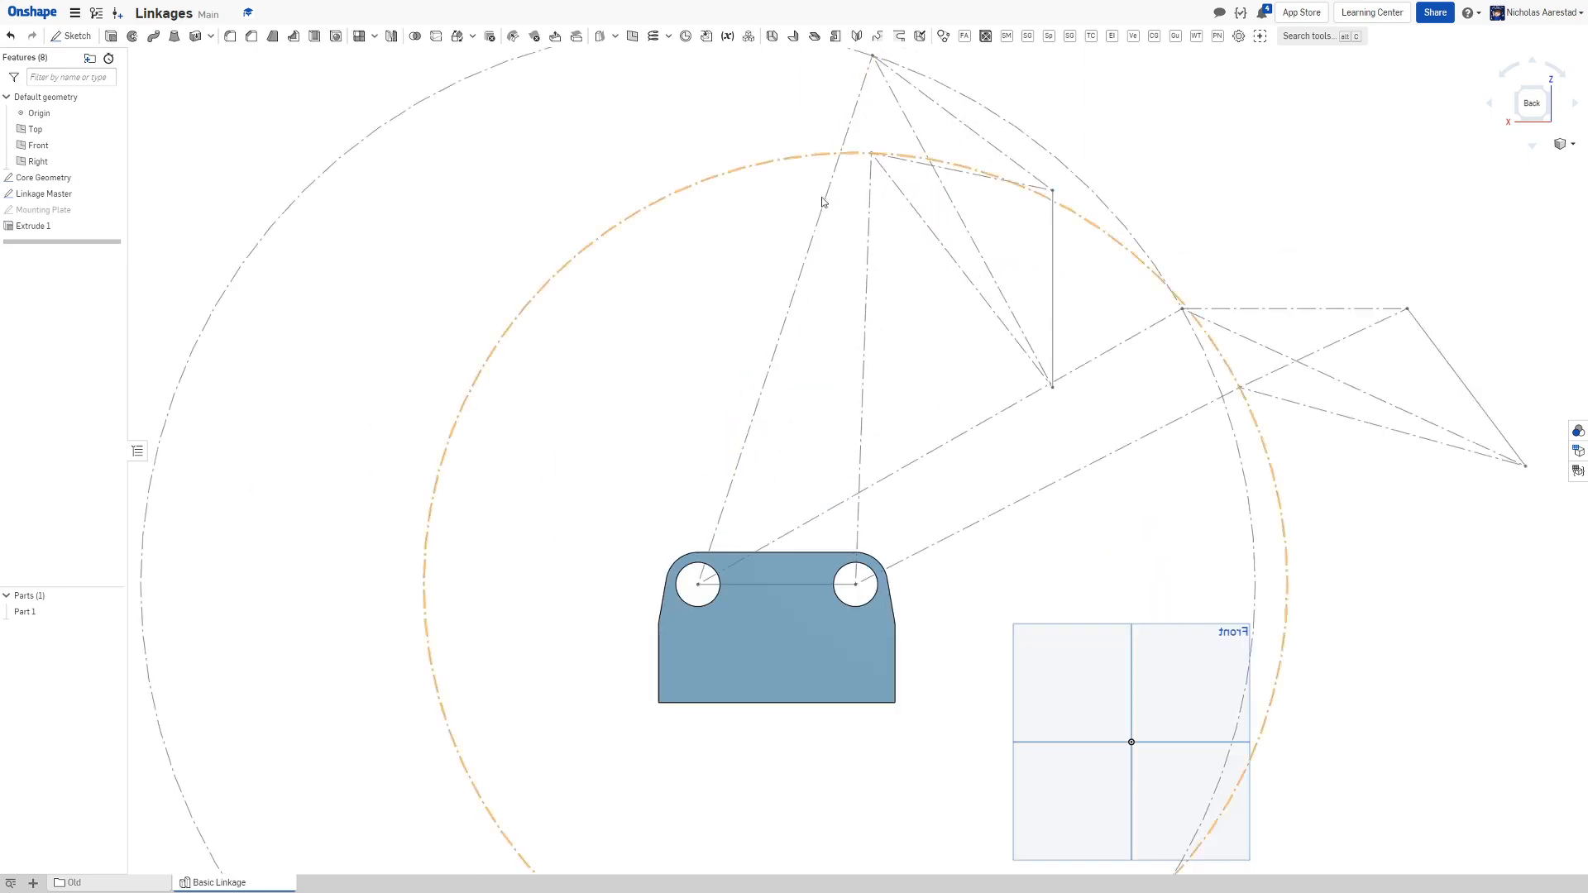
scroll(785, 256, down, 3)
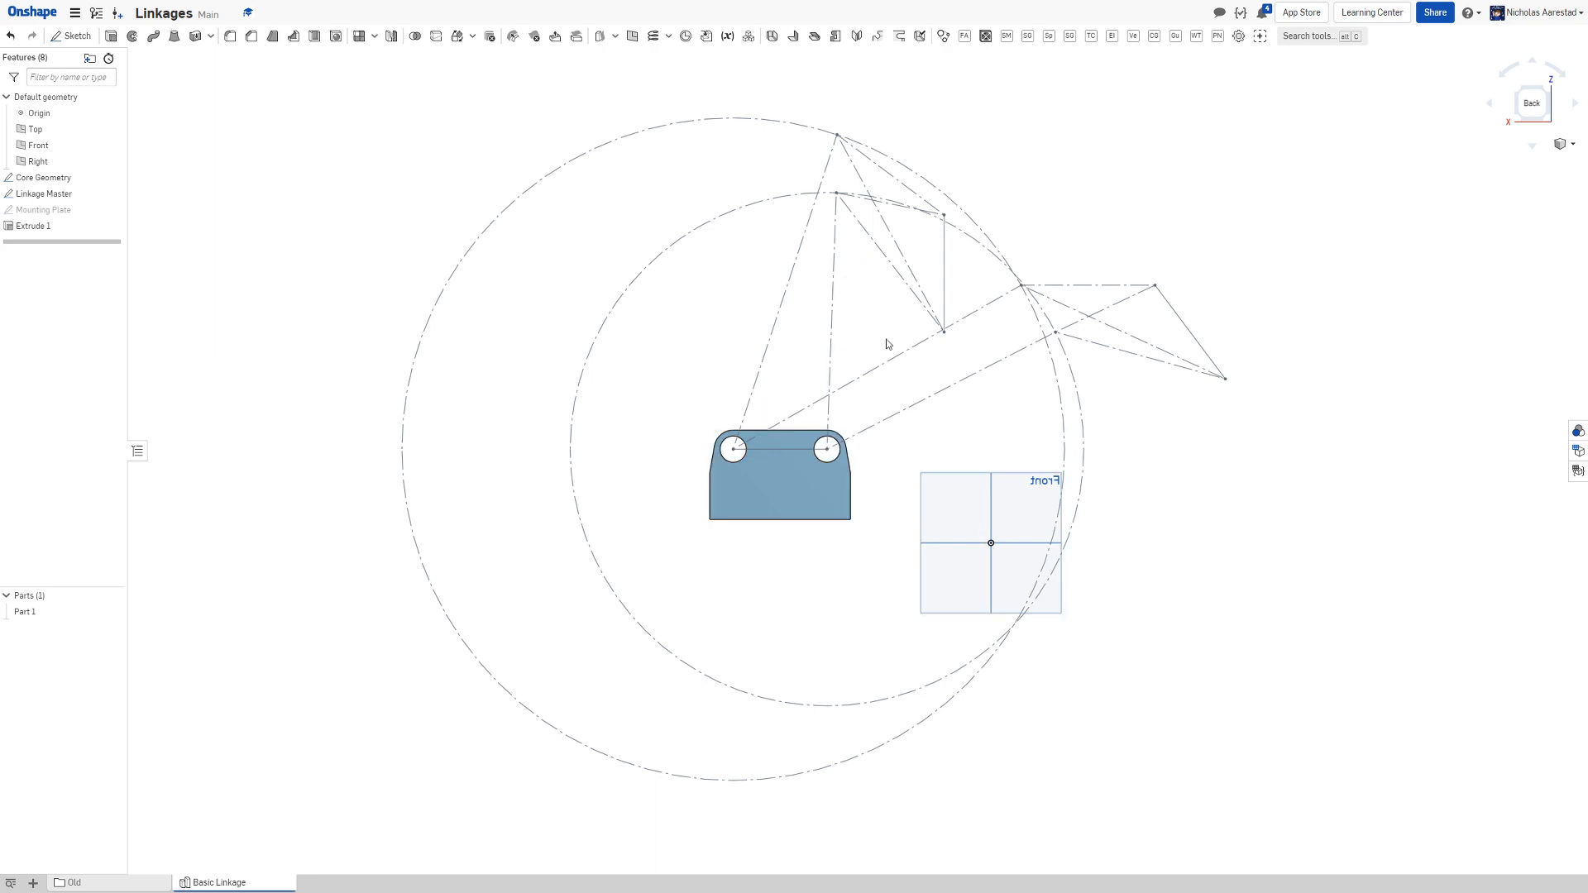
Create a plane offset 1 in from the broad rear face of the mounting plate
mouse_move(830, 507)
right_down()
mouse_move(854, 493)
mouse_move(960, 518)
mouse_move(903, 523)
mouse_move(908, 494)
right_up()
scroll(892, 435, down, 1)
scroll(897, 435, up, 3)
mouse_move(907, 423)
right_down()
mouse_move(925, 400)
mouse_move(921, 420)
right_up()
scroll(910, 425, up, 1)
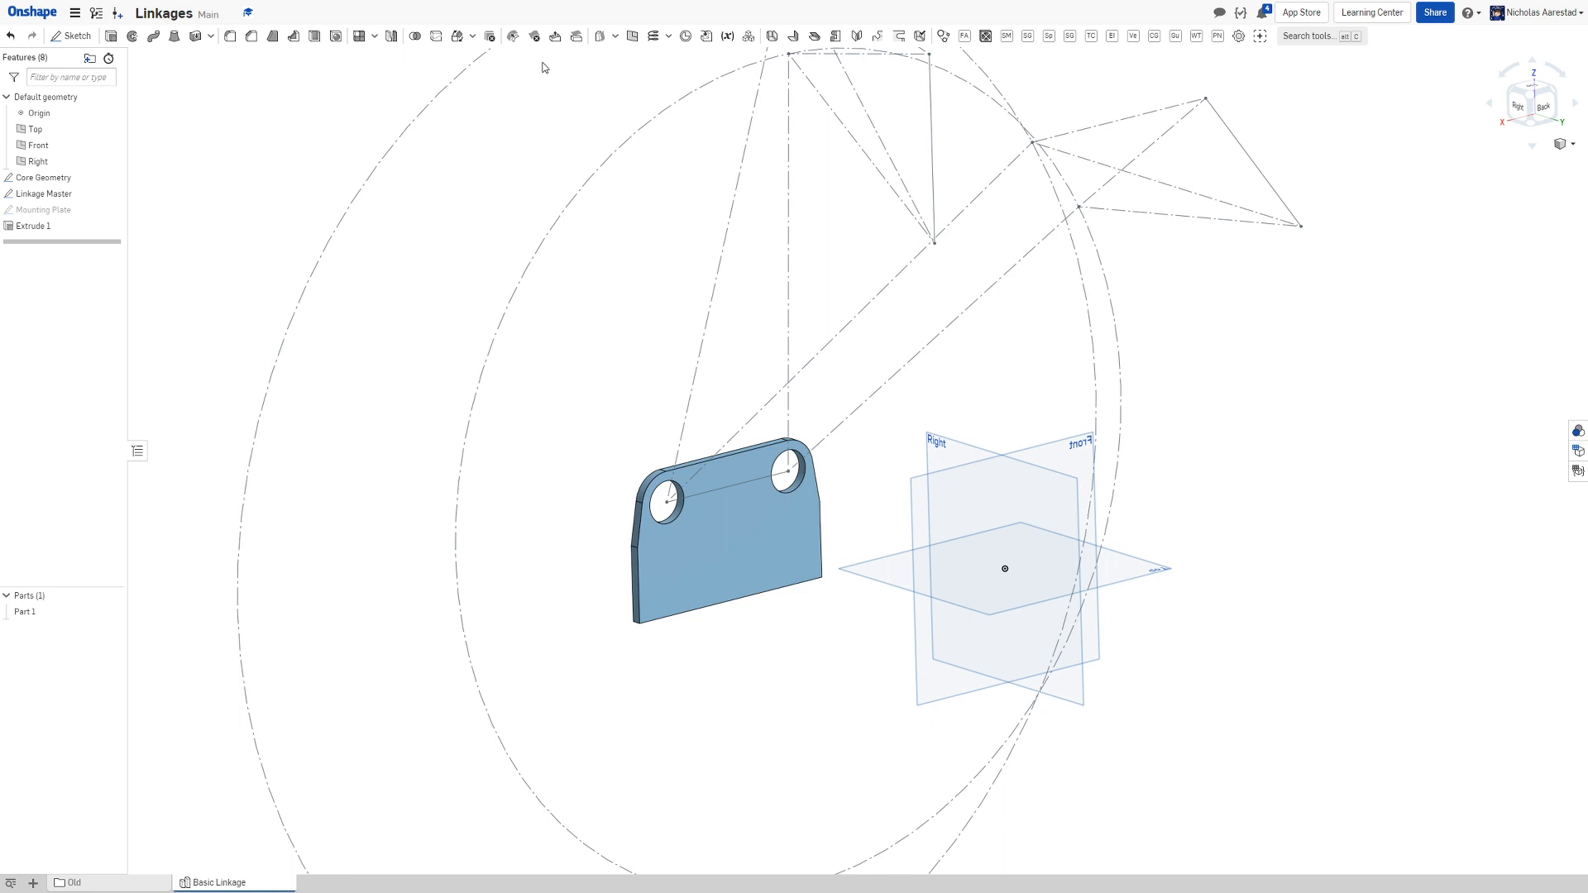
click(634, 36)
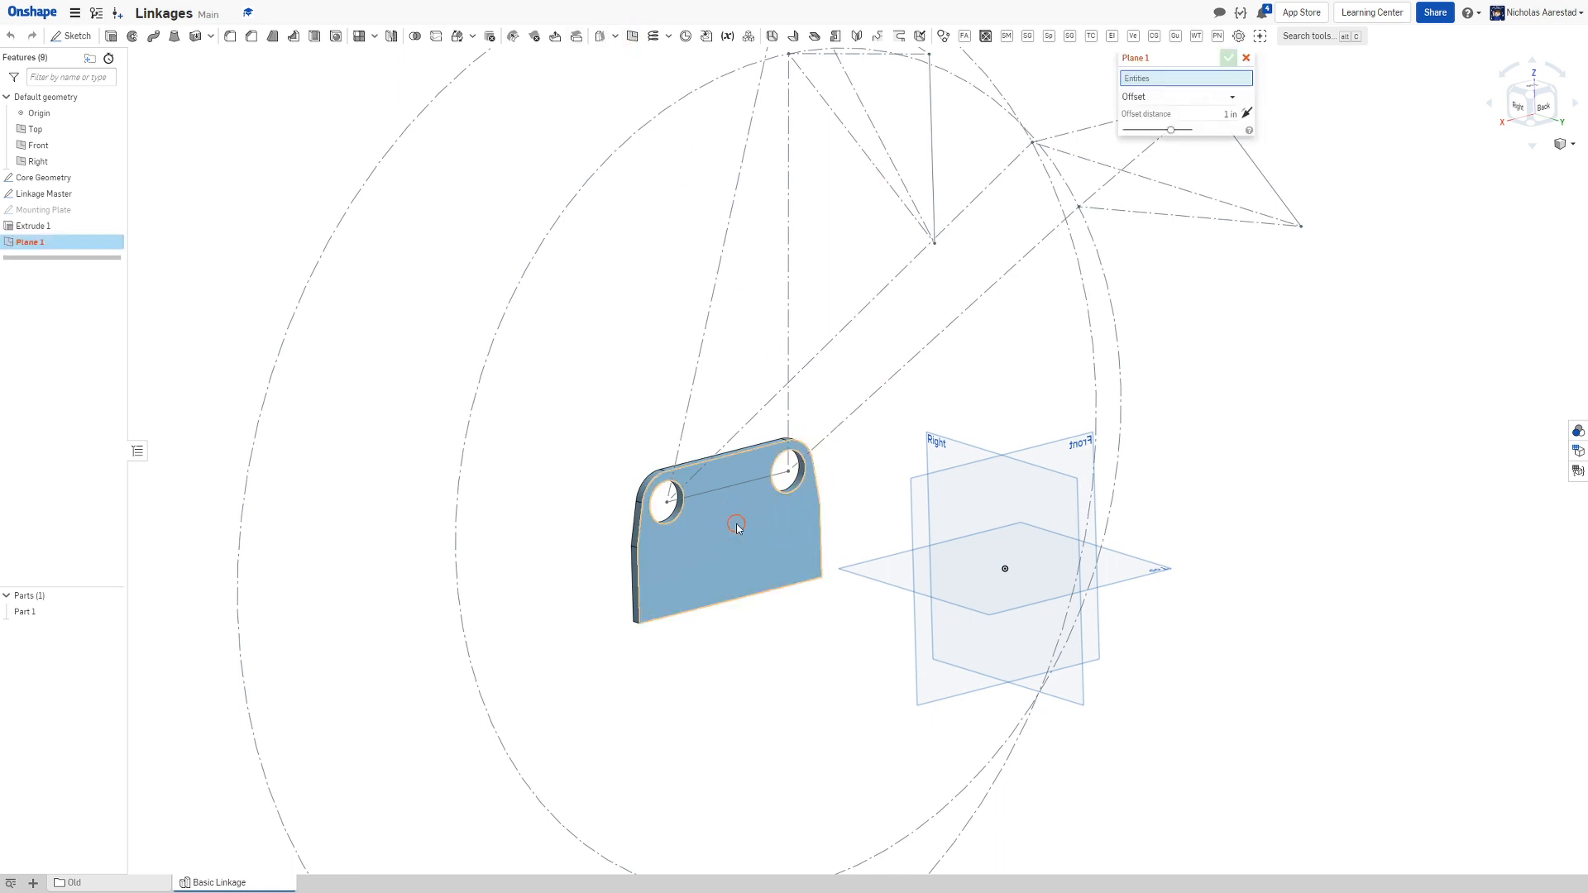
click(737, 525)
key(Return)
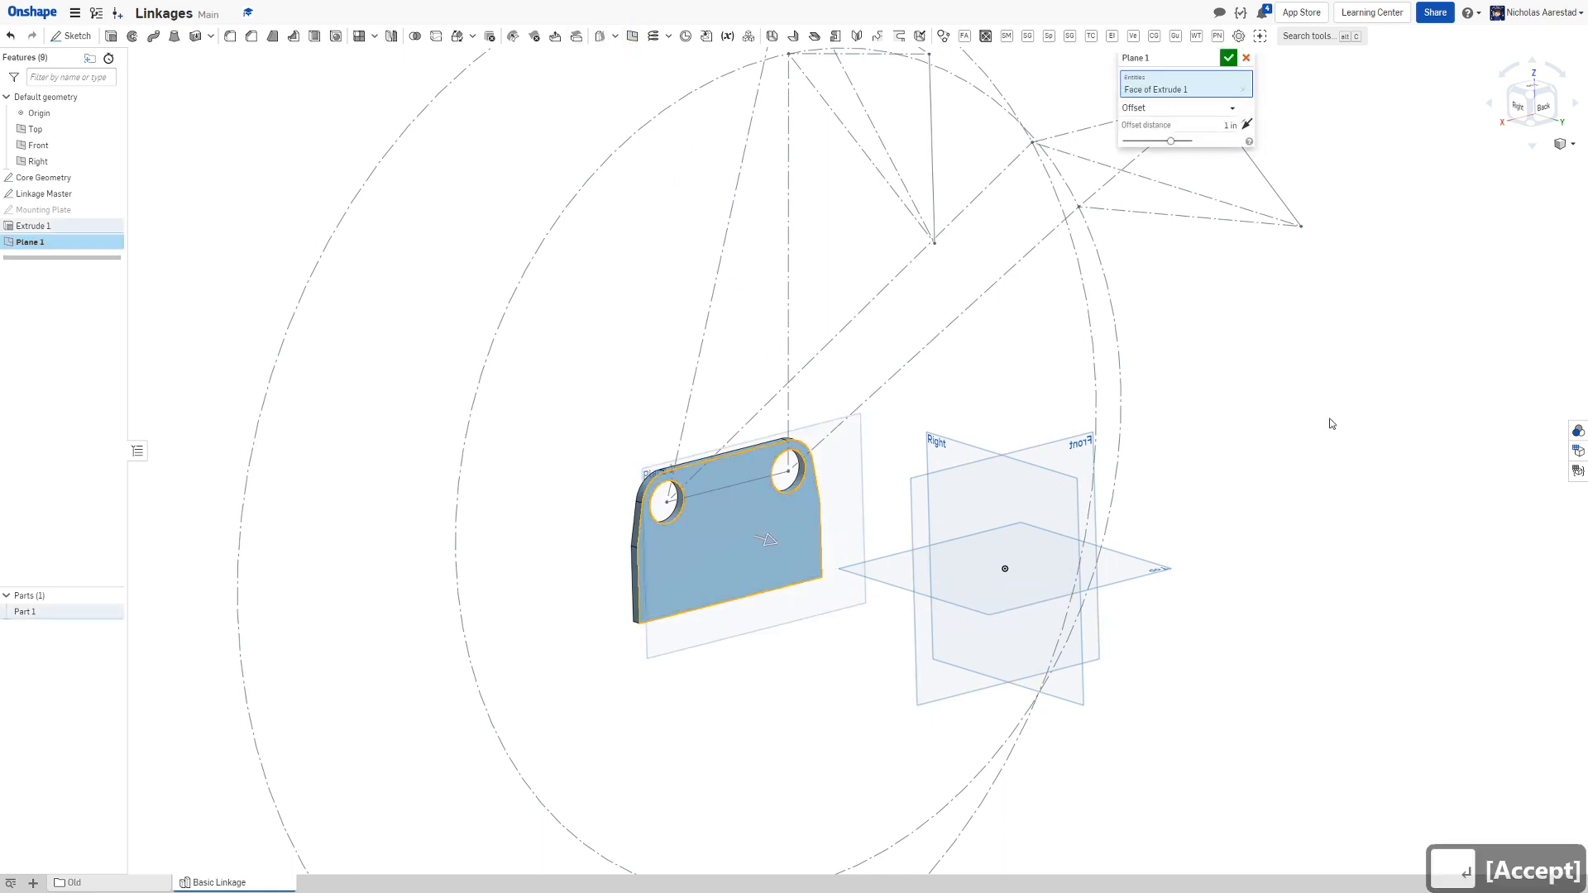
Start a new sketch on the offset plane and view it straight on
scroll(637, 480, up, 2)
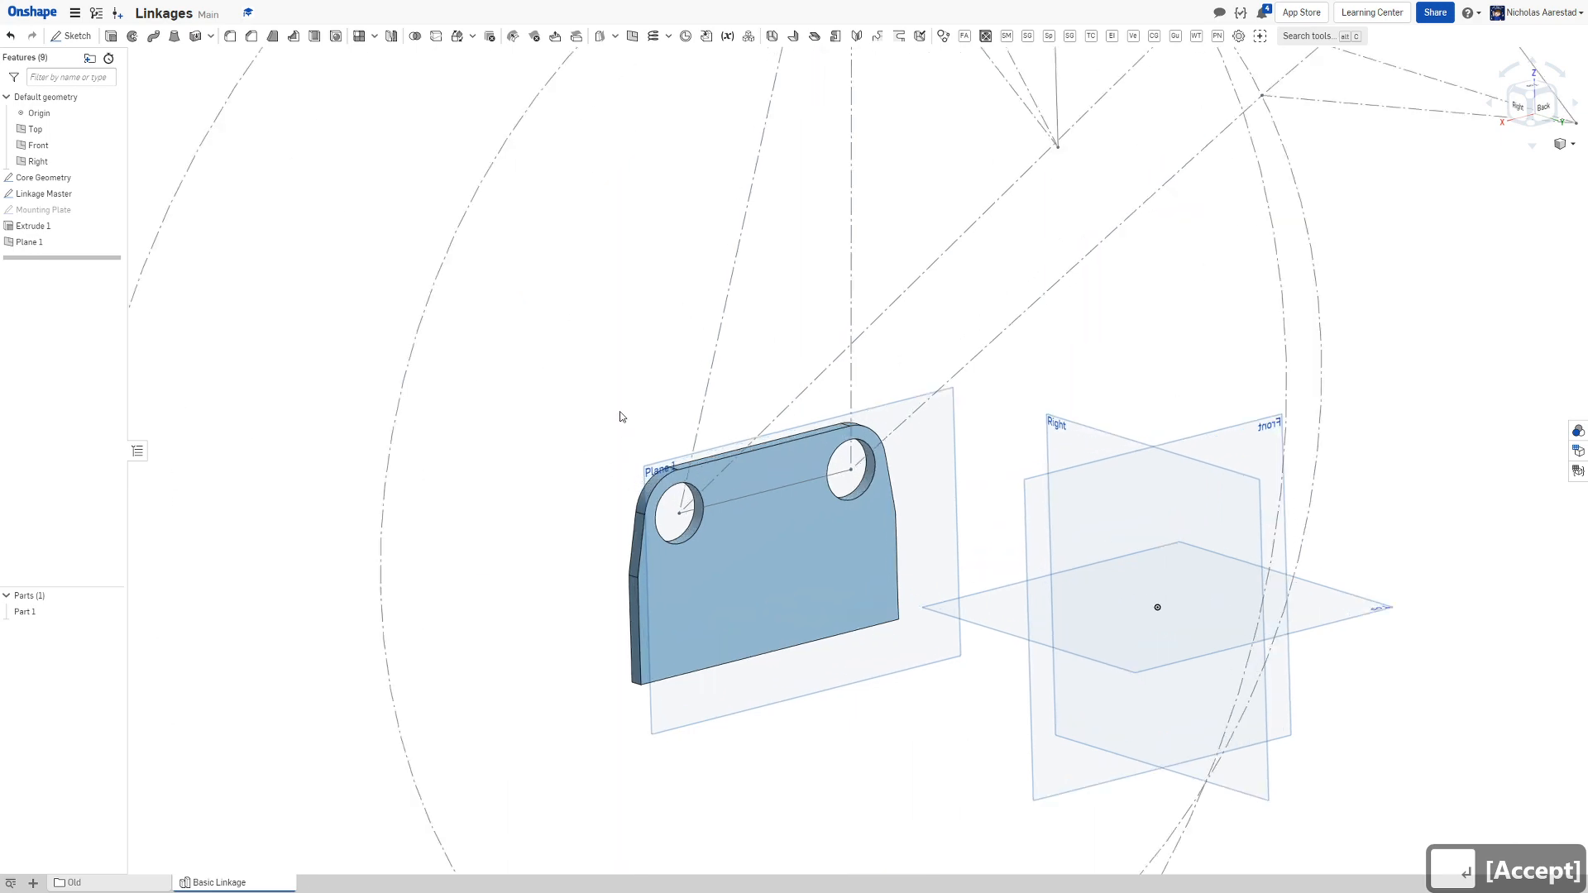
scroll(645, 355, down, 4)
right_drag(661, 271, 571, 315)
key(shift+s)
click(567, 172)
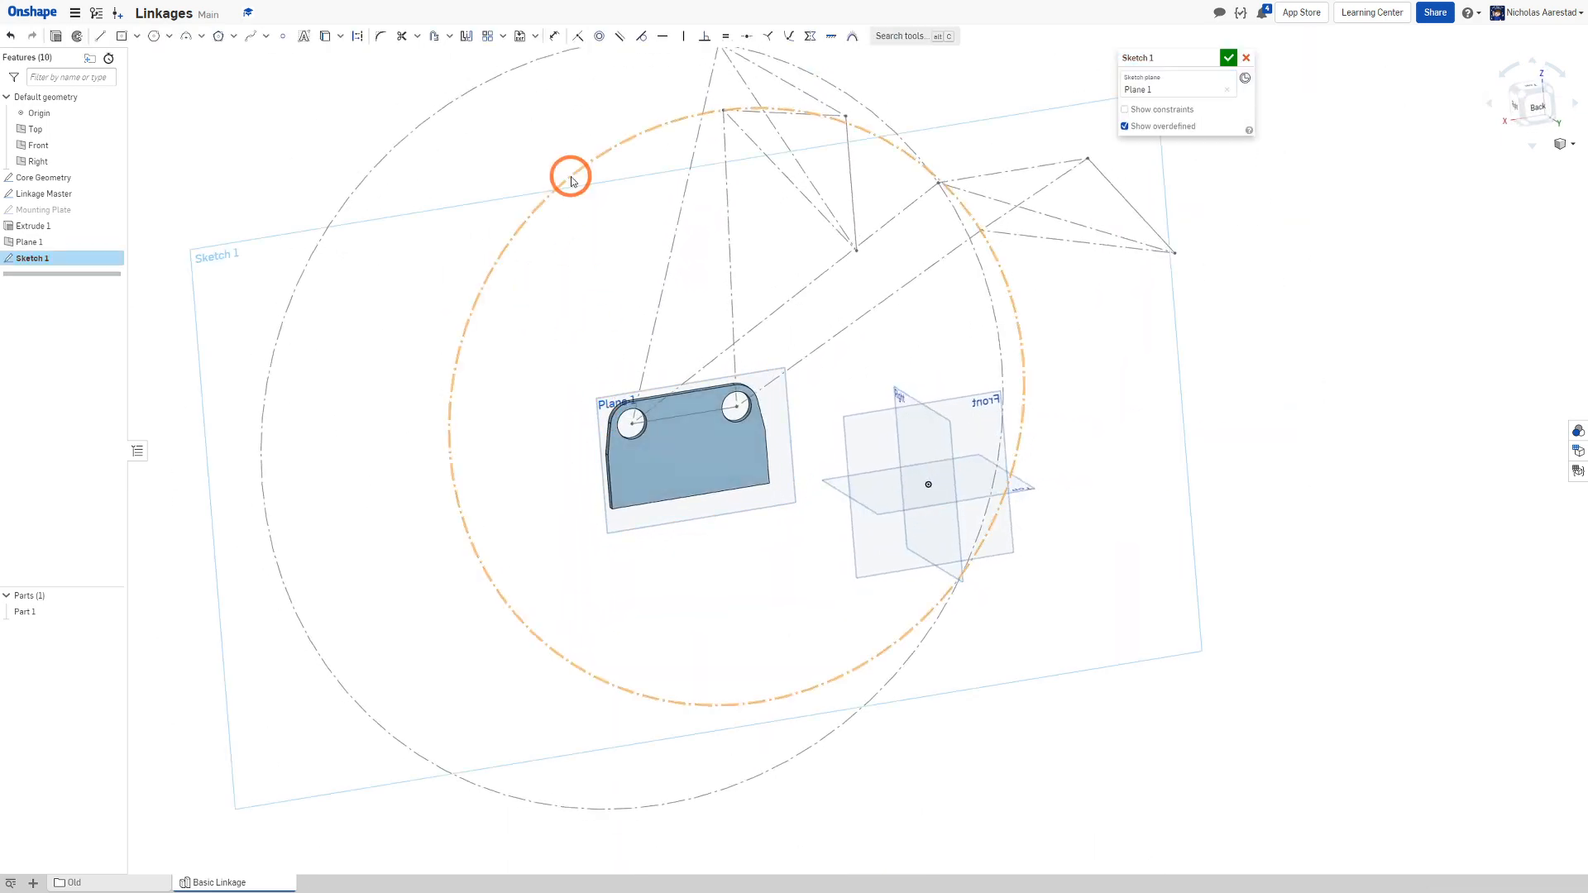
key(n)
scroll(842, 248, down, 3)
scroll(925, 161, up, 5)
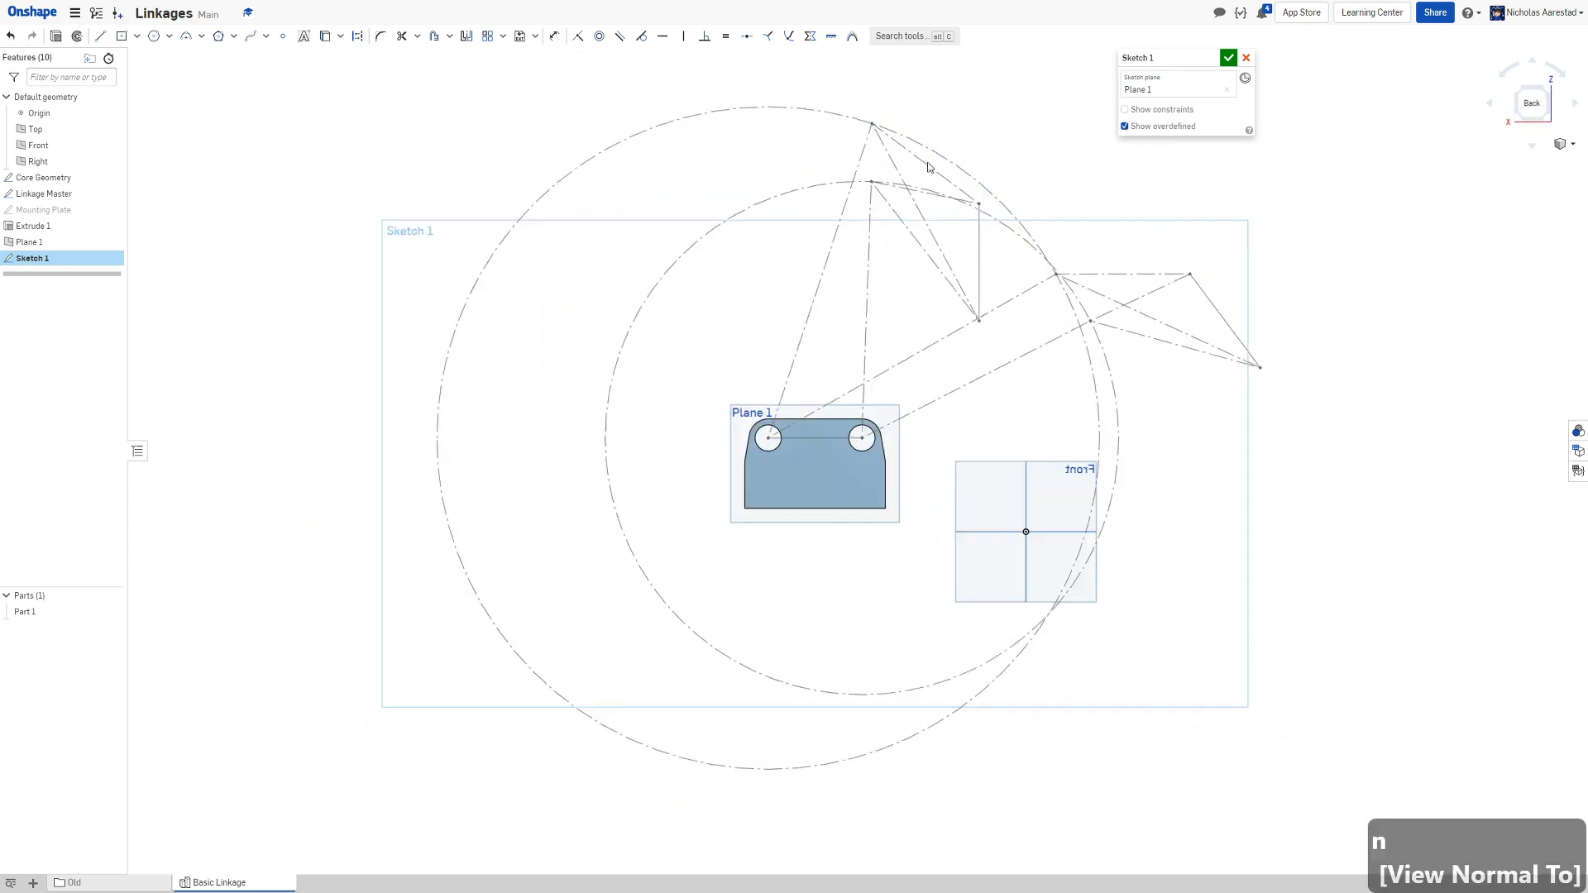
scroll(757, 409, down, 2)
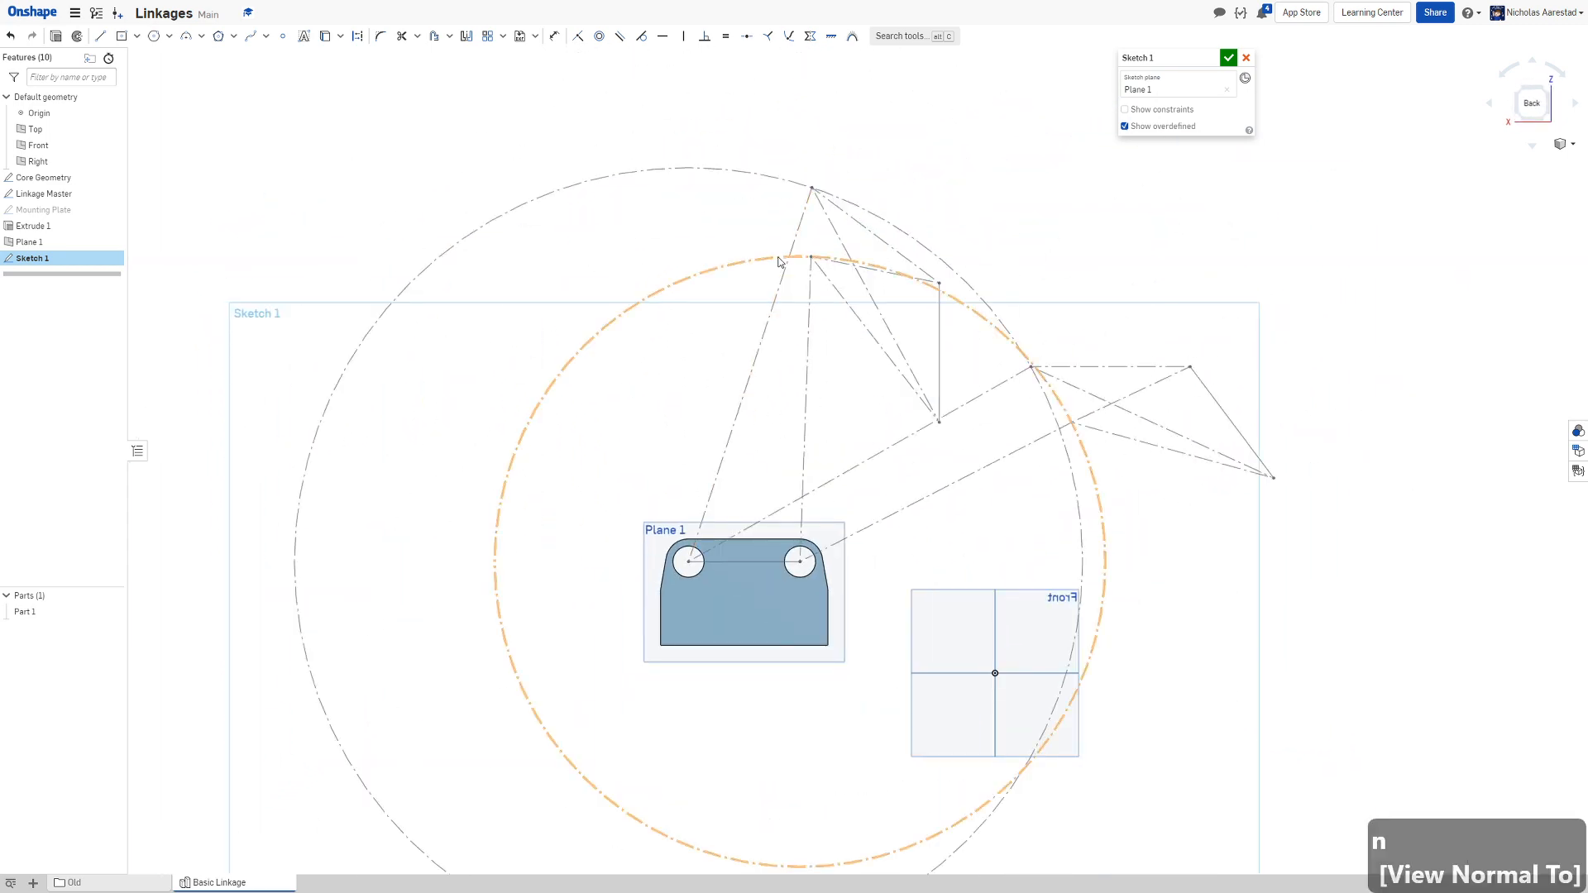
Project the two steep link lines rising from the plate's hole centers into the sketch as construction geometry
key(u)
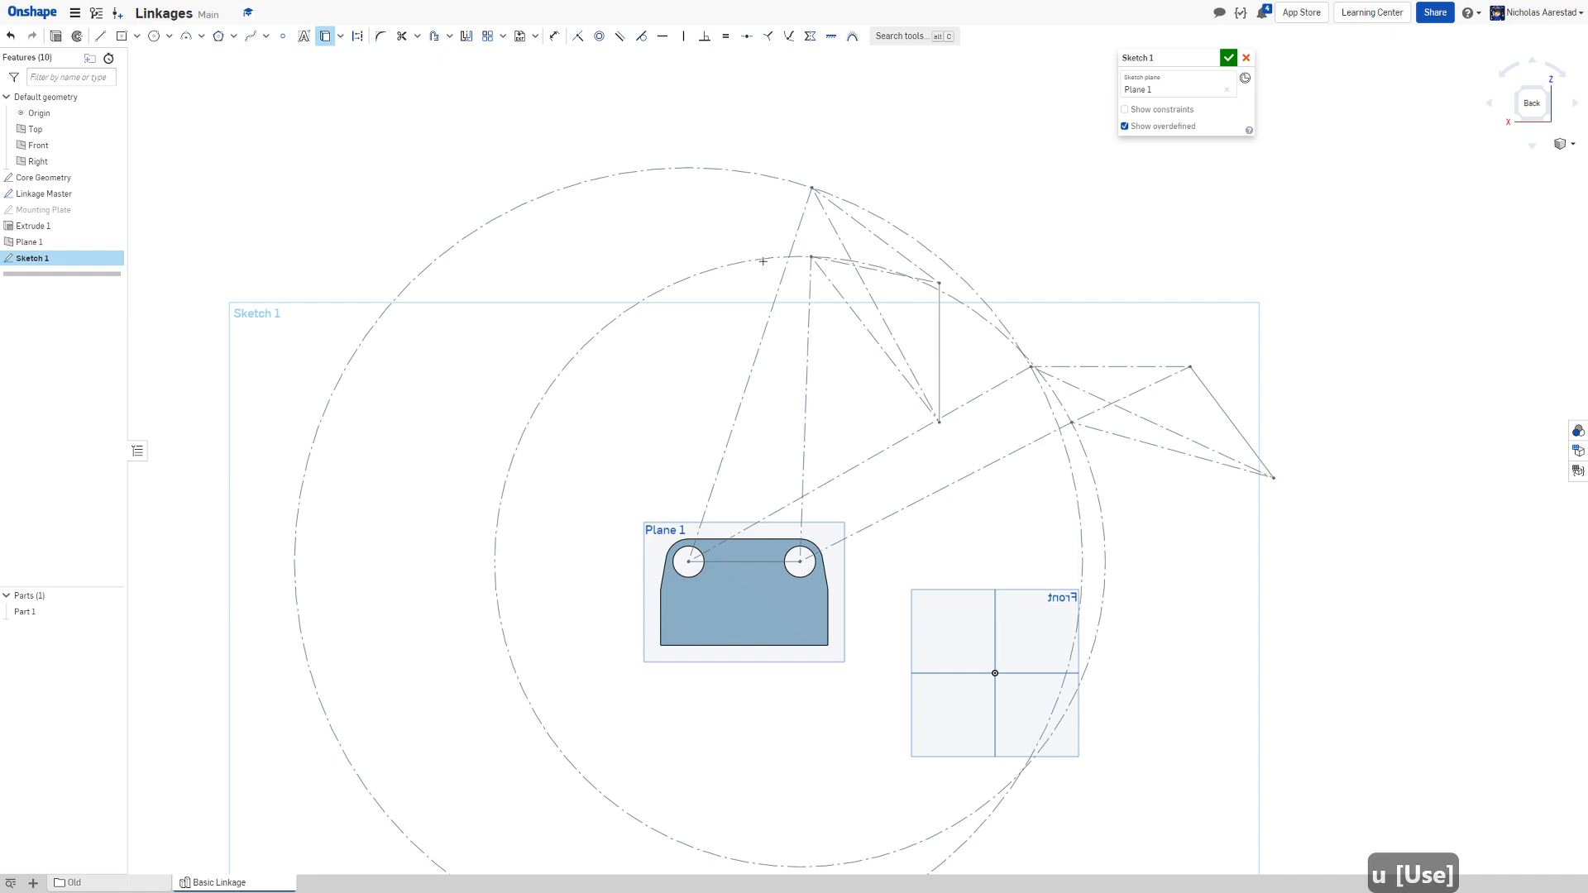
key(q)
click(763, 341)
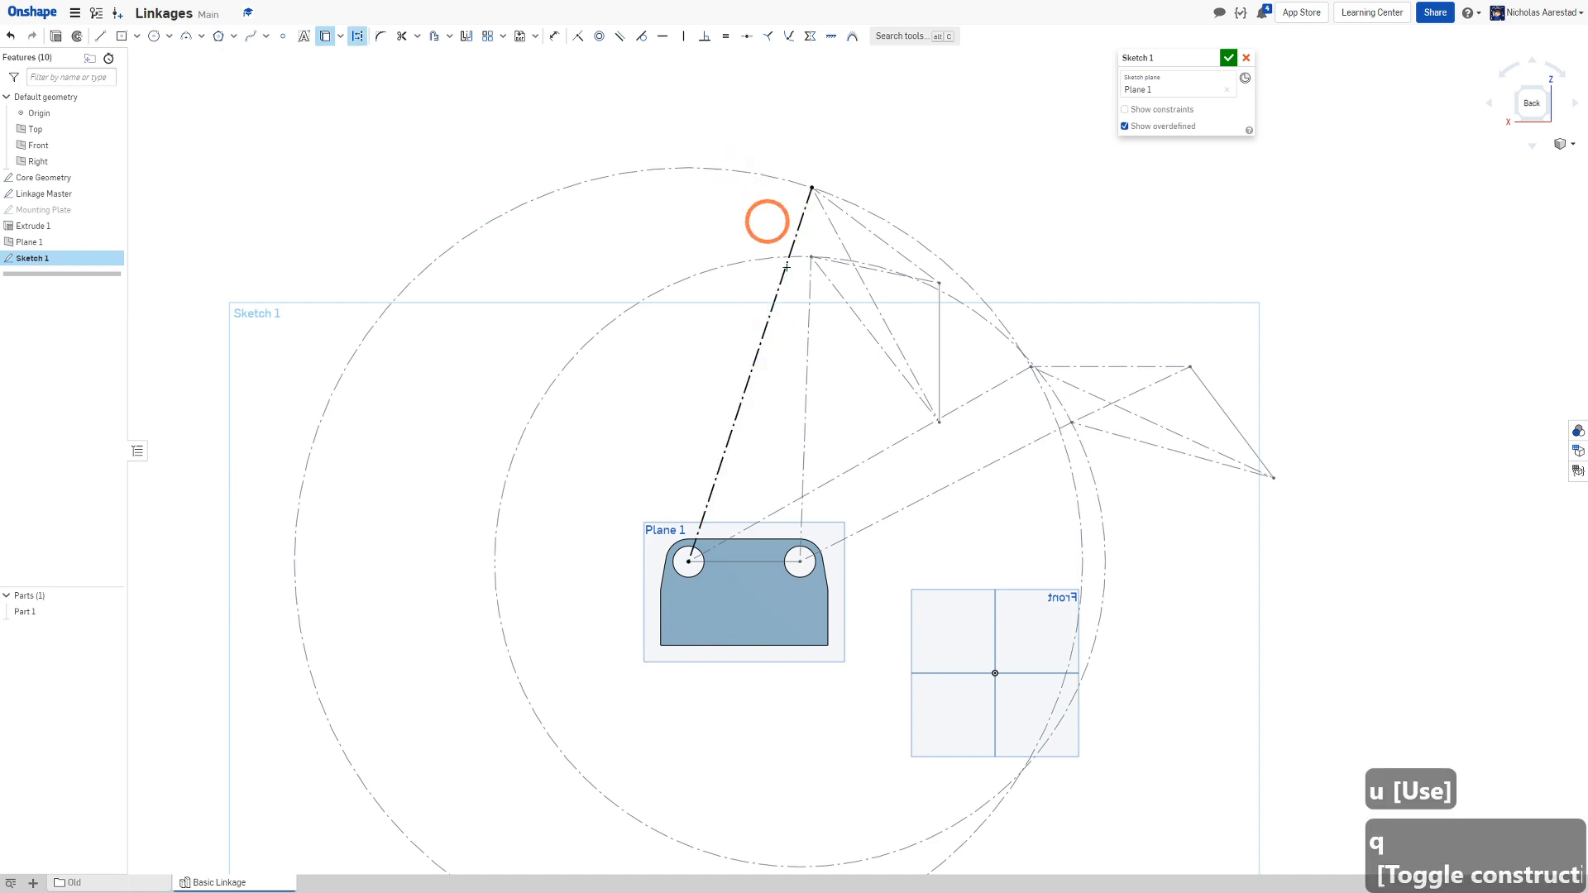
click(808, 358)
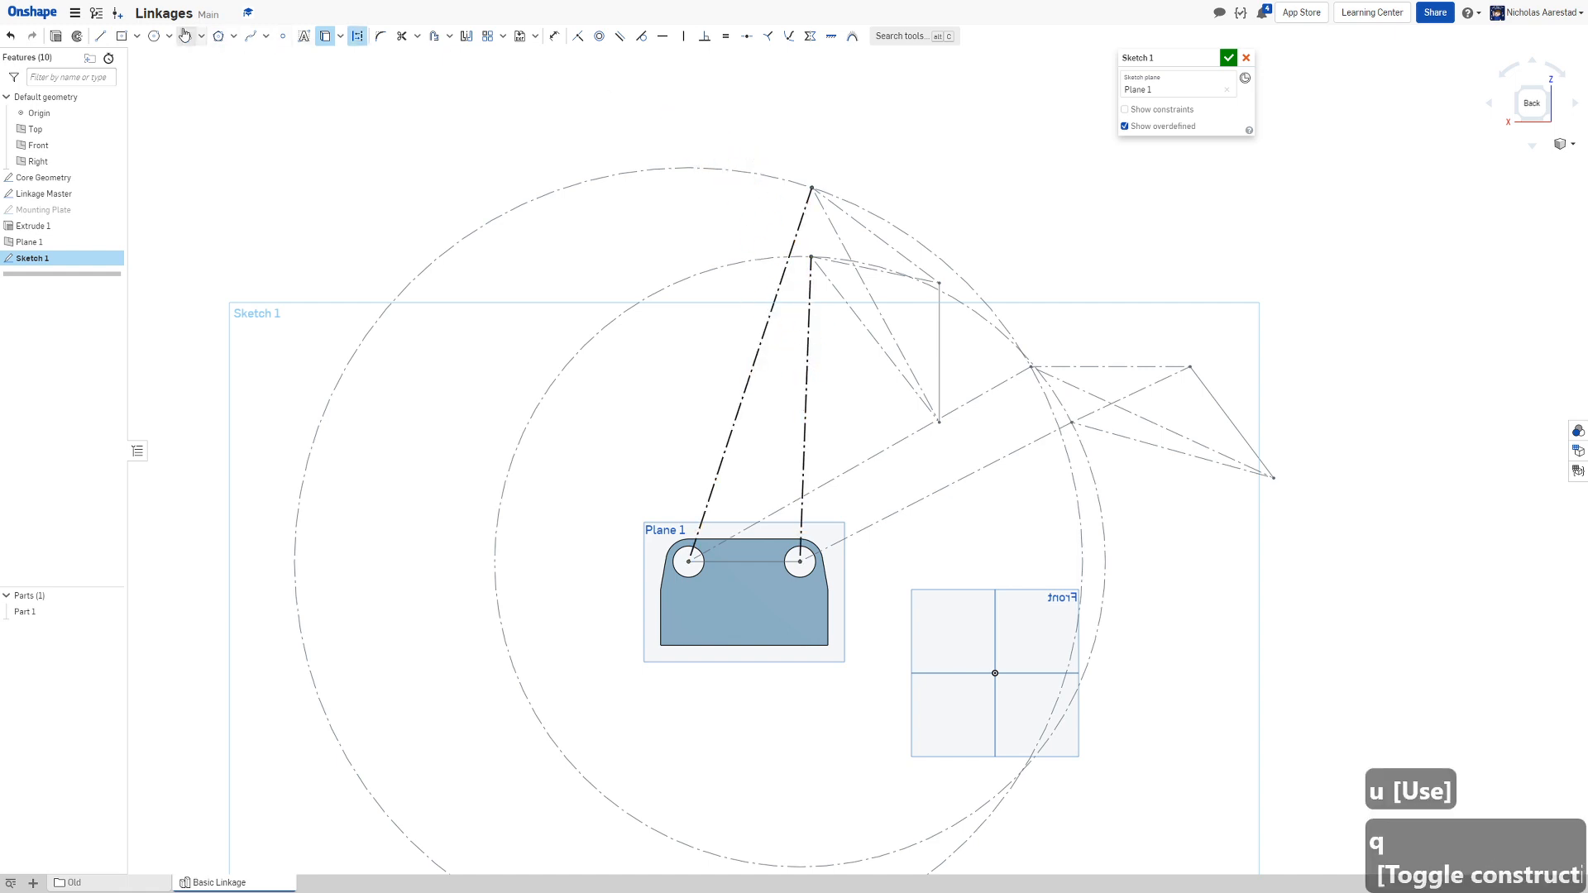
Draw circles about 1.1 in and 0.72 in in diameter, centred on the upper ends of the two bold link lines
click(154, 35)
key(q)
scroll(889, 200, up, 5)
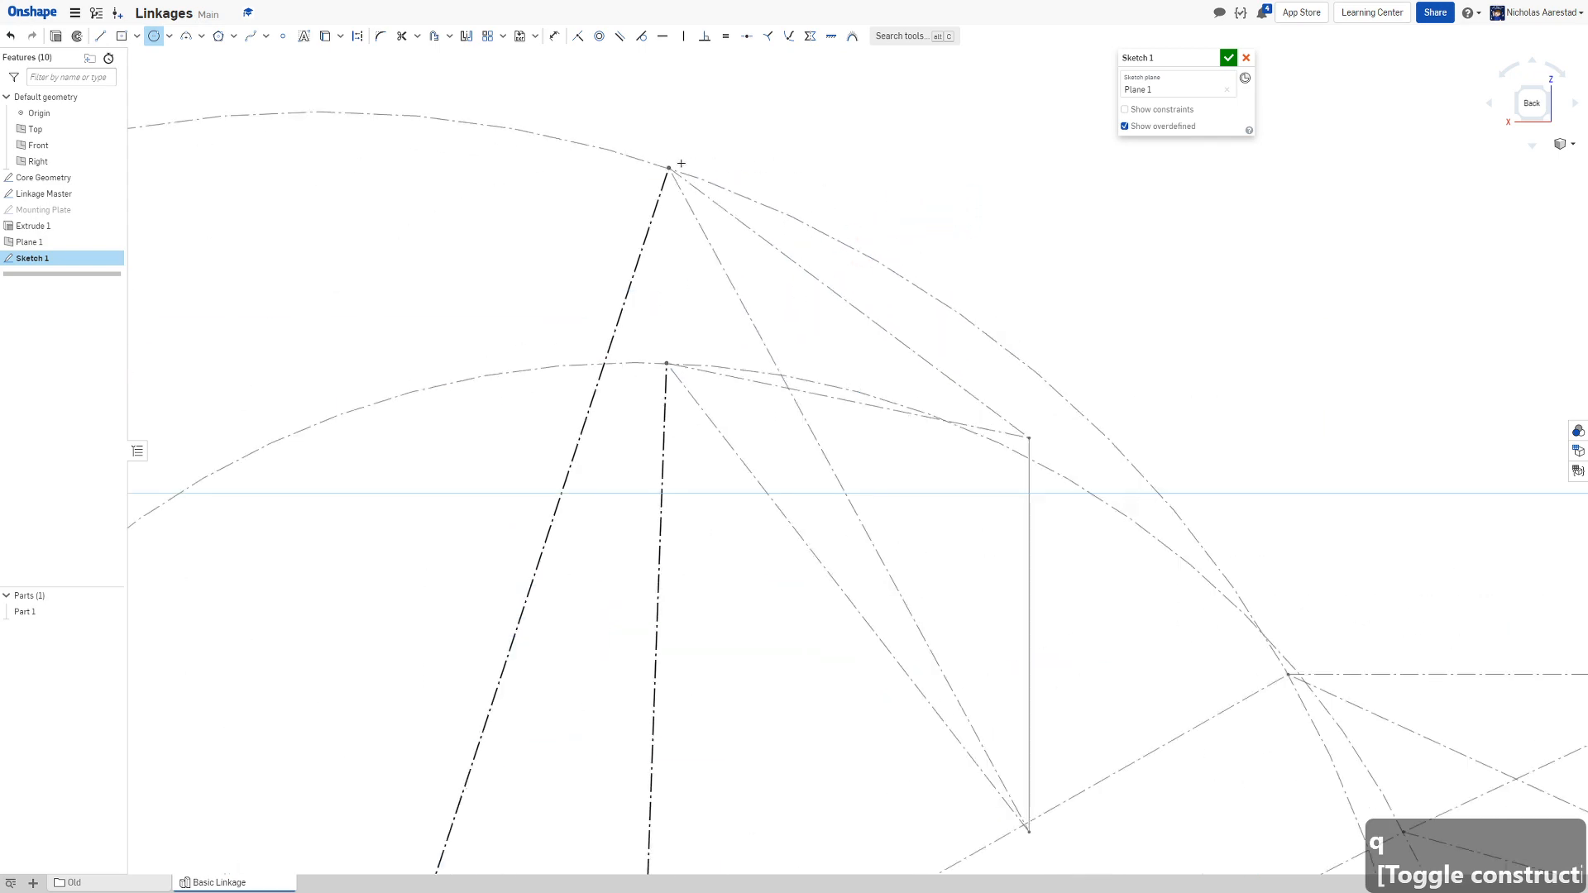
drag(669, 166, 667, 212)
click(666, 363)
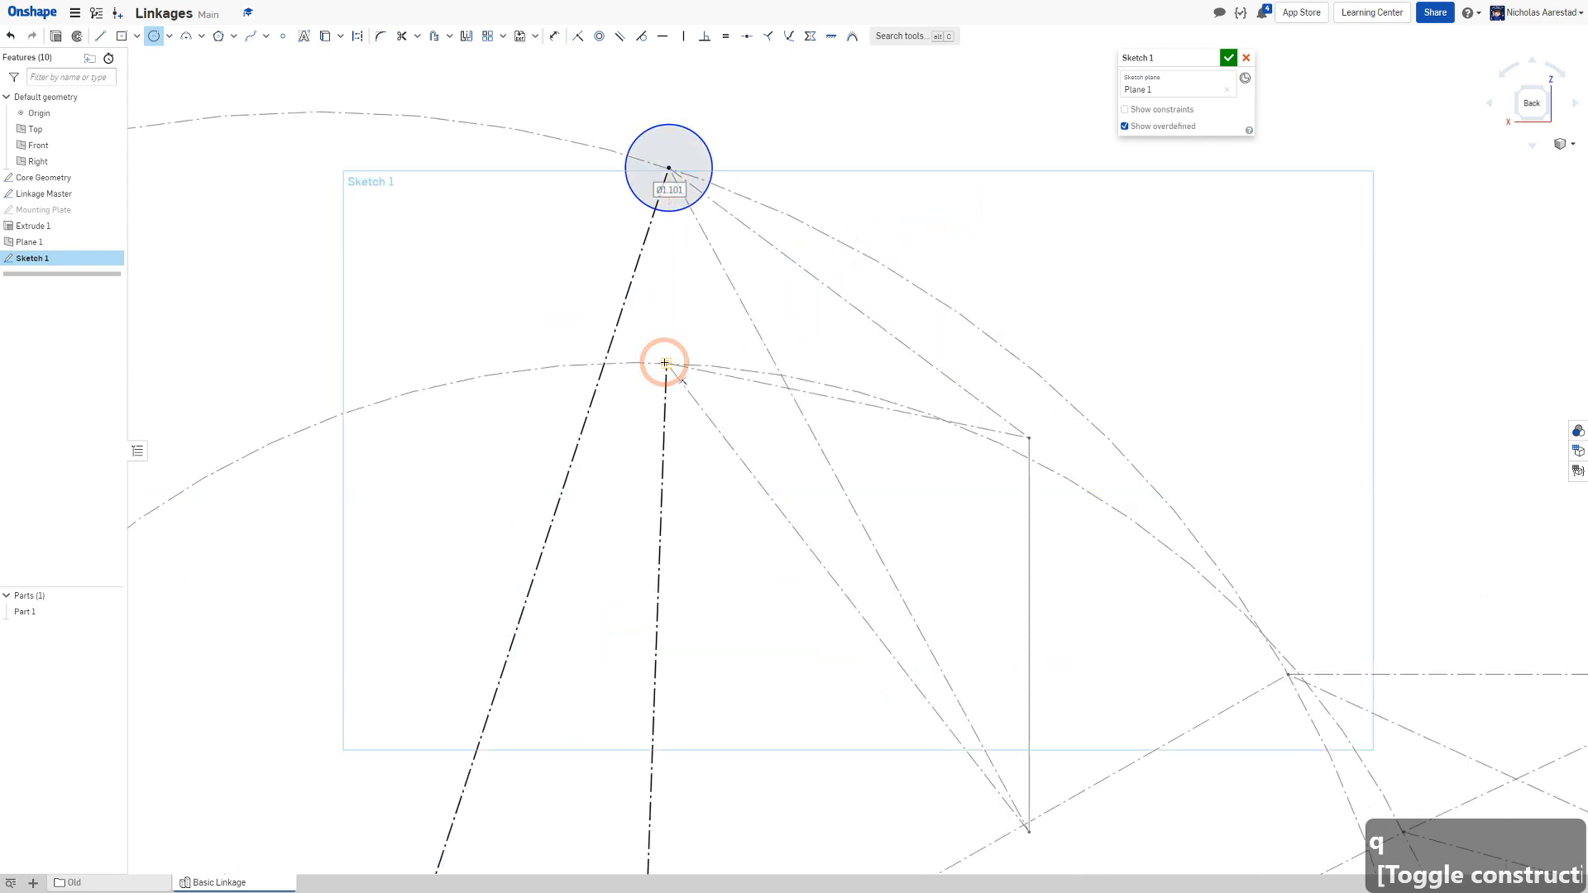
drag(653, 381, 644, 382)
scroll(656, 249, down, 5)
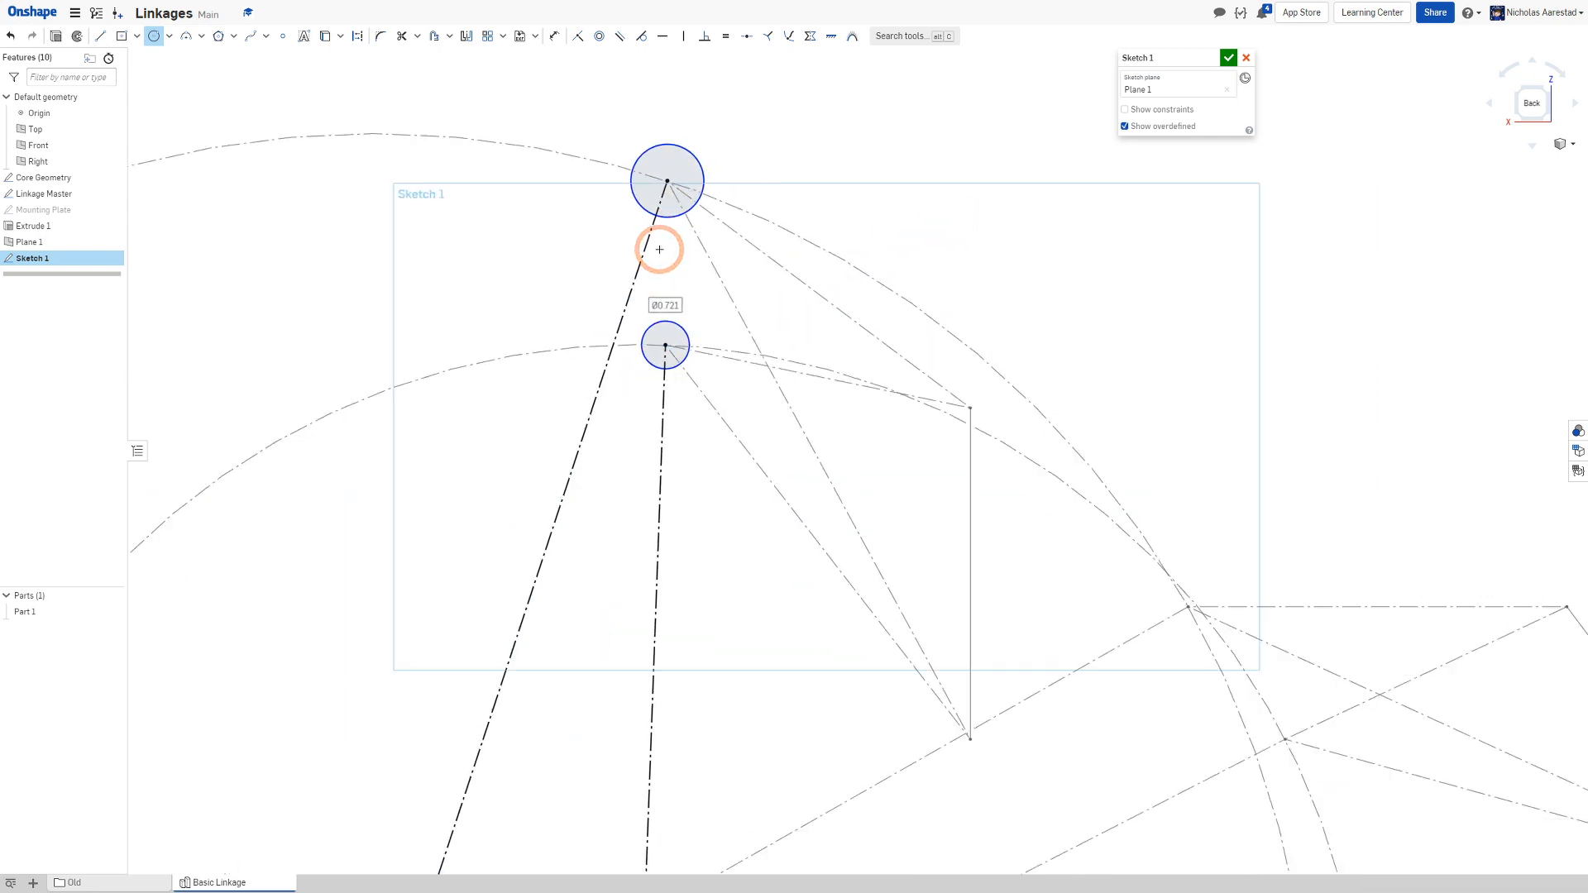
Project the edges of both mounting plate holes into the sketch with Use
scroll(528, 658, up, 5)
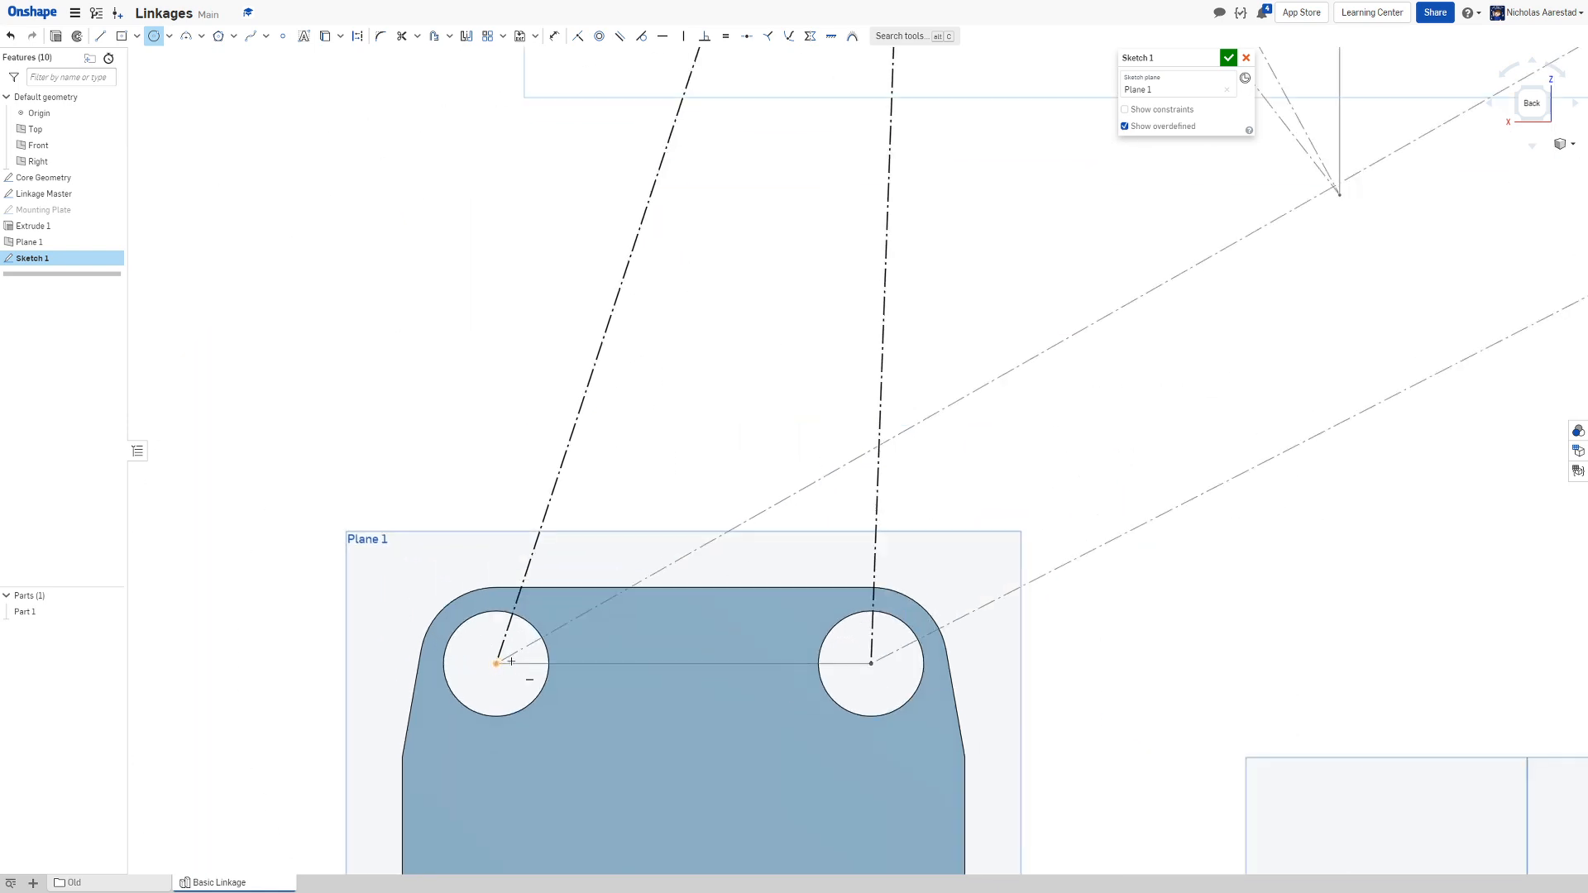
key(u)
click(547, 661)
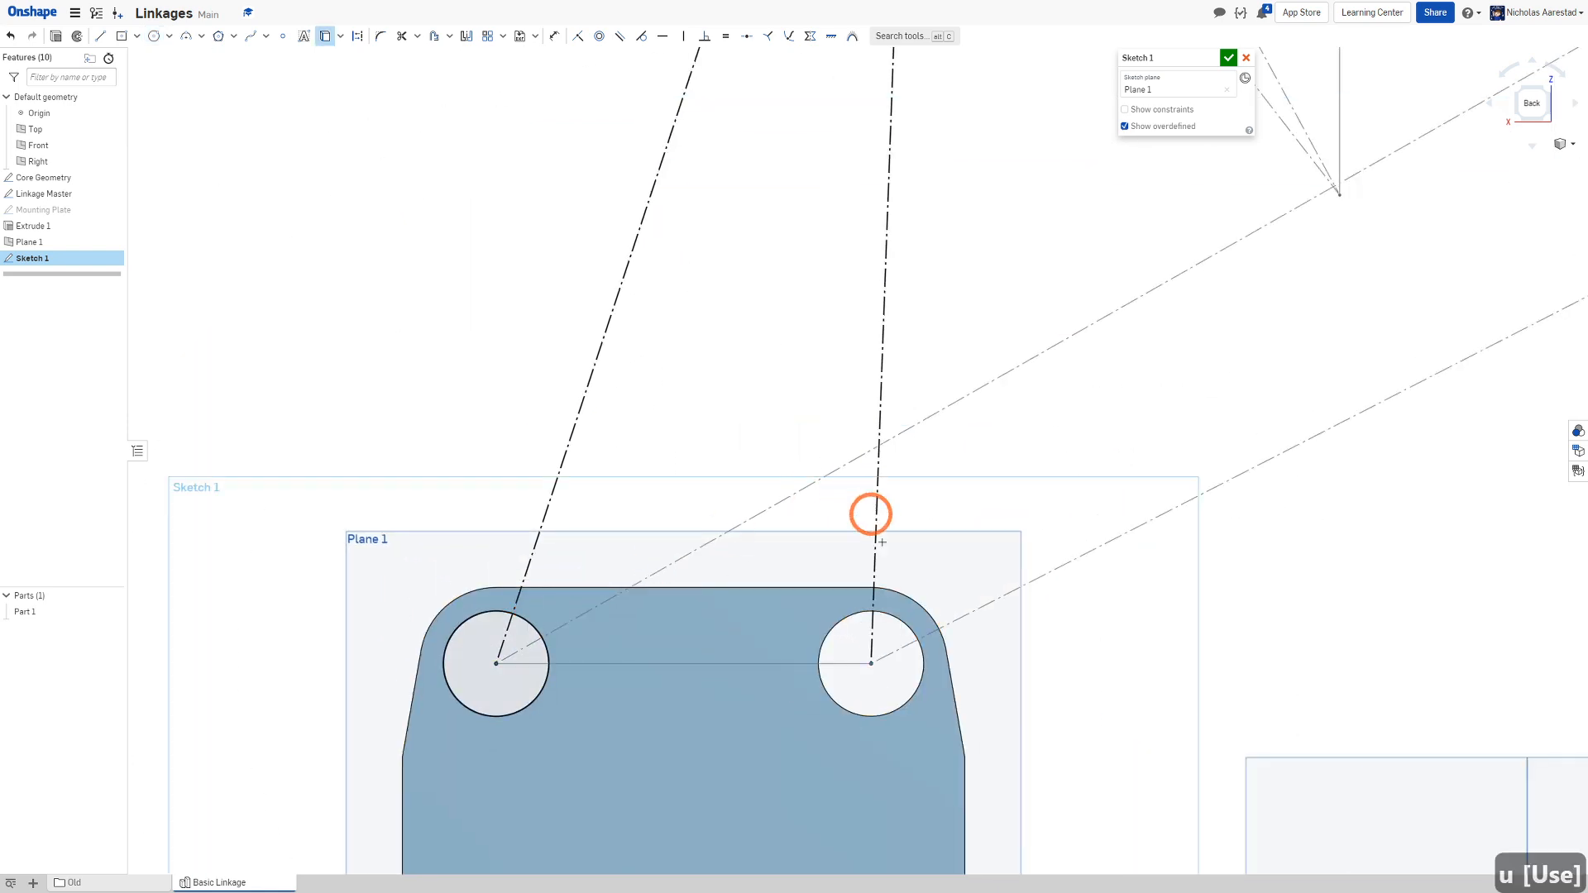
click(891, 611)
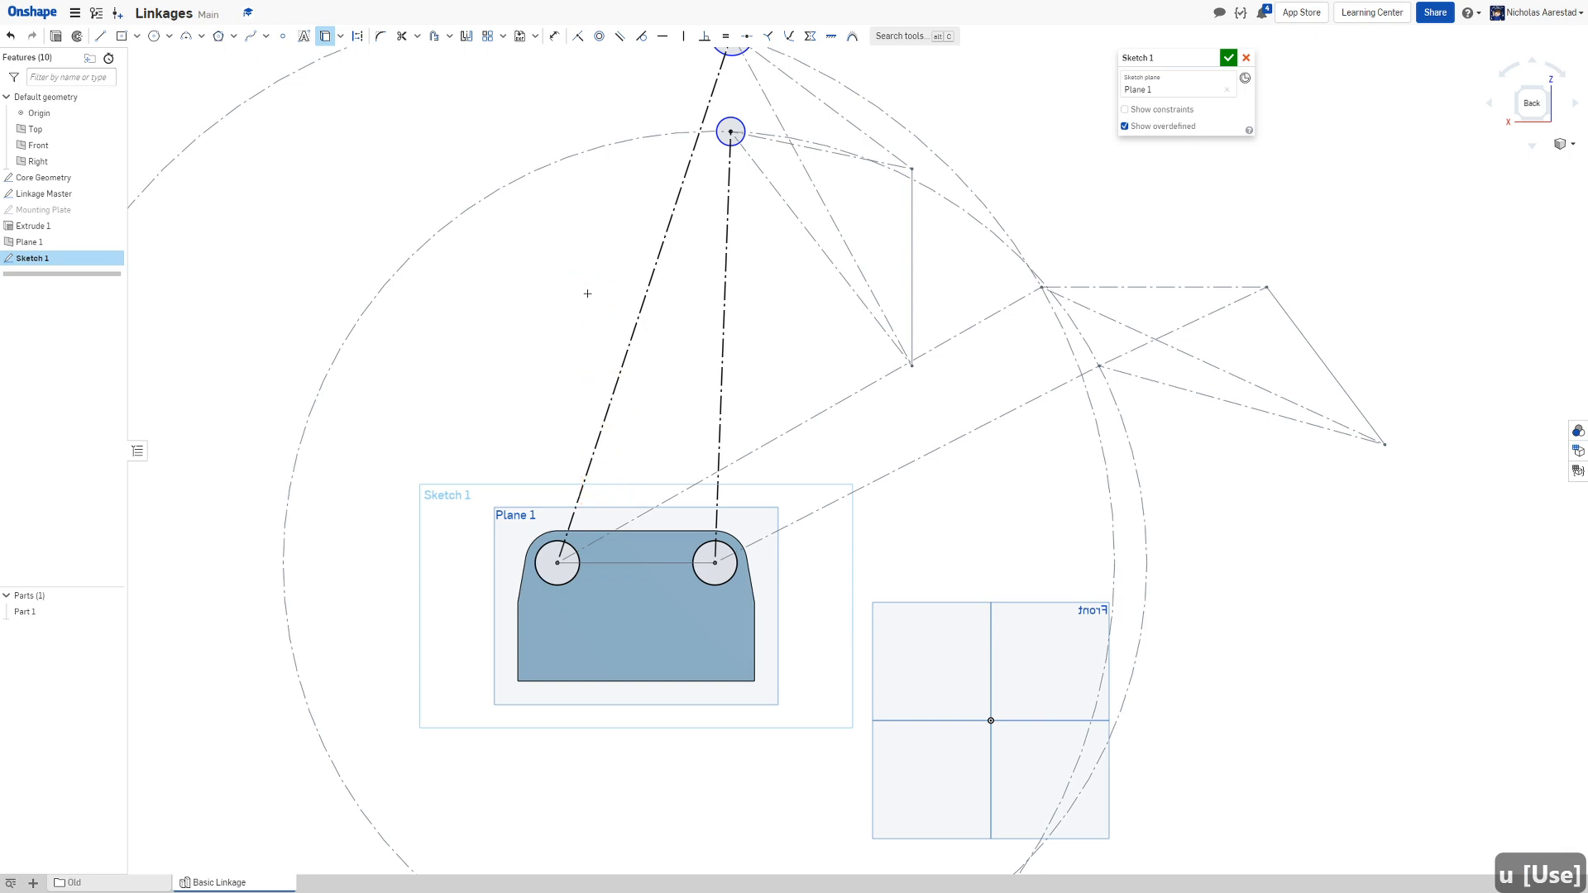
scroll(587, 293, down, 4)
scroll(654, 165, up, 4)
scroll(656, 162, down, 1)
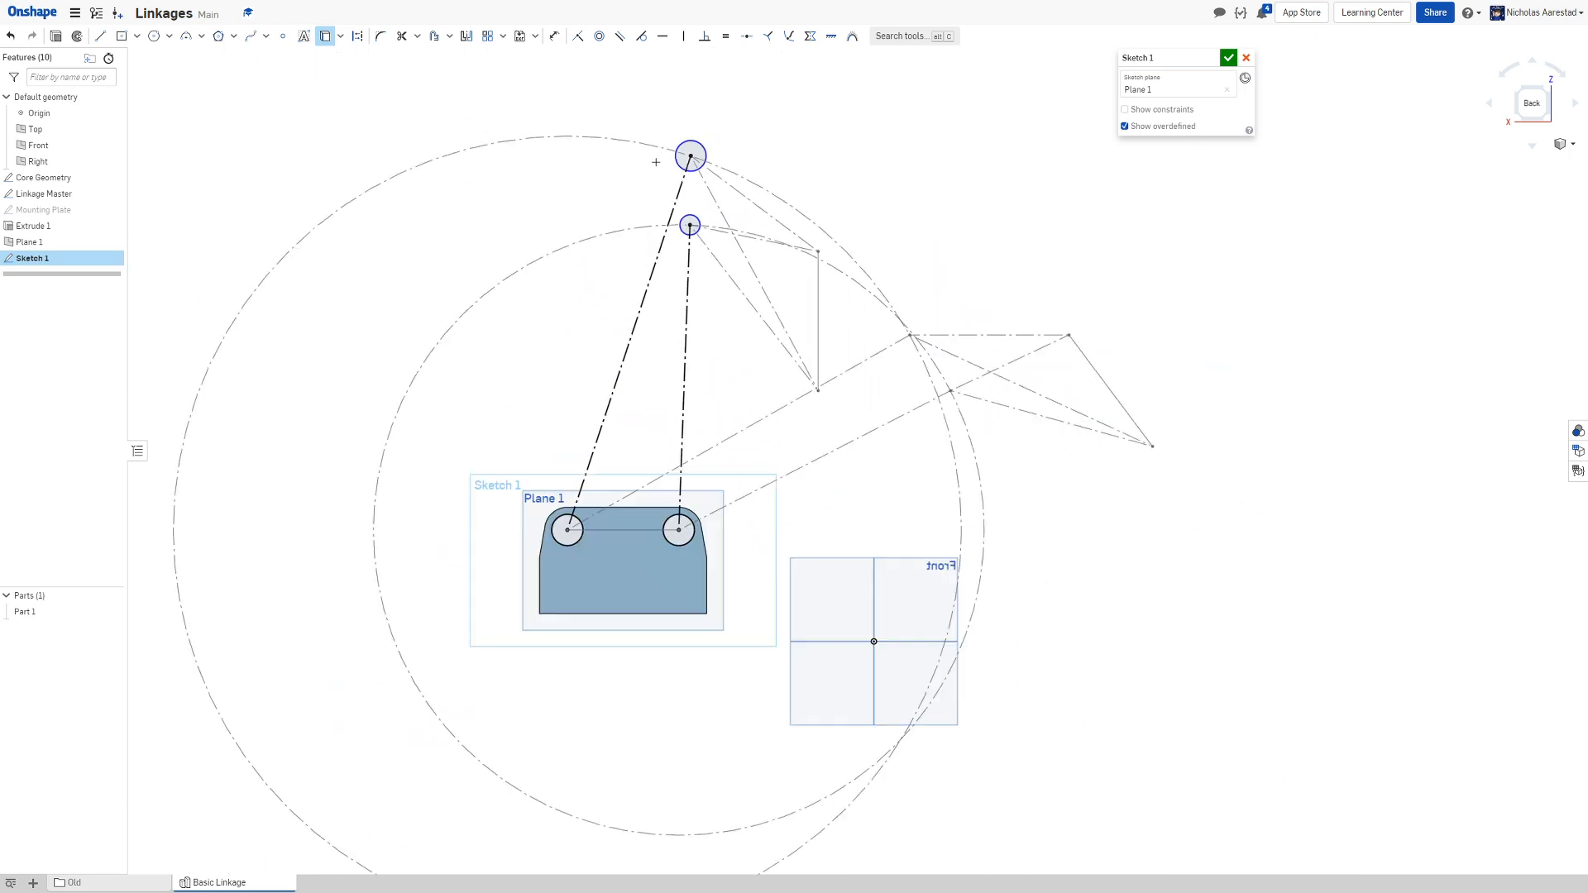
Make both upper circles equal in size to the projected mounting plate hole circle
key(Escape)
click(576, 523)
scroll(698, 131, up, 3)
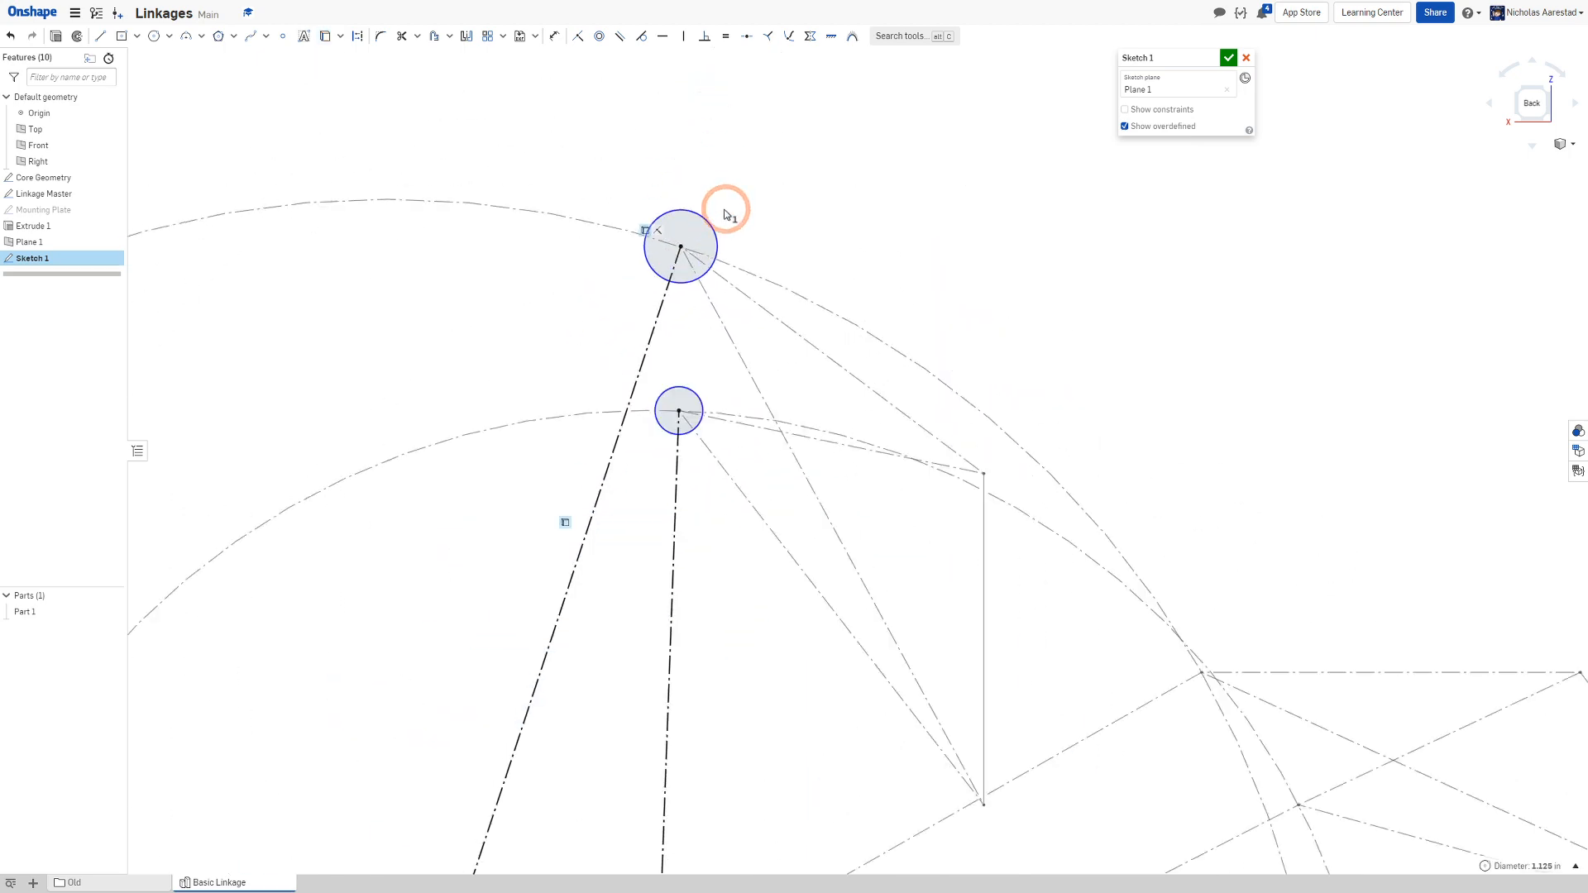
click(710, 231)
click(689, 388)
key(e)
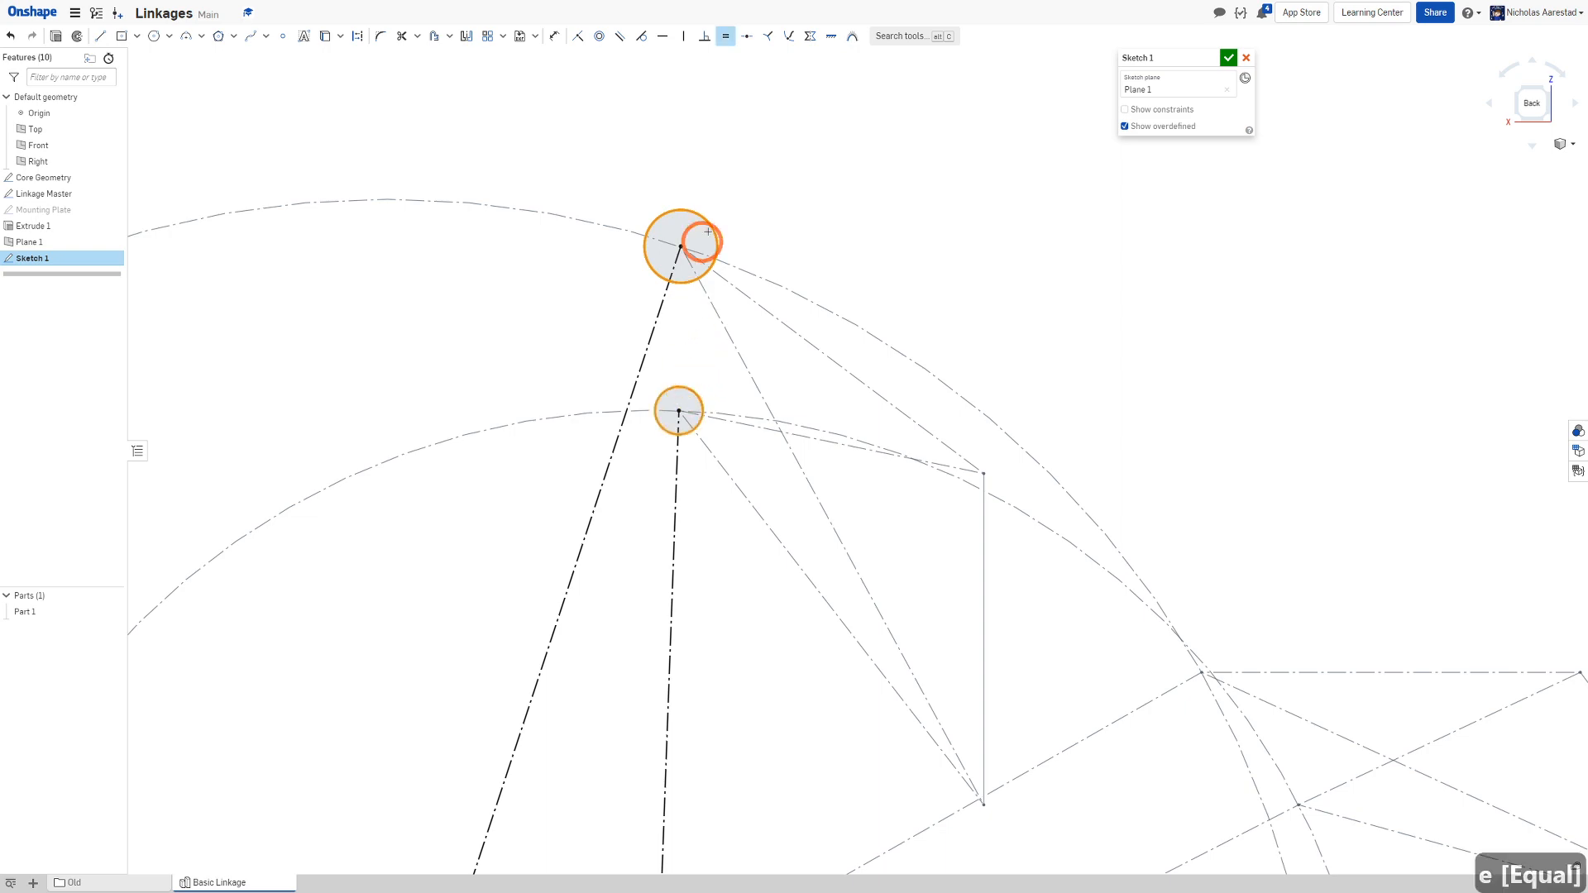
scroll(721, 211, down, 3)
scroll(721, 212, down, 3)
scroll(635, 224, up, 2)
Offset both upper circles outward by 0.25 in
key(o)
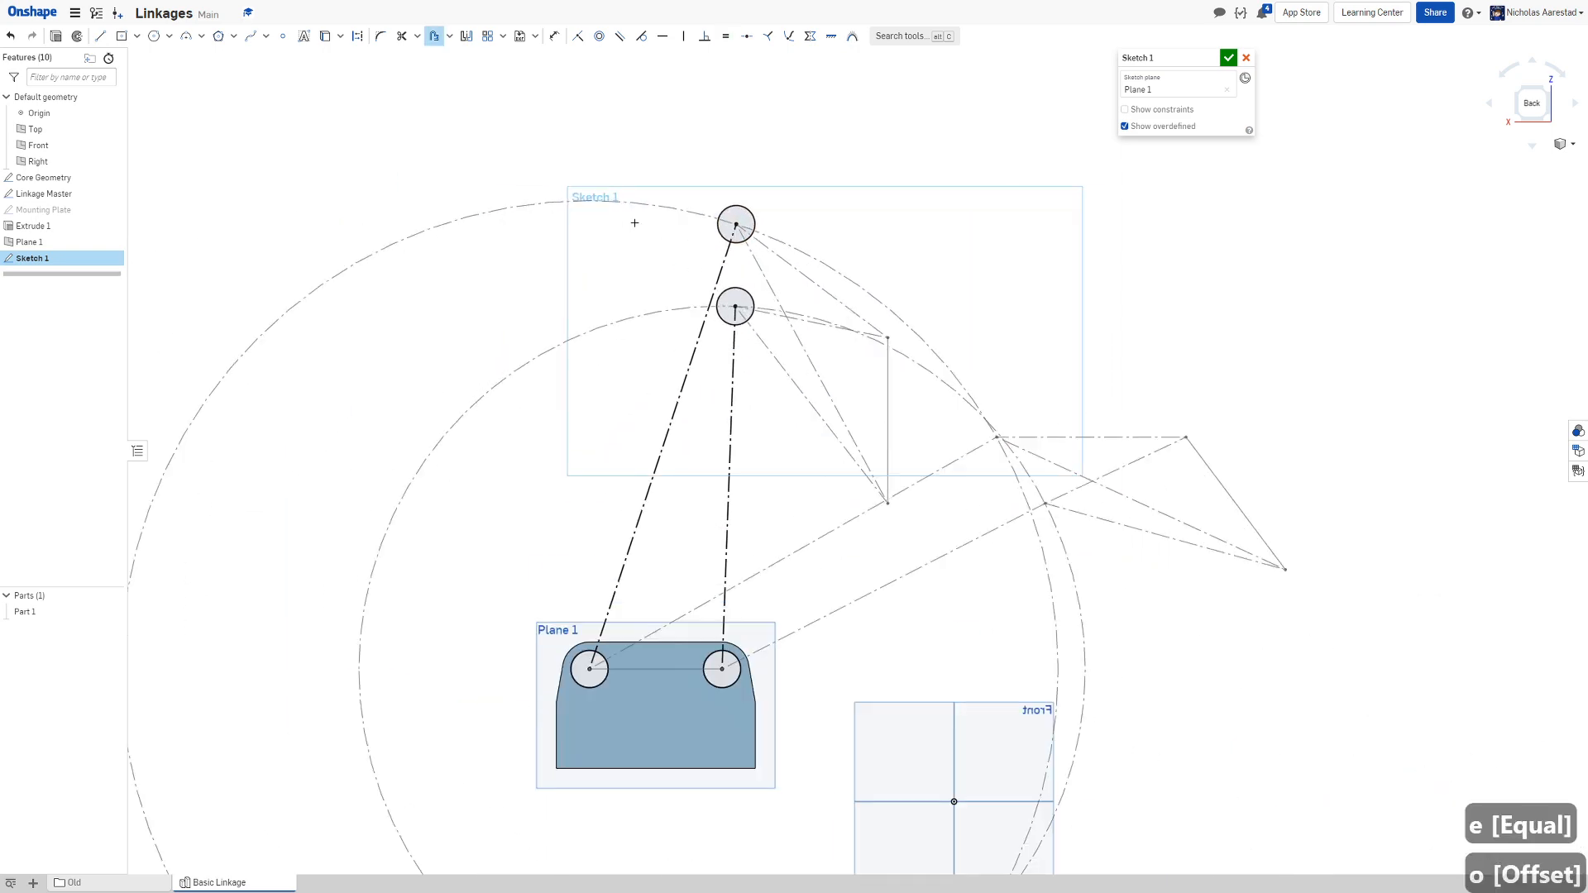
scroll(753, 183, up, 3)
click(731, 256)
key(Return)
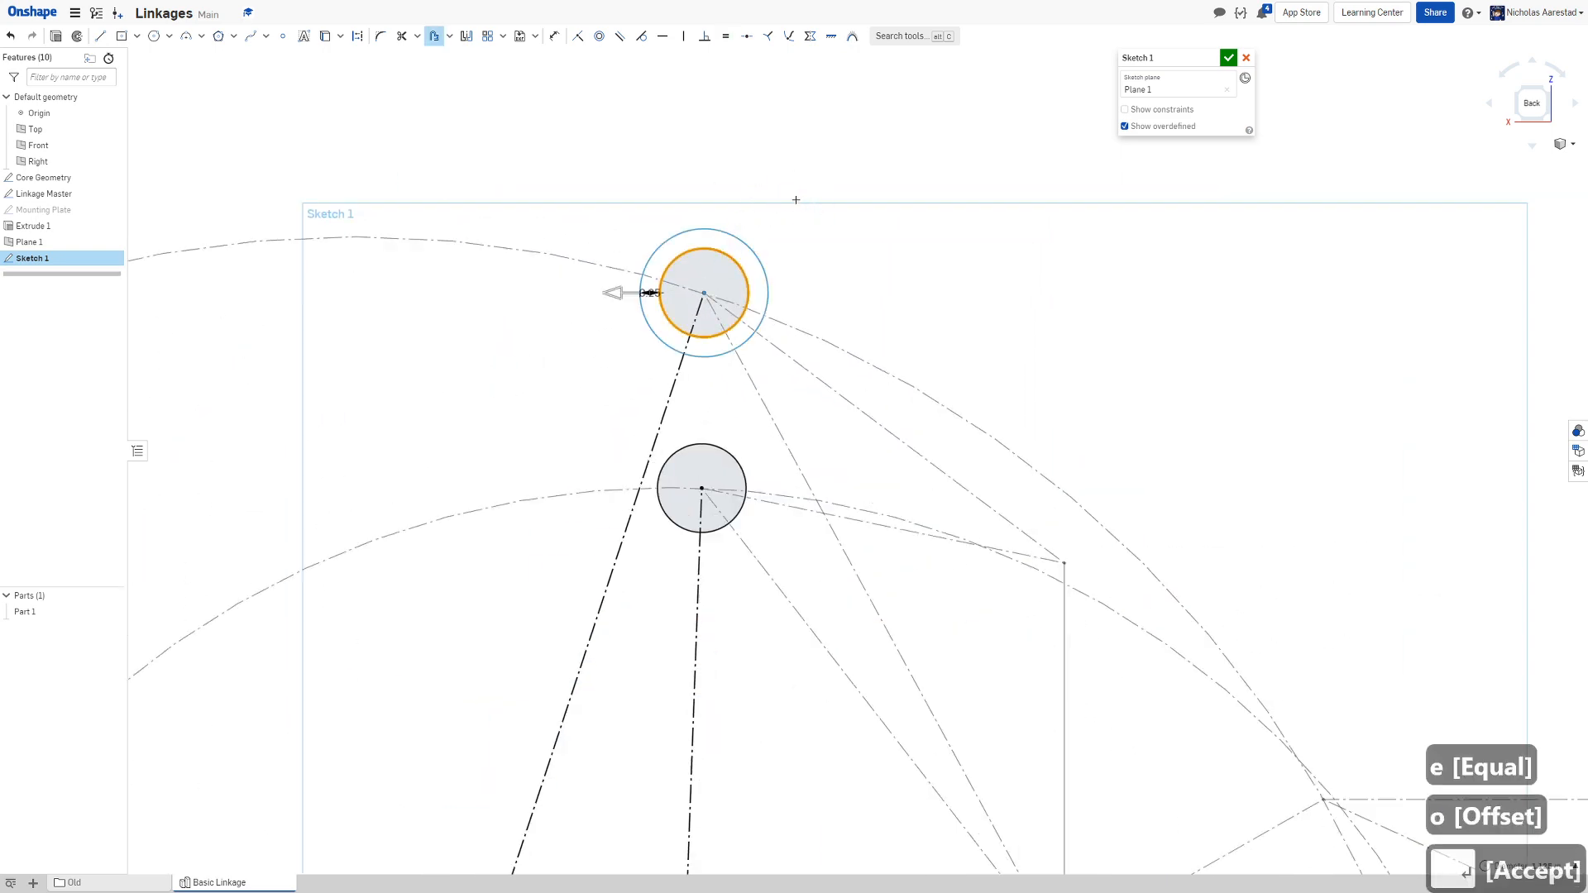
key(Return)
click(707, 444)
key(Return)
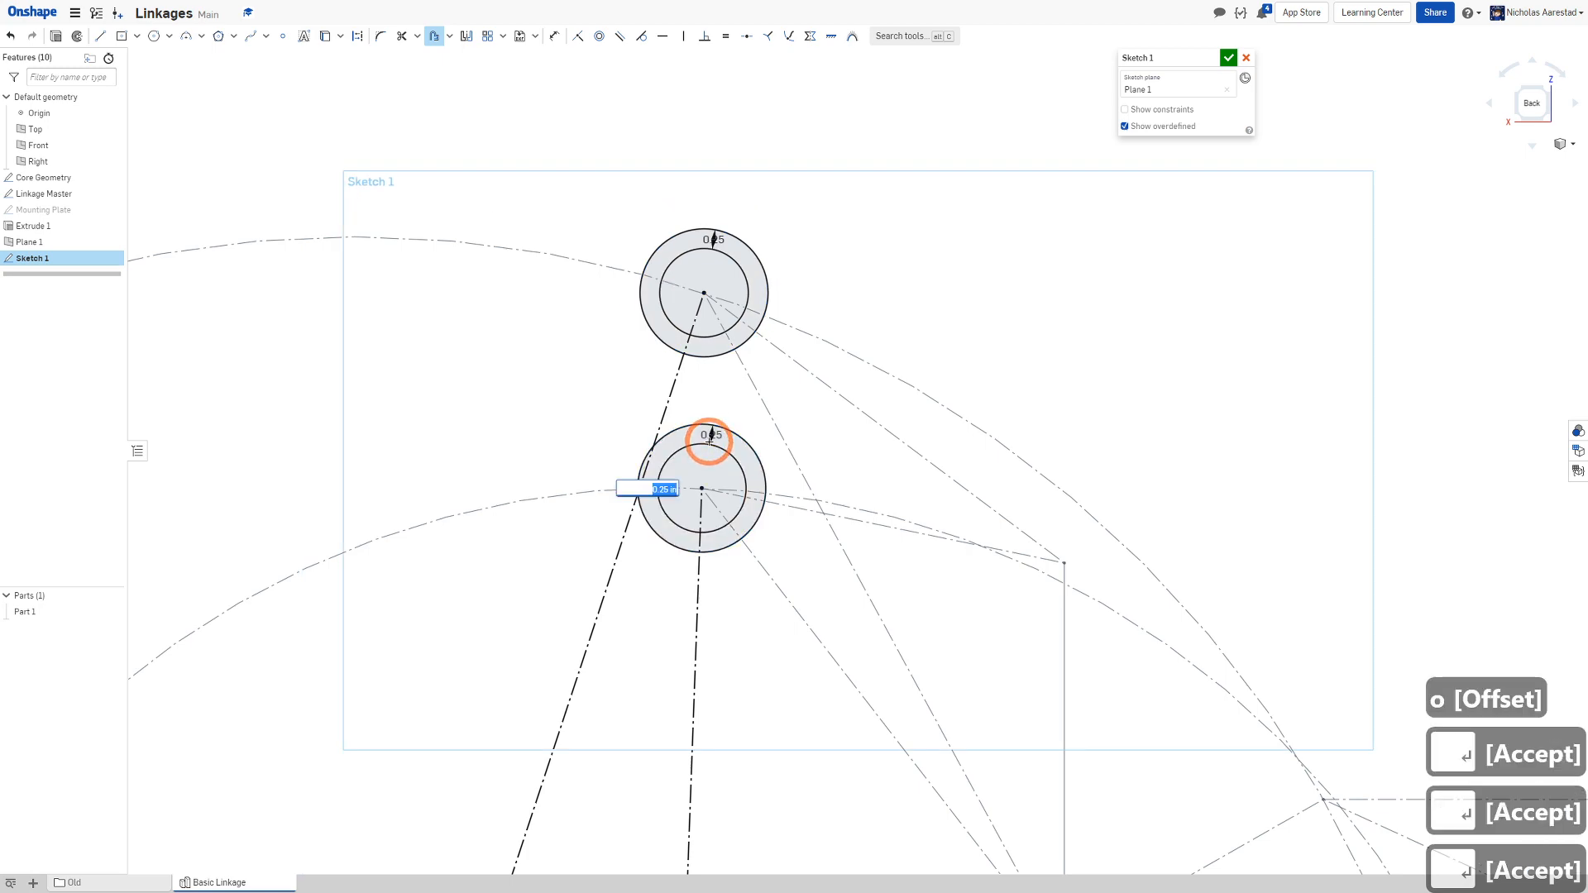
scroll(709, 292, down, 3)
key(Return)
Offset both projected mounting plate hole circles outward by 0.25 in
scroll(708, 292, down, 3)
scroll(694, 397, up, 4)
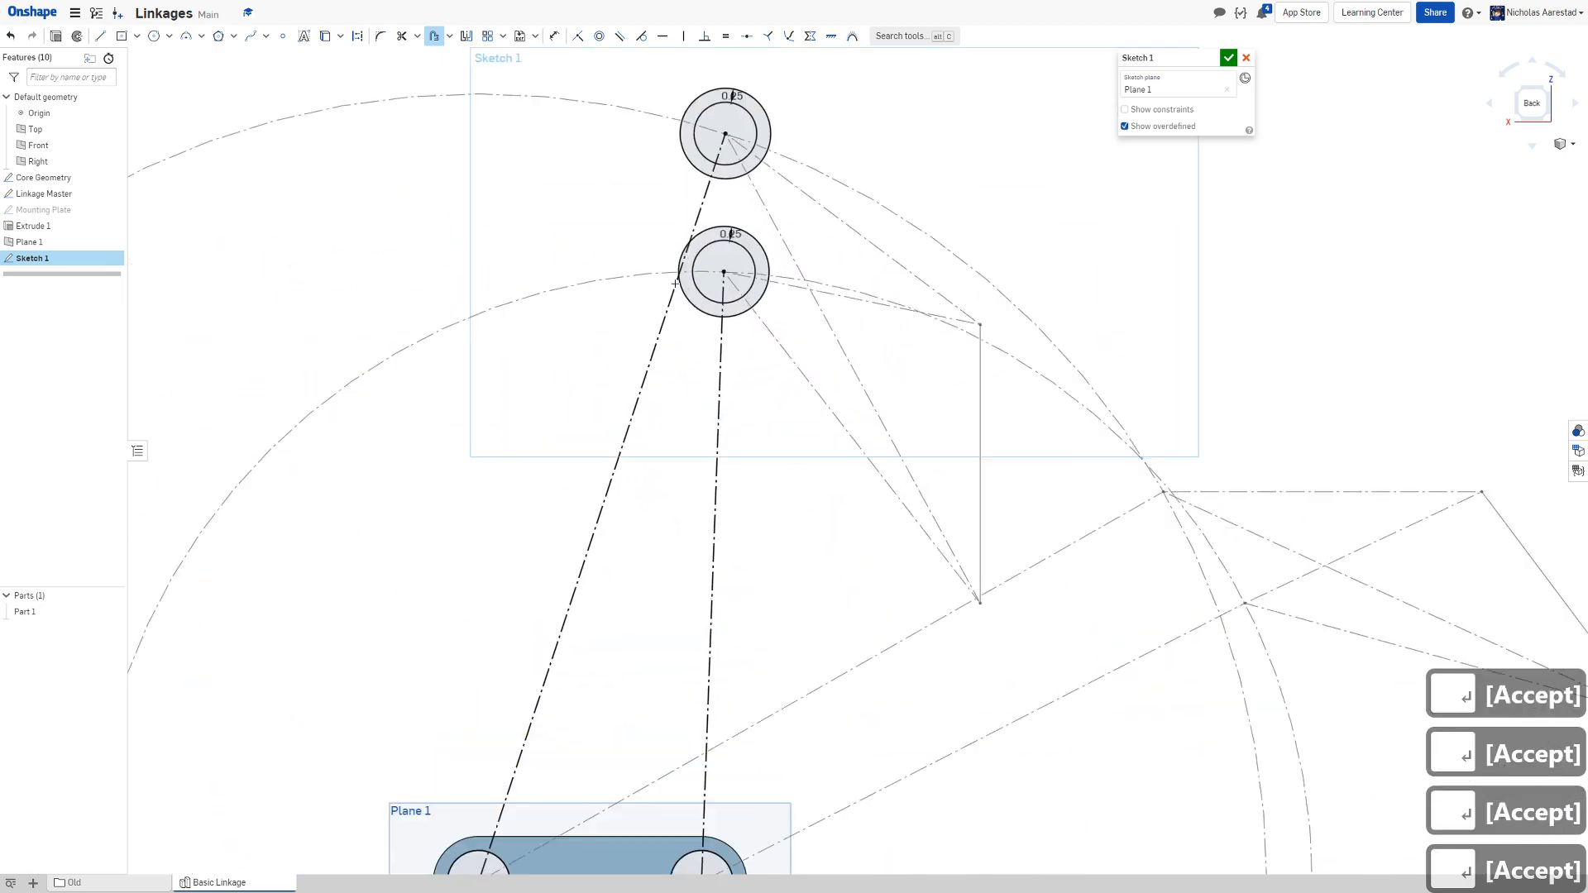
scroll(699, 231, up, 3)
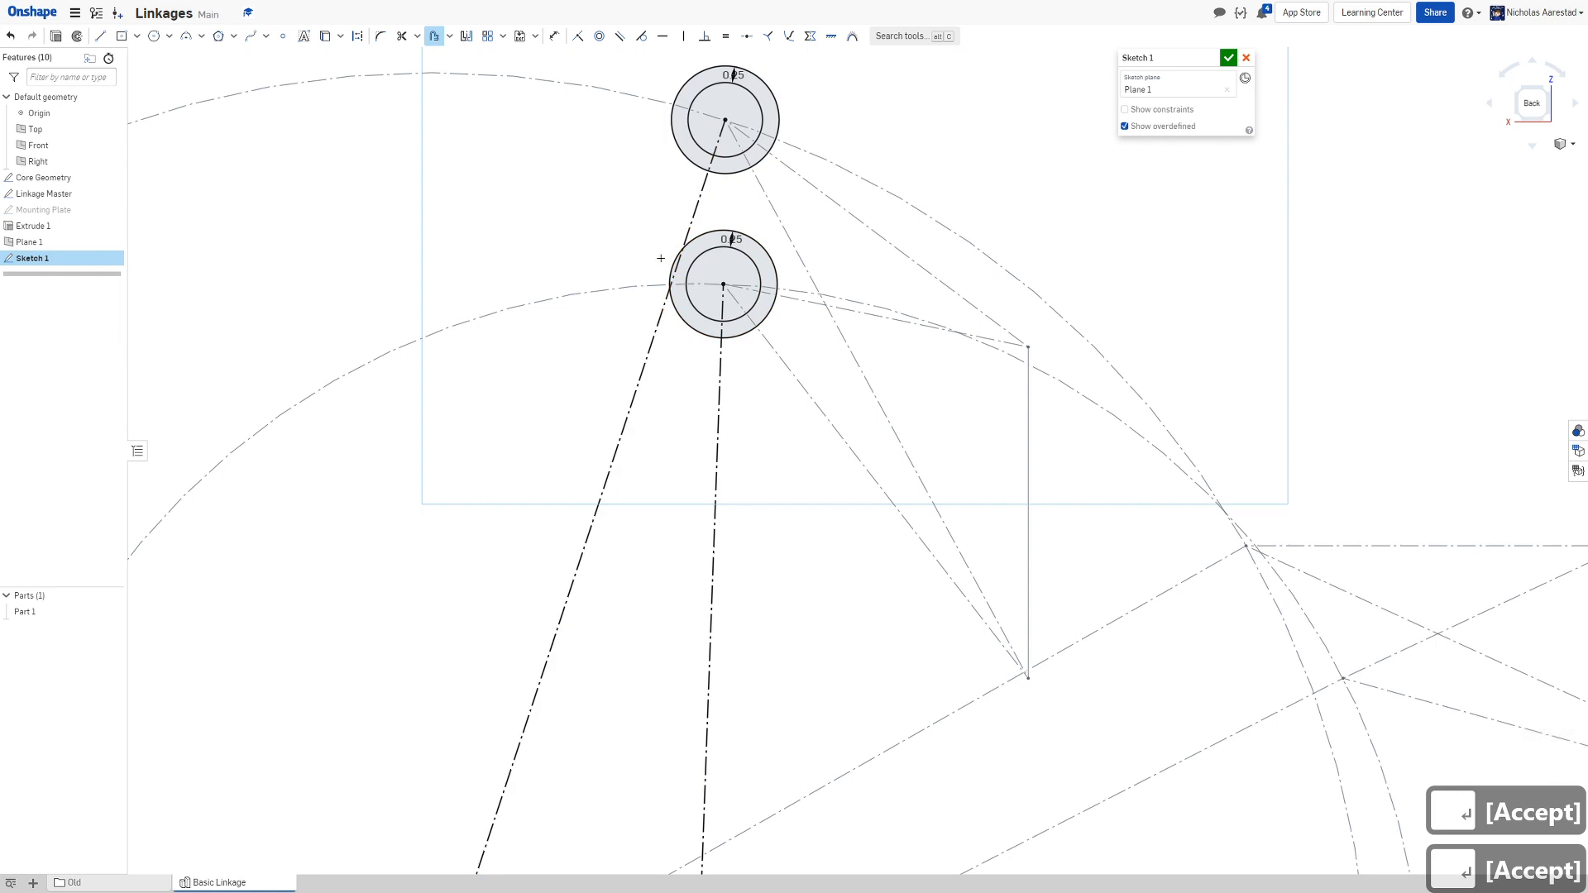
scroll(735, 156, down, 3)
scroll(727, 126, up, 1)
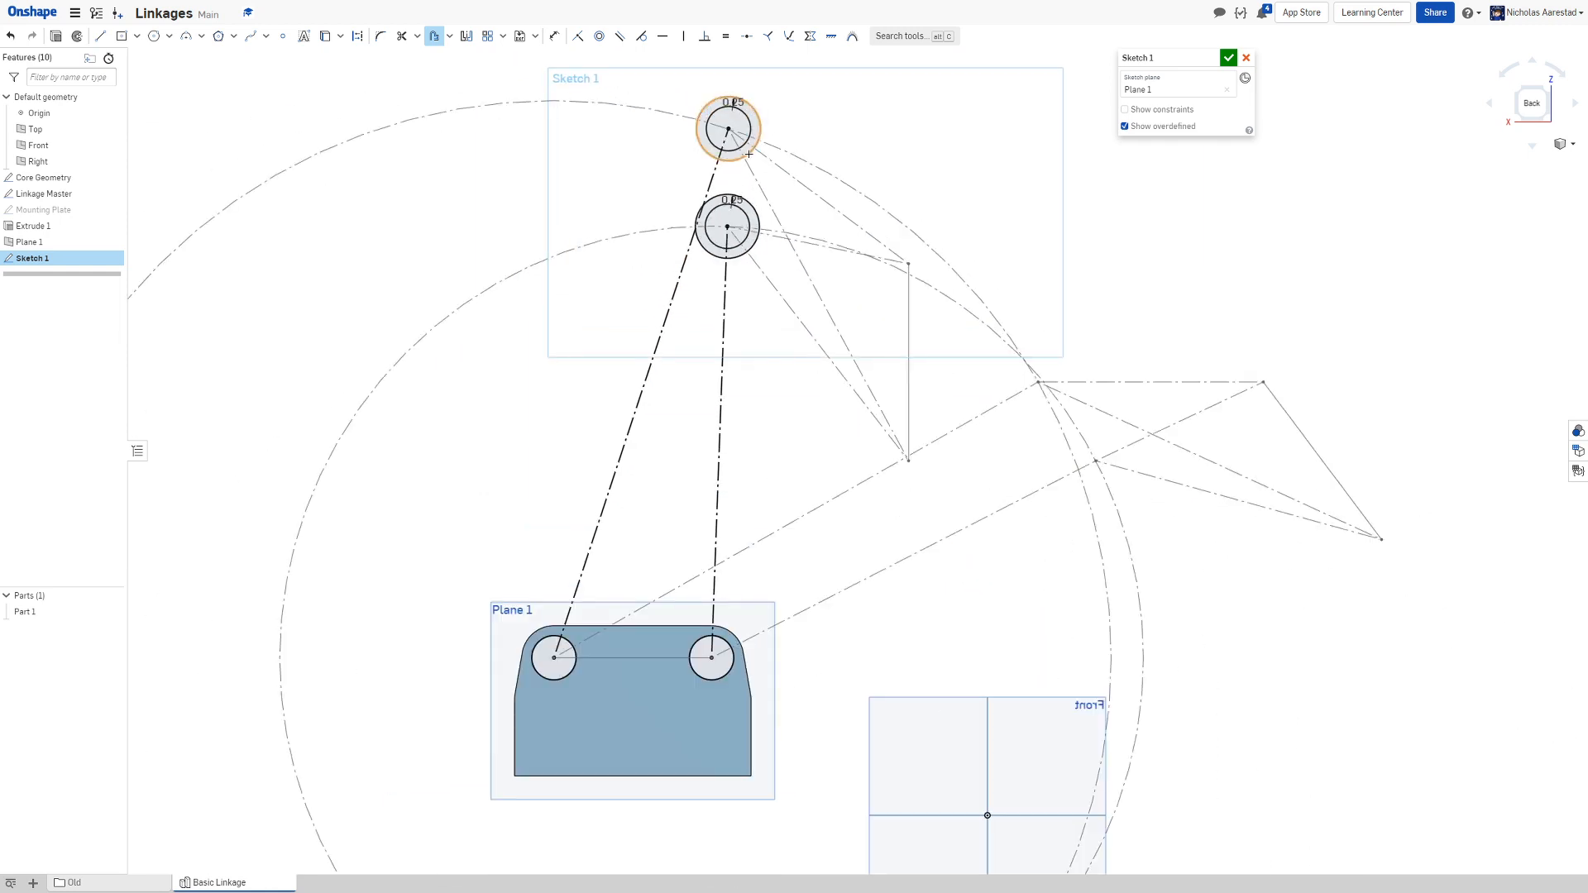
key(o)
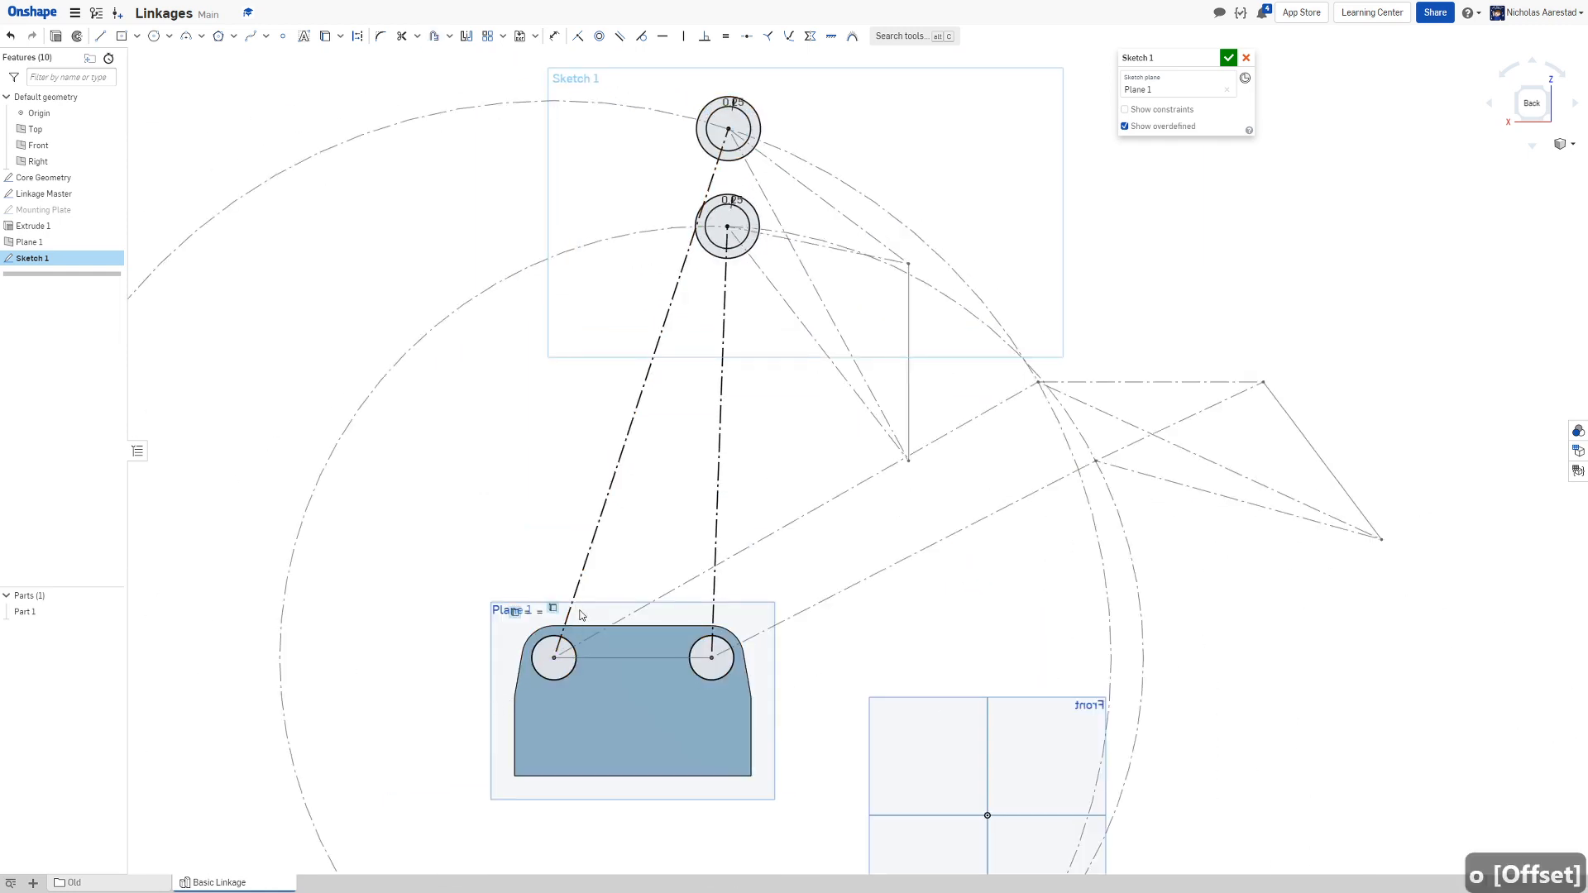
key(o)
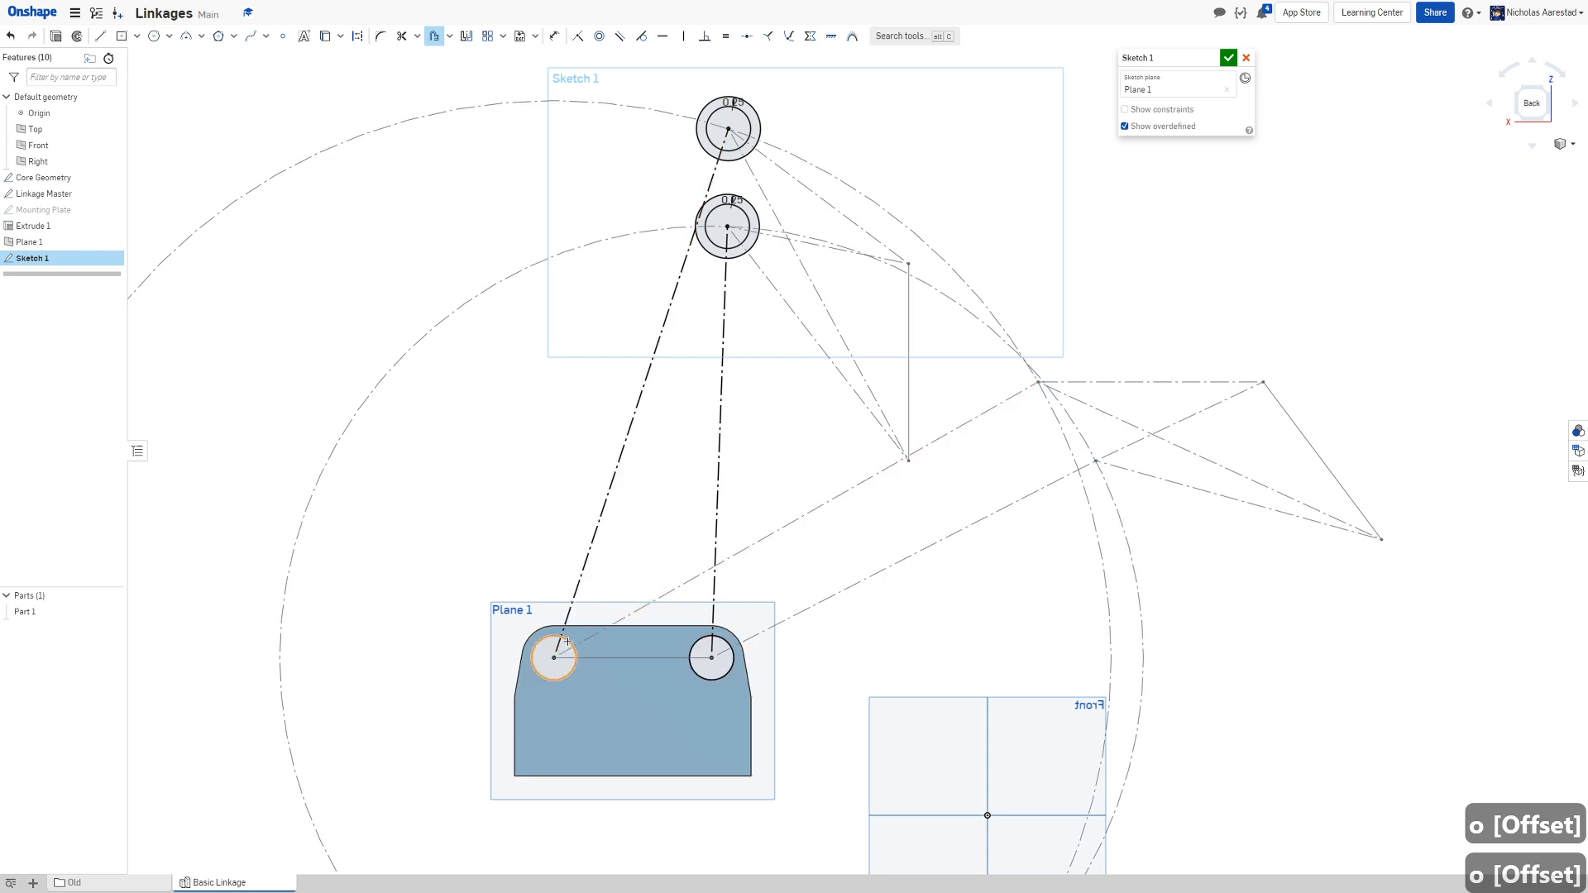
key(Return)
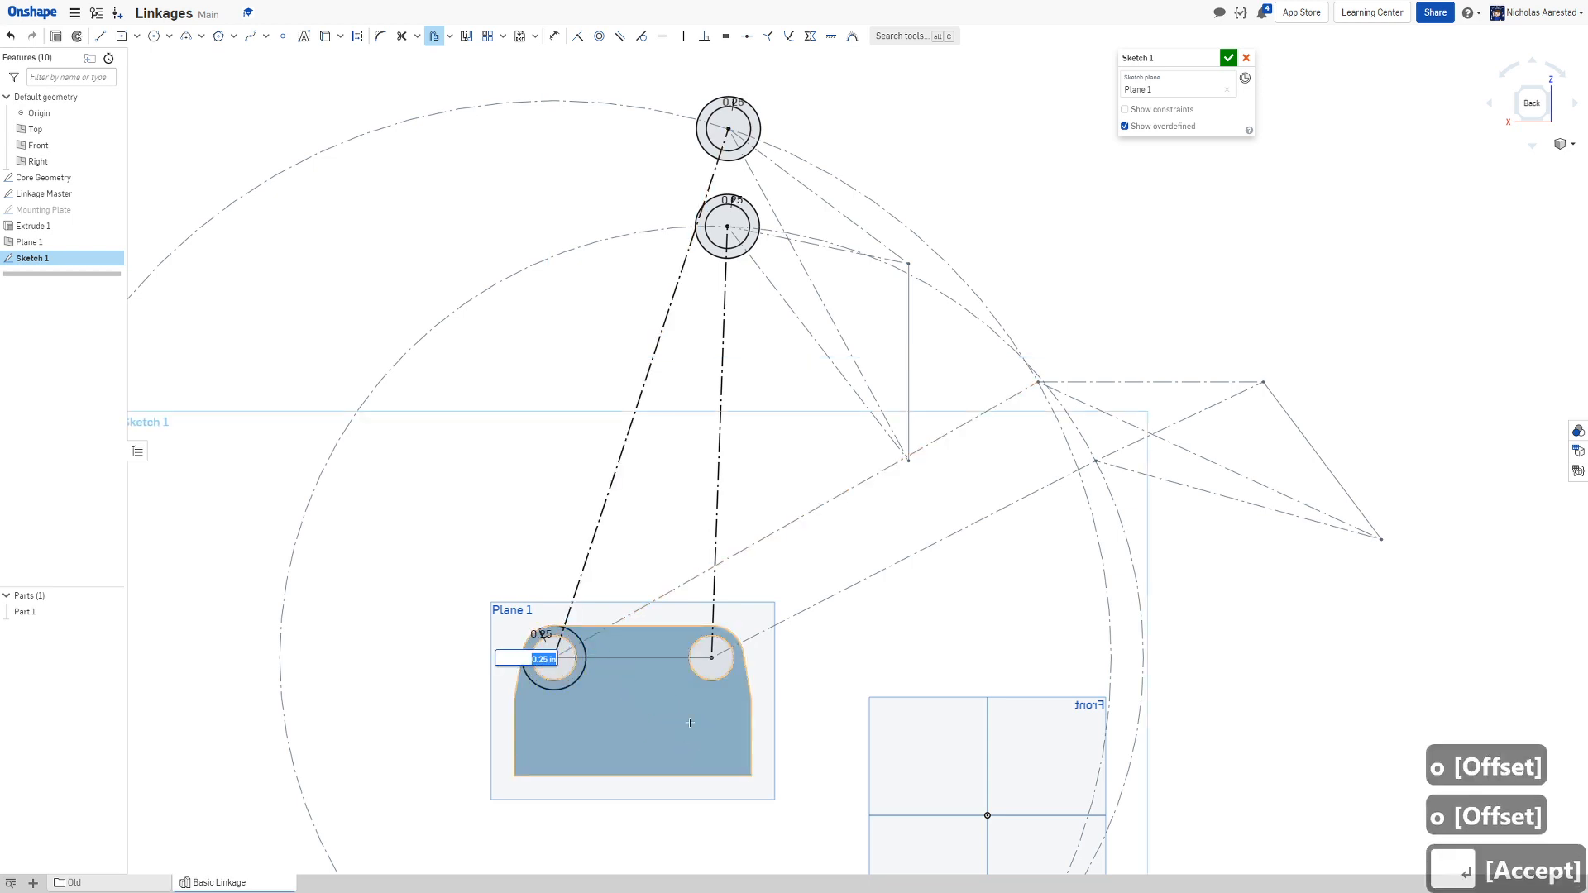
key(Return)
click(694, 675)
key(Return)
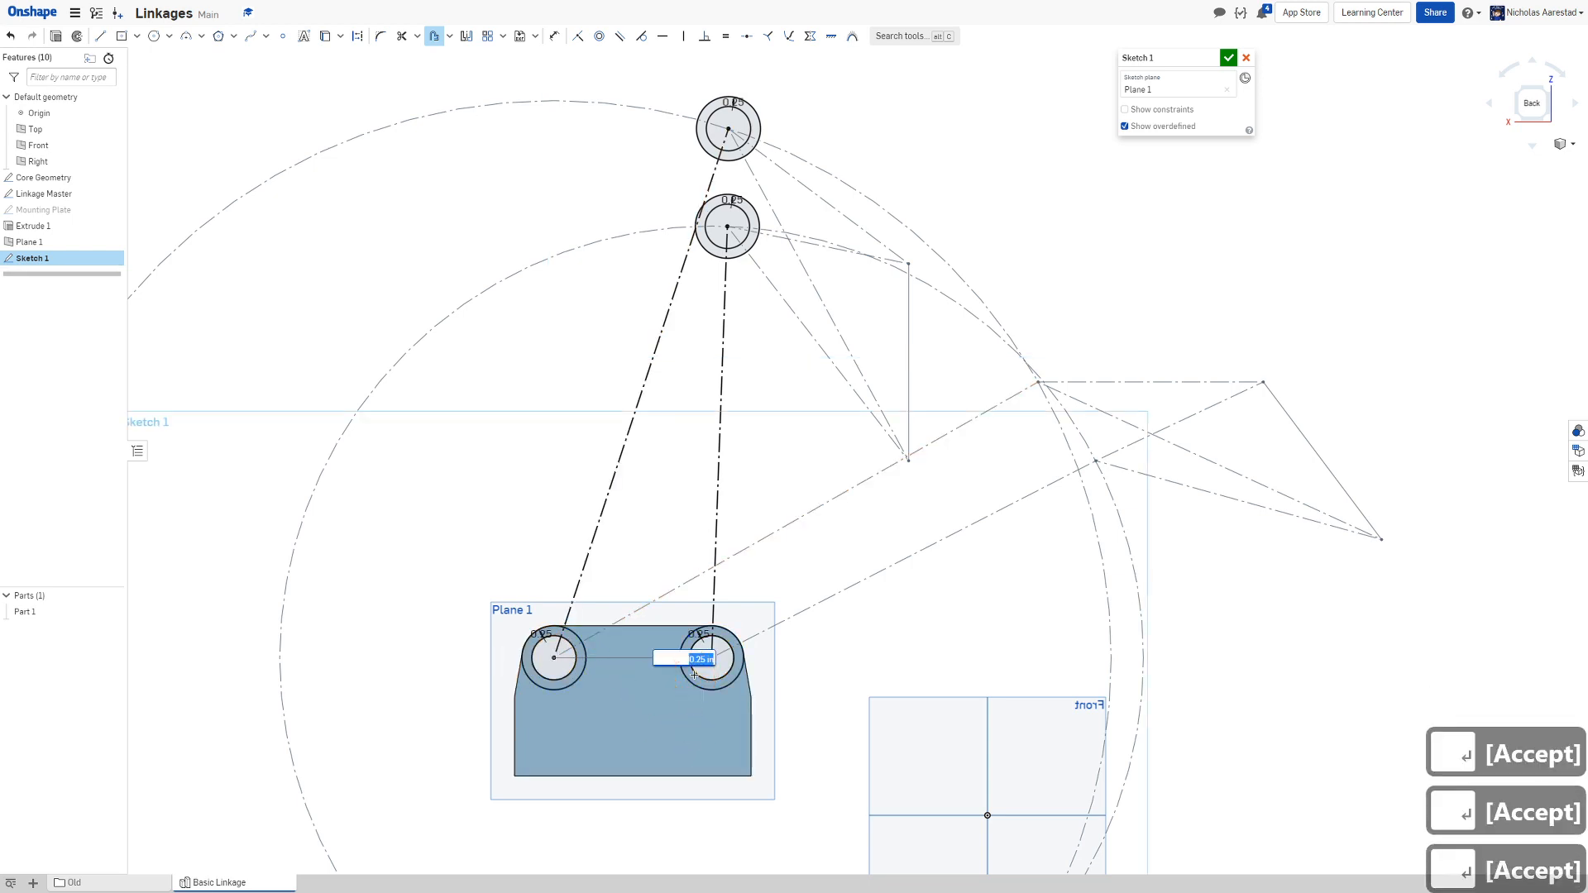
key(Return)
scroll(721, 462, down, 2)
scroll(744, 331, up, 3)
scroll(654, 265, down, 3)
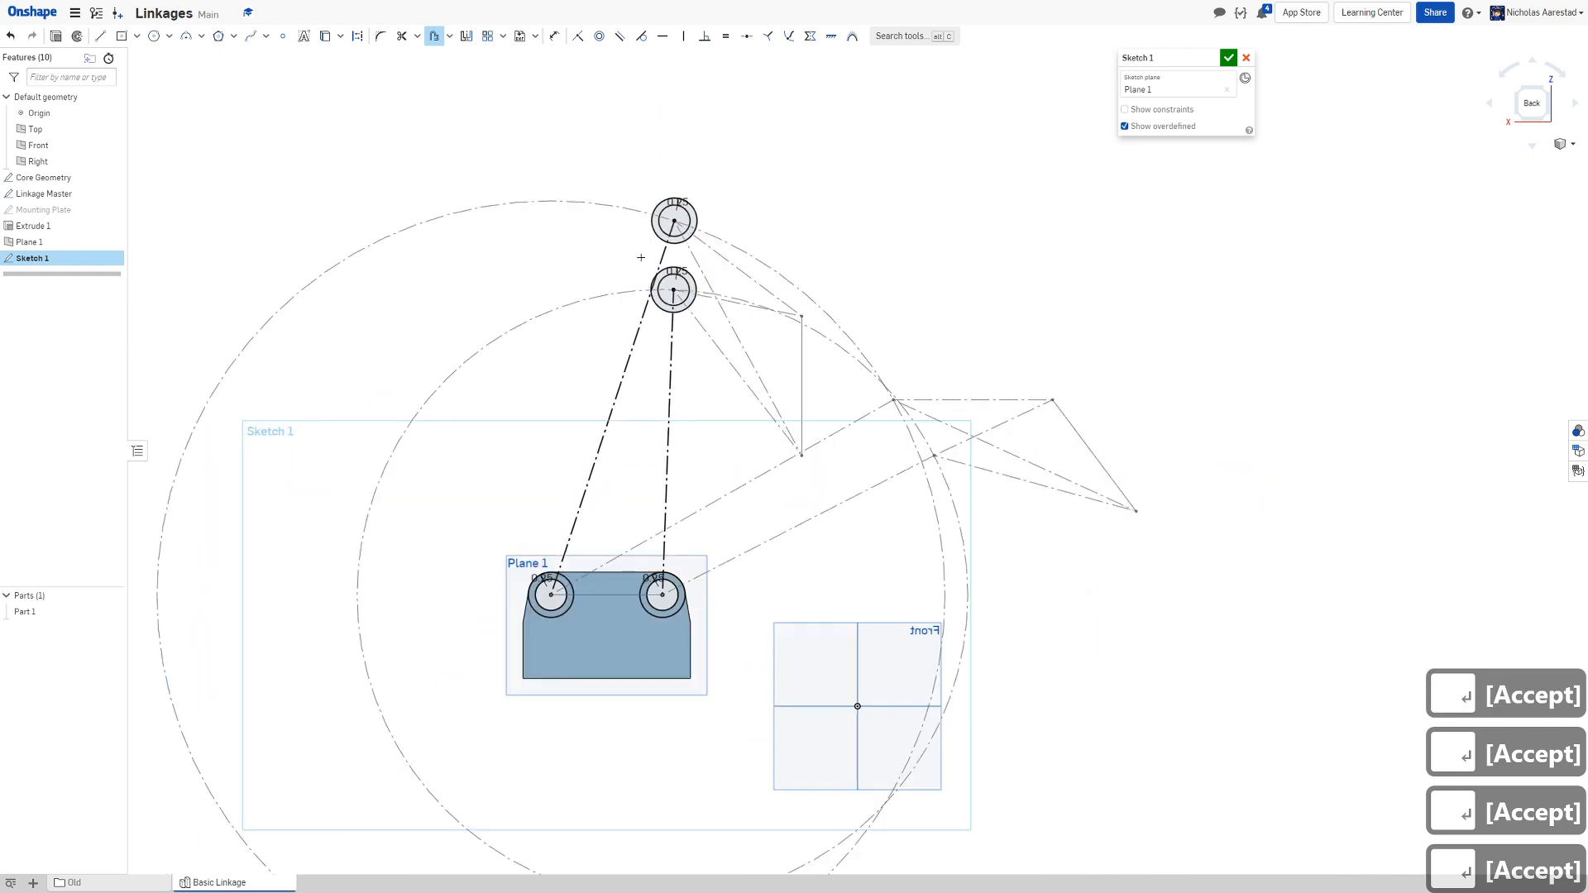
Create a 0.5 in wide slot around the shorter, near-vertical link line
scroll(641, 249, up, 1)
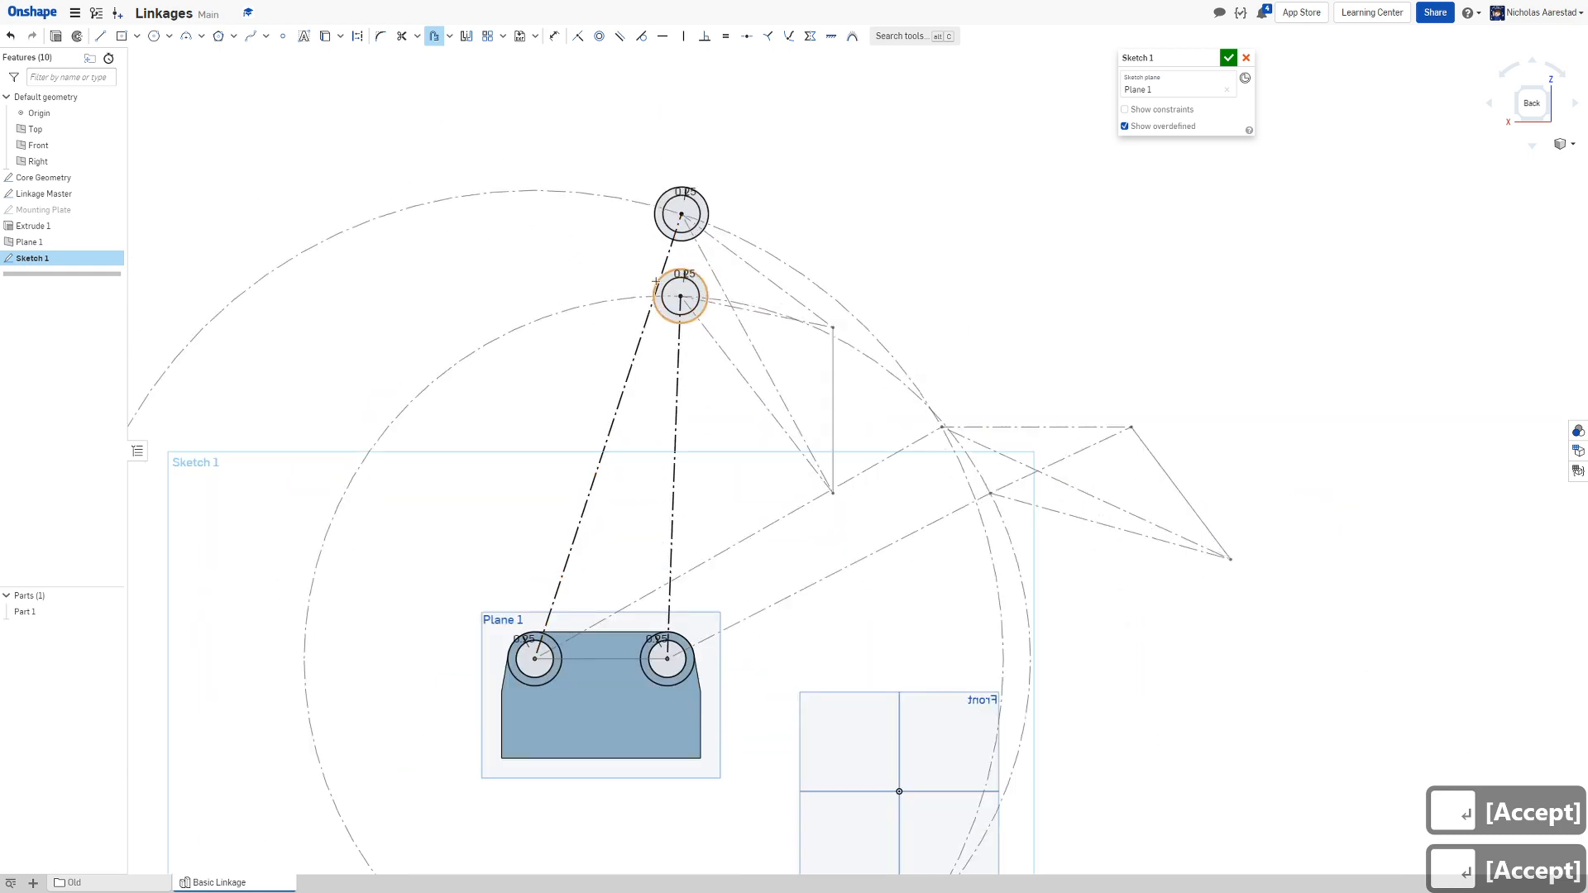
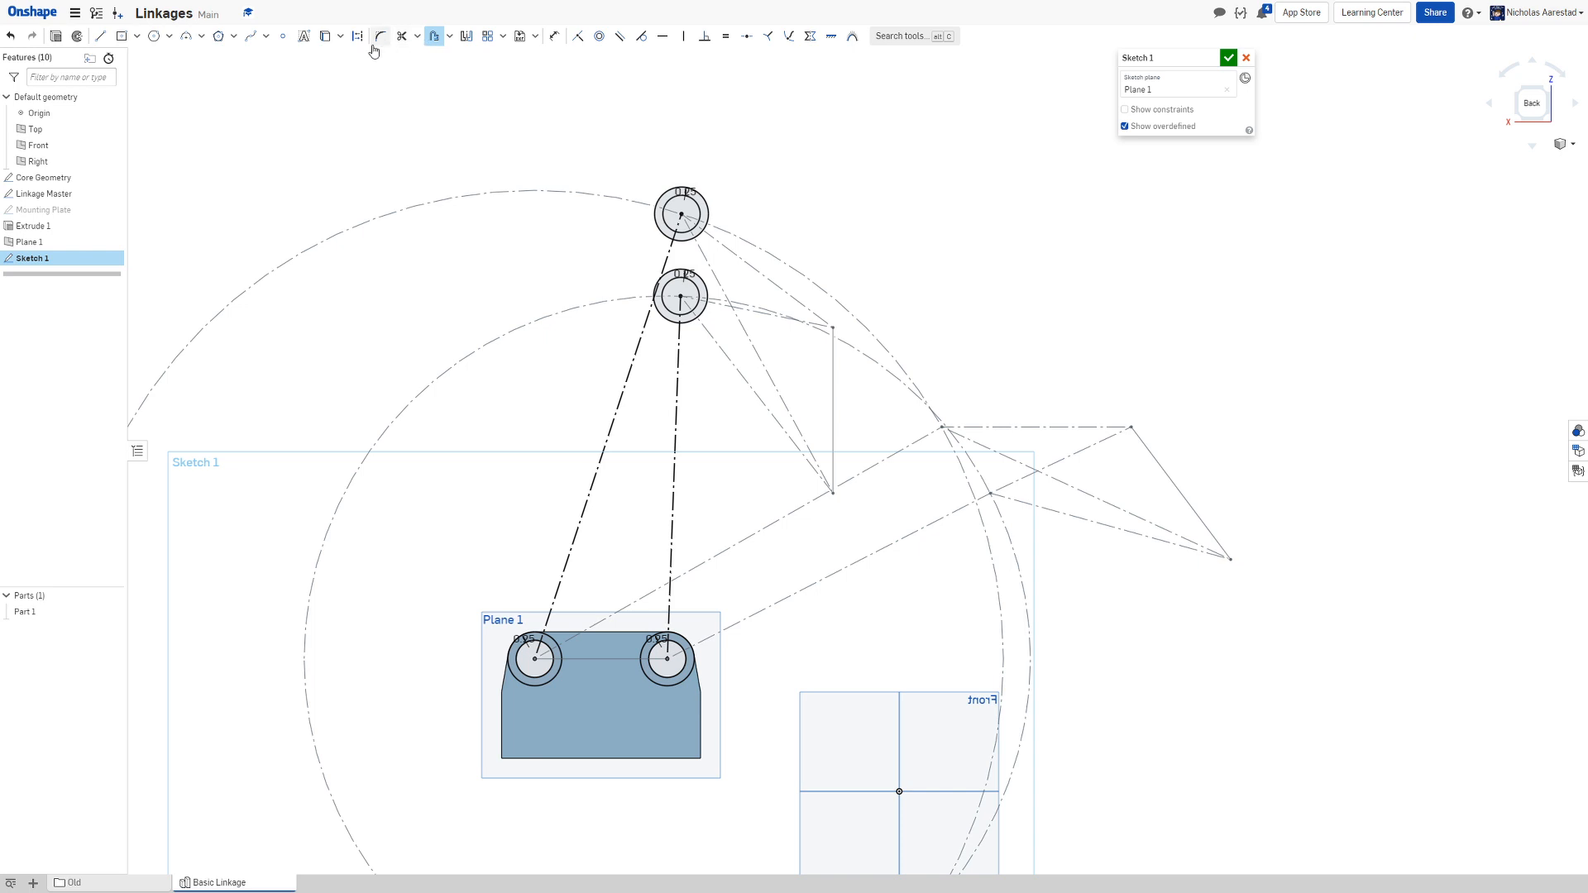
click(451, 37)
click(447, 68)
click(532, 168)
click(676, 464)
key(Return)
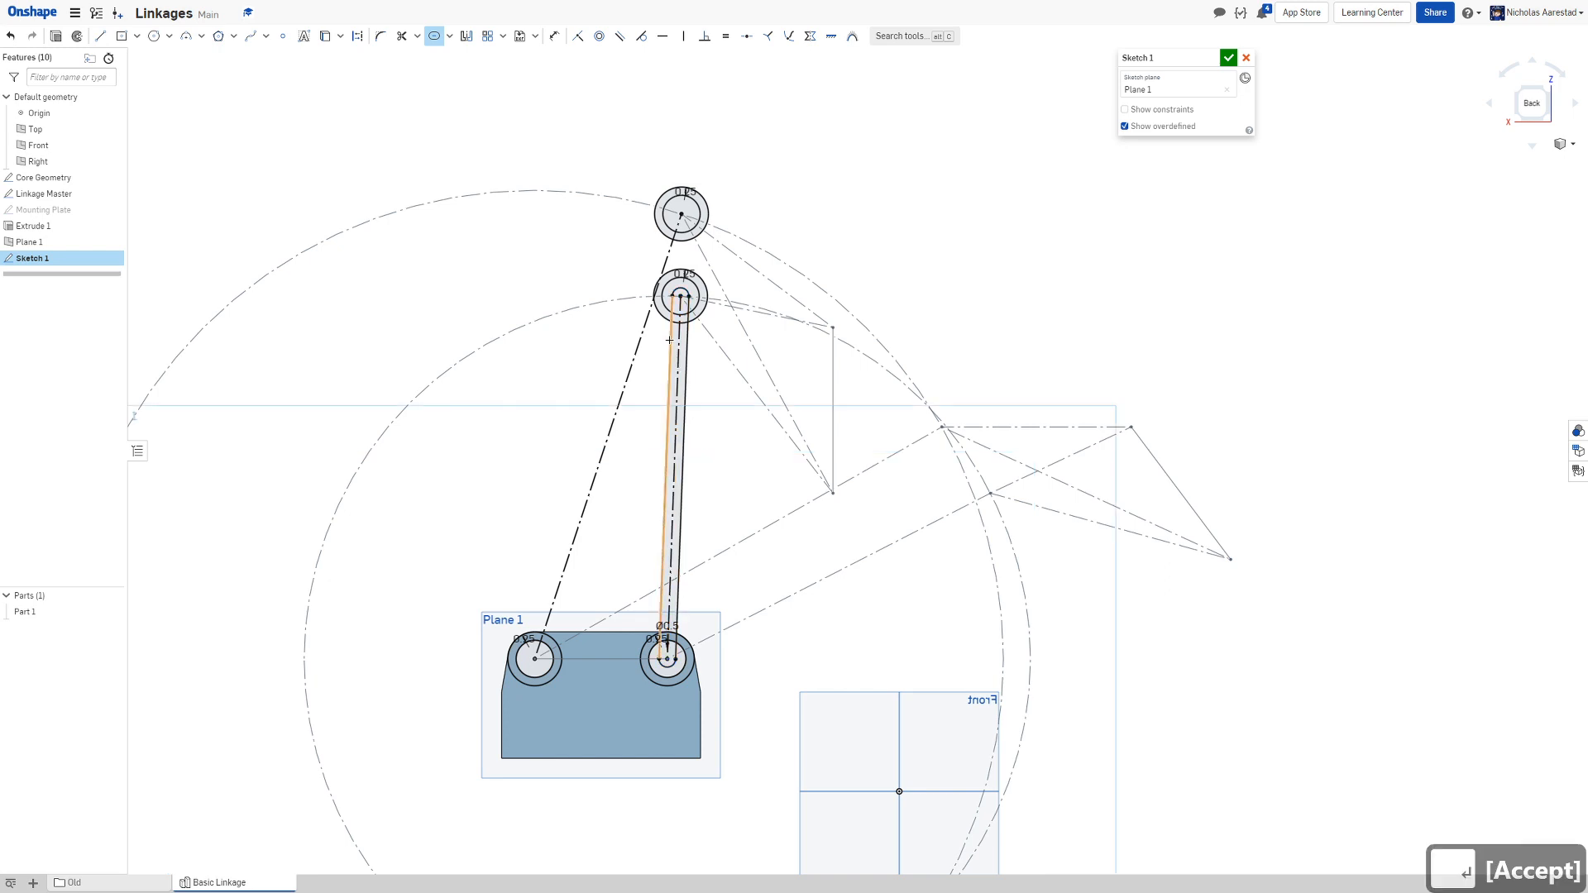
Delete the slot's width dimension and make its lower end arc equal to the outer offset circle around the same plate hole
scroll(667, 355, up, 2)
scroll(675, 680, up, 3)
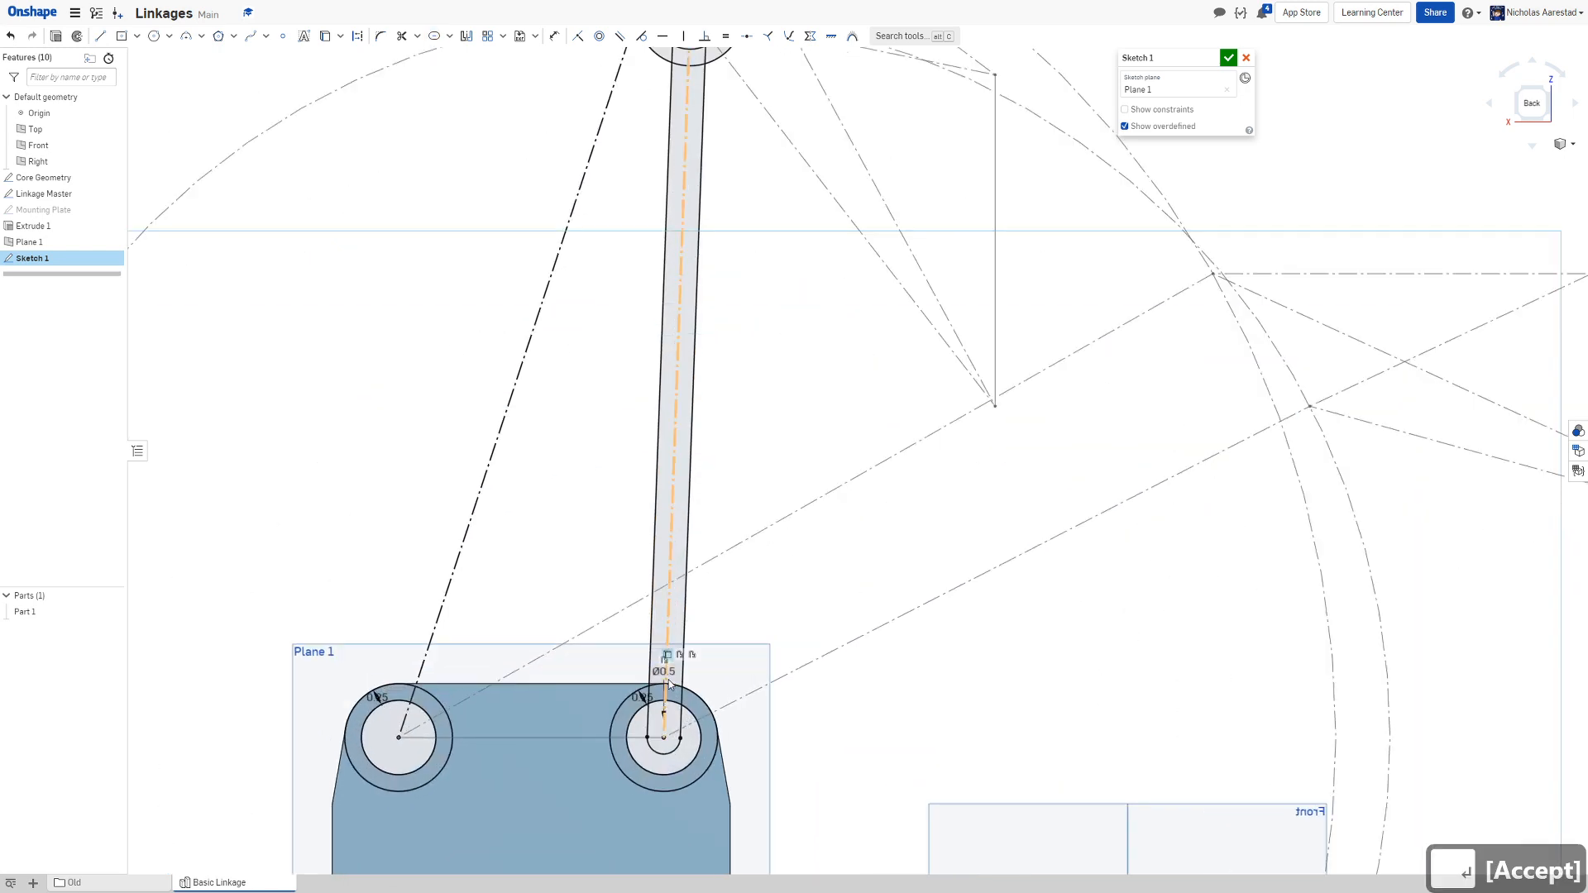
click(660, 674)
key(Delete)
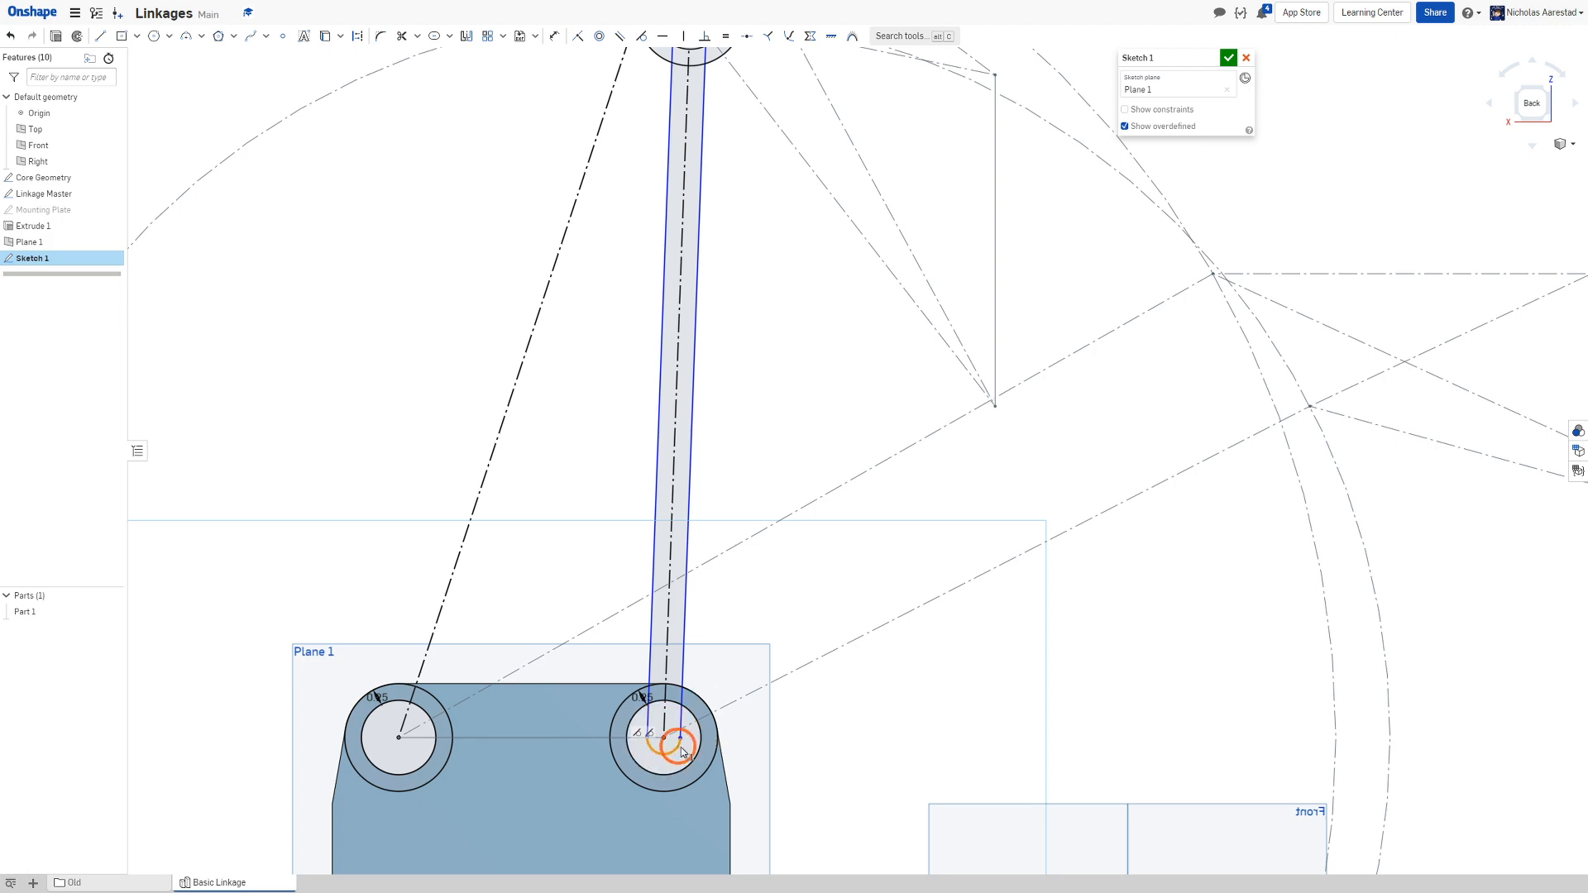
click(682, 751)
click(705, 781)
key(e)
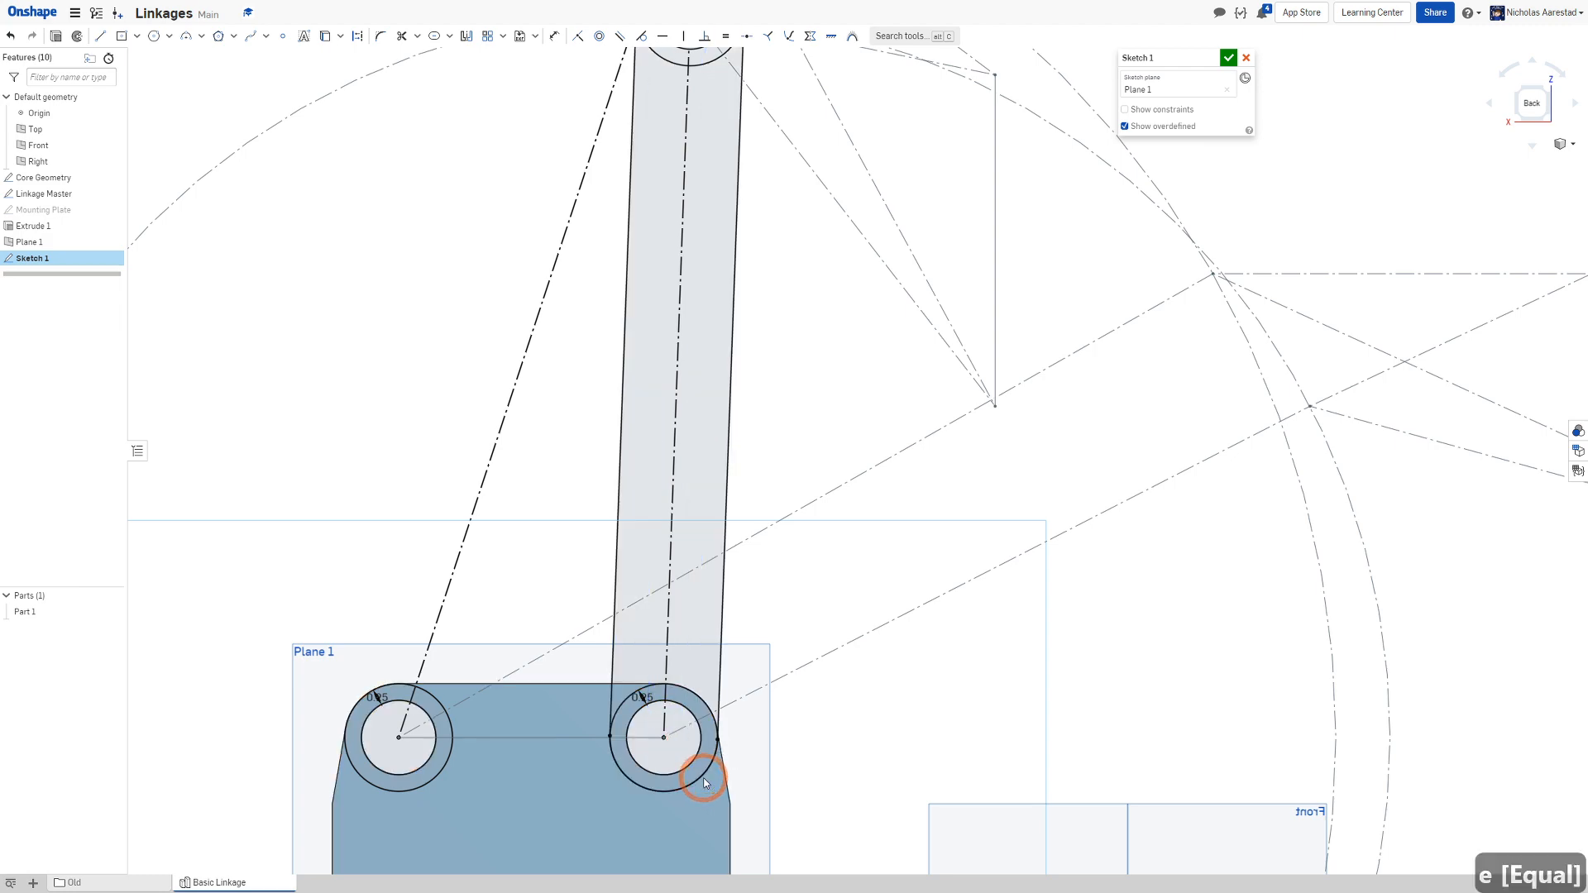
Draw a three-point arc from the topmost outer circle to the plate's other outer circle, bulging away from the slot
scroll(704, 781, down, 5)
scroll(685, 443, up, 3)
scroll(652, 432, down, 4)
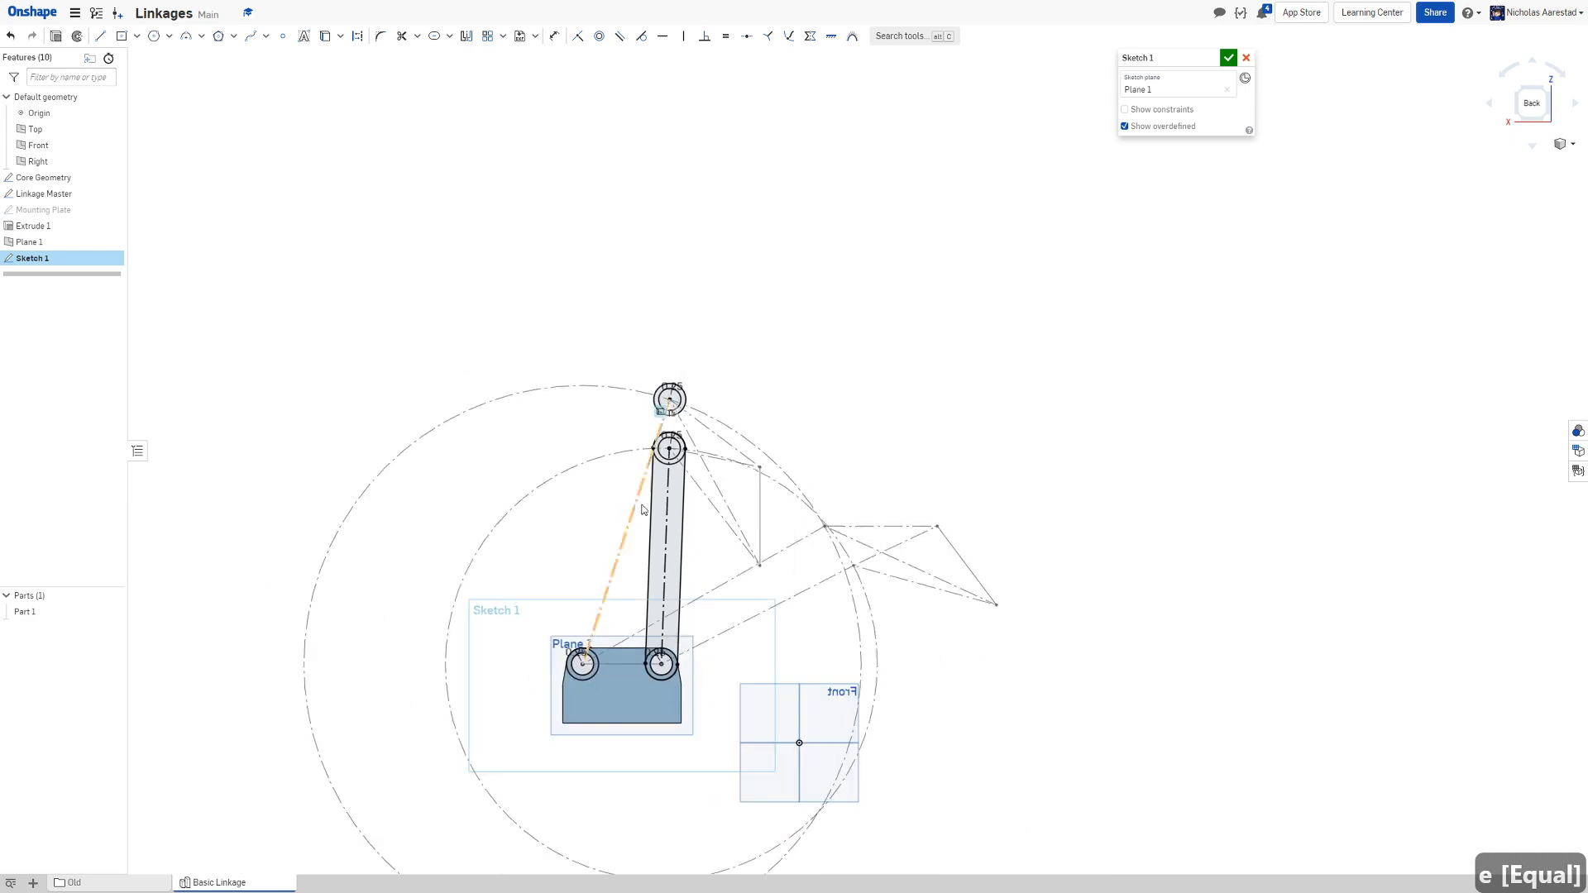
scroll(645, 521, up, 3)
scroll(647, 463, down, 3)
scroll(644, 421, up, 3)
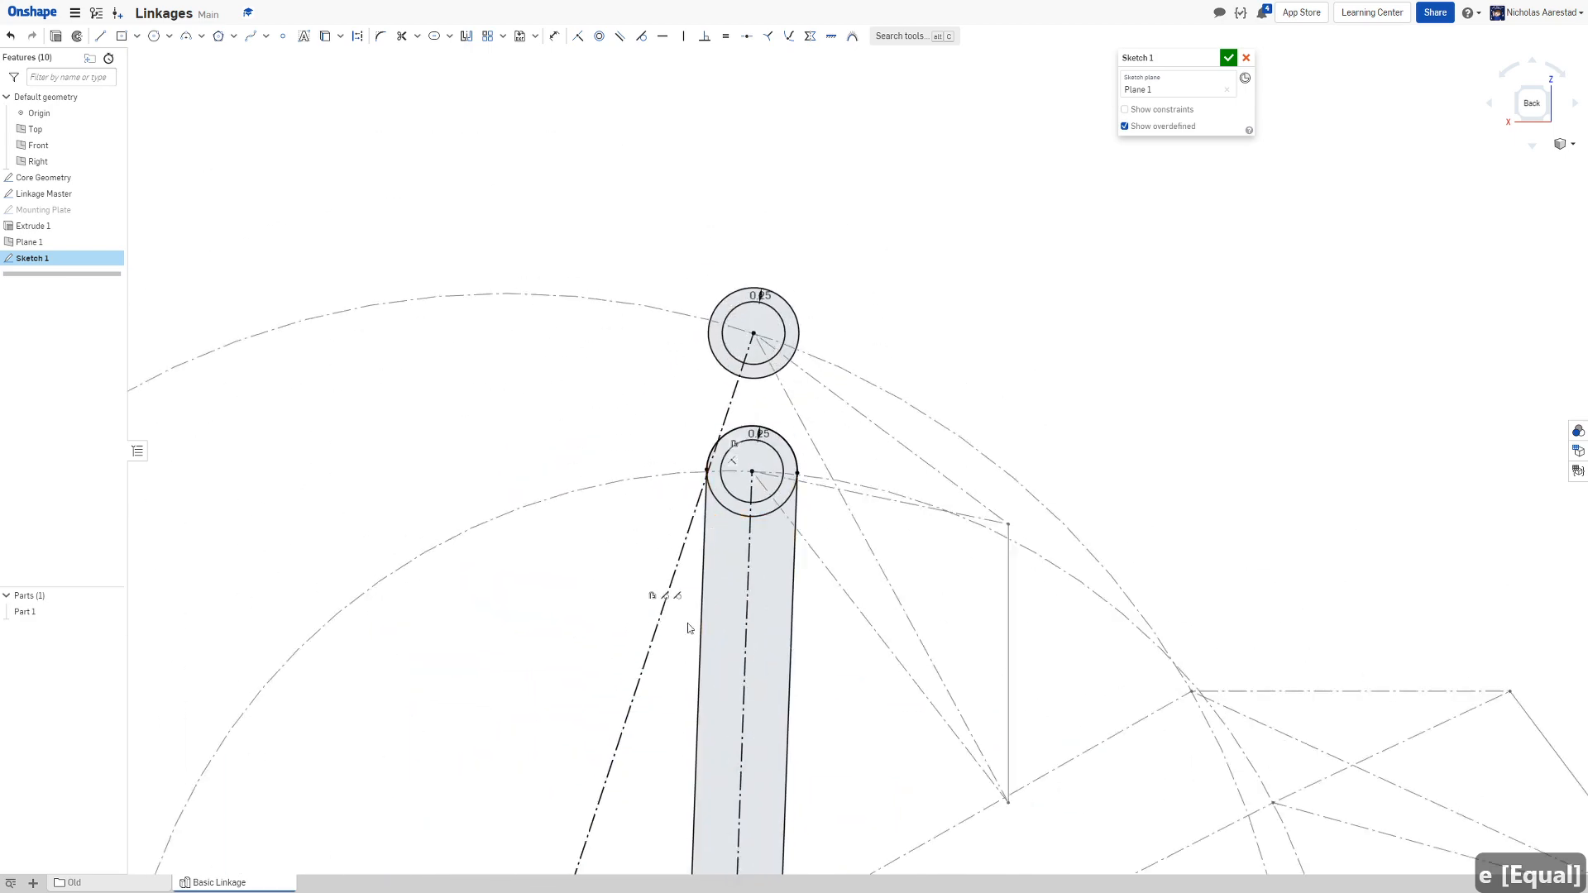
scroll(687, 623, down, 5)
scroll(681, 555, up, 3)
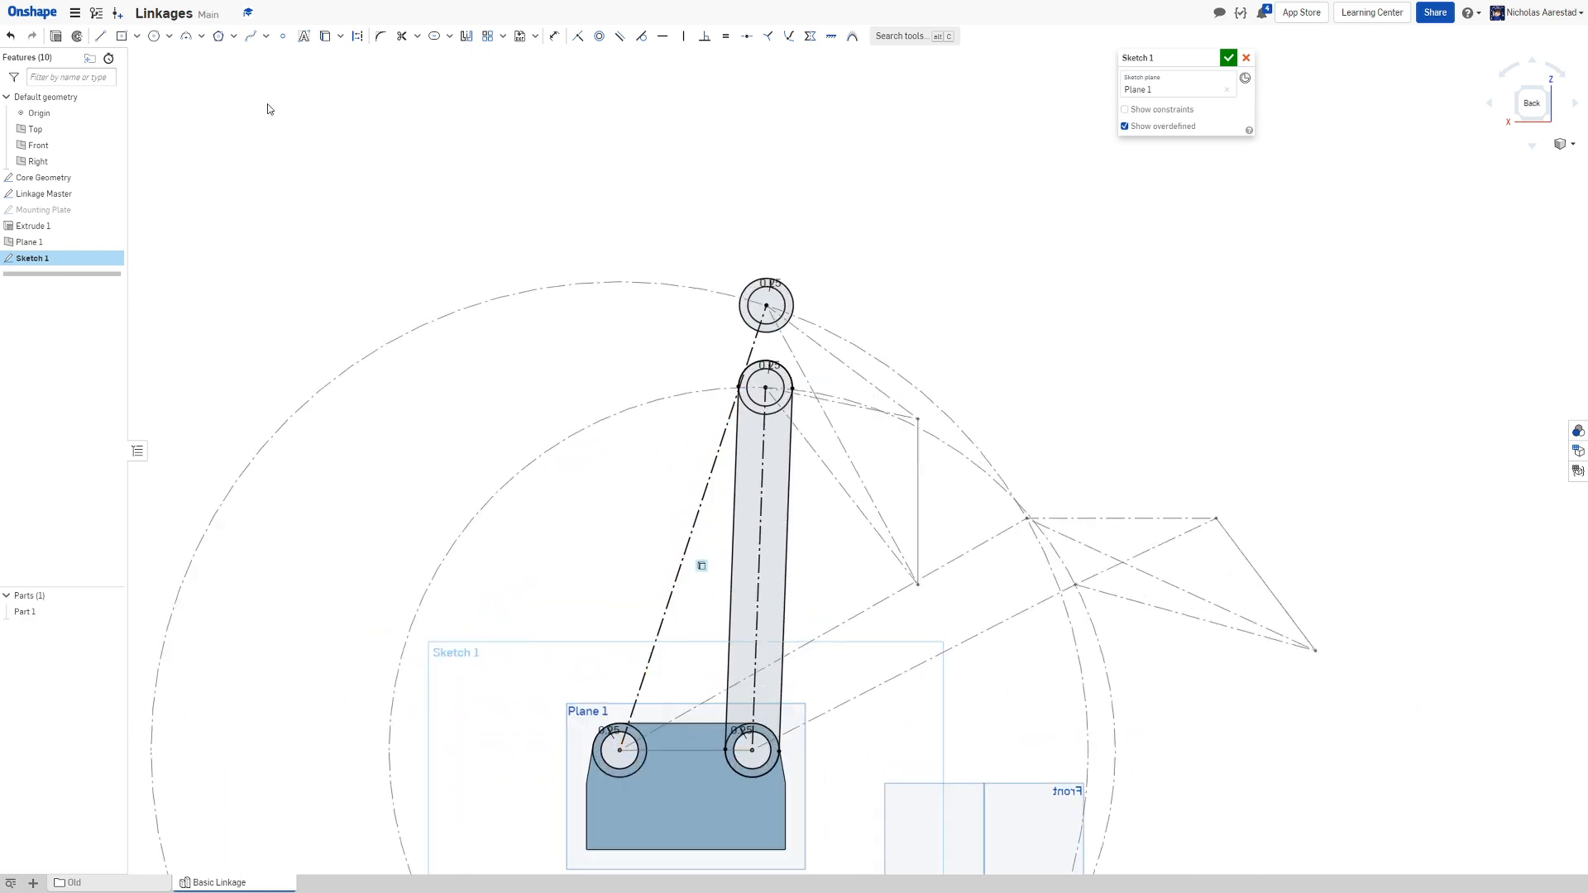
click(191, 39)
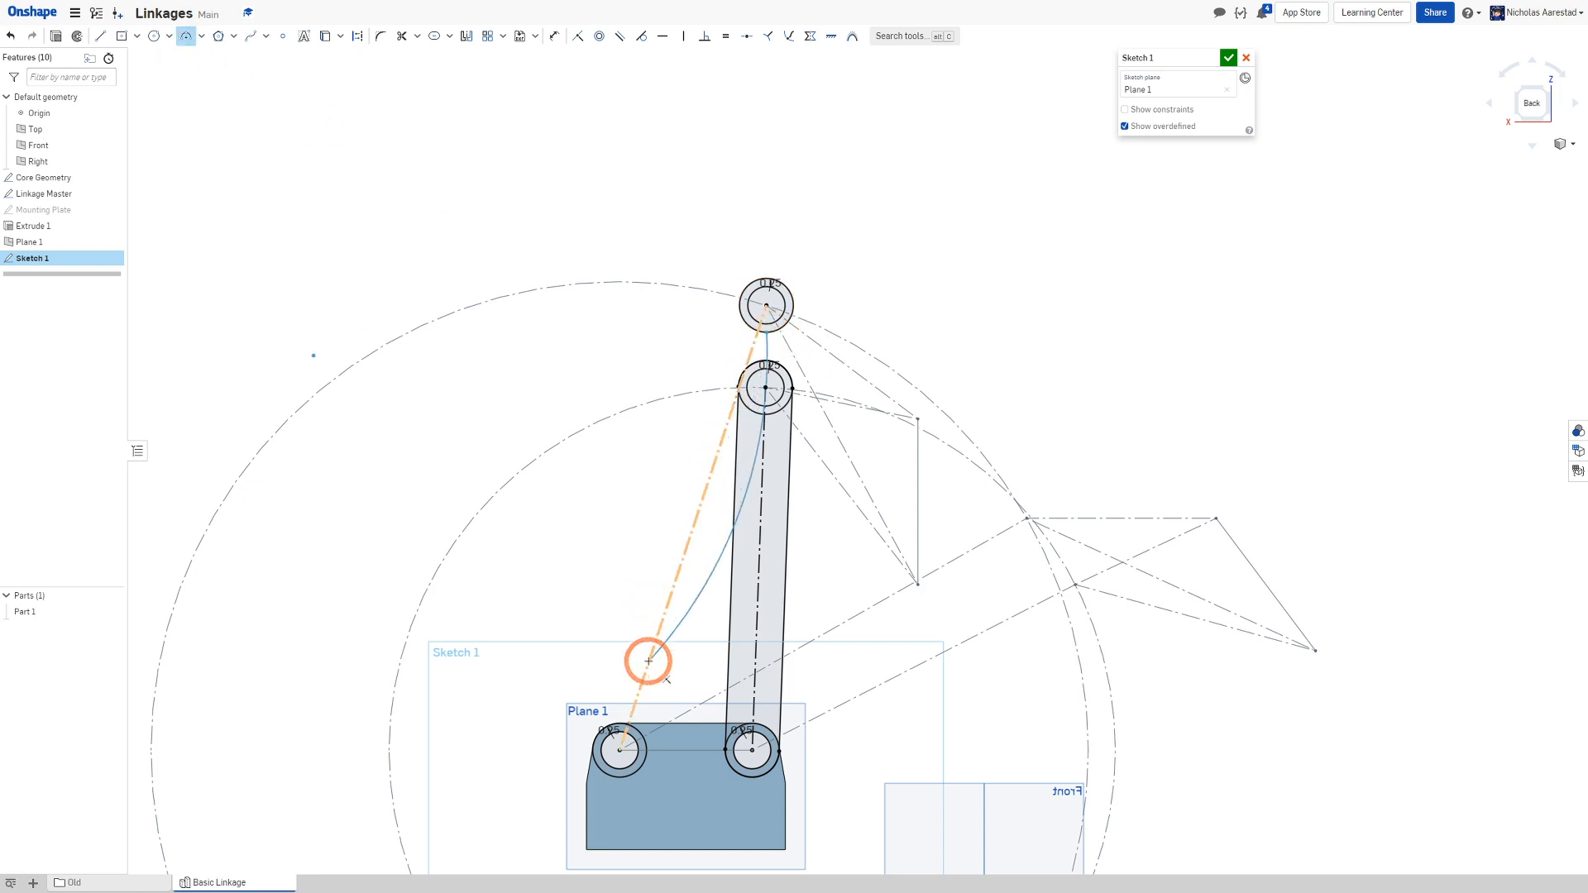
click(642, 728)
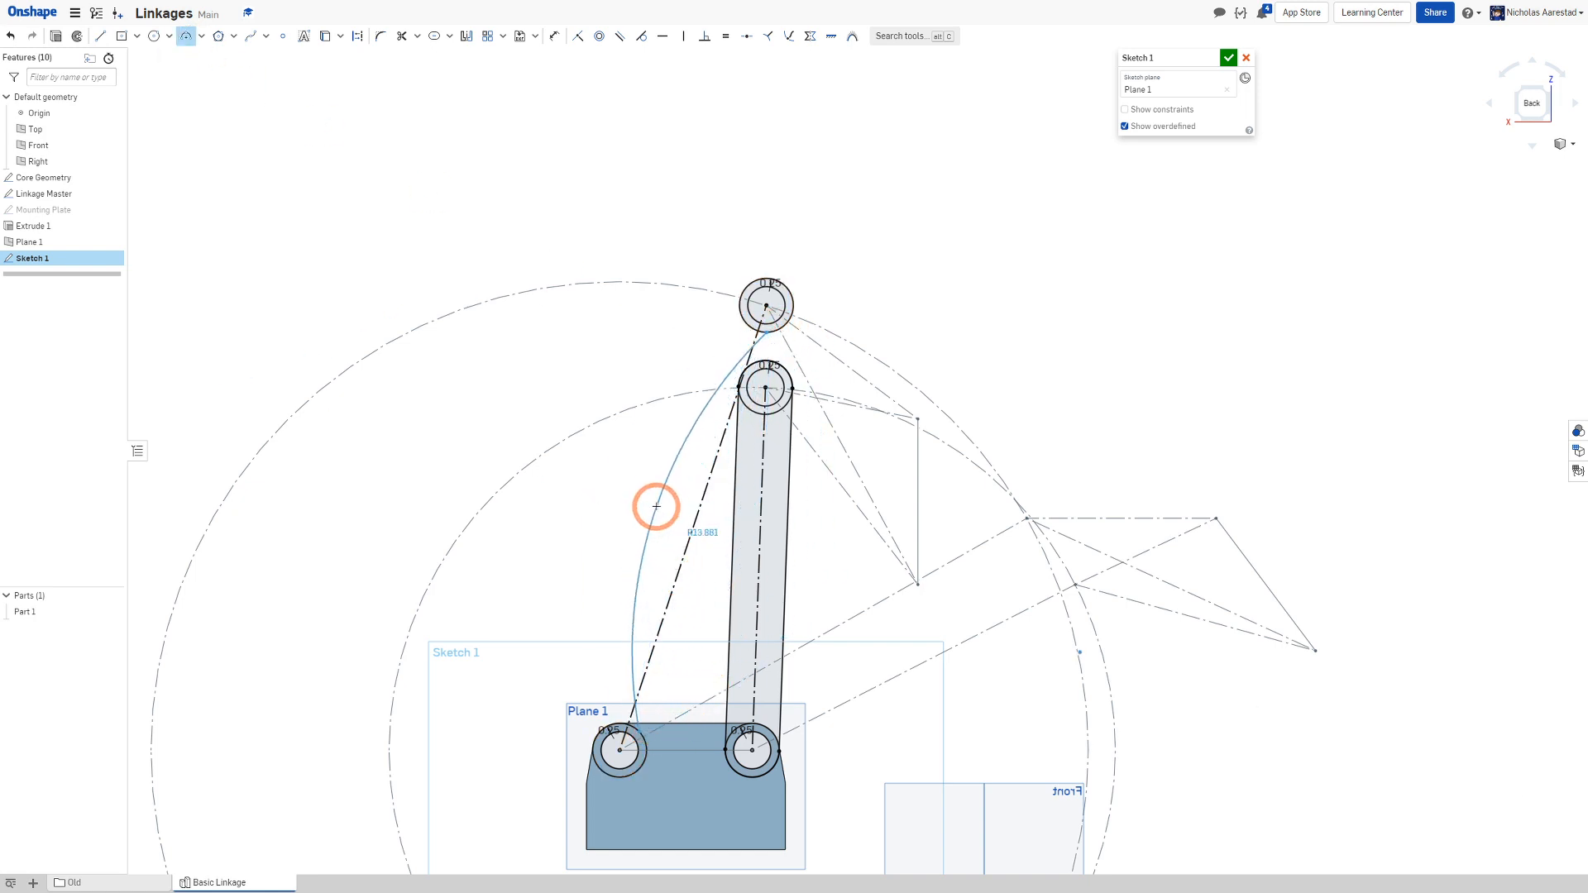
click(635, 492)
Make the new arc tangent to the outer offset circles at its upper and lower ends
scroll(482, 339, up, 3)
key(t)
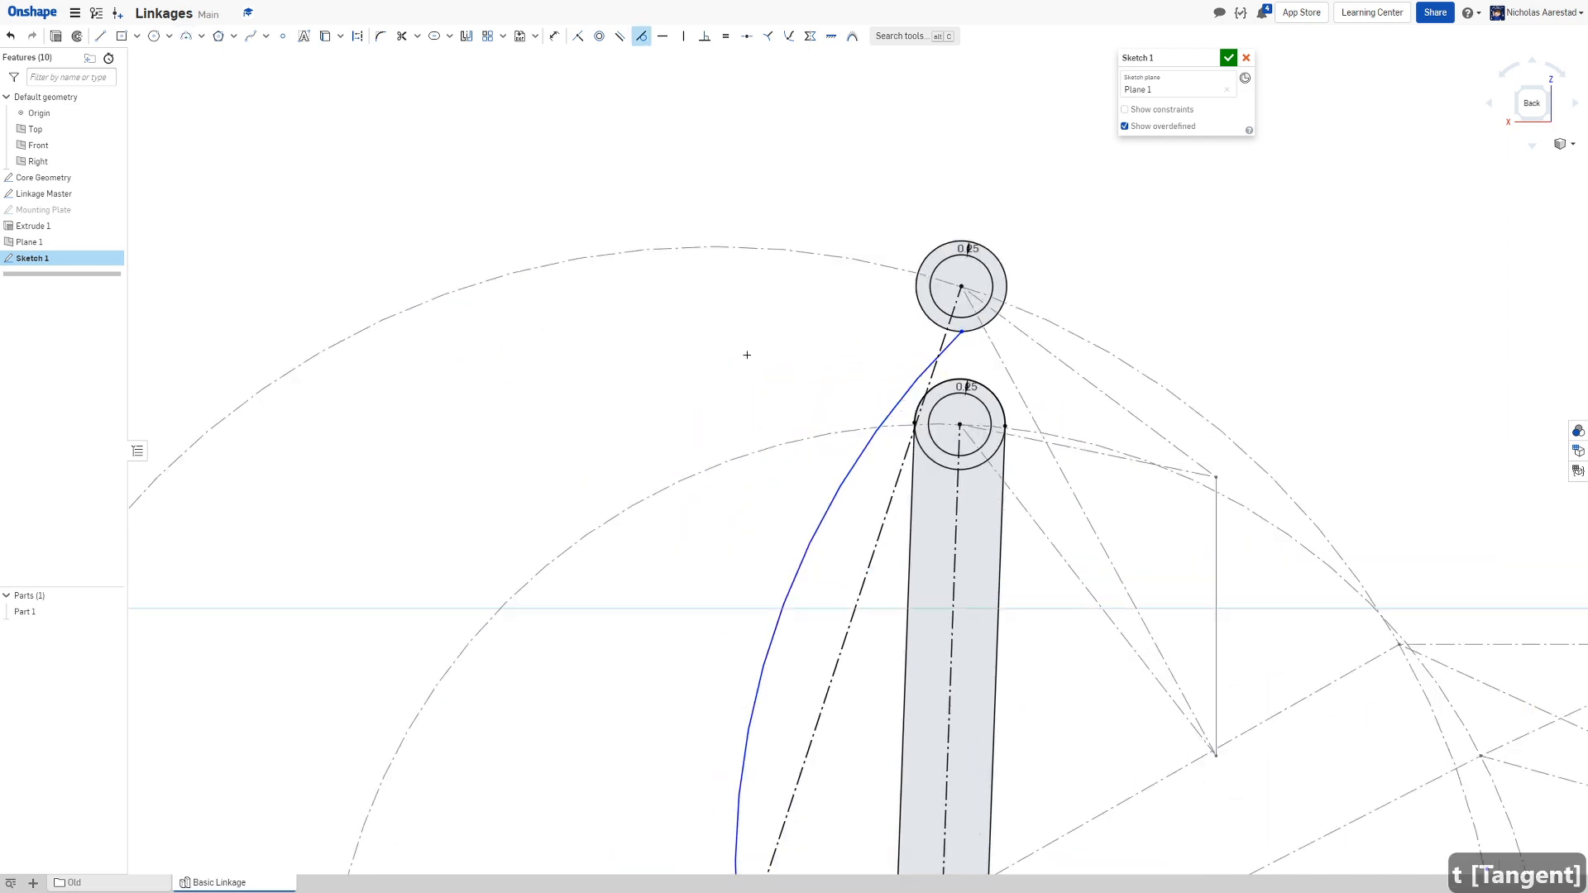
click(932, 364)
click(928, 319)
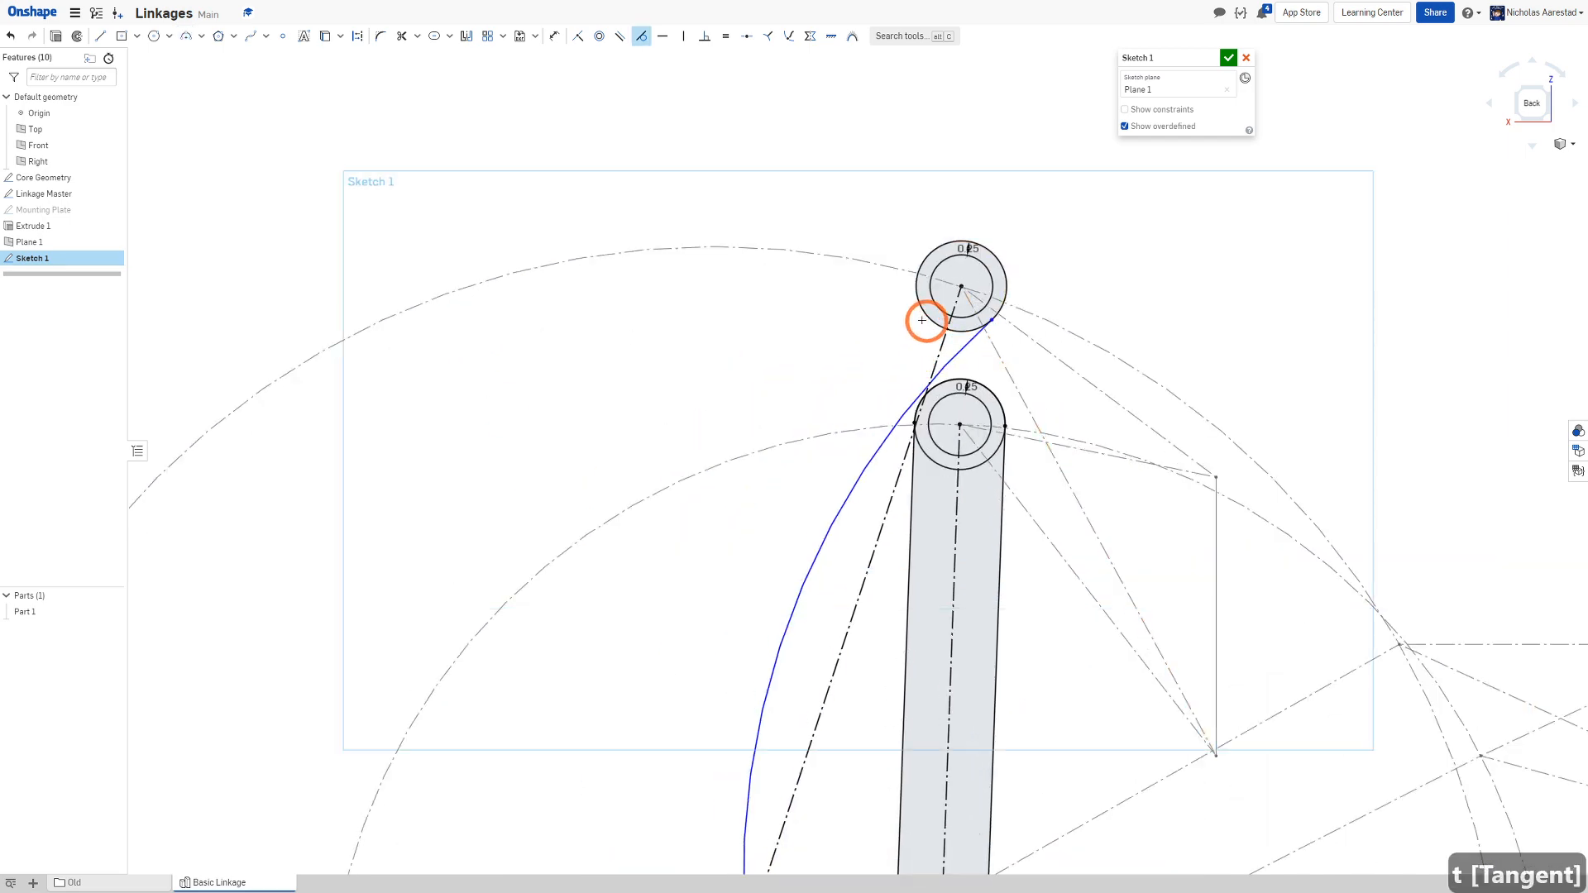
scroll(910, 318, down, 3)
scroll(851, 757, up, 3)
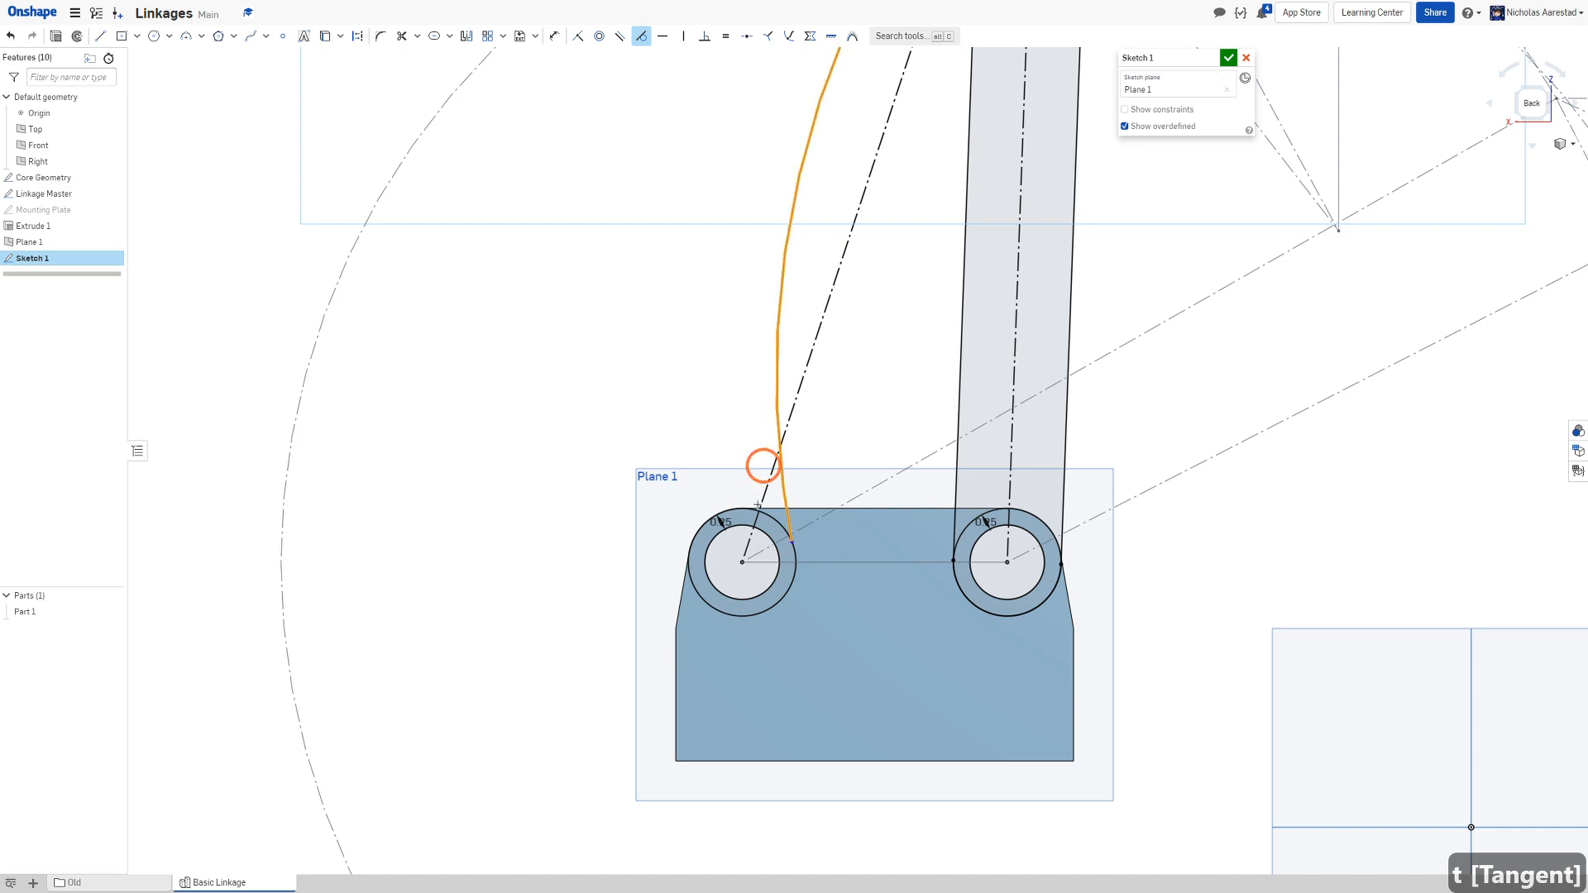
click(771, 519)
scroll(782, 546, down, 5)
scroll(759, 311, up, 8)
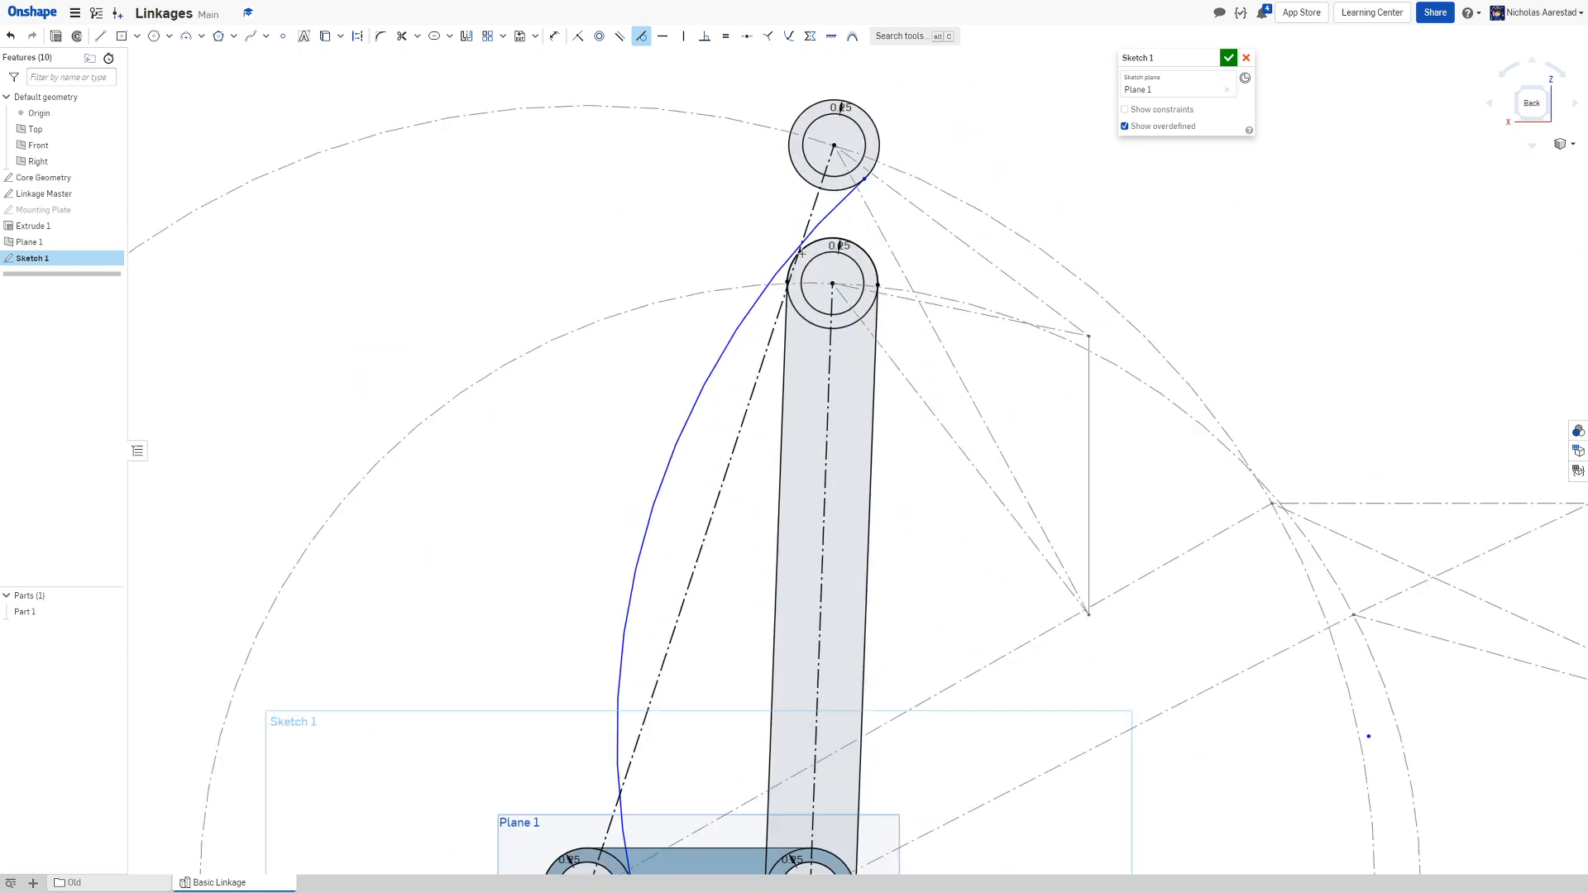
Delete the arc connecting the topmost outer circle to the plate's outer circle
drag(727, 390, 742, 382)
scroll(736, 330, down, 8)
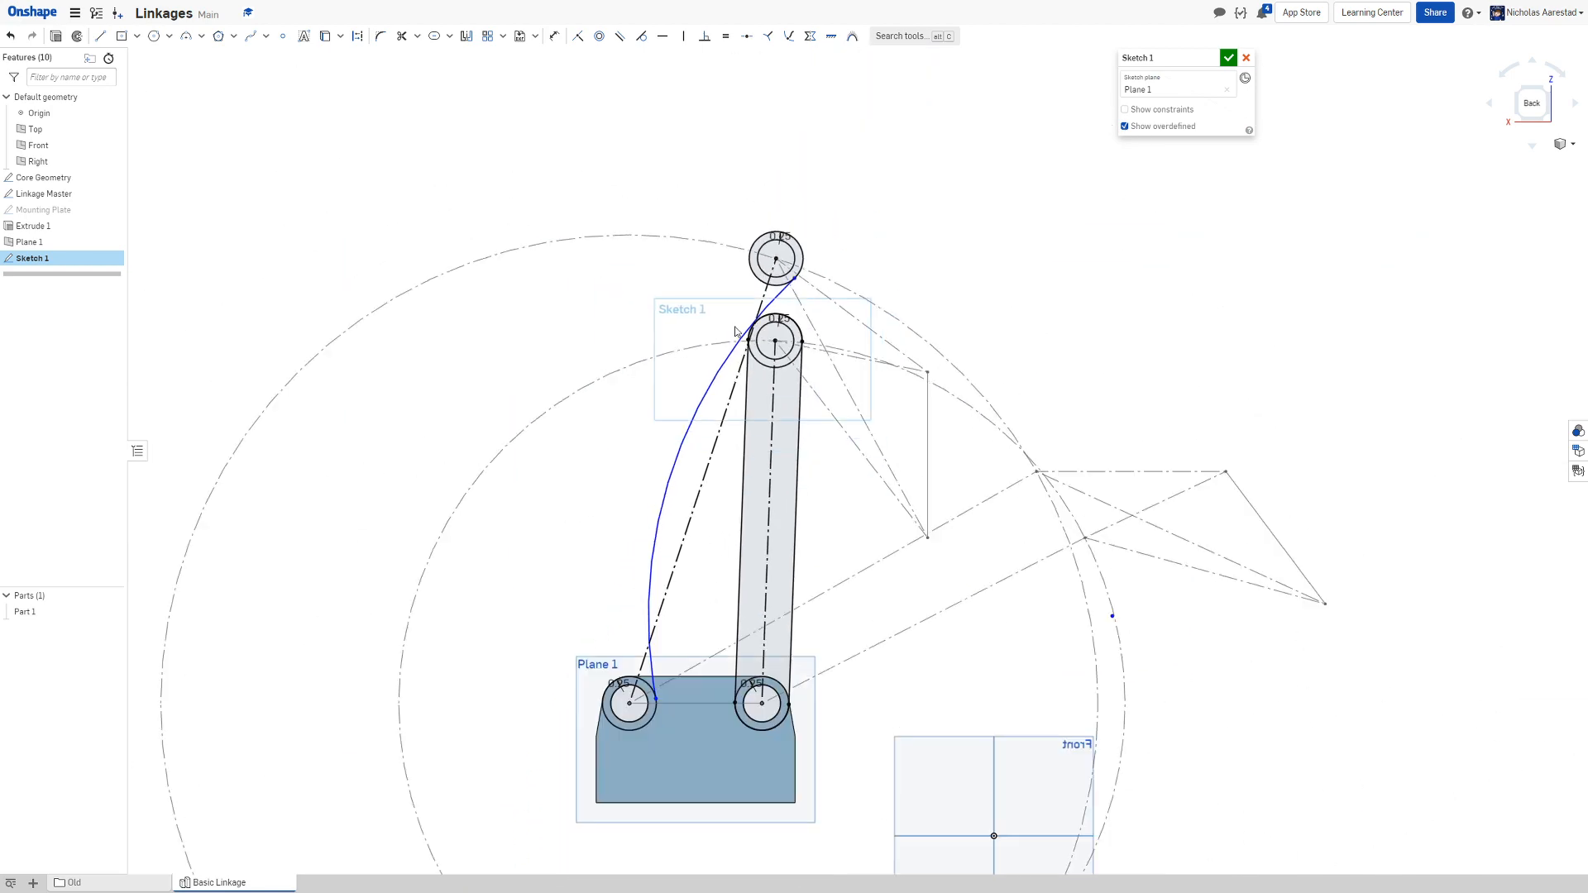
scroll(705, 361, up, 4)
scroll(703, 363, down, 3)
scroll(701, 365, up, 4)
scroll(687, 352, down, 5)
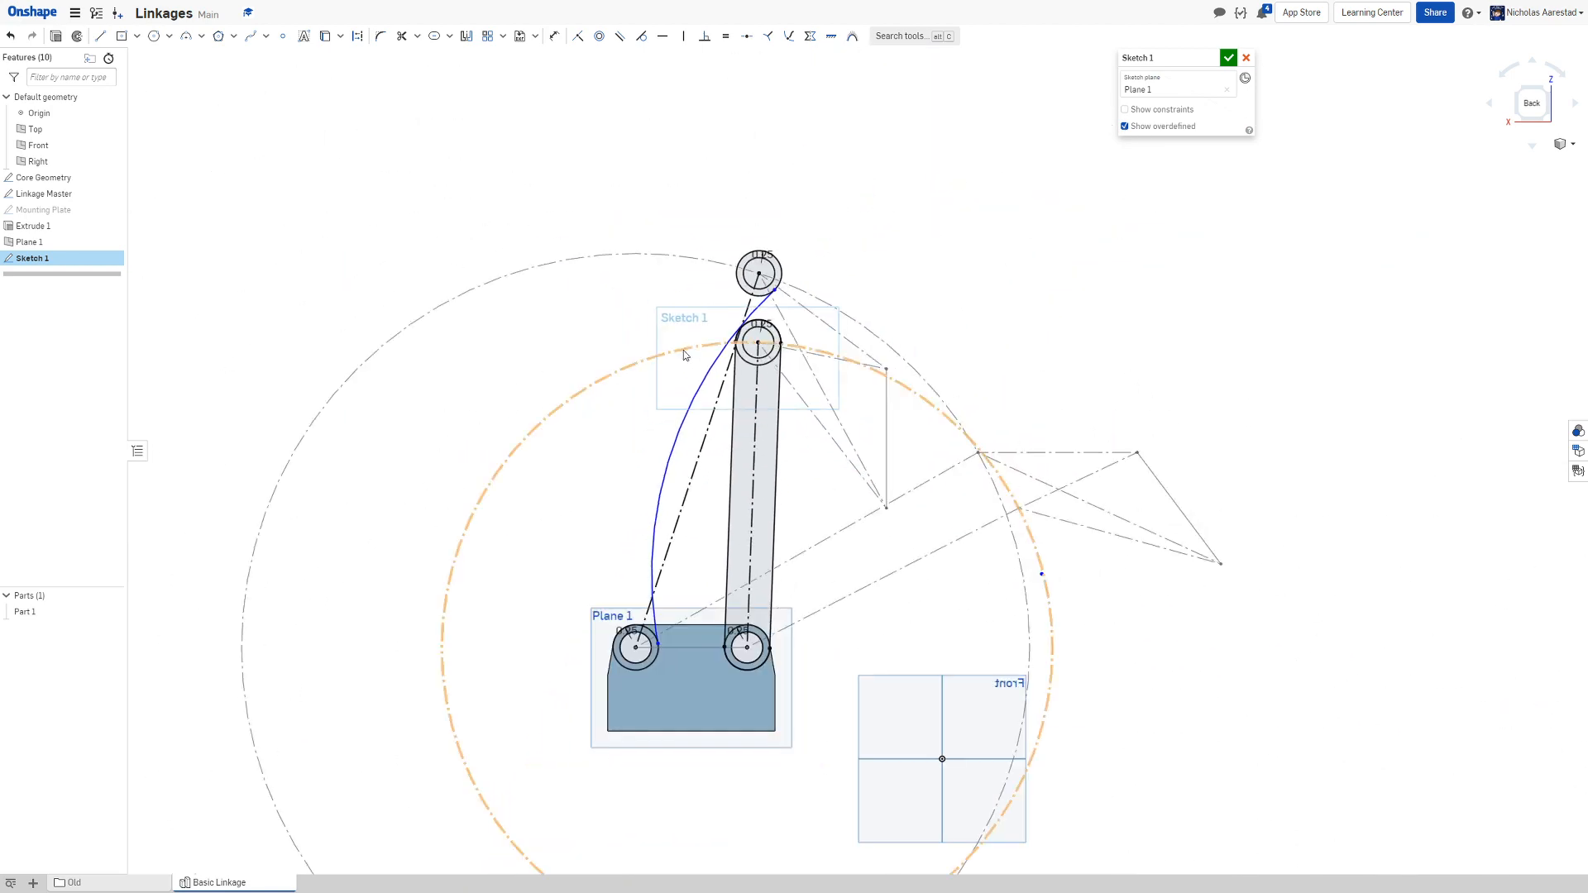
scroll(683, 346, up, 5)
scroll(678, 344, down, 5)
scroll(675, 356, up, 5)
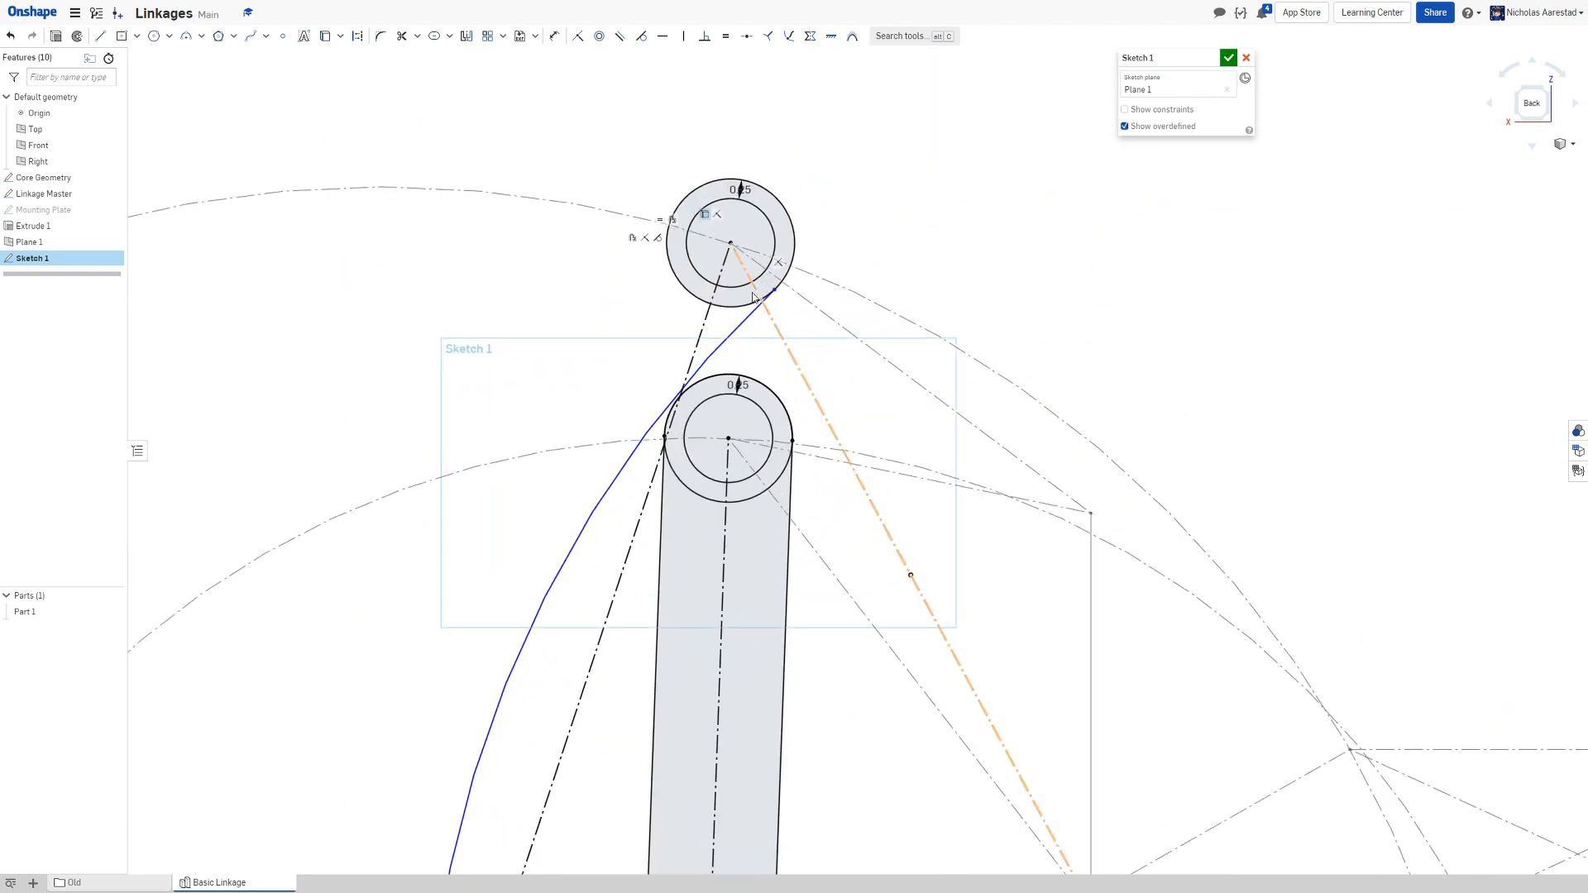
scroll(671, 414, down, 3)
click(649, 419)
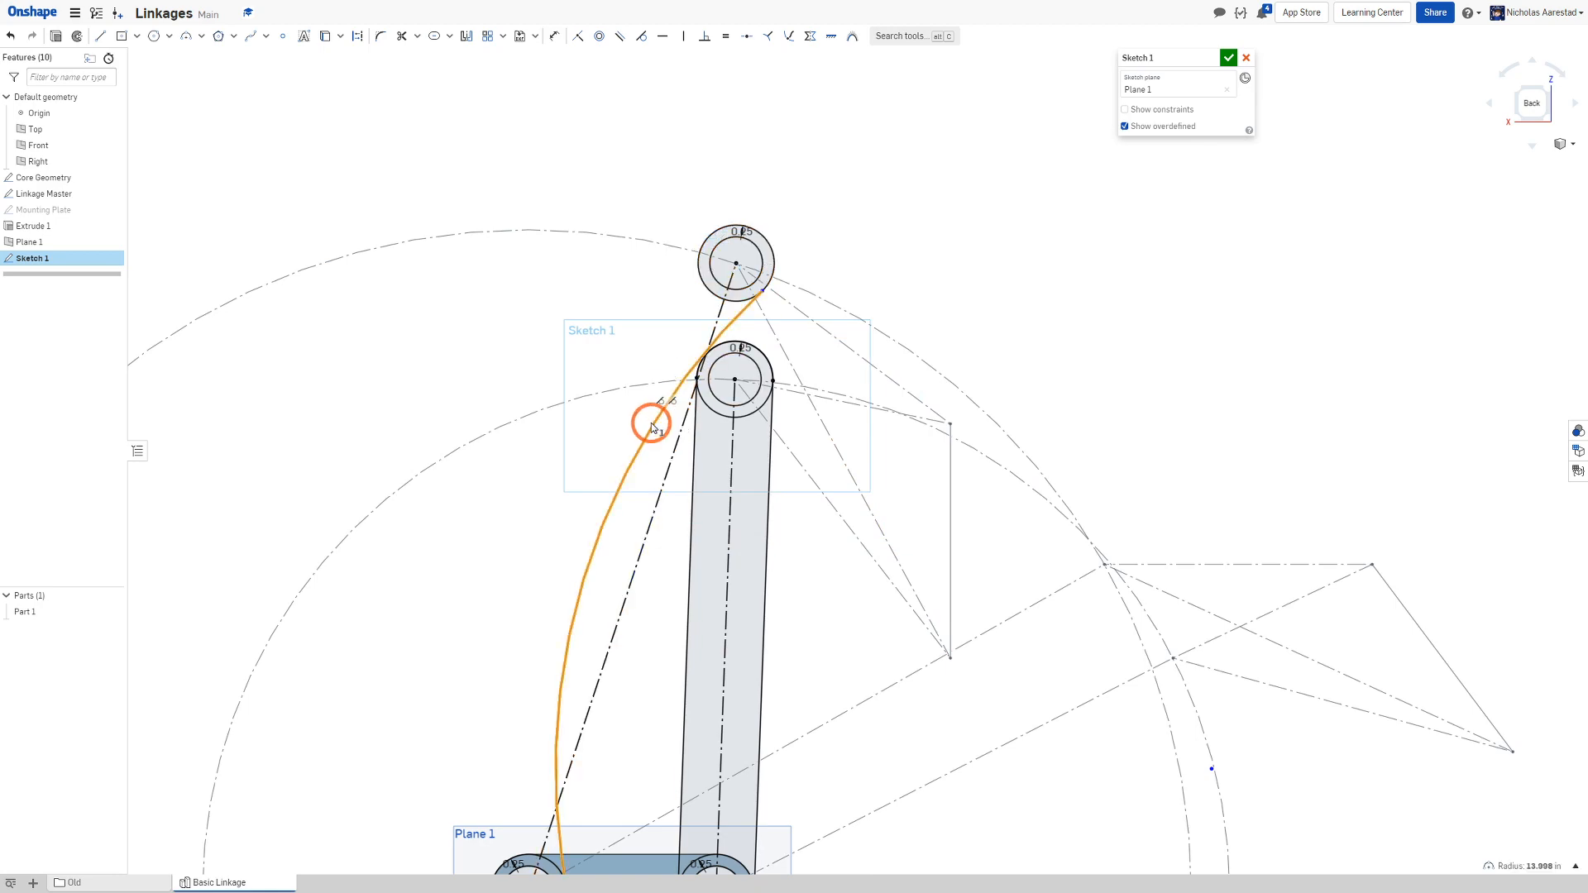
key(Delete)
Draw a construction circle about 1.88 in in diameter, centred on the slot's upper pivot hole
scroll(728, 306, up, 5)
scroll(758, 300, down, 2)
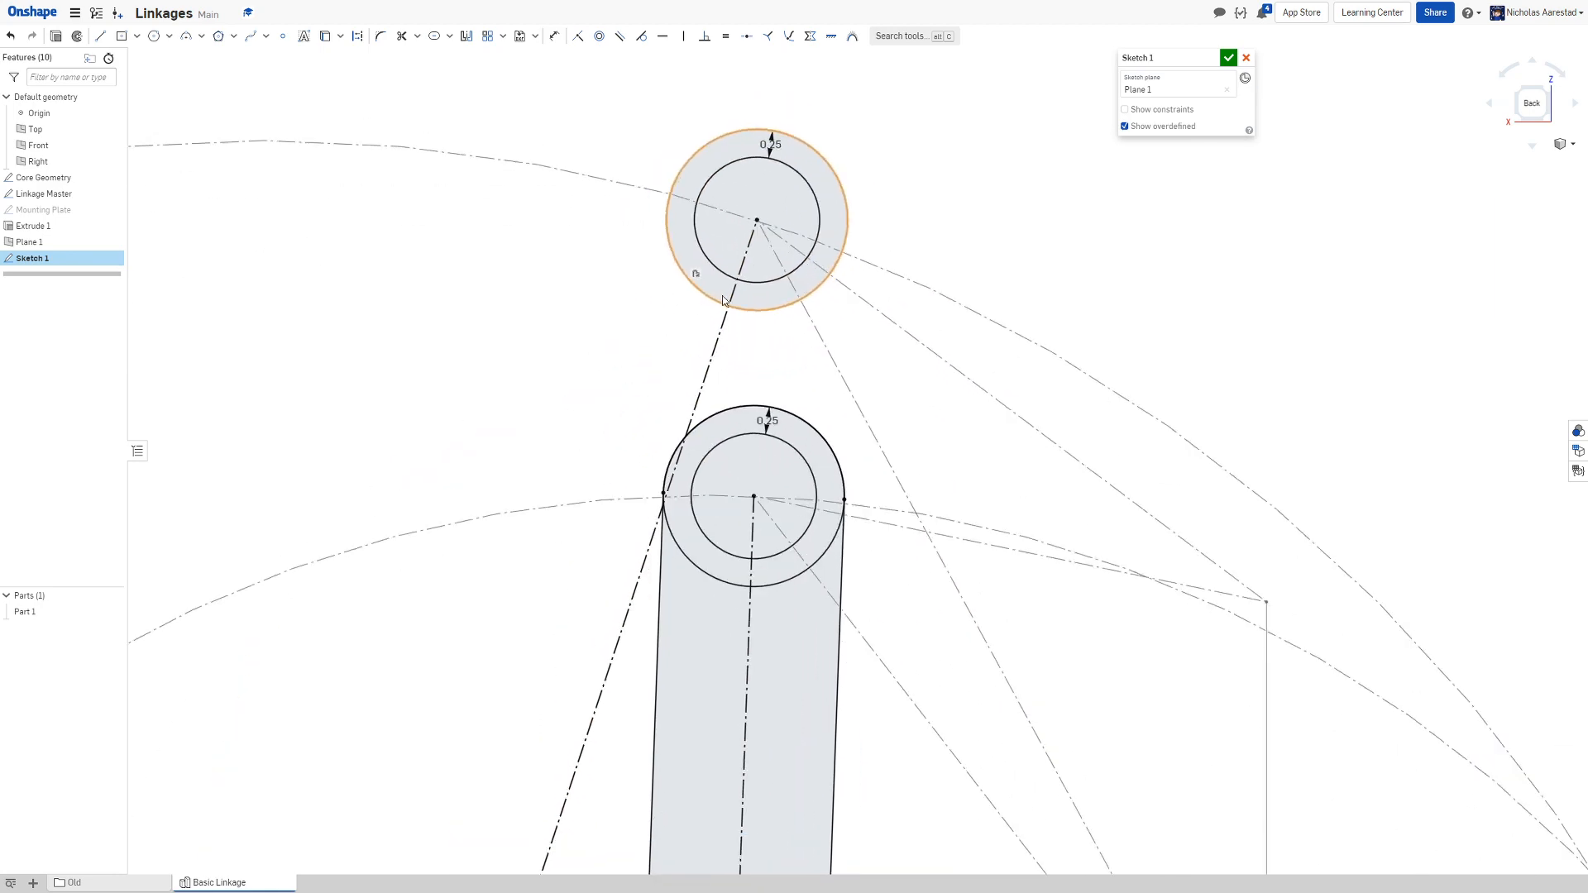
scroll(605, 205, down, 1)
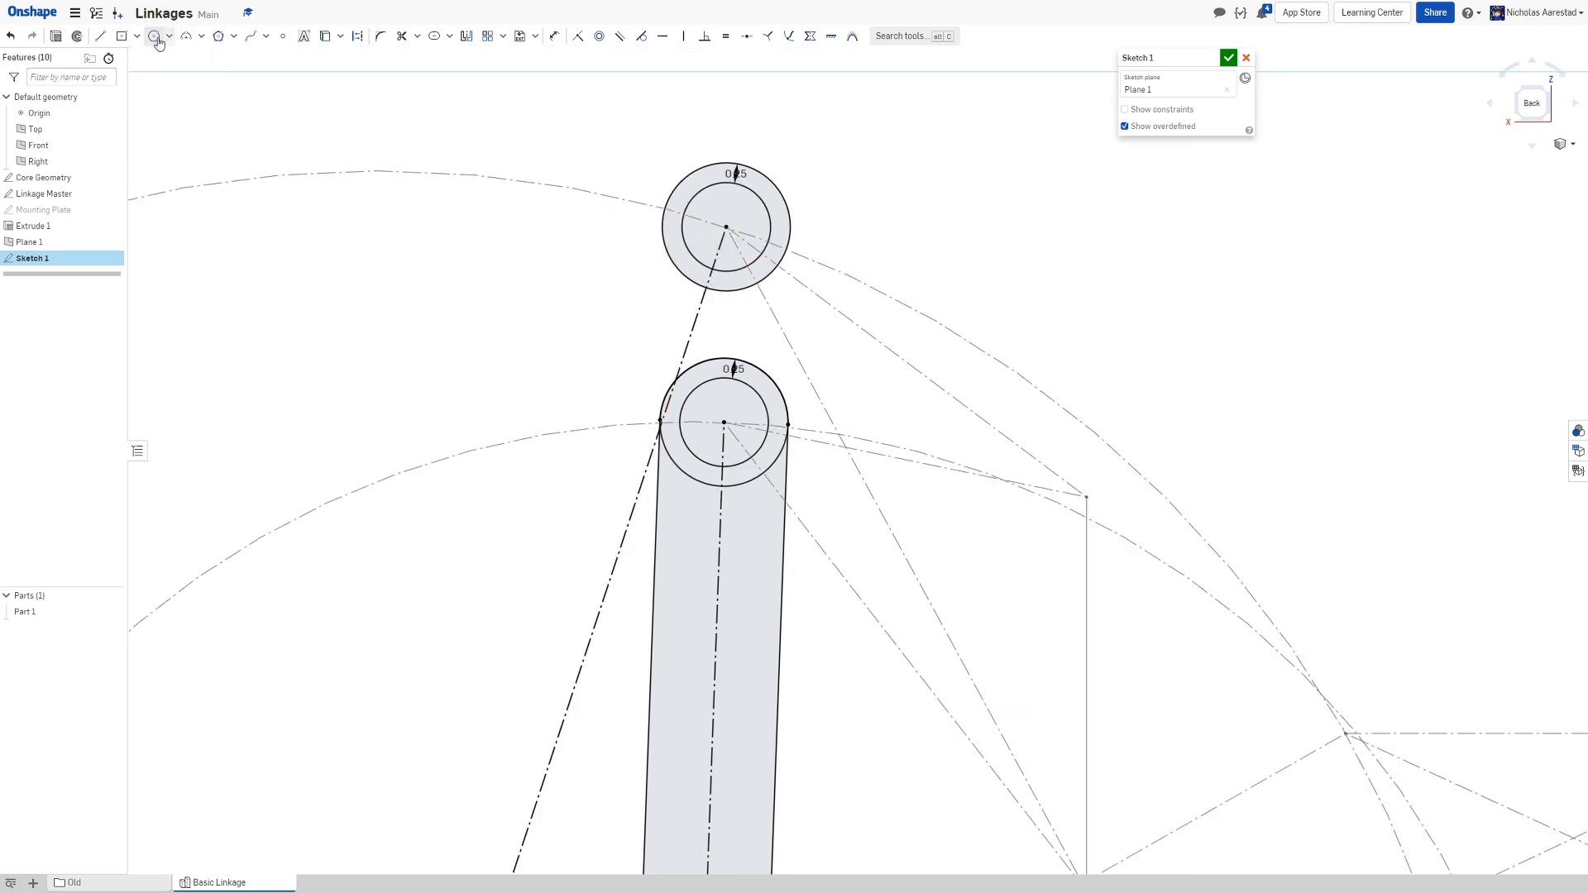
scroll(697, 323, up, 1)
key(q)
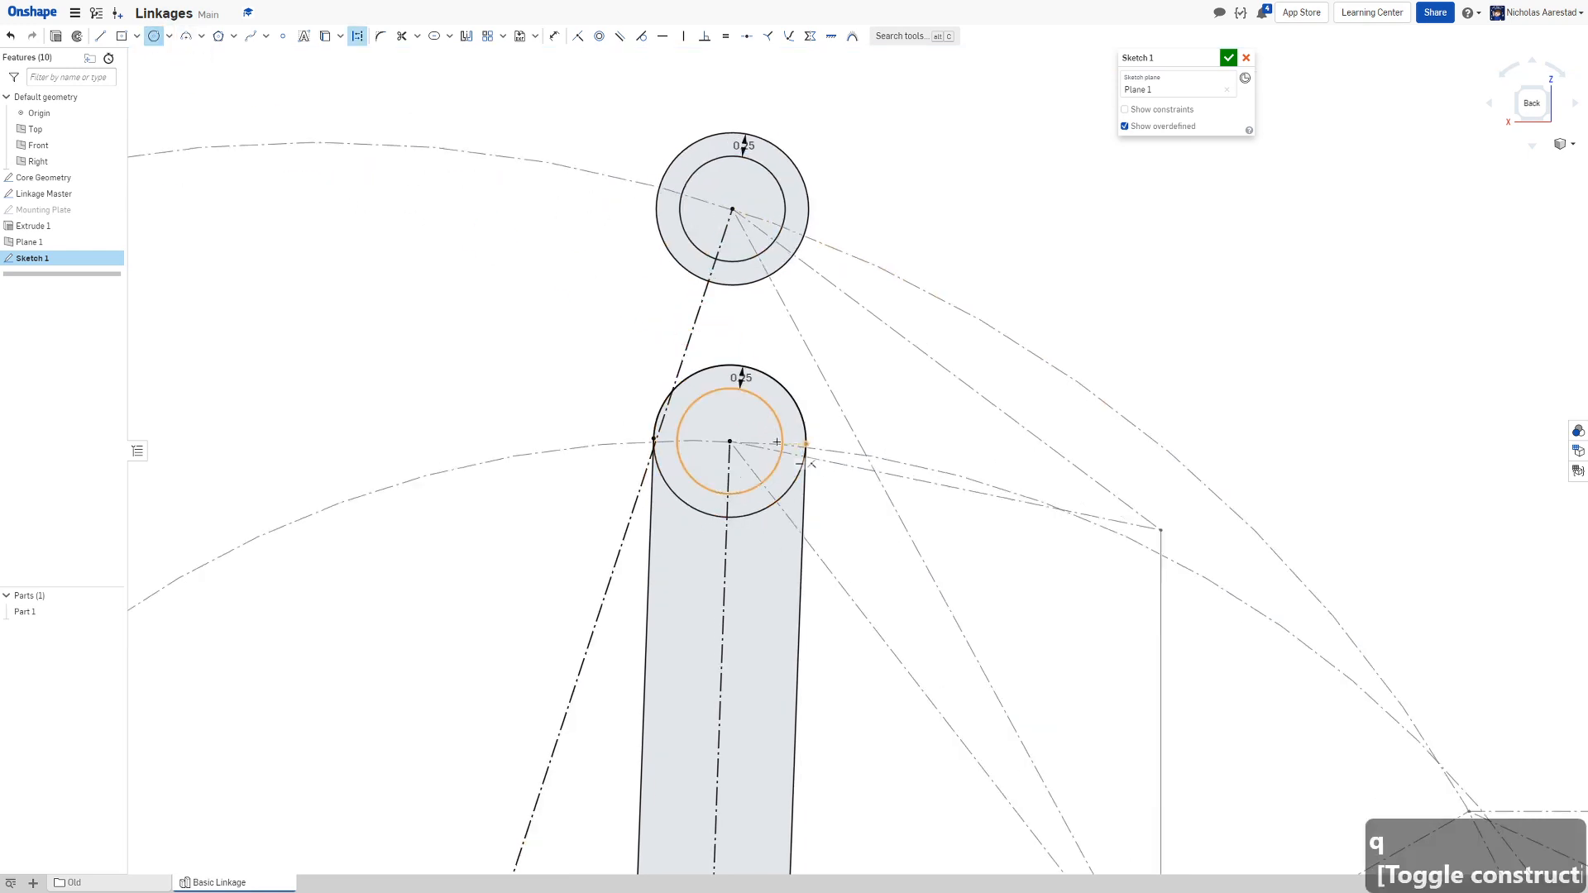
click(729, 441)
click(698, 358)
Dimension the gap between the construction circle and the slot's upper end arc to 1/32 in
scroll(697, 358, up, 3)
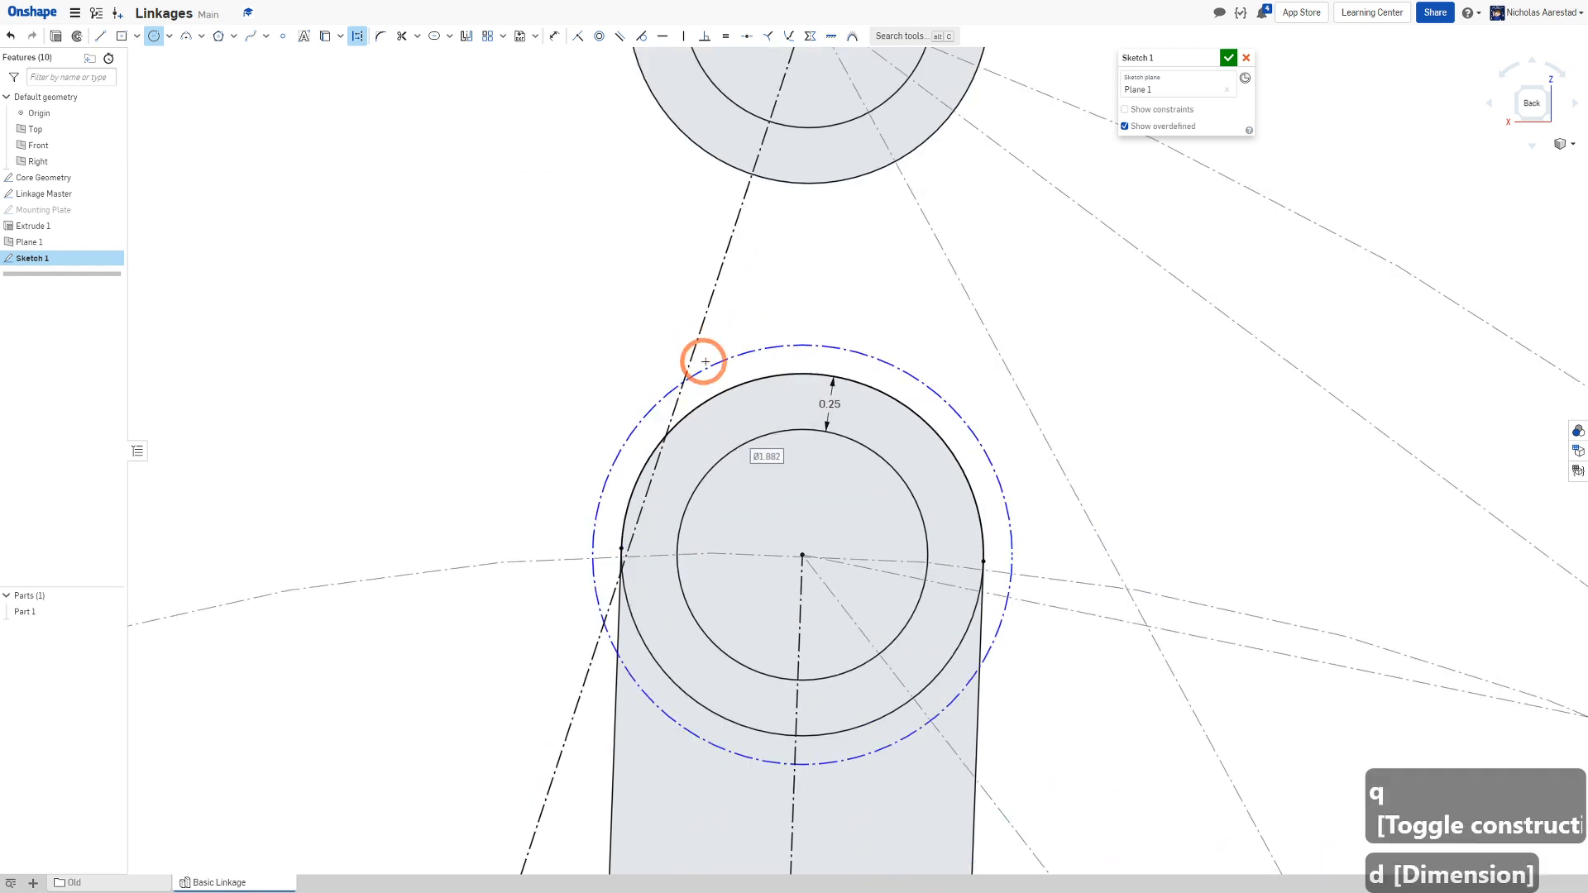
key(d)
click(718, 364)
click(720, 391)
click(718, 375)
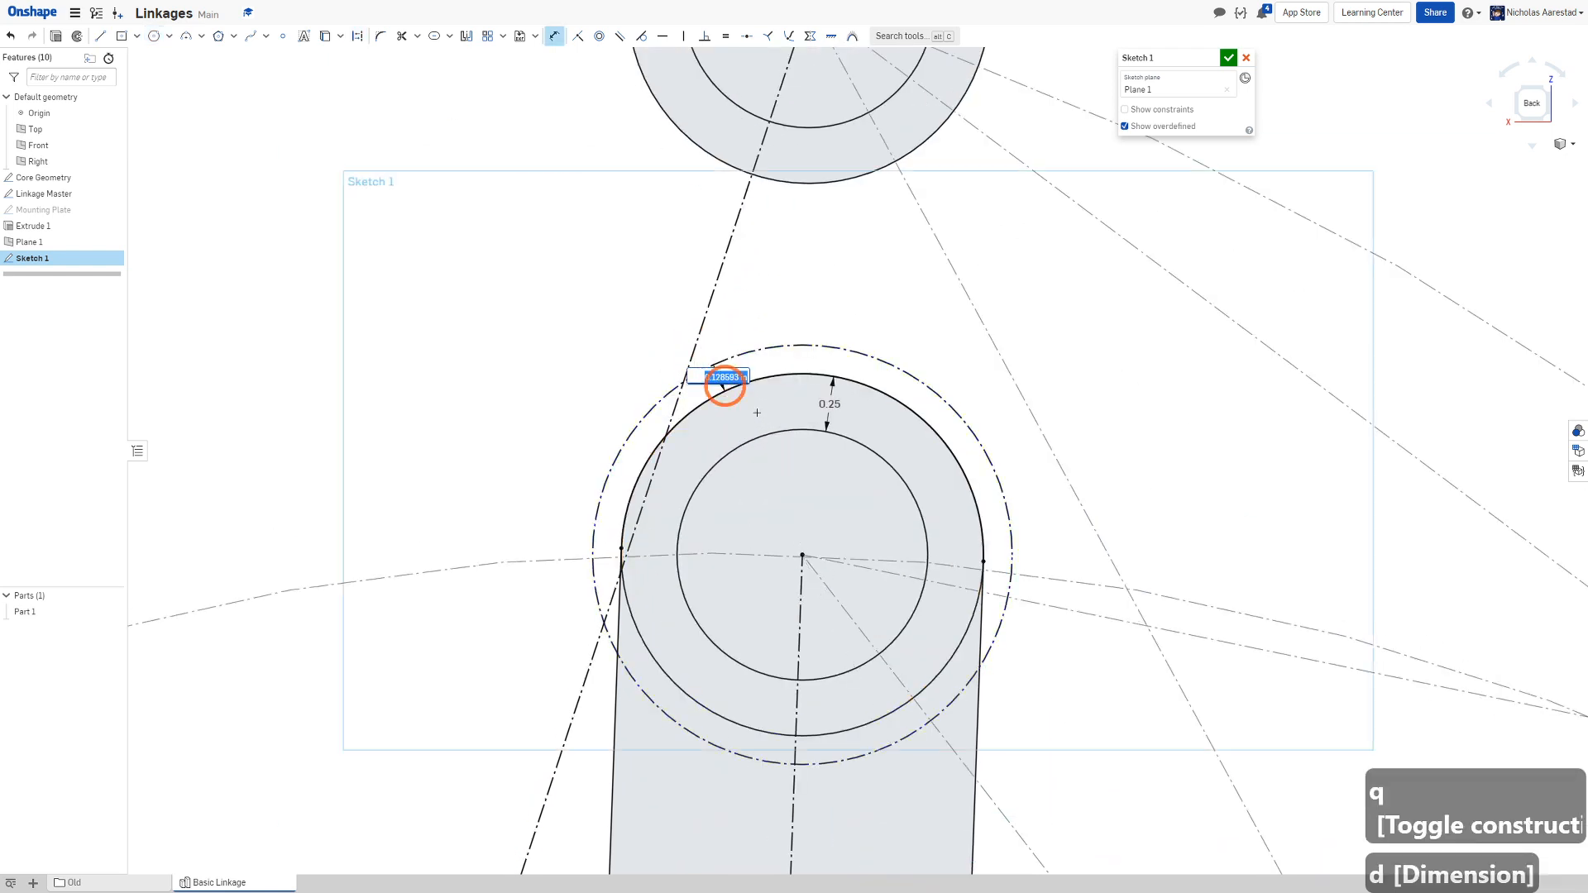
text(1/32)
key(Return)
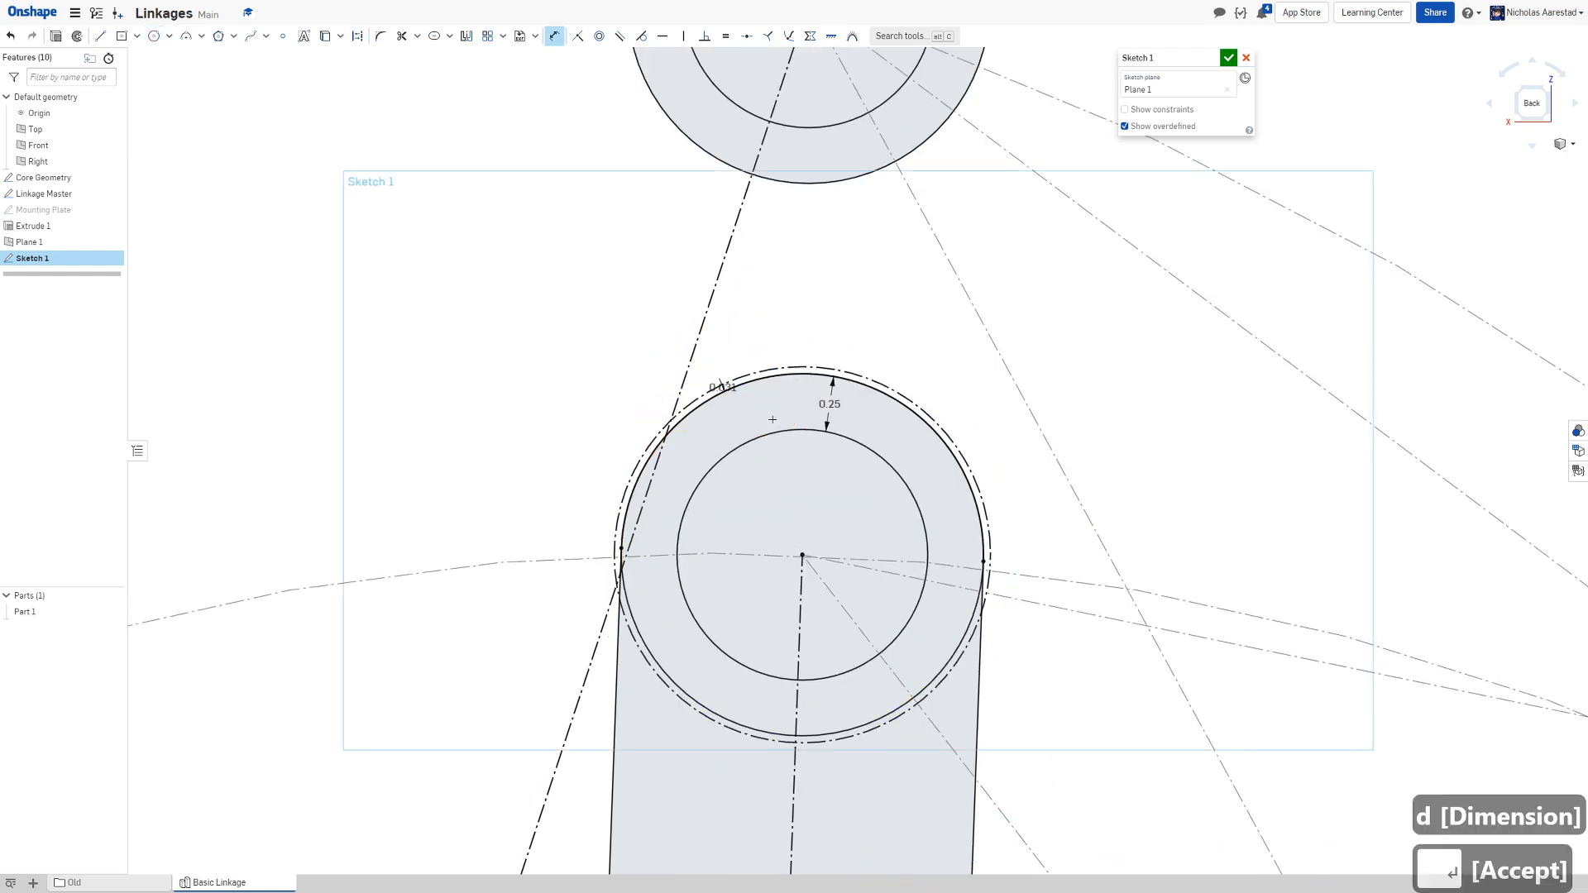
Draw a solid line from the lower edge of the topmost outer circle to the construction circle around the slot's upper hole
scroll(783, 414, down, 3)
scroll(788, 285, up, 2)
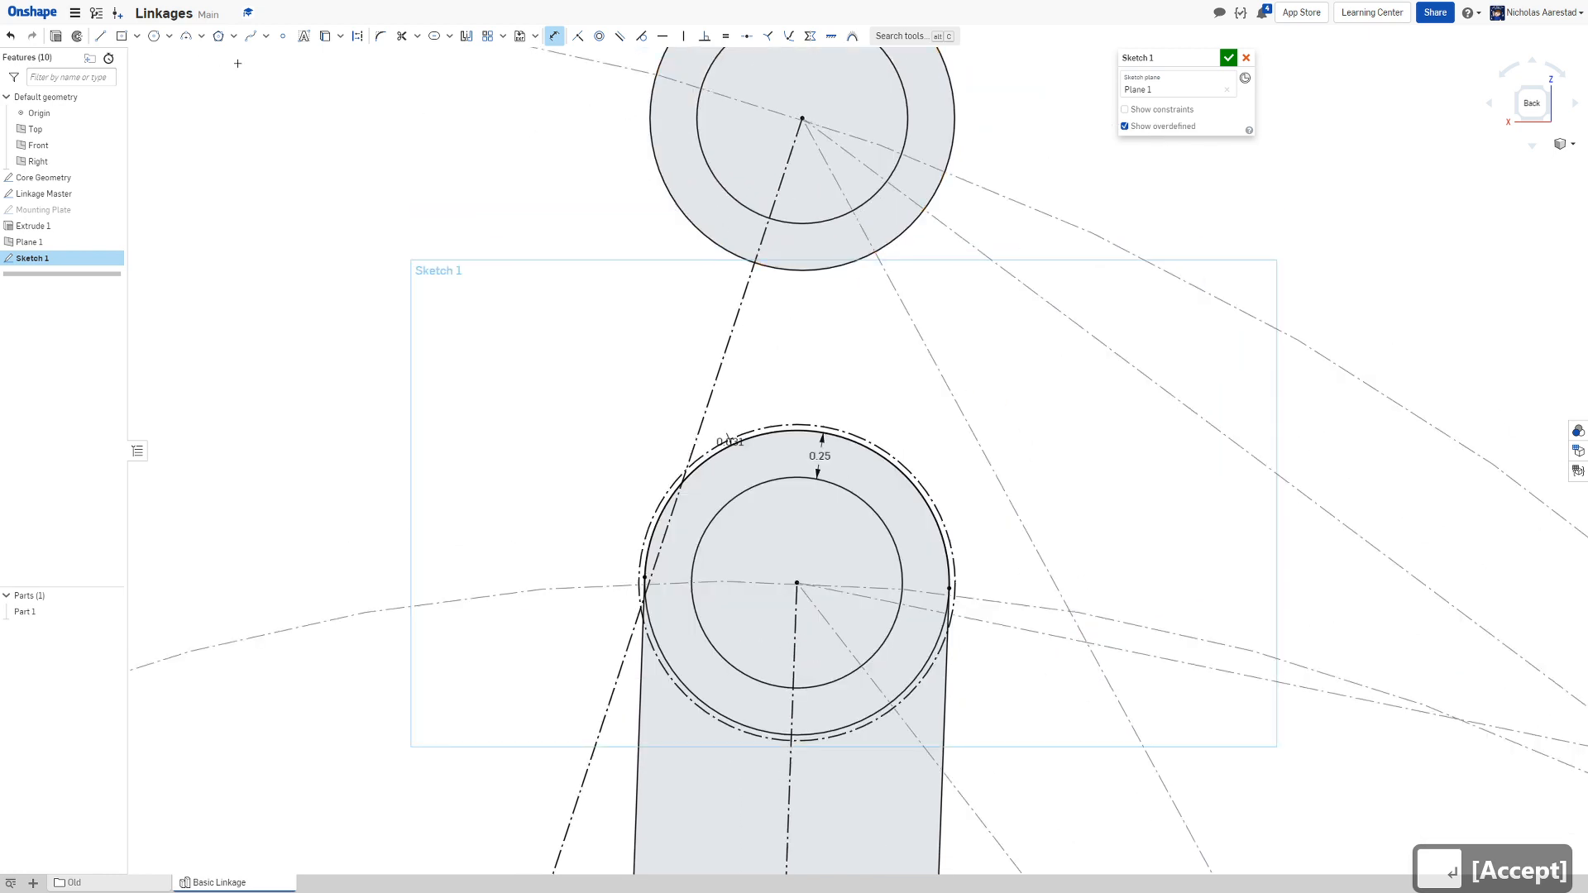
click(101, 37)
key(q)
key(q)
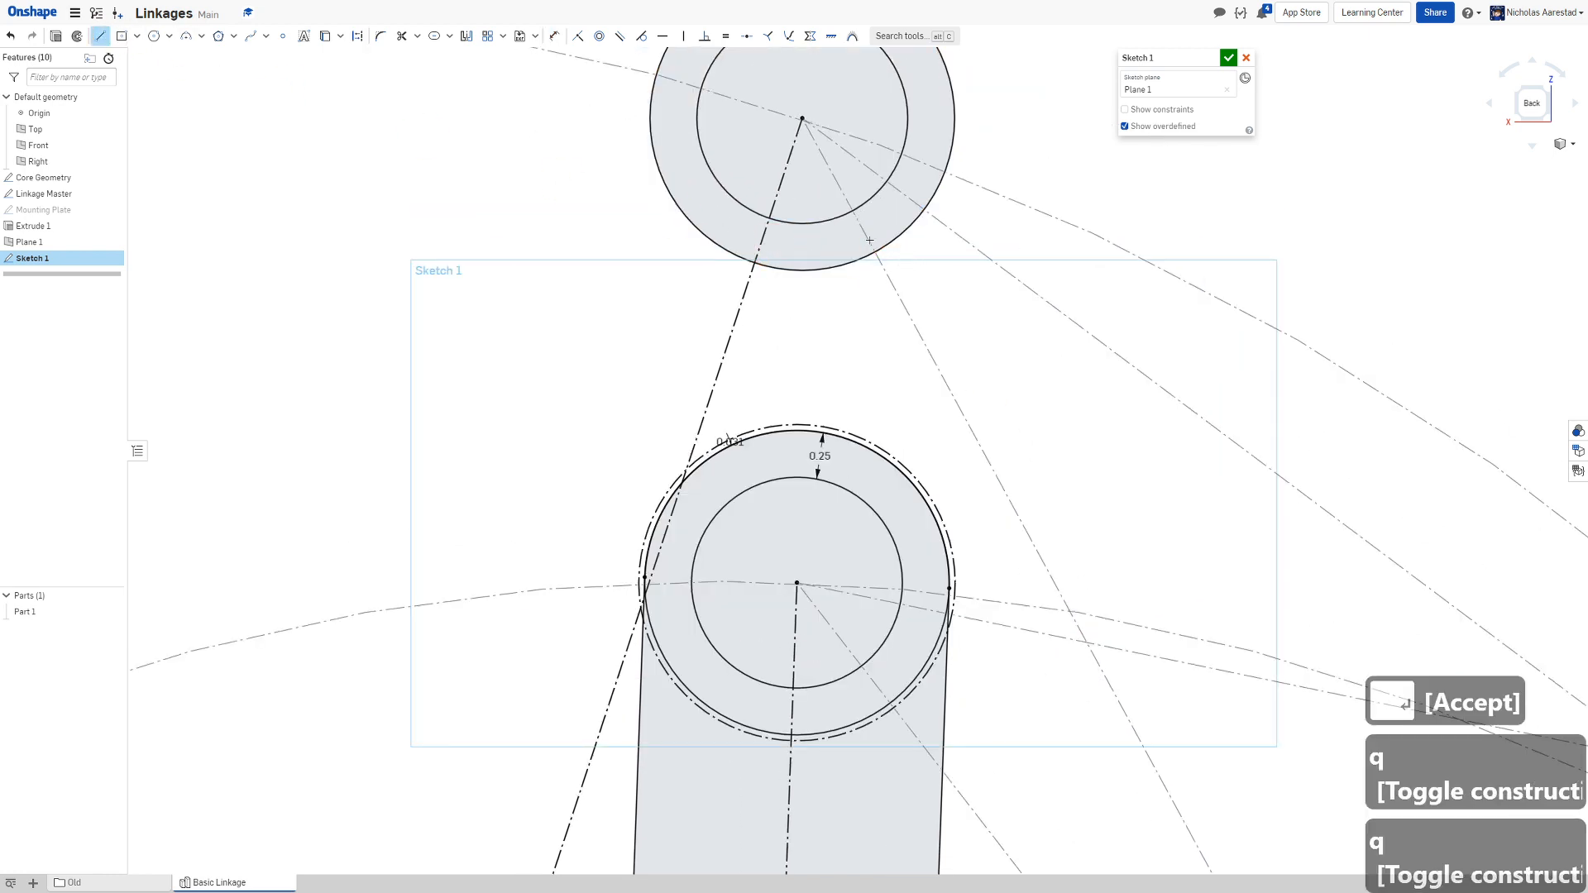
mouse_move(850, 262)
mouse_down()
mouse_move(744, 358)
mouse_move(666, 493)
mouse_up()
Draw a line from the outer circle around the plate hole at the longer link's base up to the construction circle
scroll(563, 206, down, 5)
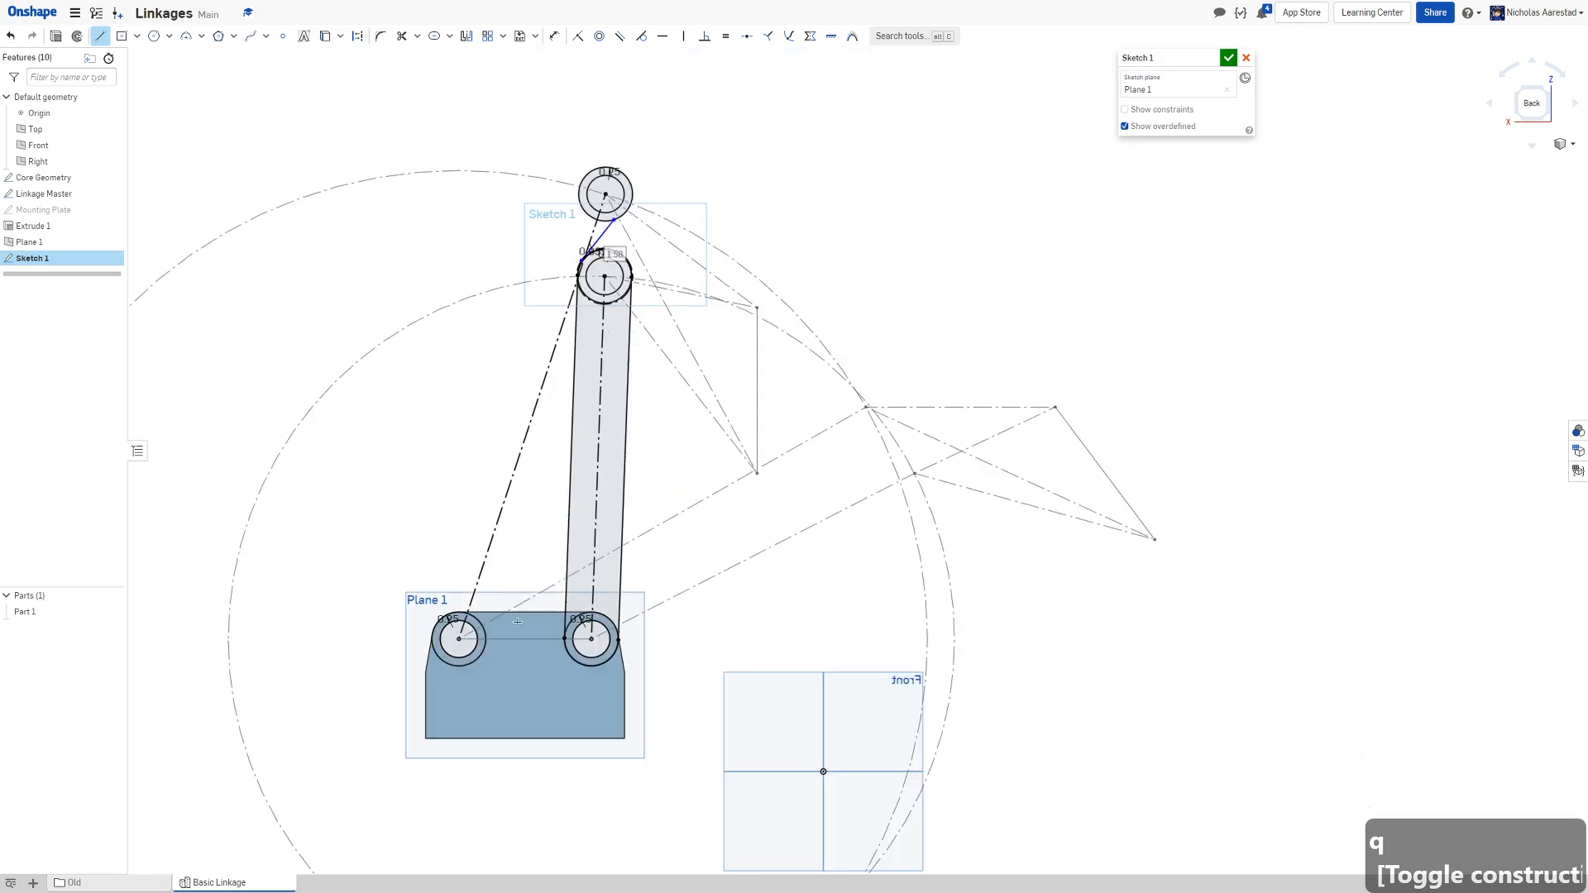
scroll(521, 612, up, 4)
scroll(442, 535, down, 2)
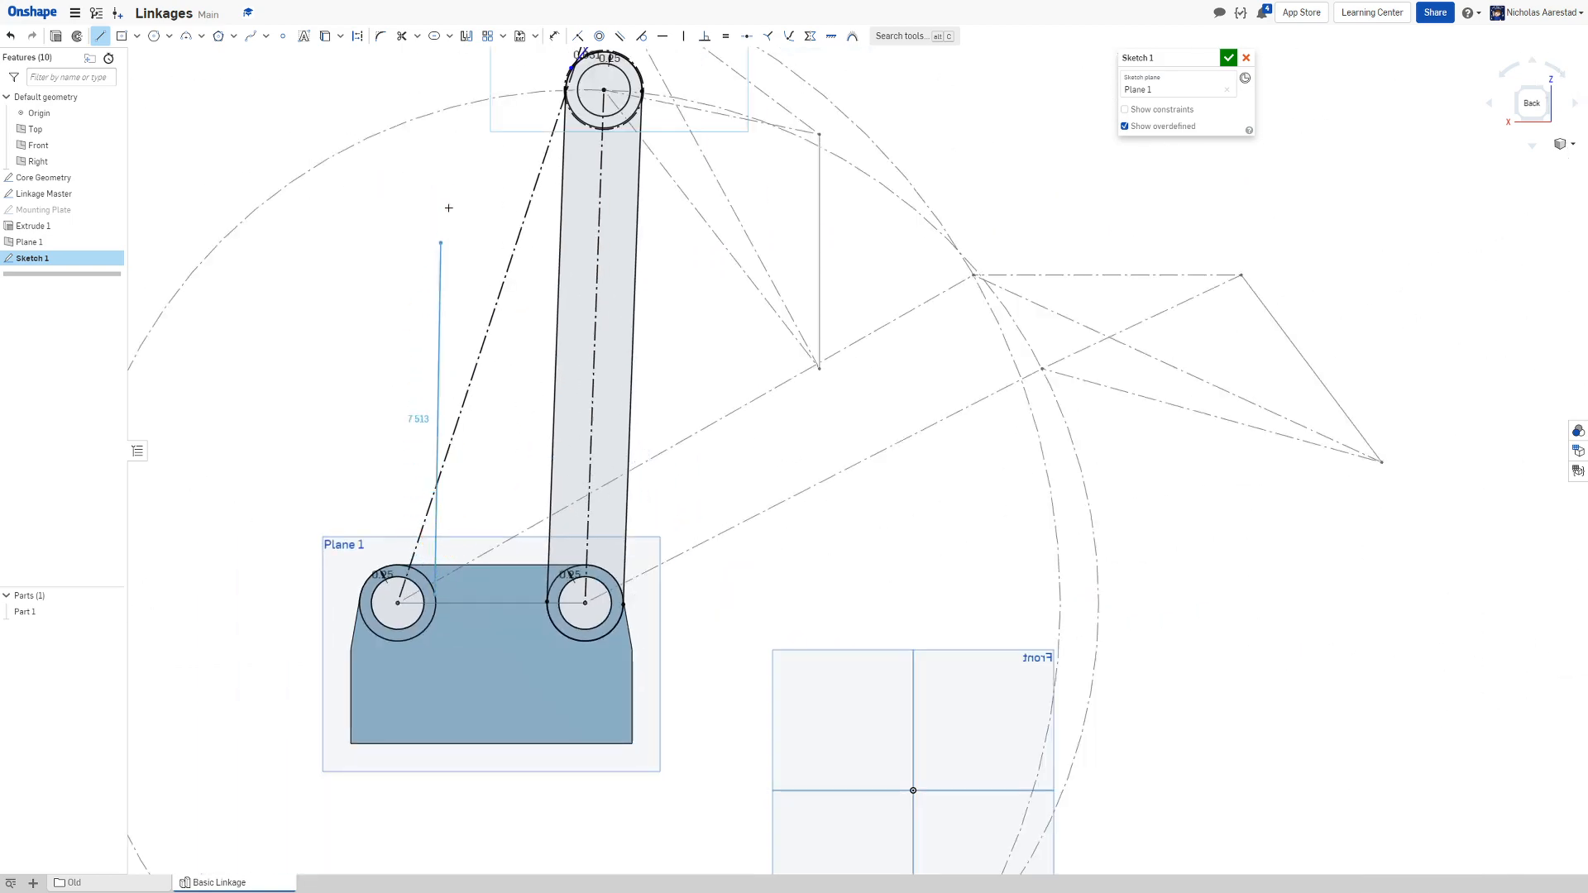
scroll(506, 80, up, 4)
scroll(568, 81, up, 1)
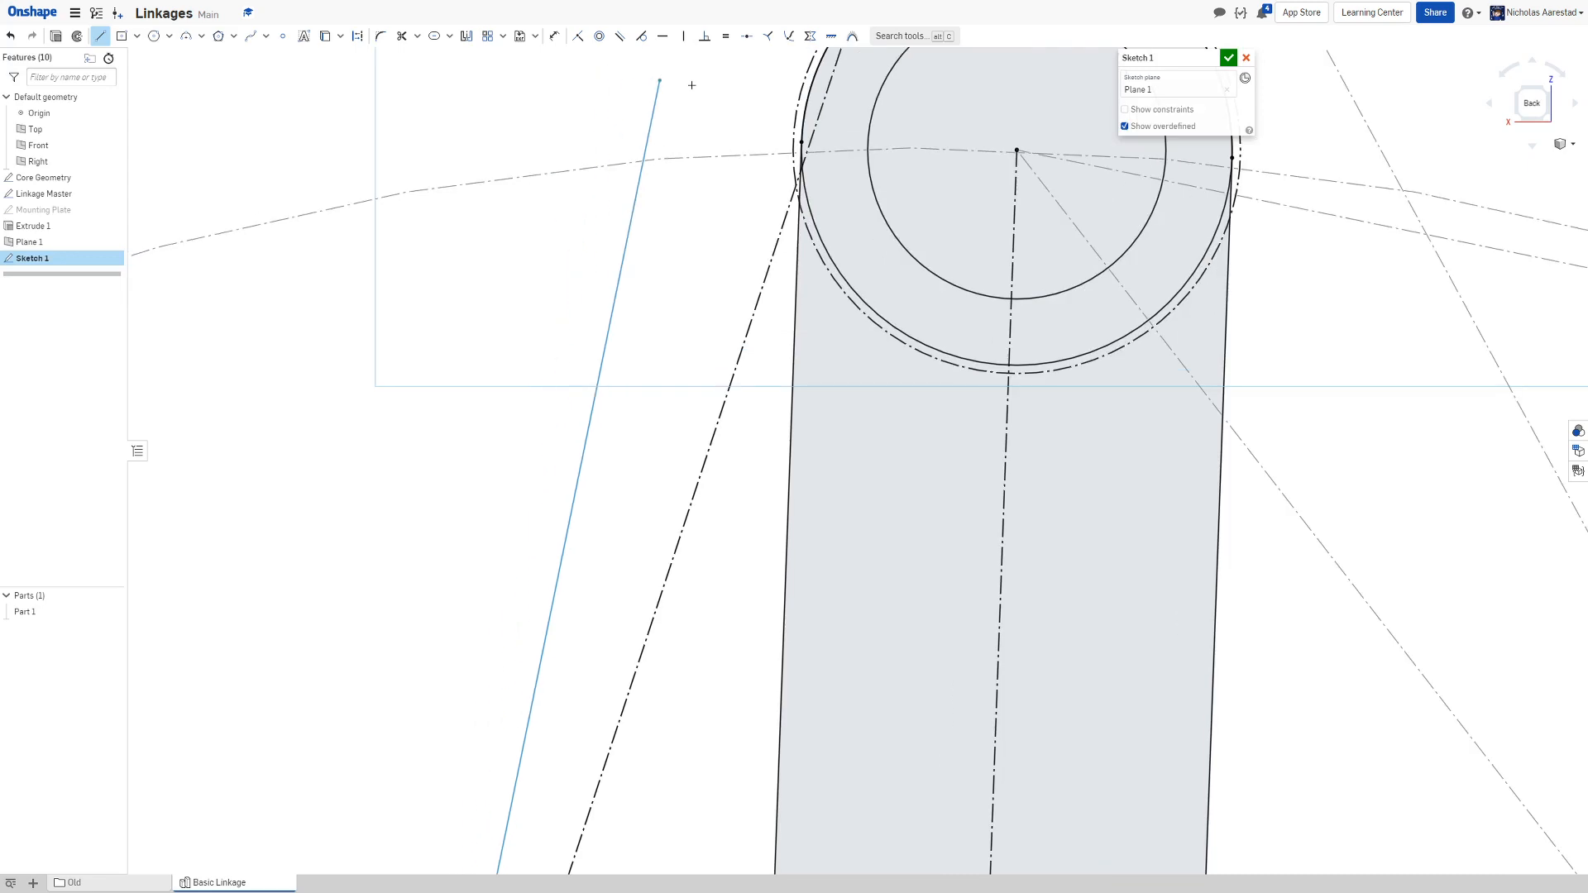
click(796, 102)
Draw a centre-point arc about the slot's upper hole centre, joining the two new lines' ends along the construction circle
scroll(616, 240, down, 6)
scroll(553, 373, up, 3)
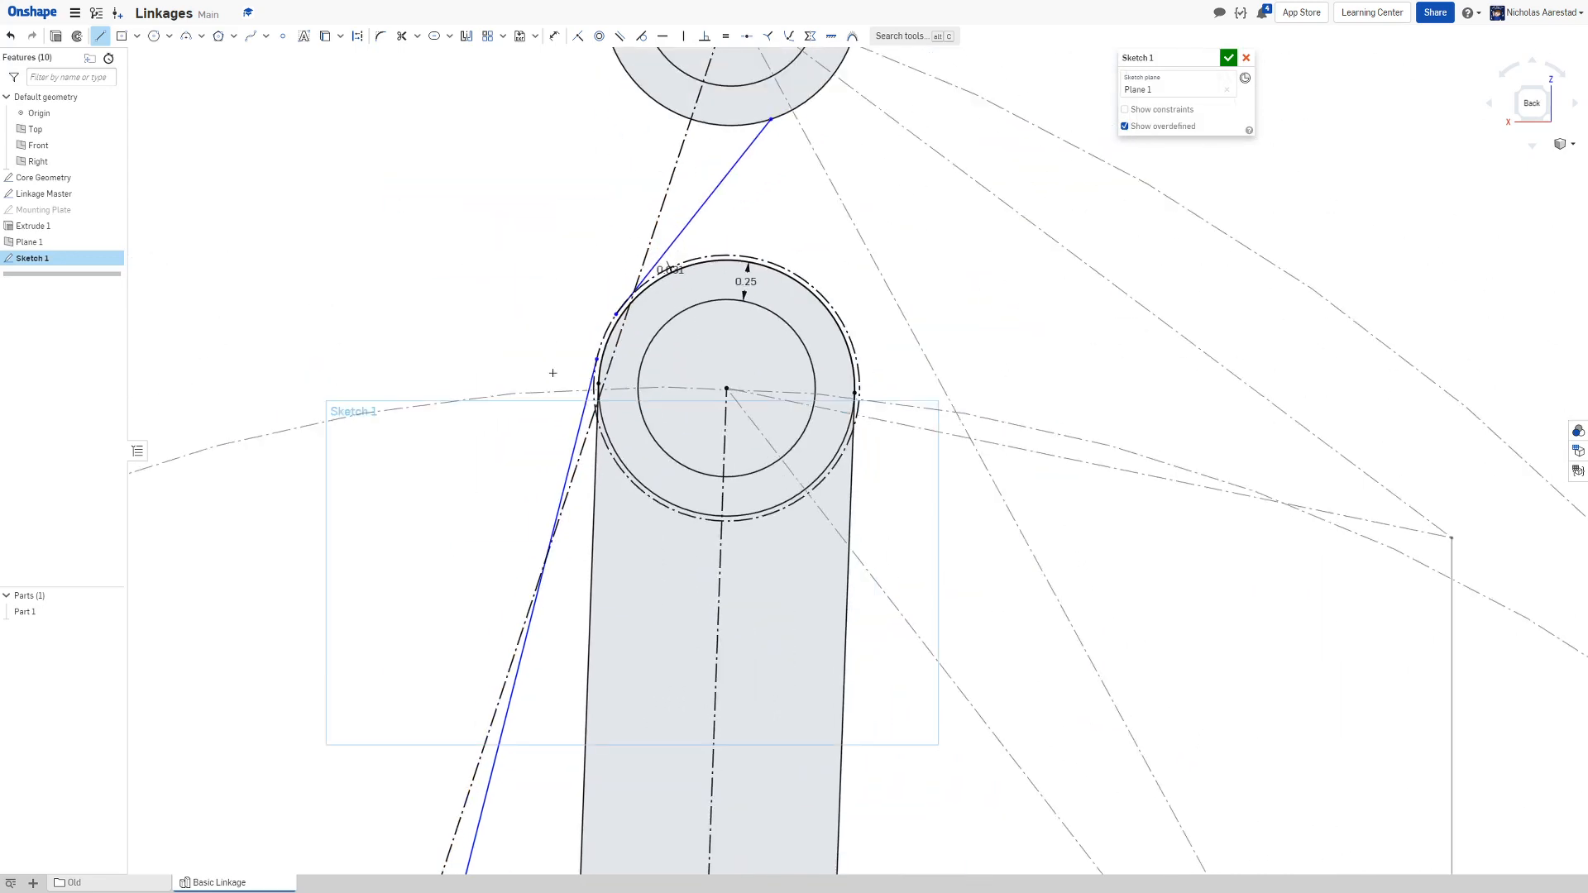
click(199, 36)
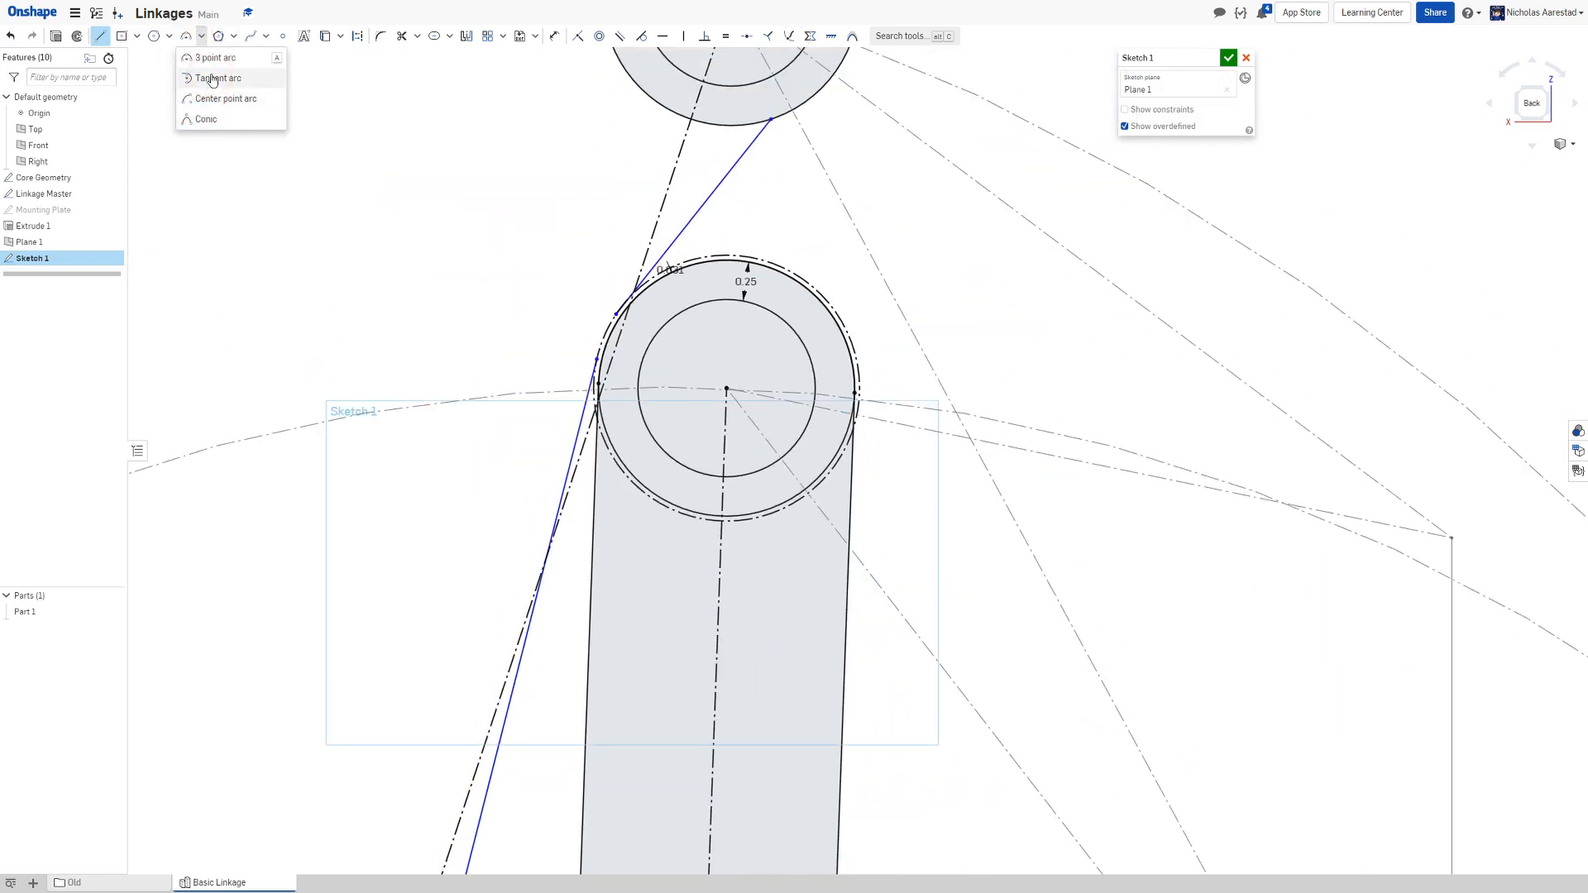
click(225, 98)
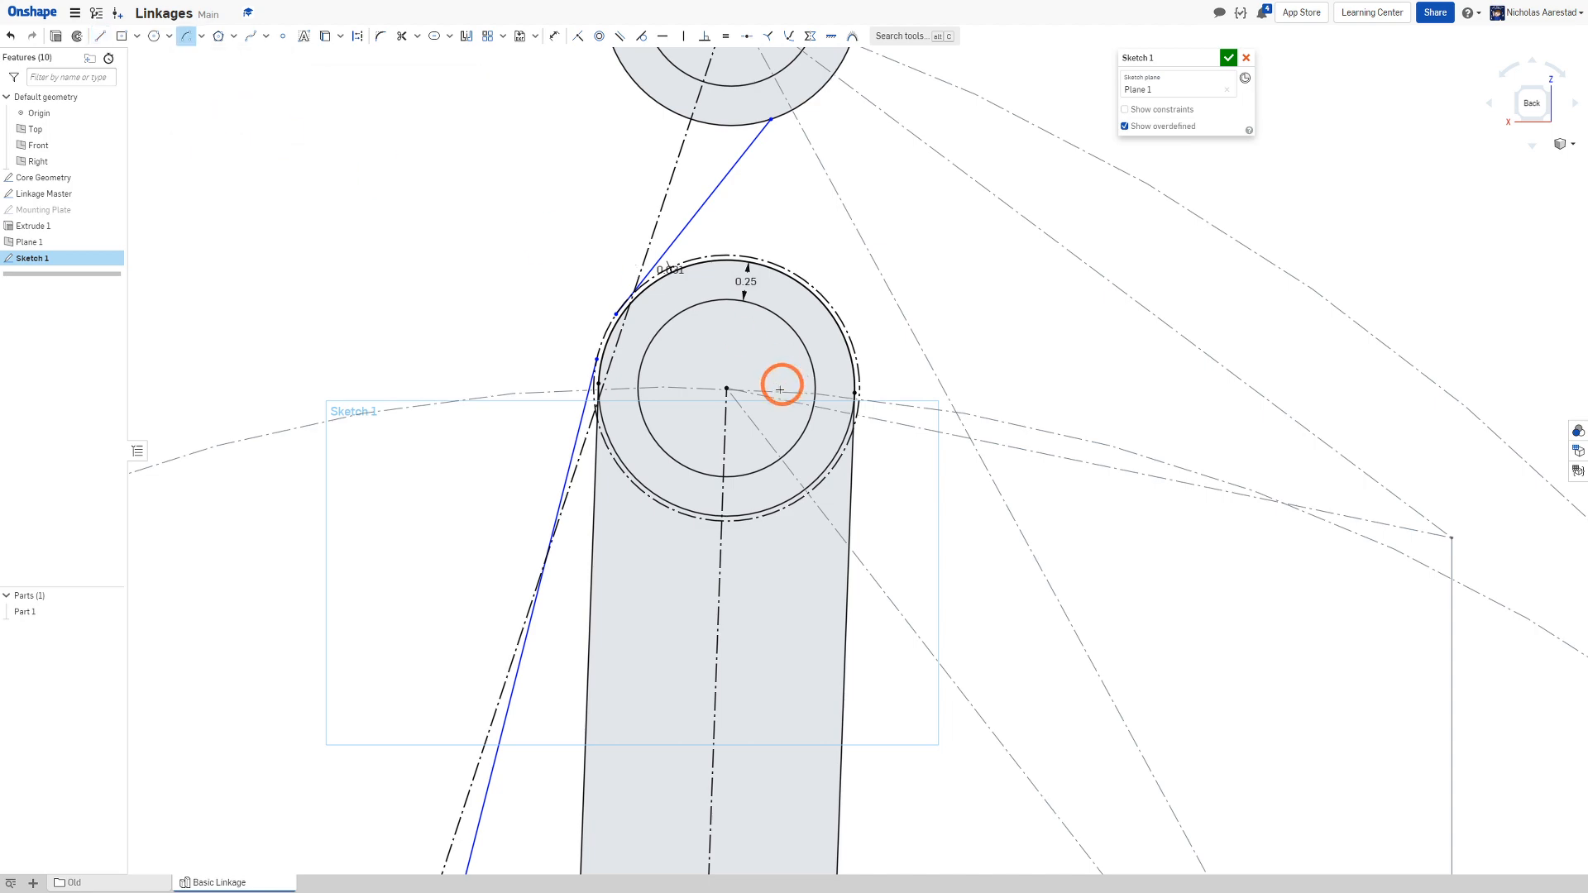
click(726, 388)
scroll(625, 289, up, 4)
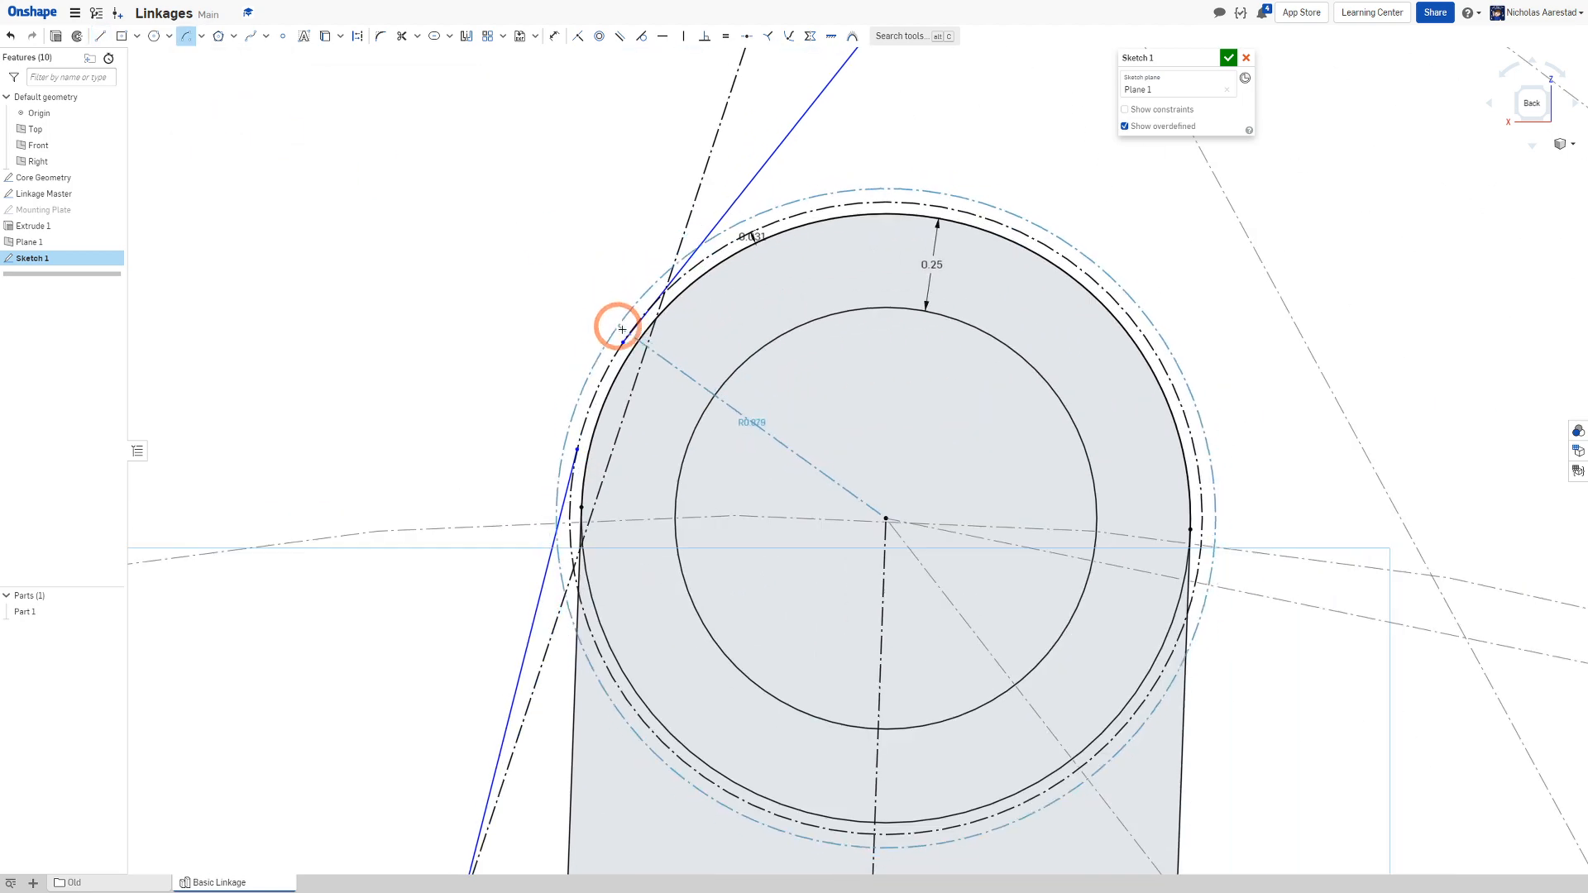
click(622, 344)
click(584, 437)
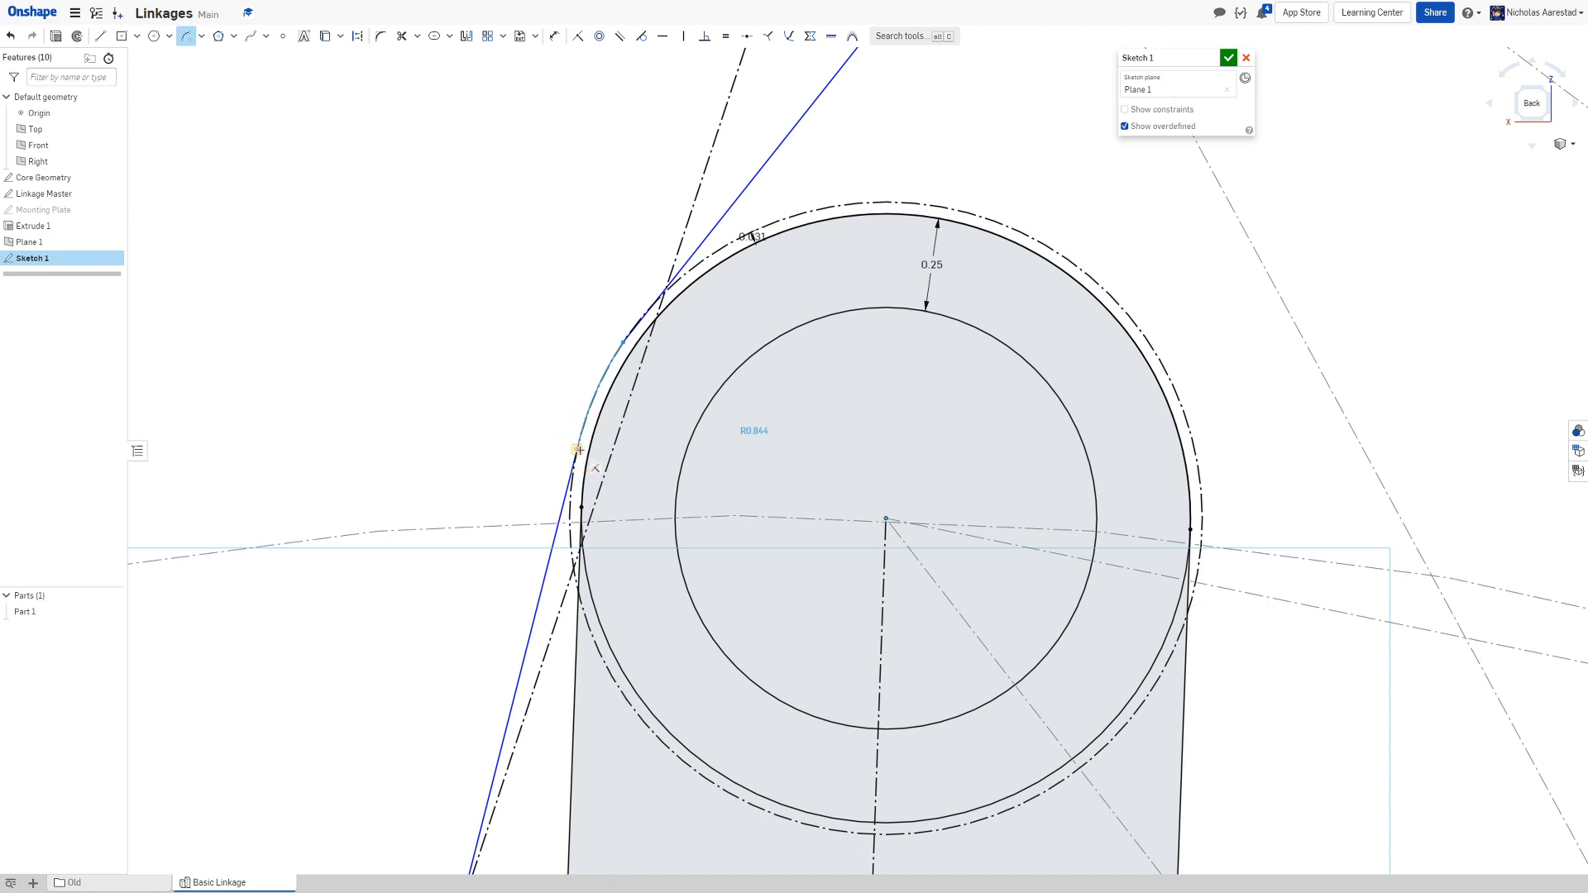
scroll(645, 244, down, 2)
key(Escape)
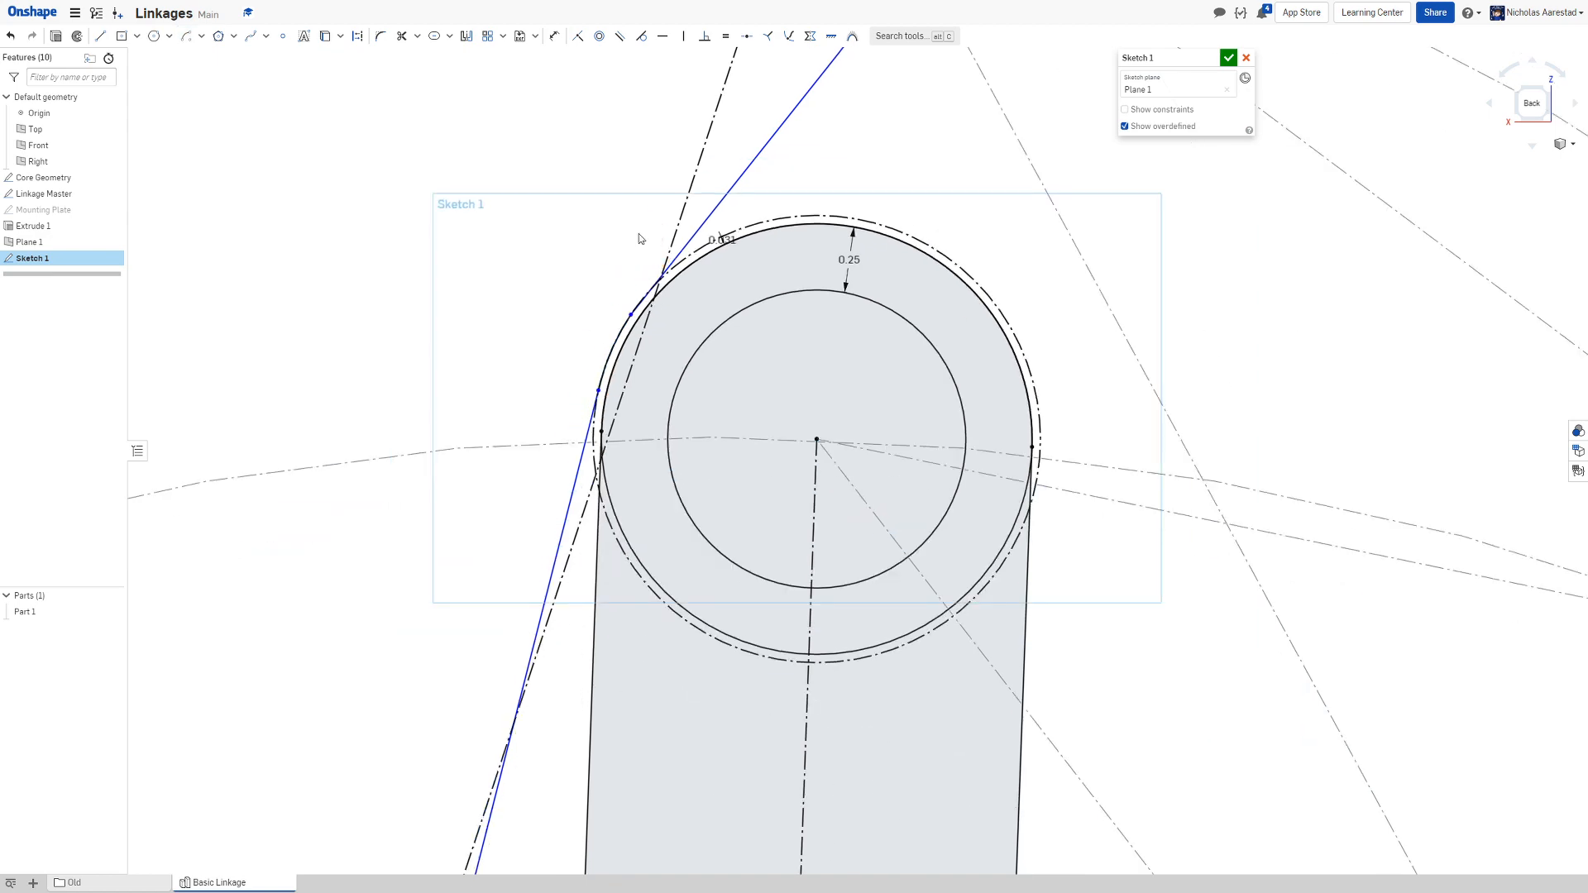
Make the long lower line and the short upper line tangent to the curve around the slot's upper hole
scroll(638, 239, down, 3)
key(t)
scroll(666, 242, up, 3)
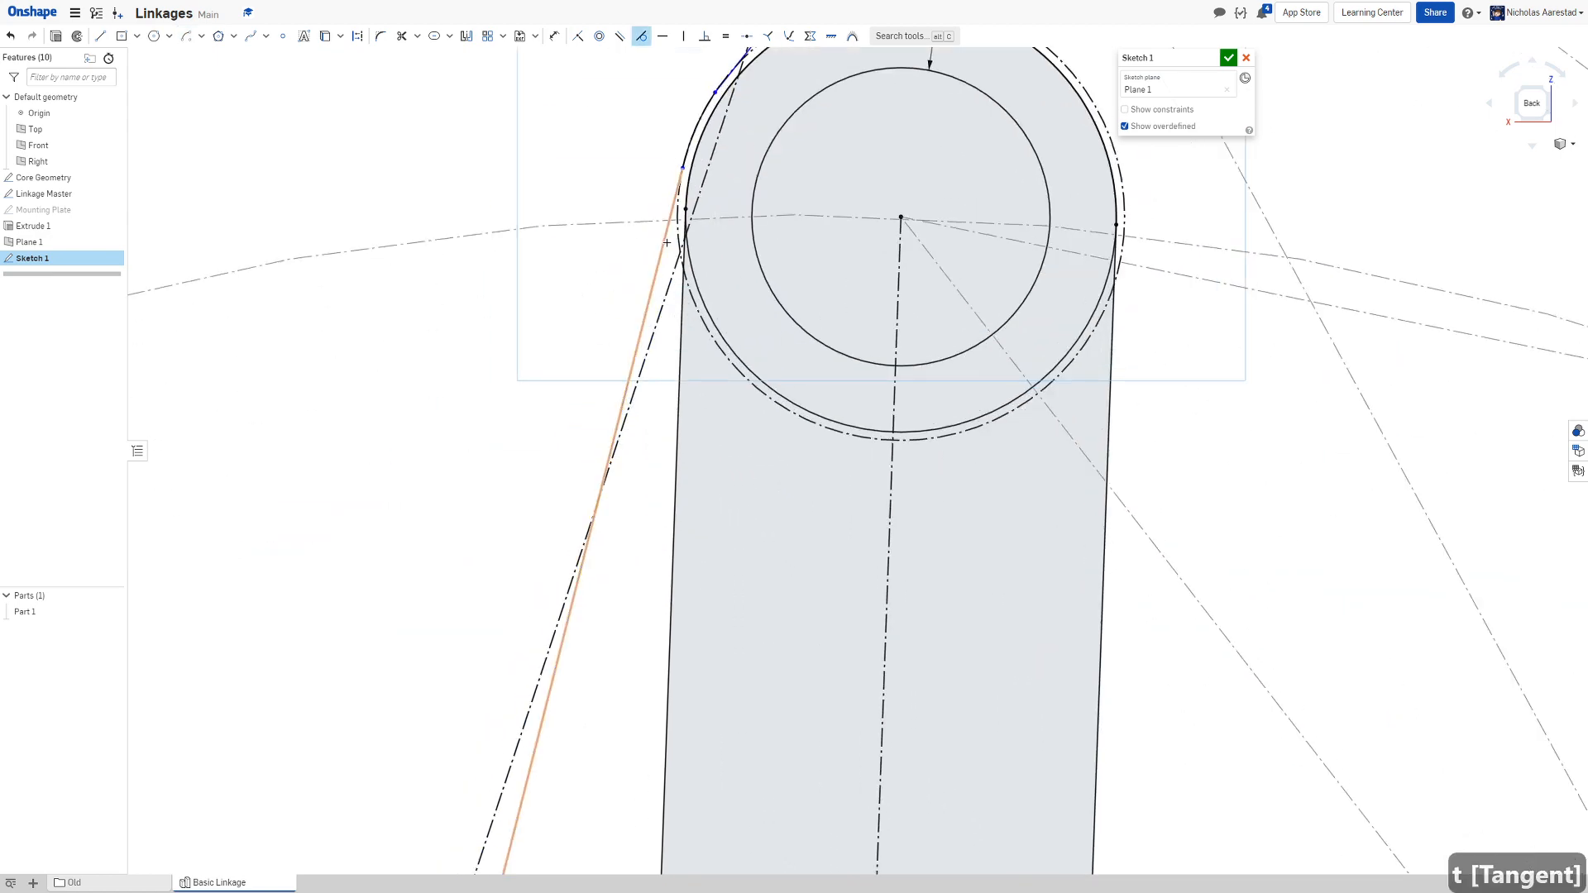
click(668, 239)
click(673, 231)
scroll(635, 159, down, 3)
scroll(705, 78, up, 3)
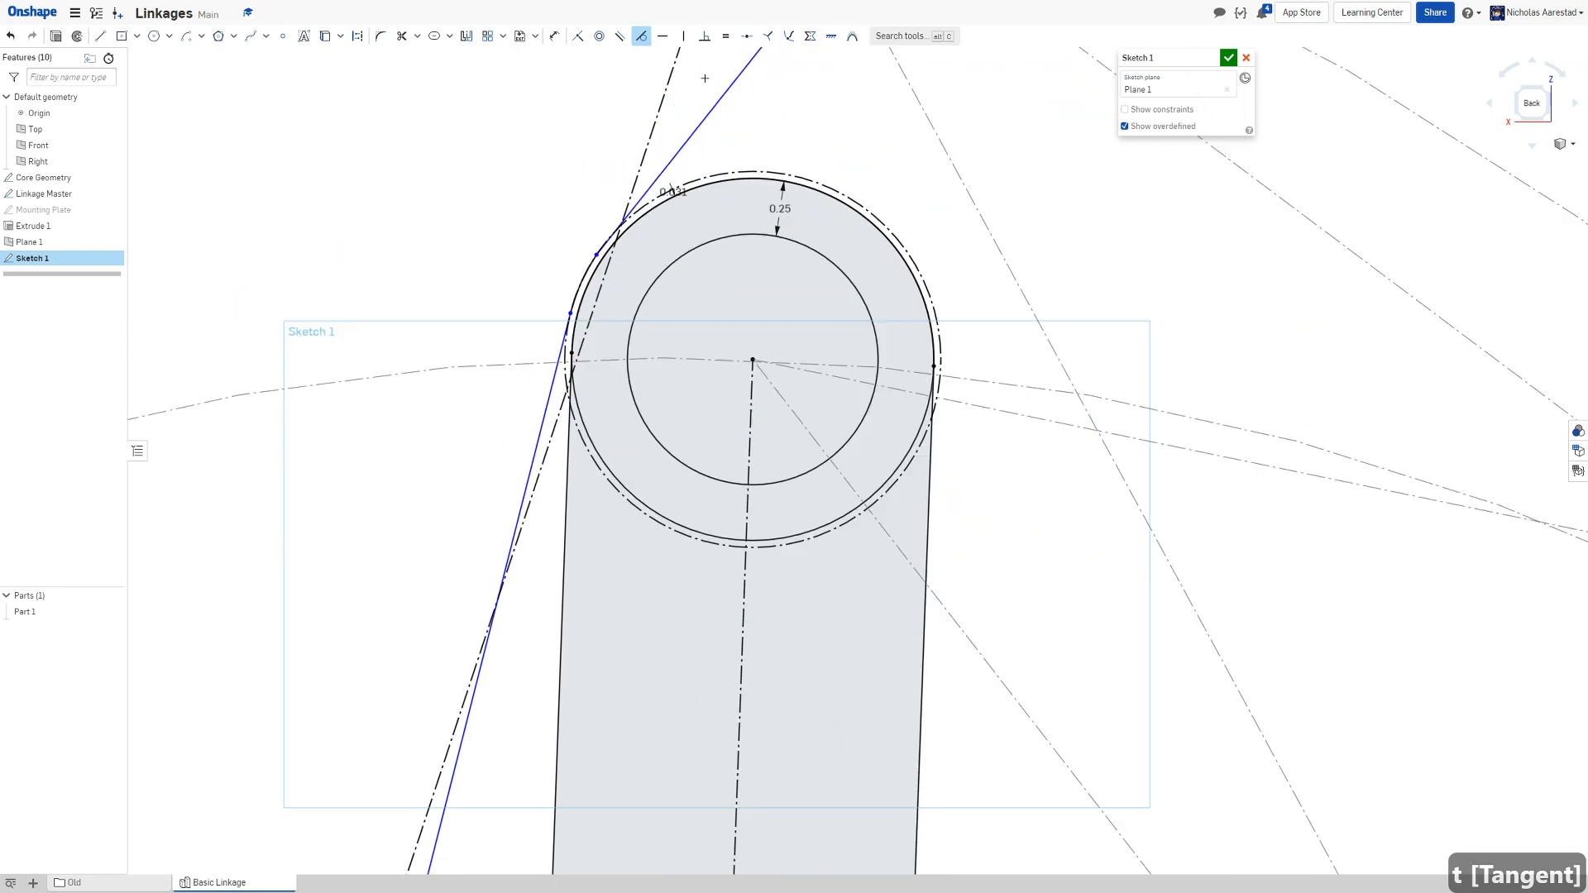
click(710, 105)
click(734, 164)
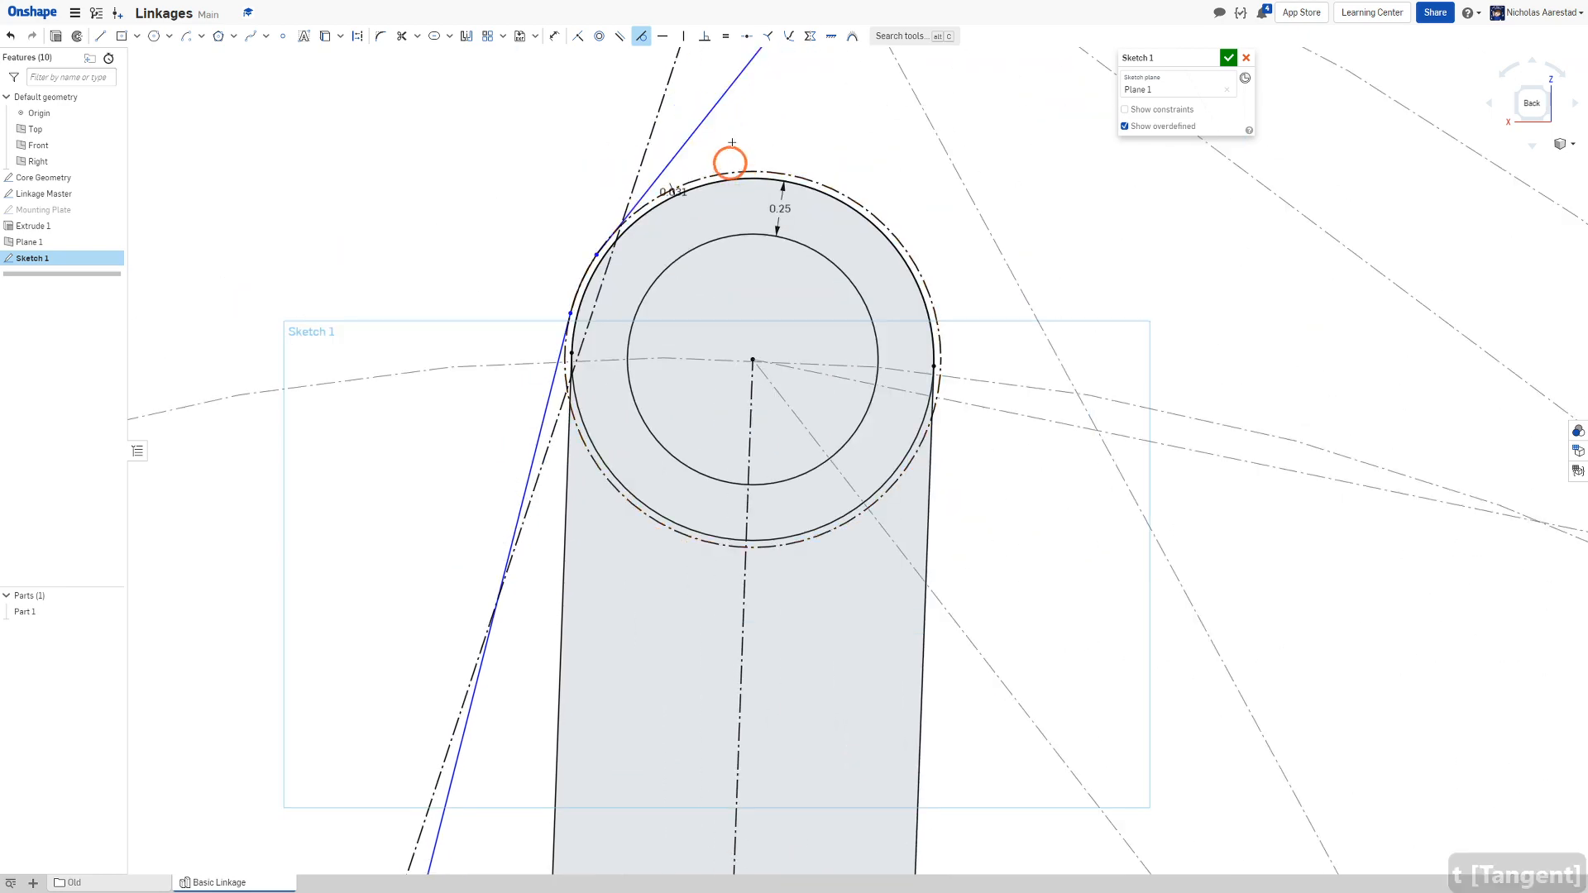
Make the long line tangent to the plate's outer circle and the short line tangent to the topmost outer circle
scroll(732, 198, down, 5)
scroll(649, 268, up, 5)
click(643, 231)
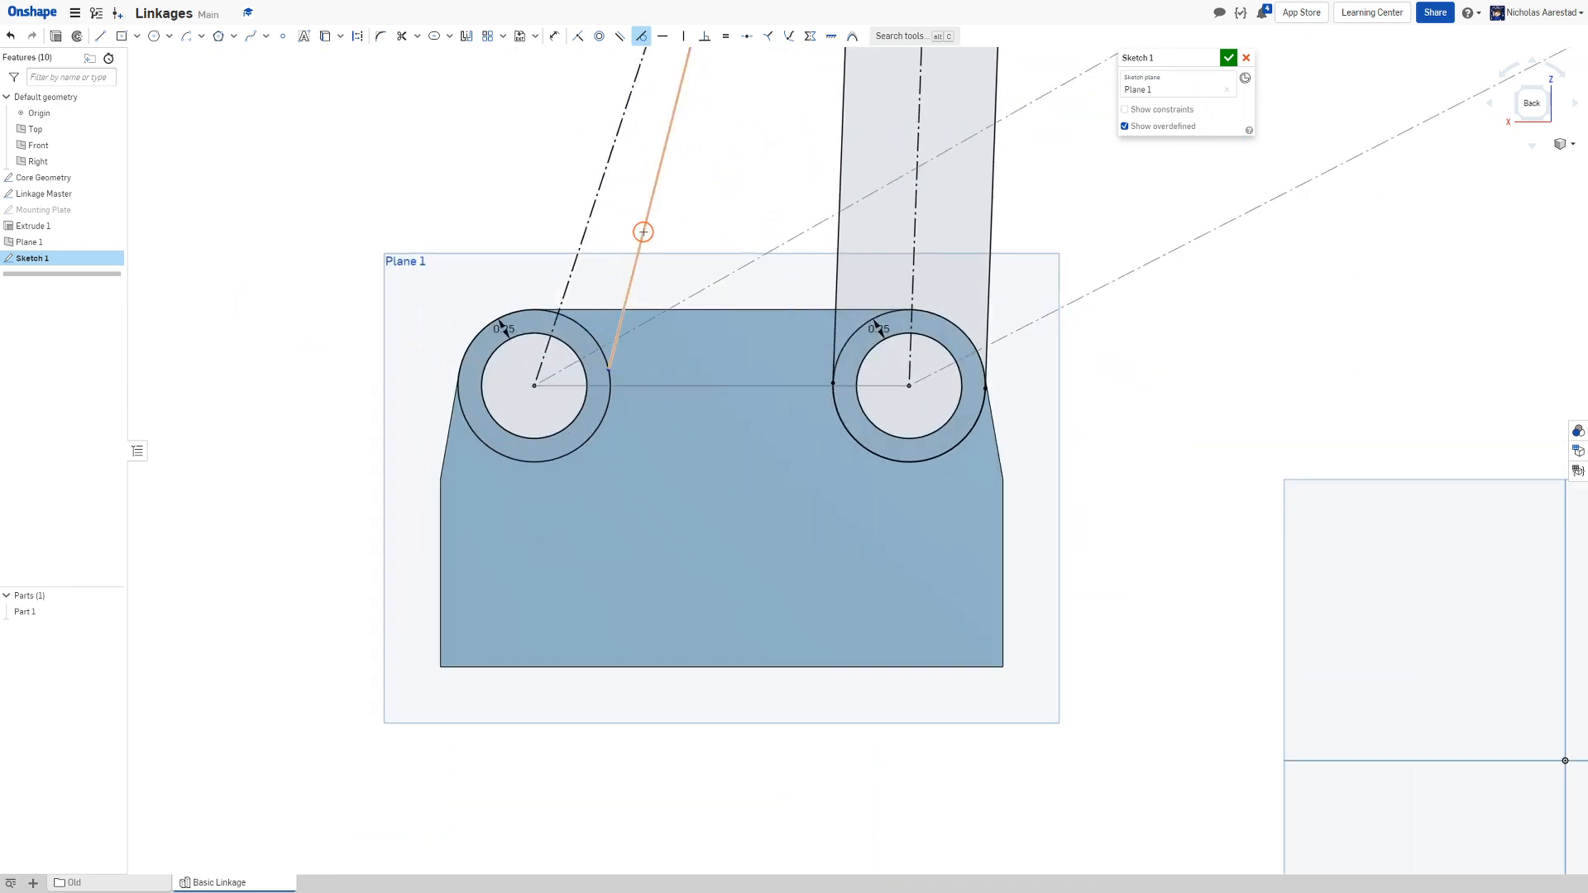
click(604, 318)
scroll(602, 504, down, 3)
scroll(602, 504, down, 5)
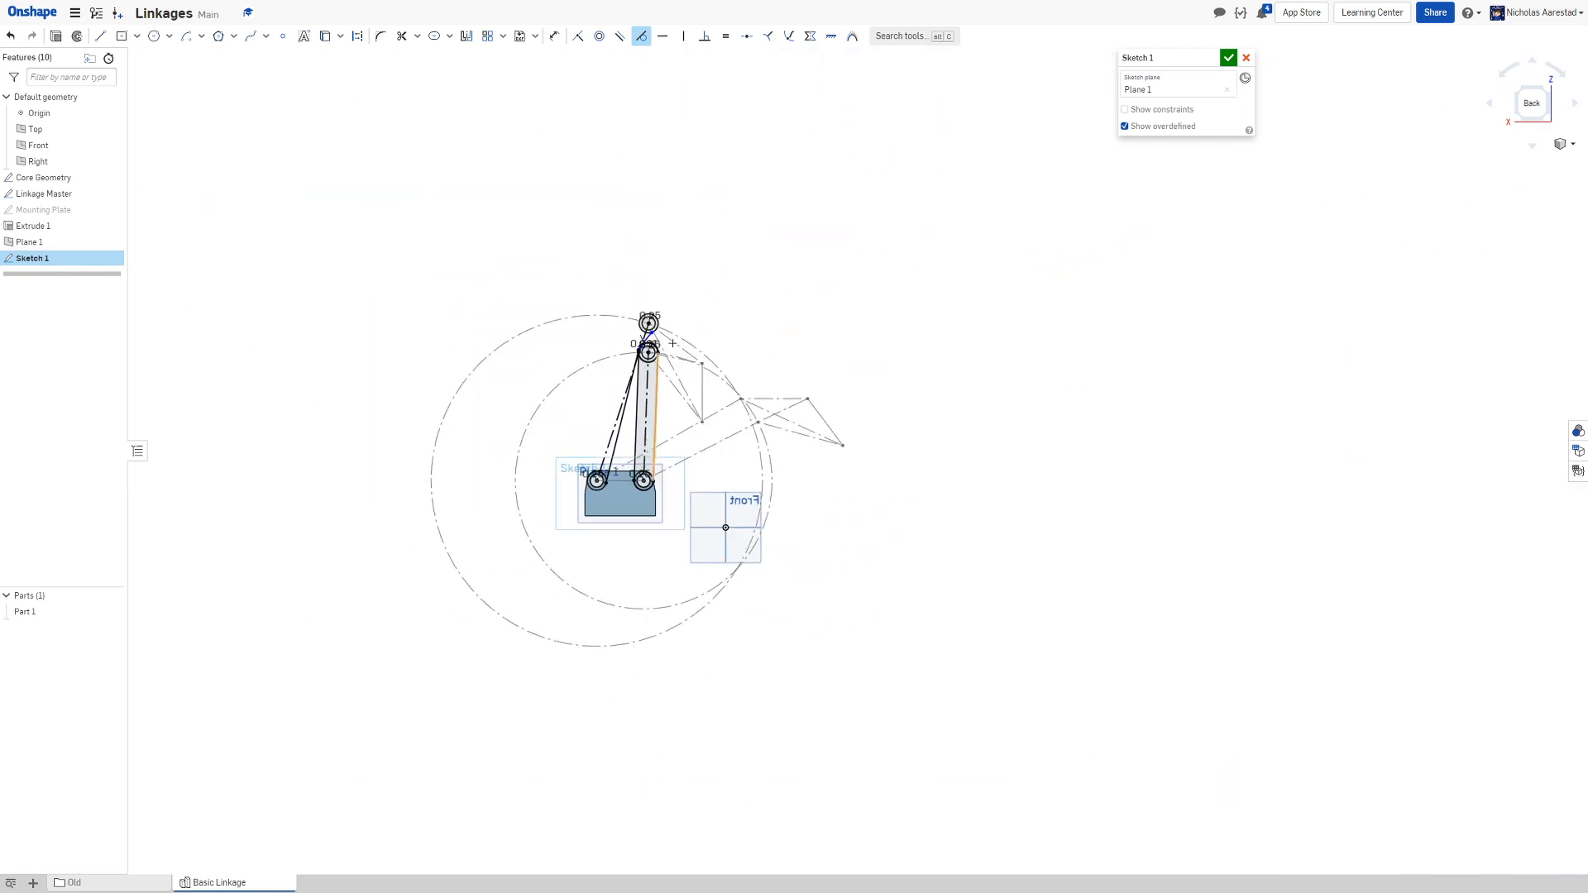
scroll(571, 368, up, 10)
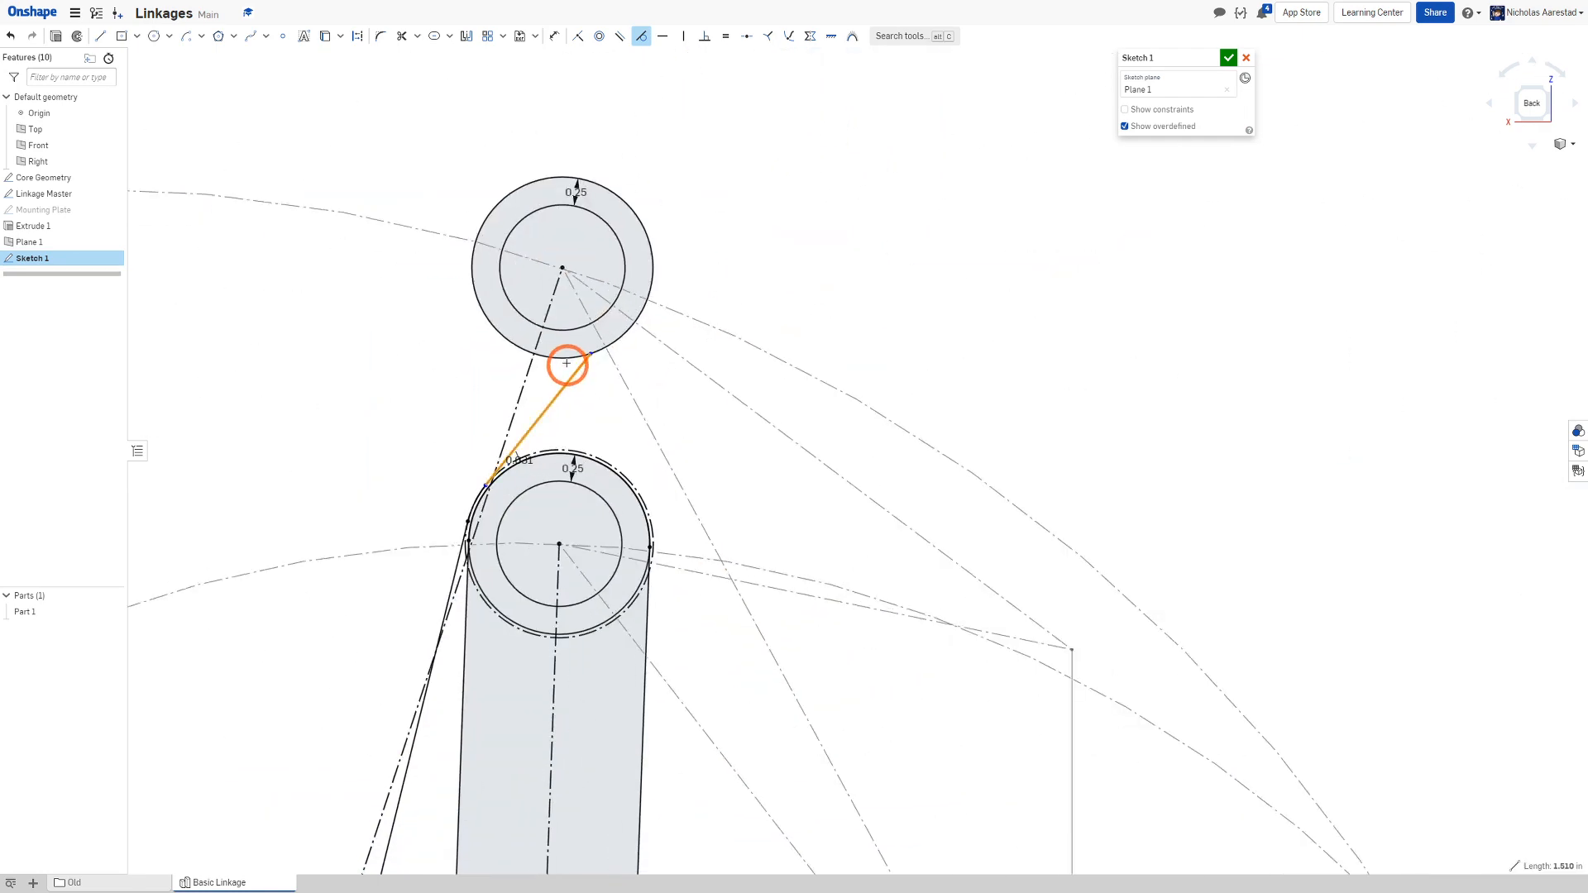
click(564, 358)
scroll(571, 351, down, 5)
scroll(480, 286, up, 3)
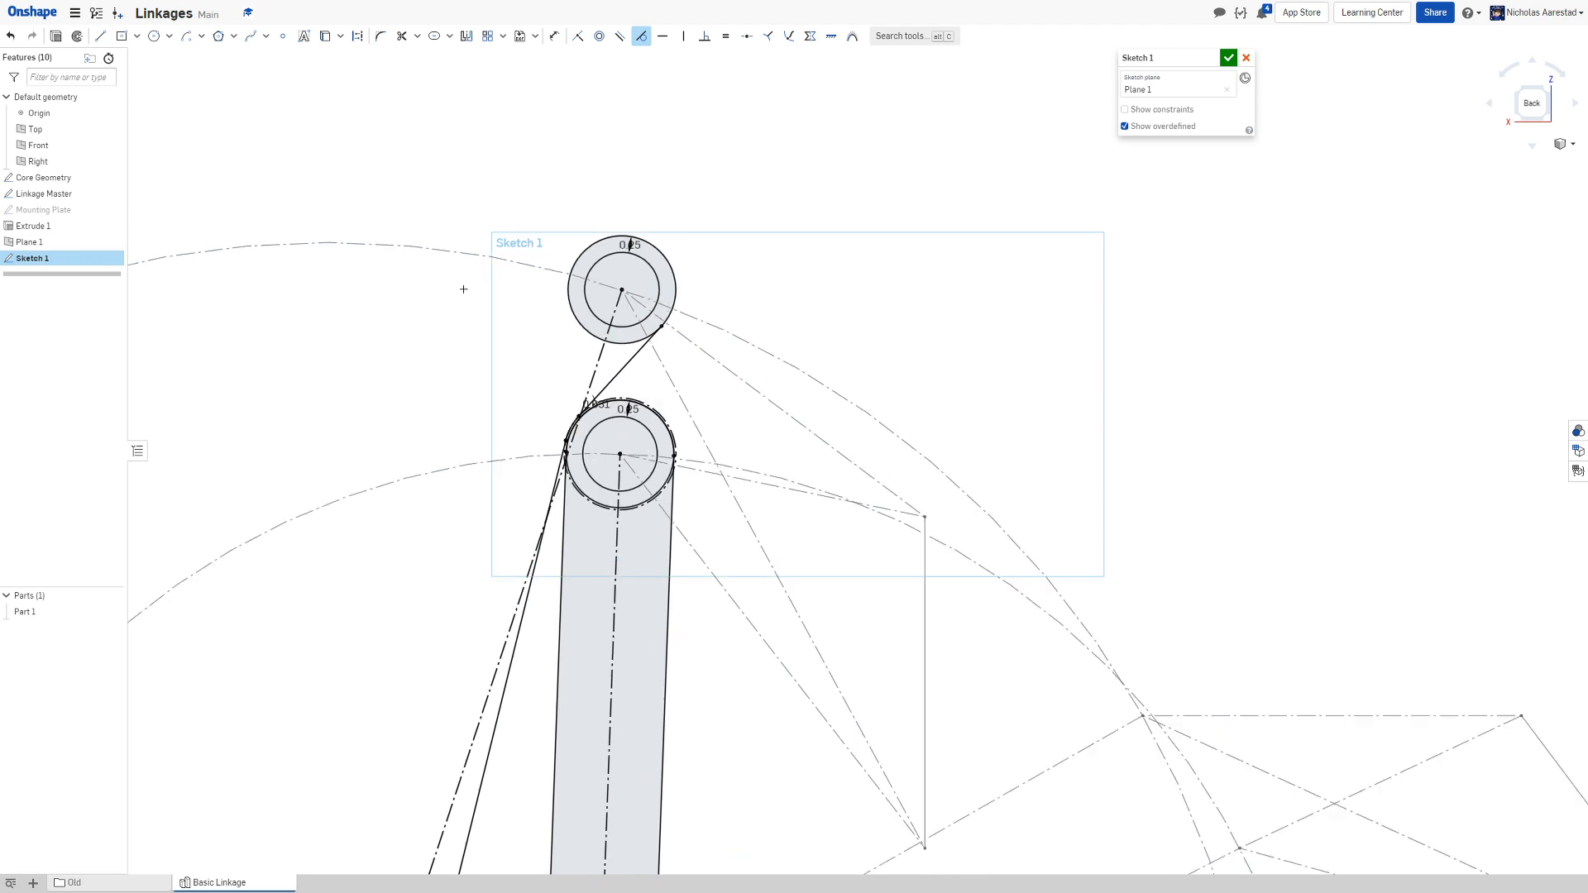
scroll(507, 206, down, 5)
scroll(513, 198, up, 6)
scroll(513, 199, down, 2)
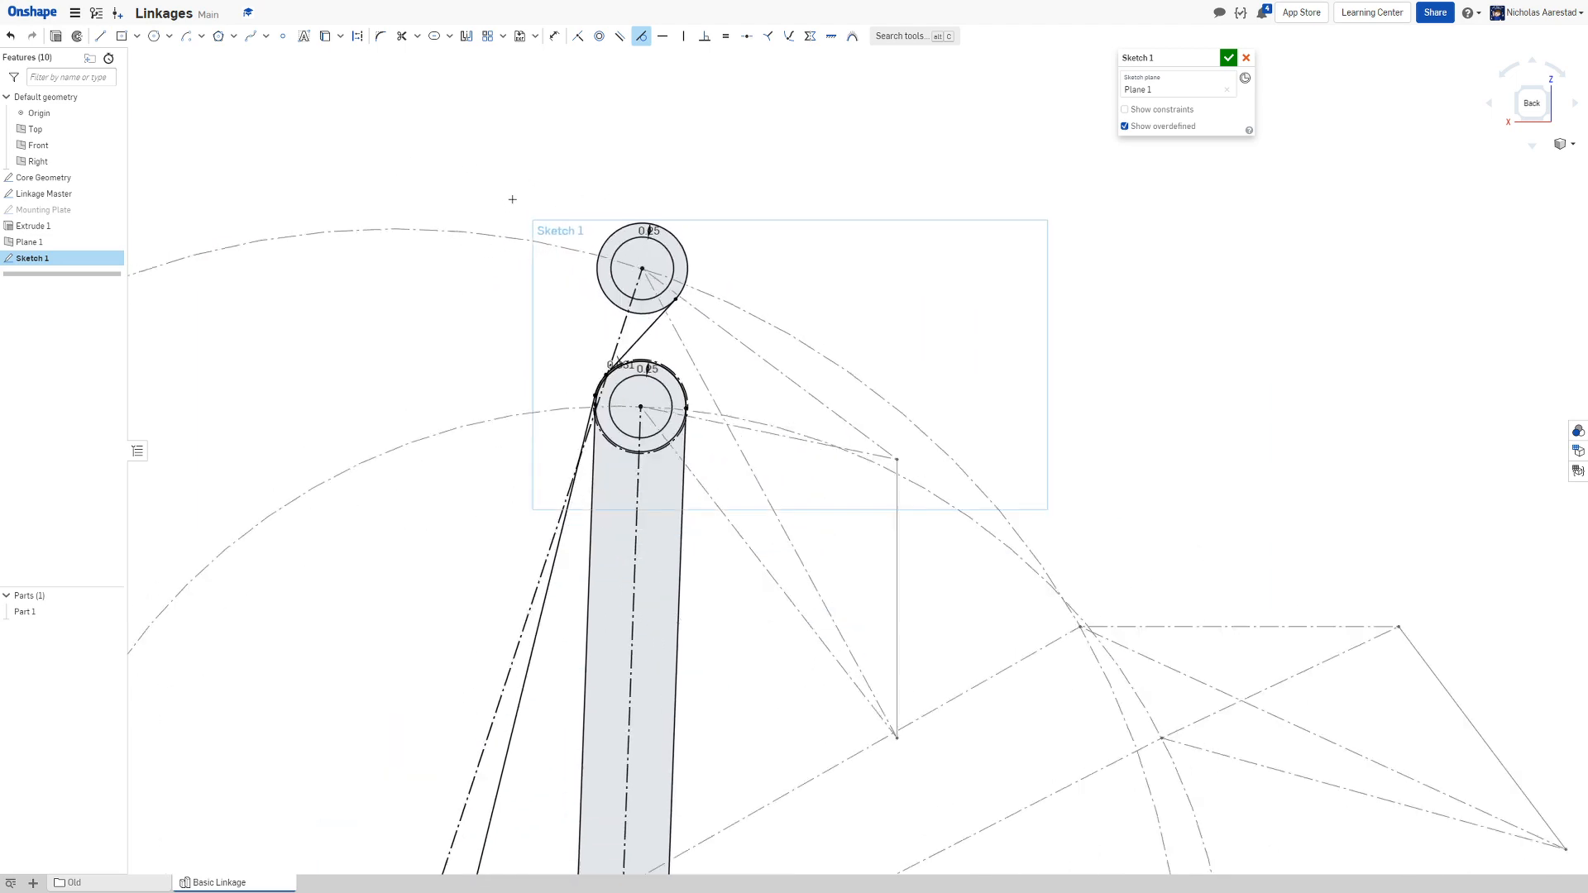
scroll(559, 173, down, 5)
scroll(567, 215, up, 6)
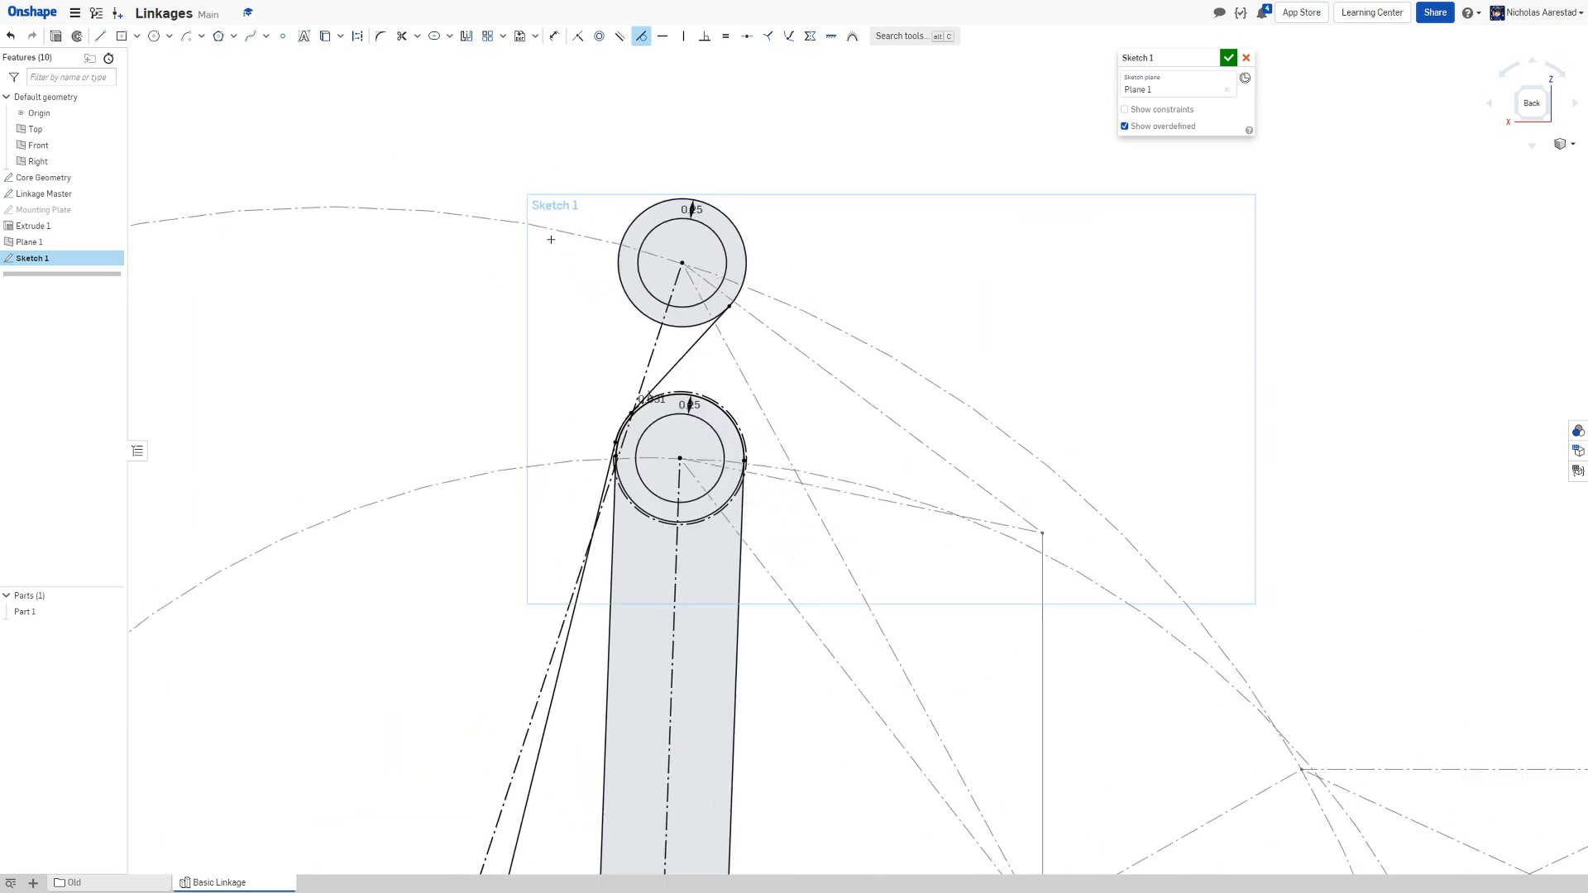
scroll(570, 240, down, 1)
scroll(578, 279, up, 2)
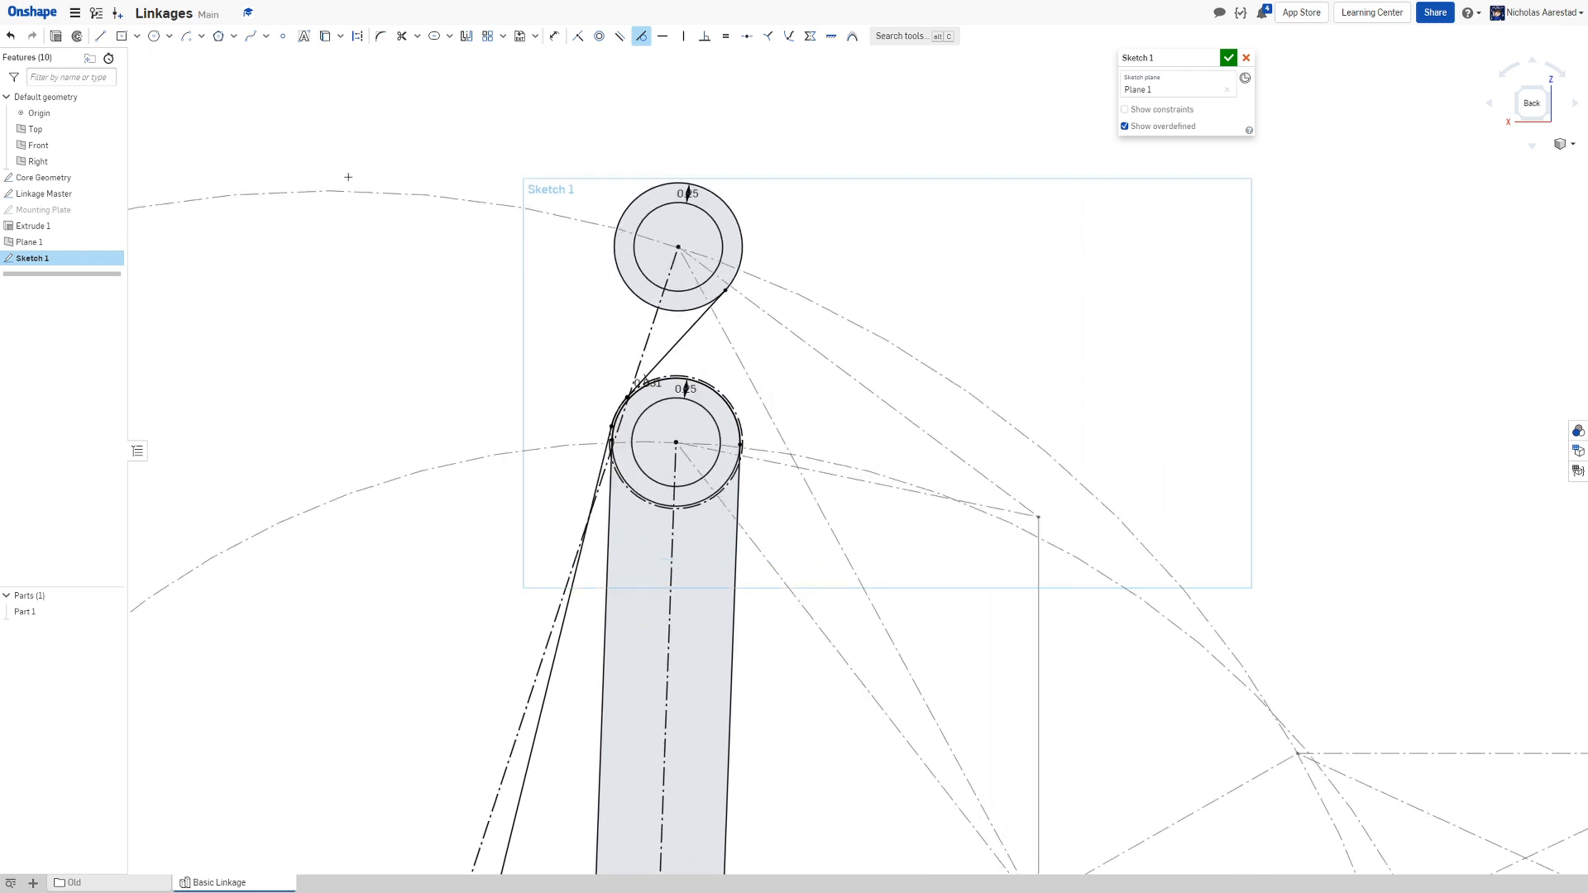
Try to offset the construction circle around the slot's upper hole outward as construction geometry
key(o)
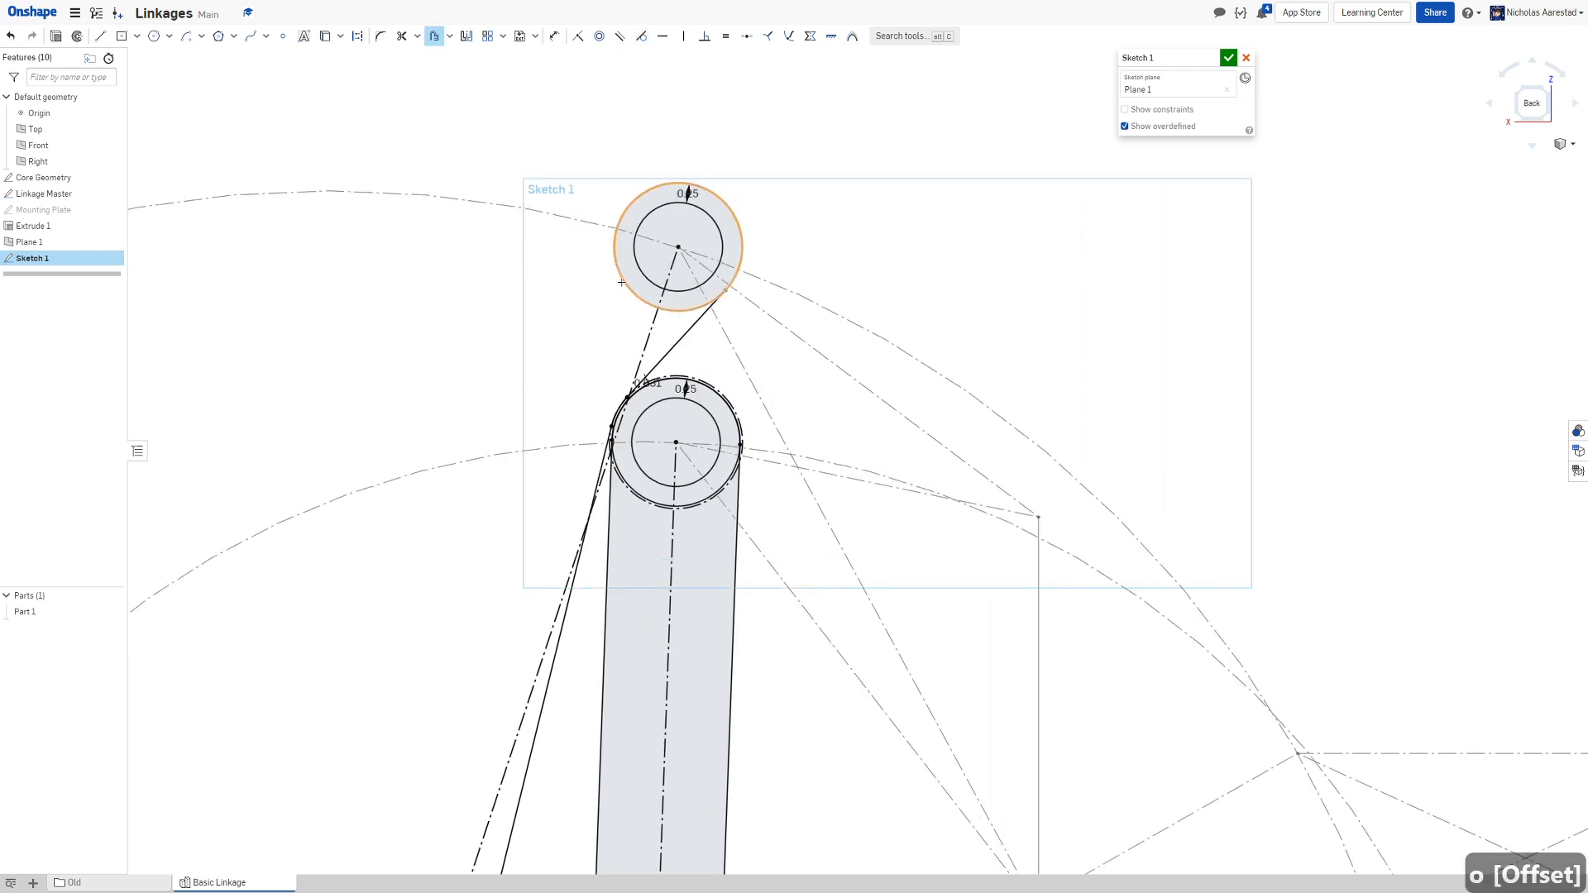
click(675, 377)
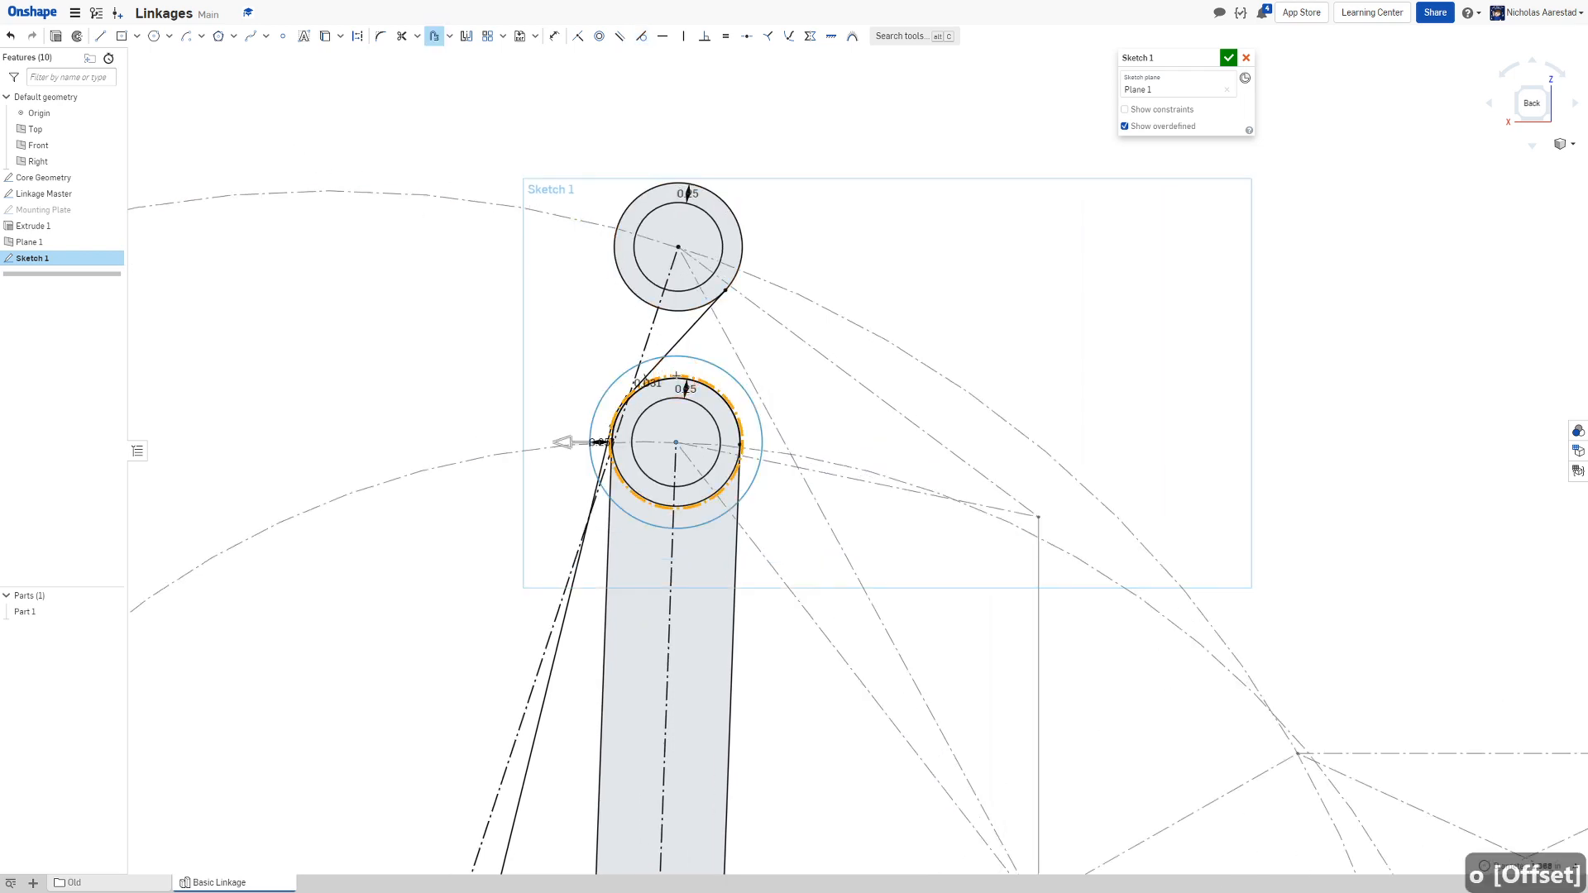
key(q)
key(Return)
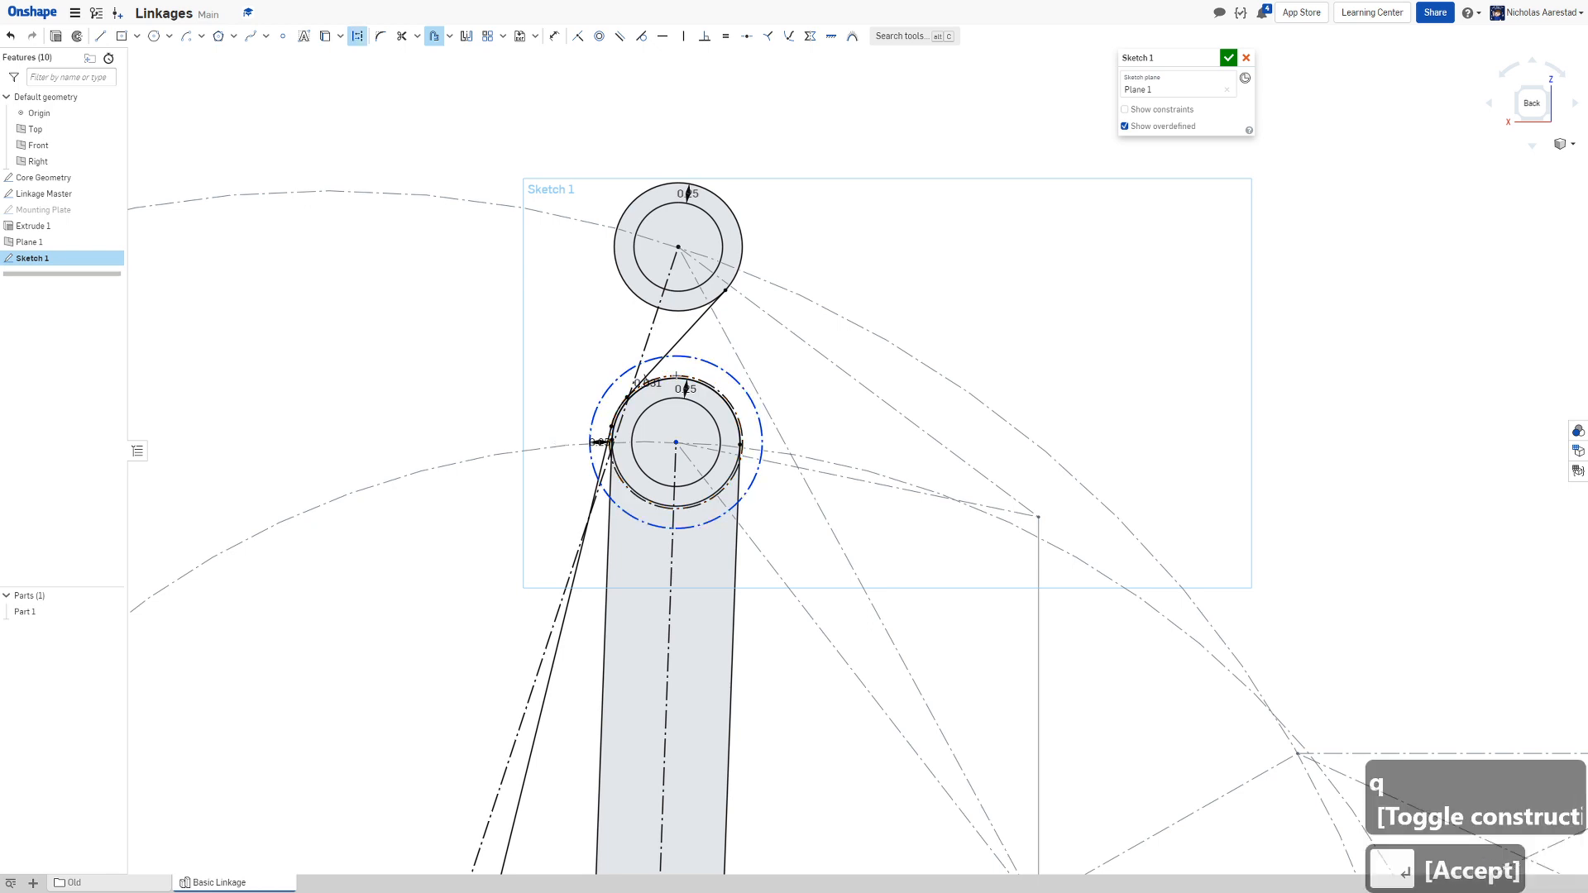
key(ctrl+z)
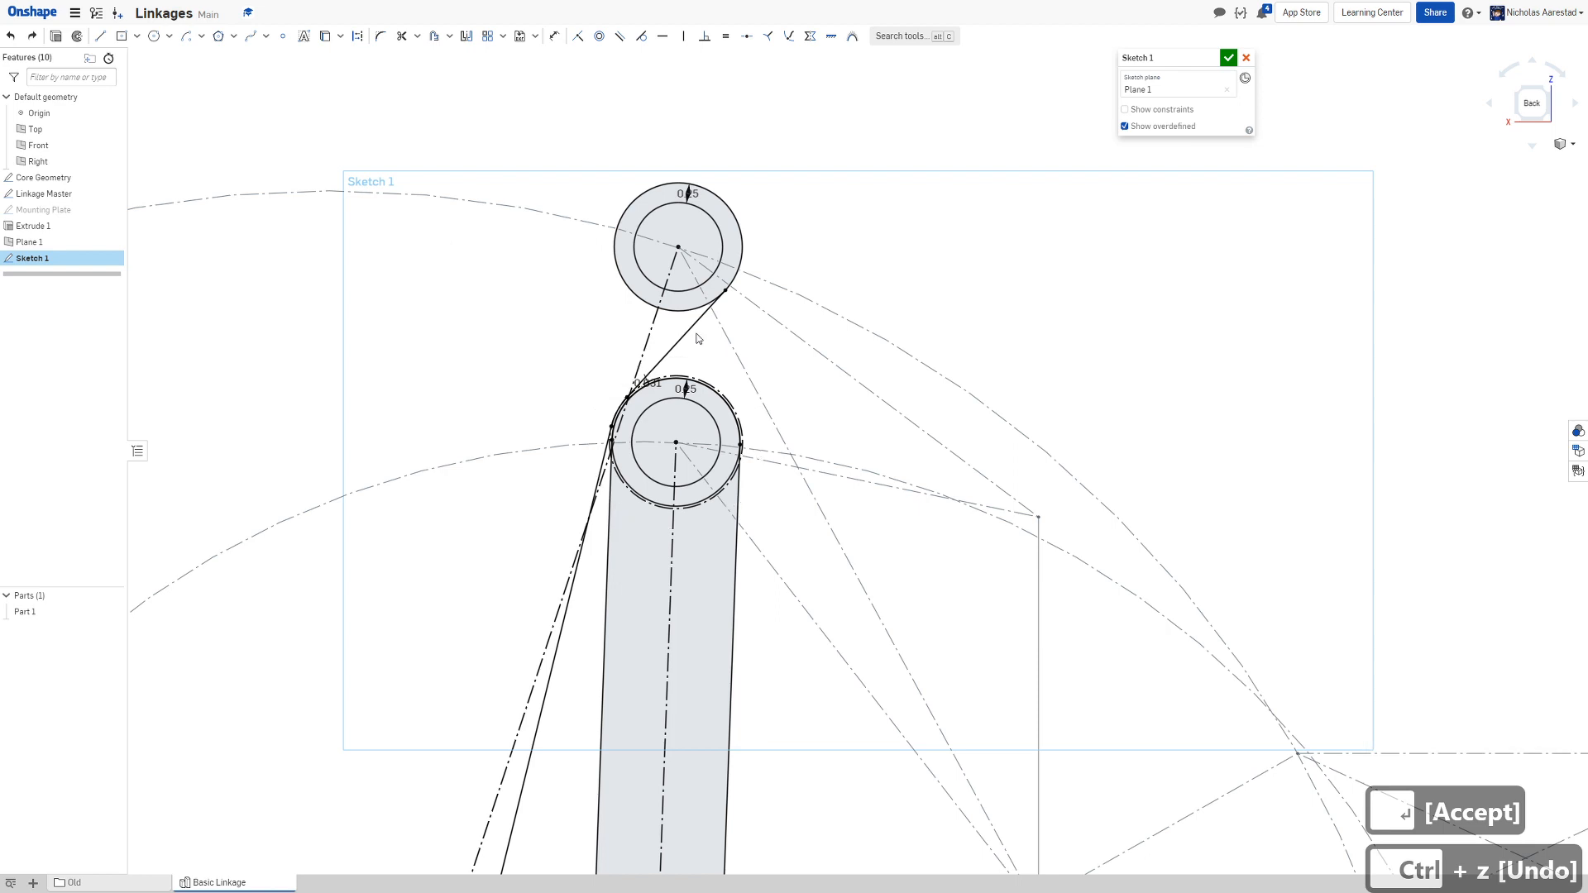
Draw a larger centre-point arc of about 2.4 in radius around the slot's upper hole centre, on the longer arm's outer side
click(189, 38)
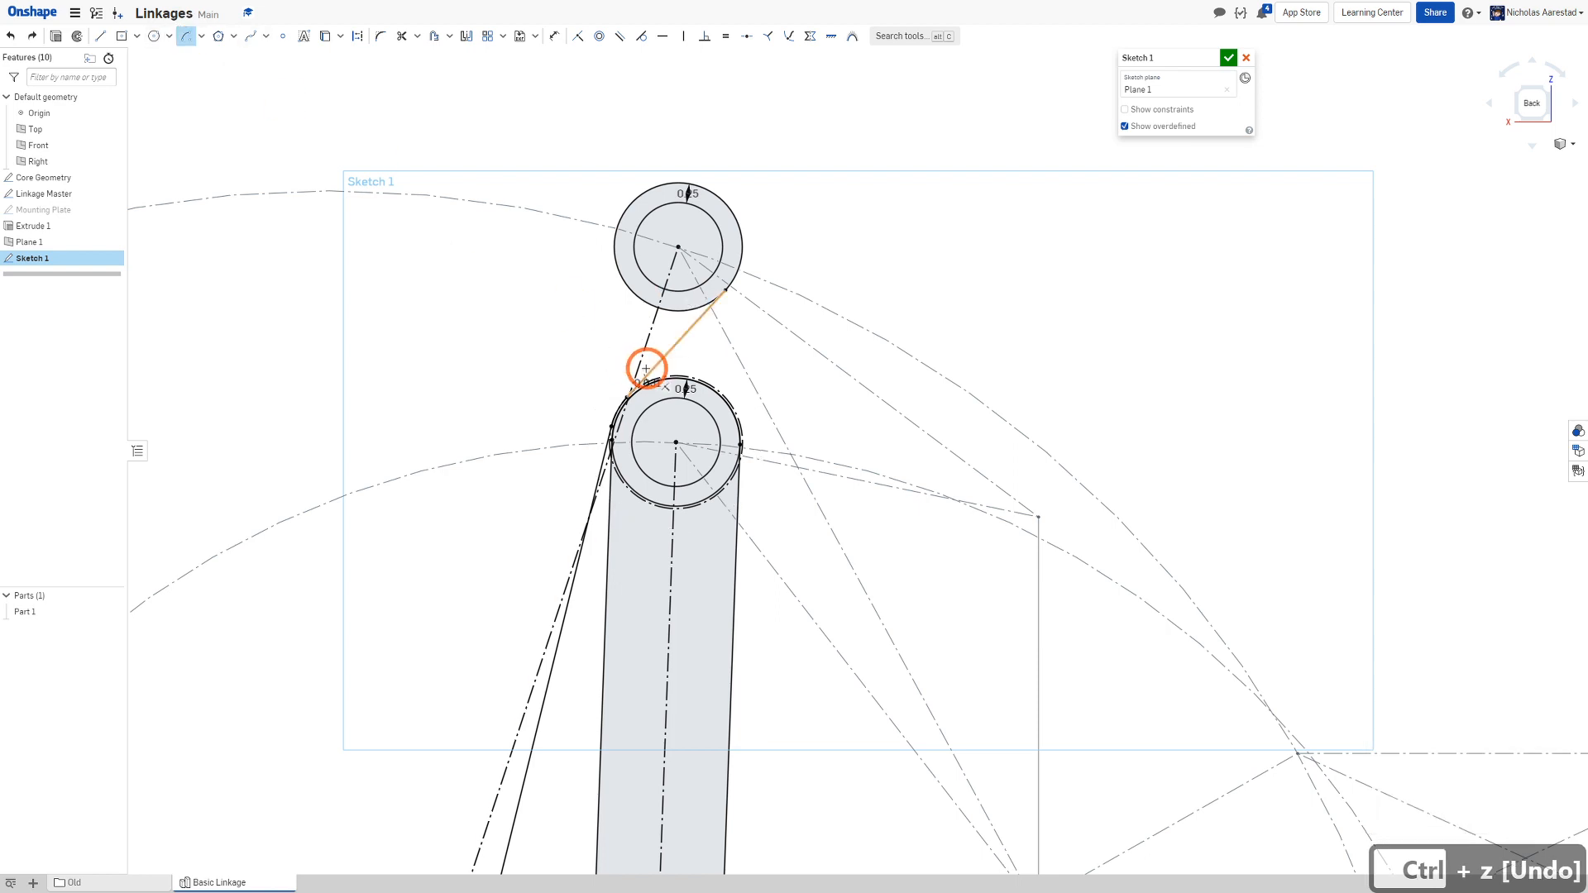
click(677, 445)
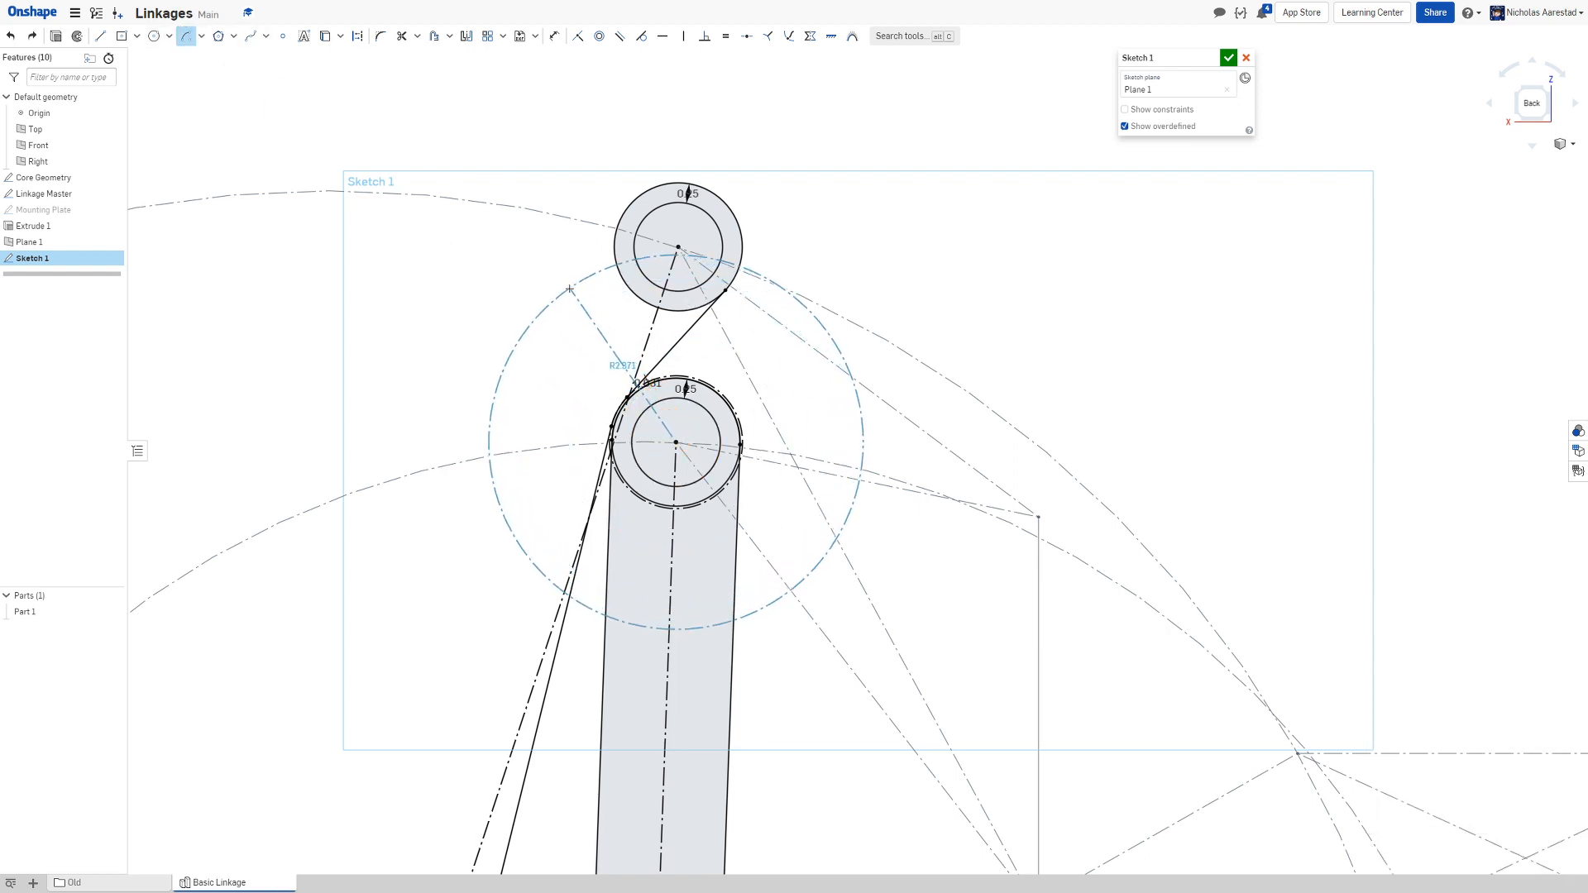
click(563, 291)
click(501, 368)
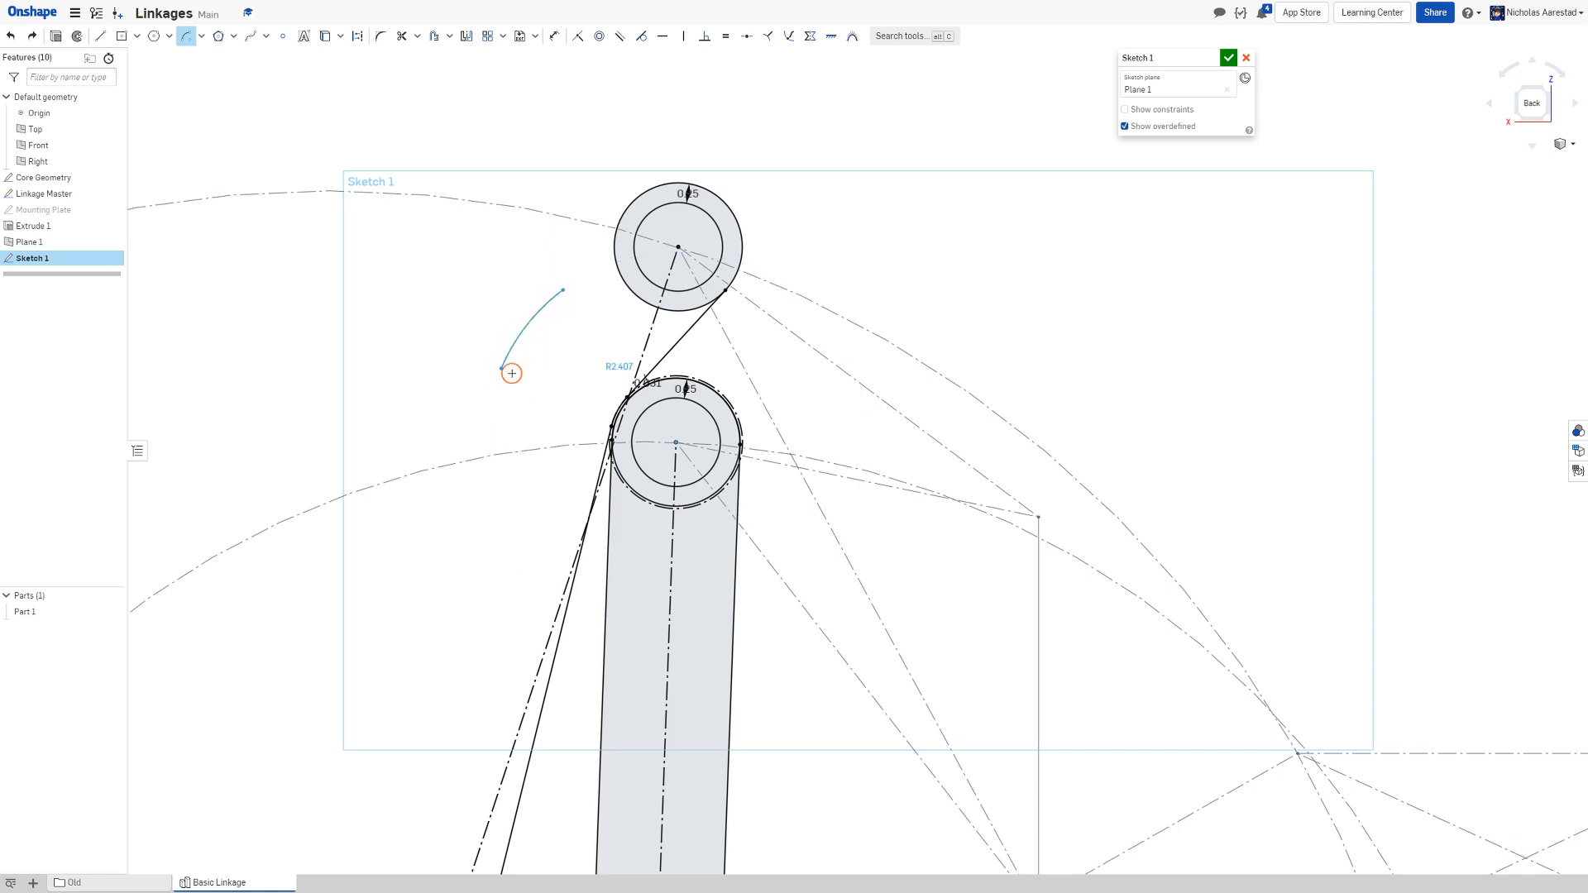
Dimension the spacing between the new outer arc and the inner clearance arc as 1.625 in
key(d)
click(540, 317)
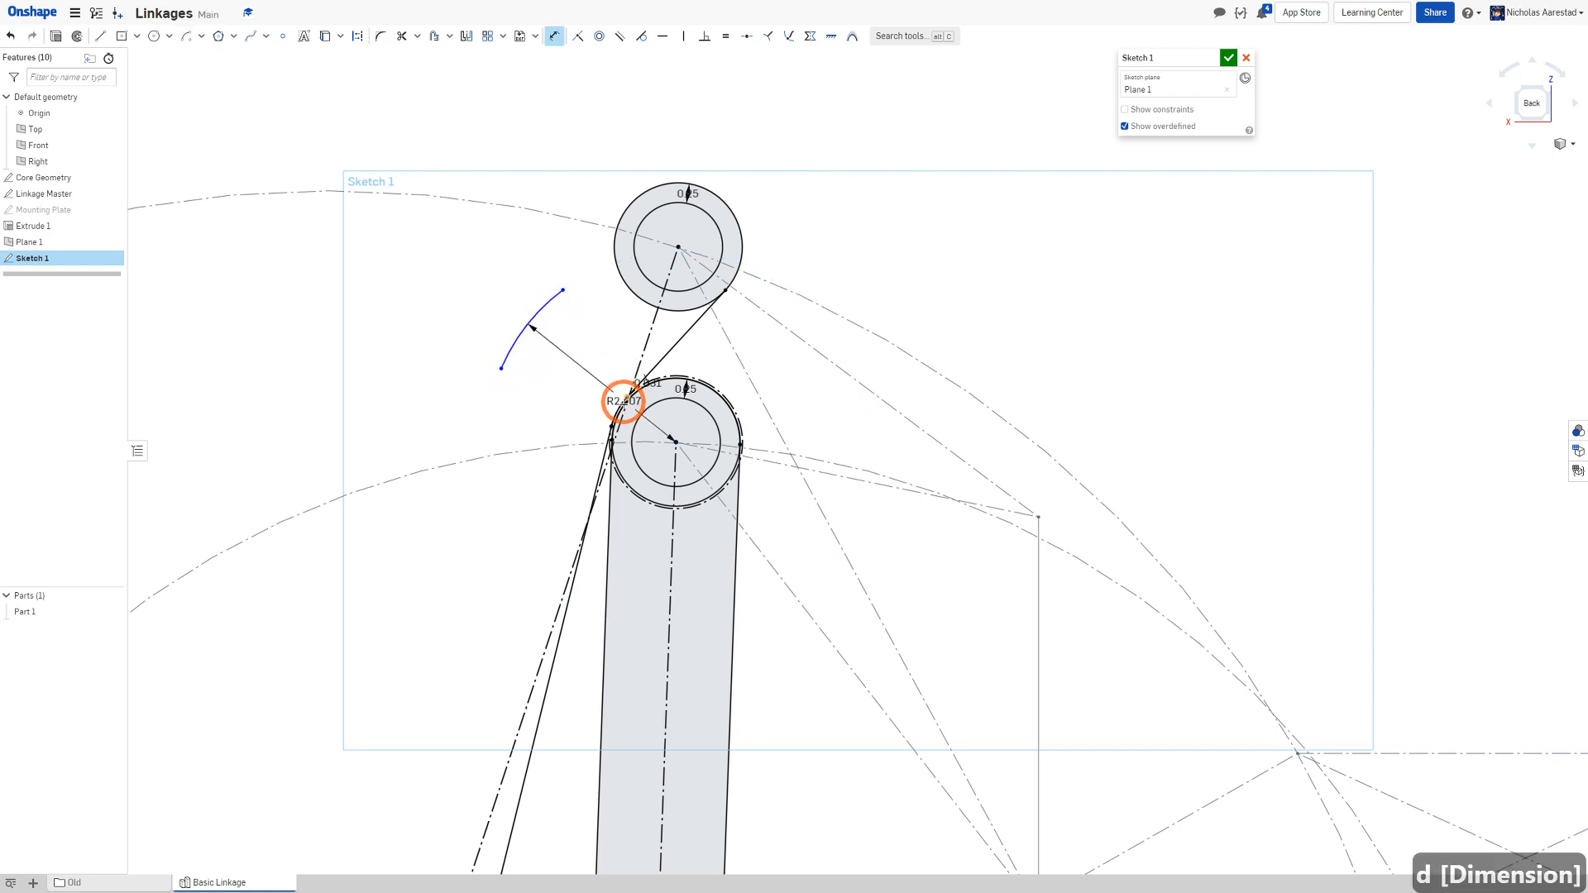
scroll(620, 402, up, 5)
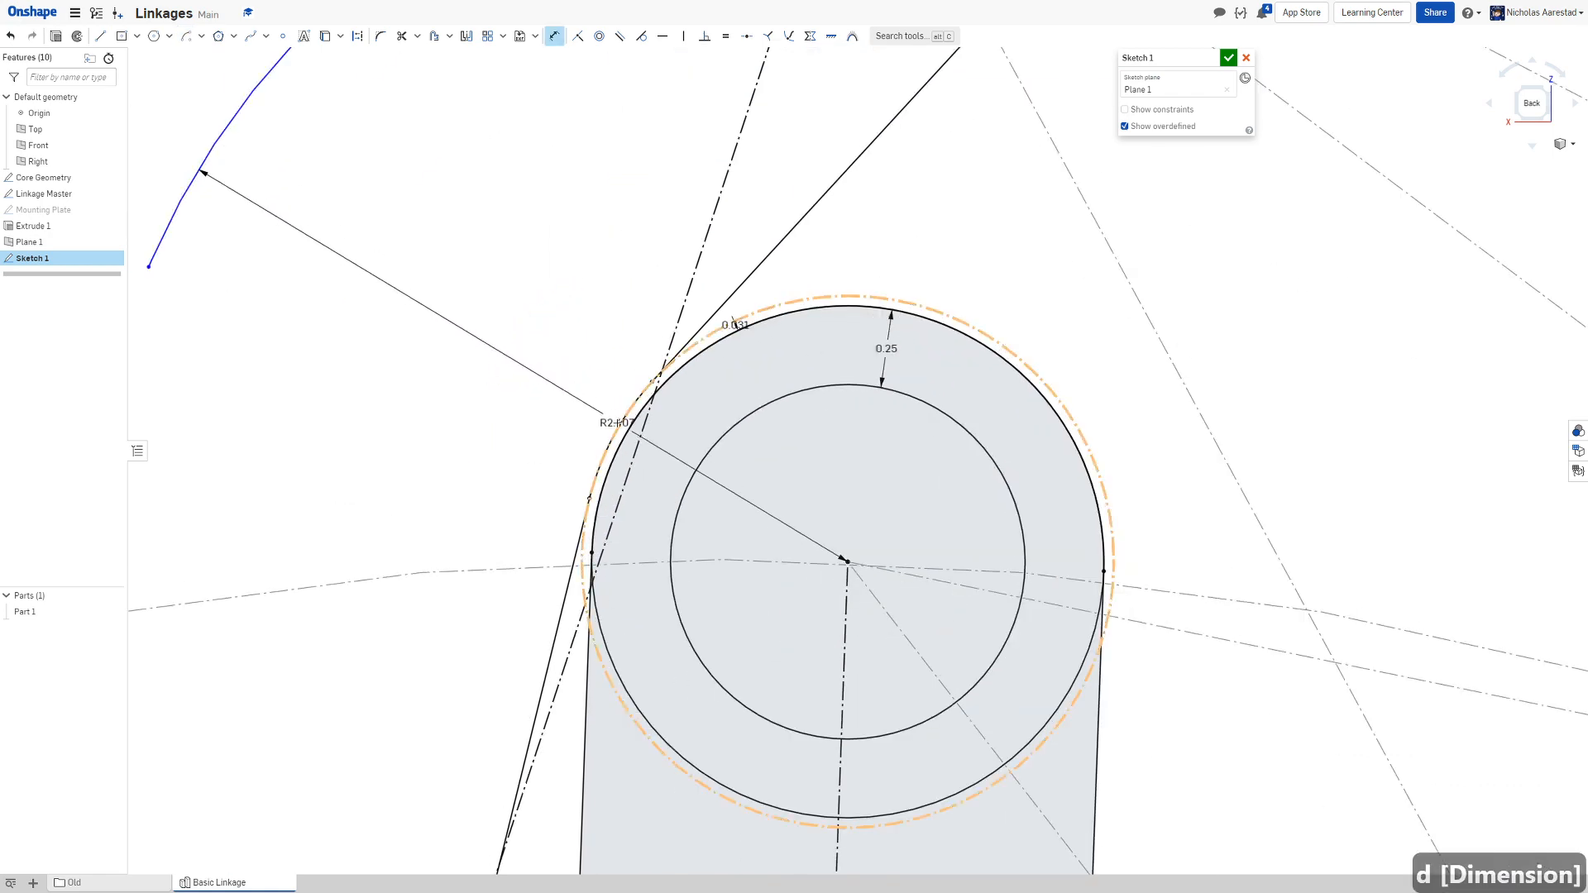
click(620, 423)
click(535, 416)
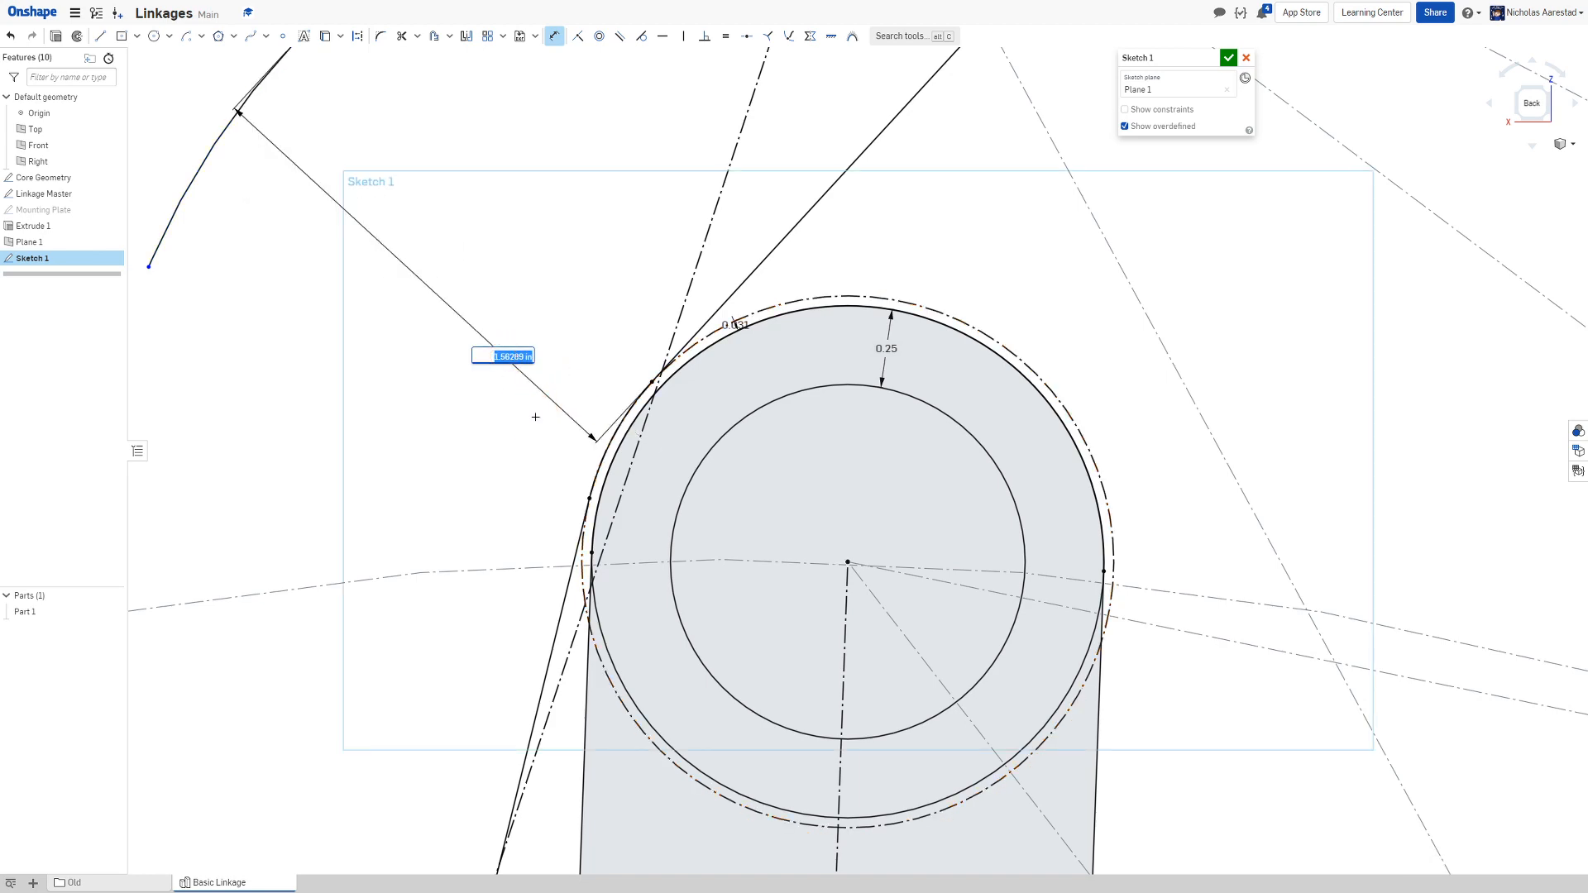
scroll(535, 417, down, 5)
scroll(601, 494, up, 3)
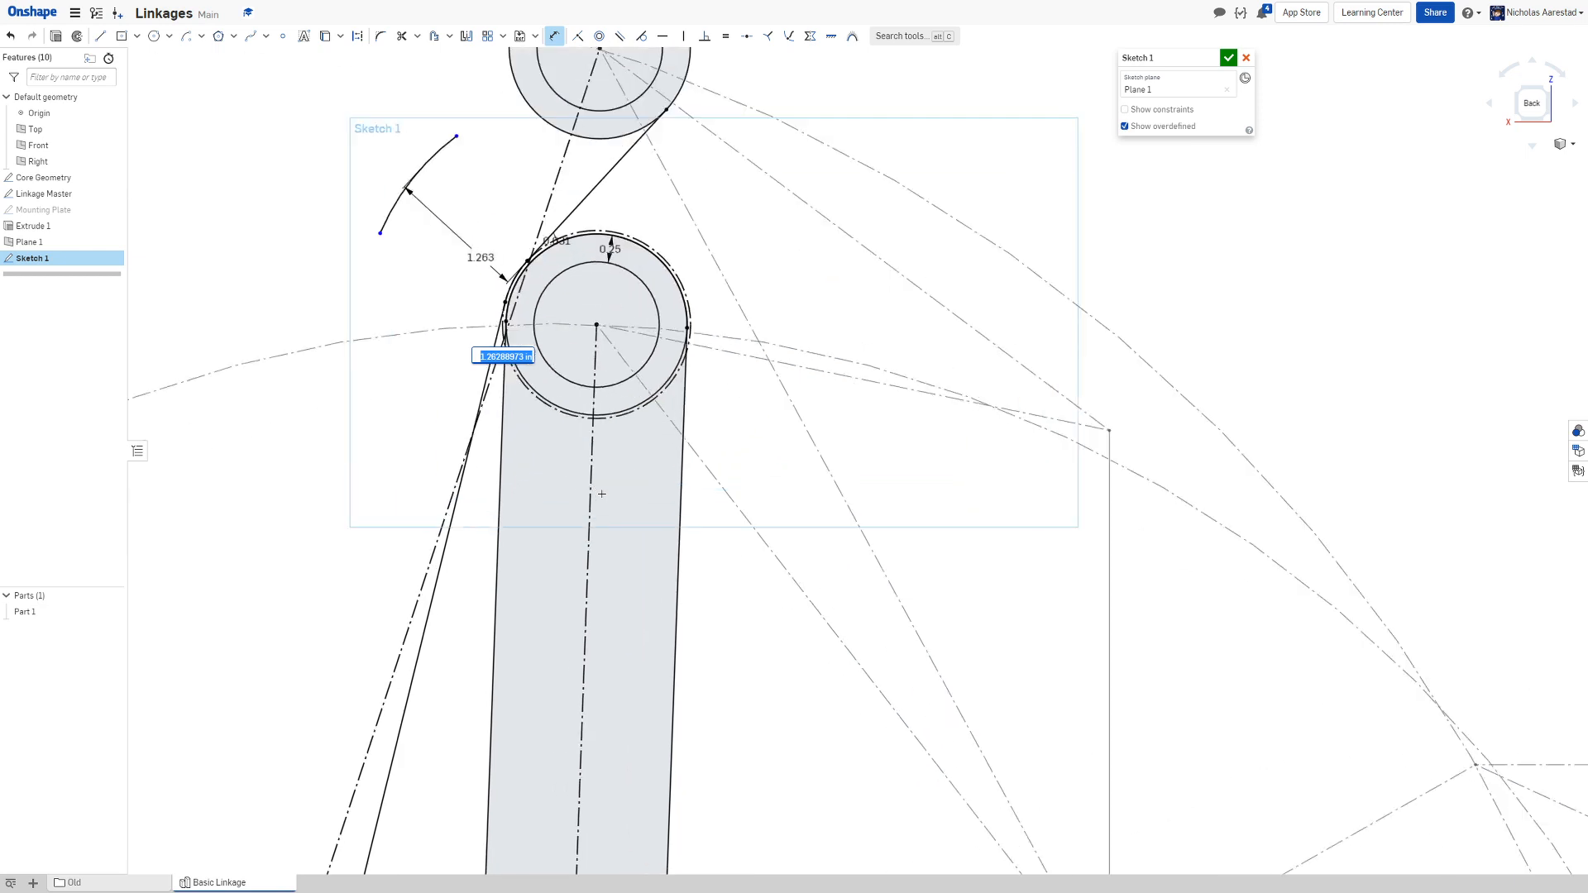
scroll(601, 494, down, 1)
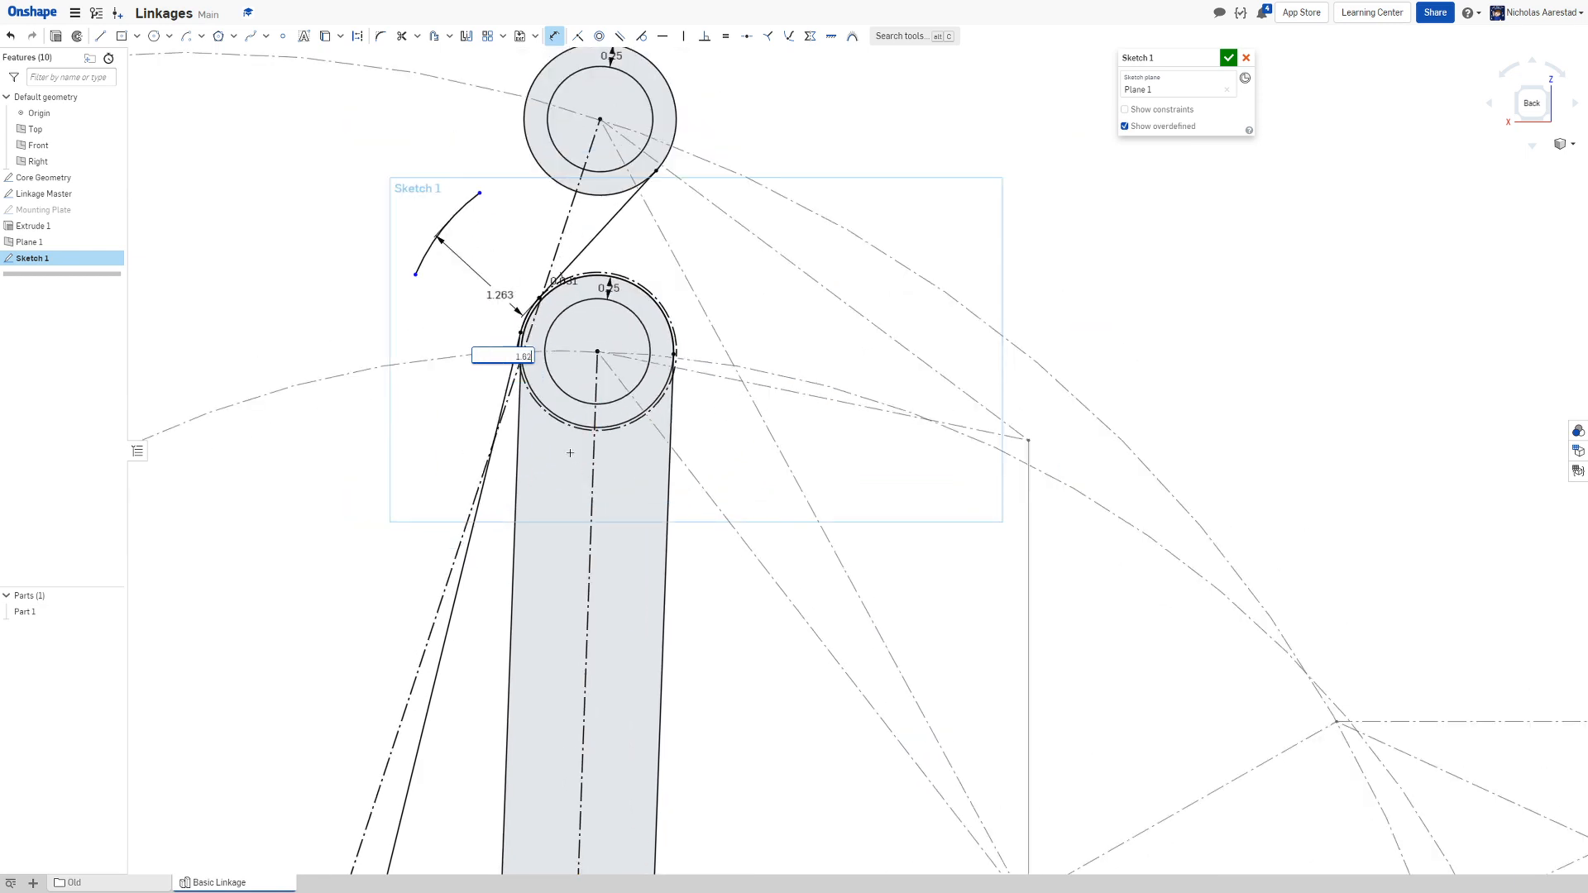
text(5)
key(Return)
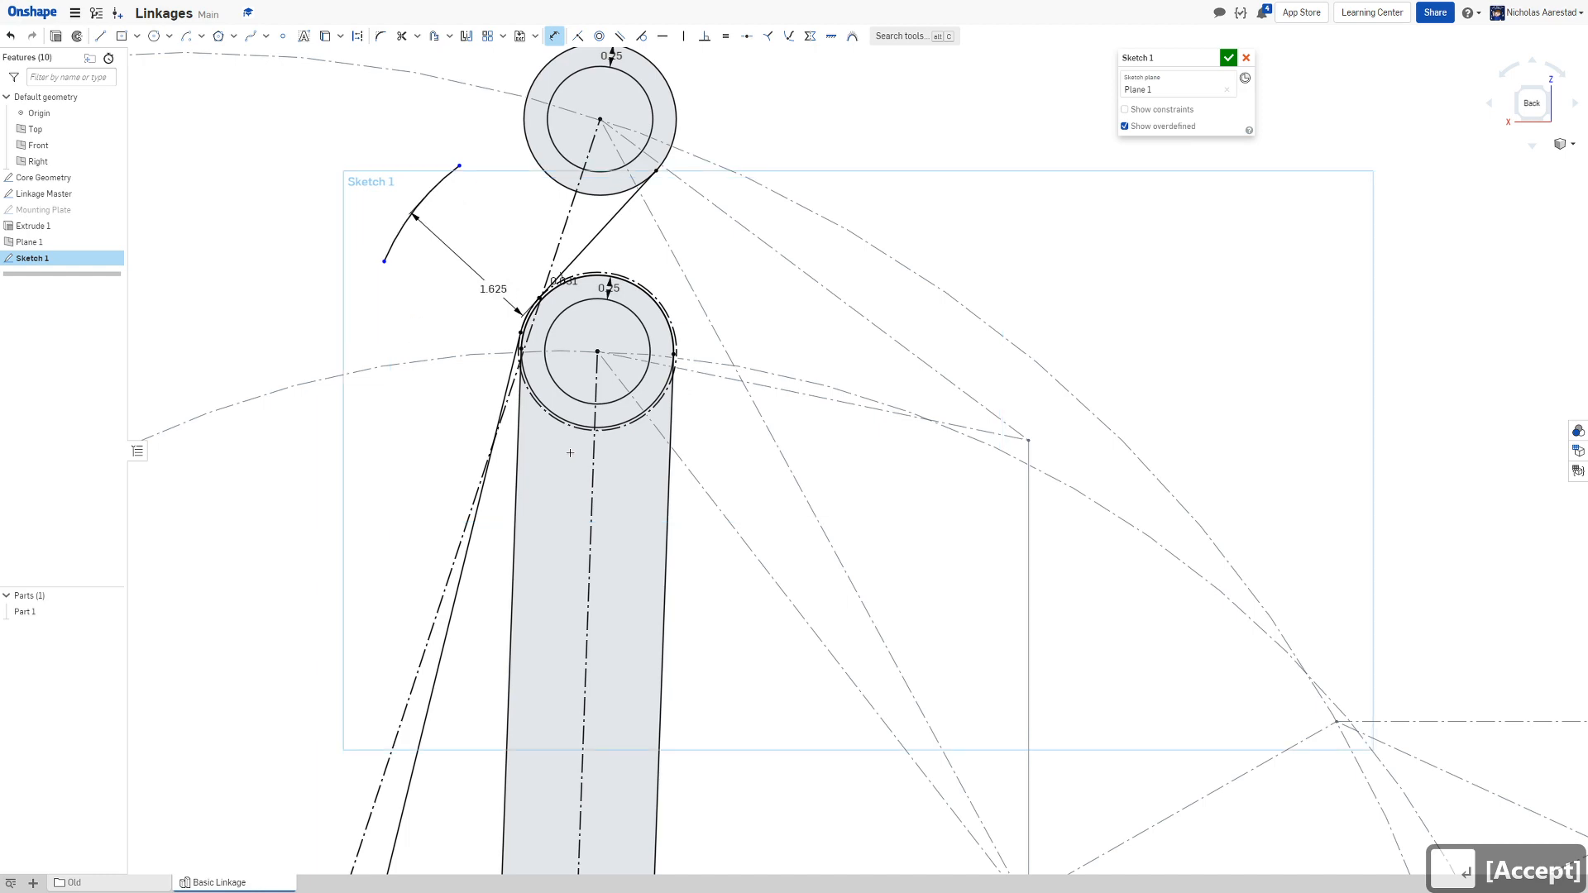
key(Escape)
Draw lines joining the outer arc's upper end to the topmost outer circle and its lower end to the plate's left outer circle
scroll(570, 454, down, 3)
scroll(524, 259, up, 5)
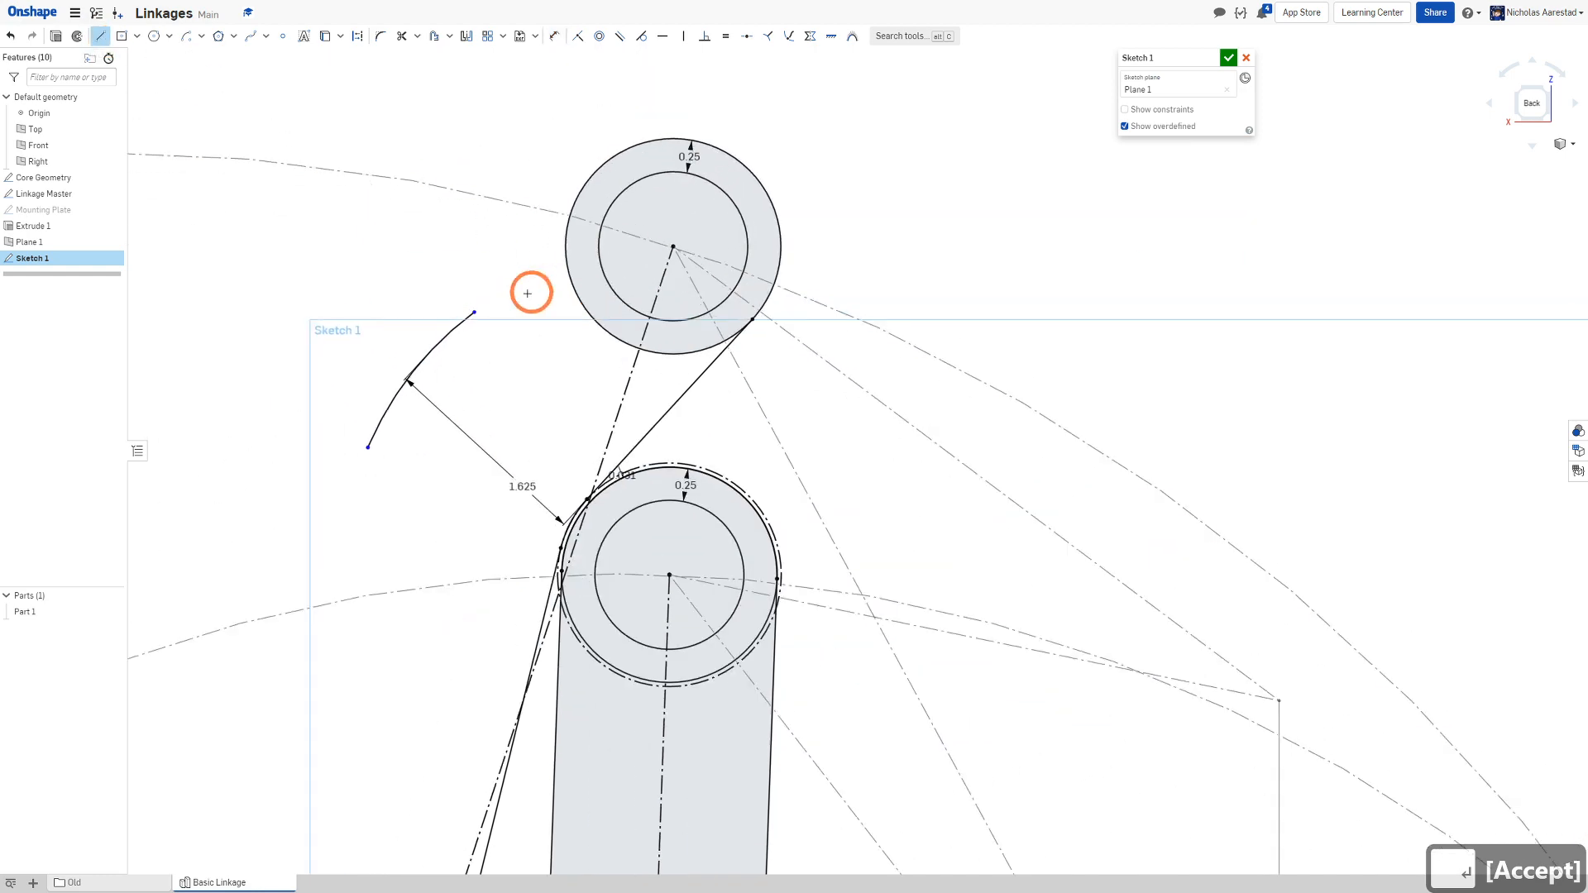
drag(474, 312, 586, 183)
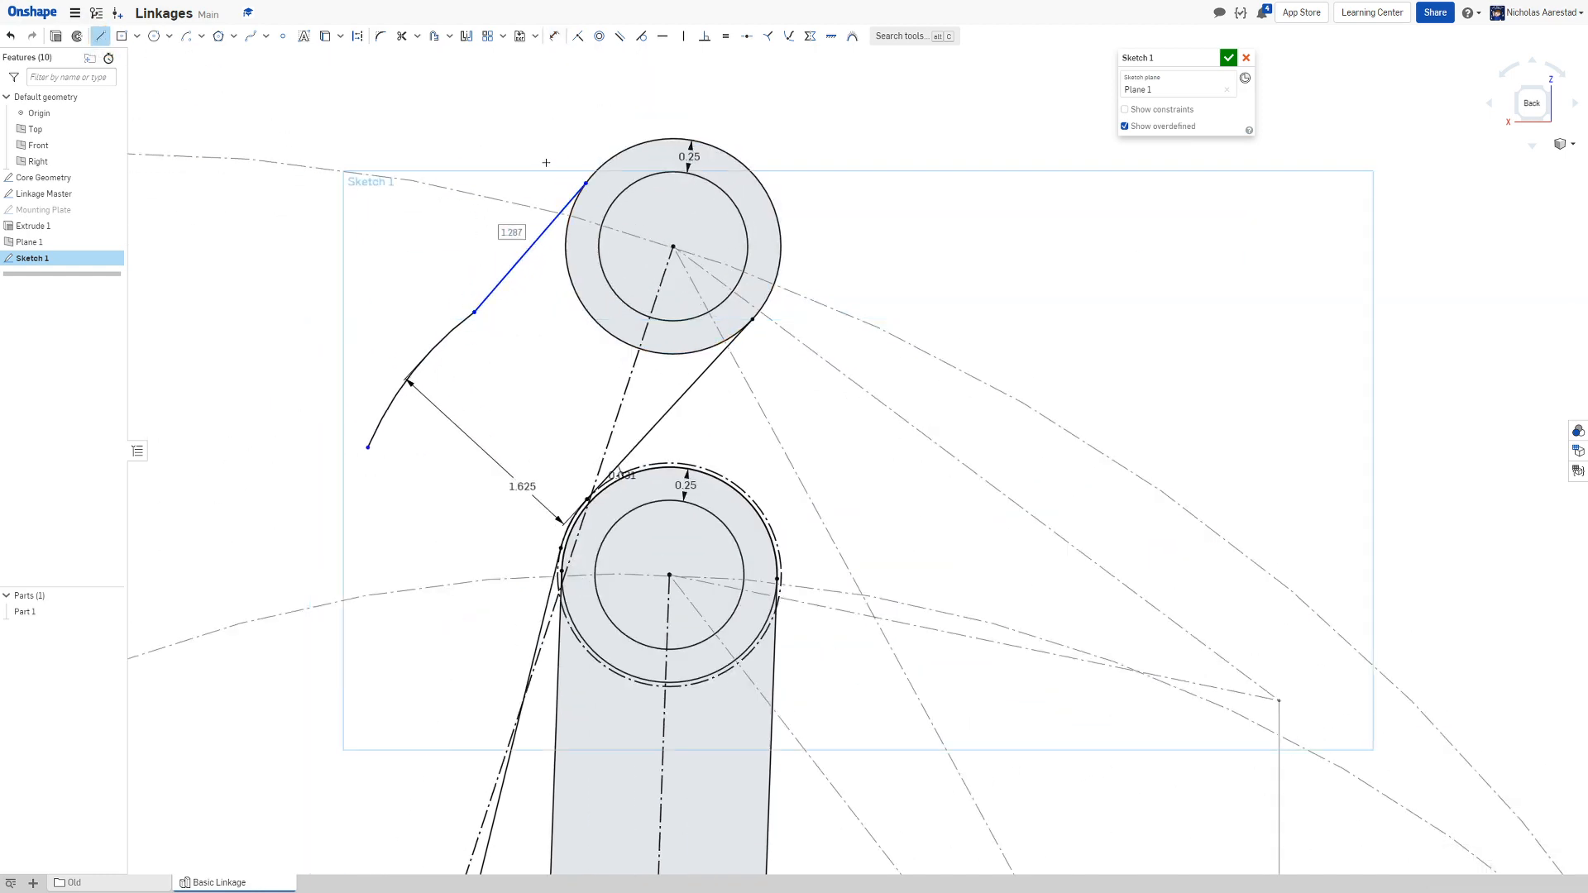
scroll(546, 162, down, 5)
scroll(552, 172, up, 3)
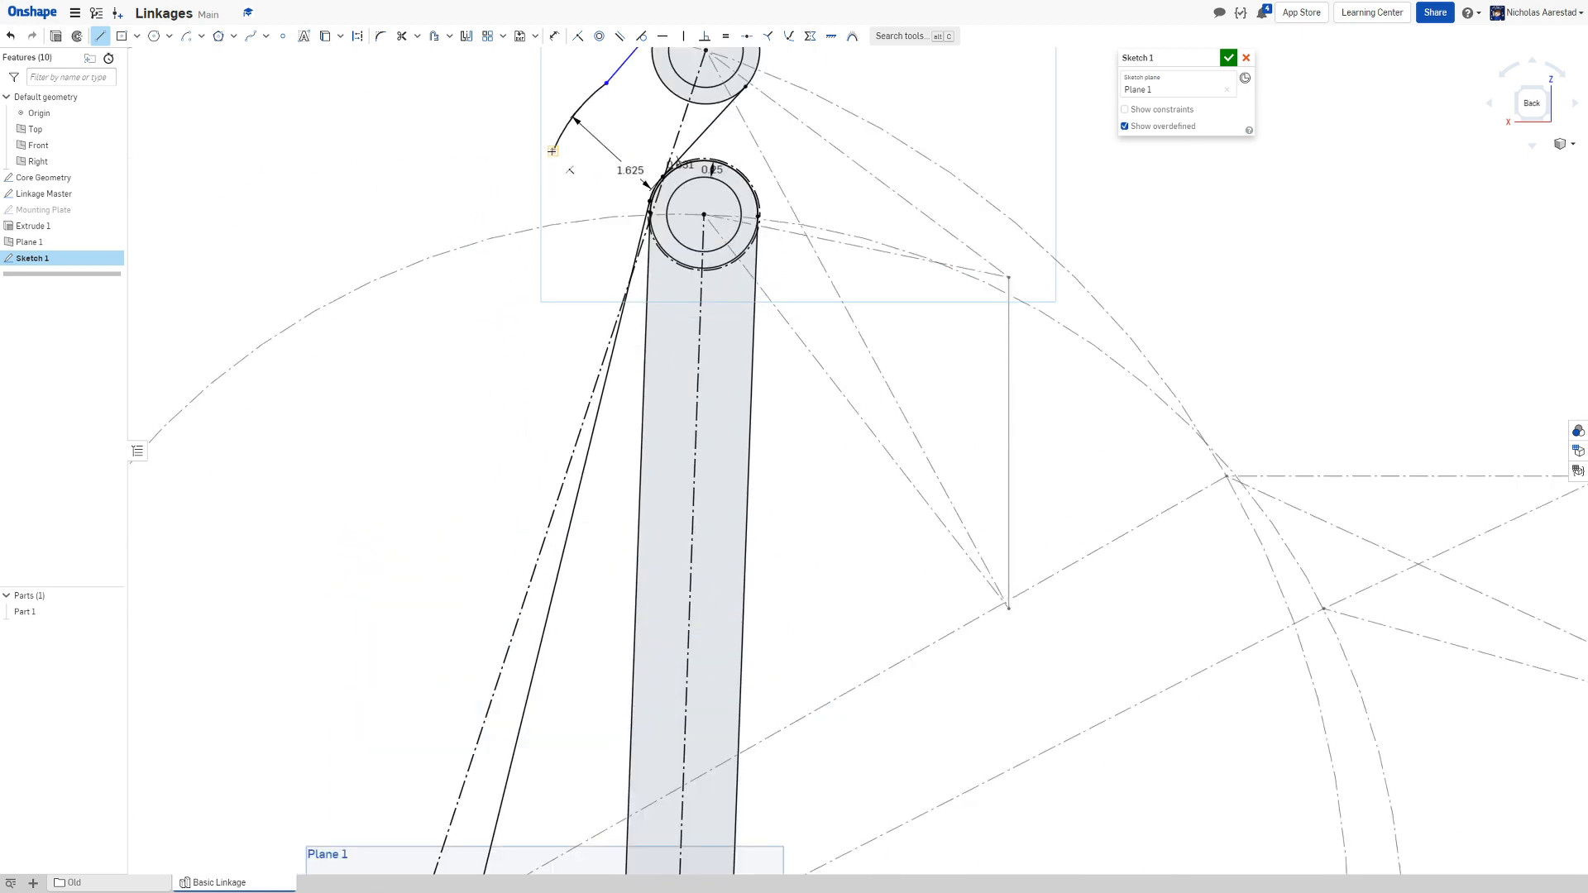
click(553, 151)
scroll(418, 400, down, 5)
scroll(394, 549, up, 4)
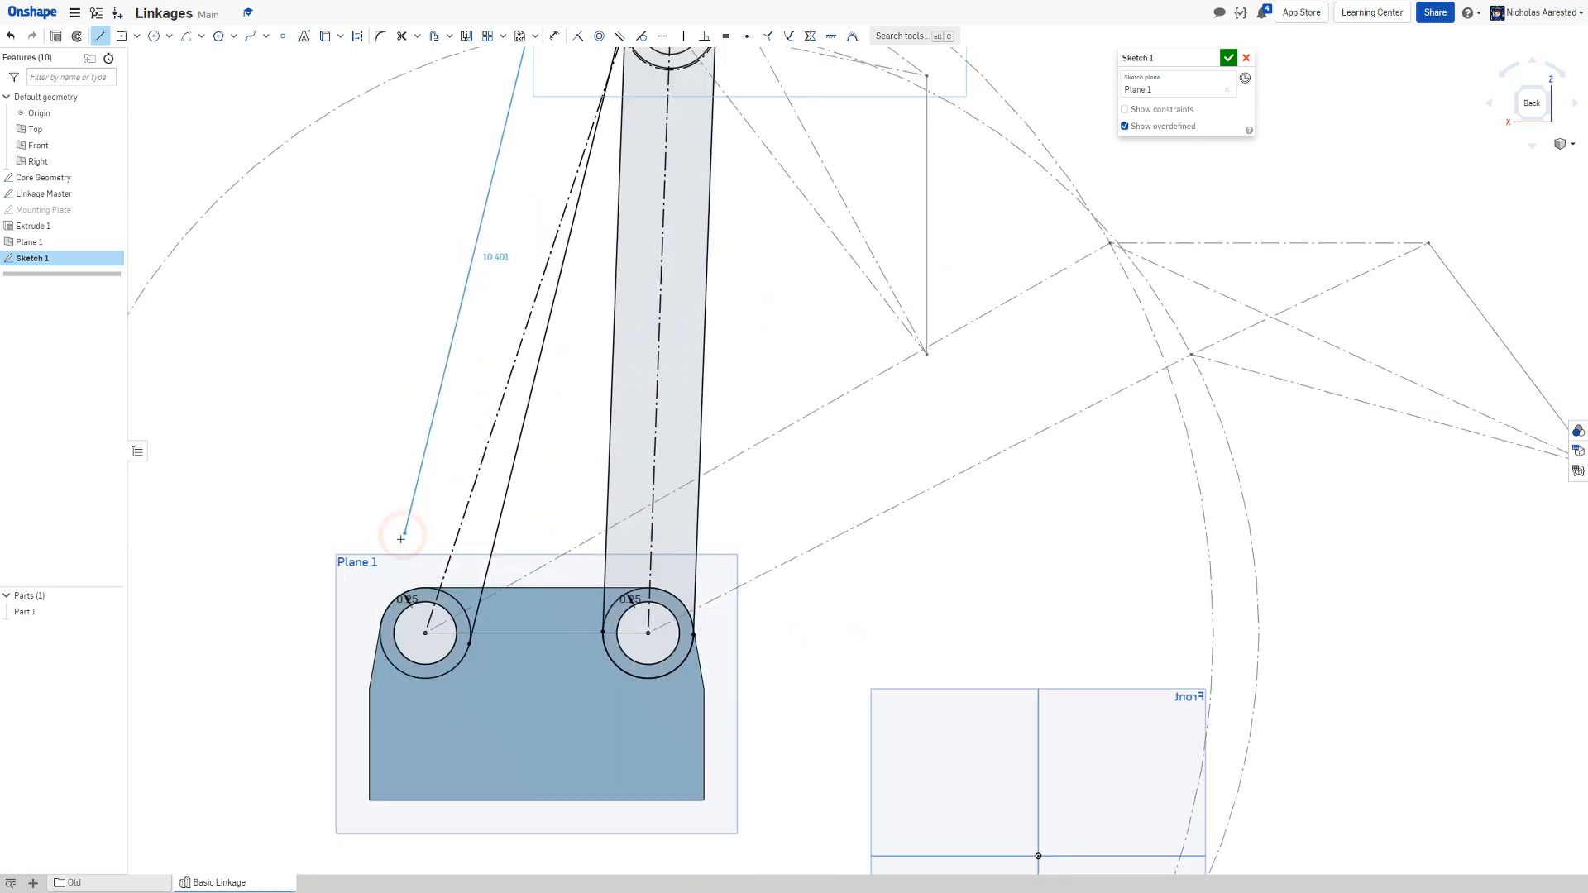
click(383, 612)
Make the long outer line tangent to the outer circle around the plate's left hole
key(t)
click(398, 562)
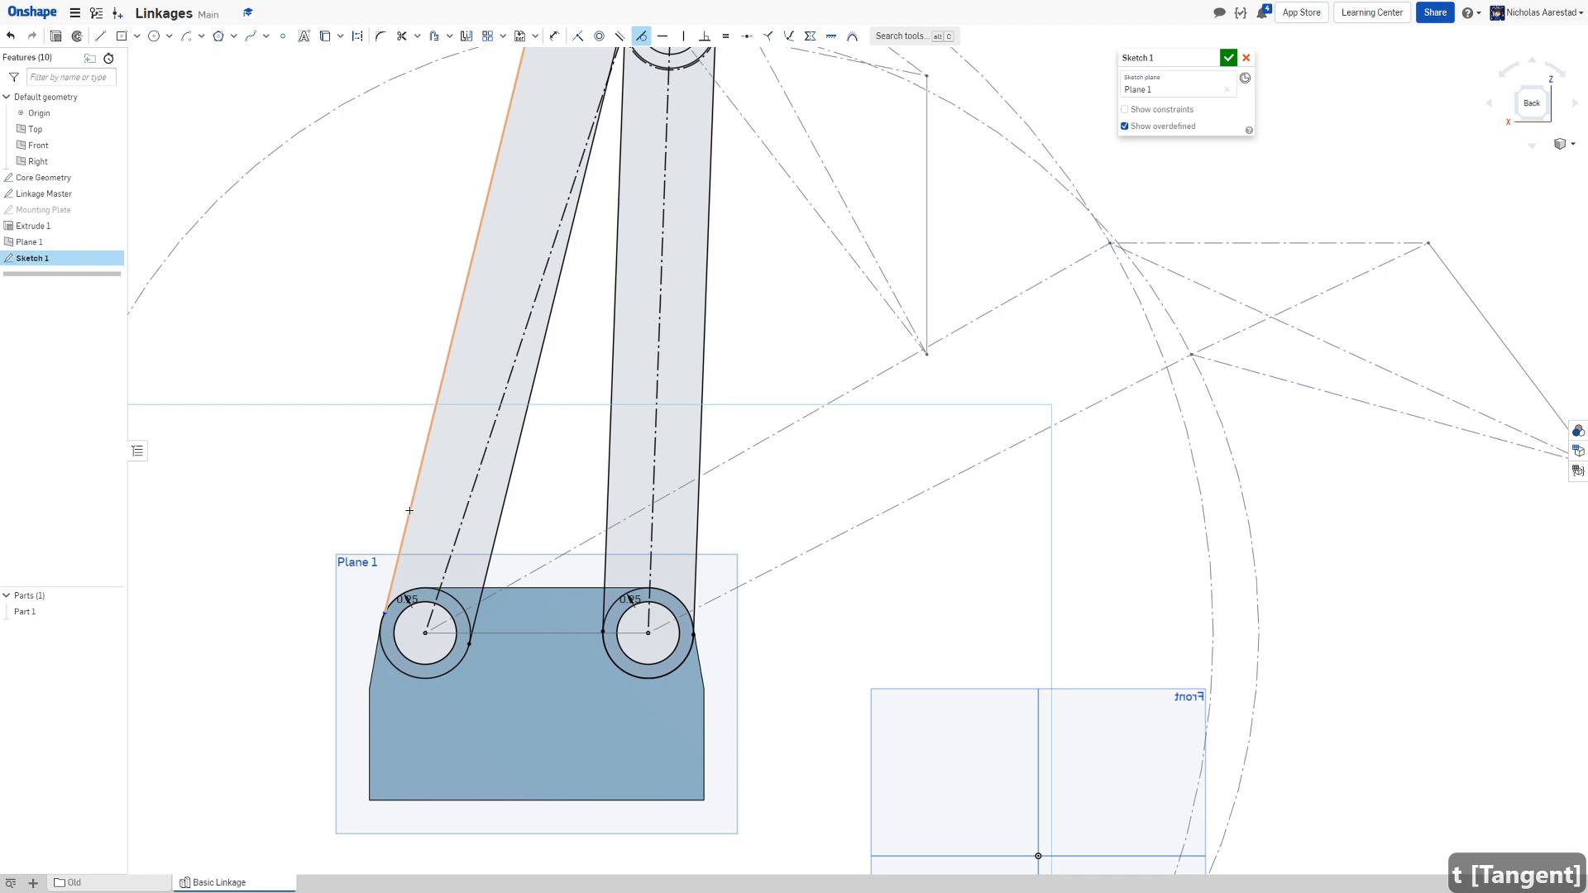
click(450, 603)
click(432, 579)
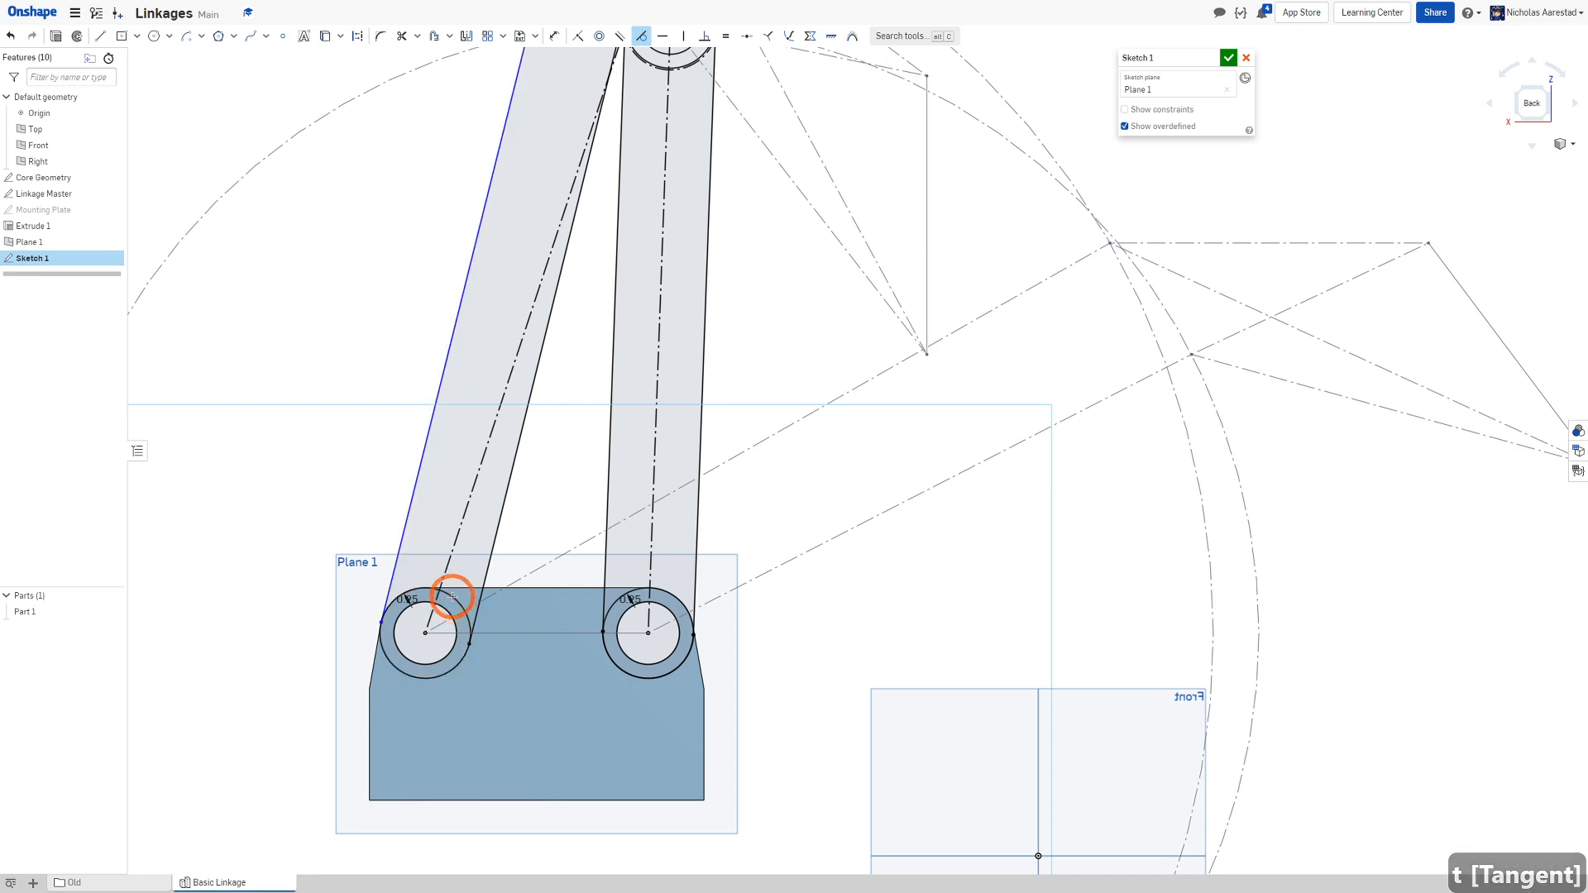
Make the long outer line tangent to the outer arc, and the short upper line tangent to that arc and the topmost outer circle
scroll(363, 670, down, 4)
scroll(482, 284, up, 8)
click(535, 350)
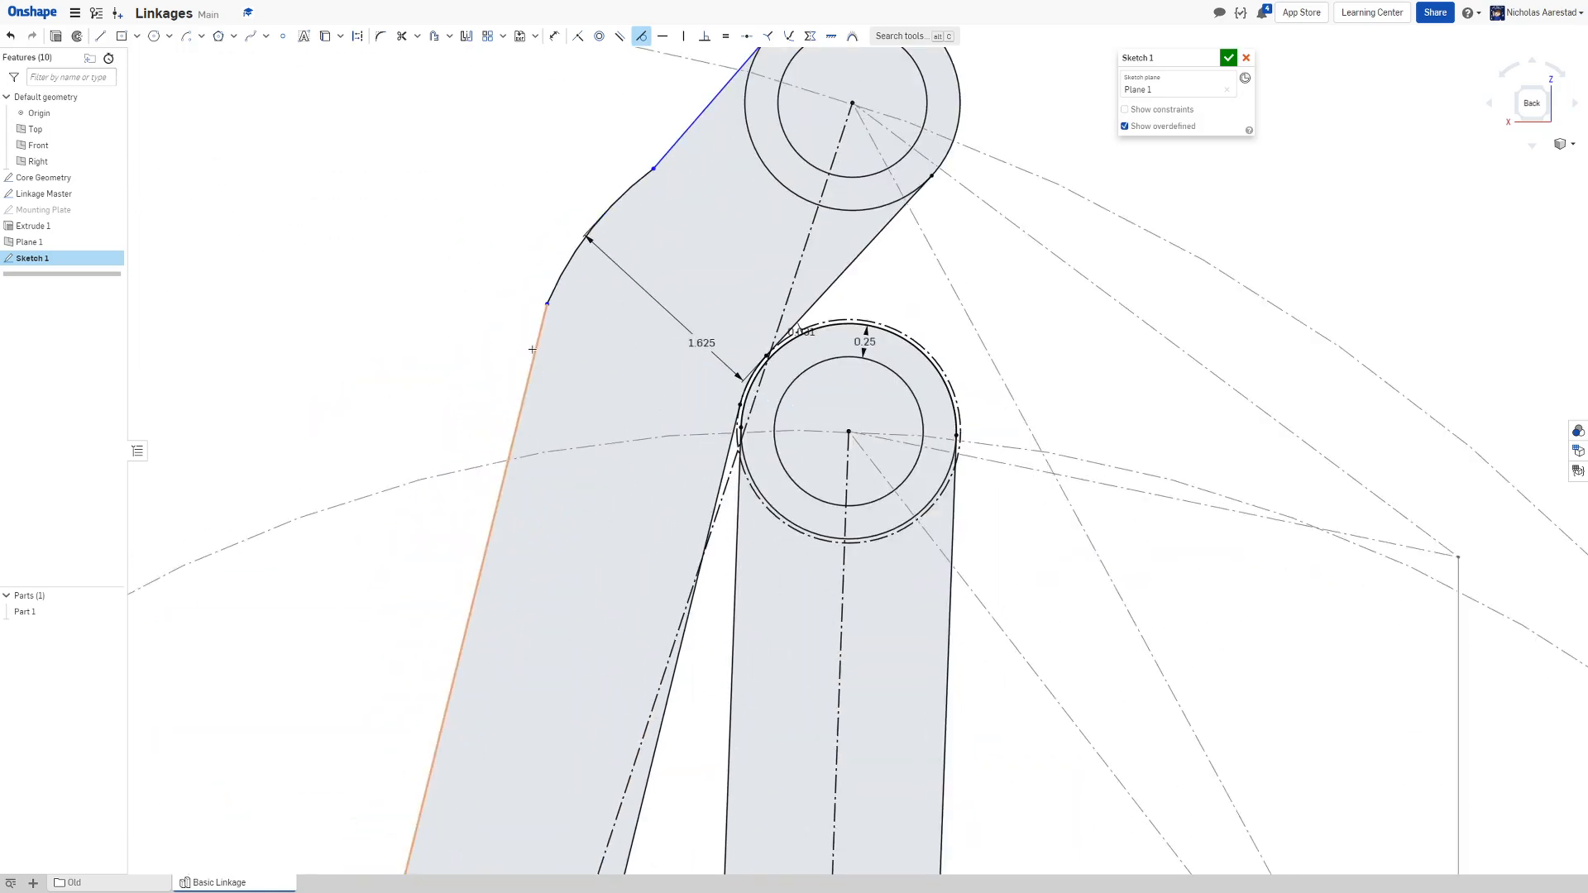
click(556, 266)
click(565, 269)
scroll(565, 269, down, 3)
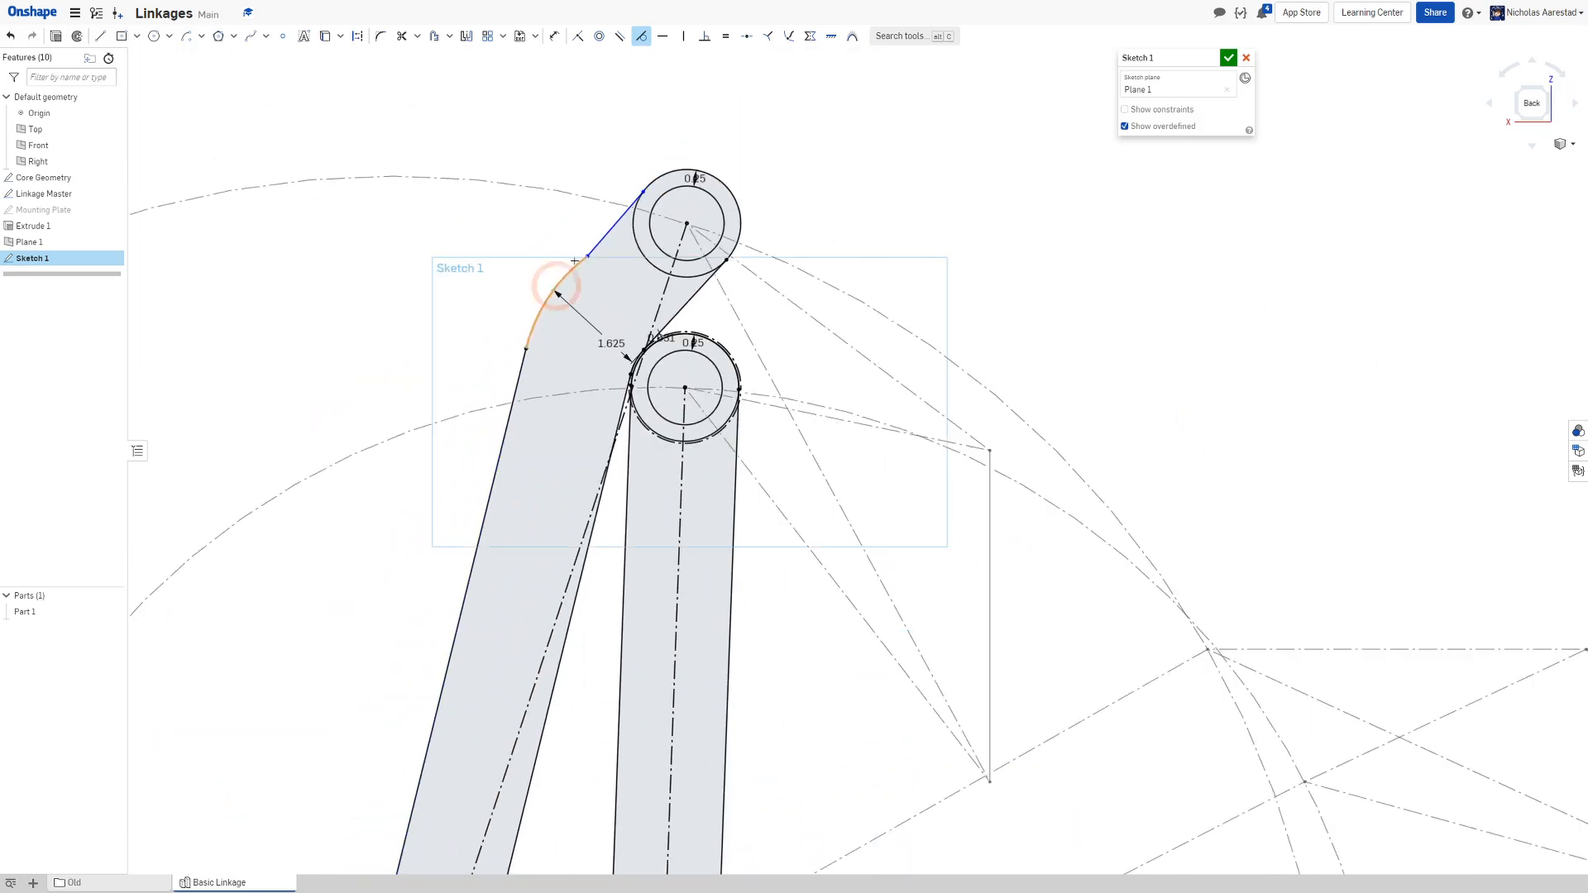
scroll(619, 250, up, 4)
mouse_move(616, 266)
mouse_down()
mouse_move(560, 319)
mouse_move(631, 234)
mouse_move(691, 216)
mouse_move(623, 209)
mouse_up()
Extrude both arm profiles as new solids to a blind depth of 0.25 in and name the feature Linkage Bars
scroll(529, 223, down, 8)
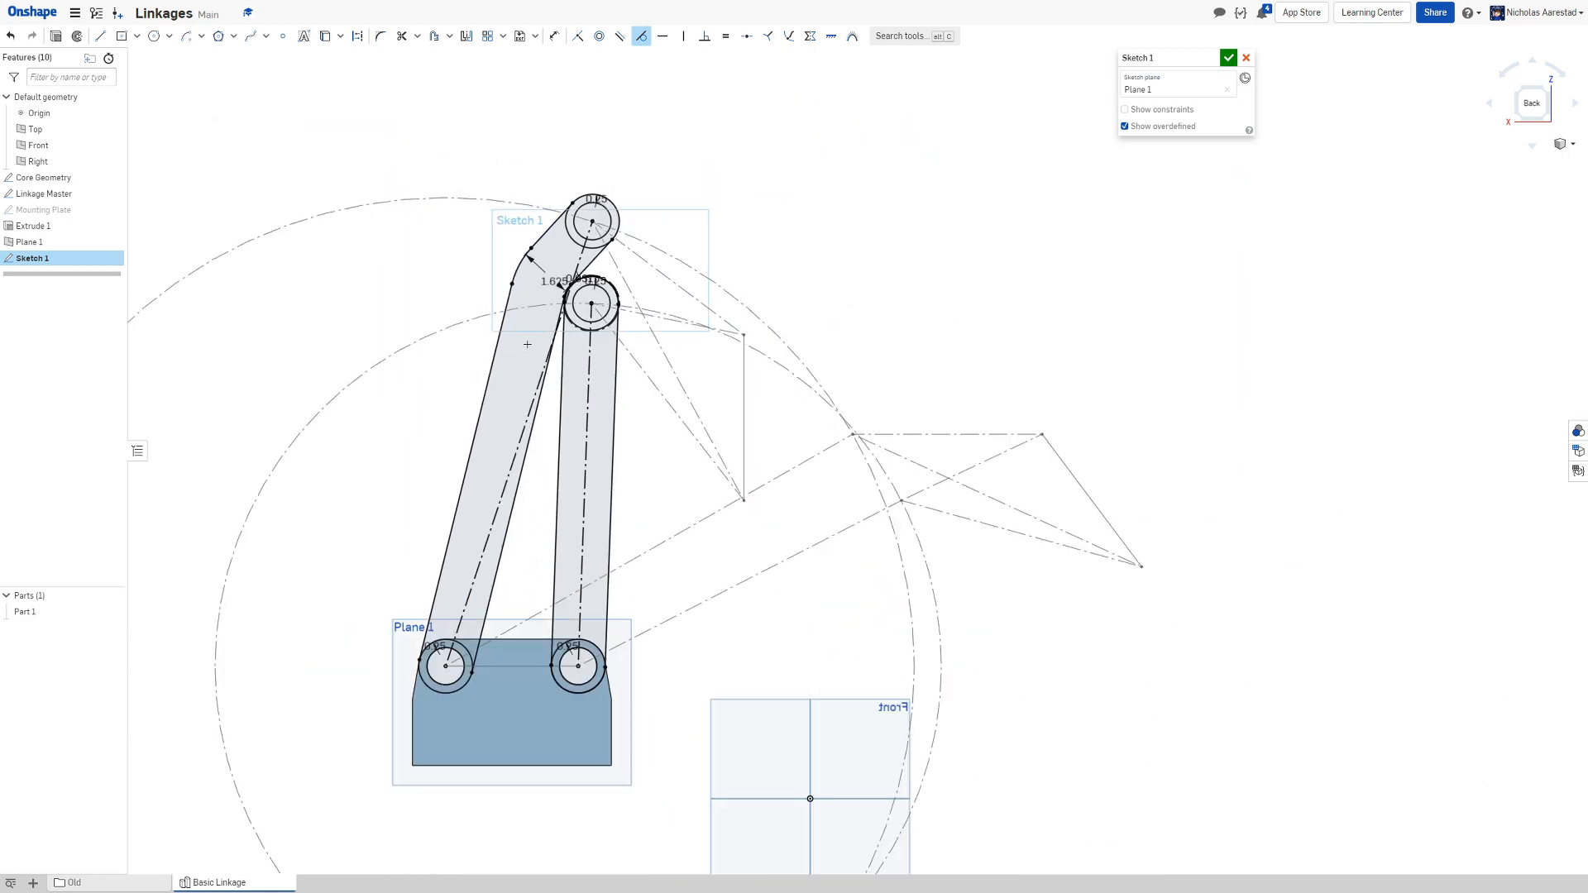
scroll(527, 344, up, 2)
scroll(655, 223, down, 4)
scroll(579, 335, up, 10)
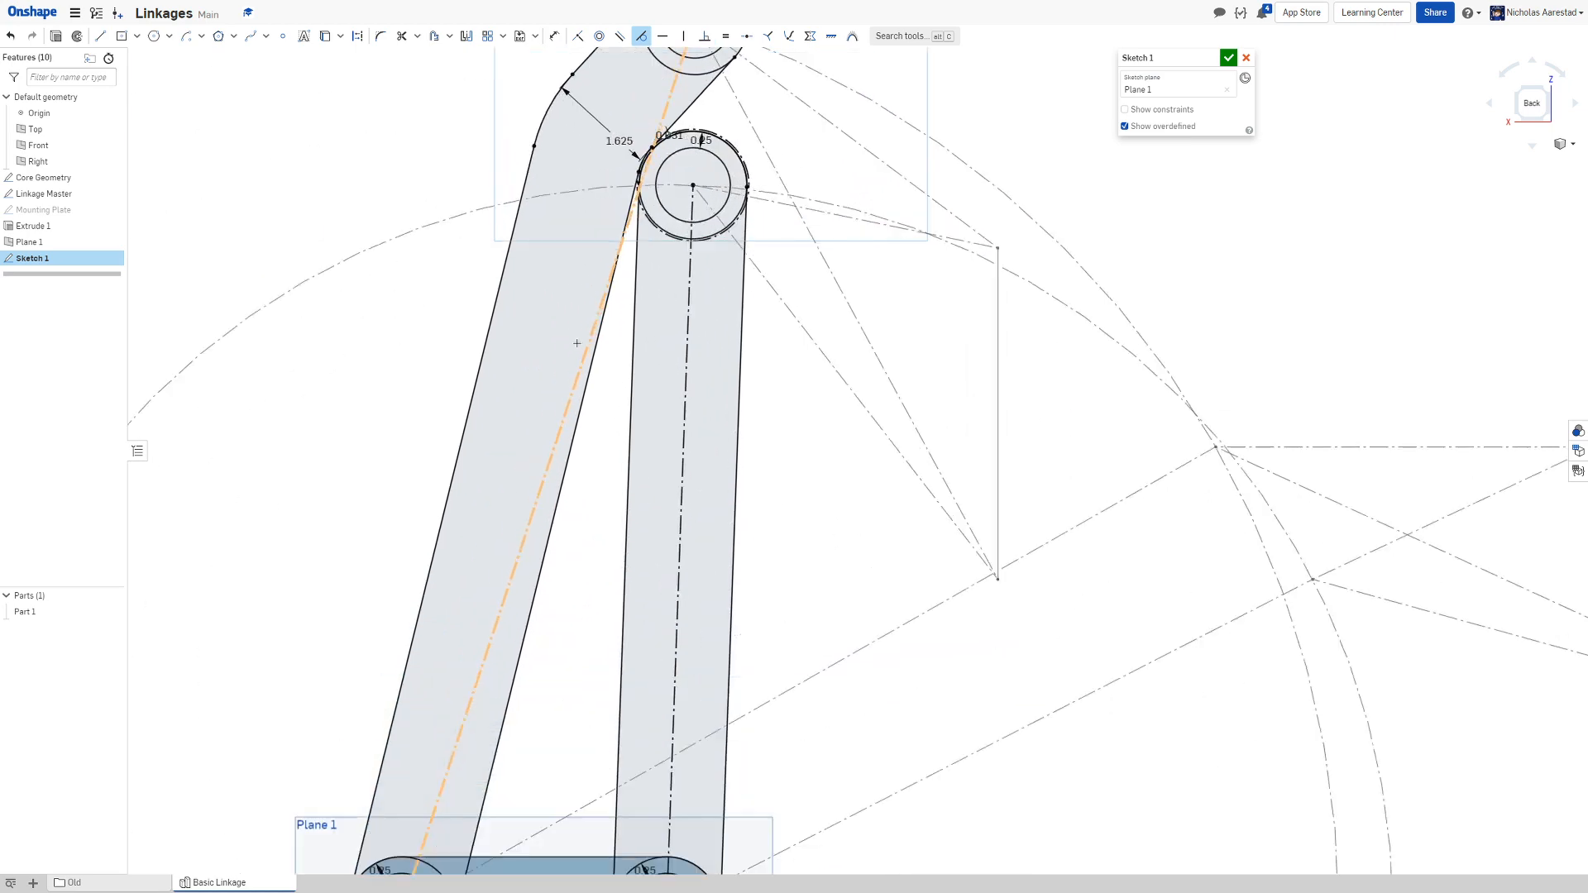
scroll(650, 301, down, 12)
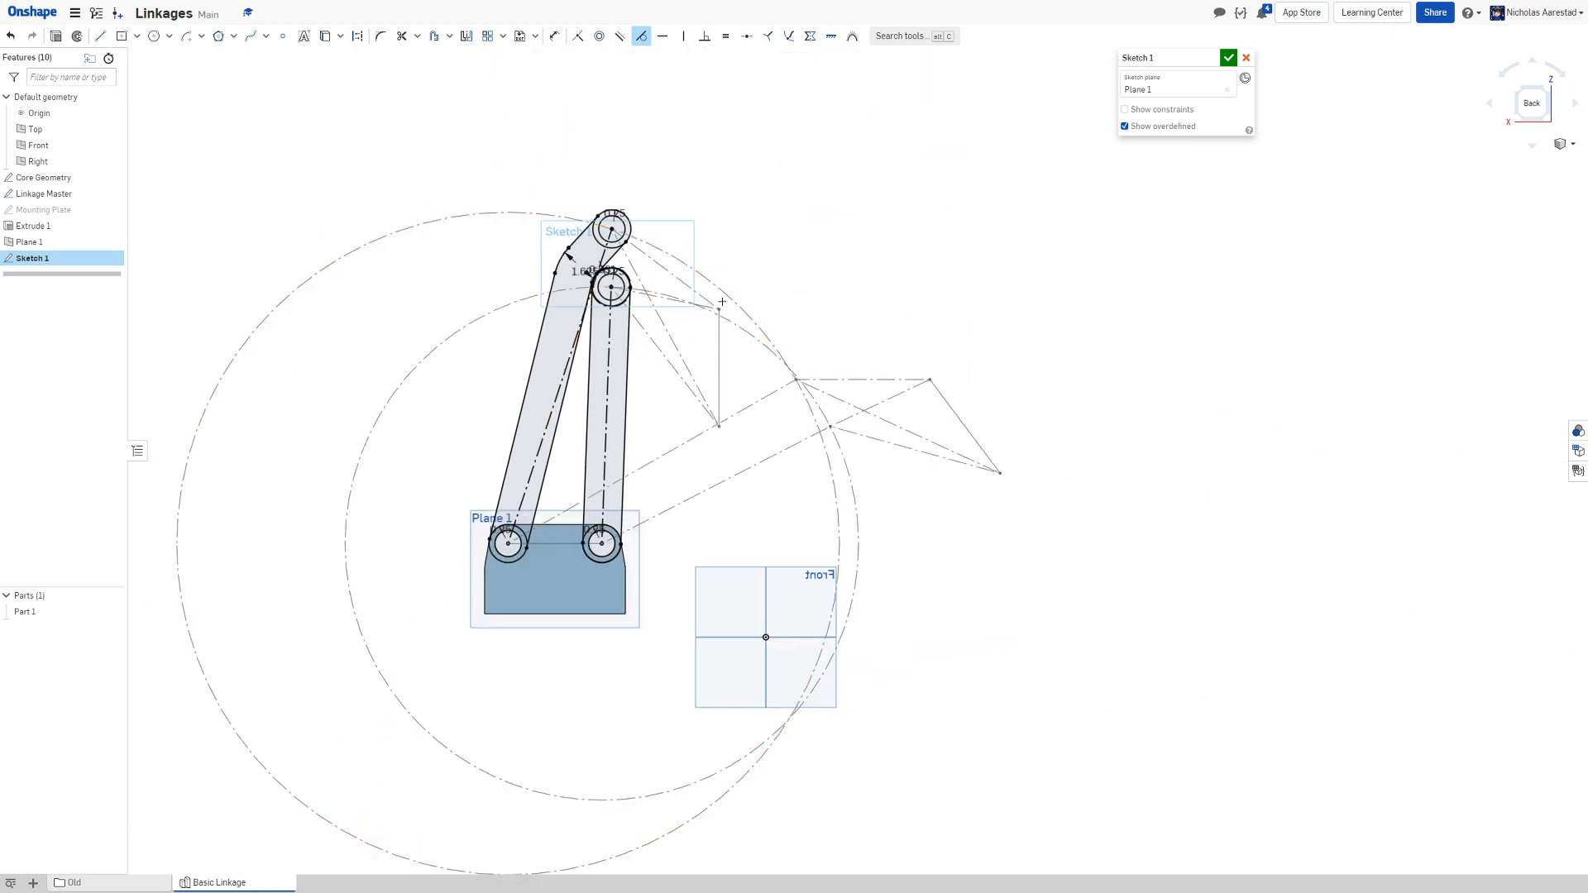
key(shift+e)
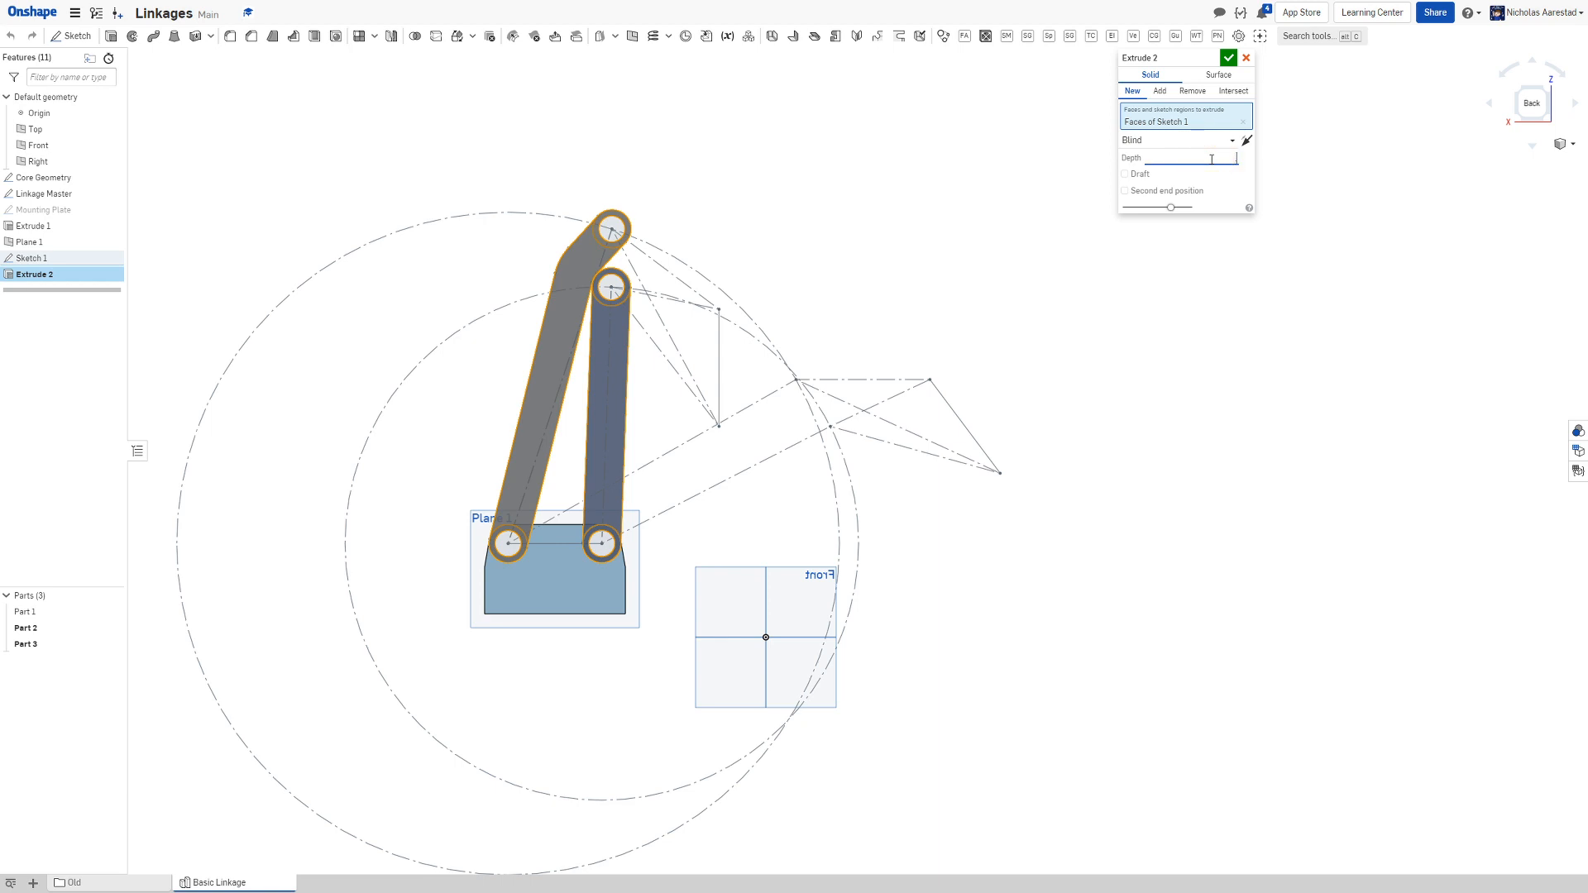
text(.25)
key(Return)
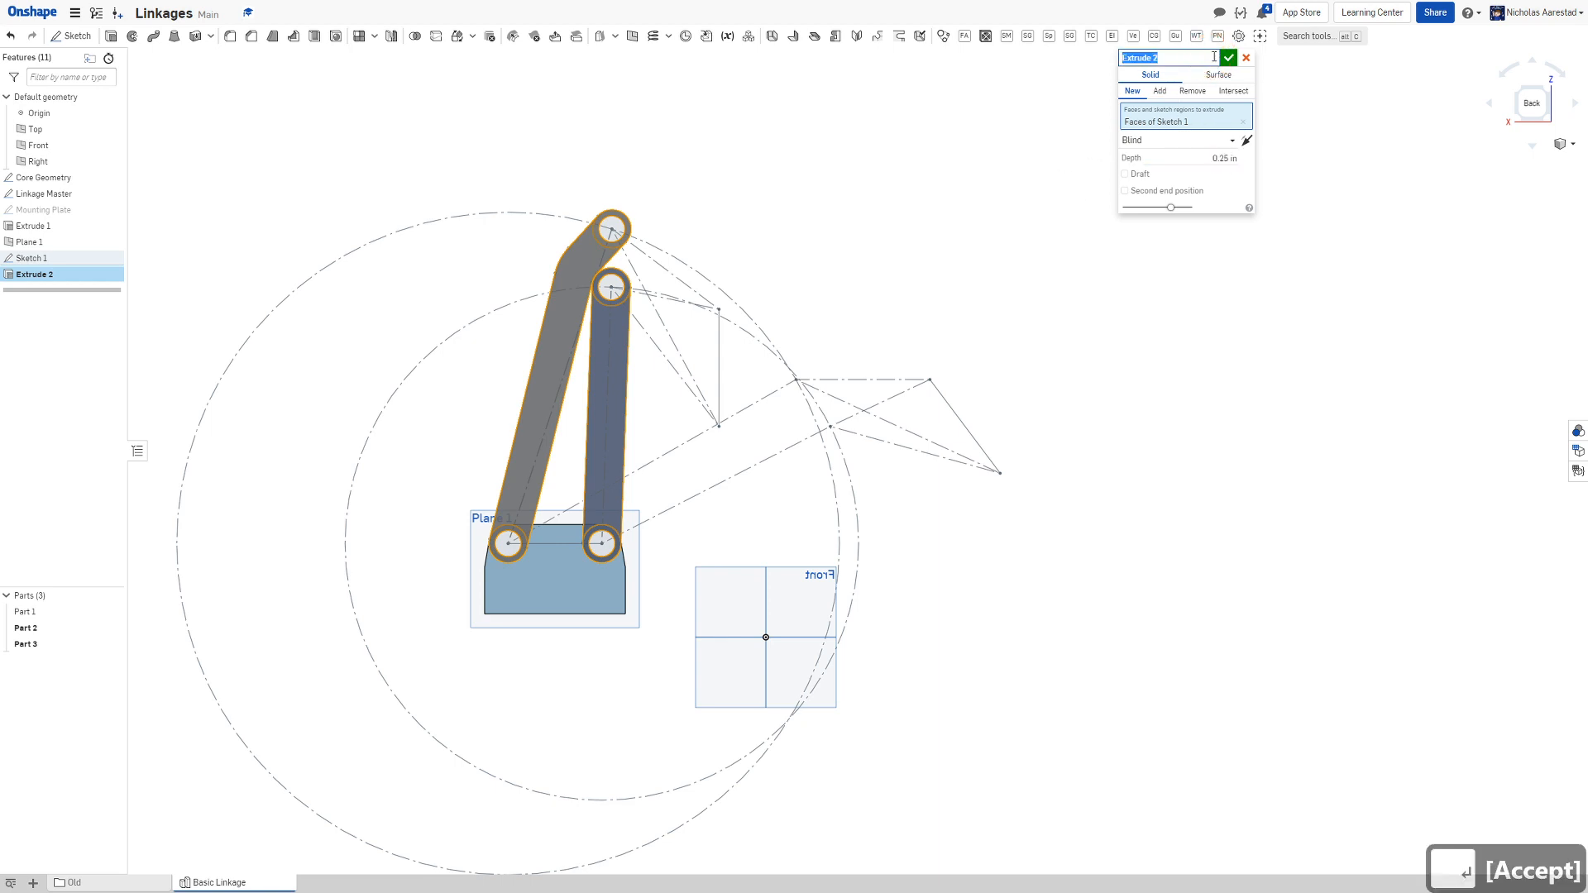
text(nkage Bars)
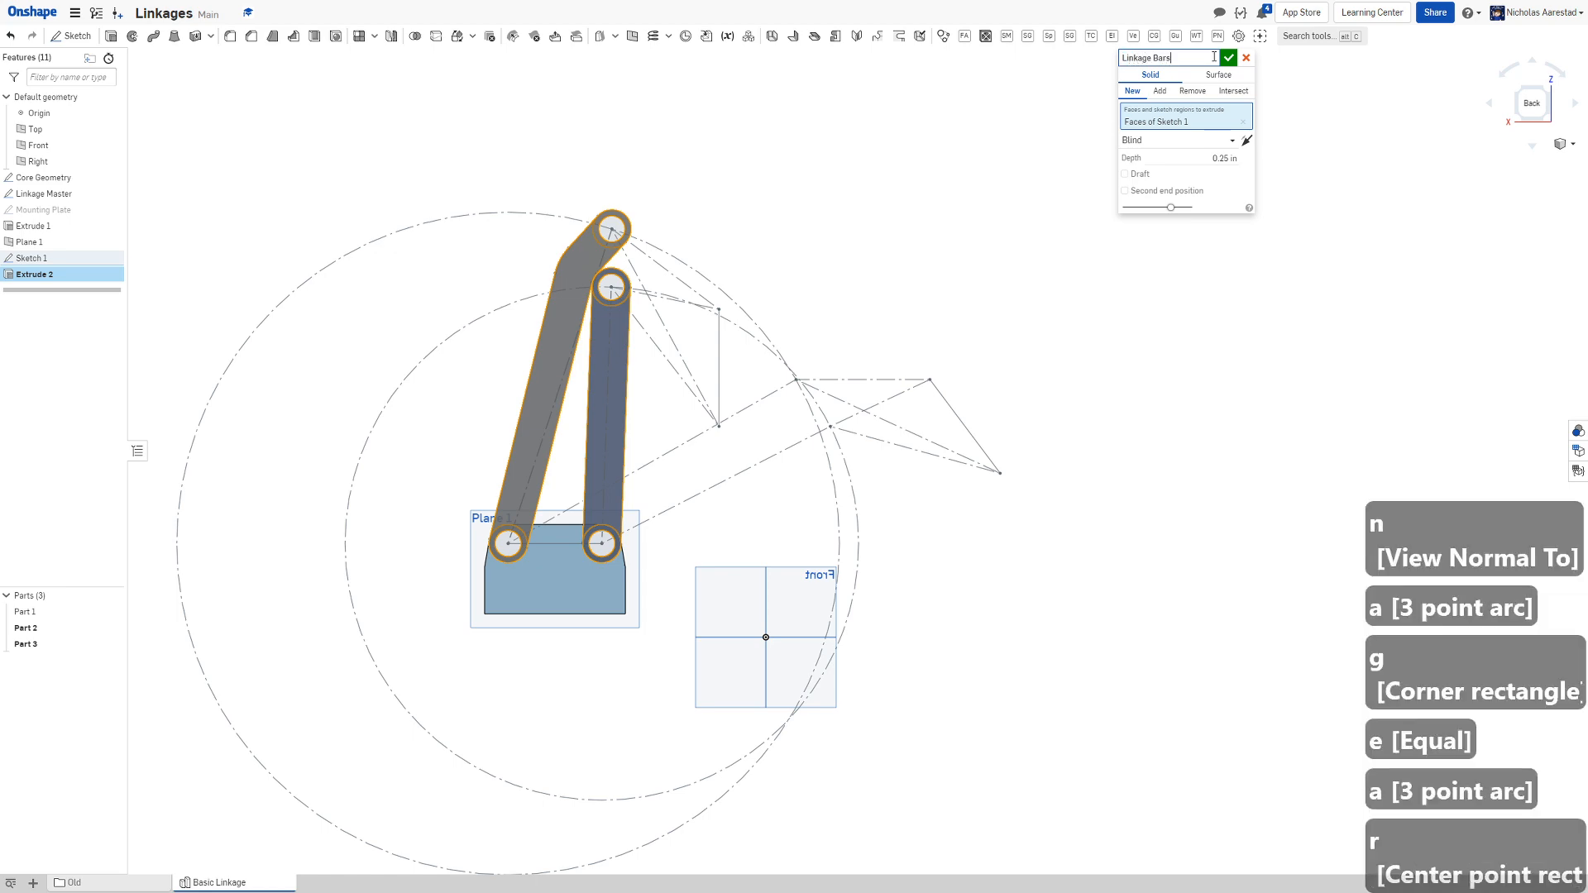
click(1228, 57)
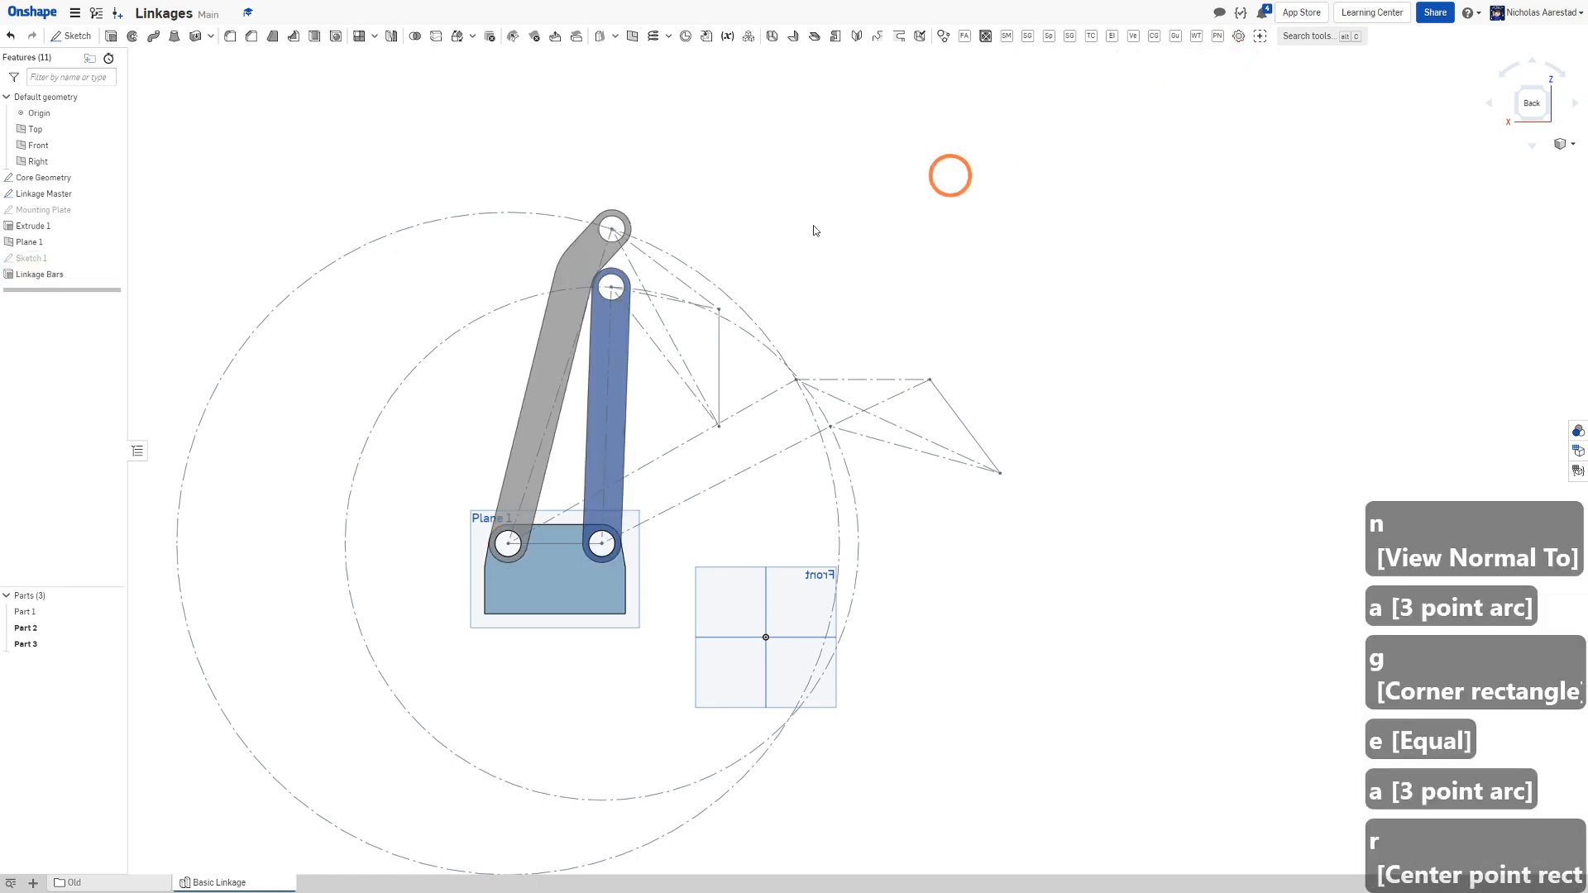
Set Plane 1's offset distance from the mounting plate's face to 0.125 in
right_drag(951, 171, 443, 295)
click(54, 240)
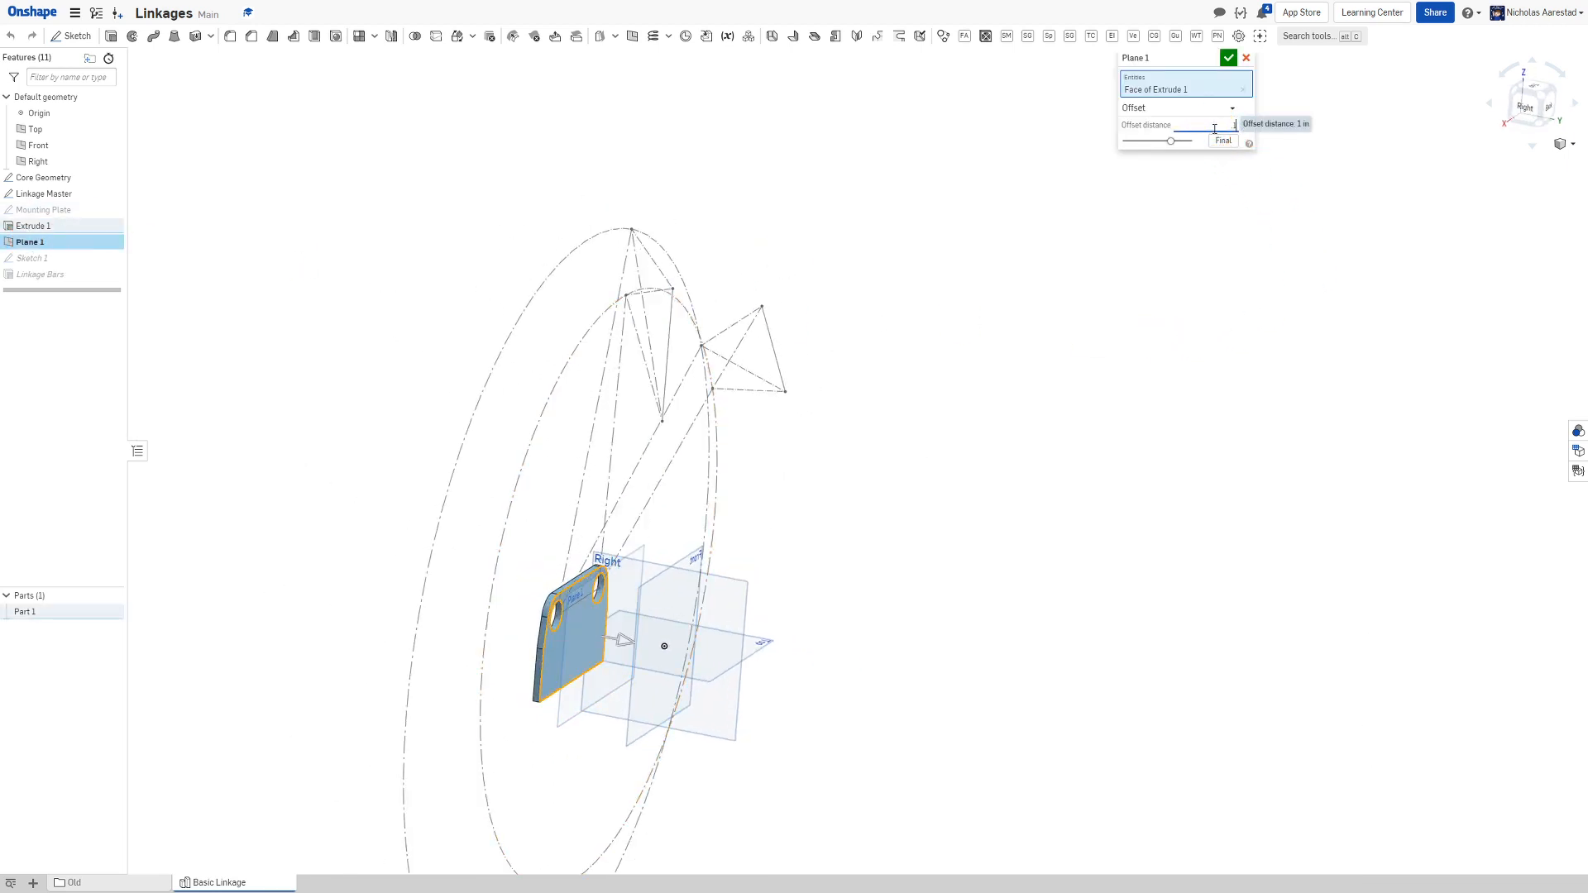
text(5)
key(Return)
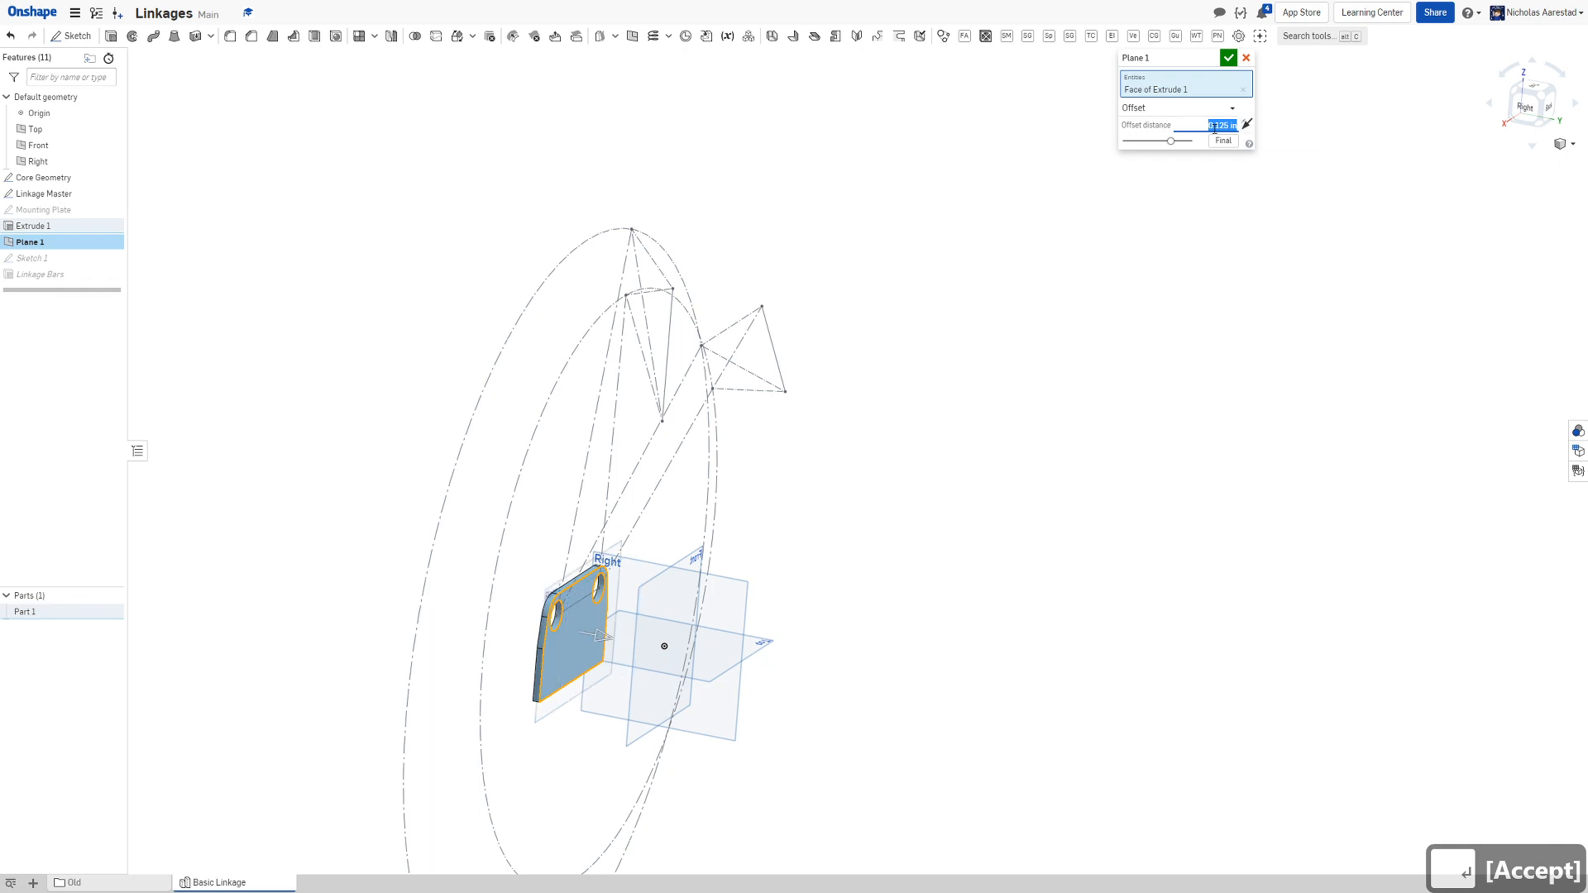
click(1229, 58)
Start a new sketch on the Front plane and view it straight on
right_drag(673, 354, 488, 365)
scroll(601, 274, up, 5)
right_drag(601, 275, 612, 343)
key(shift+s)
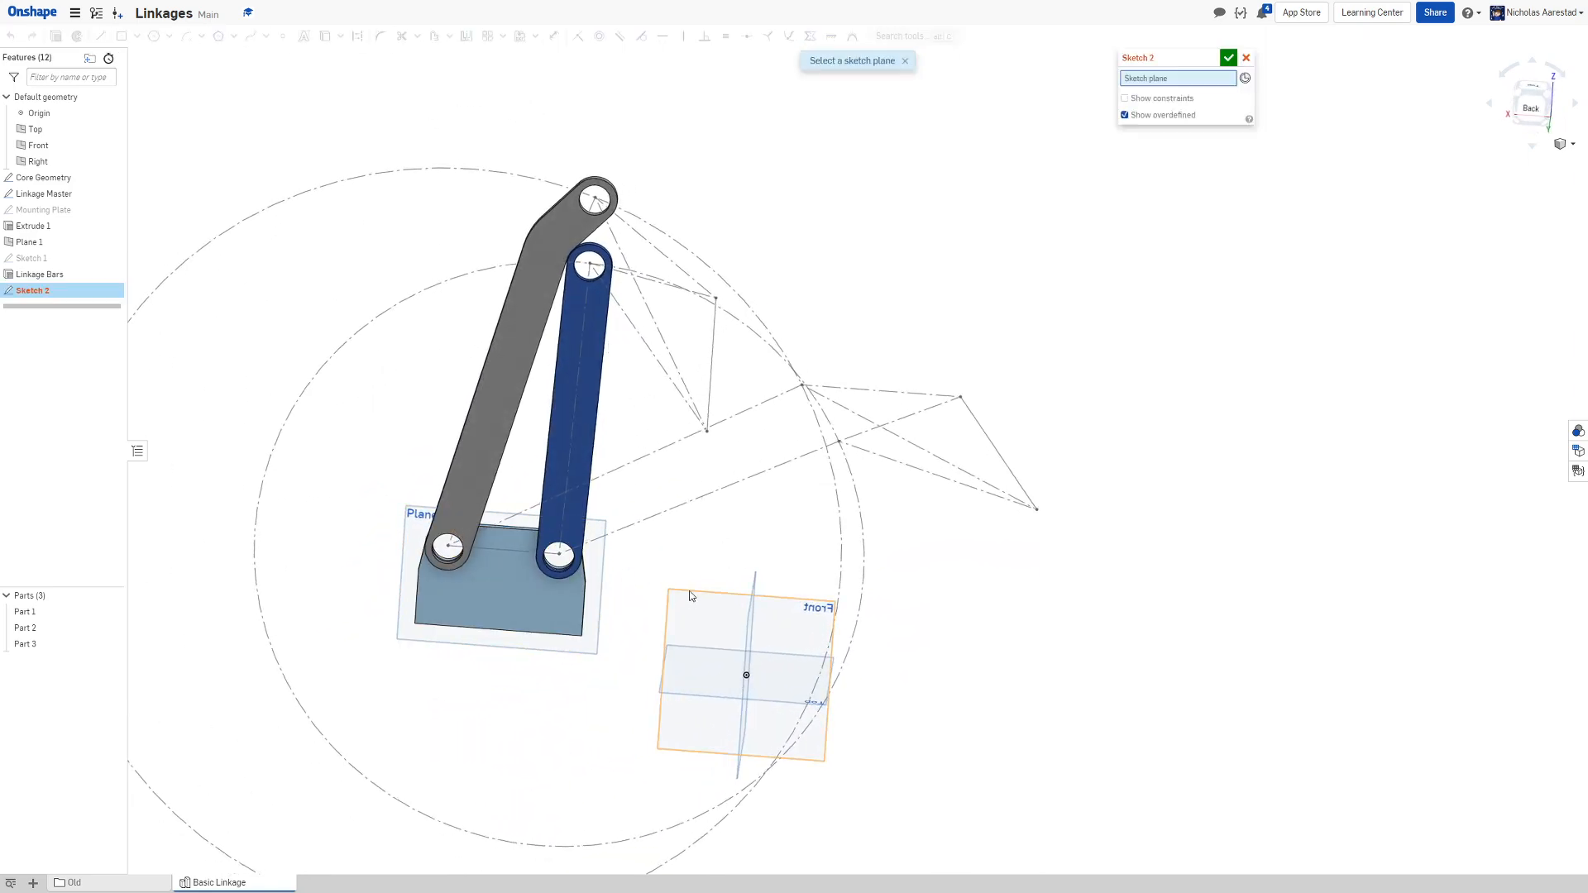
click(677, 592)
key(n)
scroll(626, 413, down, 3)
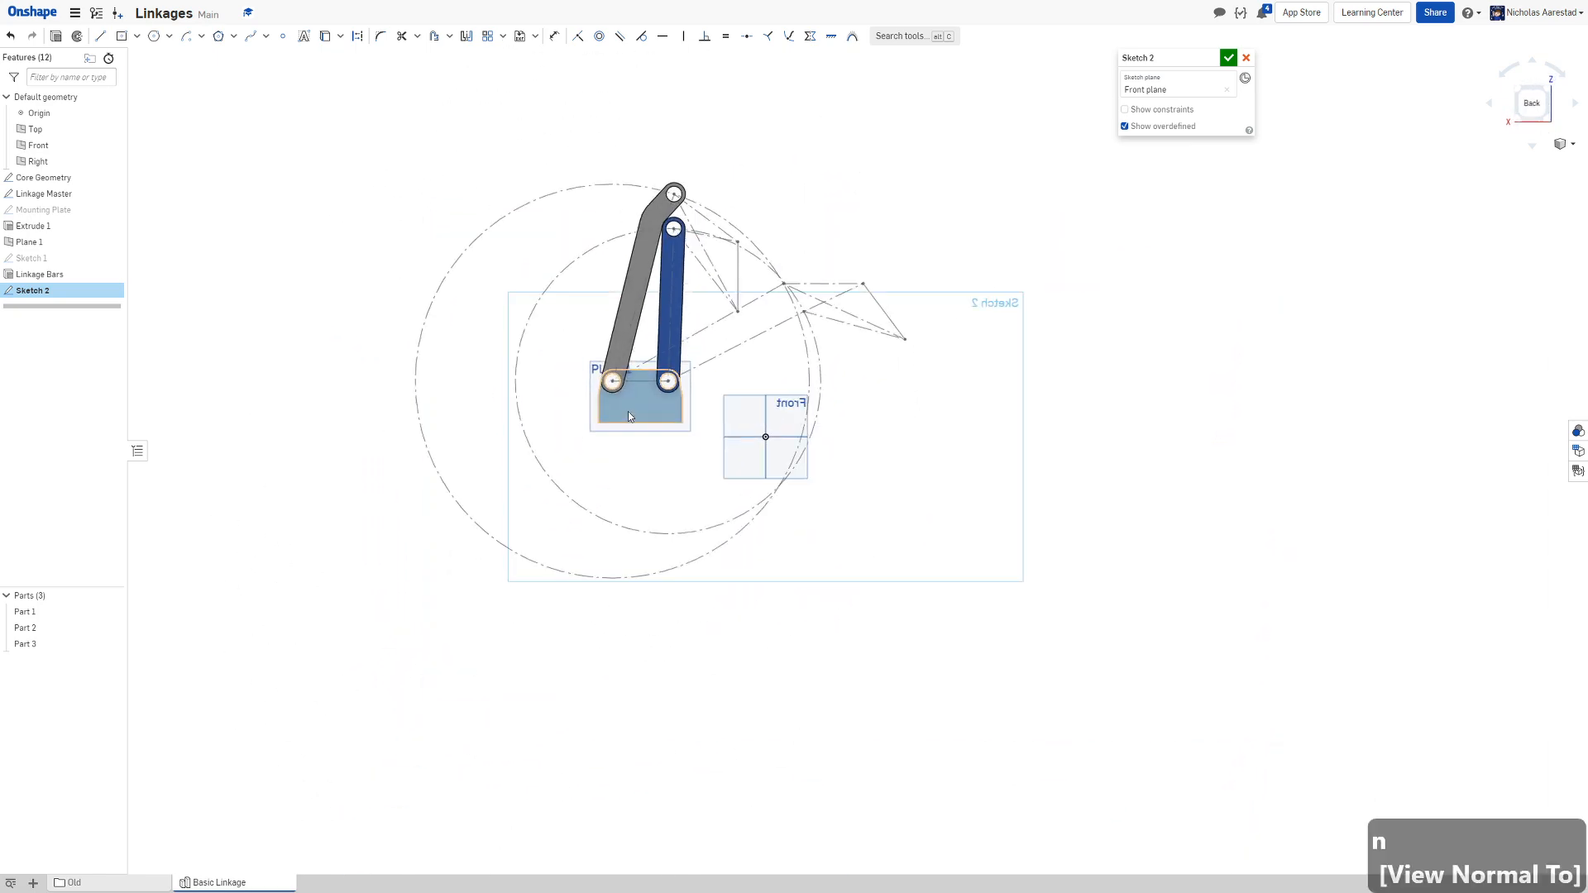
Project the upper hole edges of both link arms into the sketch
scroll(693, 256, up, 5)
scroll(637, 144, up, 2)
scroll(630, 178, down, 3)
scroll(650, 92, up, 2)
scroll(653, 124, up, 4)
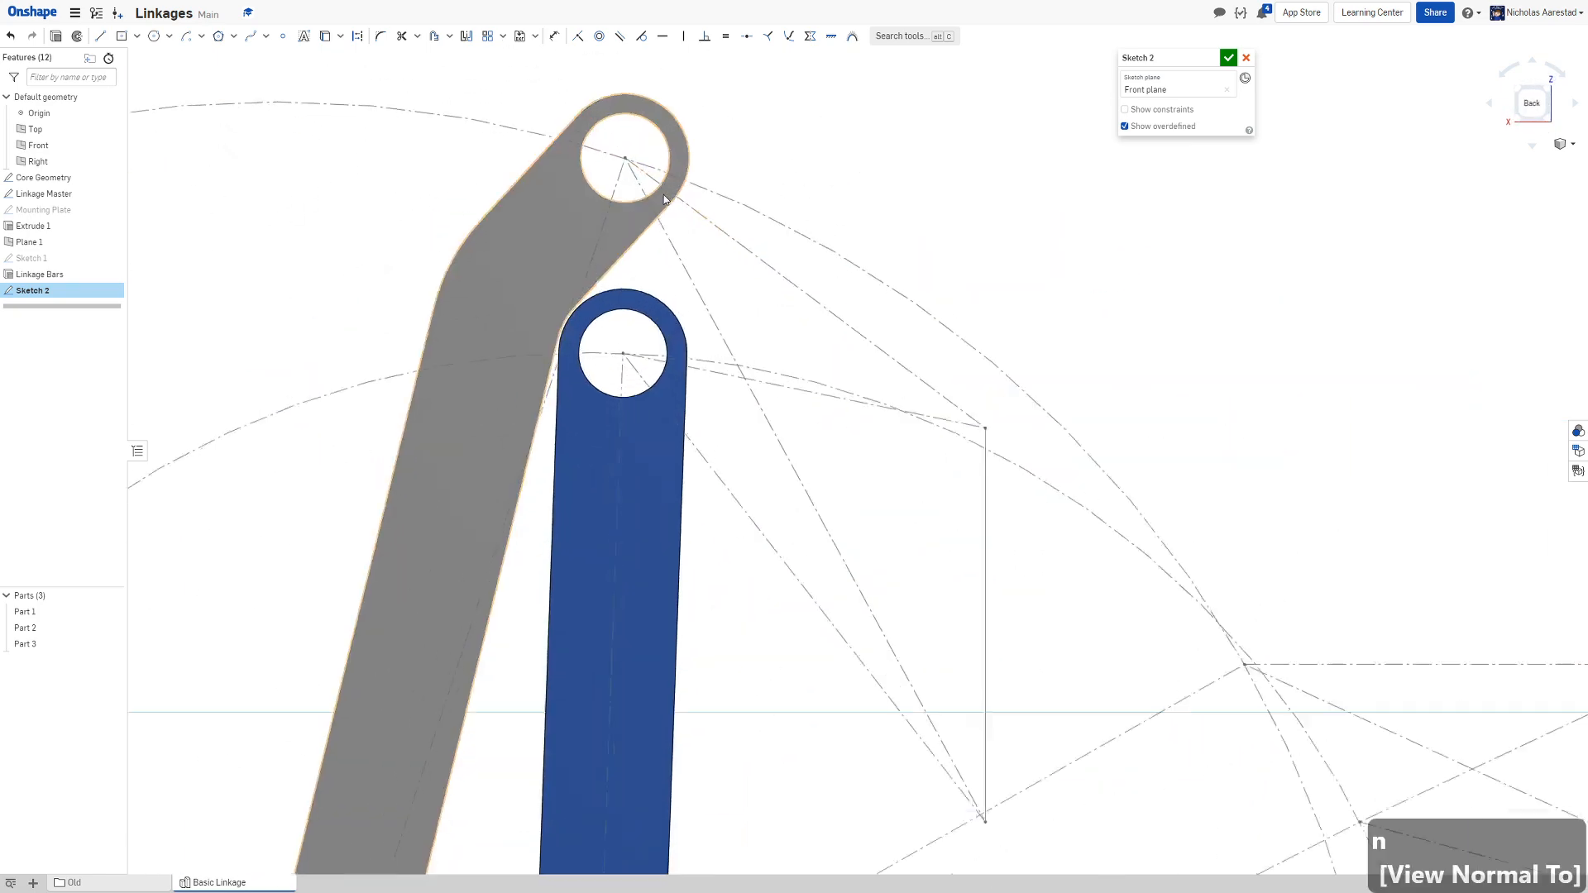
scroll(992, 488, down, 6)
scroll(875, 425, up, 5)
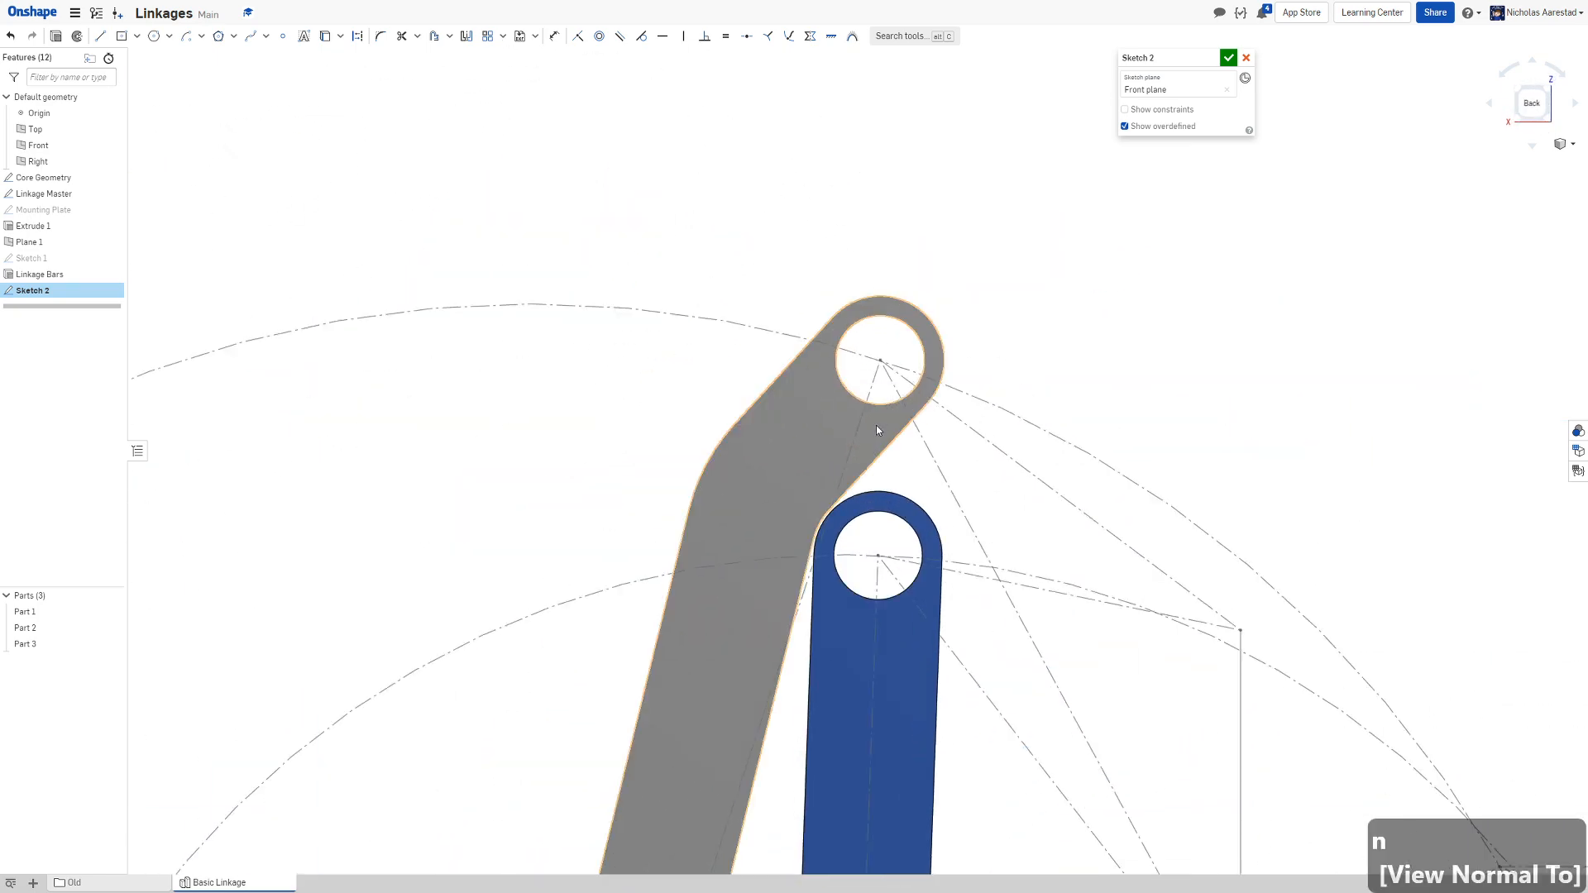
key(u)
click(894, 517)
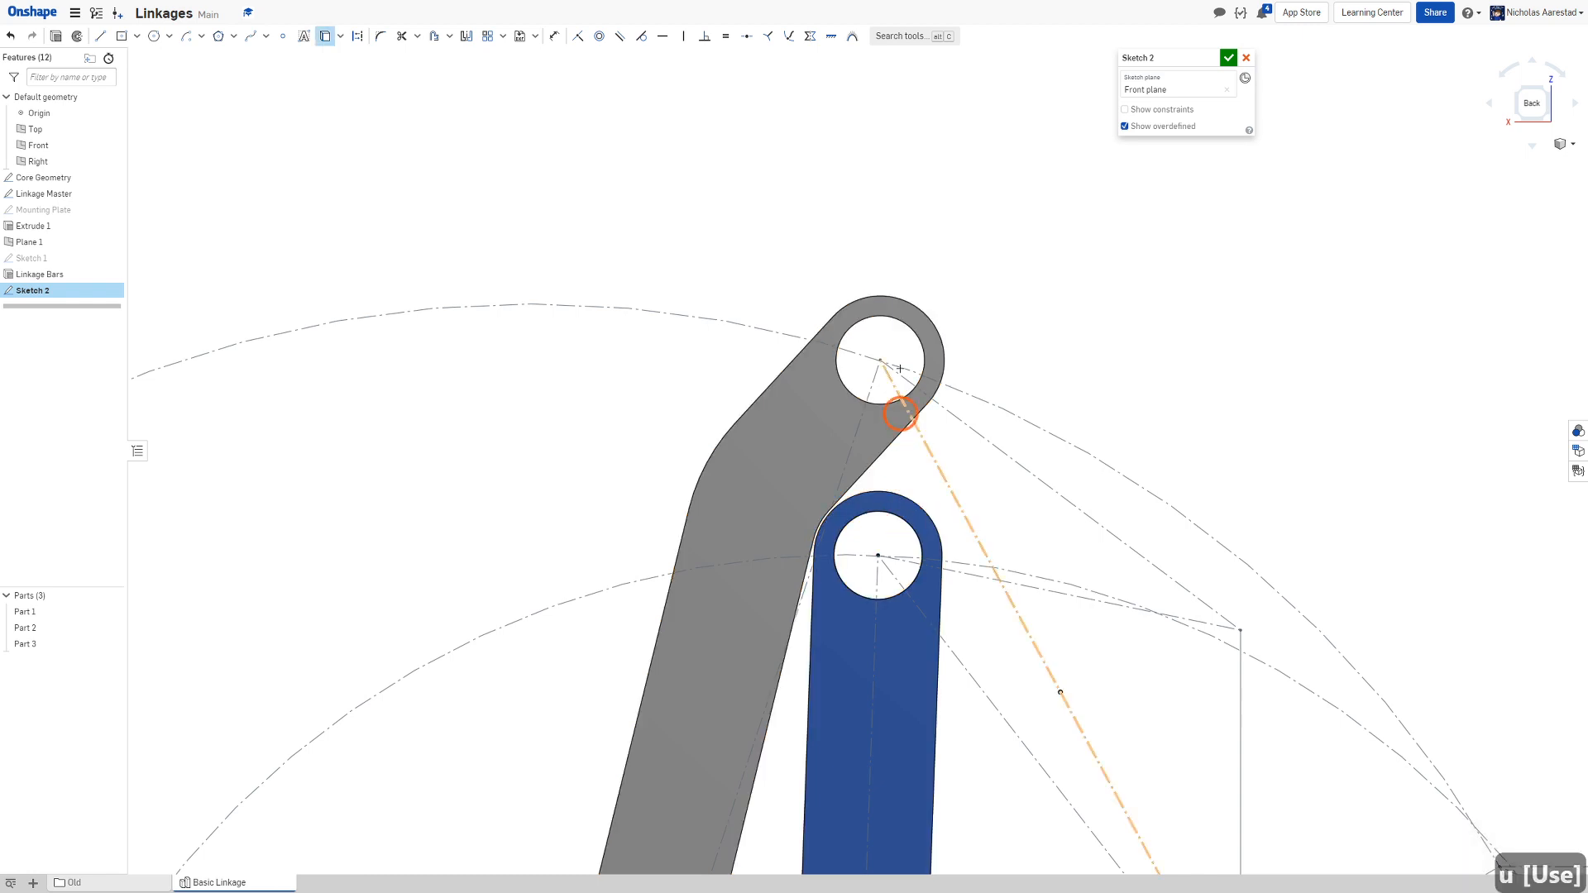
click(900, 324)
scroll(794, 316, down, 2)
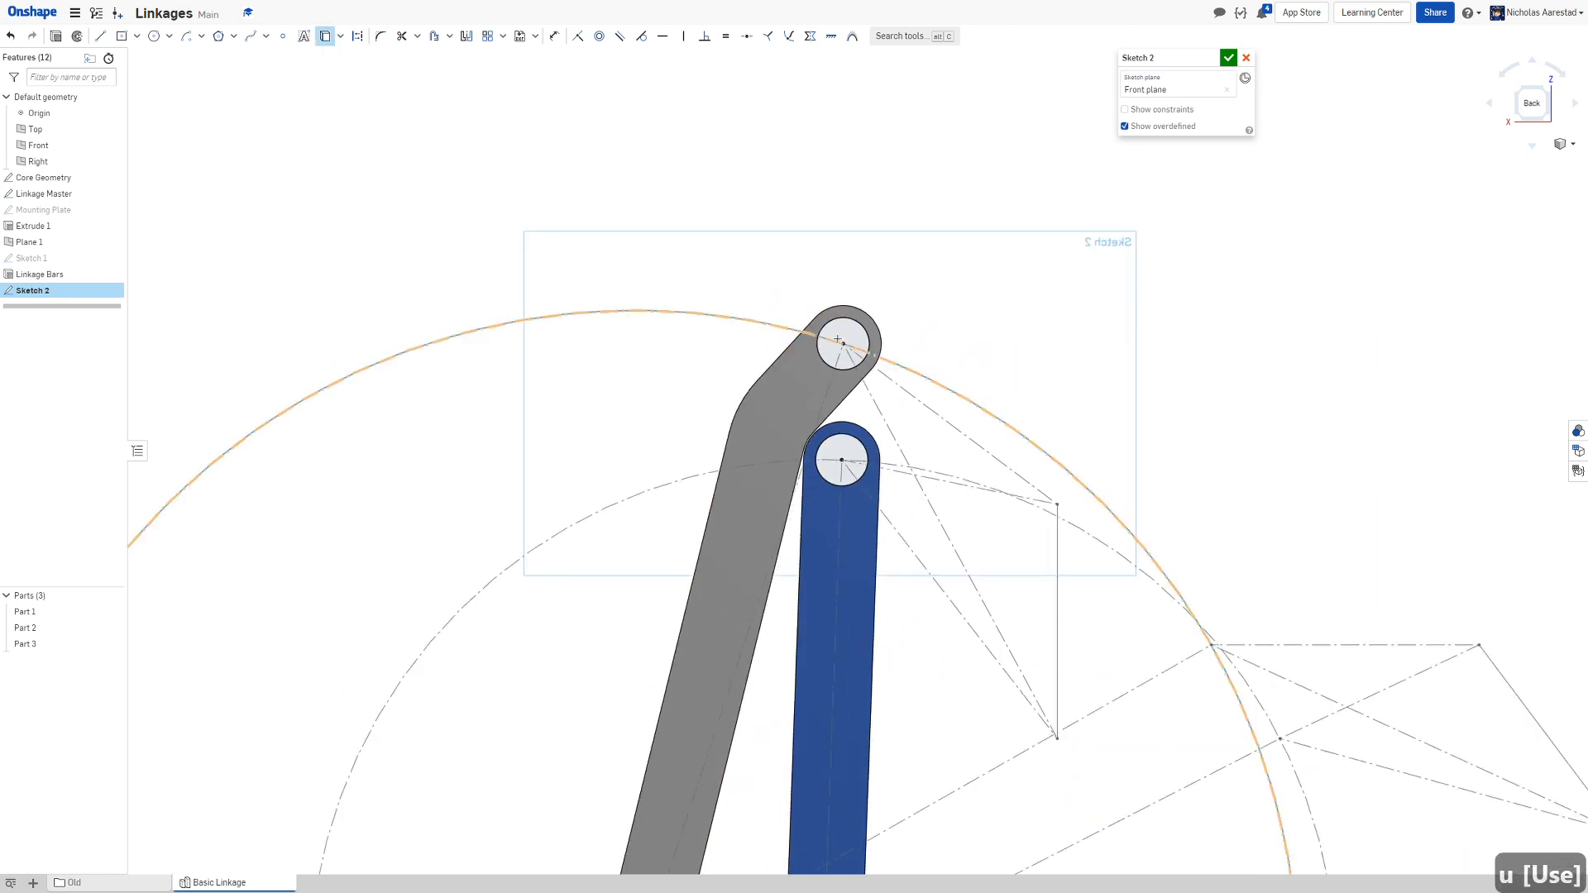
Offset both projected hole circles outward by 0.25 in
key(o)
click(857, 318)
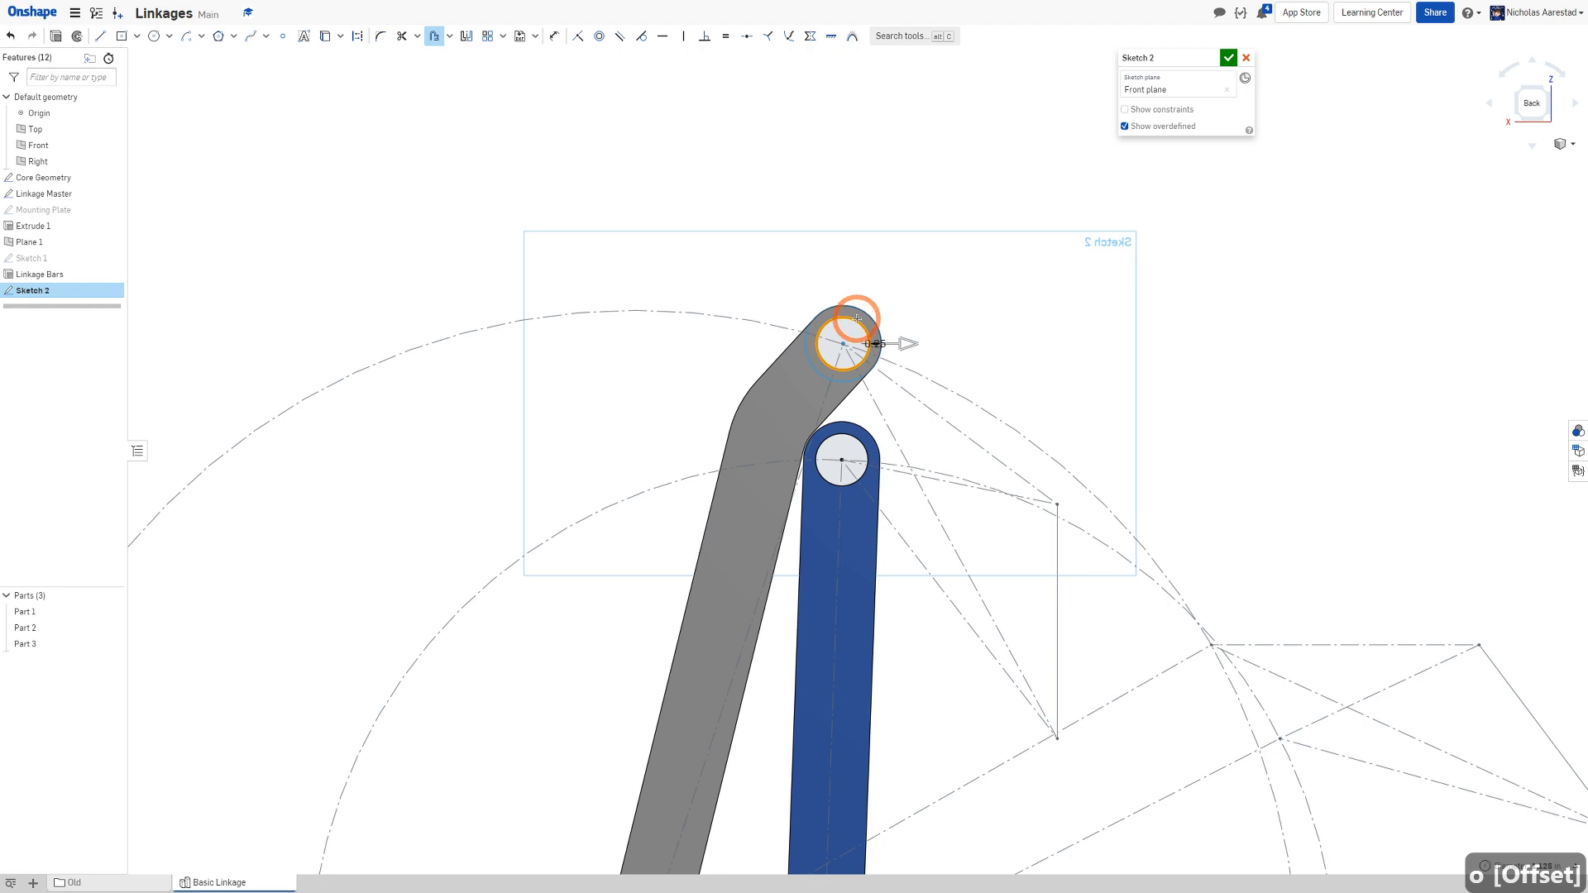
key(Return)
key(Return)
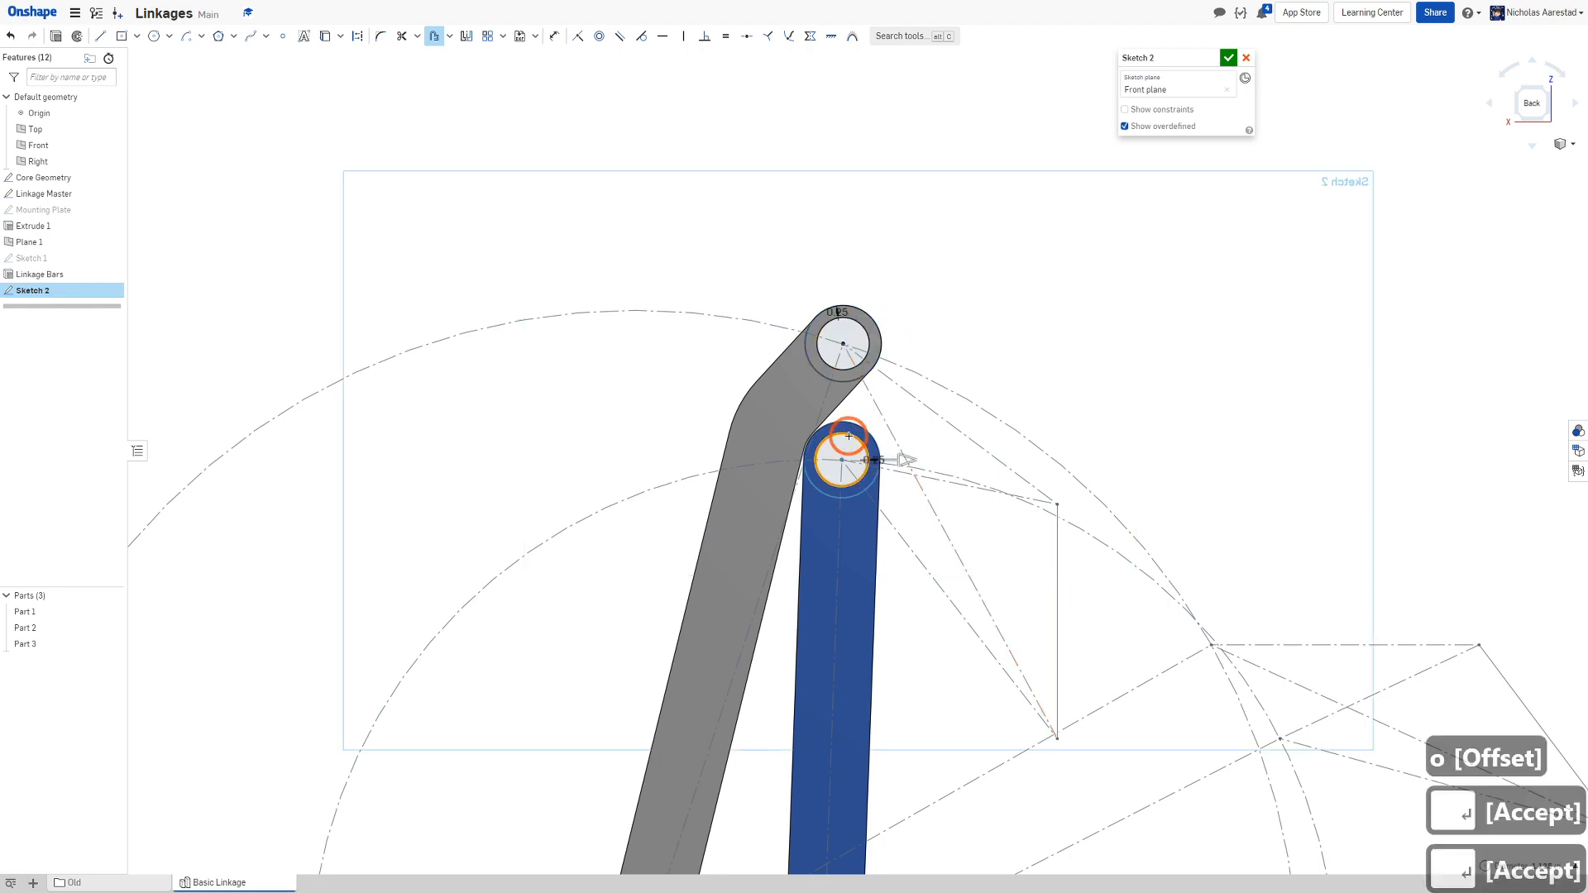
key(Return)
scroll(726, 357, down, 4)
key(Return)
scroll(952, 385, up, 4)
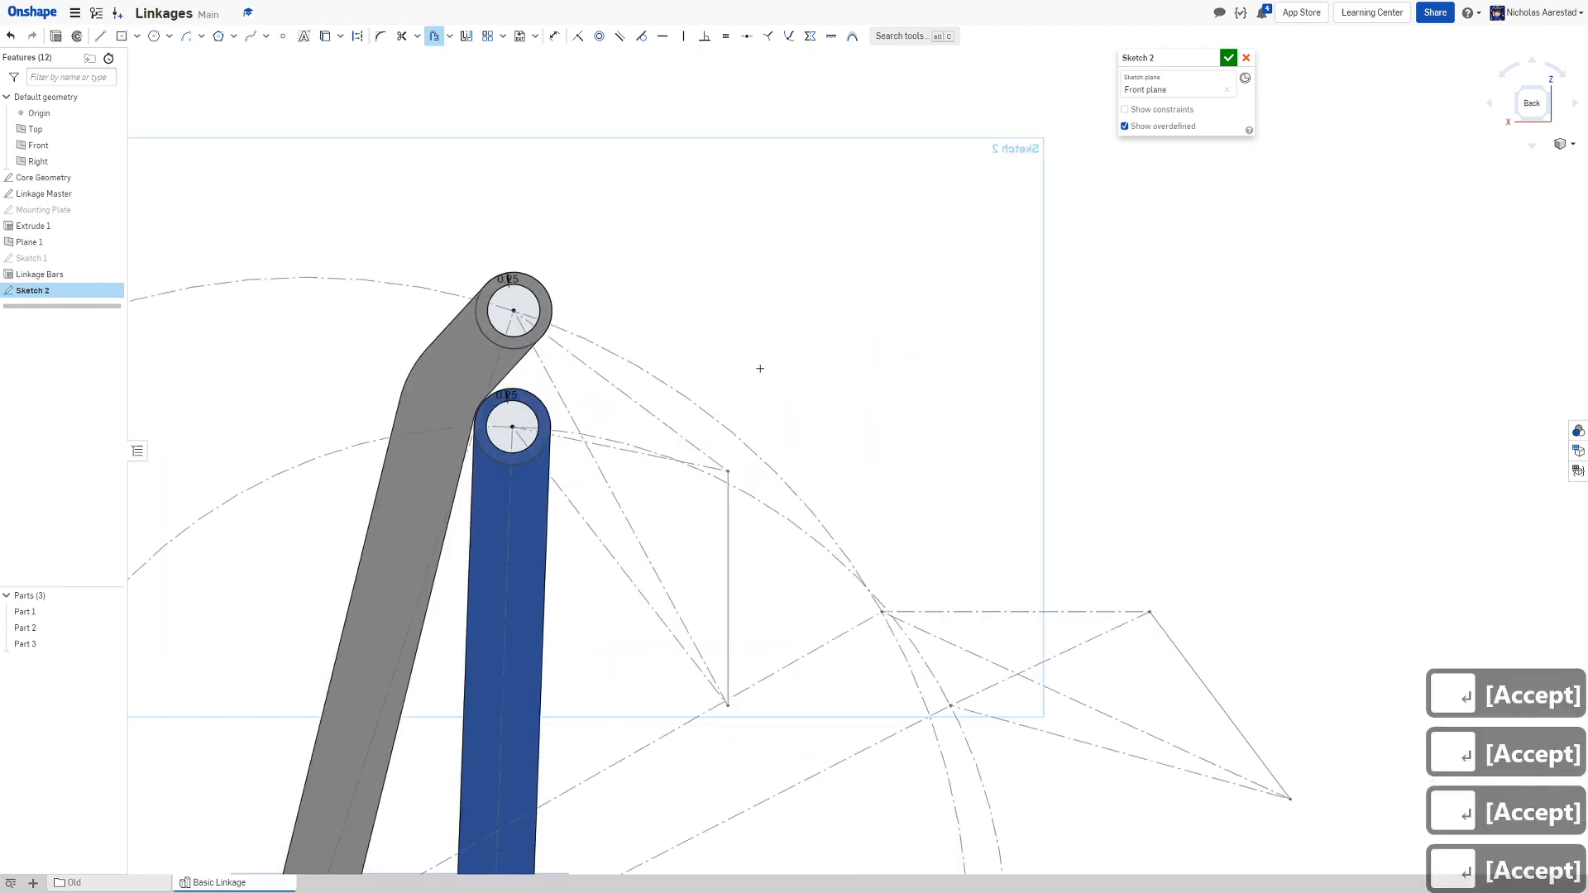
Draw circles centred on both ends of the vertical solid line beside the arms, the upper one about 2.14 in in diameter
click(151, 38)
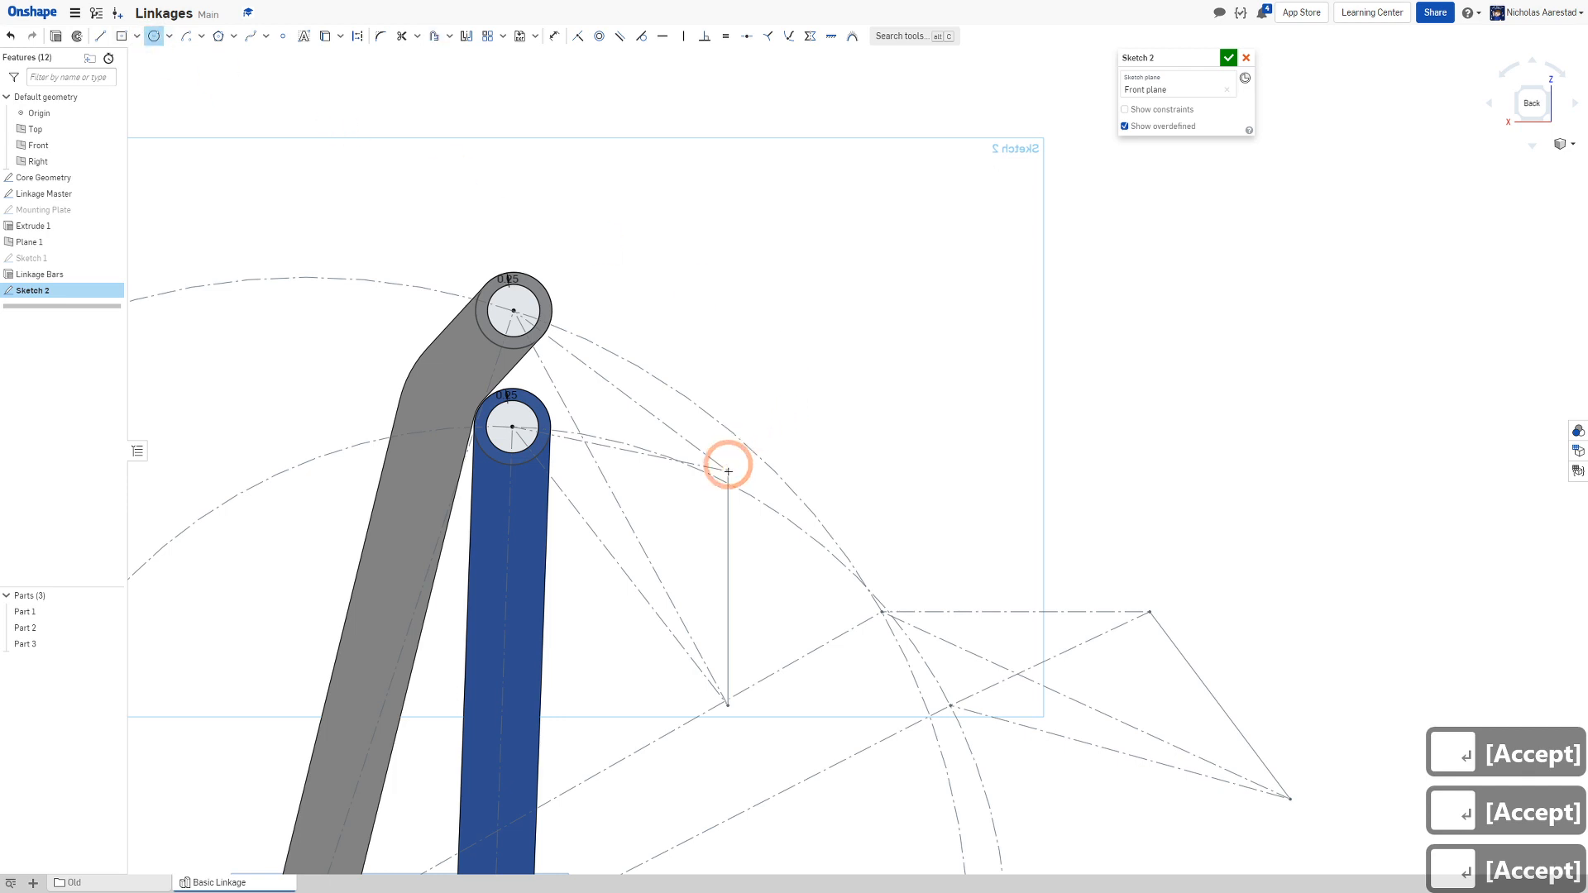
click(730, 522)
click(728, 707)
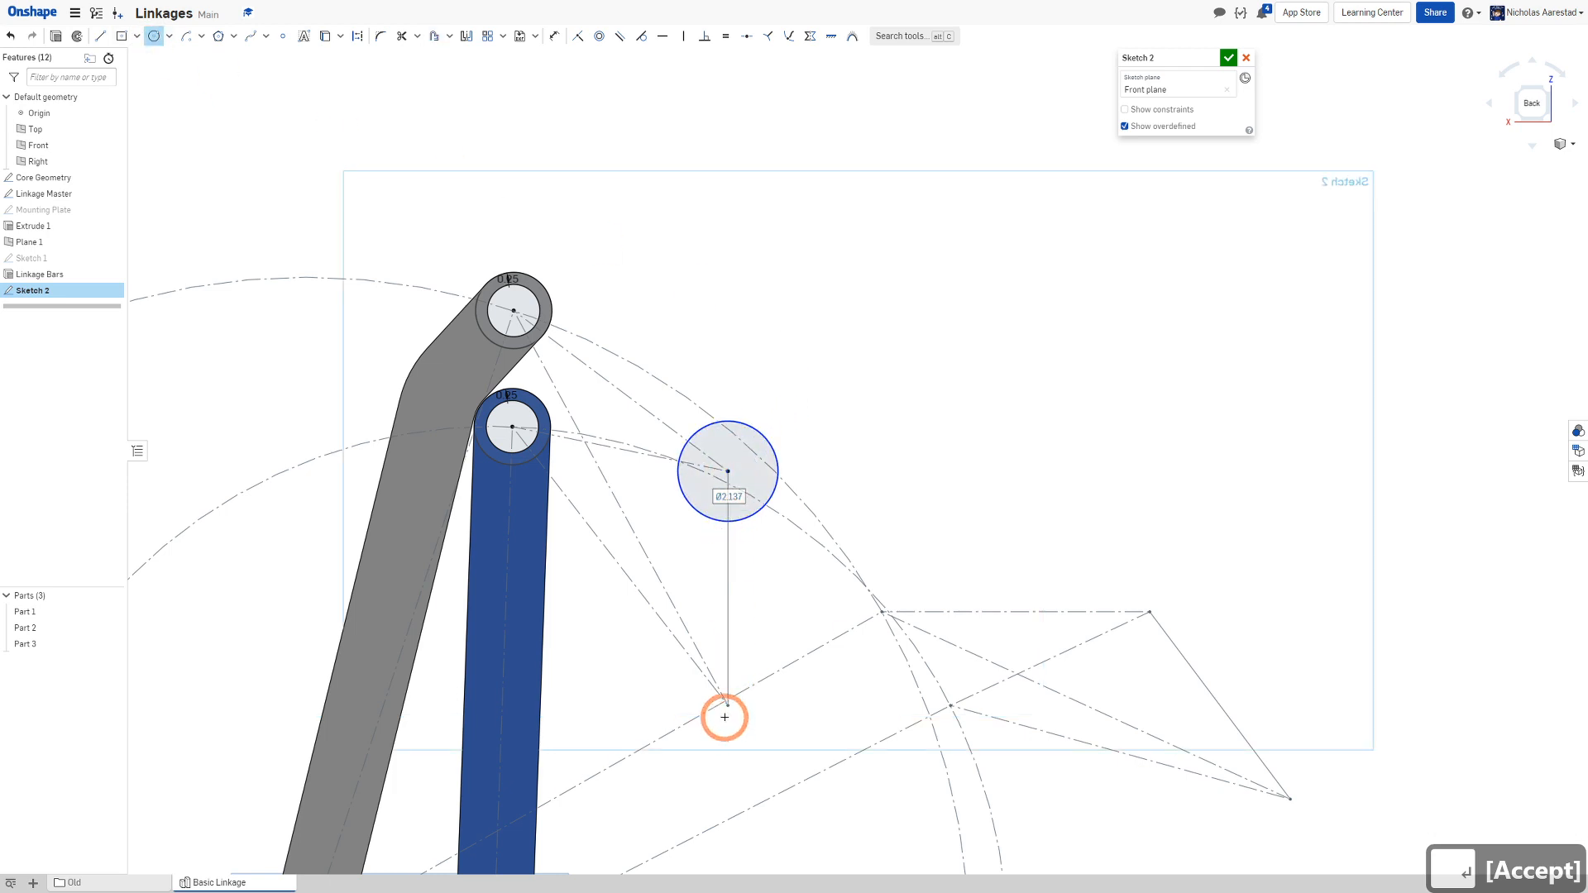
click(726, 738)
key(Escape)
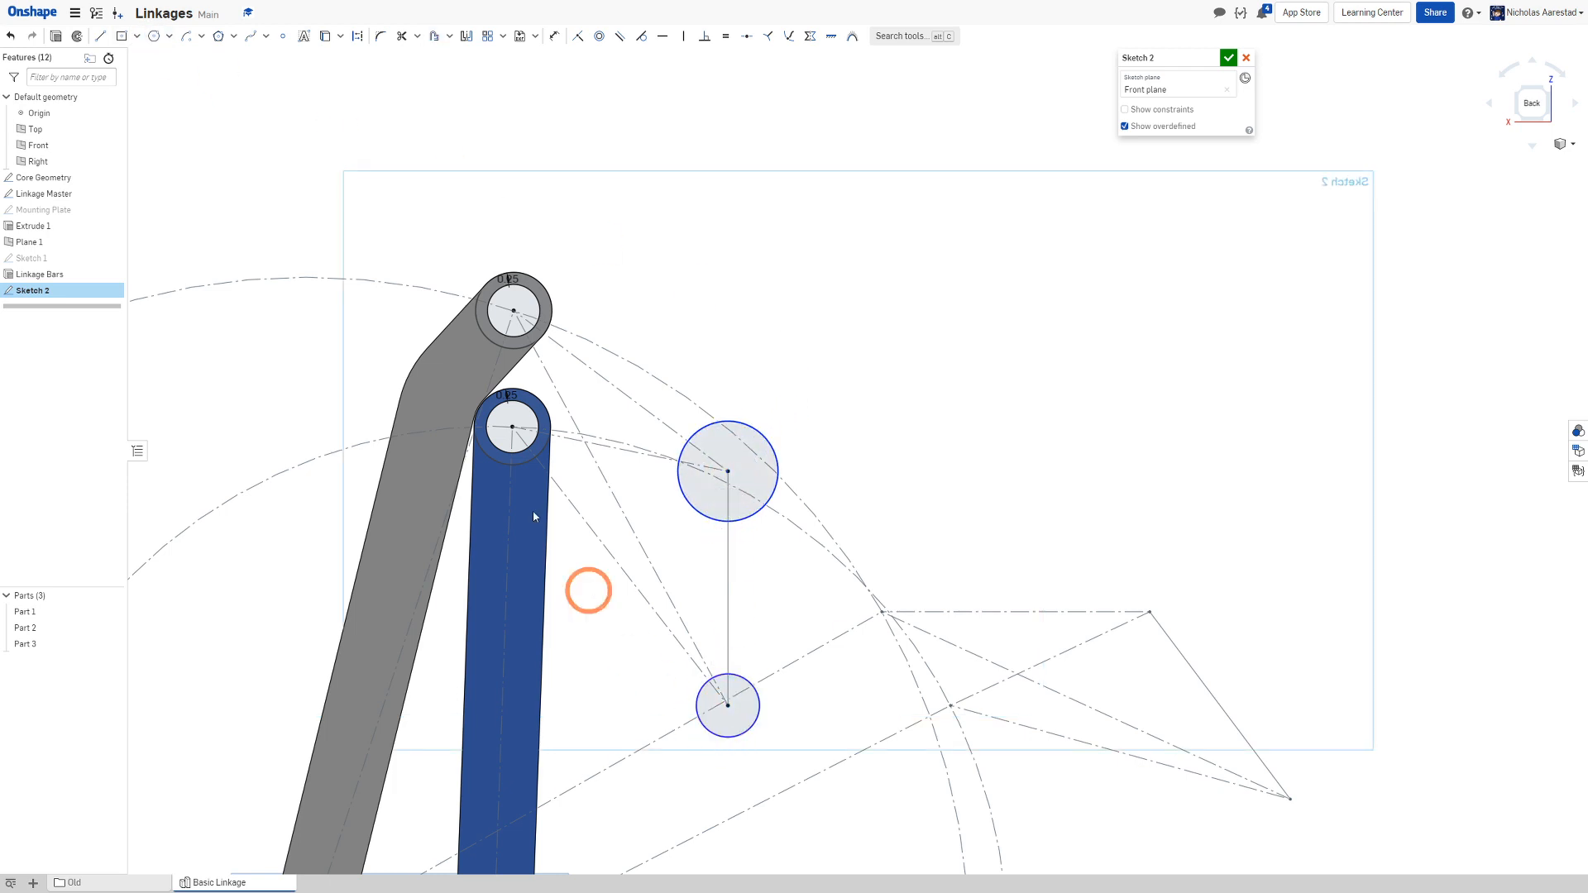
Constrain the two new circles to be equal in size to the offset circles around the arms' upper holes
scroll(492, 444, up, 3)
click(543, 479)
scroll(545, 470, down, 2)
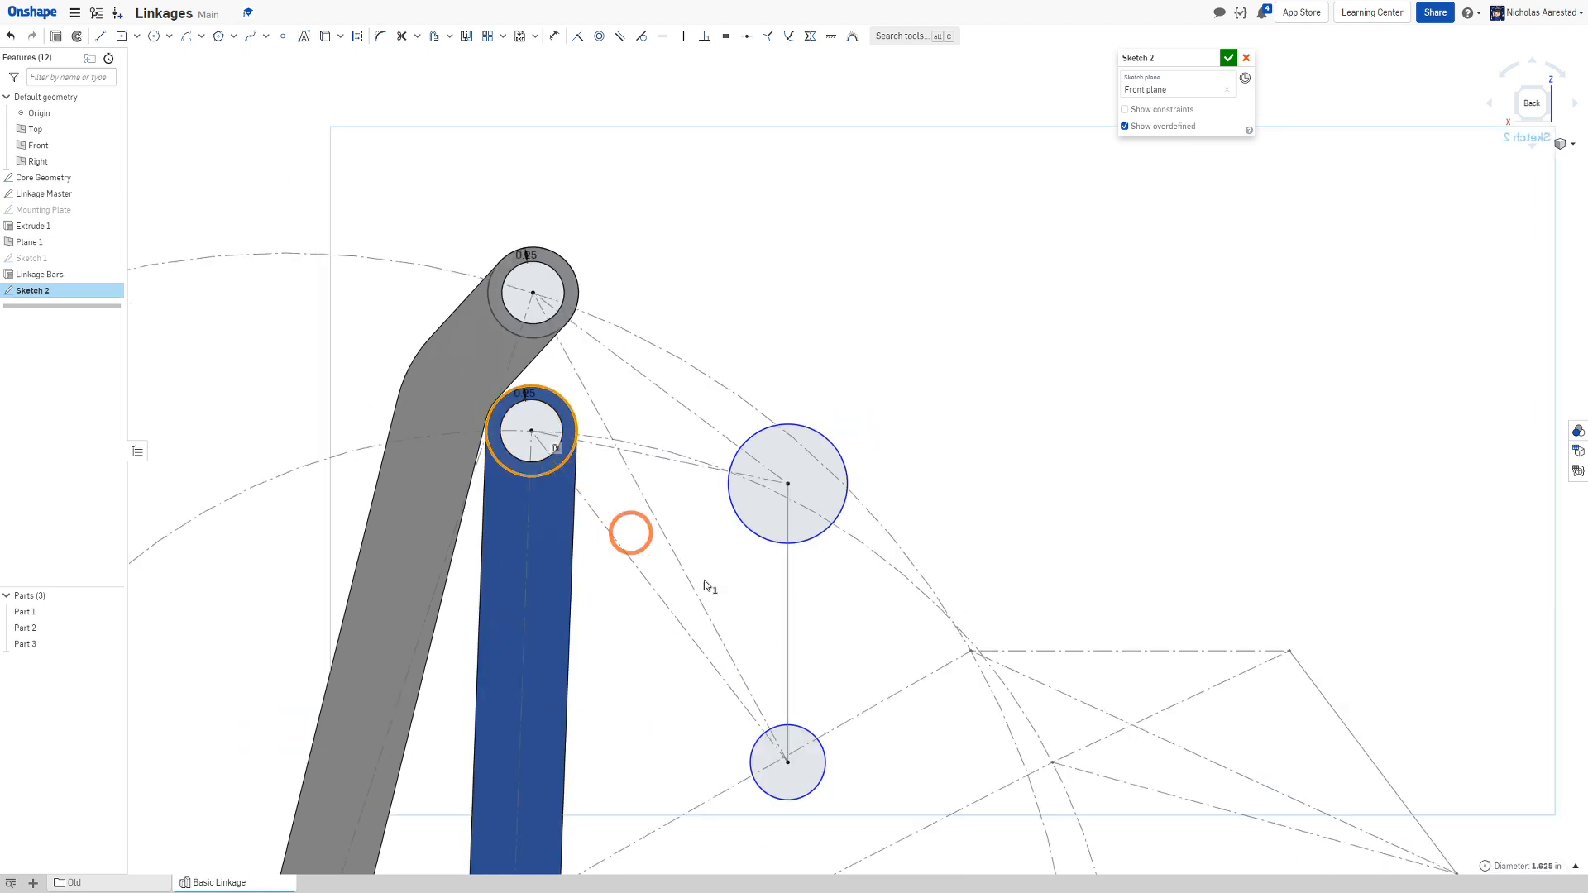
click(813, 739)
key(e)
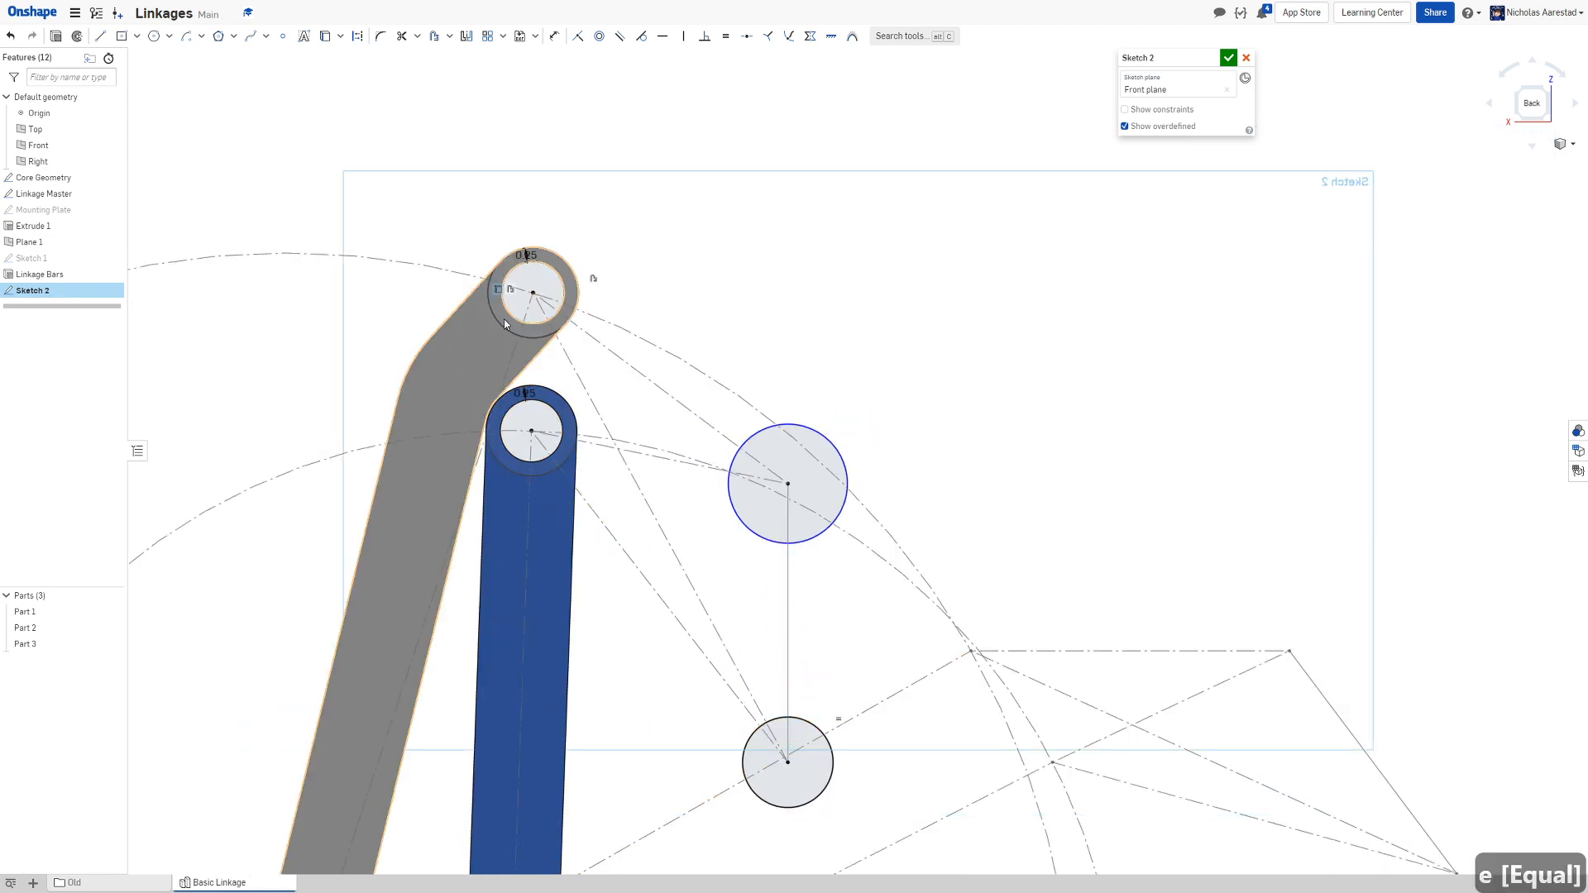
key(e)
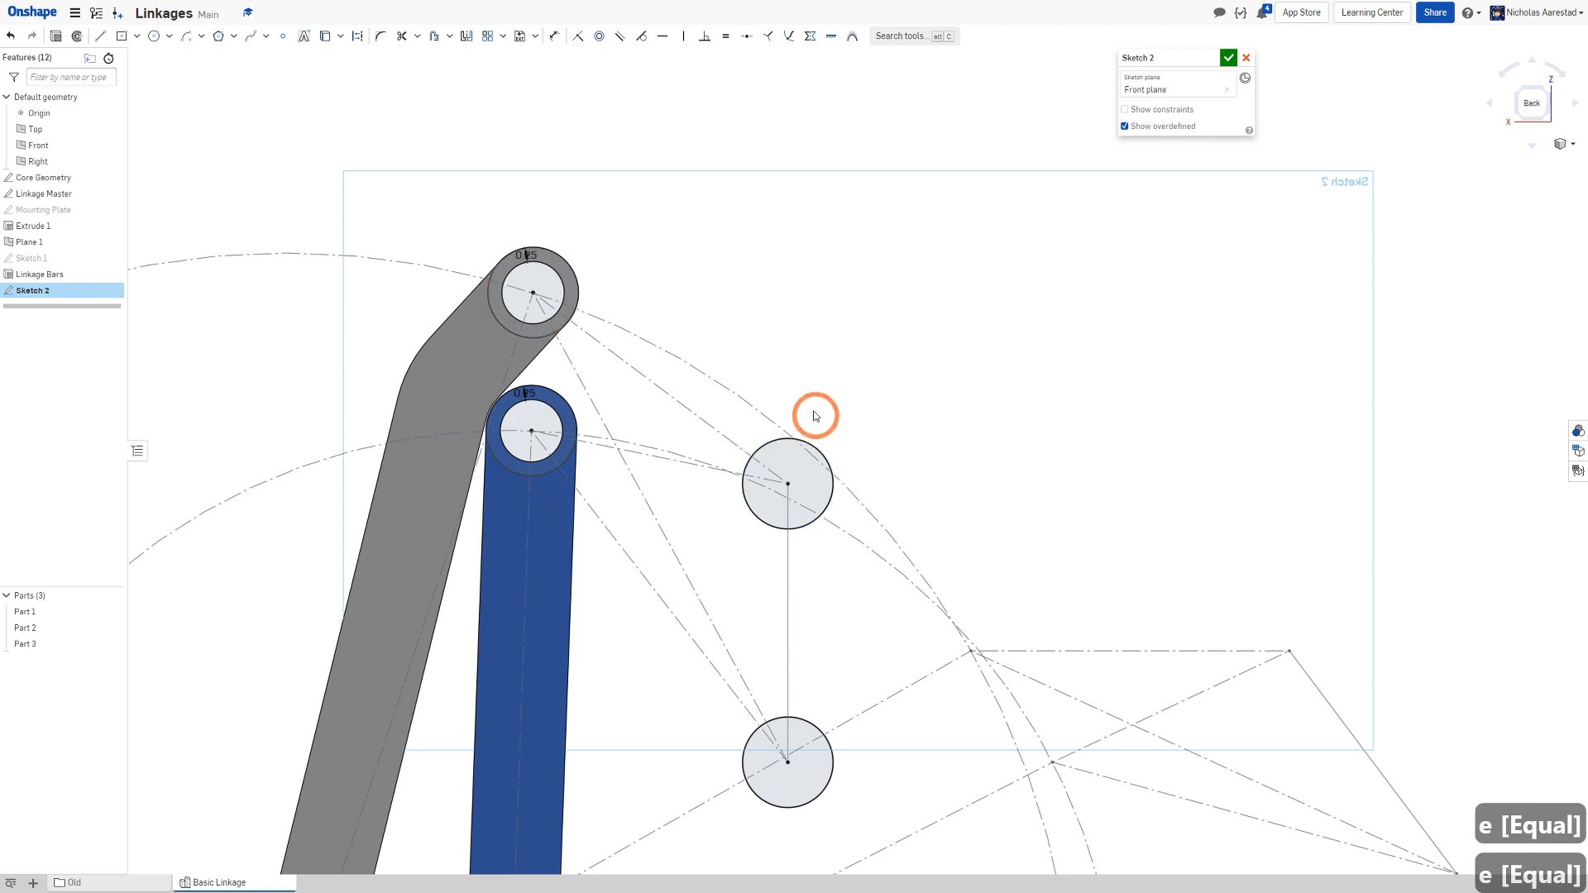
Draw four straight lines joining neighbouring circles to outline the connecting part around both arm holes and the two new circles
scroll(810, 428, down, 3)
scroll(744, 389, up, 1)
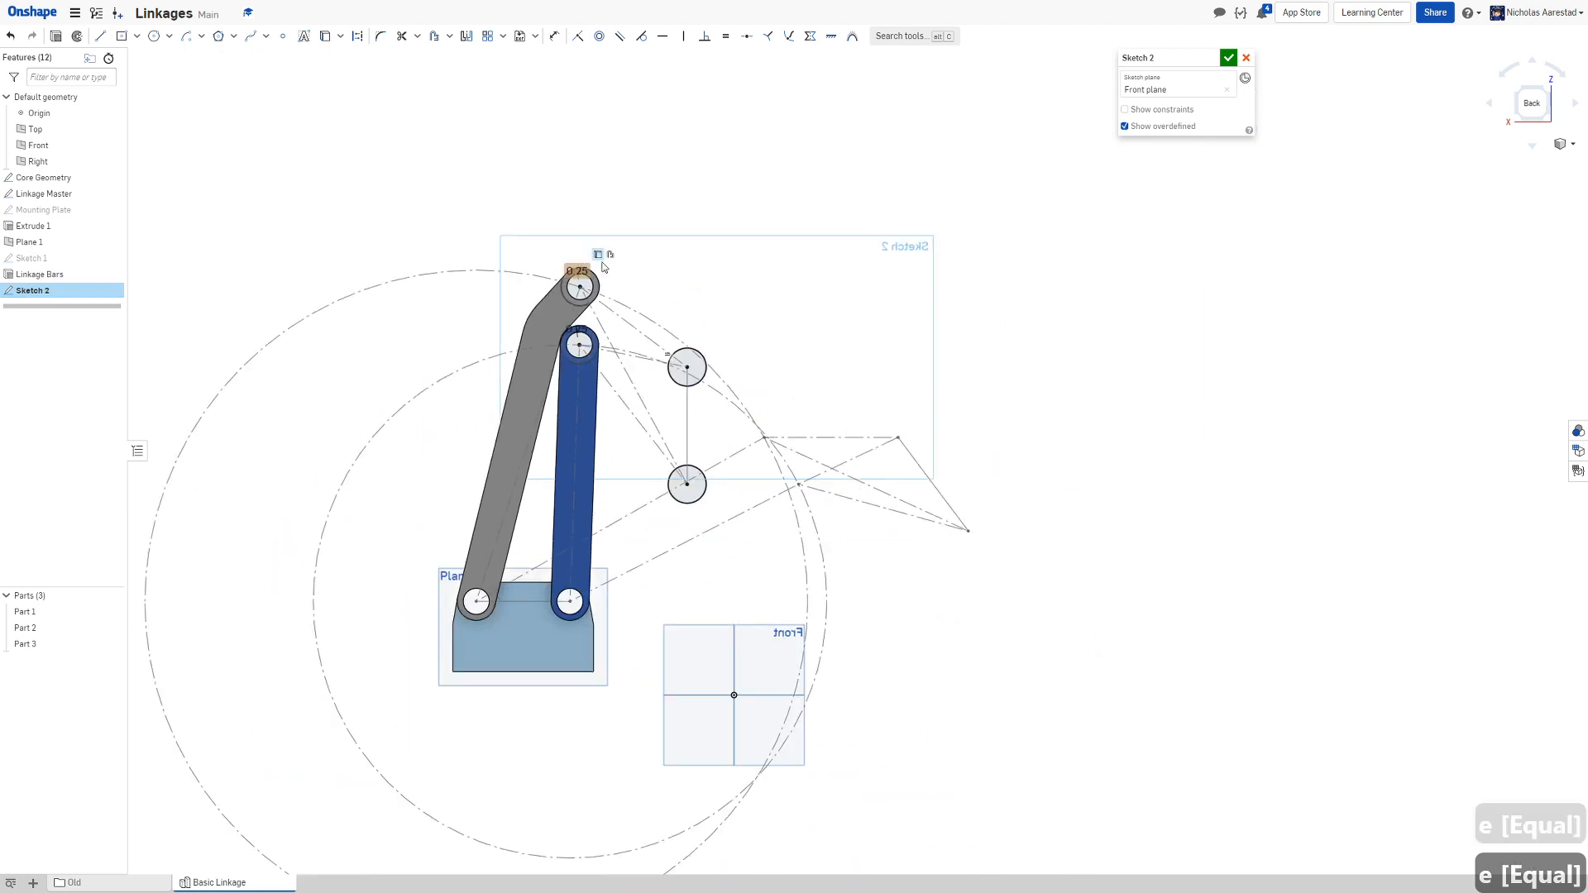
scroll(713, 309, up, 4)
scroll(524, 281, down, 1)
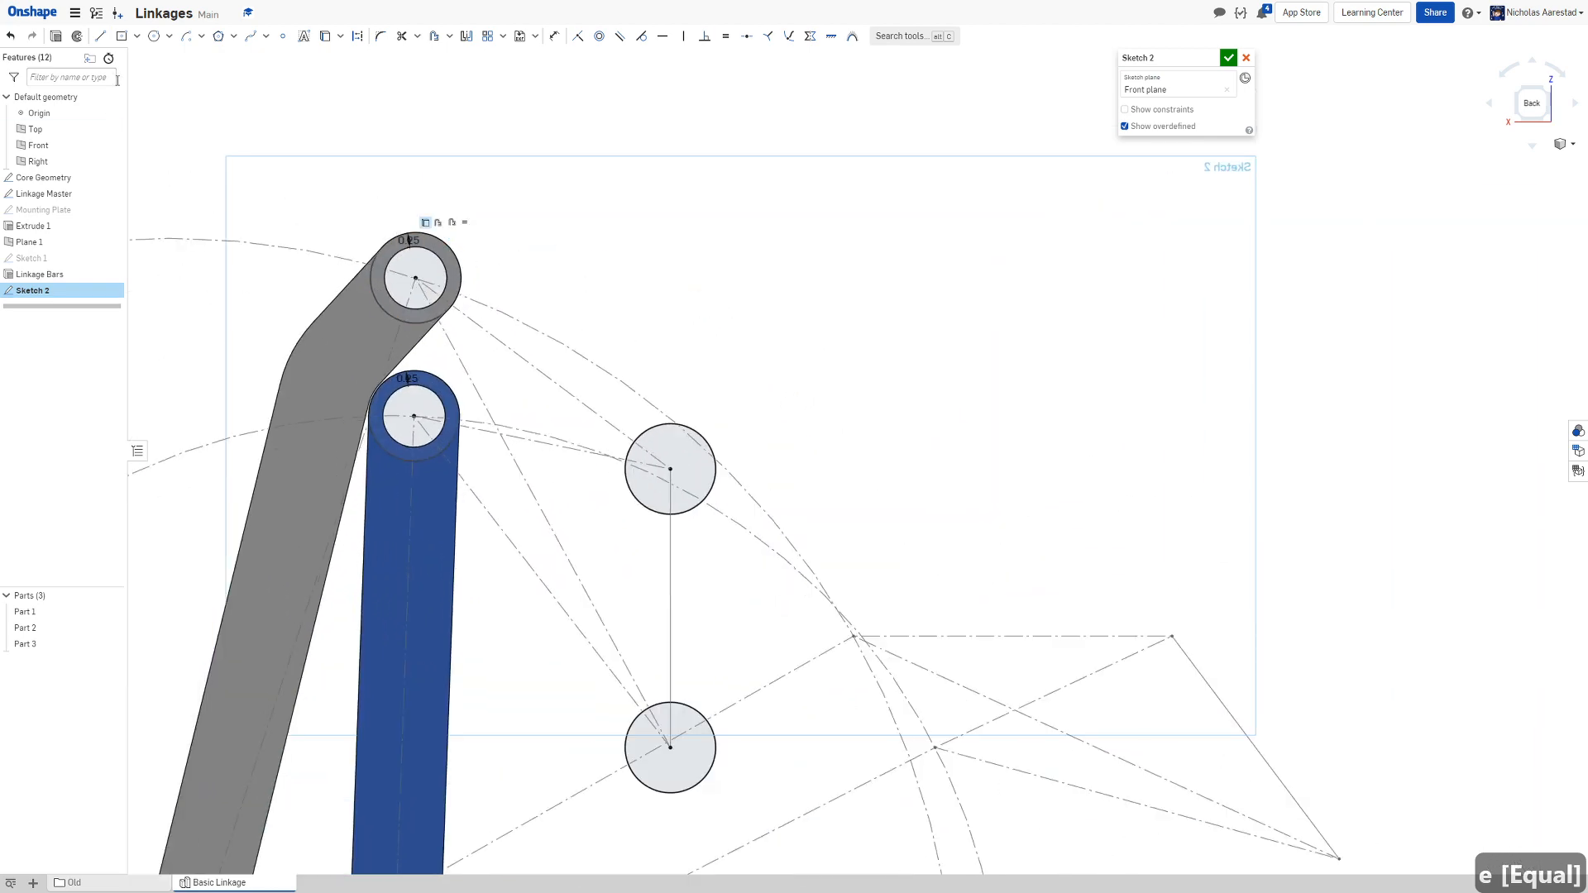
click(97, 36)
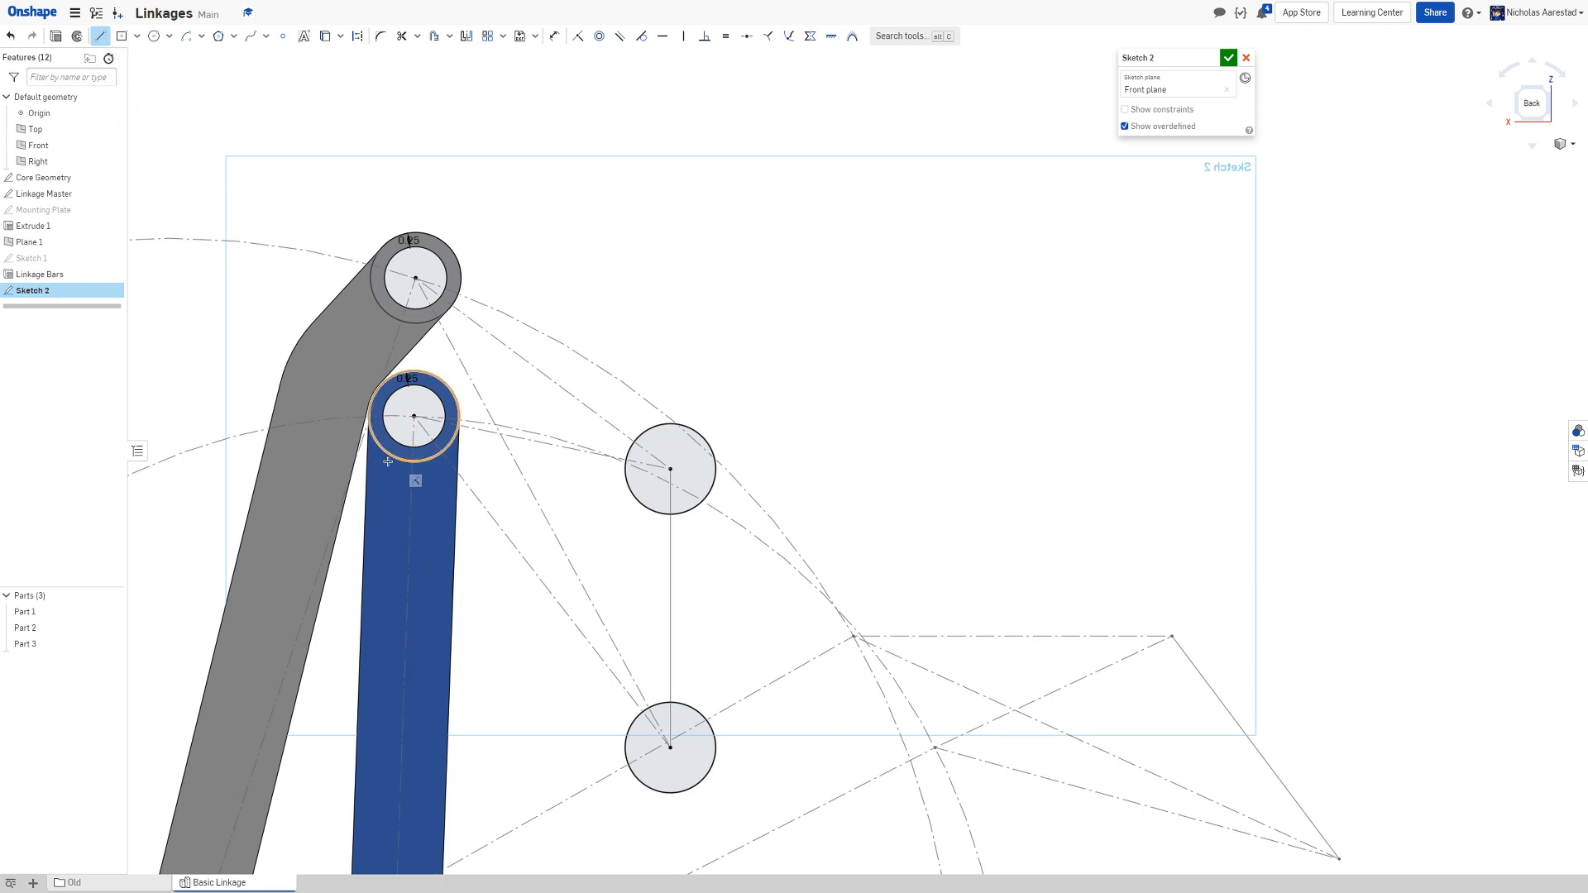
drag(473, 697, 626, 753)
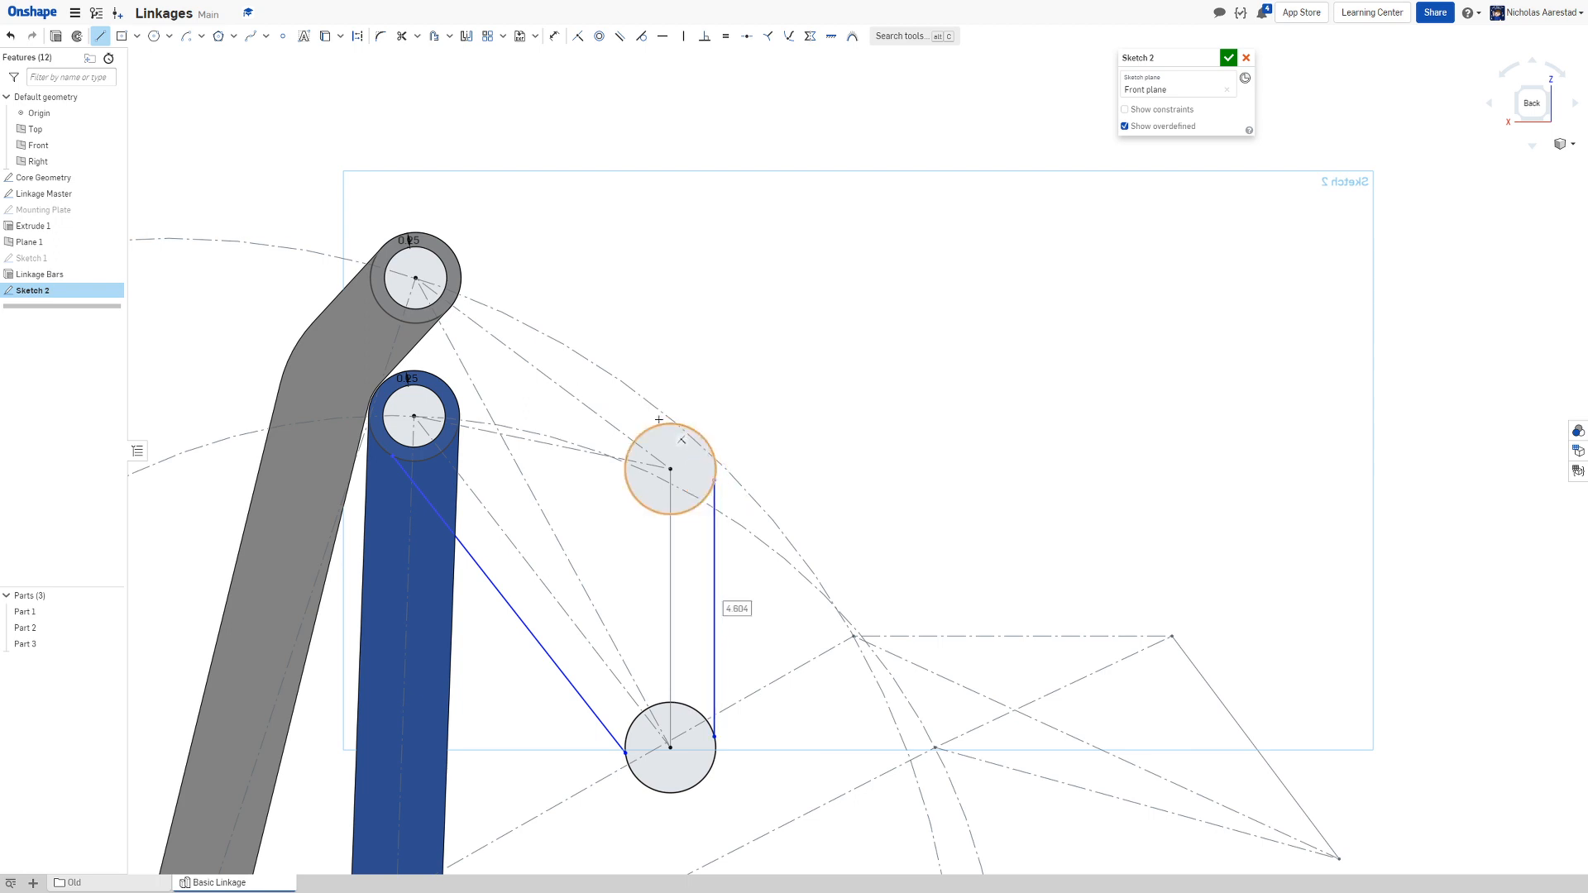
drag(451, 229, 450, 247)
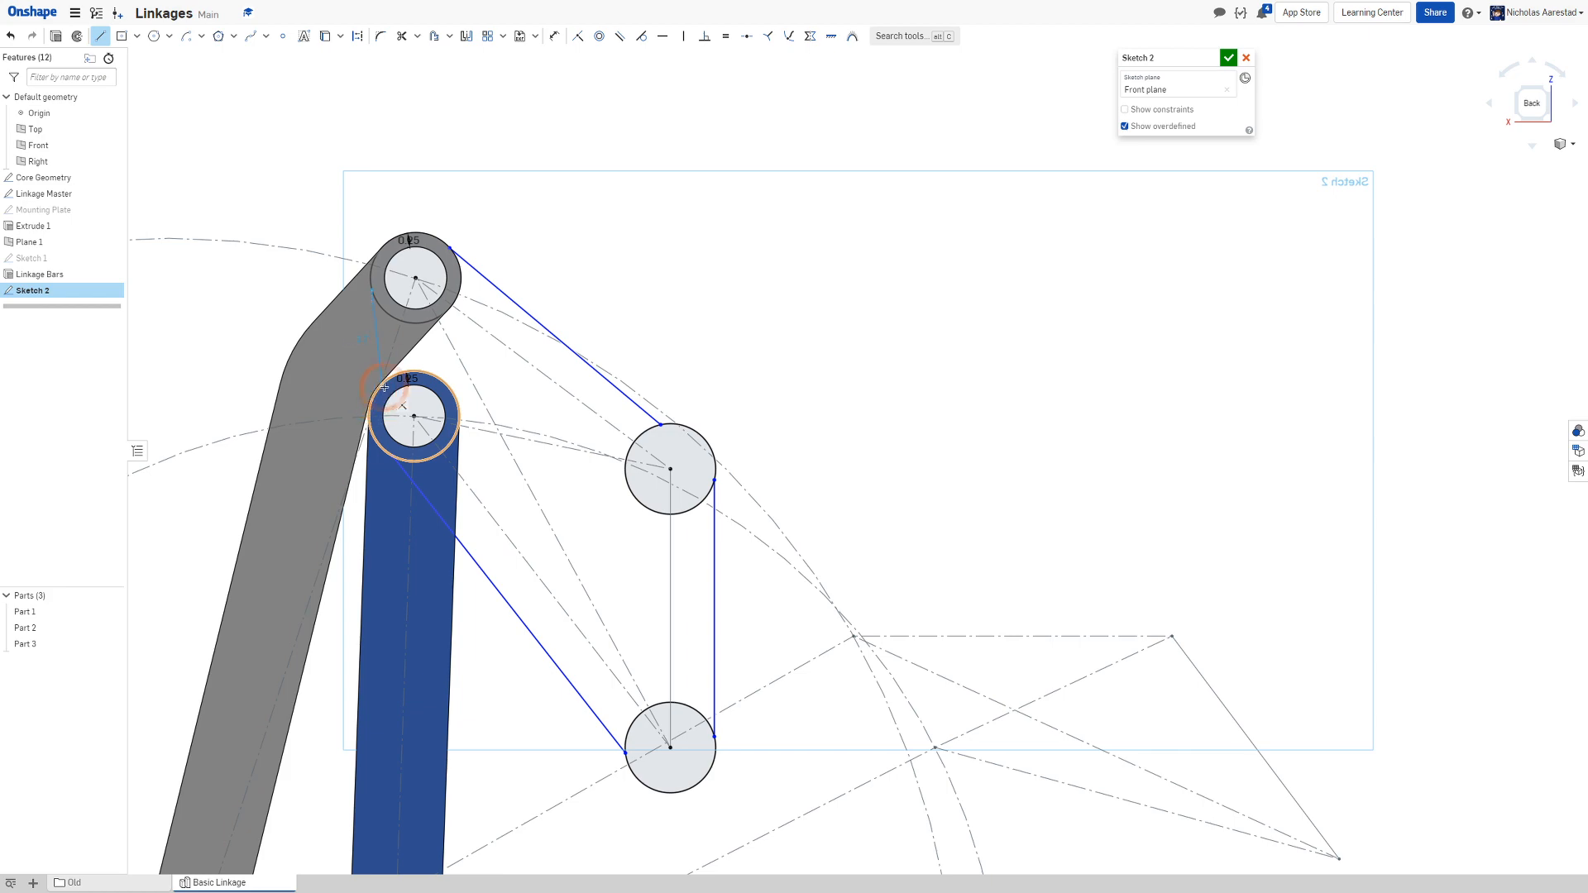
scroll(384, 387, up, 5)
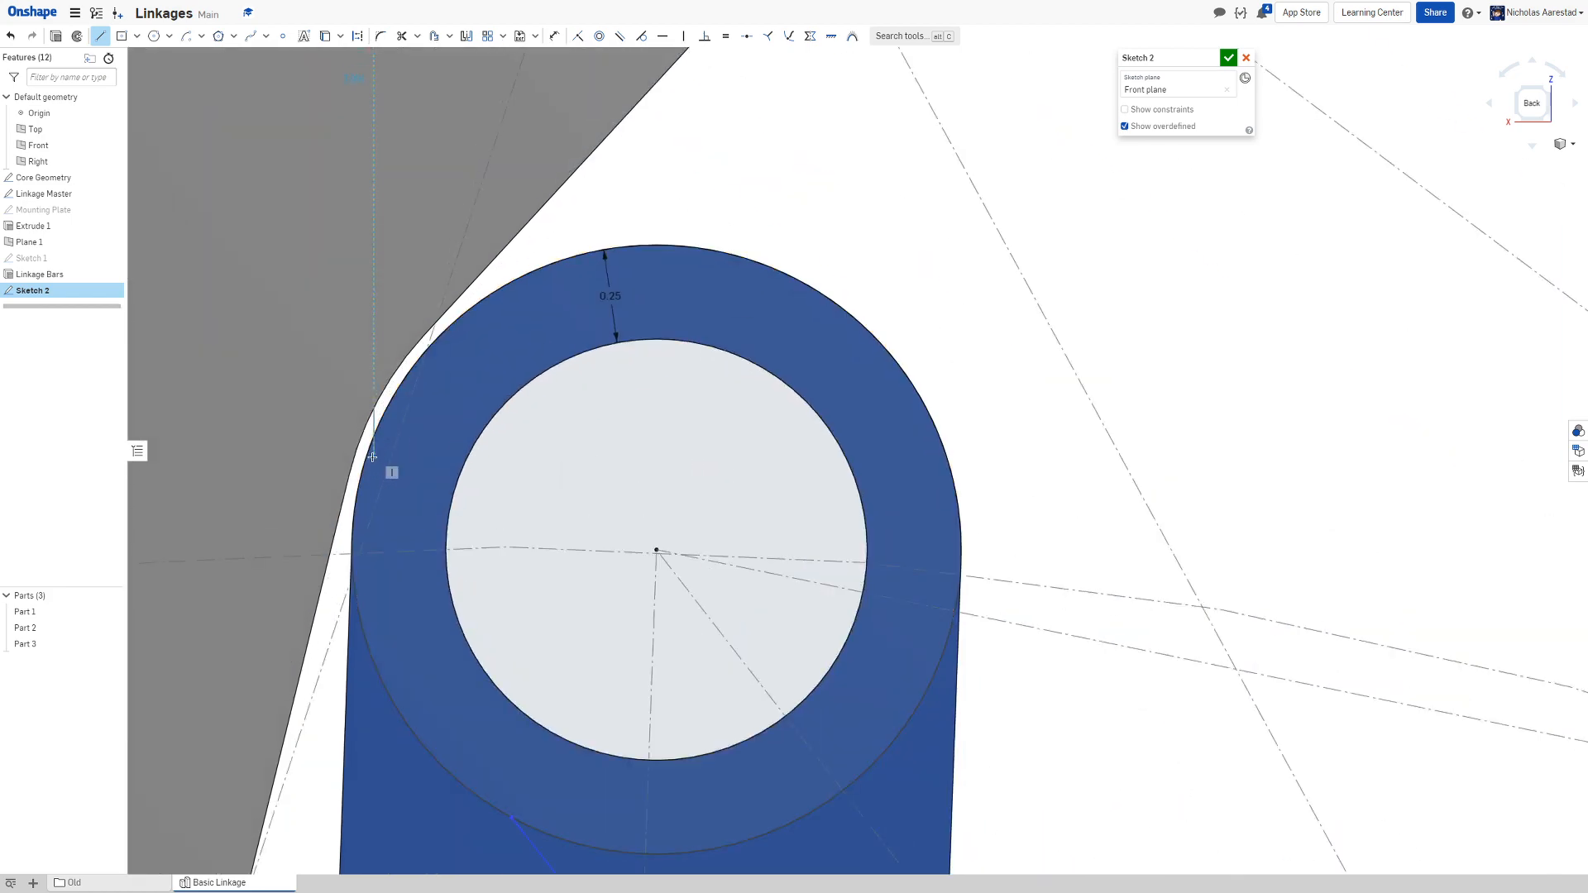
scroll(364, 478, down, 5)
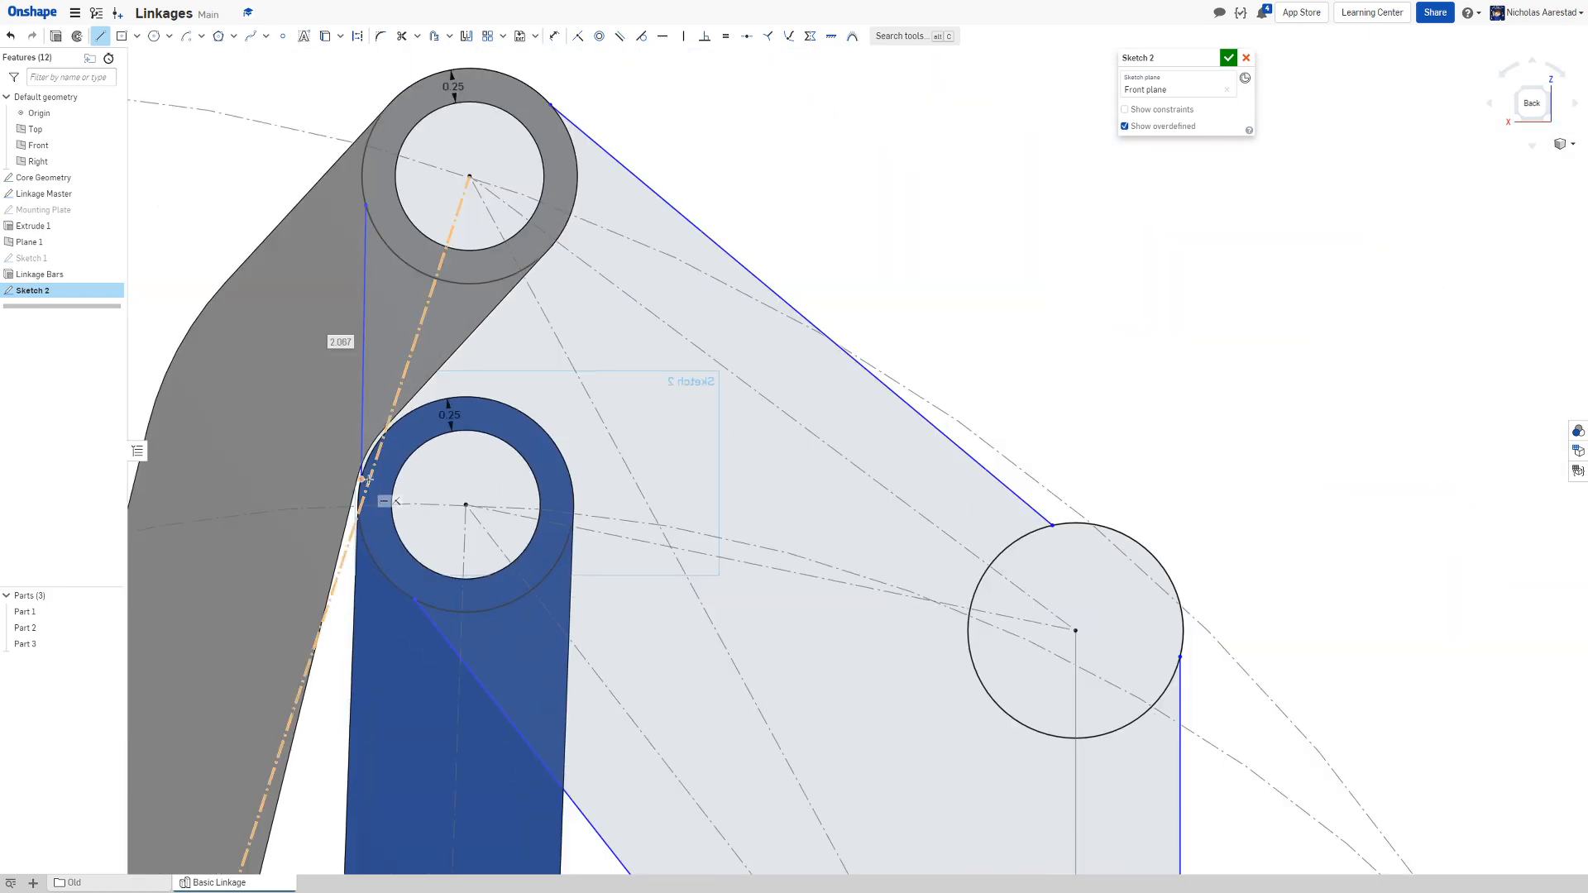
Make the upper sloping line tangent to the grey arm's offset circle and to the upper new circle
key(t)
scroll(541, 227, down, 2)
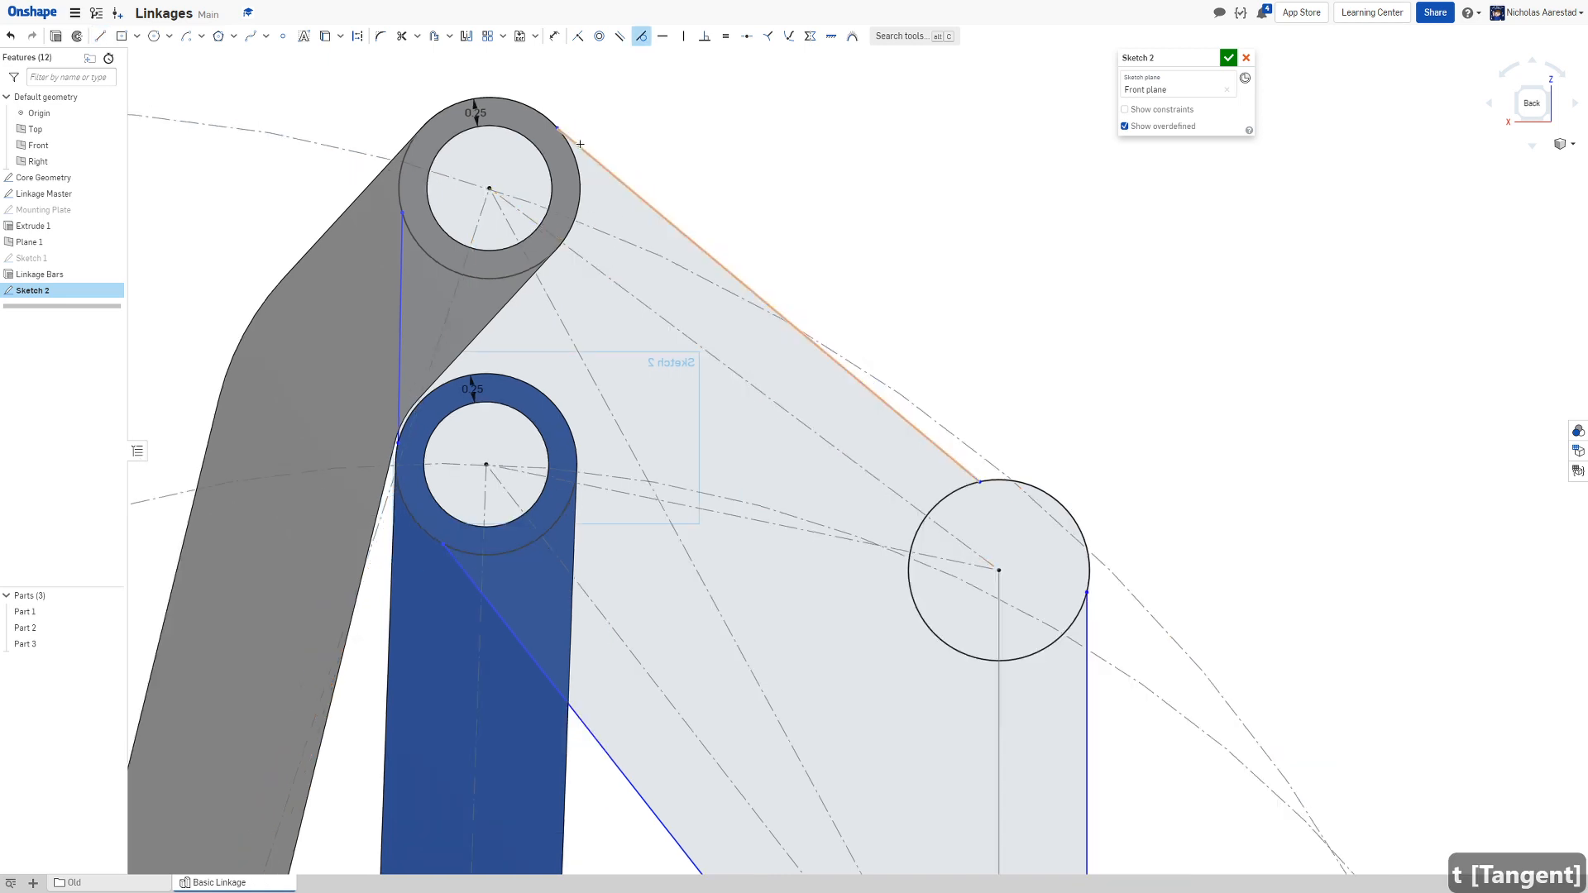
click(576, 146)
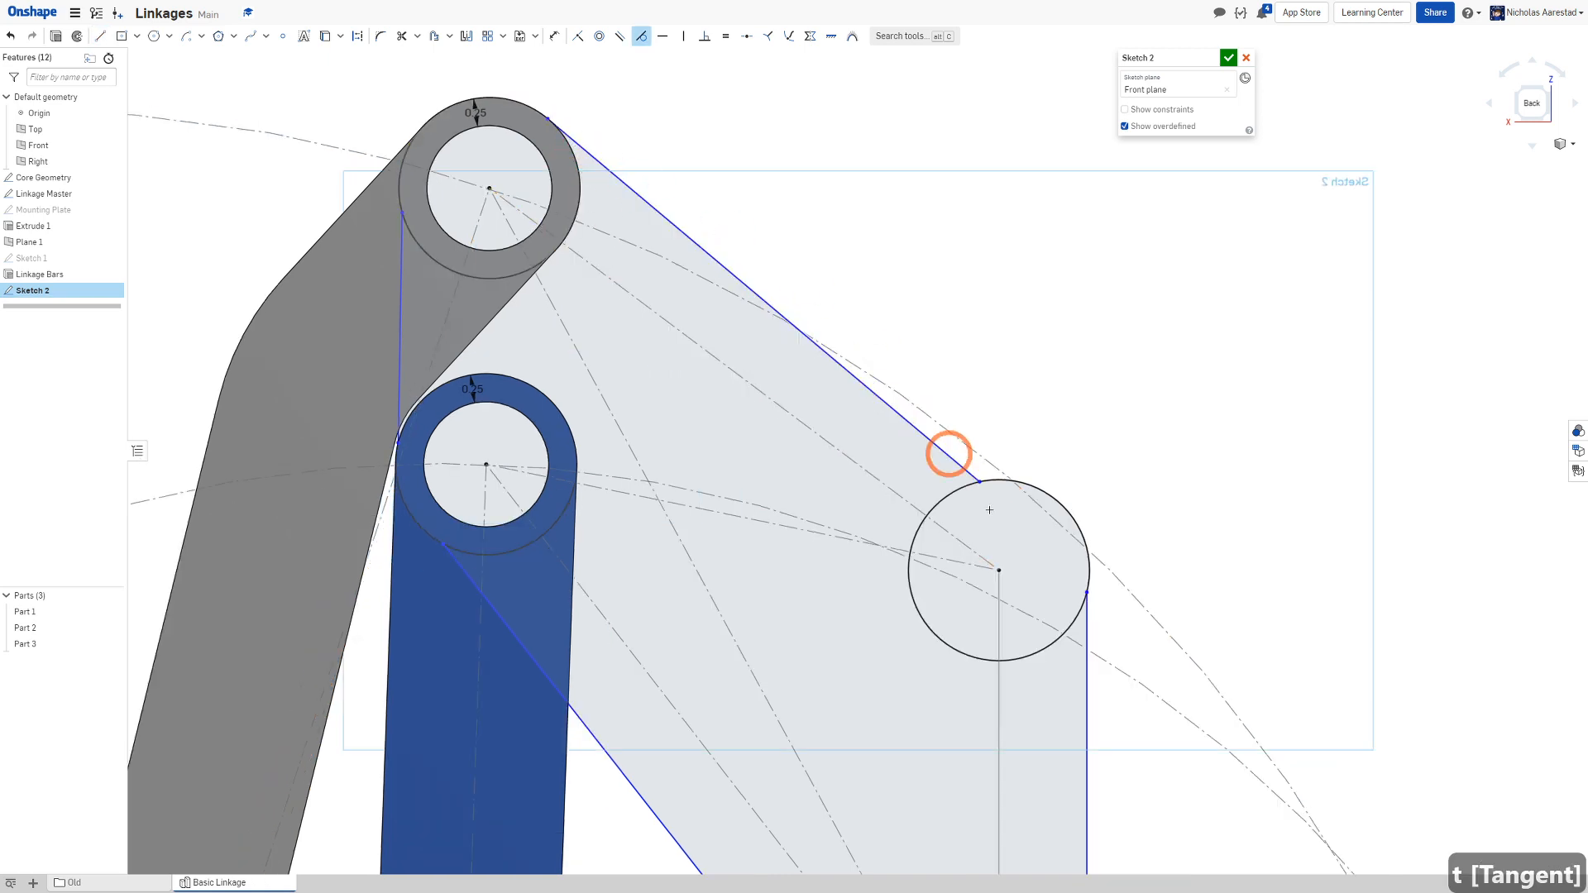
click(932, 445)
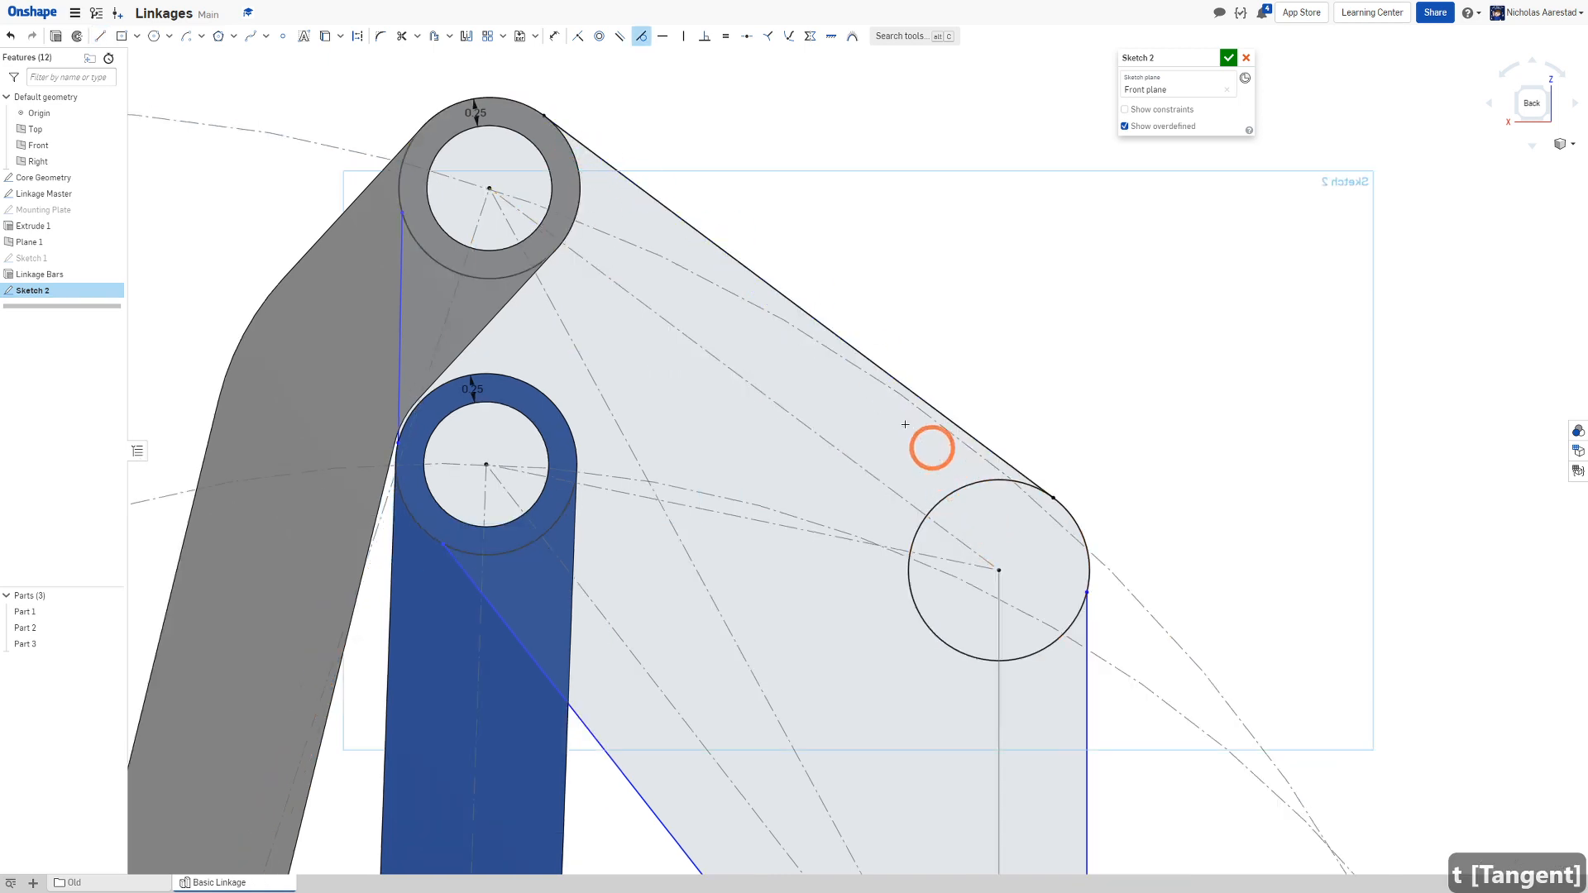
Make the vertical outline line tangent to both new circles
scroll(904, 424, down, 5)
scroll(977, 581, up, 5)
click(982, 414)
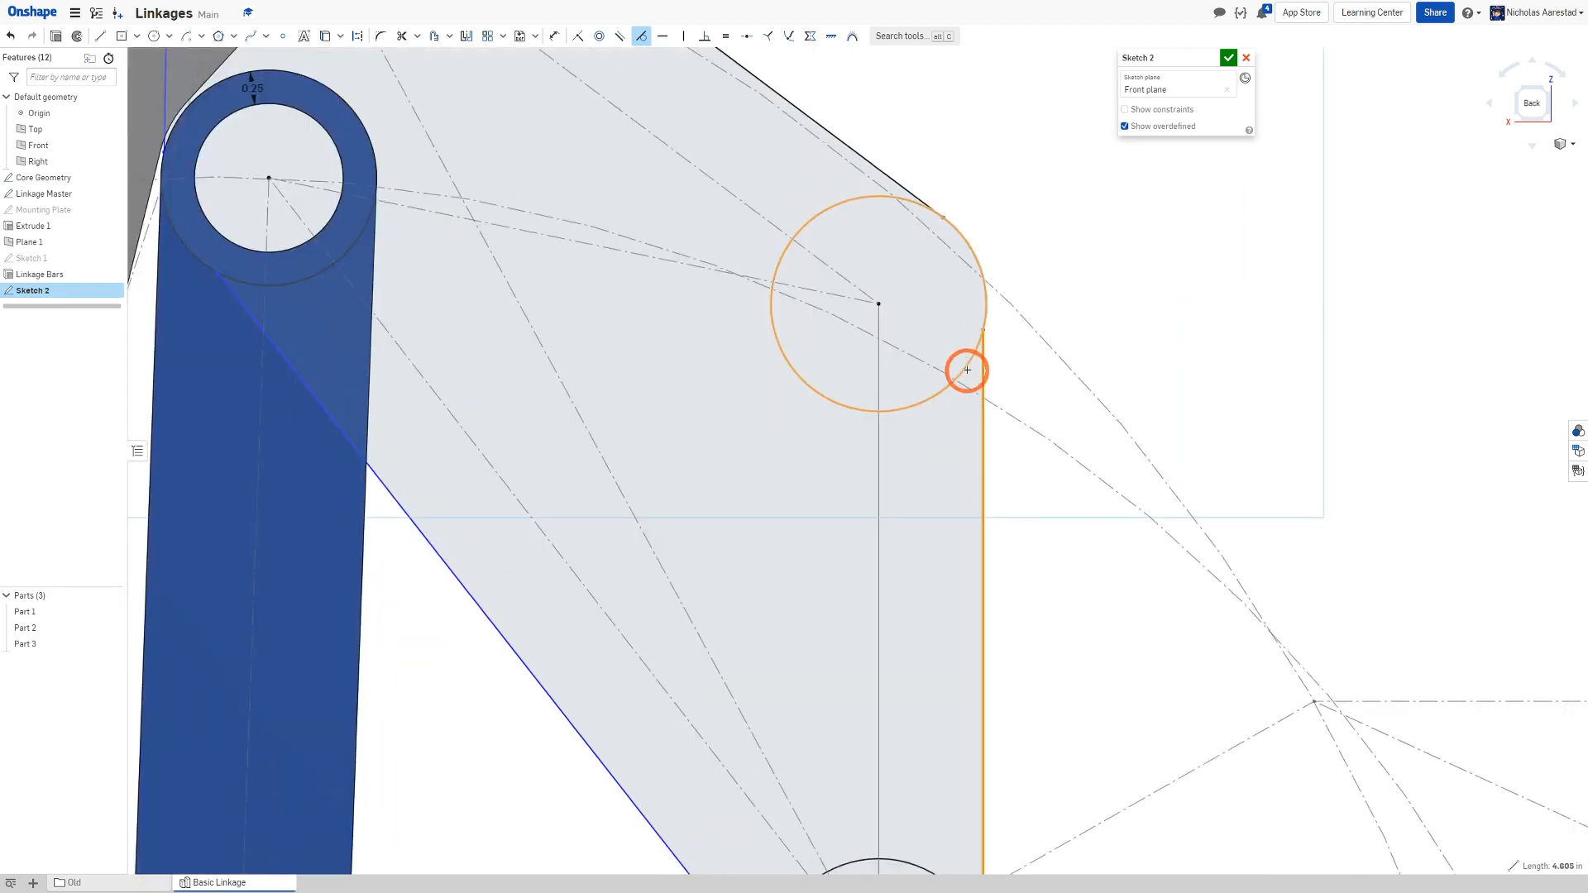
click(965, 364)
scroll(952, 368, down, 5)
Make the lower diagonal line tangent to the lower new circle and to the blue arm's offset circle
scroll(844, 460, up, 5)
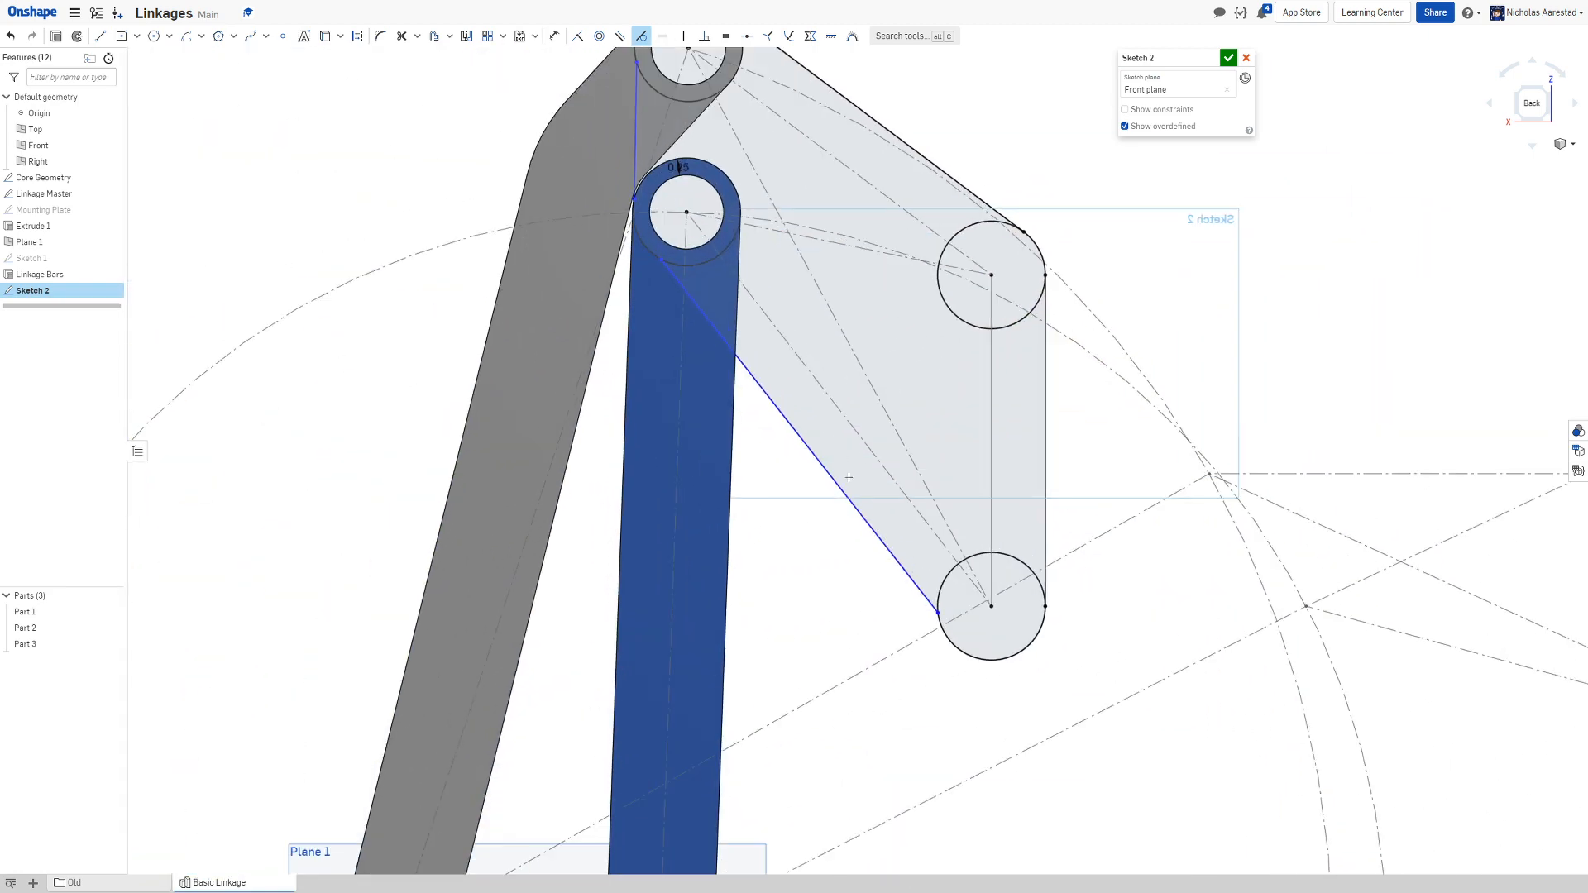
click(943, 583)
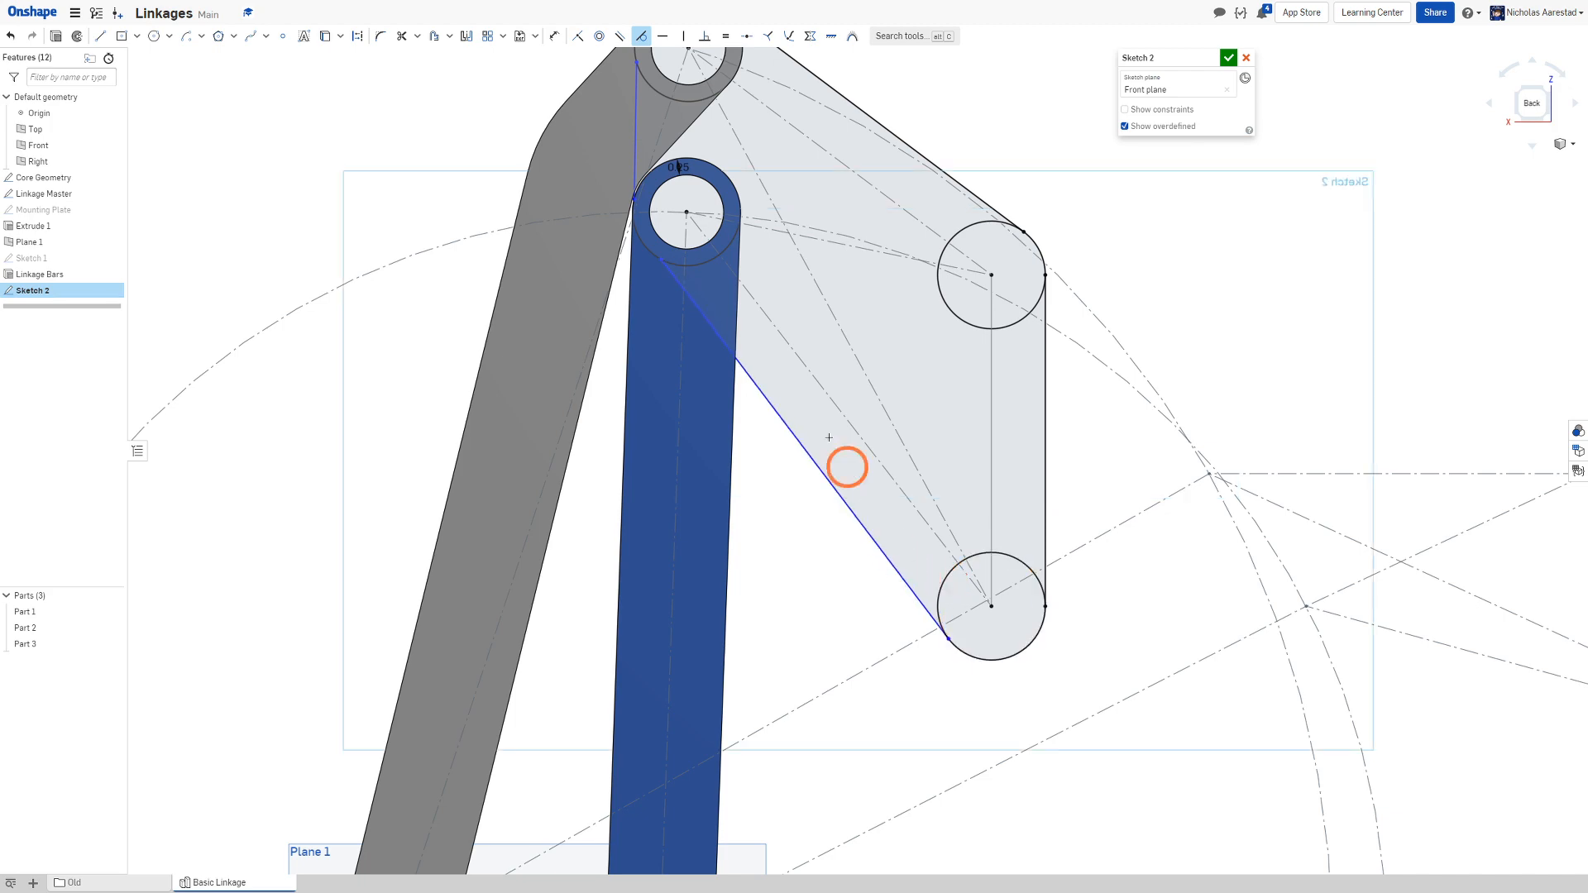
scroll(689, 254, up, 5)
click(650, 304)
click(663, 284)
scroll(657, 273, down, 5)
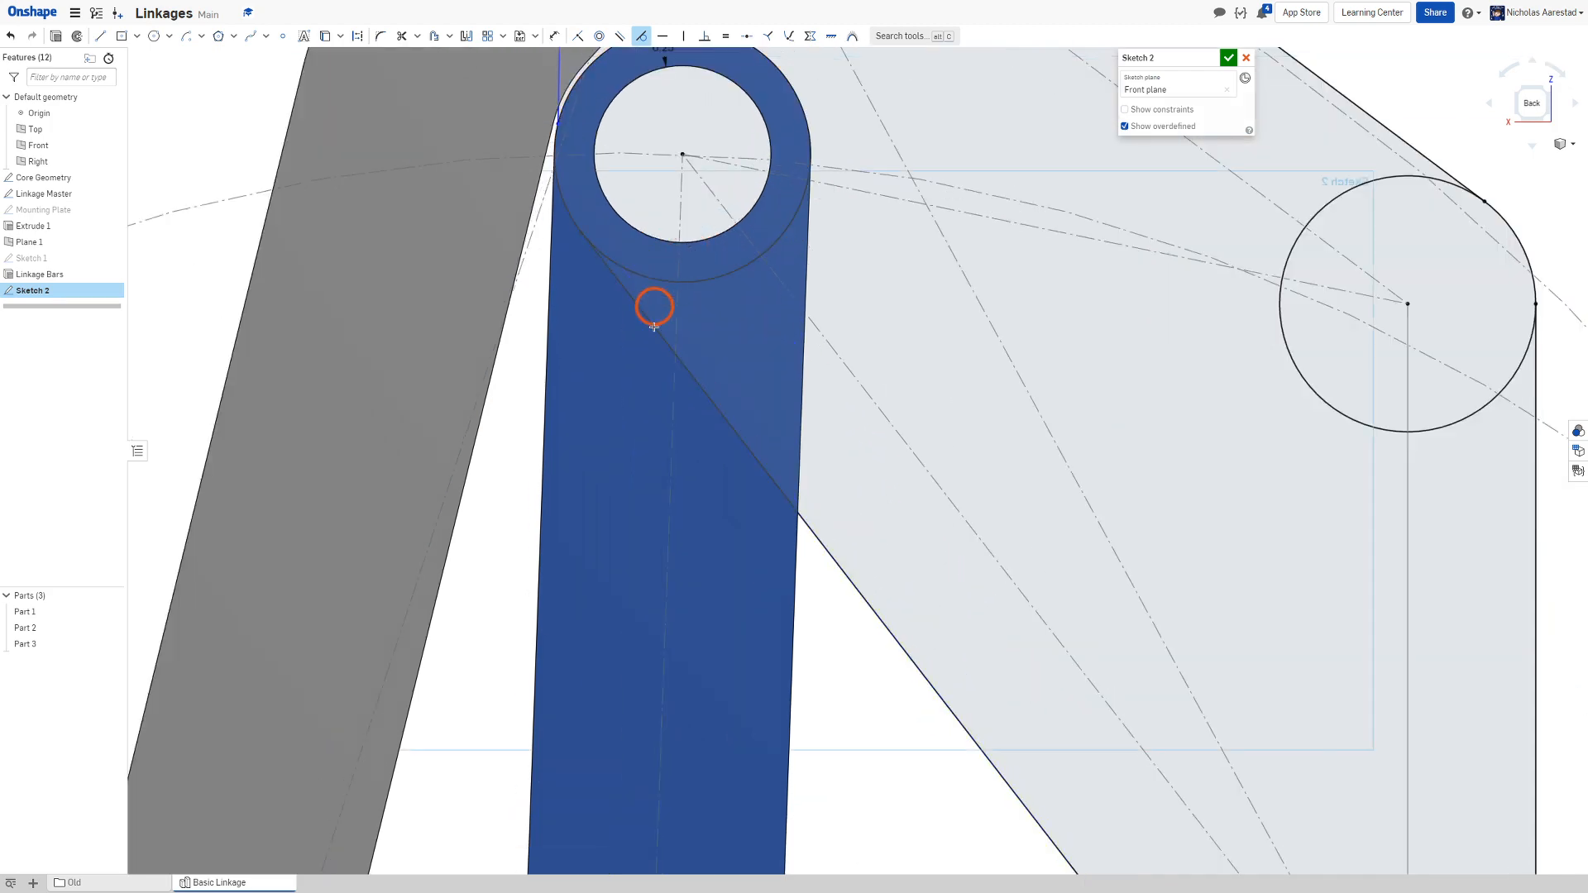
Make the short line between the two arms' offset circles tangent to both of them
scroll(579, 181, up, 6)
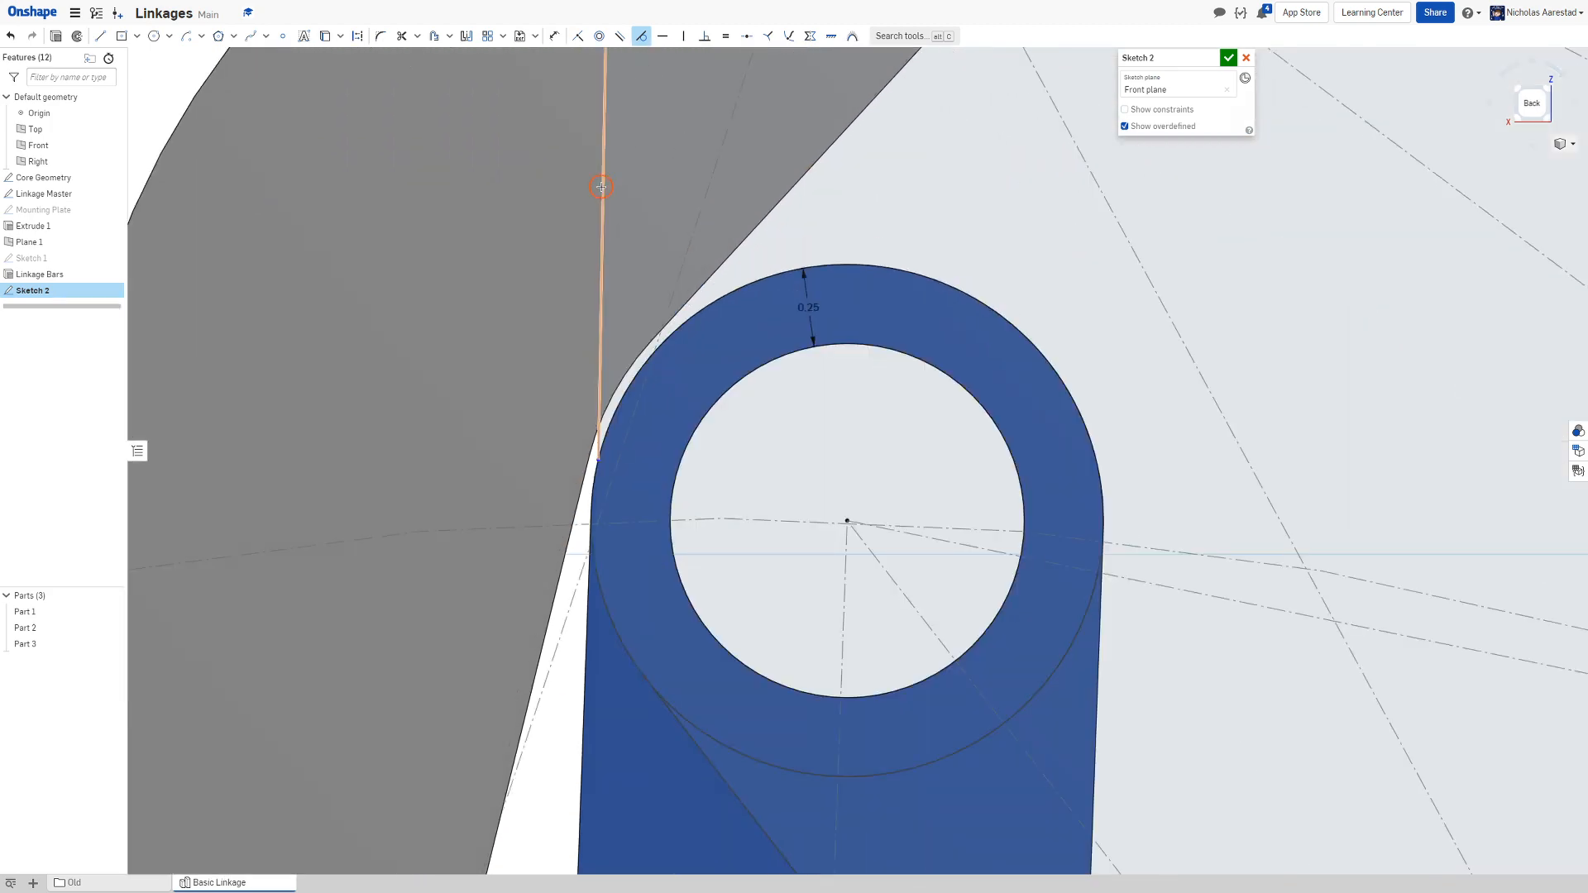
click(738, 281)
scroll(727, 312, down, 5)
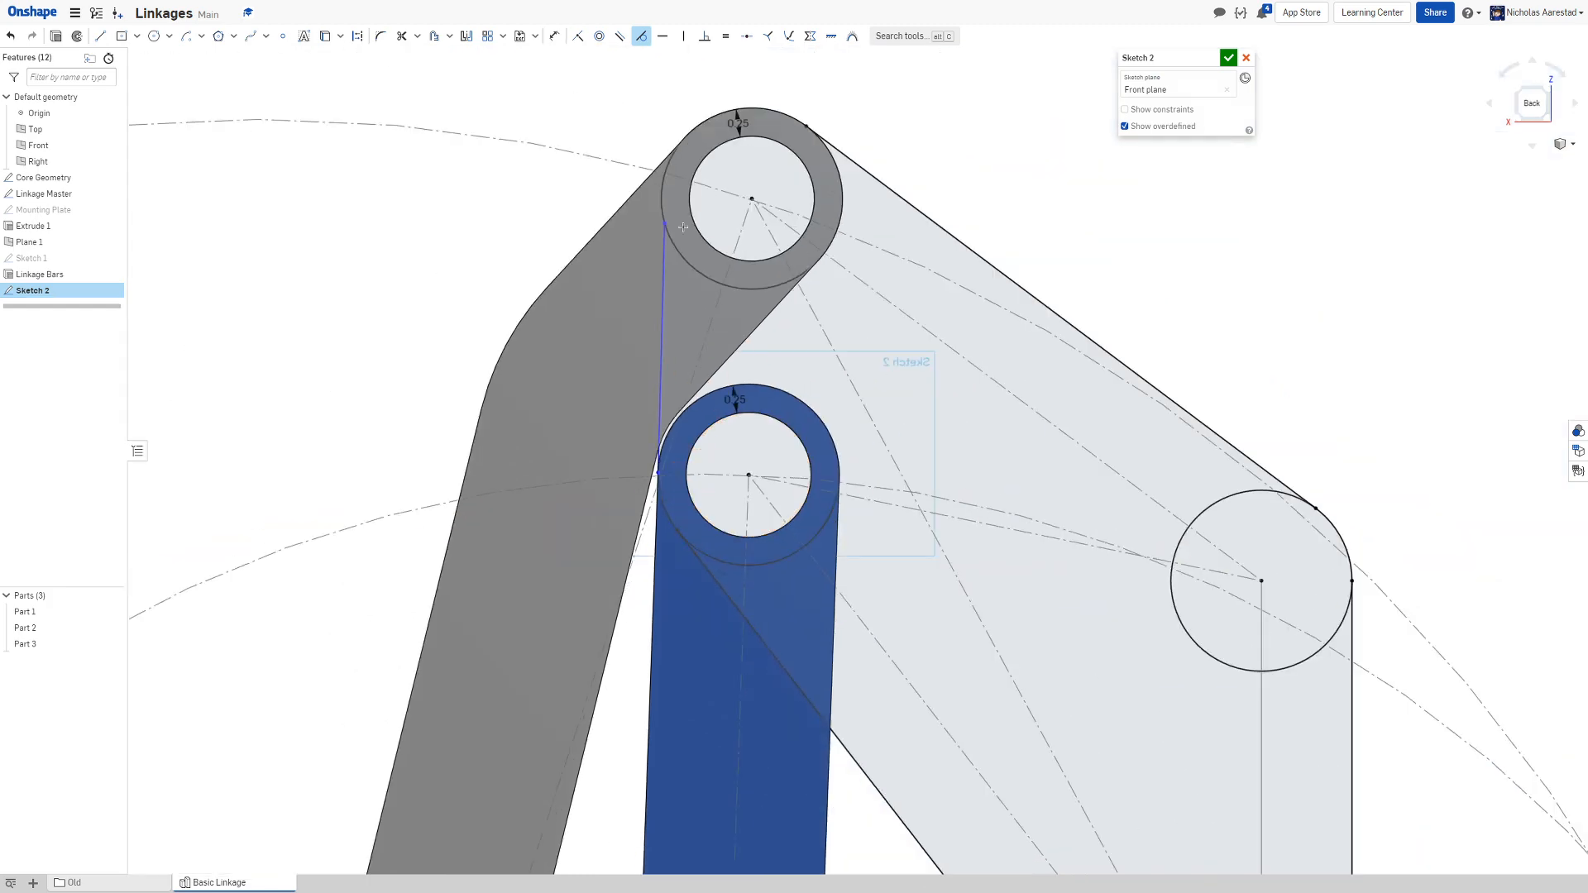
scroll(692, 300, up, 5)
click(661, 290)
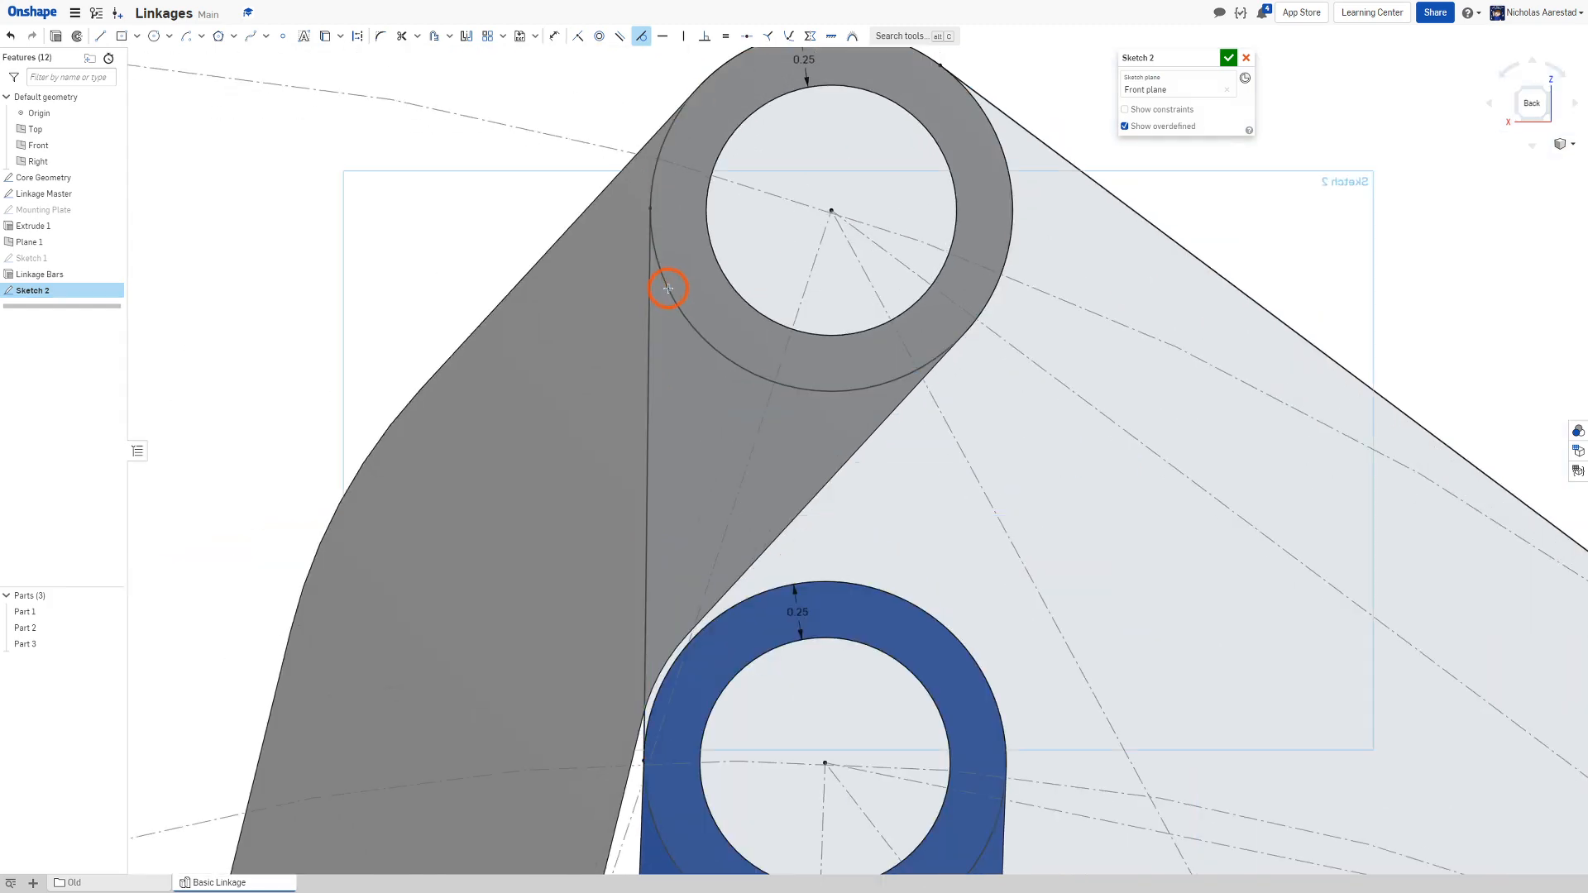
scroll(488, 223, down, 5)
Extrude the connecting part's sketch regions as a new solid with a blind depth of 0.25 in
mouse_move(702, 256)
right_down()
mouse_move(794, 262)
mouse_move(760, 277)
mouse_move(588, 230)
mouse_move(488, 263)
right_up()
key(shift+e)
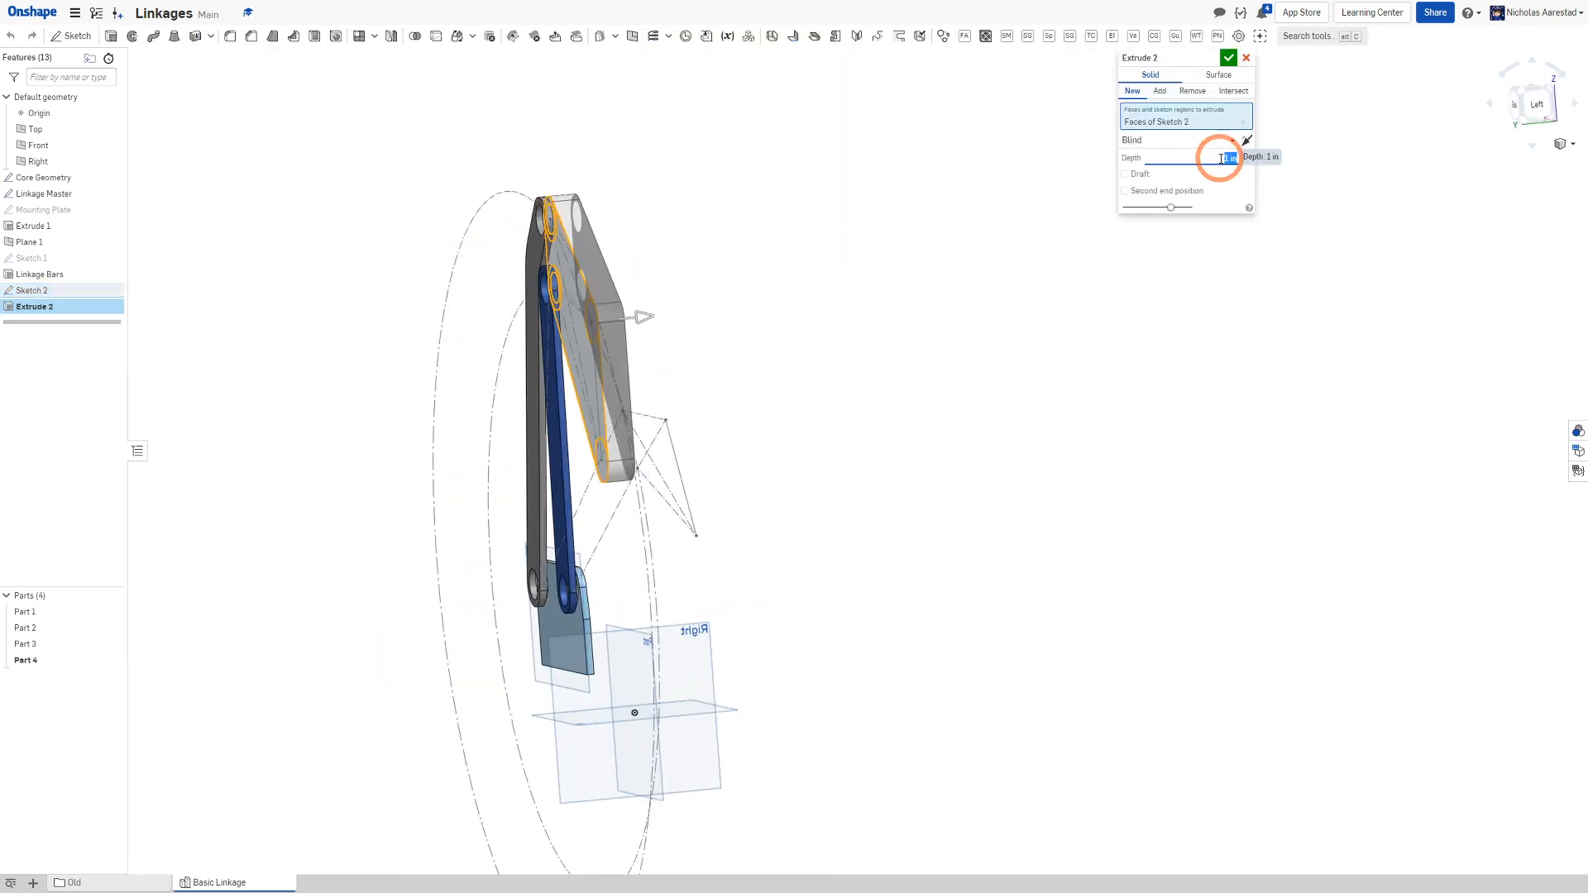
click(1221, 158)
text(.25)
key(Return)
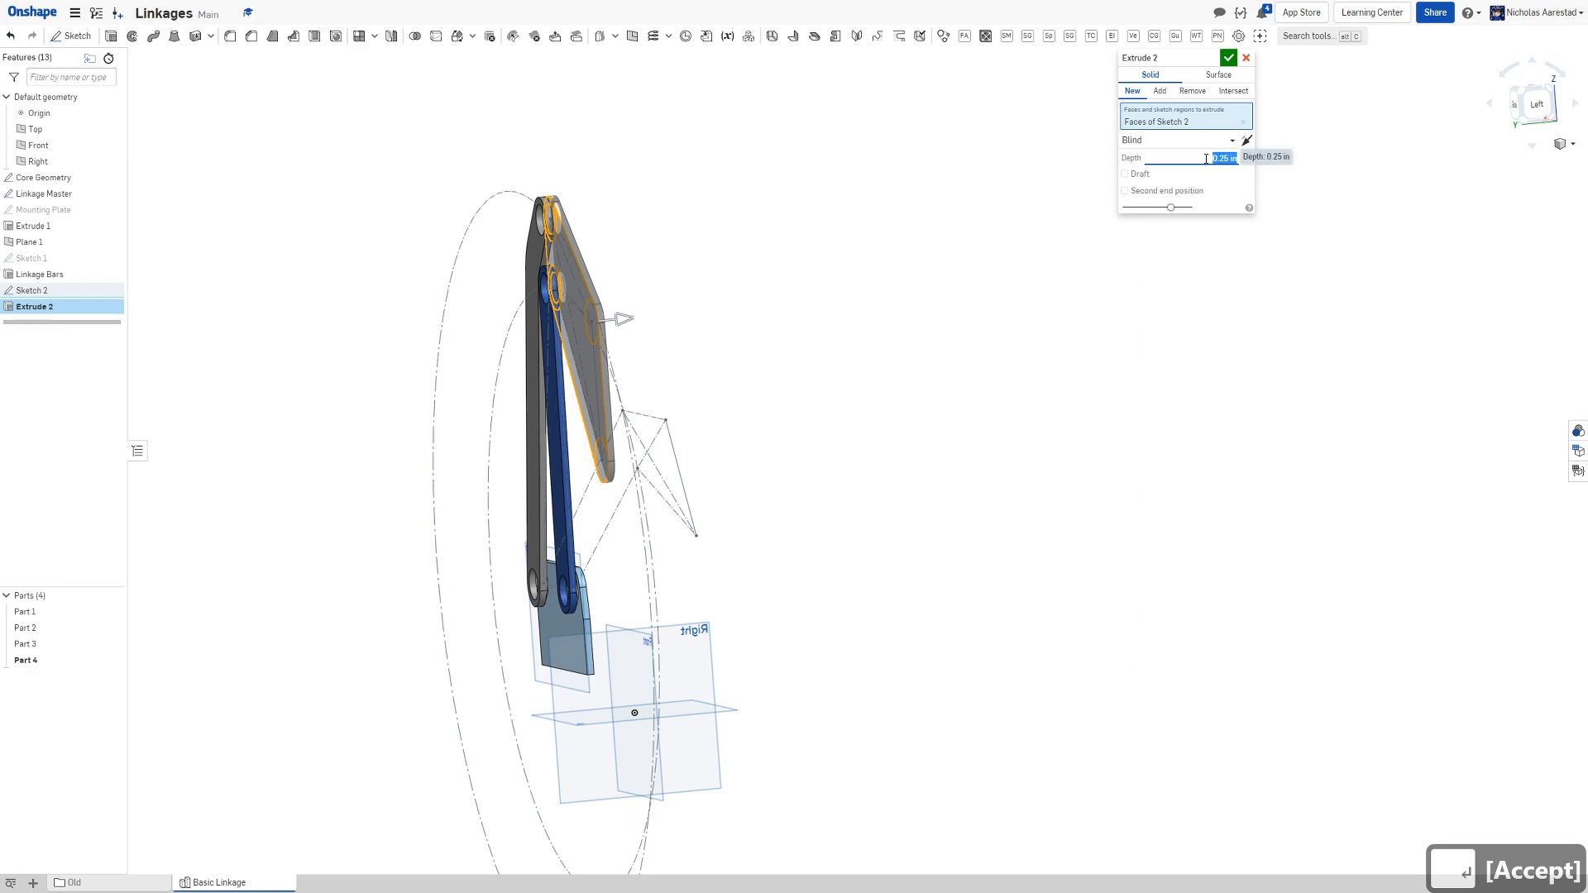
right_drag(671, 340, 822, 301)
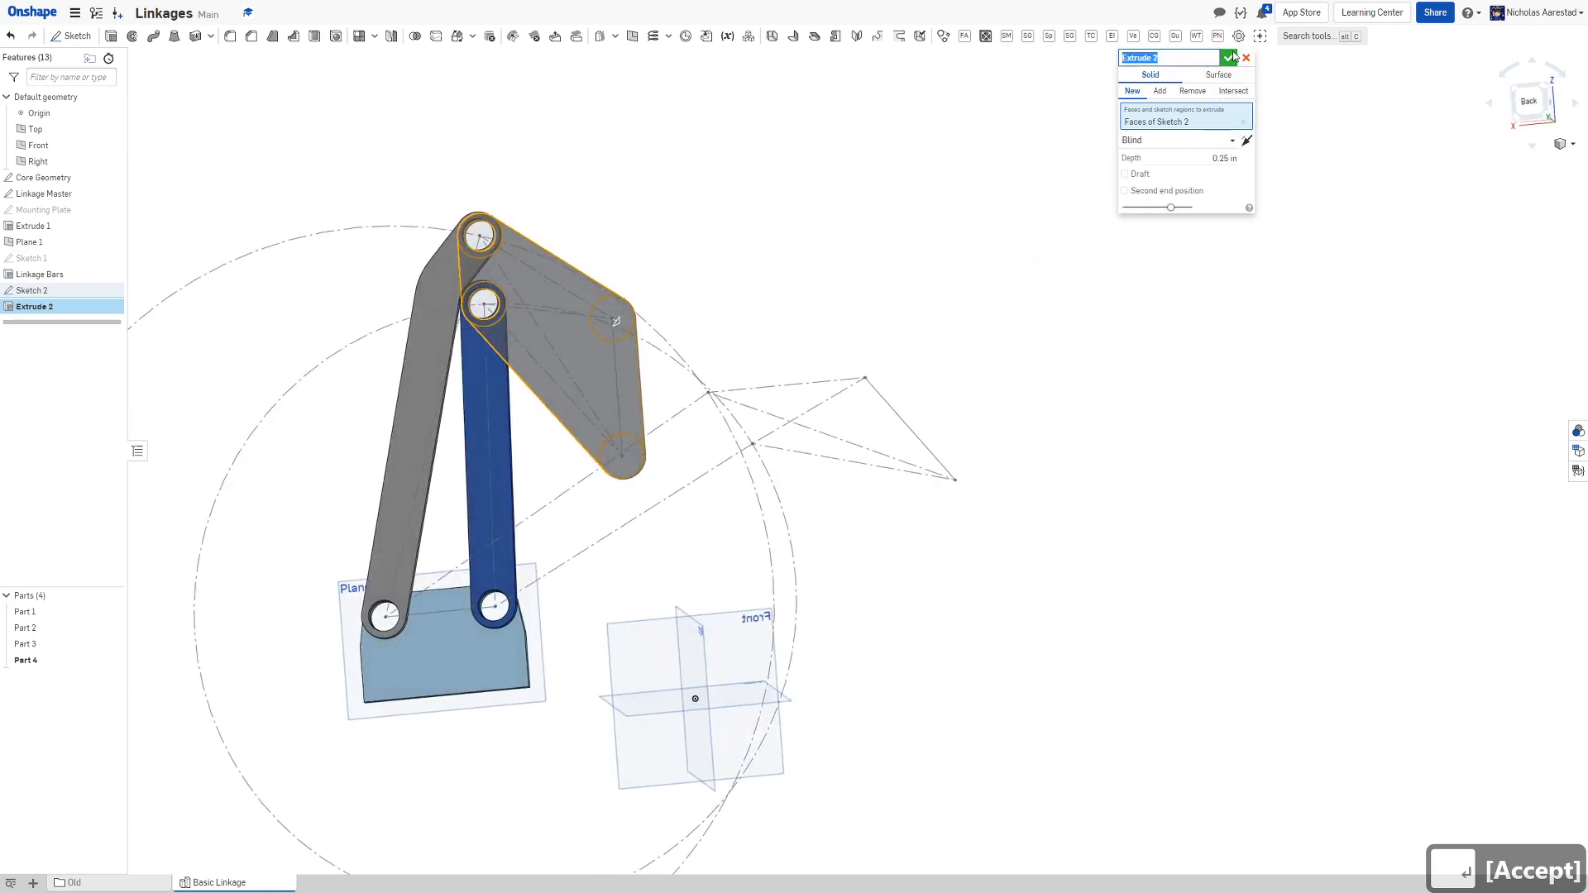
click(1230, 57)
right_drag(854, 160, 588, 298)
scroll(578, 296, down, 4)
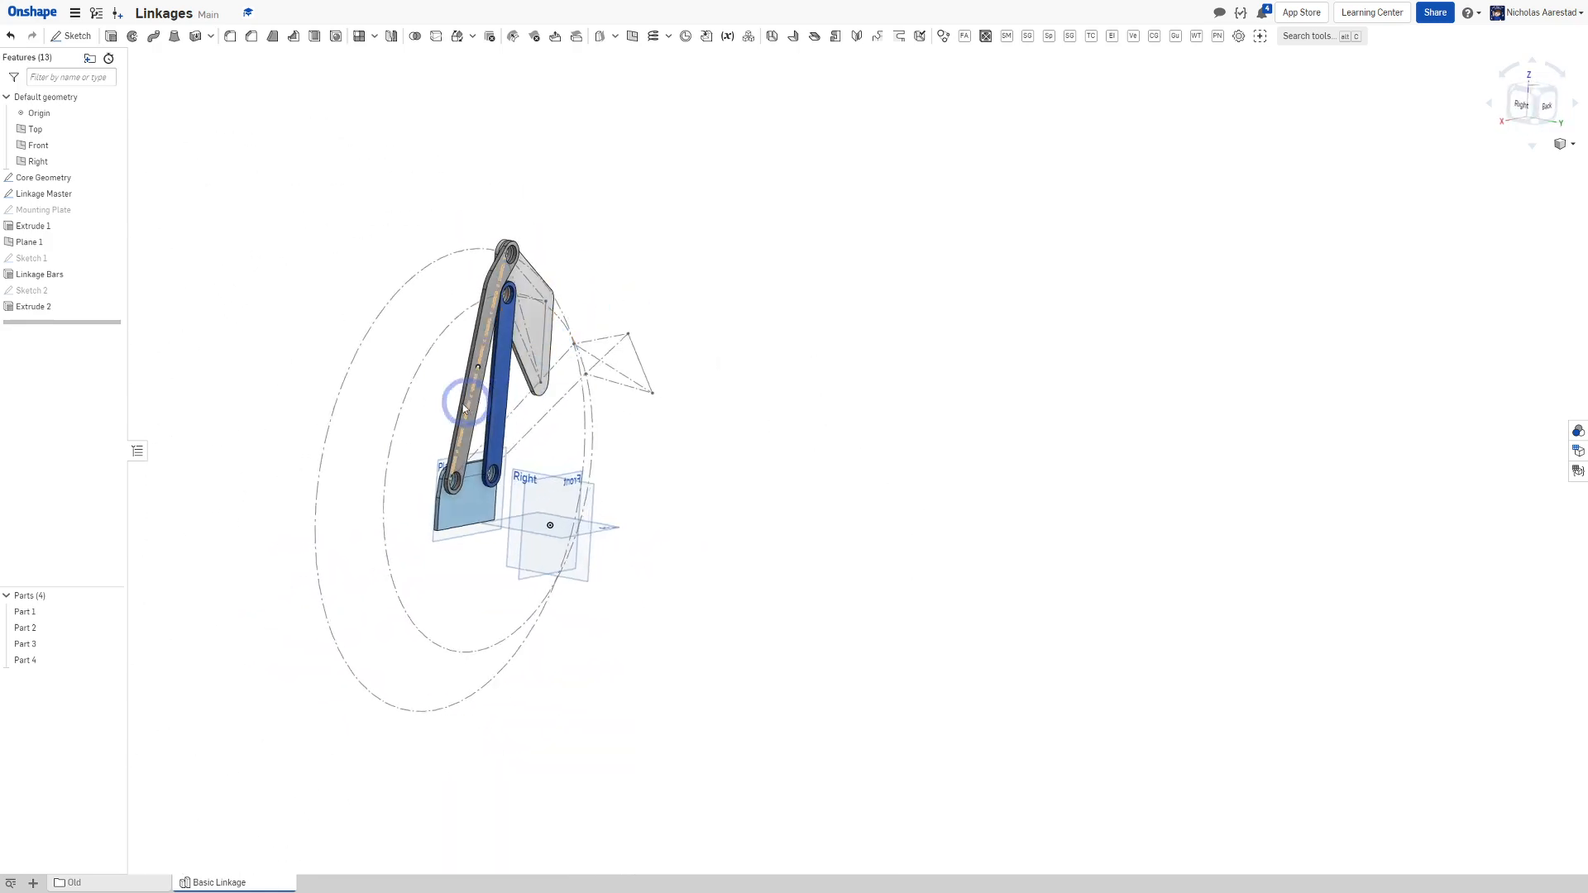
scroll(463, 408, up, 4)
mouse_move(463, 408)
right_down()
mouse_move(375, 399)
mouse_move(401, 537)
mouse_move(362, 379)
mouse_move(456, 407)
right_up()
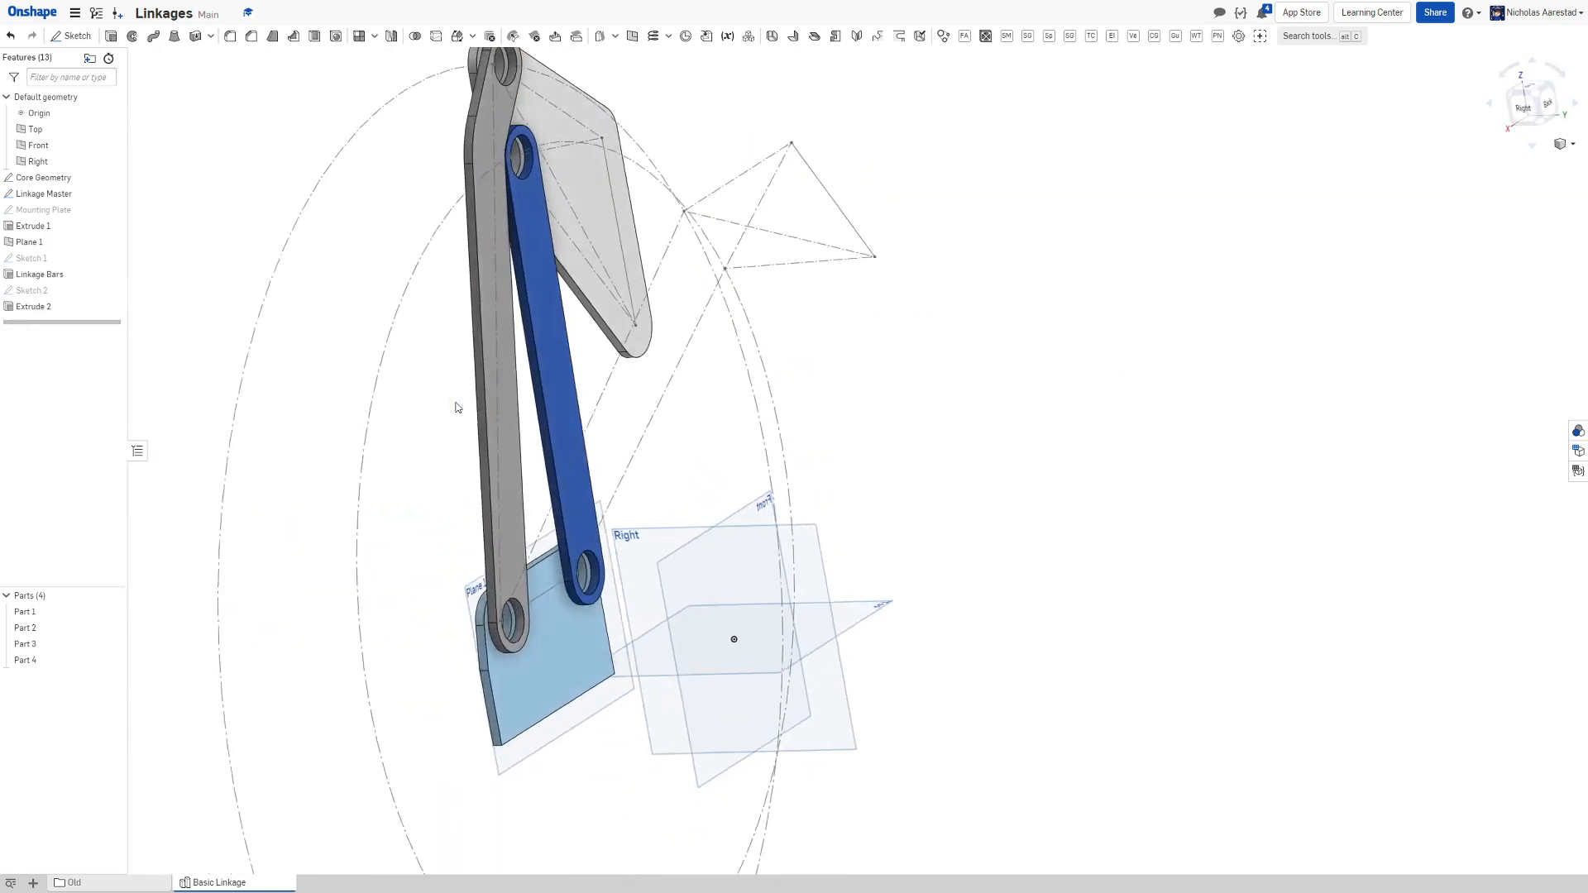
scroll(457, 407, down, 3)
right_drag(463, 273, 428, 253)
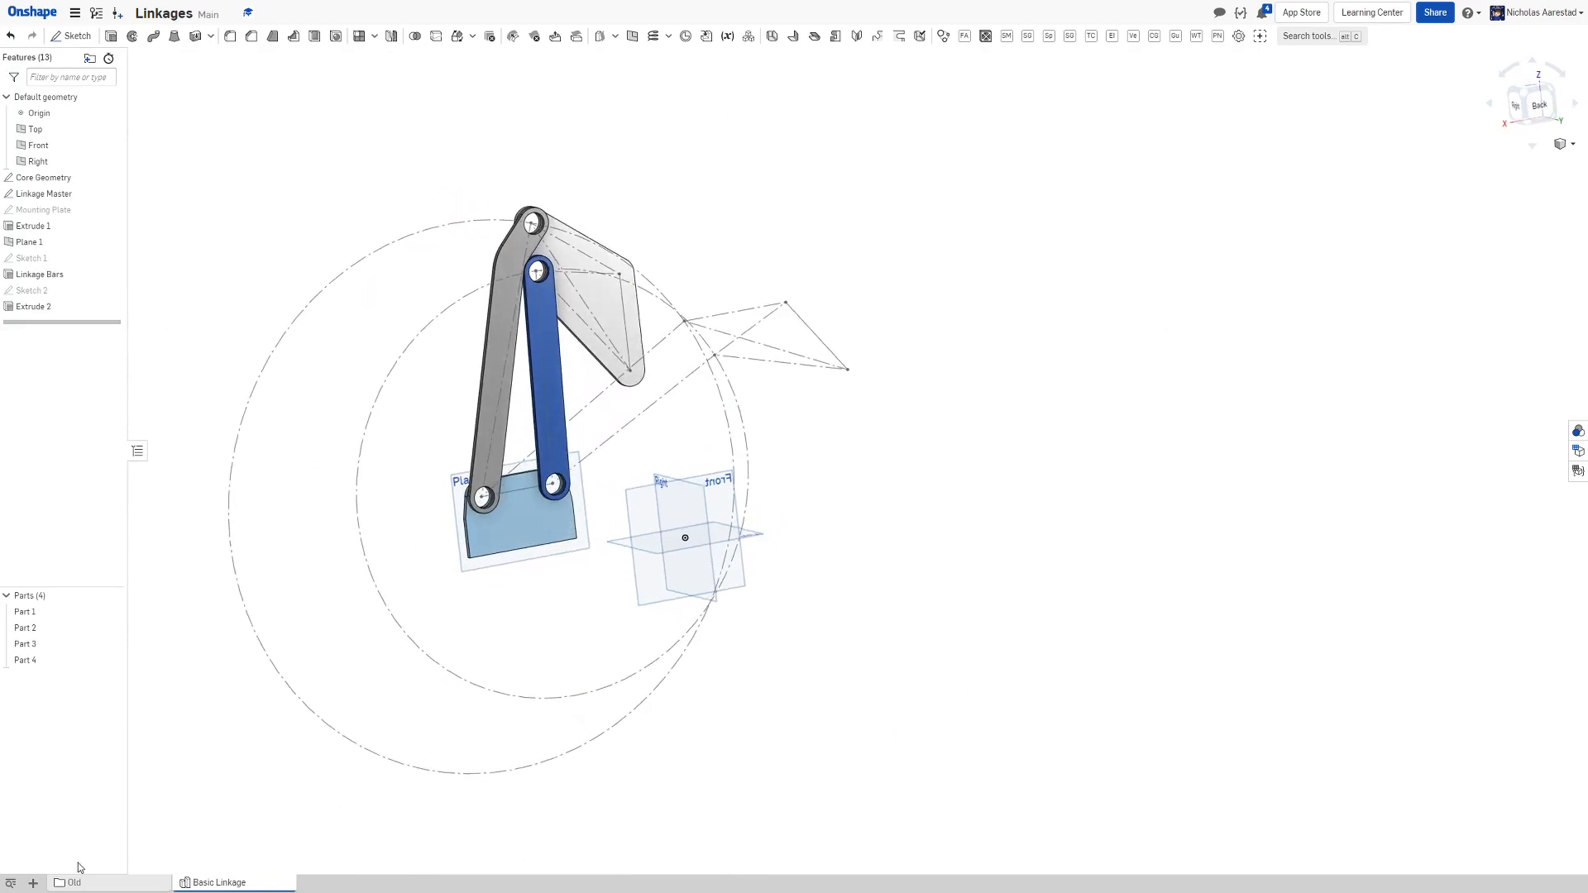
Create a new assembly in the document and name it Basic Linkage
click(33, 882)
click(78, 812)
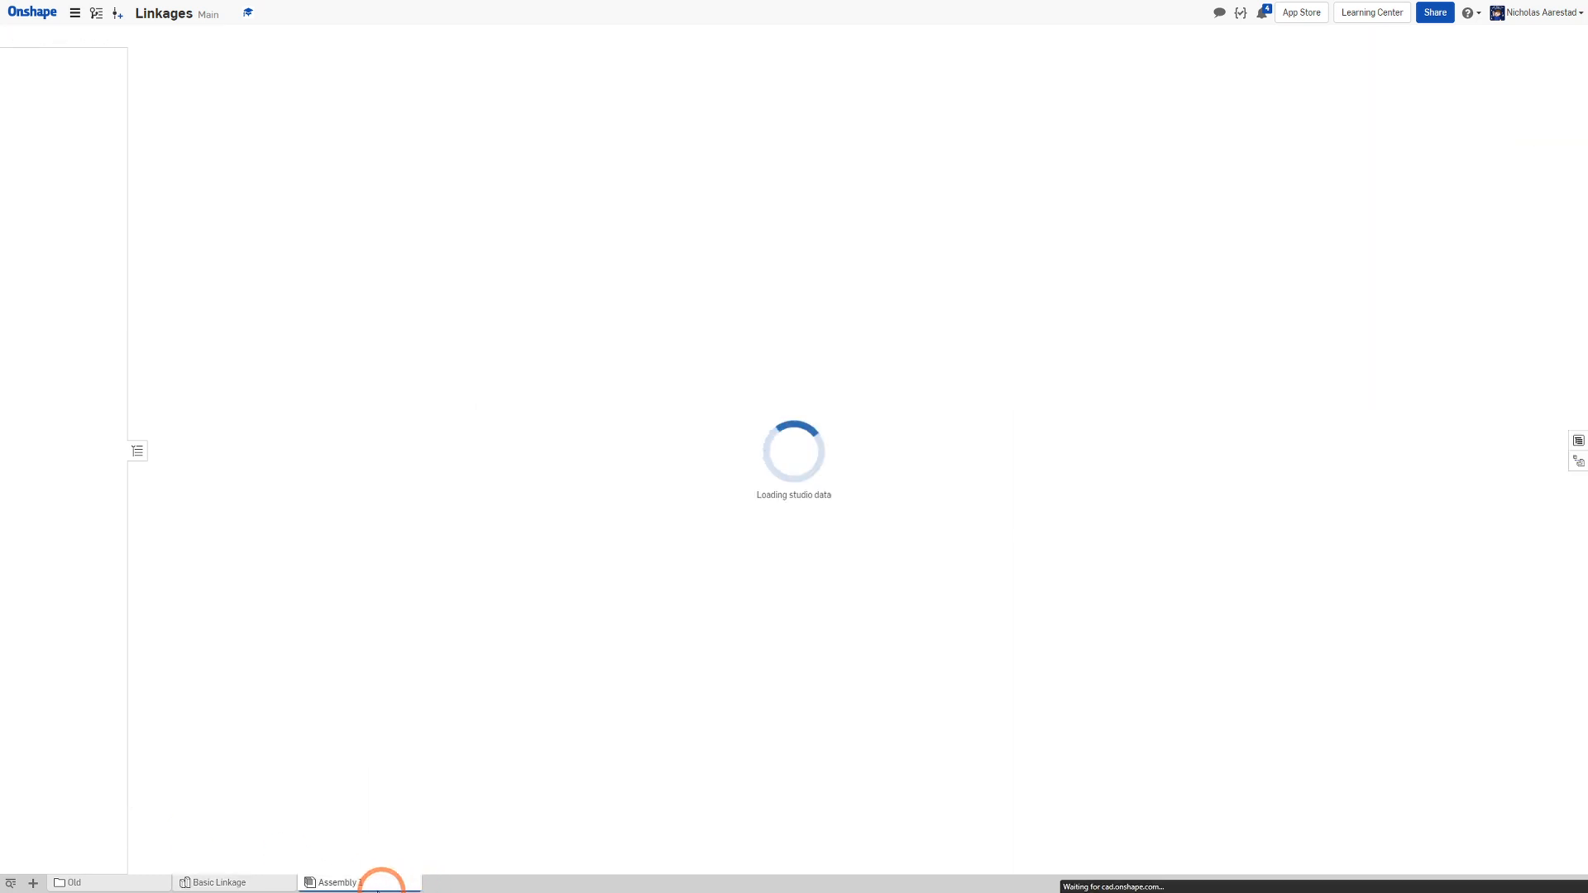
right_click(378, 889)
click(347, 775)
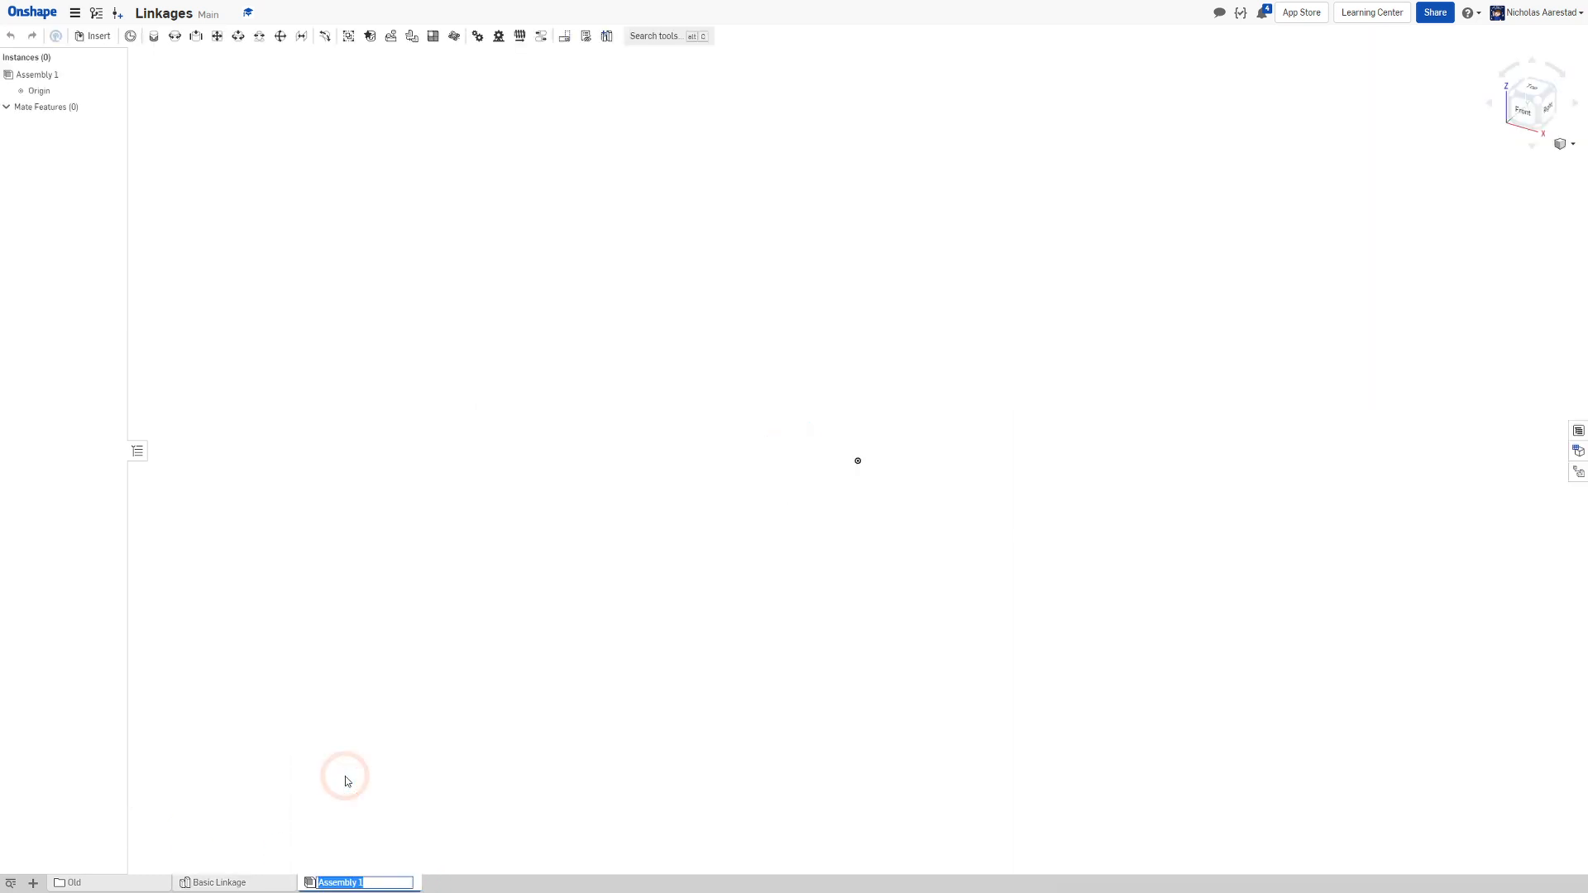
text(Basic Linkage)
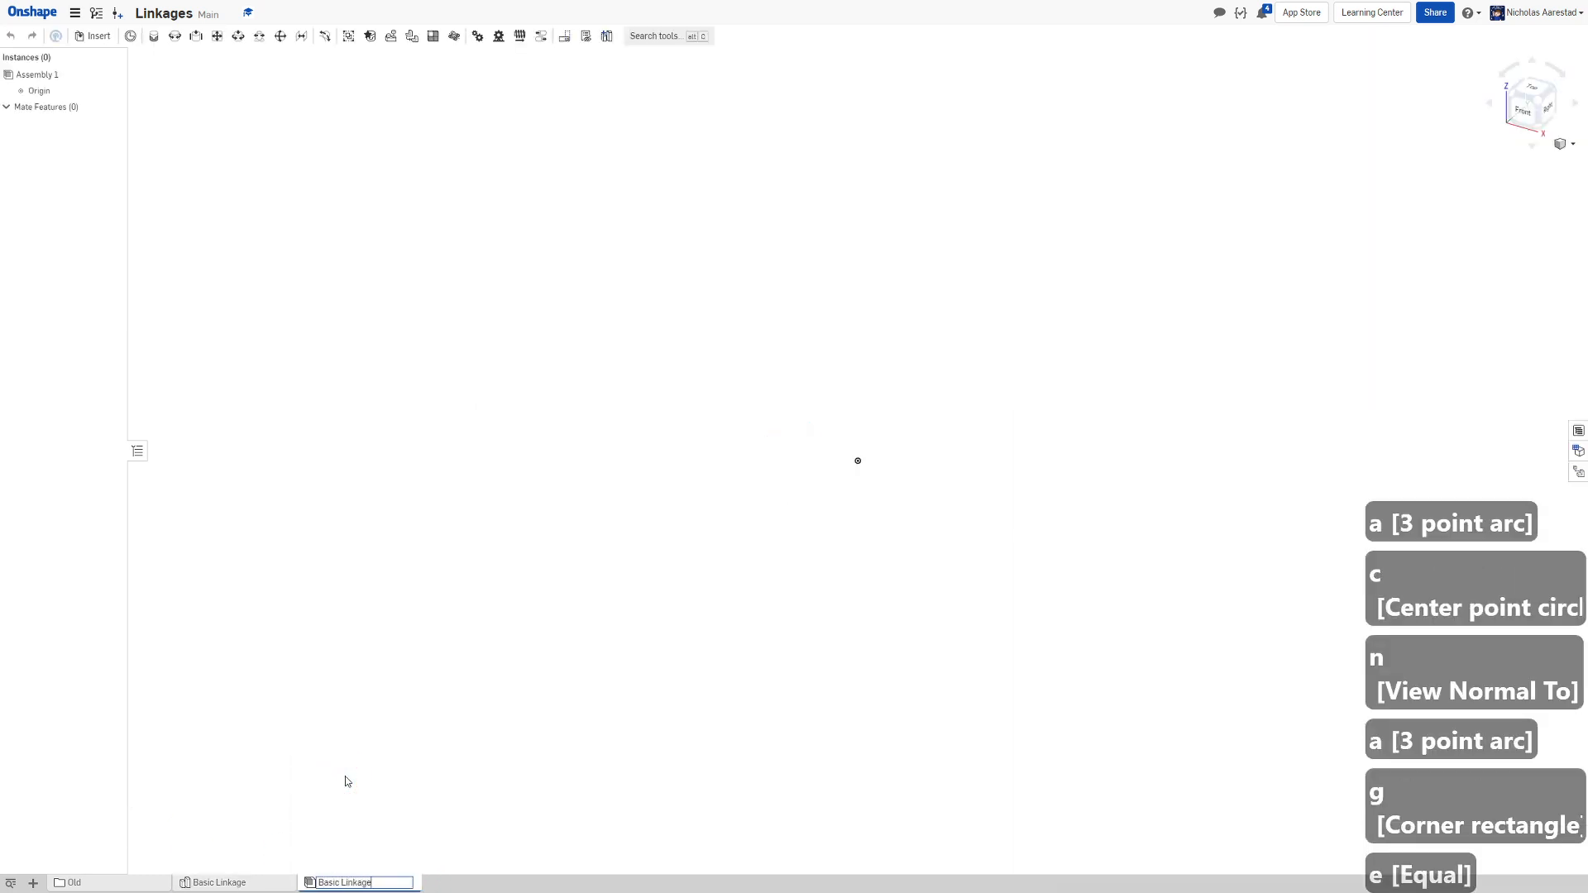
text( Assembly)
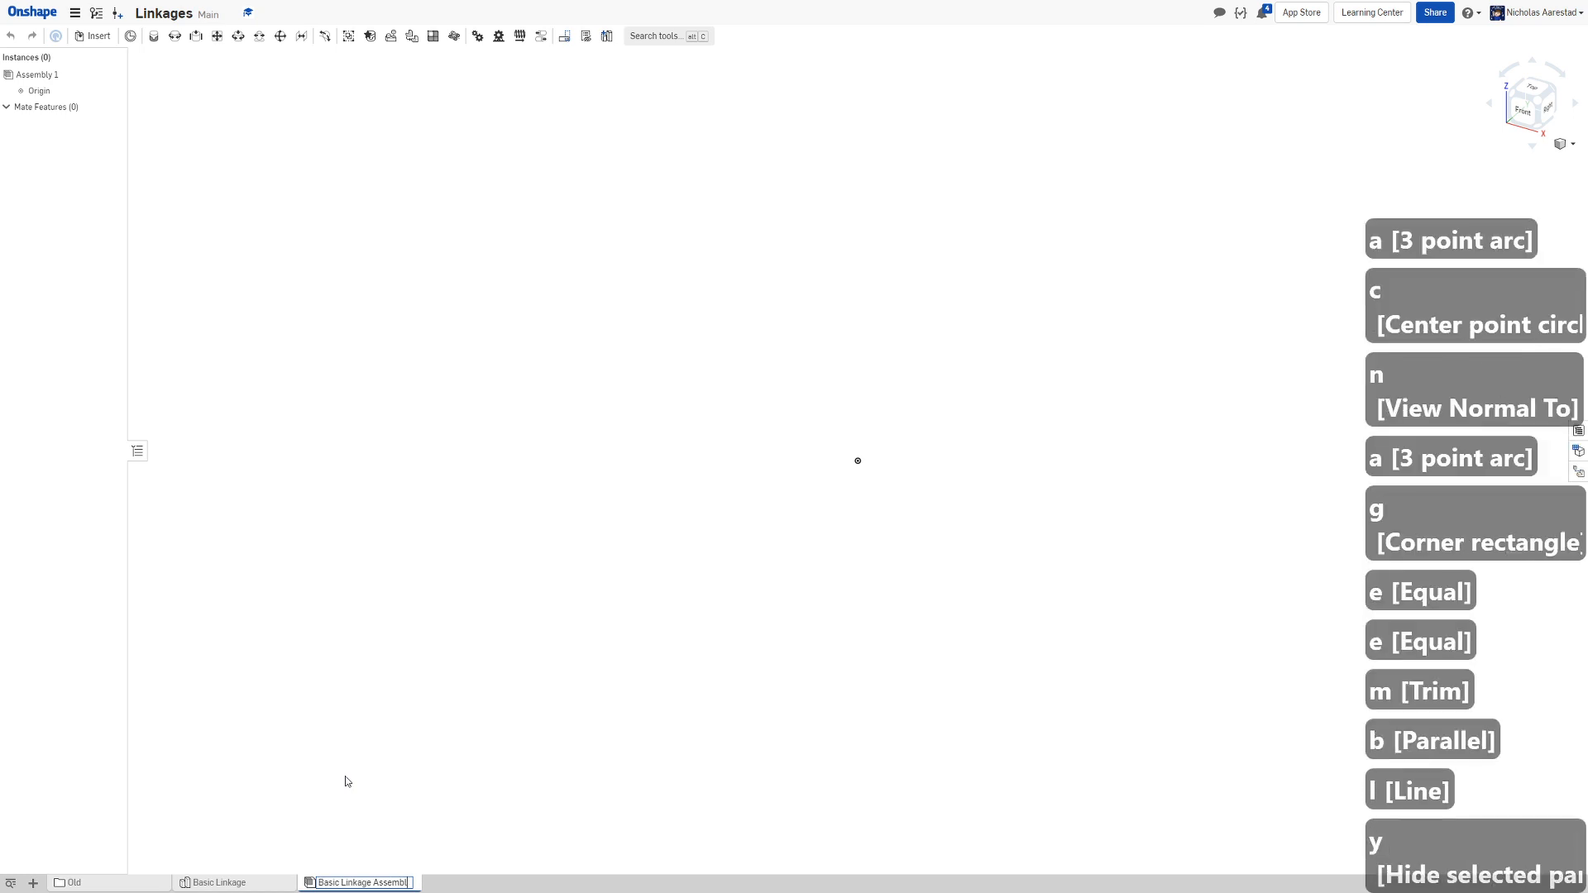
key(BackSpace)
key(BackSpace)
key(BackSpace)
key(BackSpace)
key(BackSpace)
key(BackSpace)
key(BackSpace)
key(BackSpace)
key(BackSpace)
key(Return)
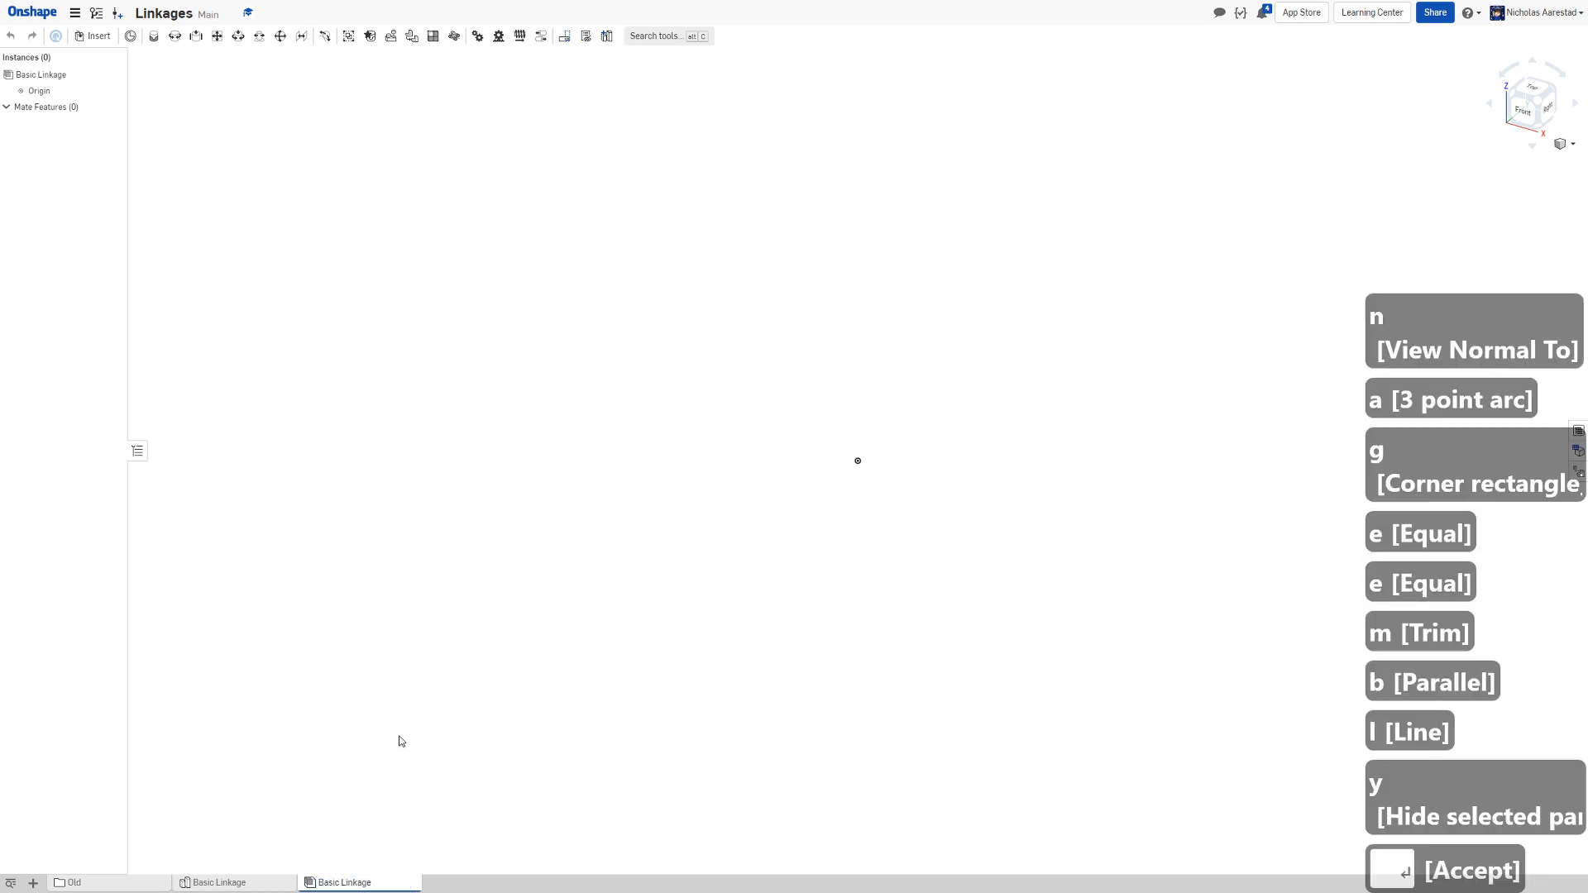
In the Basic Linkage part studio, rename Part 1, the light-blue base plate, as Mounting Plate
click(244, 881)
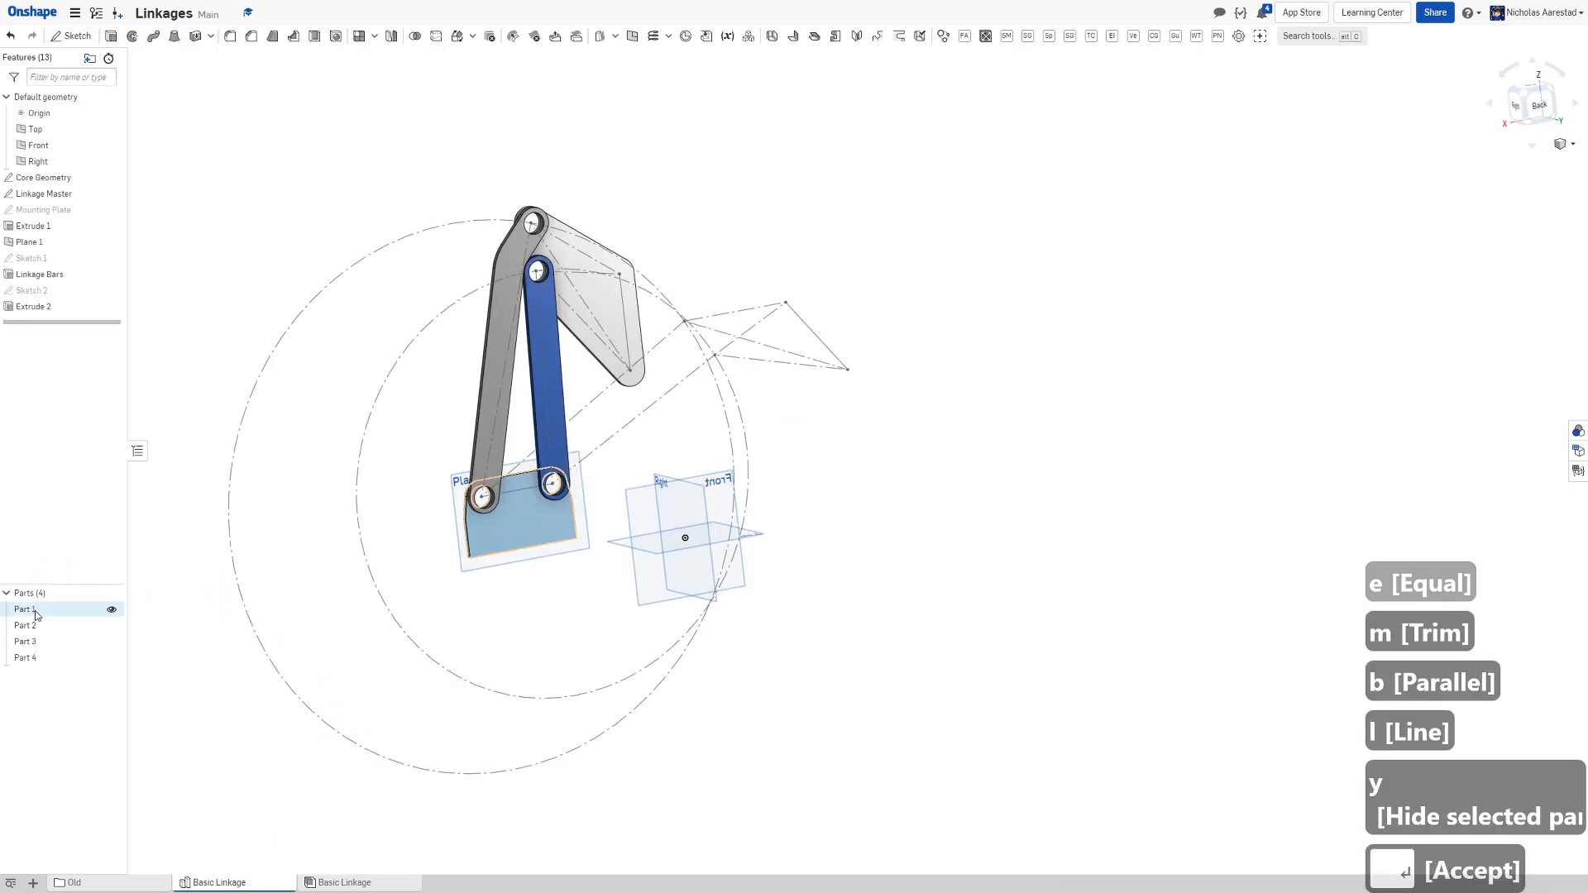
right_click(36, 614)
click(82, 613)
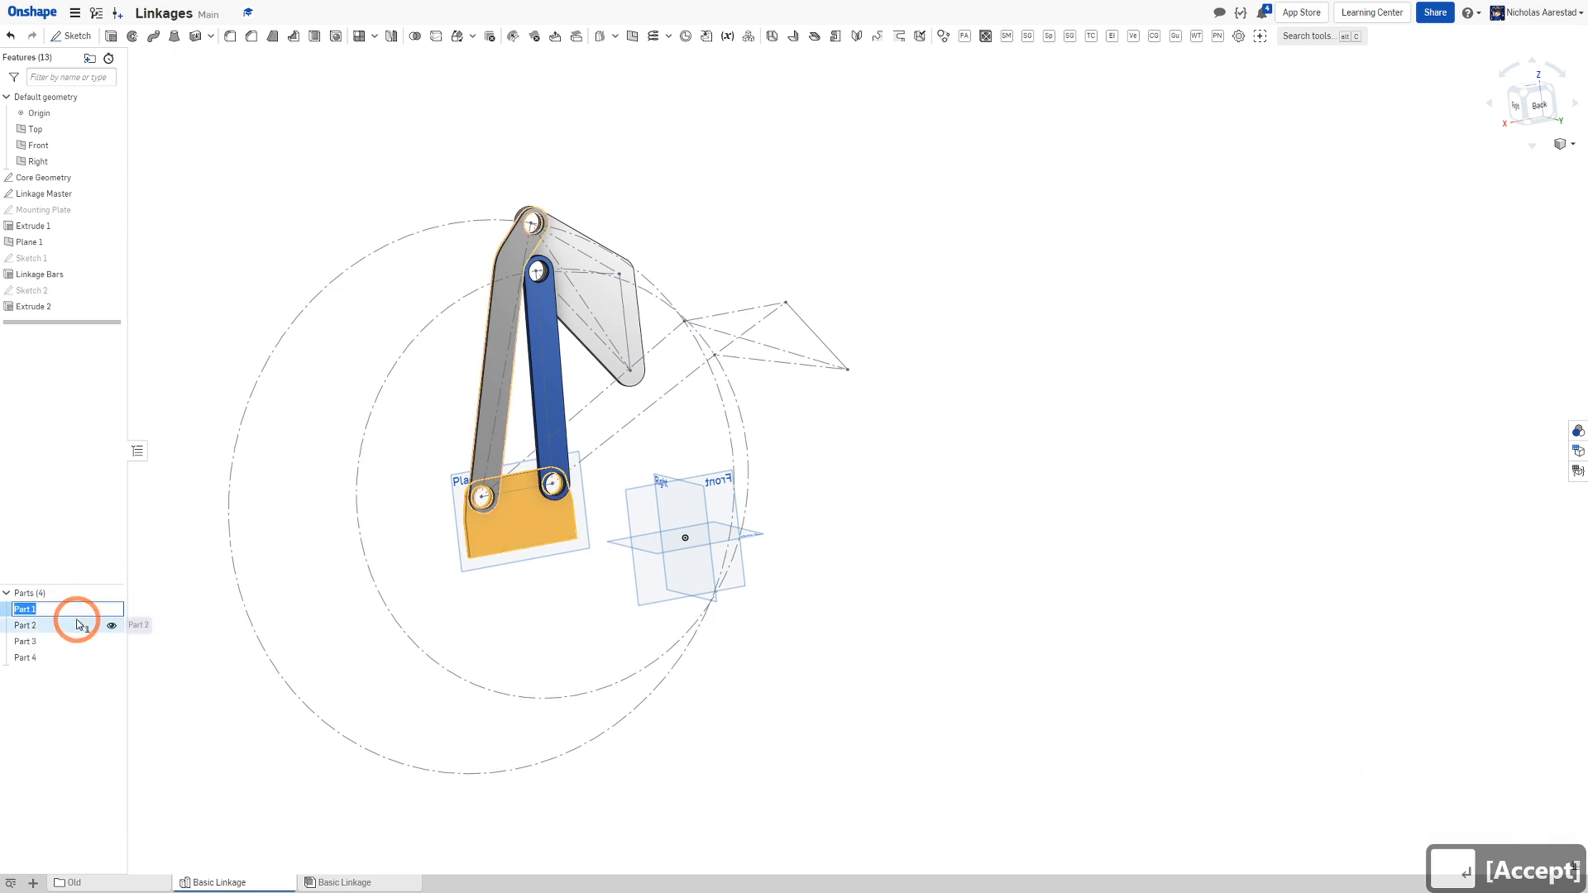
text(Mounting)
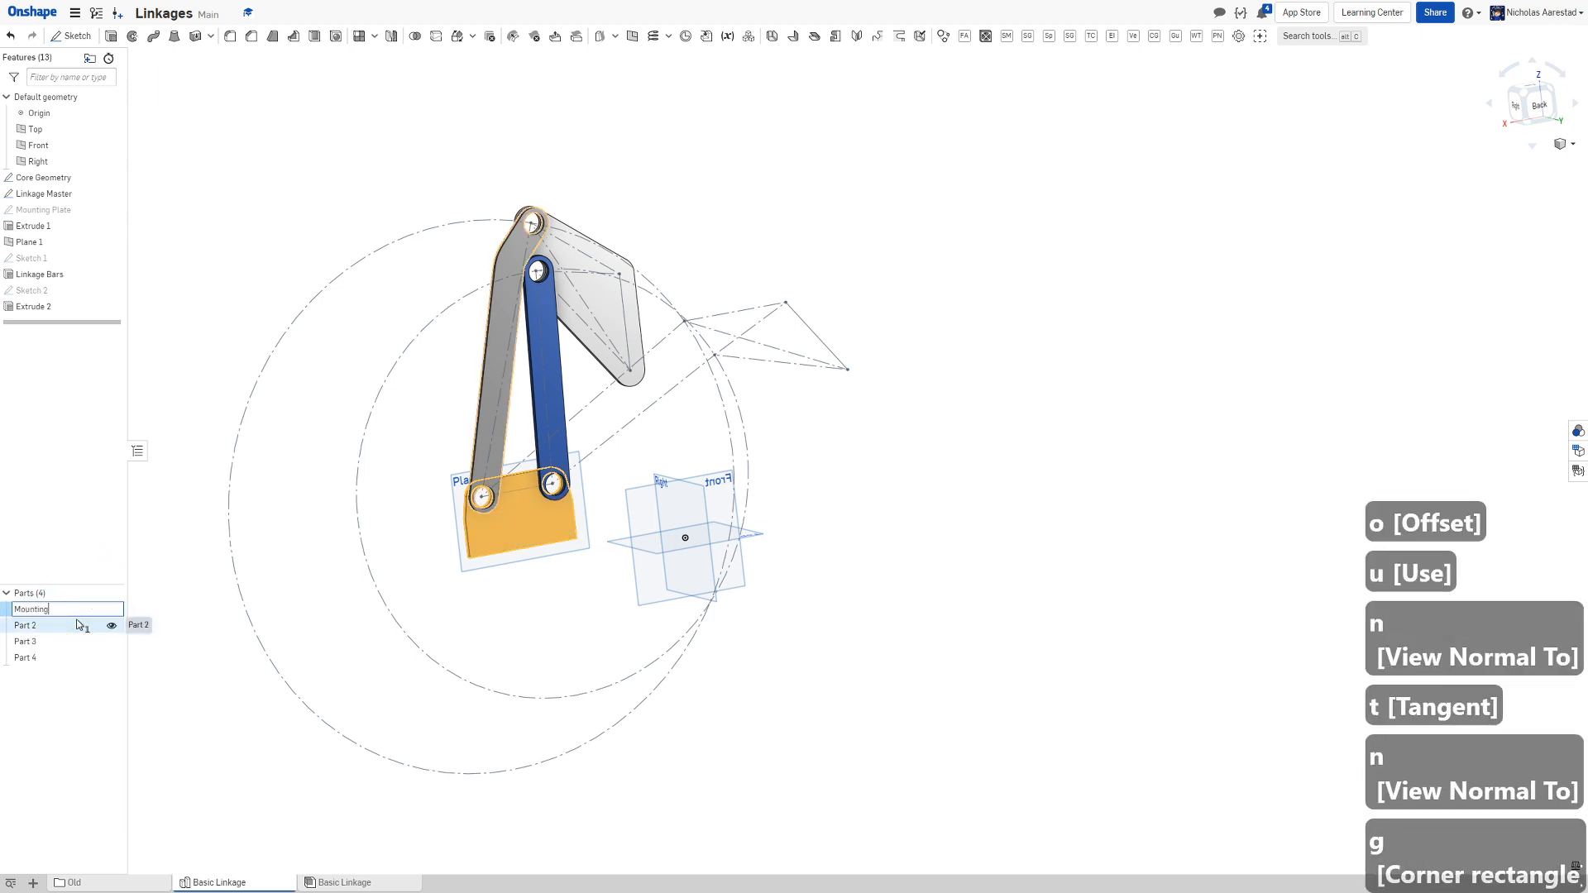
text( Plate)
key(Return)
click(152, 709)
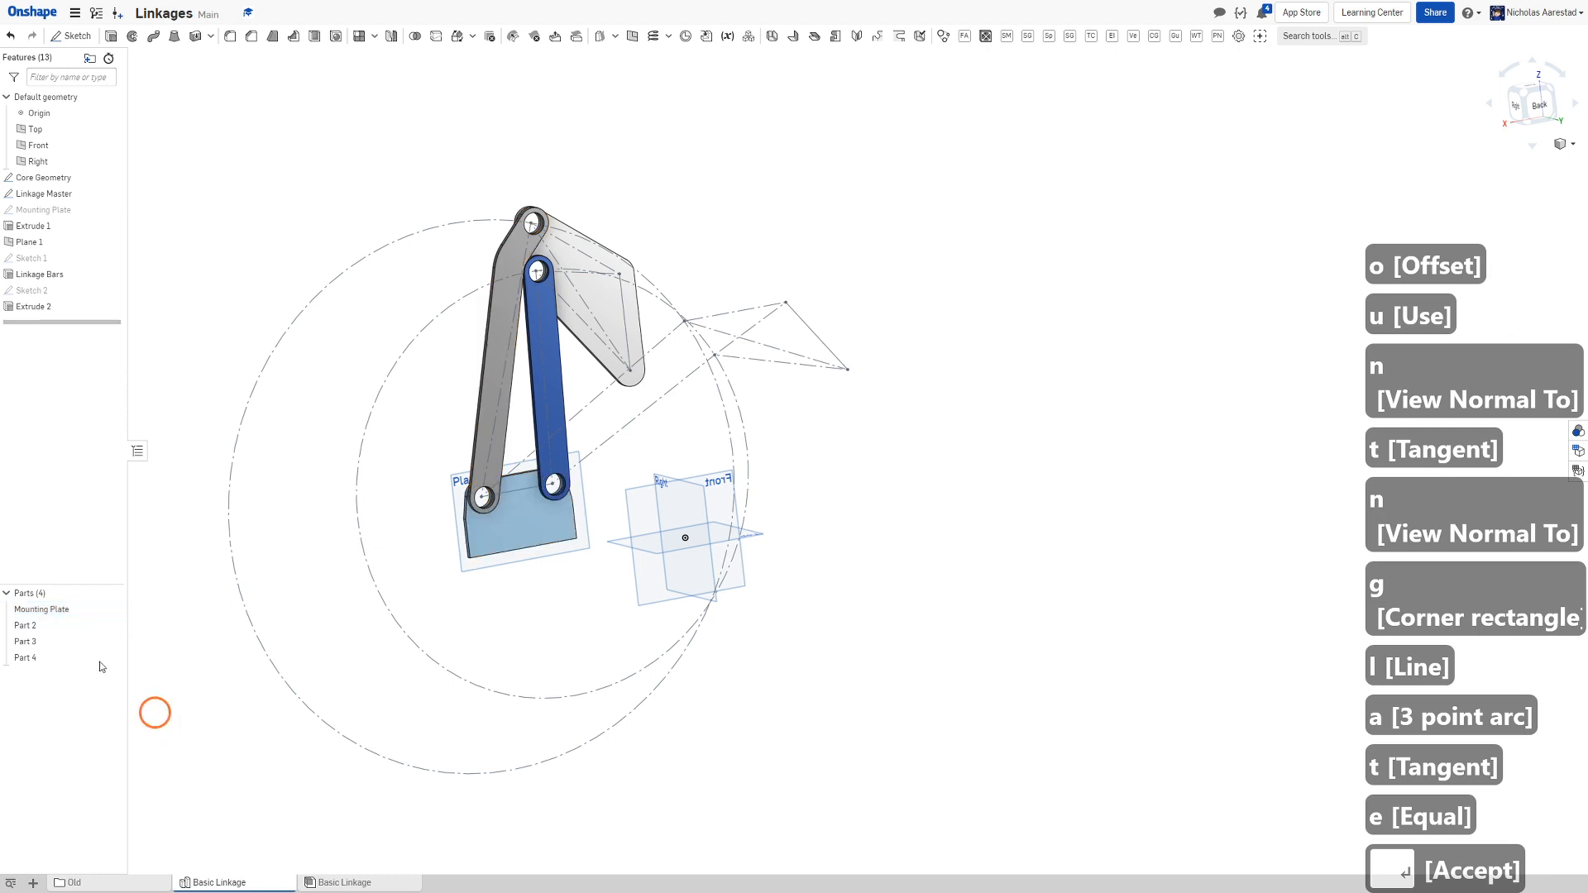
Rename Part 2, the bent gray arm, as Inner Bar
click(50, 630)
right_click(52, 630)
click(106, 632)
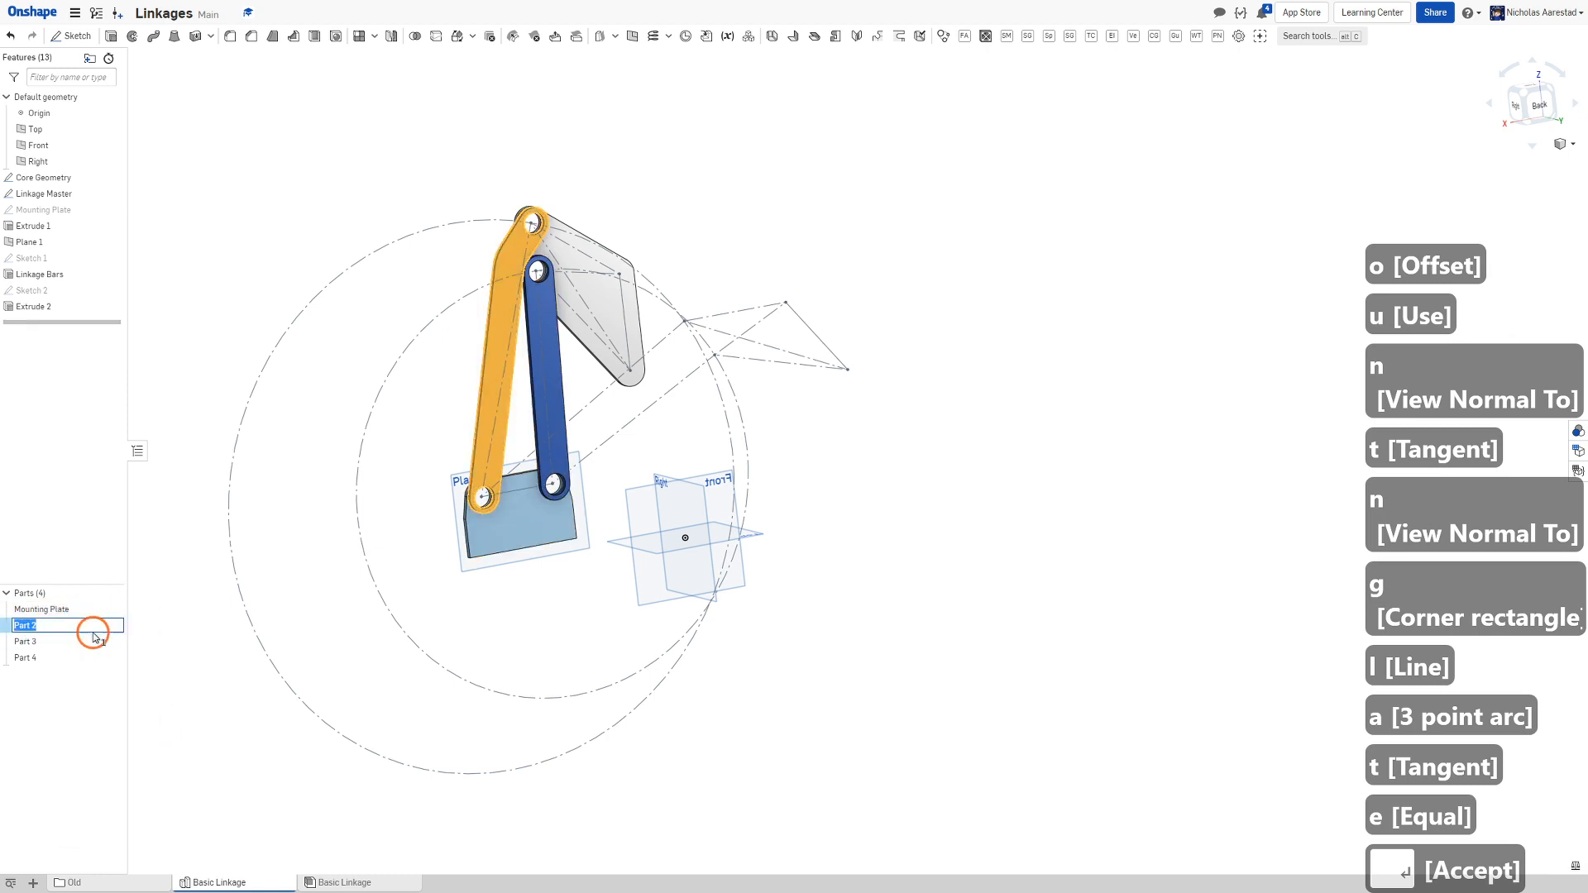
text(Inner Bar)
key(Return)
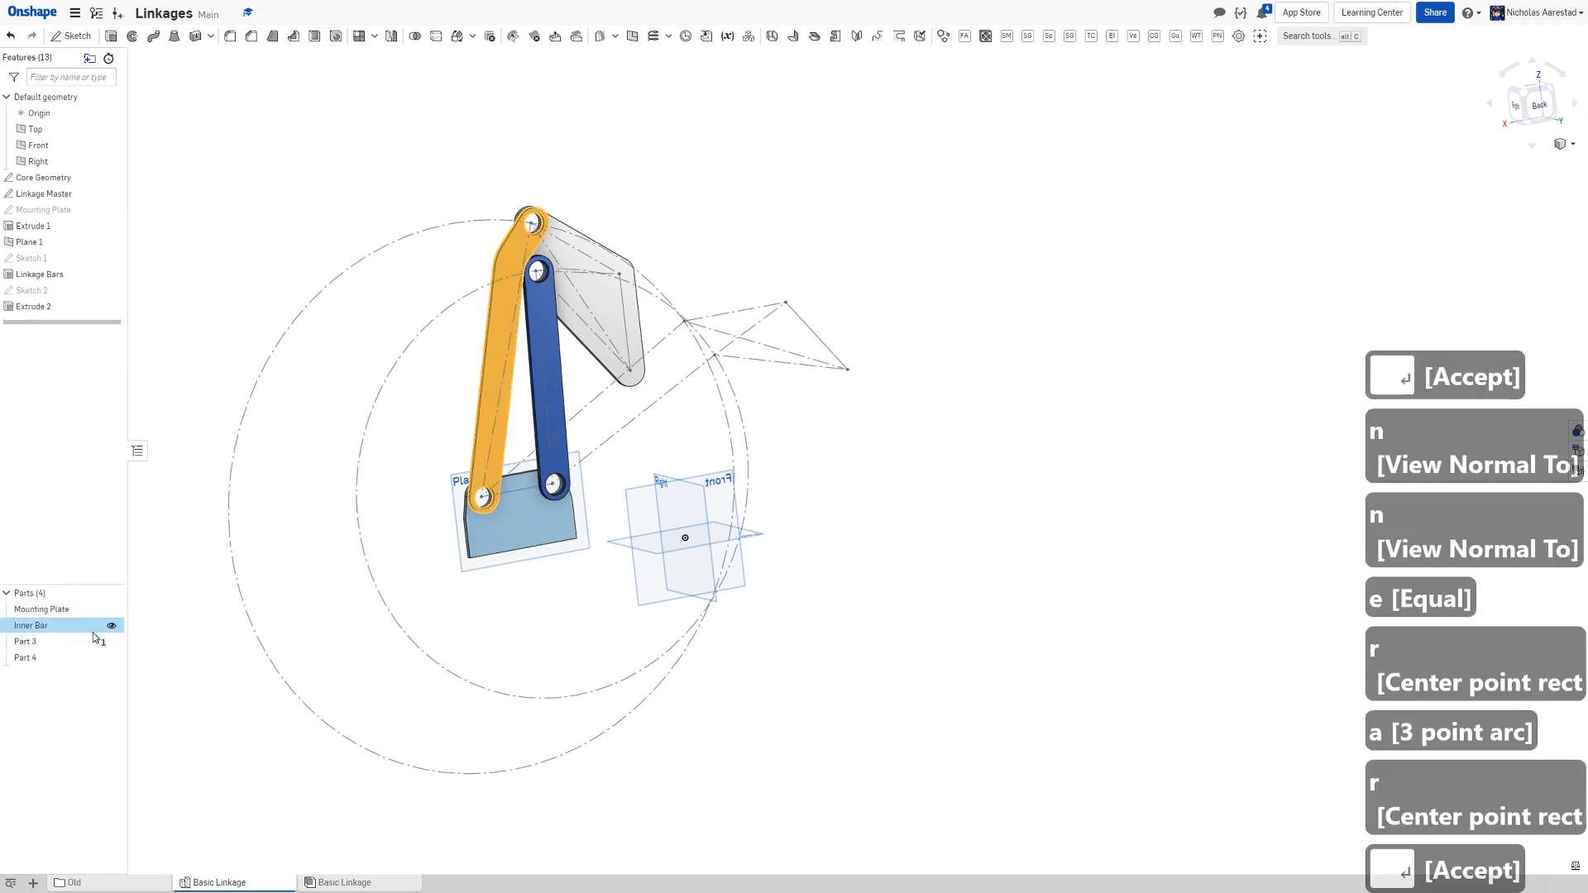
click(156, 705)
Rename Part 3, the straight blue arm, as Outer Bar
right_click(56, 649)
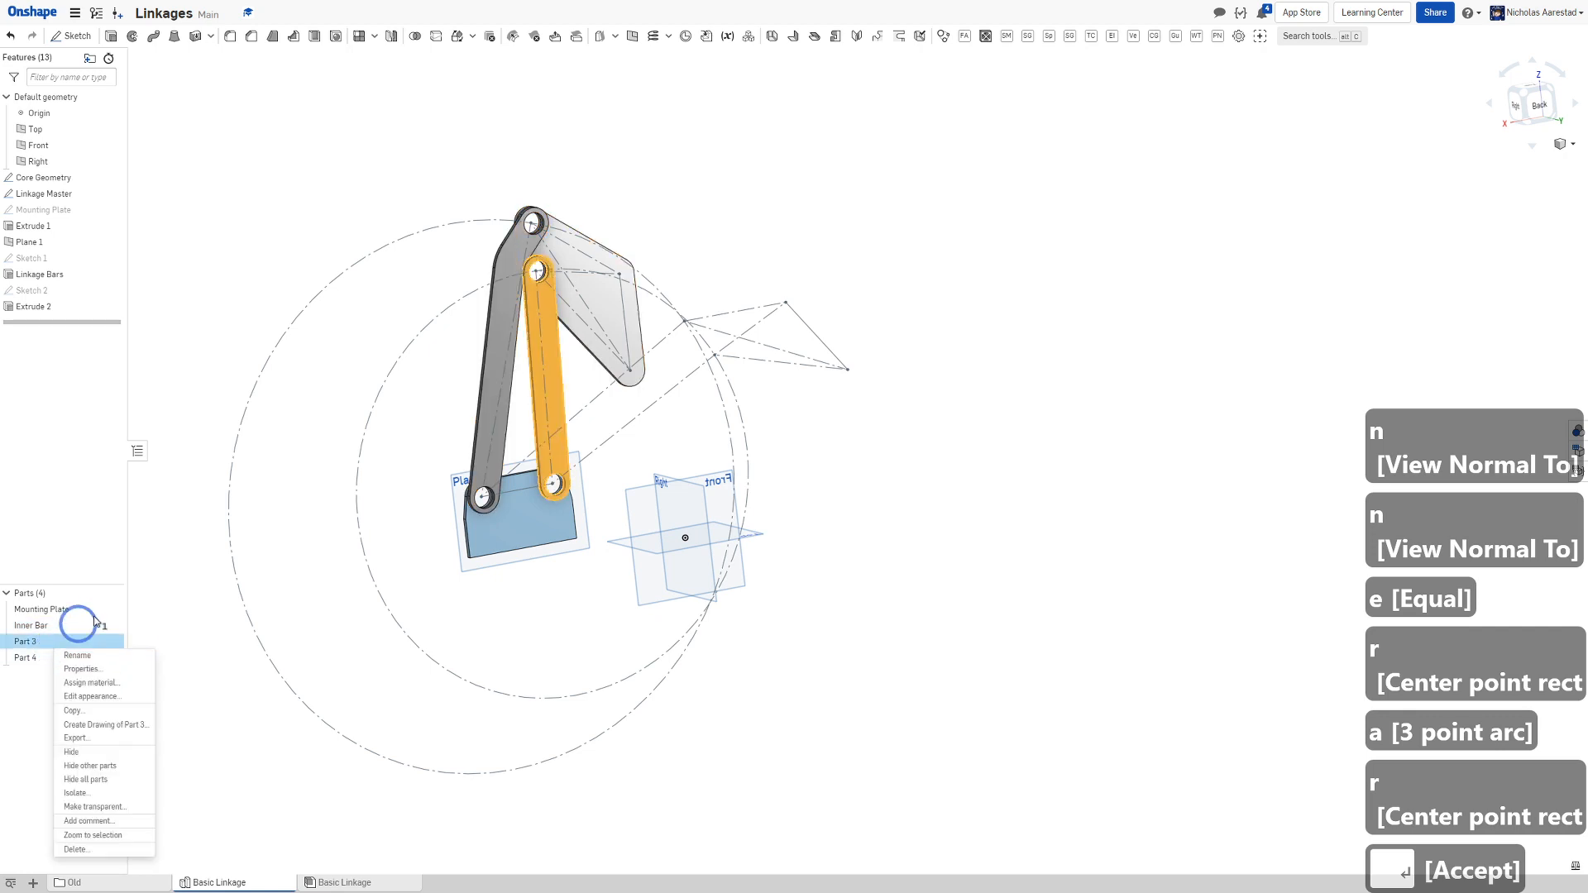
click(78, 655)
text(Outer Bar)
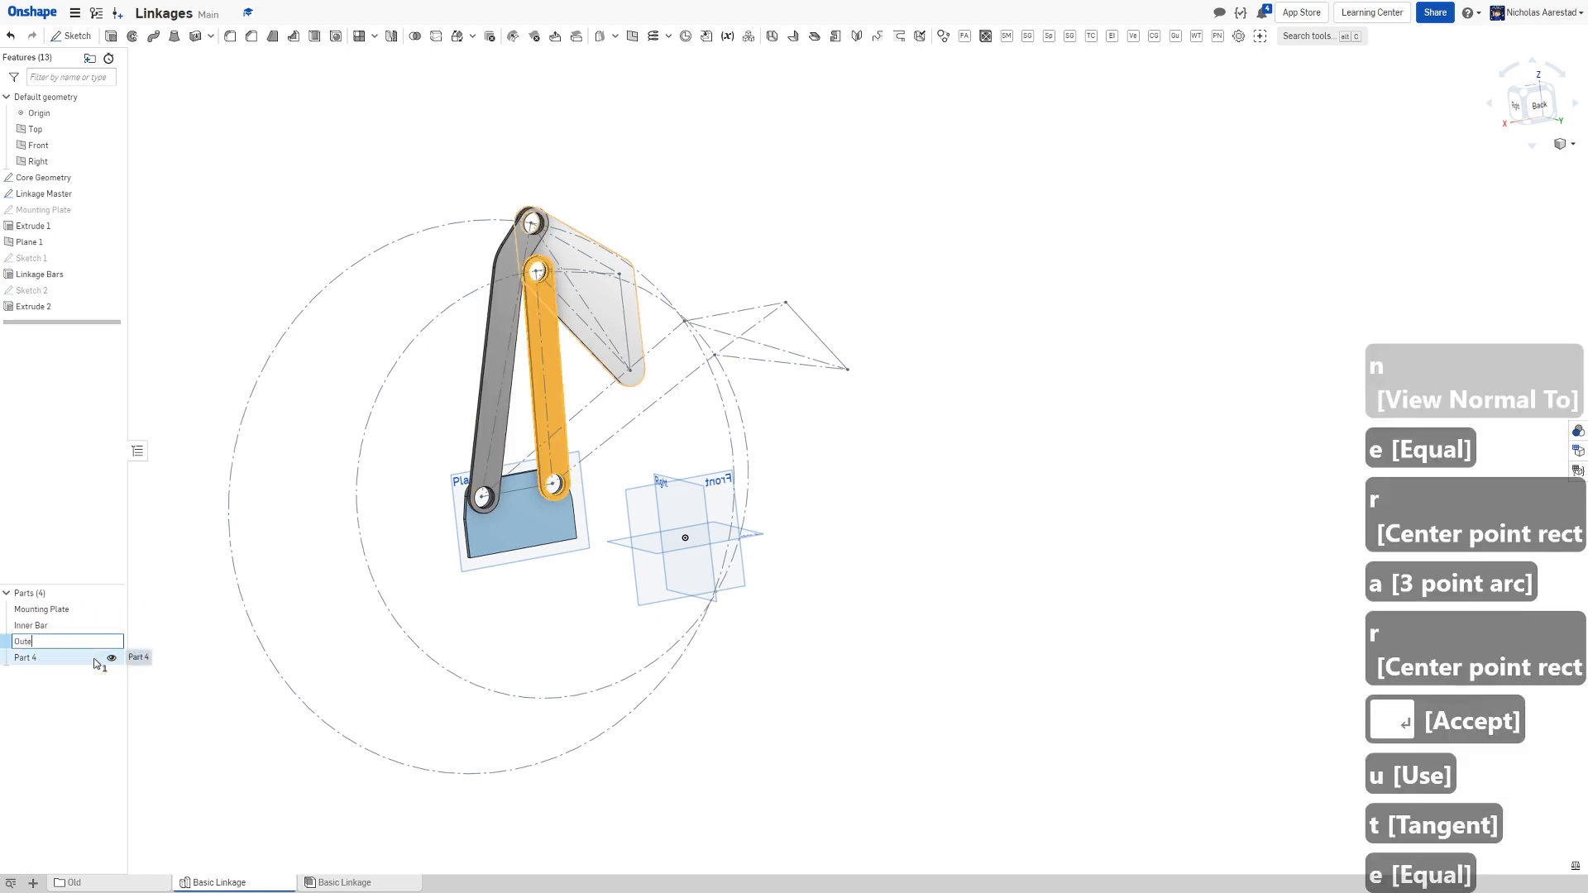
key(Return)
Rename Part 4, the light-gray connecting part, as Moving Plate
click(63, 656)
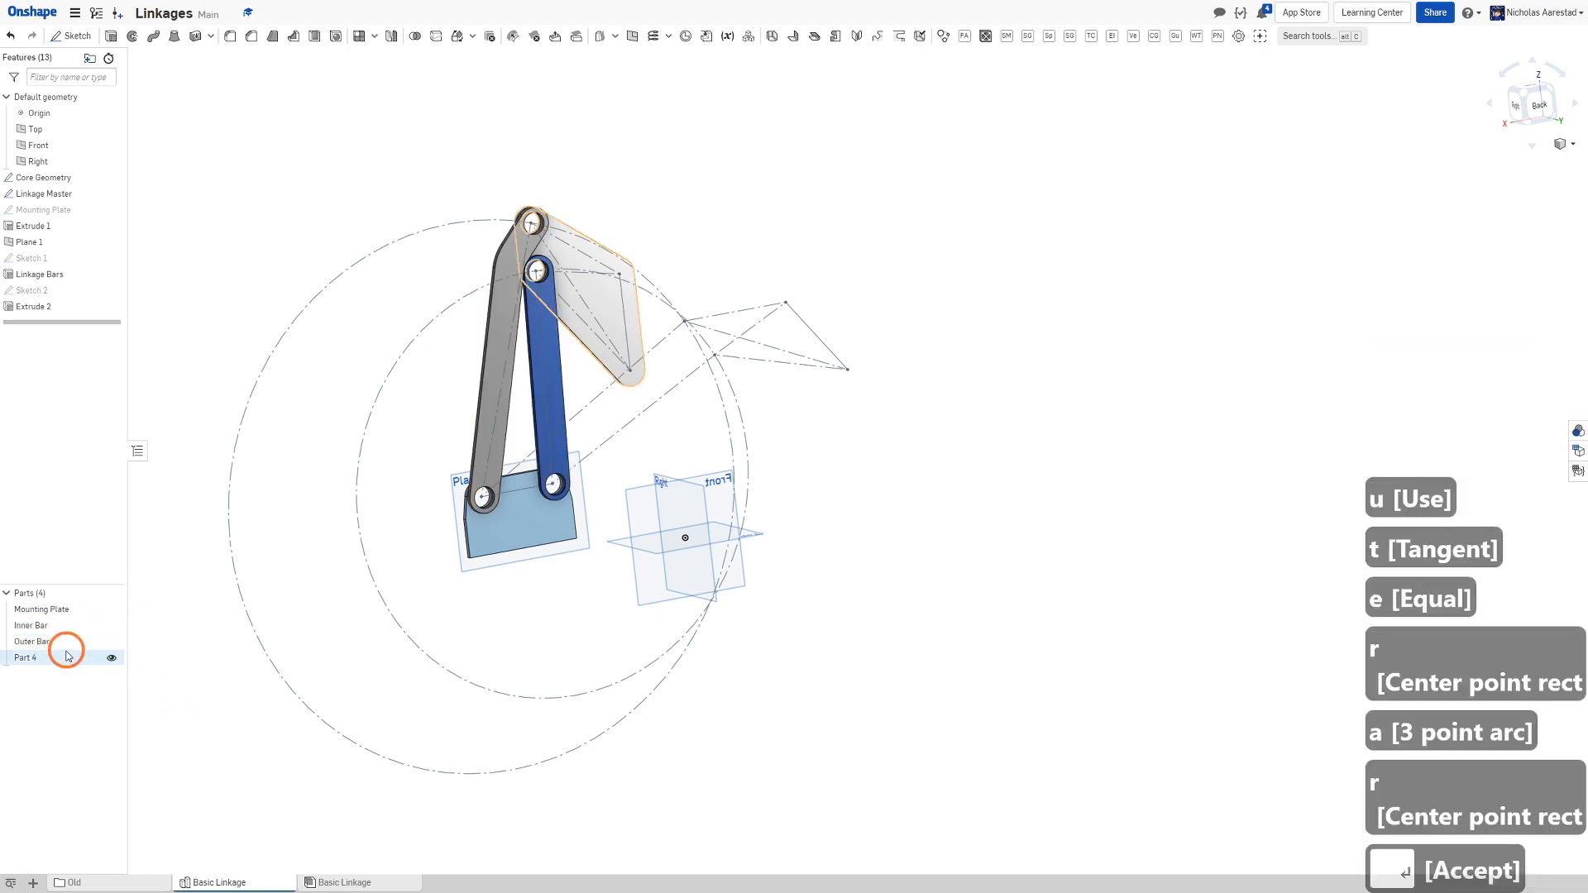
right_click(64, 657)
click(118, 665)
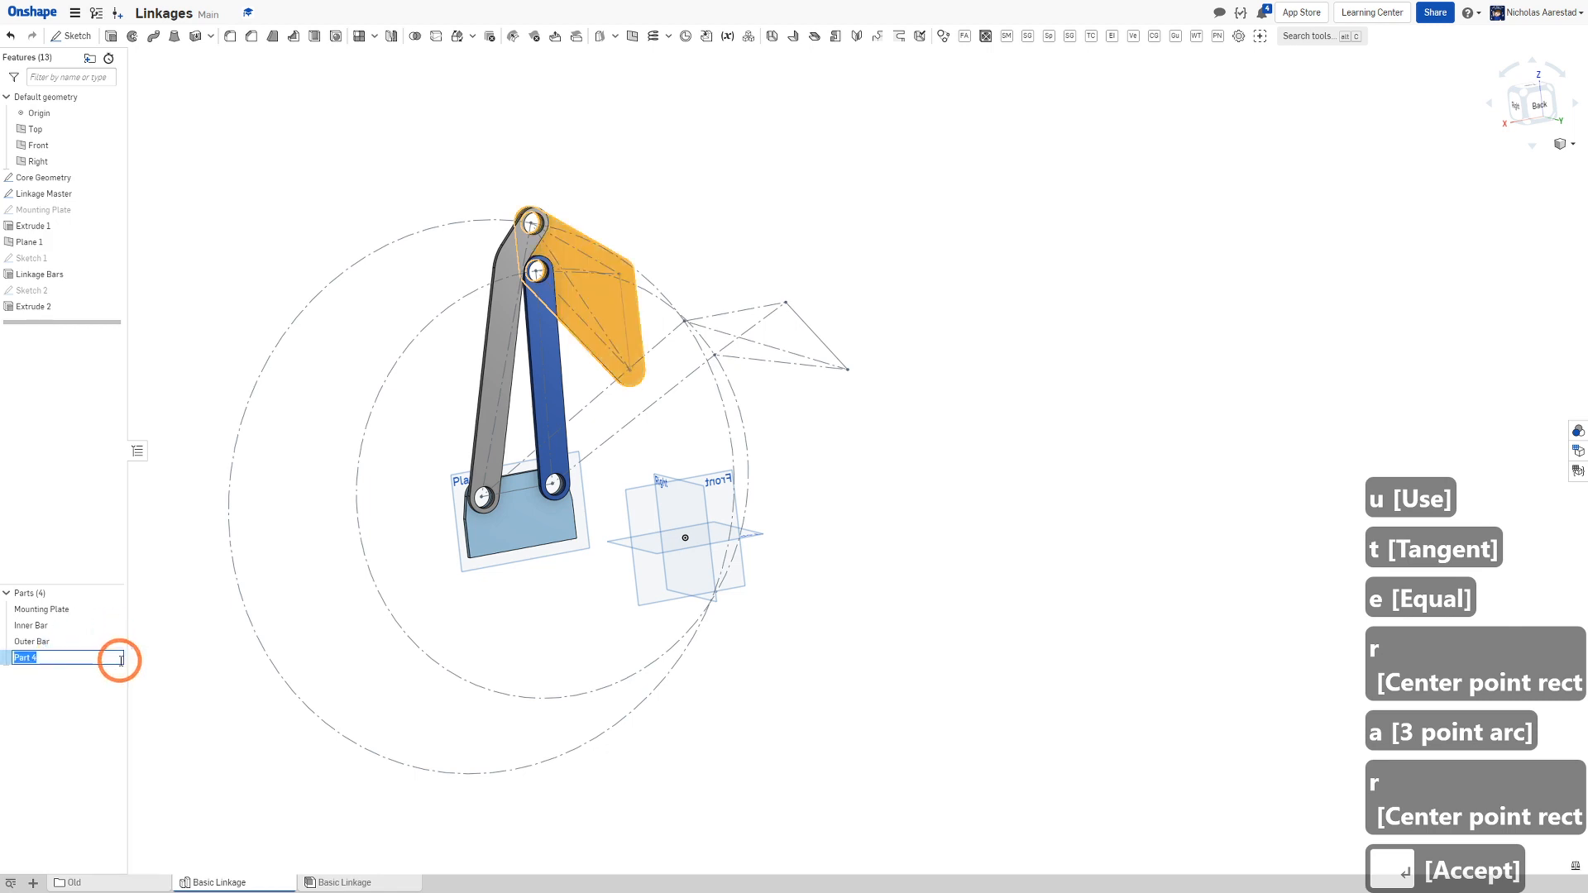
text(Movint)
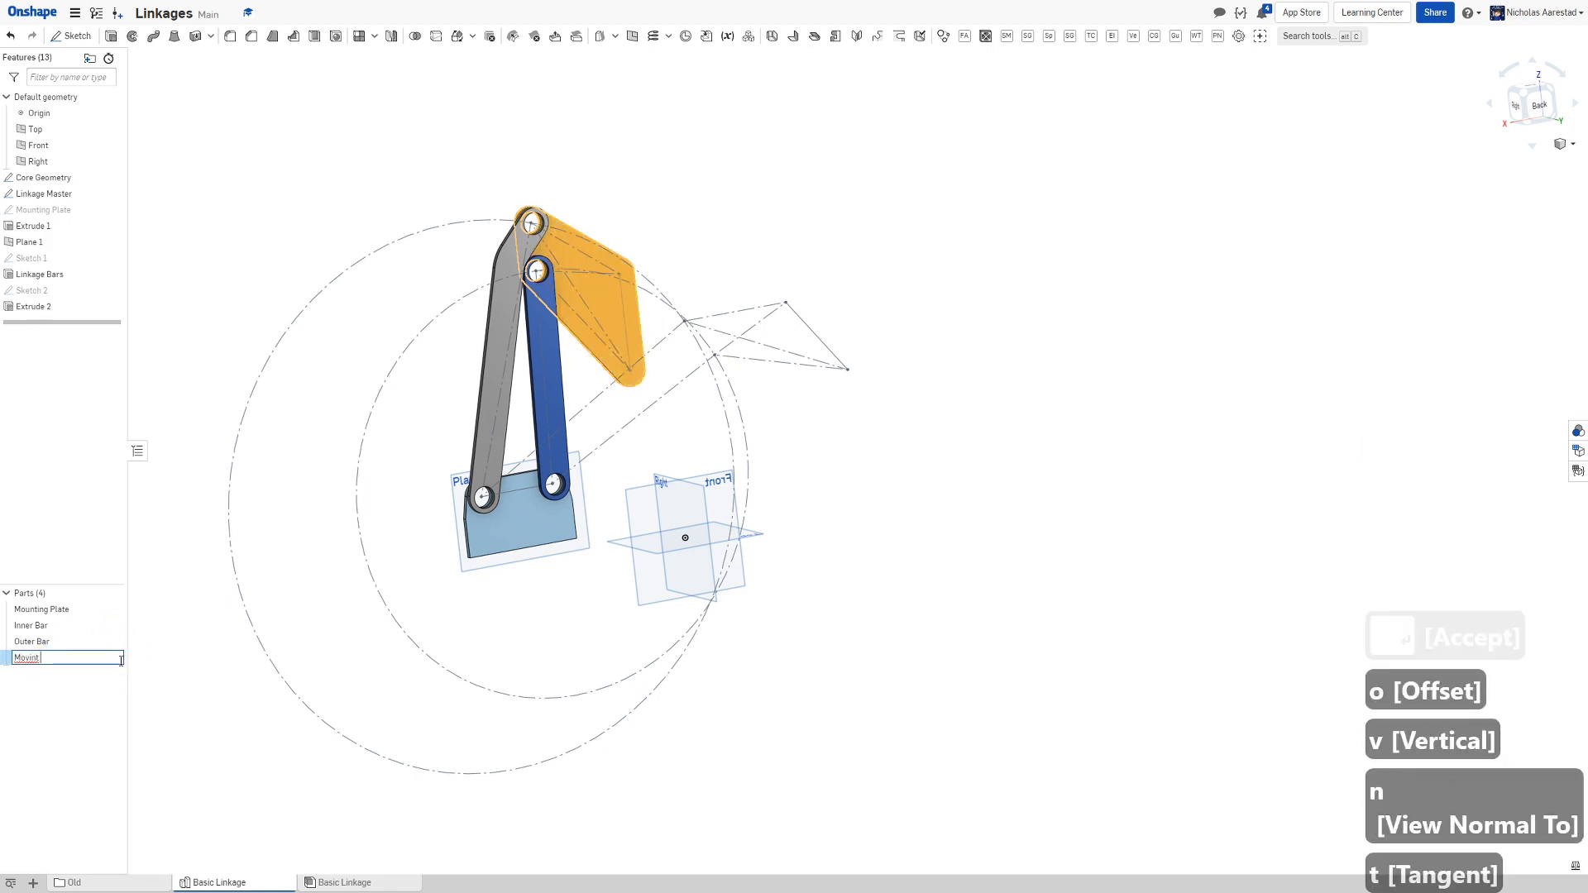
key(BackSpace)
text(g Plate)
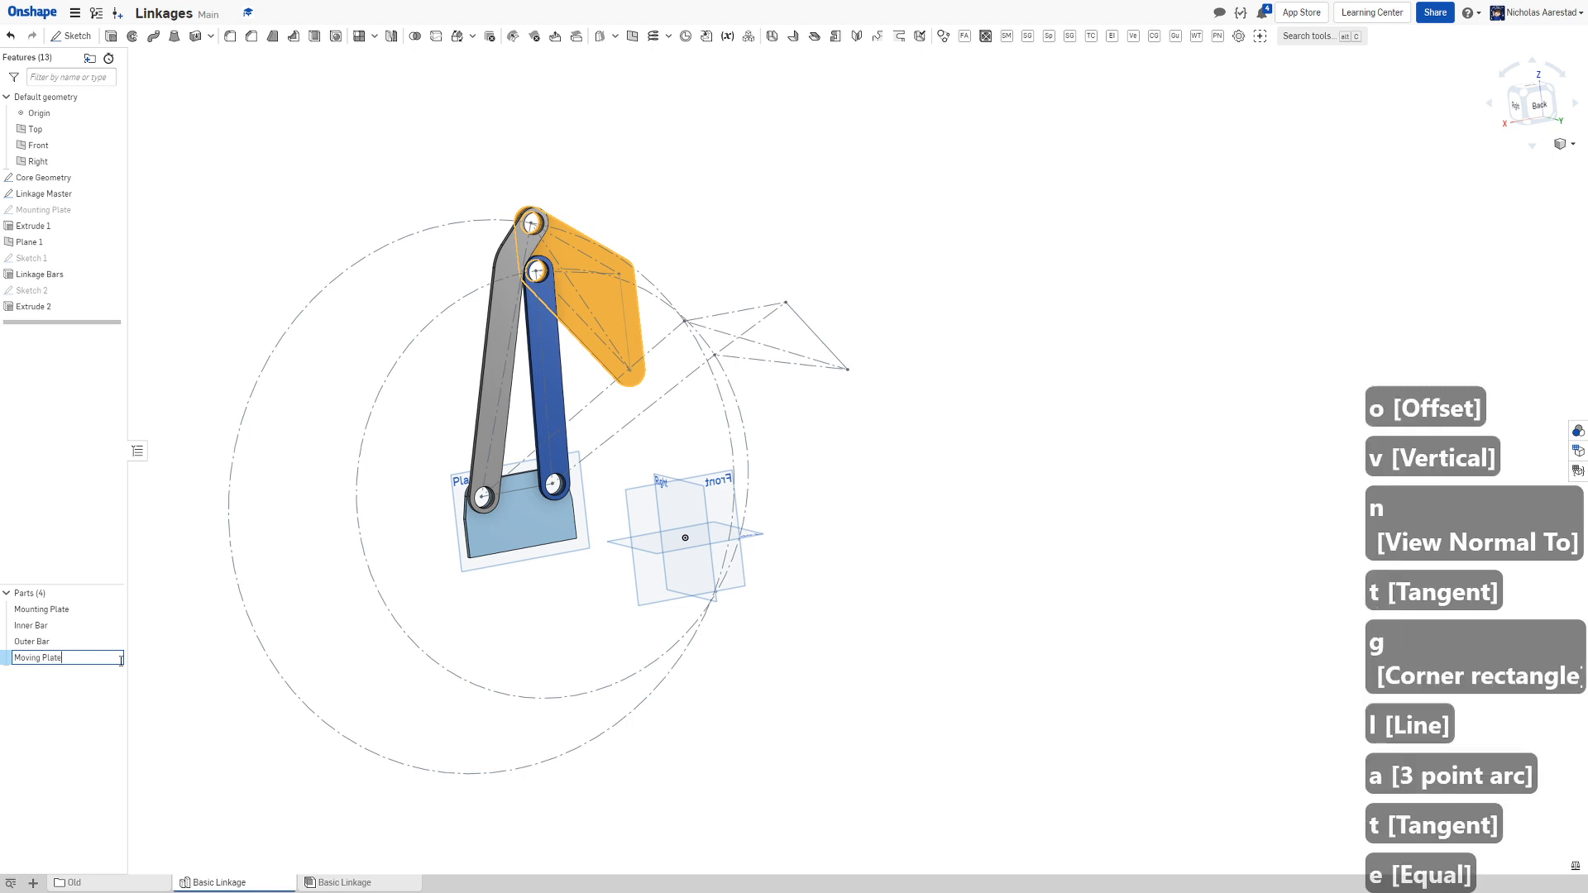
key(Return)
Insert all parts of the Basic Linkage part studio into the Basic Linkage assembly
click(376, 881)
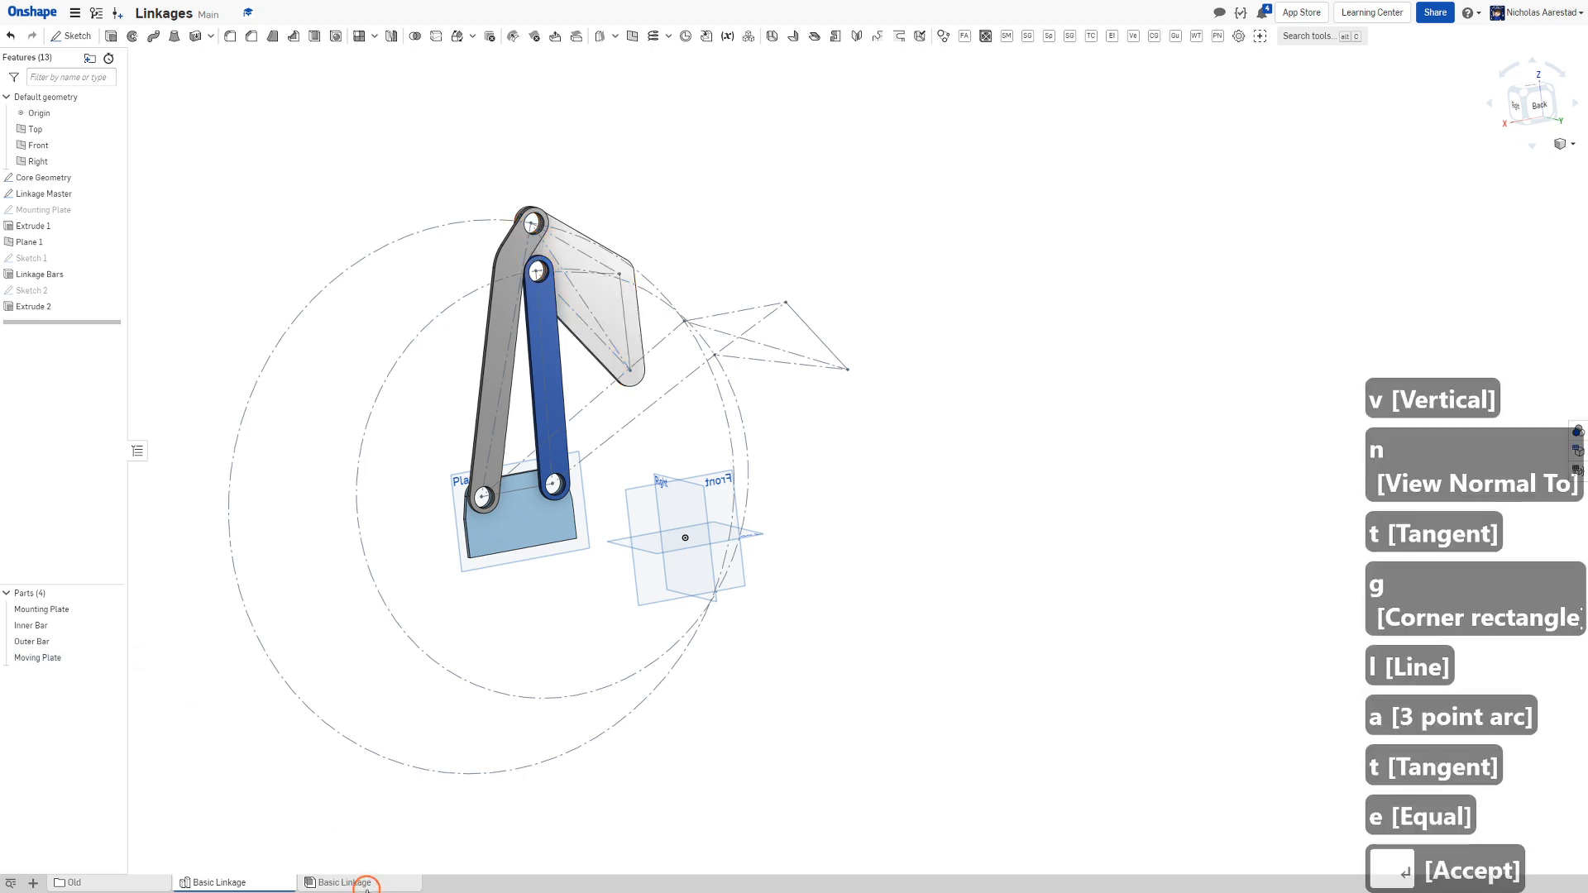
click(372, 405)
click(92, 34)
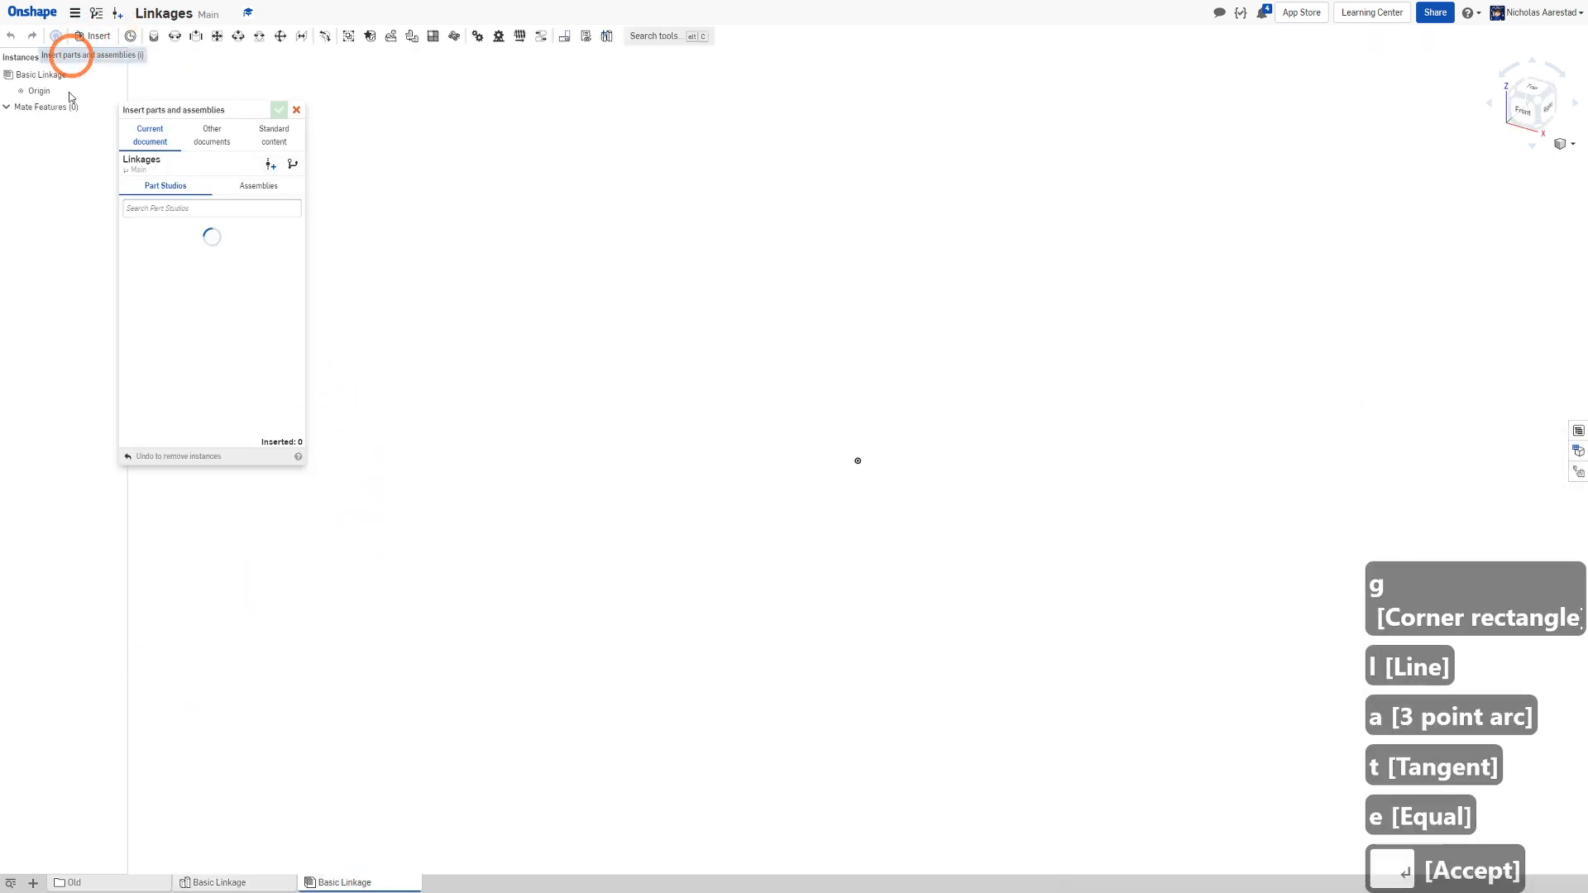
click(190, 319)
click(260, 168)
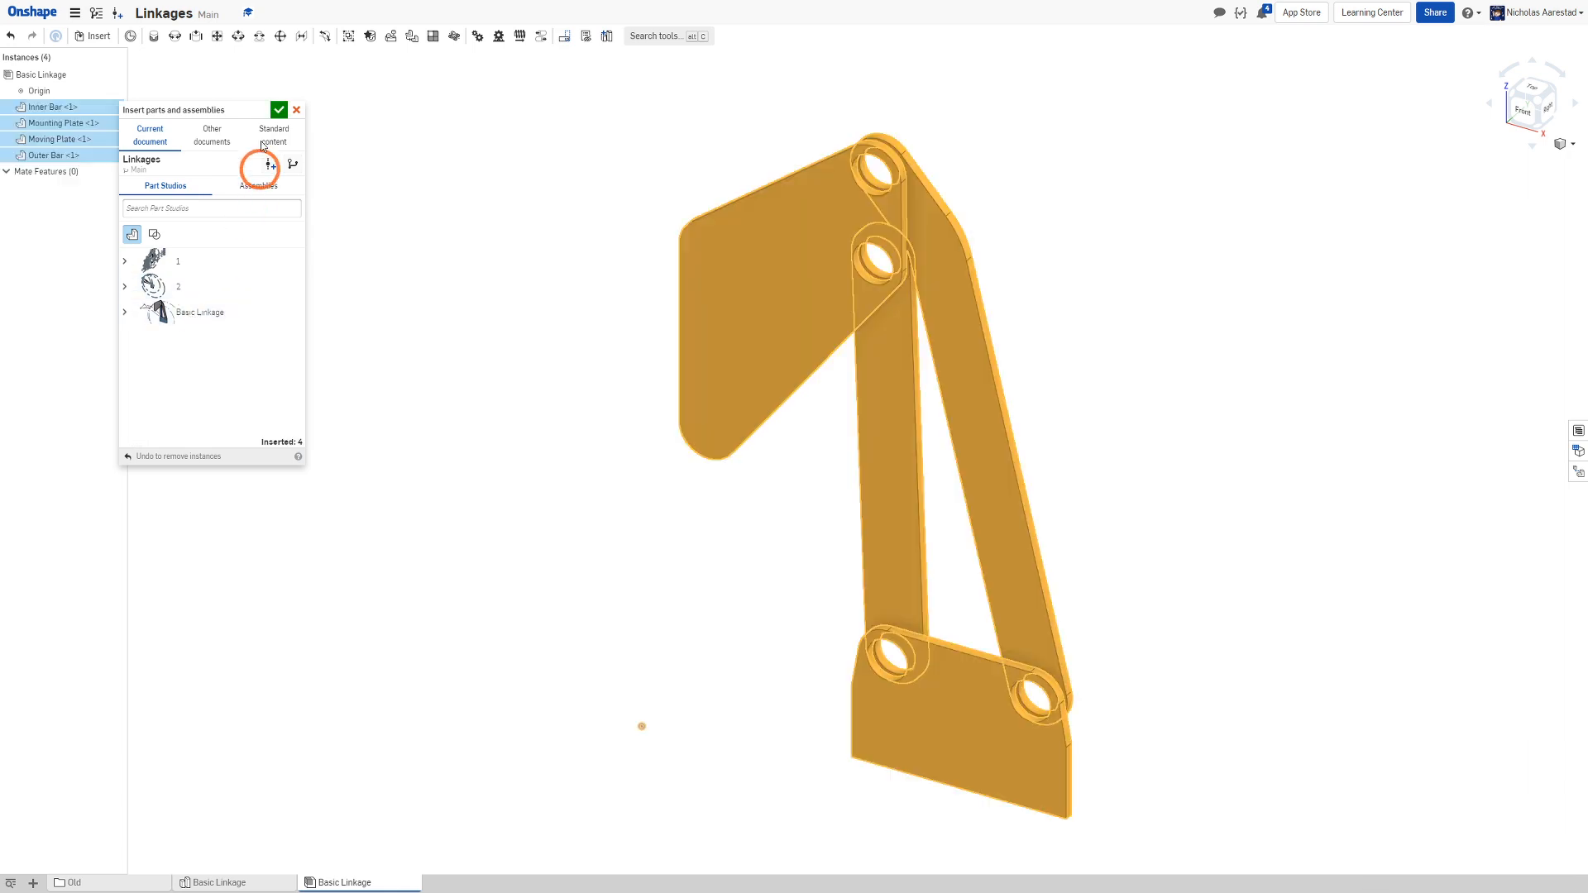
click(273, 112)
click(549, 277)
Fix the Mounting Plate in place in the assembly
scroll(557, 287, down, 4)
right_drag(556, 290, 452, 321)
scroll(835, 403, up, 3)
mouse_move(601, 416)
right_down()
mouse_move(627, 439)
mouse_move(606, 405)
right_up()
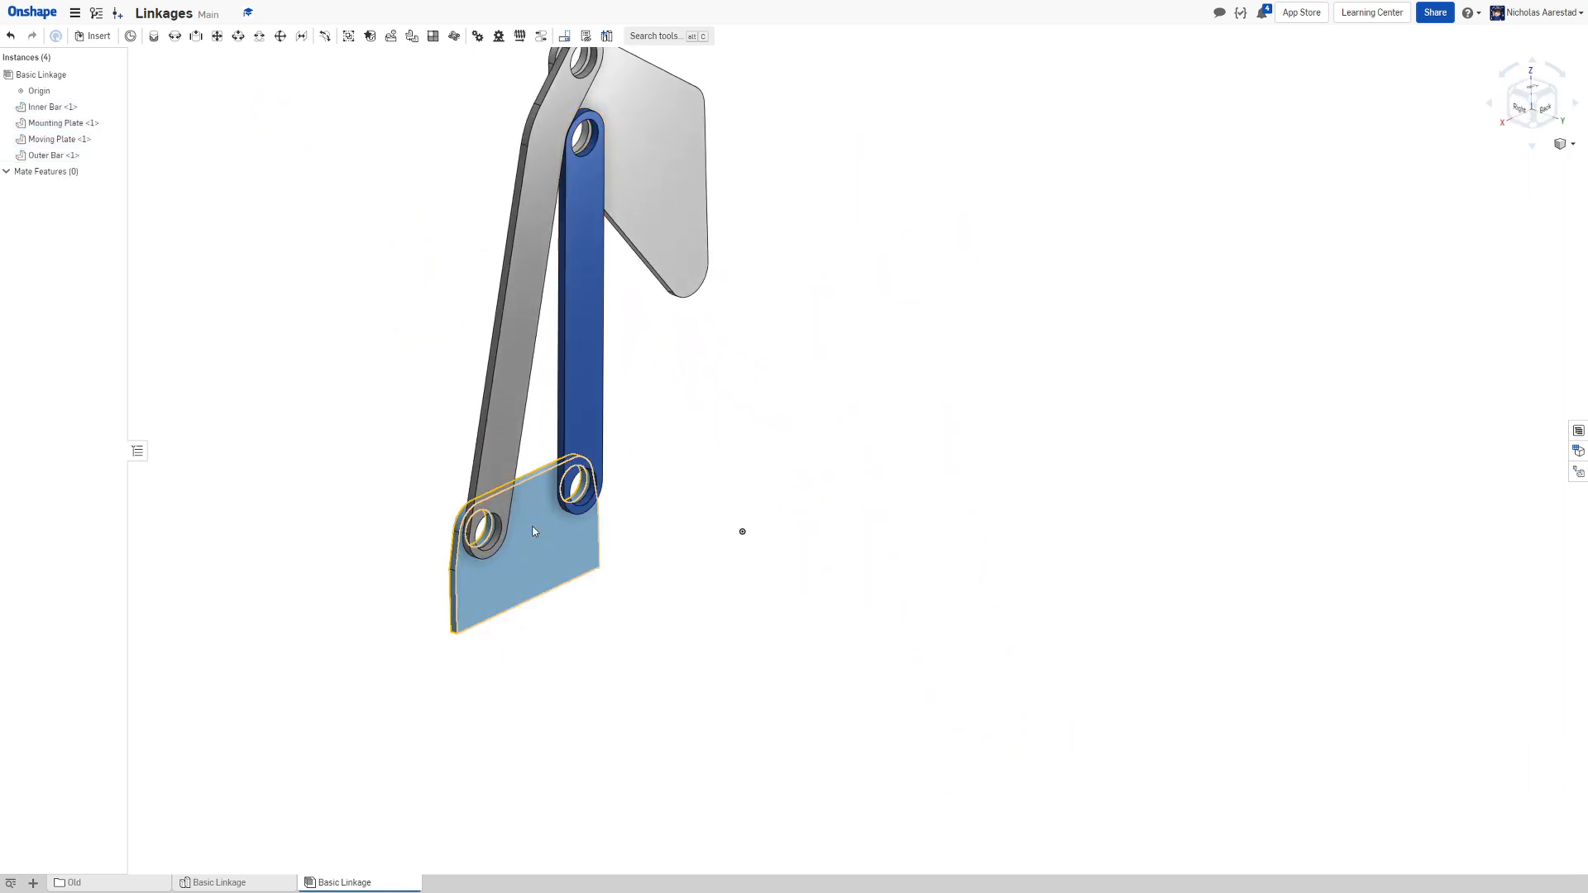
click(533, 532)
right_click(534, 532)
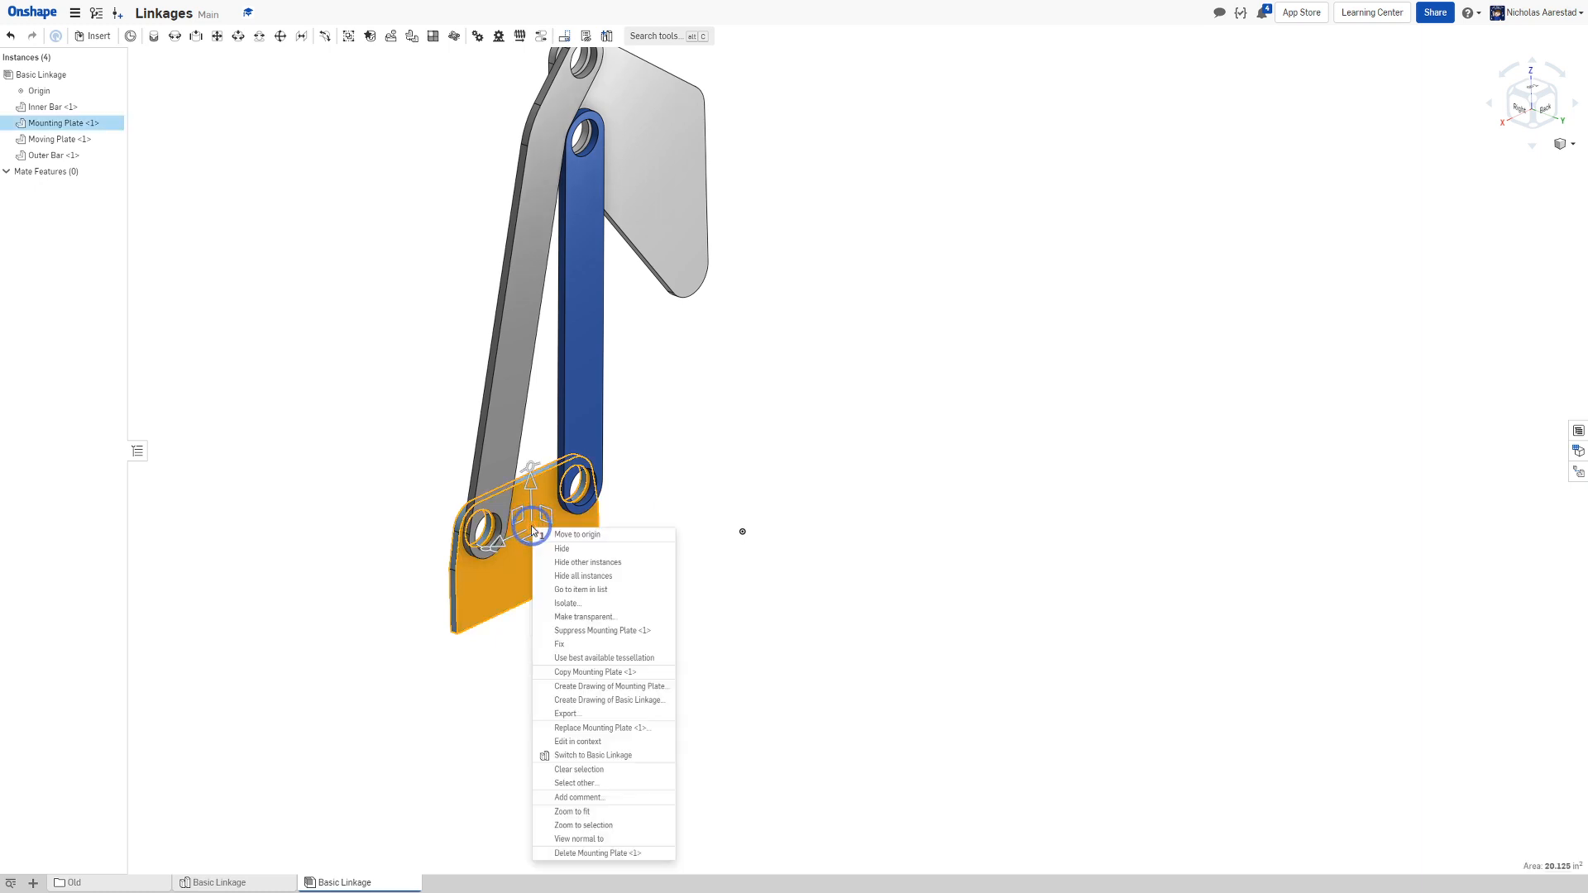
click(651, 703)
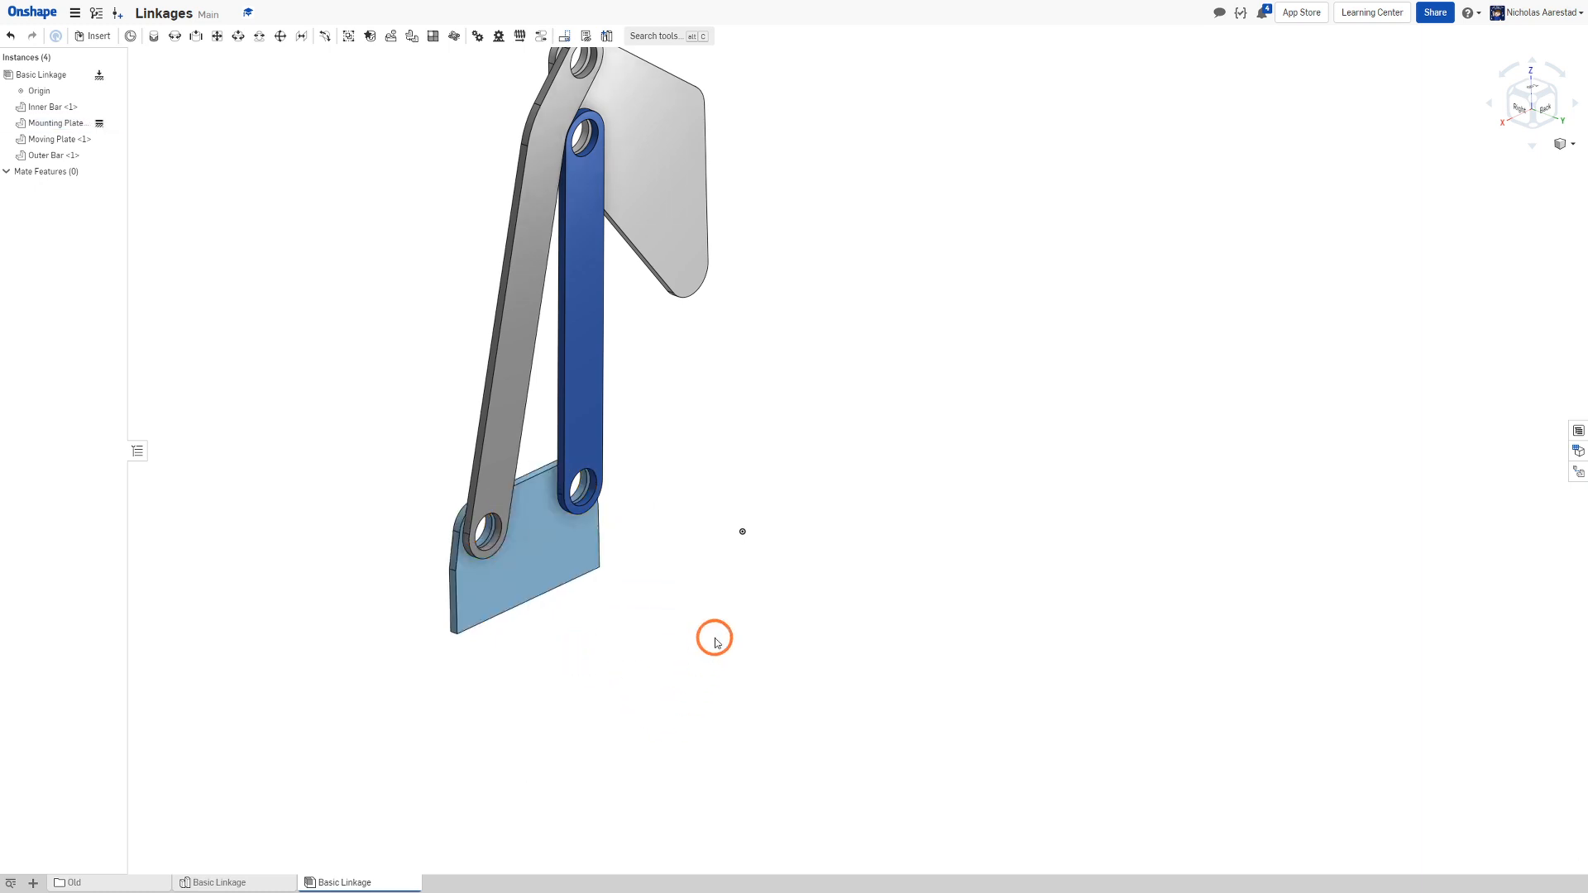
Add a Revolute mate between the Mounting Plate's hole and the Inner Bar's lower hole
middle_drag(714, 638, 717, 523)
scroll(517, 707, up, 6)
scroll(511, 710, down, 5)
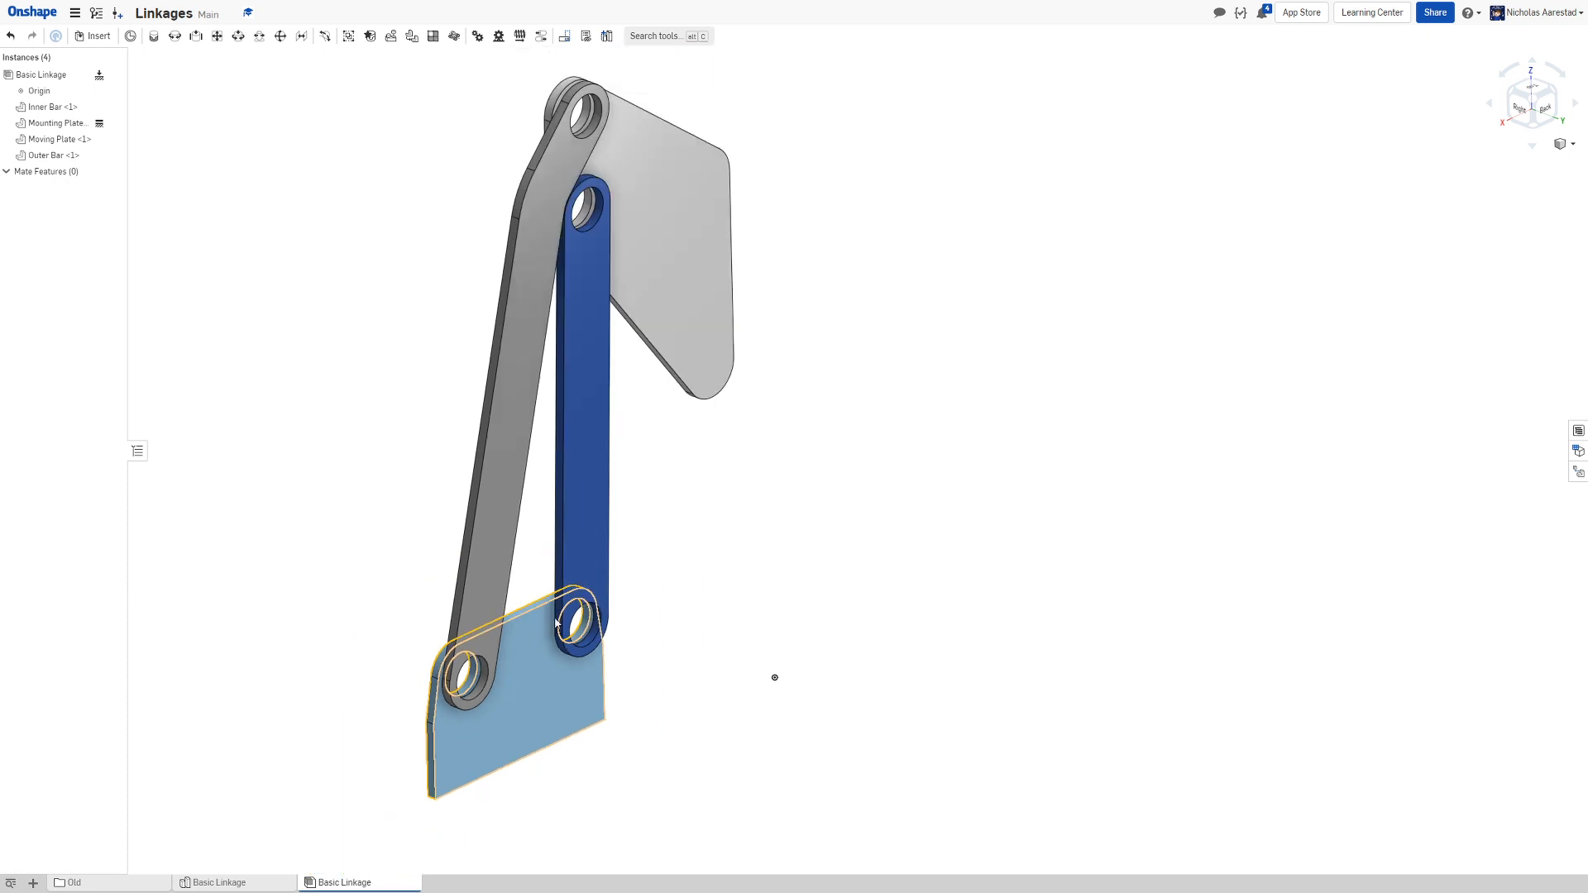
scroll(595, 90, down, 3)
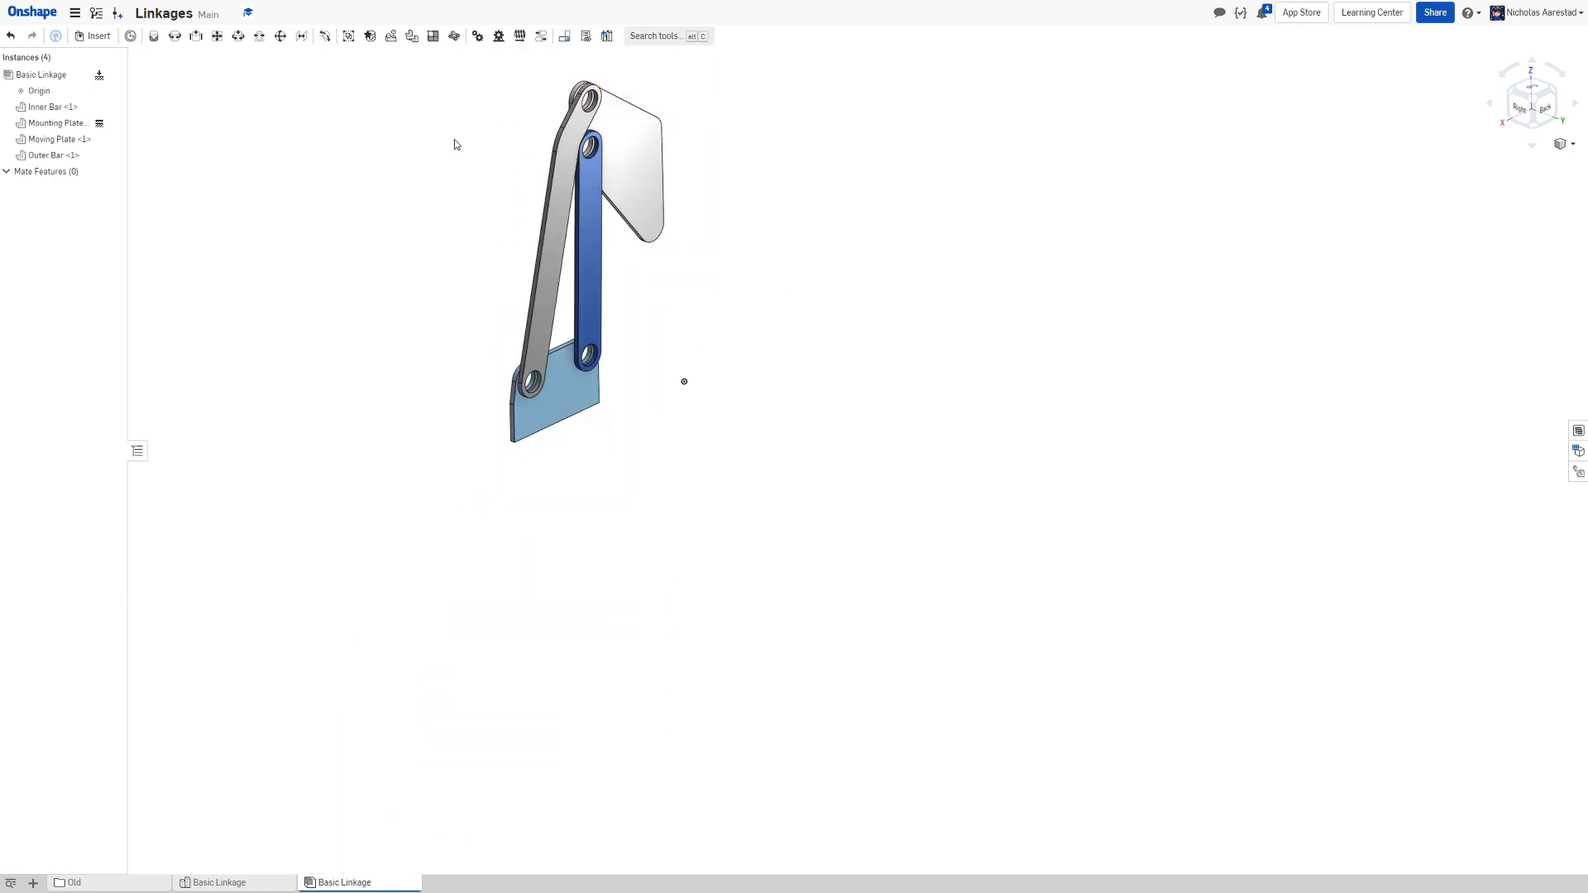
click(169, 36)
scroll(464, 387, up, 6)
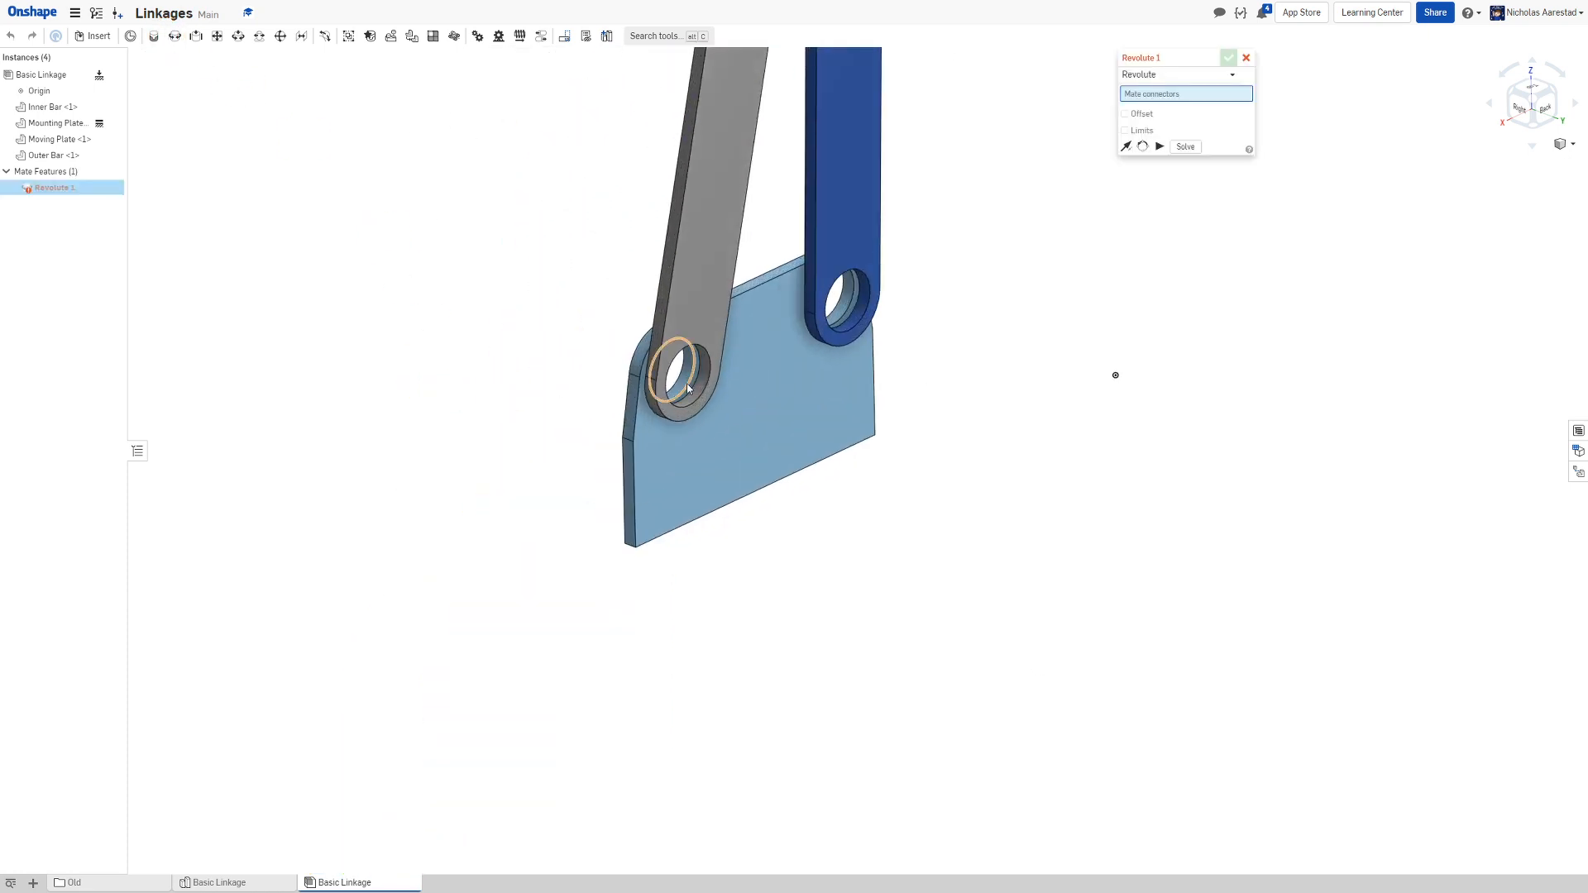
click(749, 153)
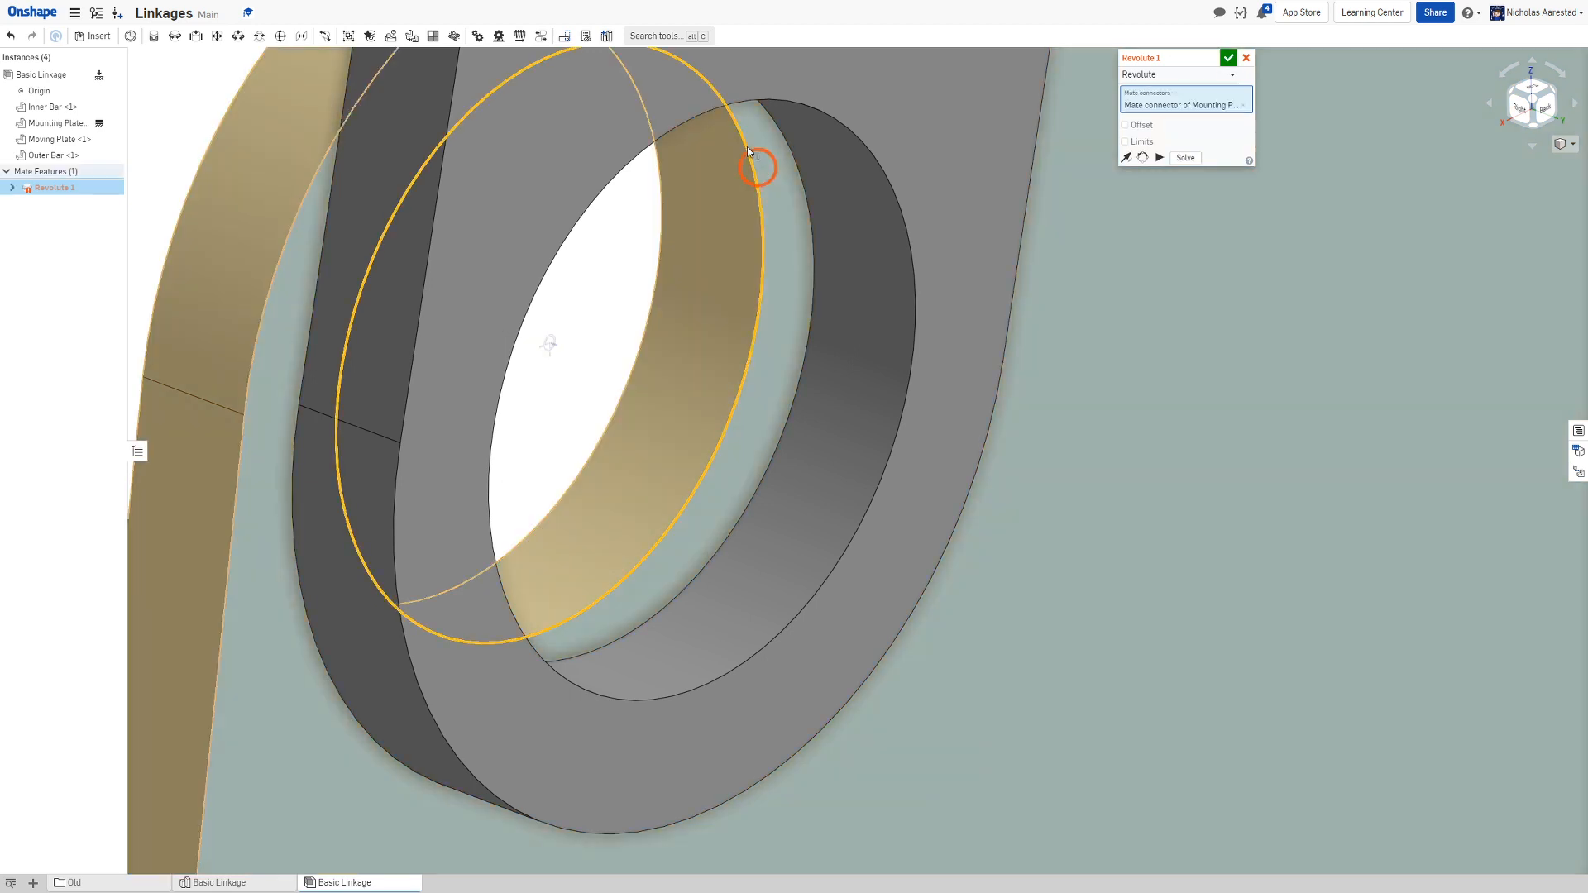
click(789, 154)
scroll(549, 356, down, 5)
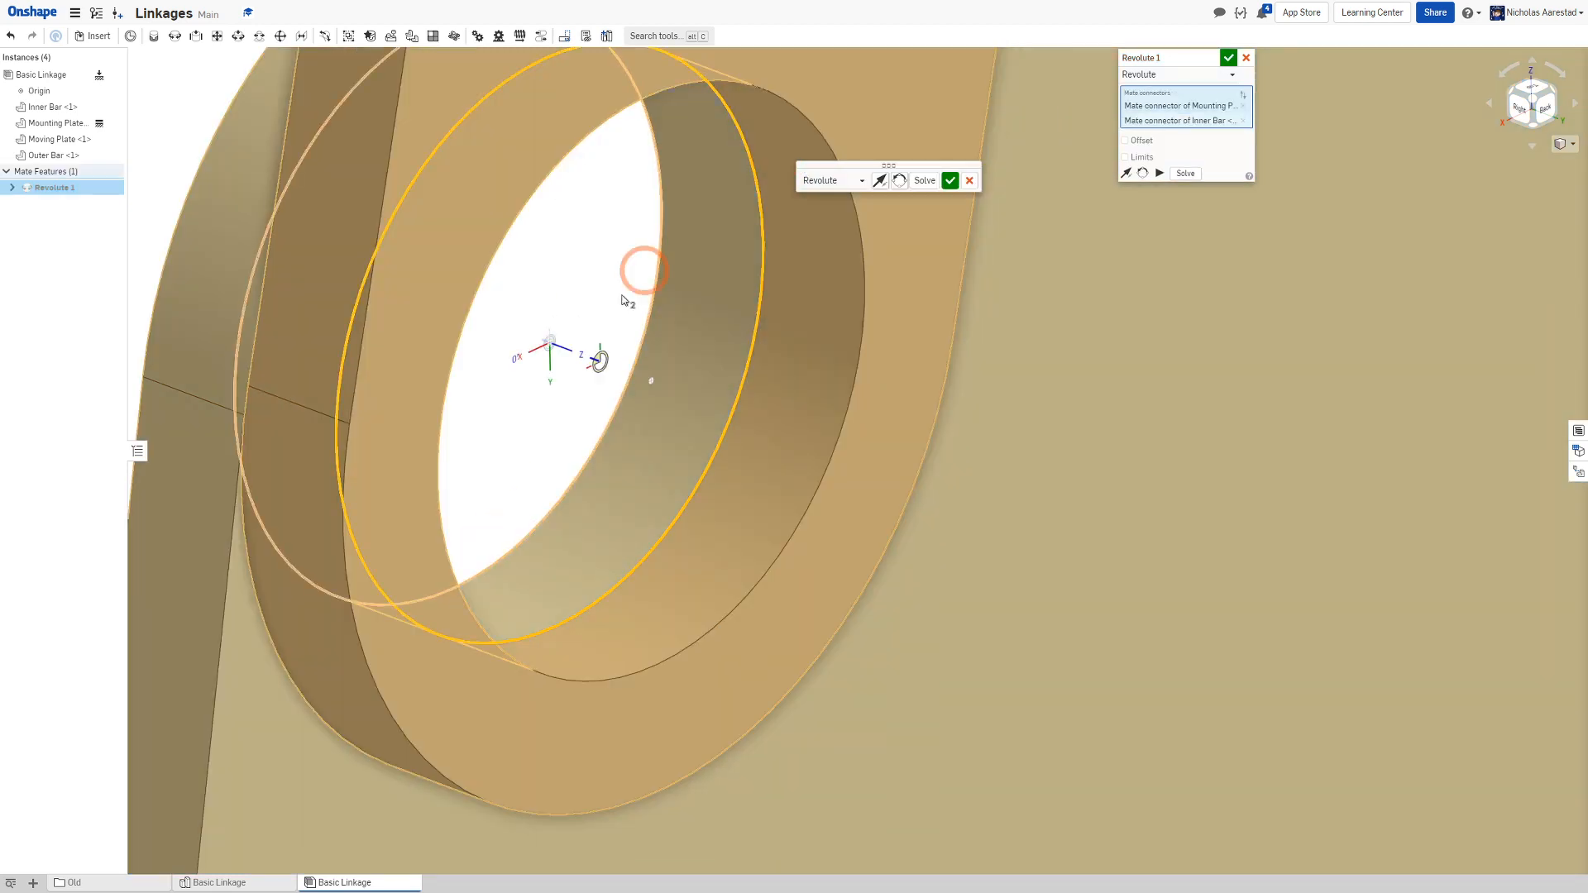
click(951, 181)
Add a Revolute mate between the Mounting Plate's other hole and the Outer Bar's lower hole
key(m)
scroll(817, 302, down, 3)
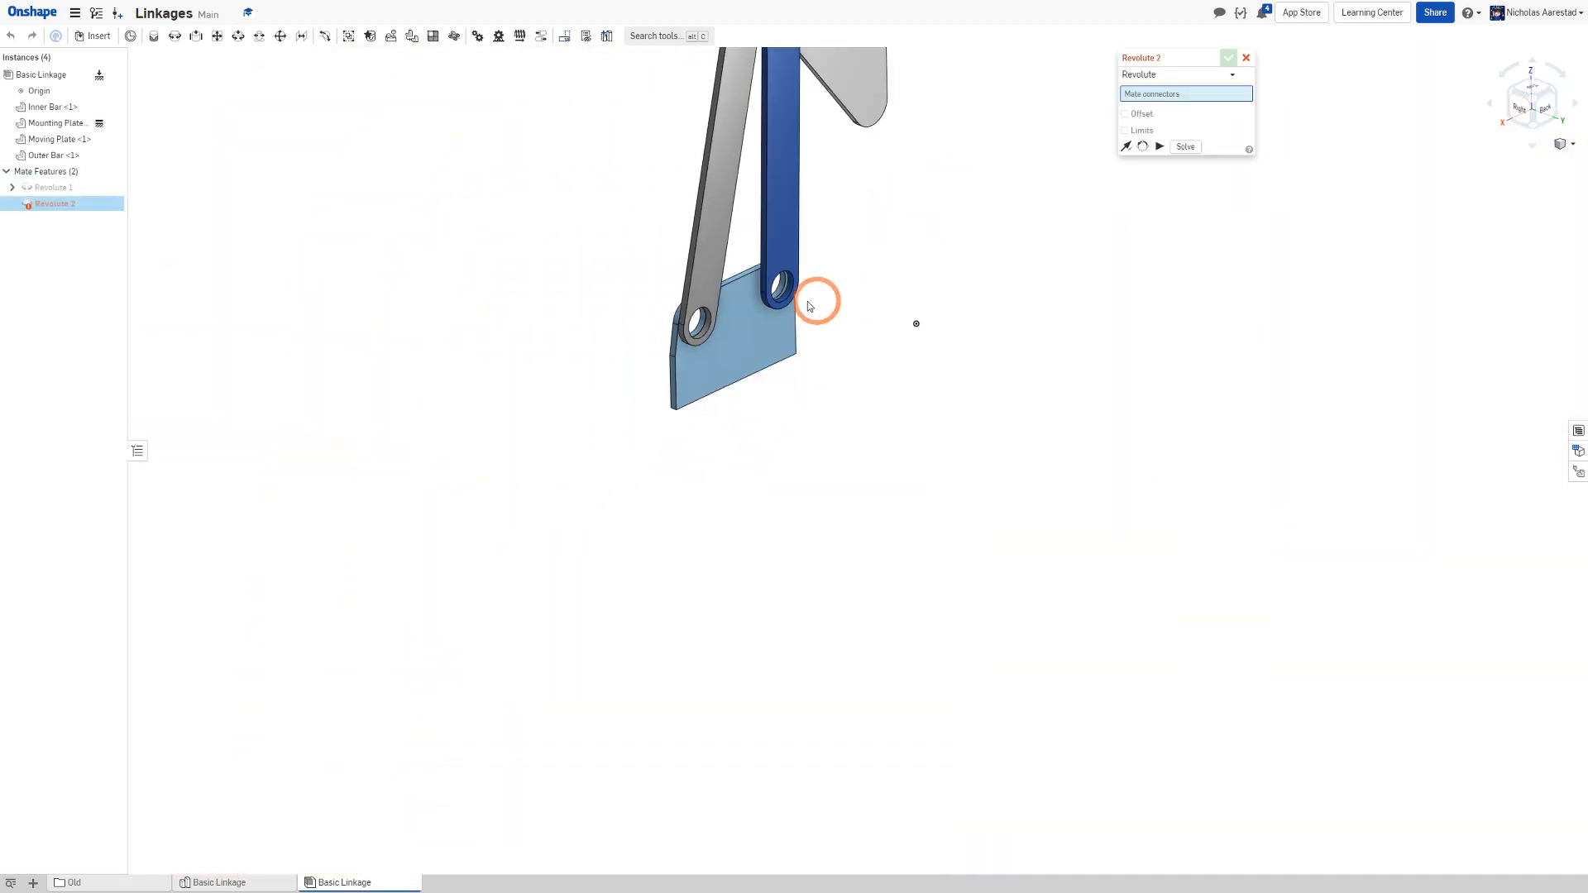
scroll(691, 324, up, 5)
scroll(676, 335, down, 4)
scroll(776, 267, up, 1)
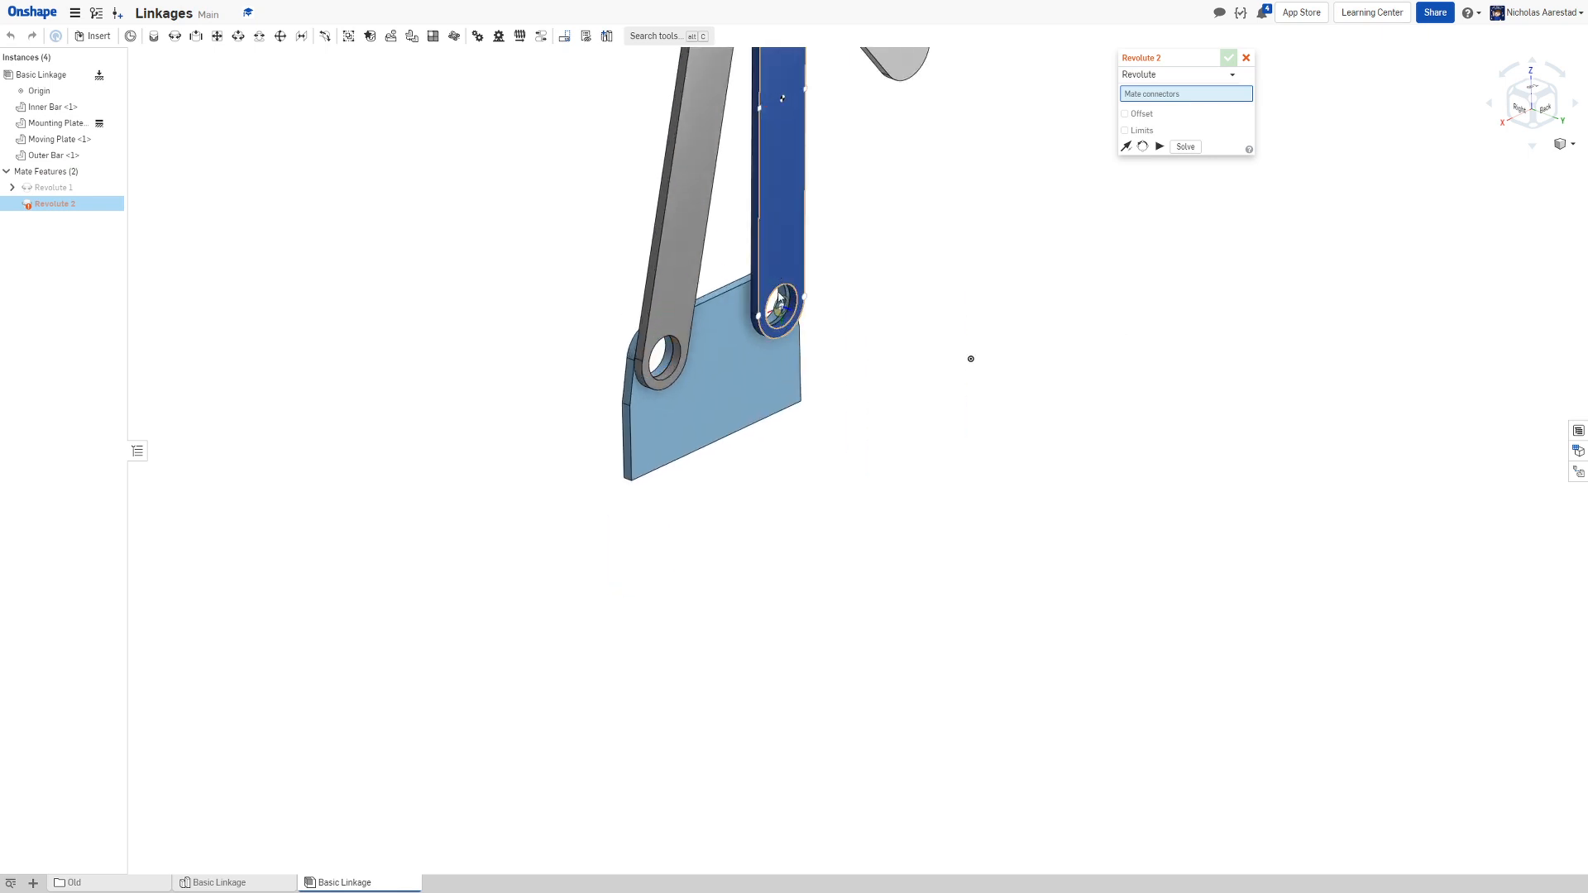
scroll(774, 268, up, 10)
click(786, 289)
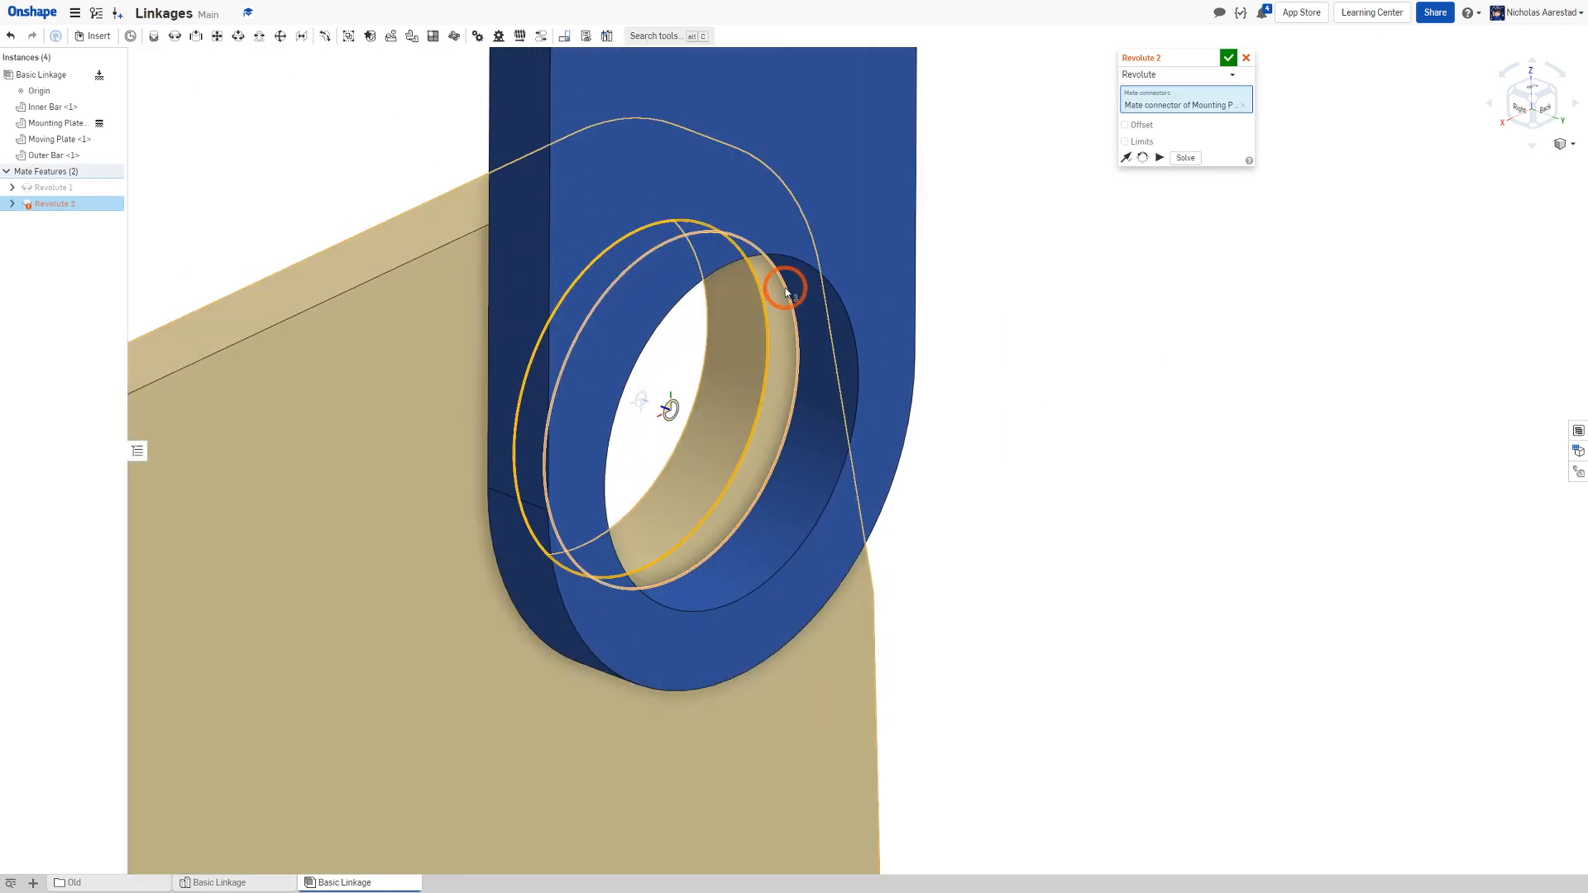
click(786, 291)
scroll(773, 301, down, 6)
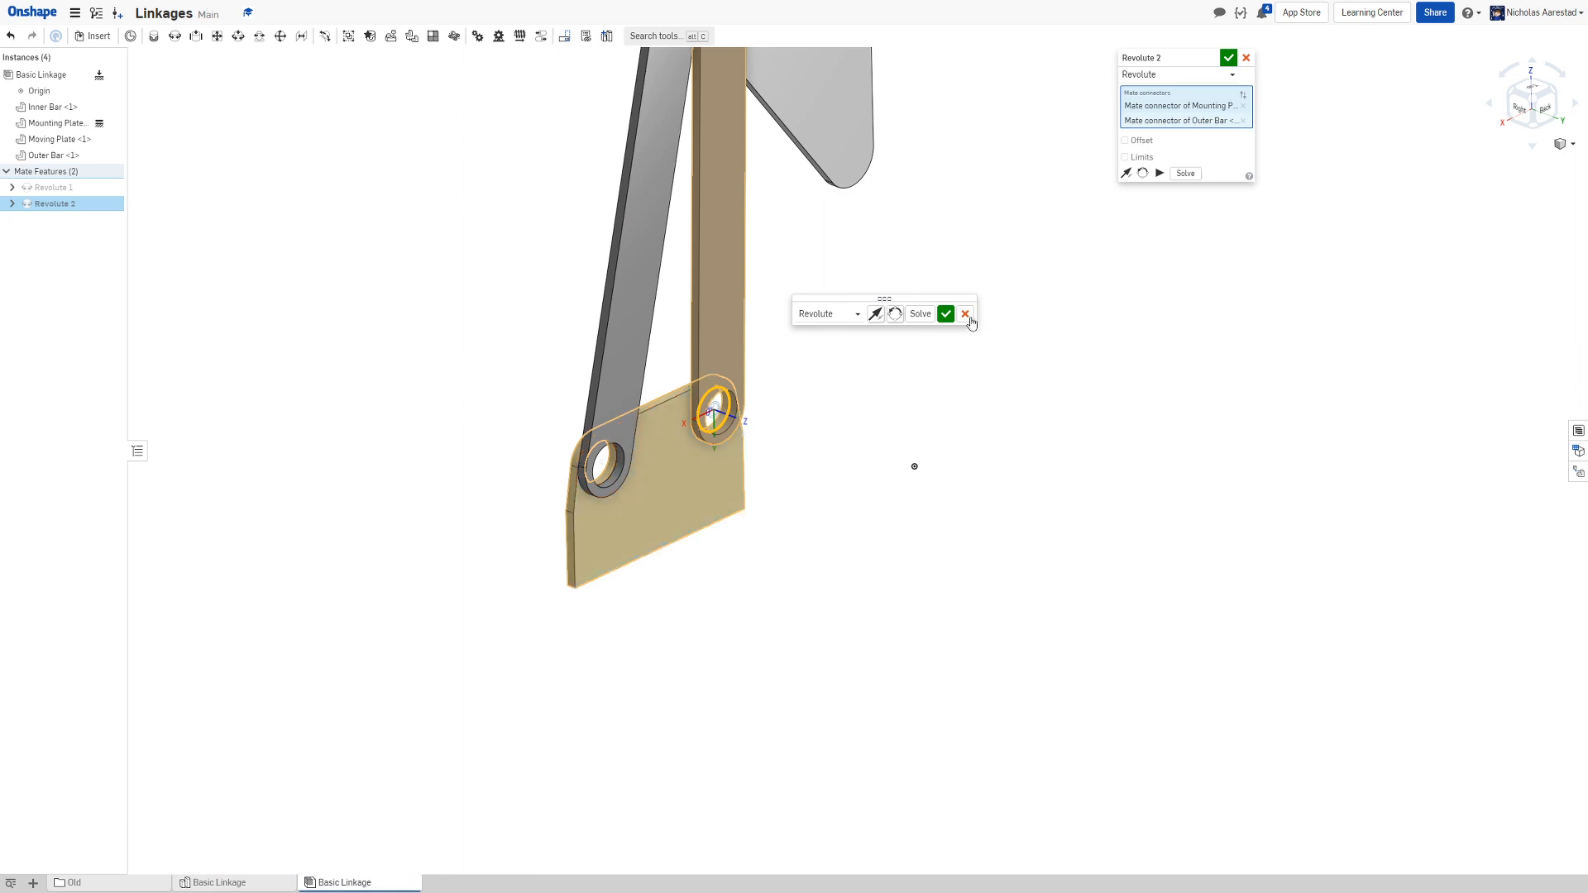
click(945, 312)
Add a Revolute mate between the Moving Plate's upper hole and the Inner Bar's upper hole
scroll(752, 464, down, 5)
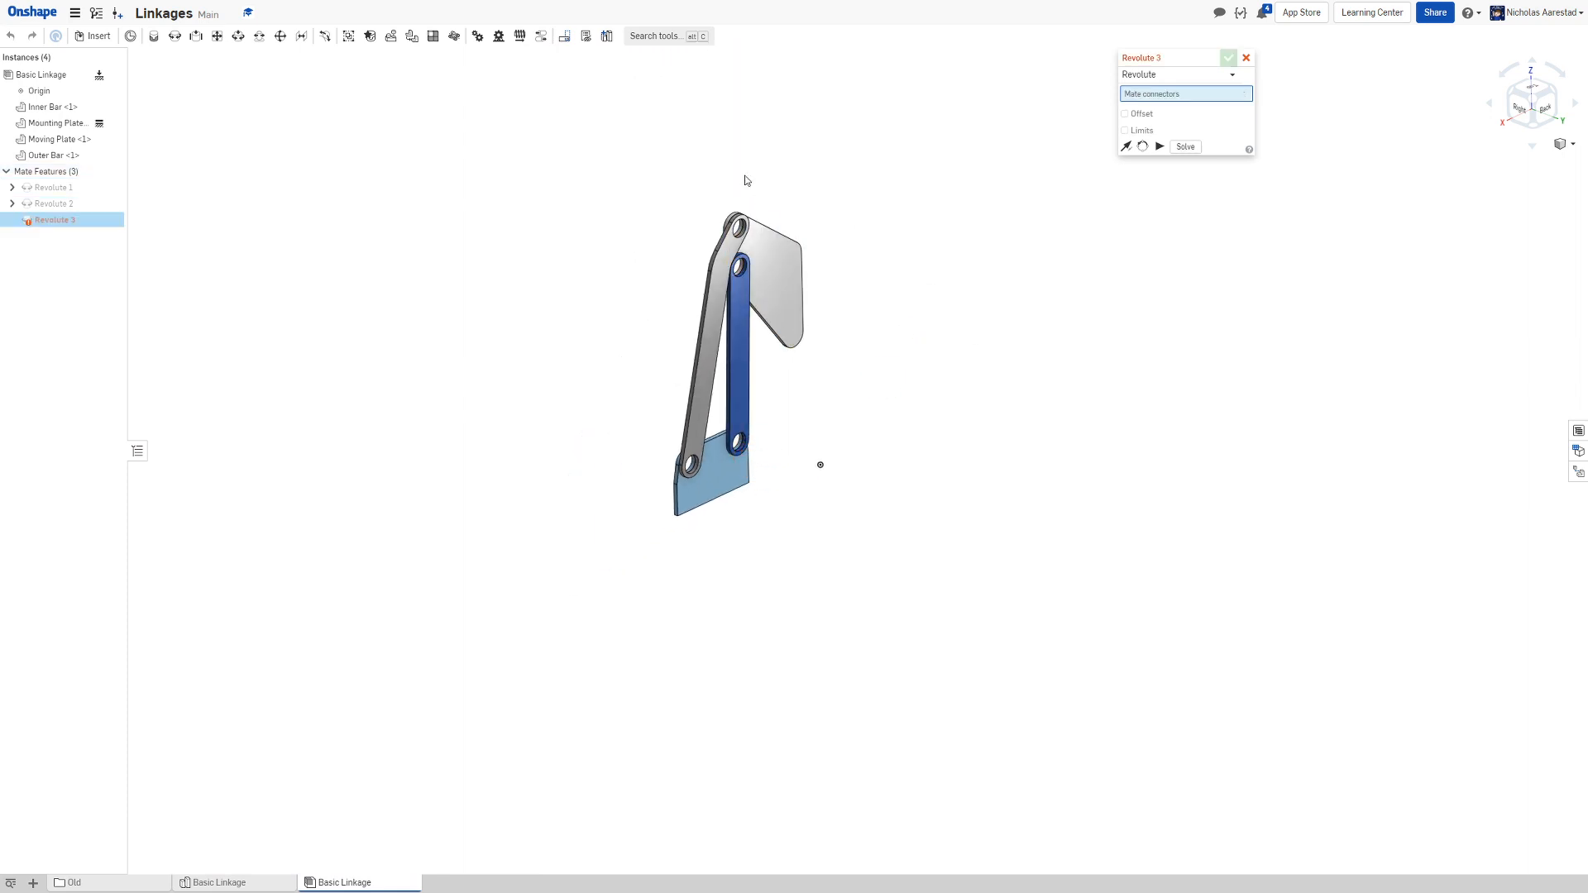
scroll(746, 180, up, 15)
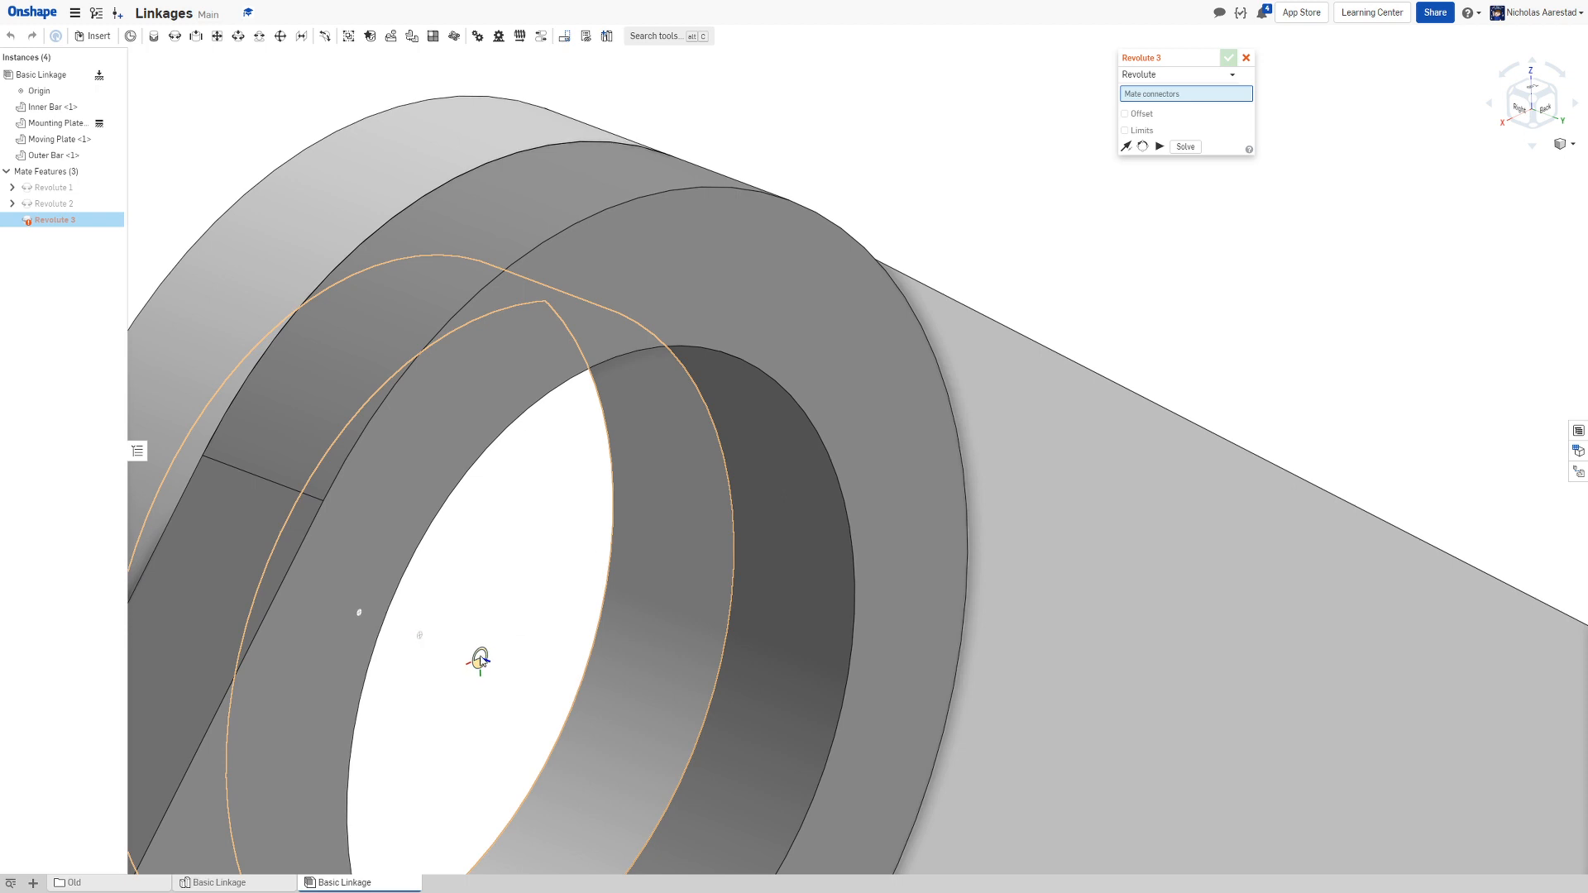
click(482, 660)
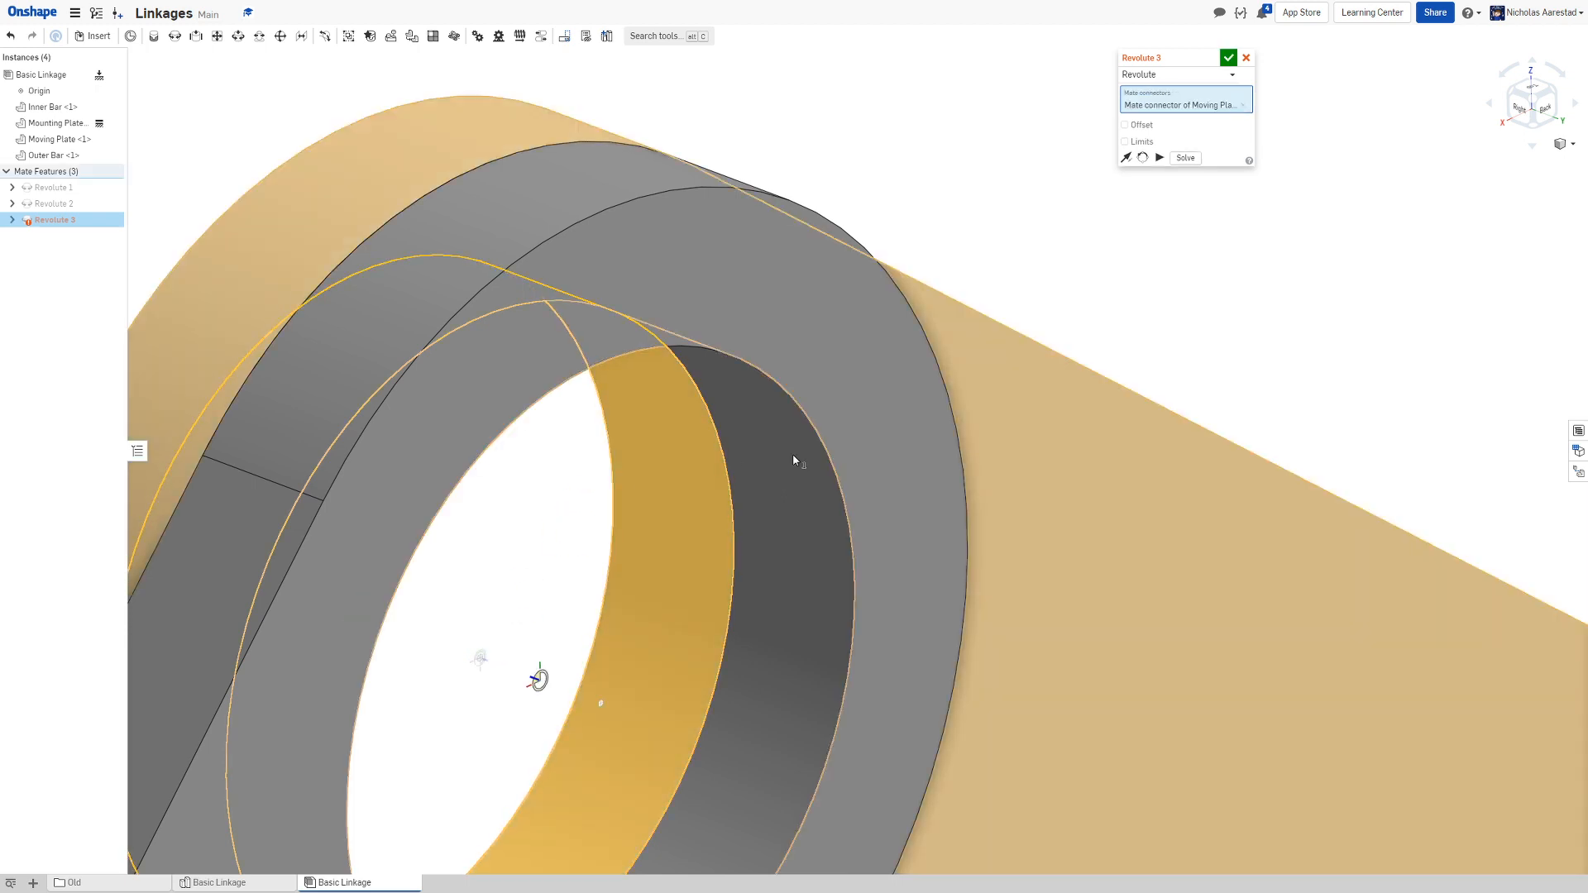
click(487, 669)
scroll(588, 554, down, 10)
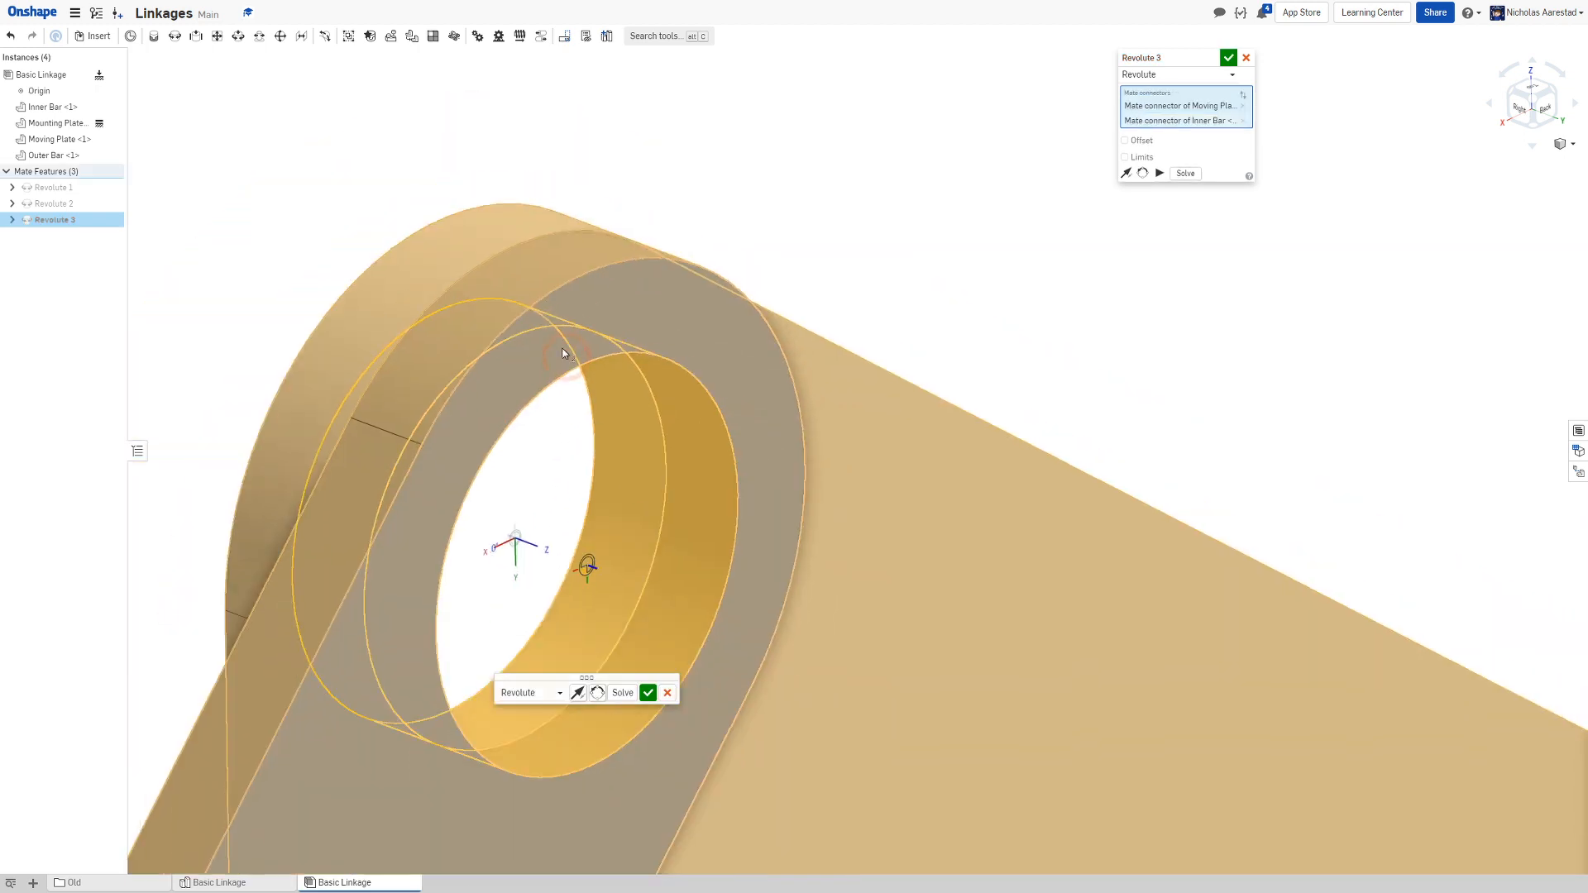
click(651, 691)
scroll(656, 451, down, 5)
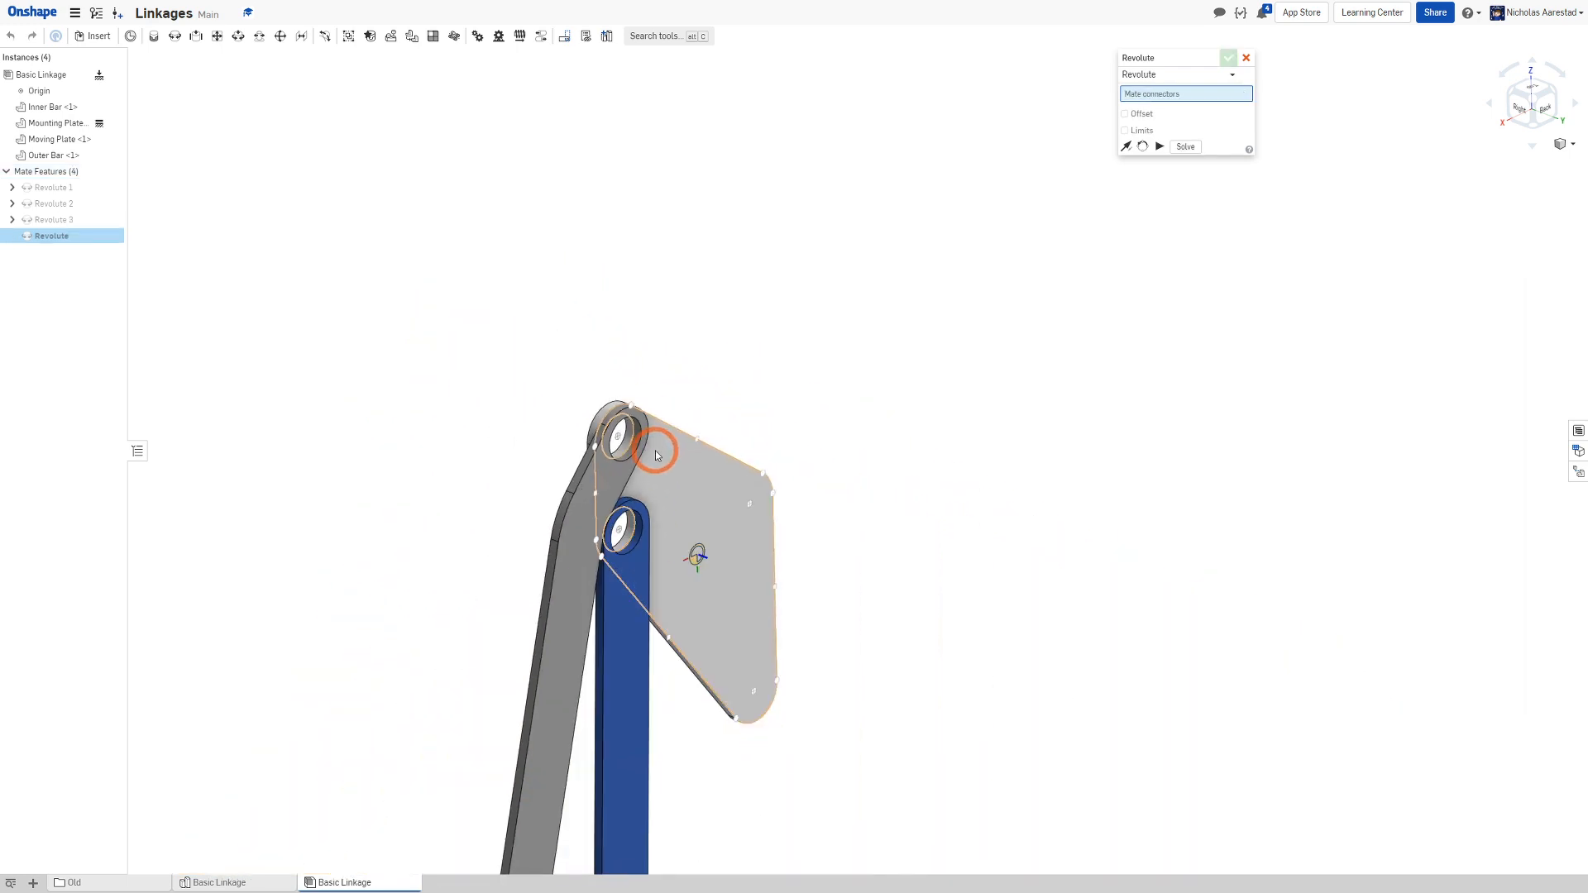
key(Escape)
Swing the Moving Plate upward and the Inner Bar away from the Outer Bar, separating the unmated holes
click(736, 454)
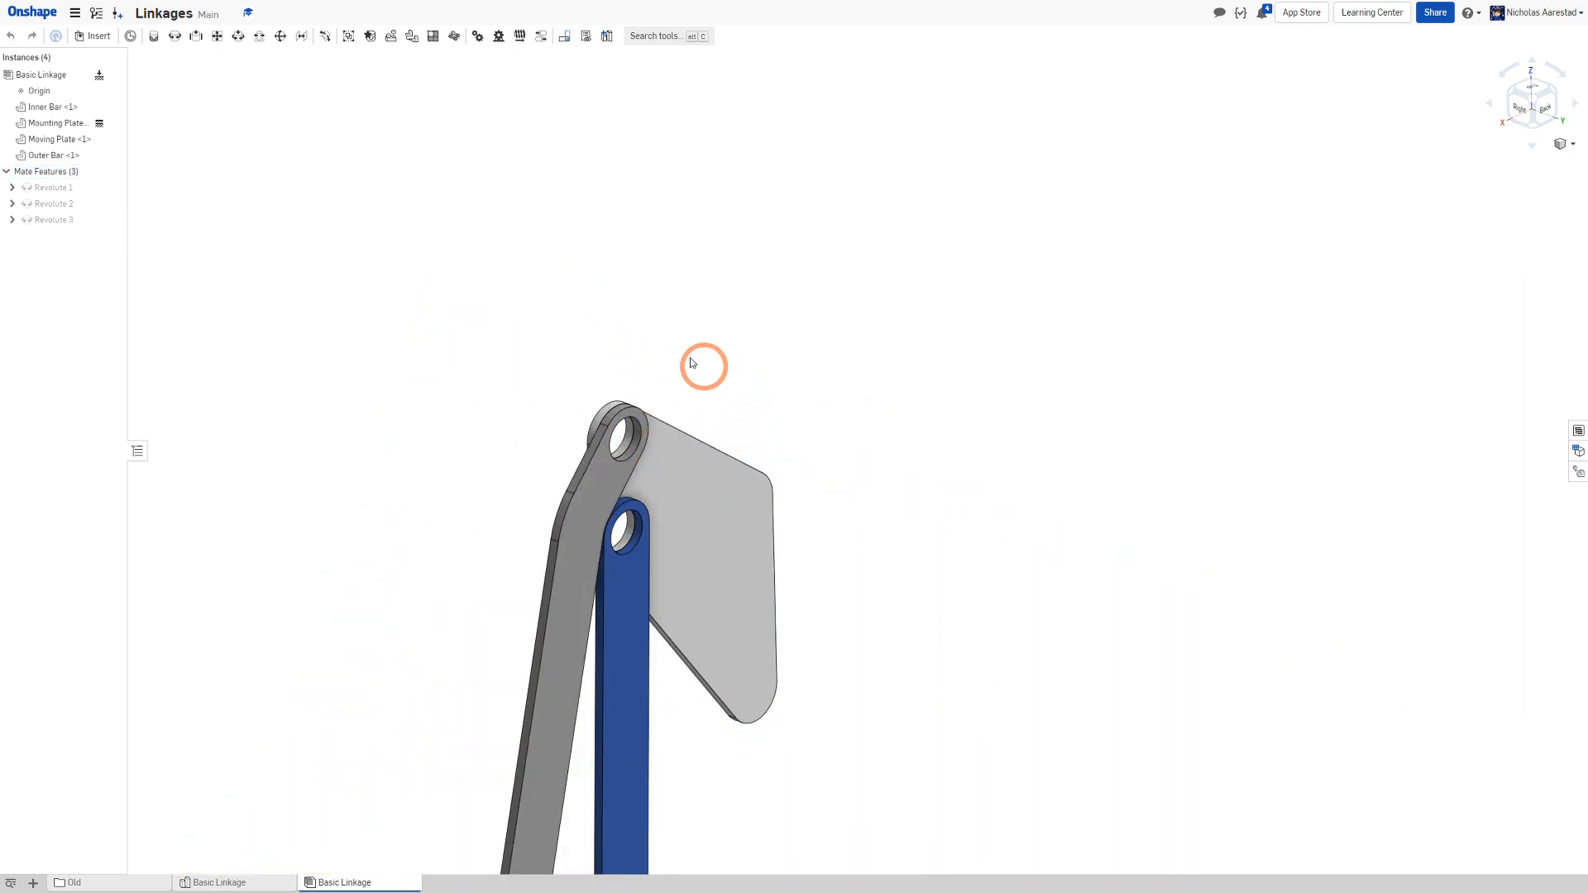
scroll(856, 372, down, 4)
scroll(736, 386, up, 2)
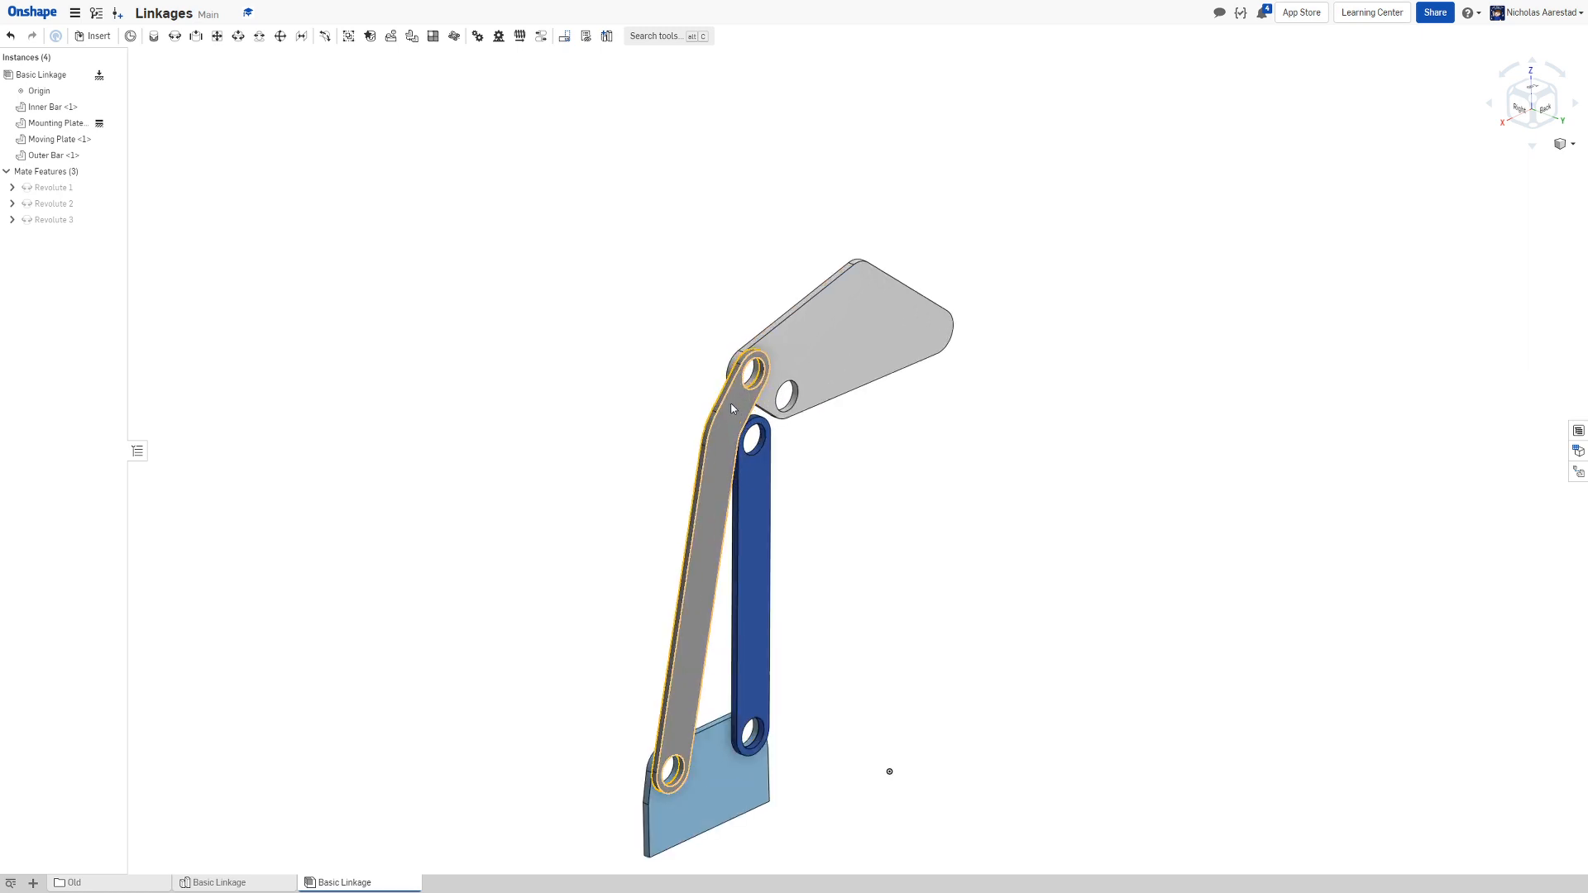
drag(721, 395, 666, 422)
scroll(765, 461, up, 5)
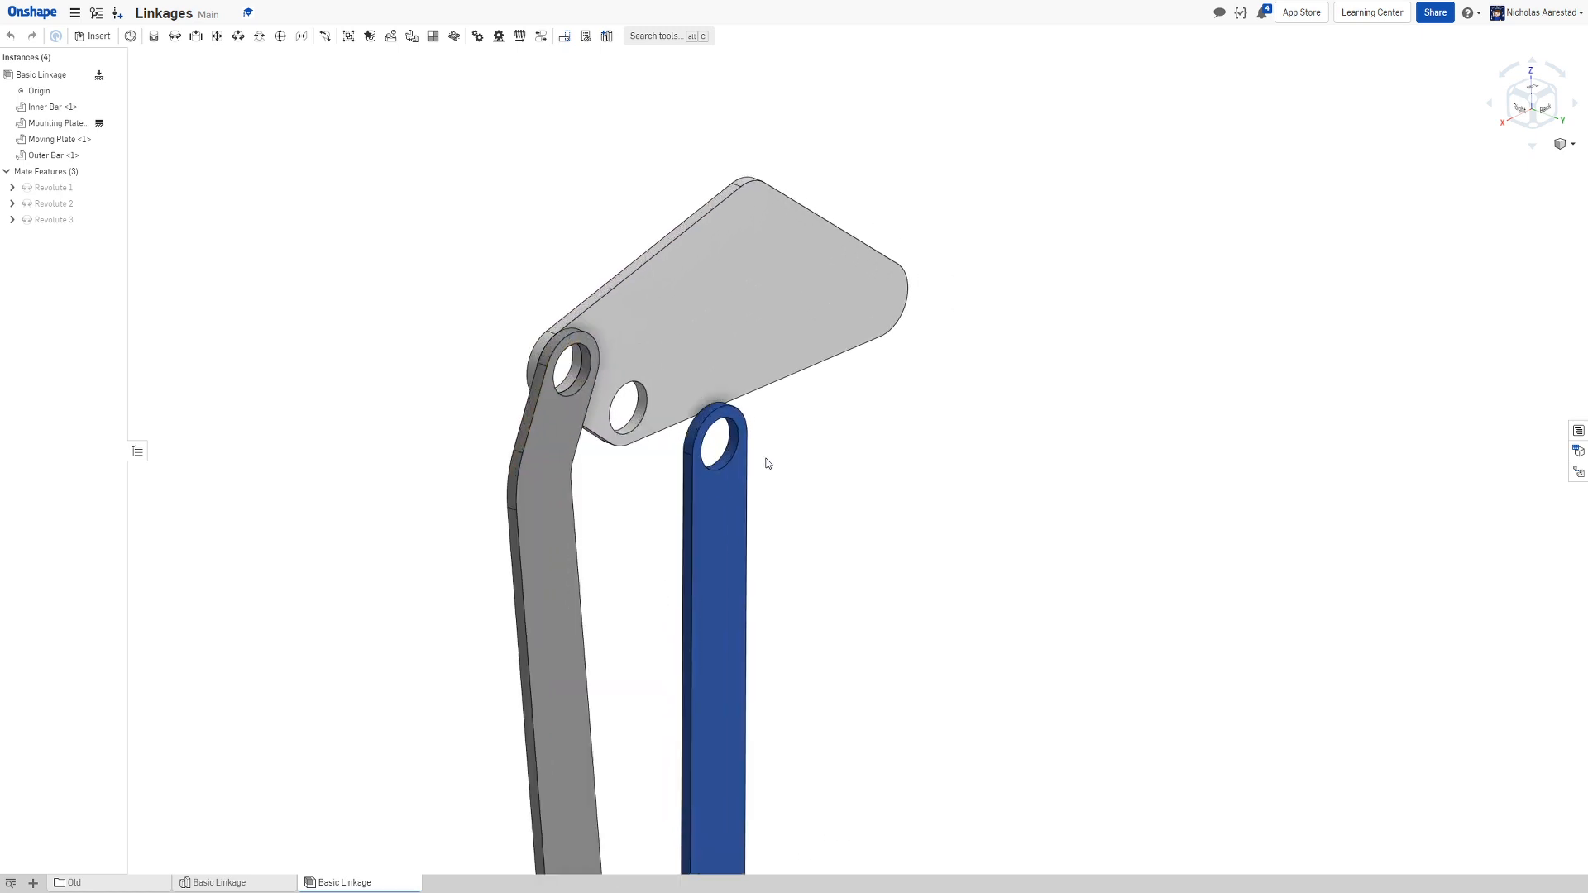
Add a Cylindrical mate between the Outer Bar's upper hole and the Moving Plate's lower hole
mouse_move(741, 457)
right_down()
mouse_move(765, 443)
mouse_move(751, 448)
right_up()
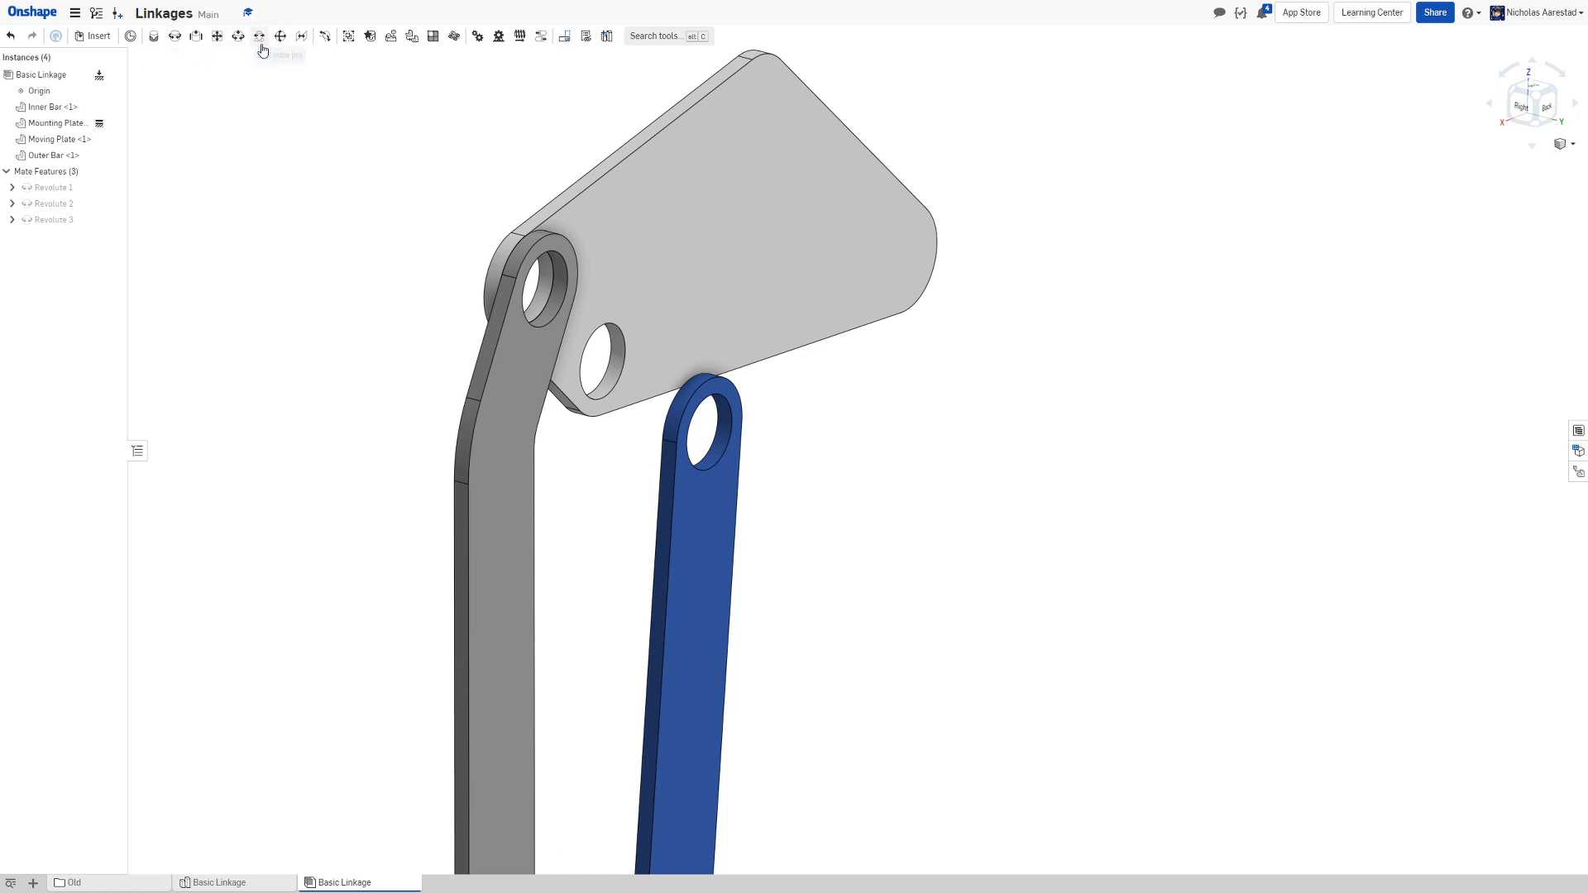
click(234, 46)
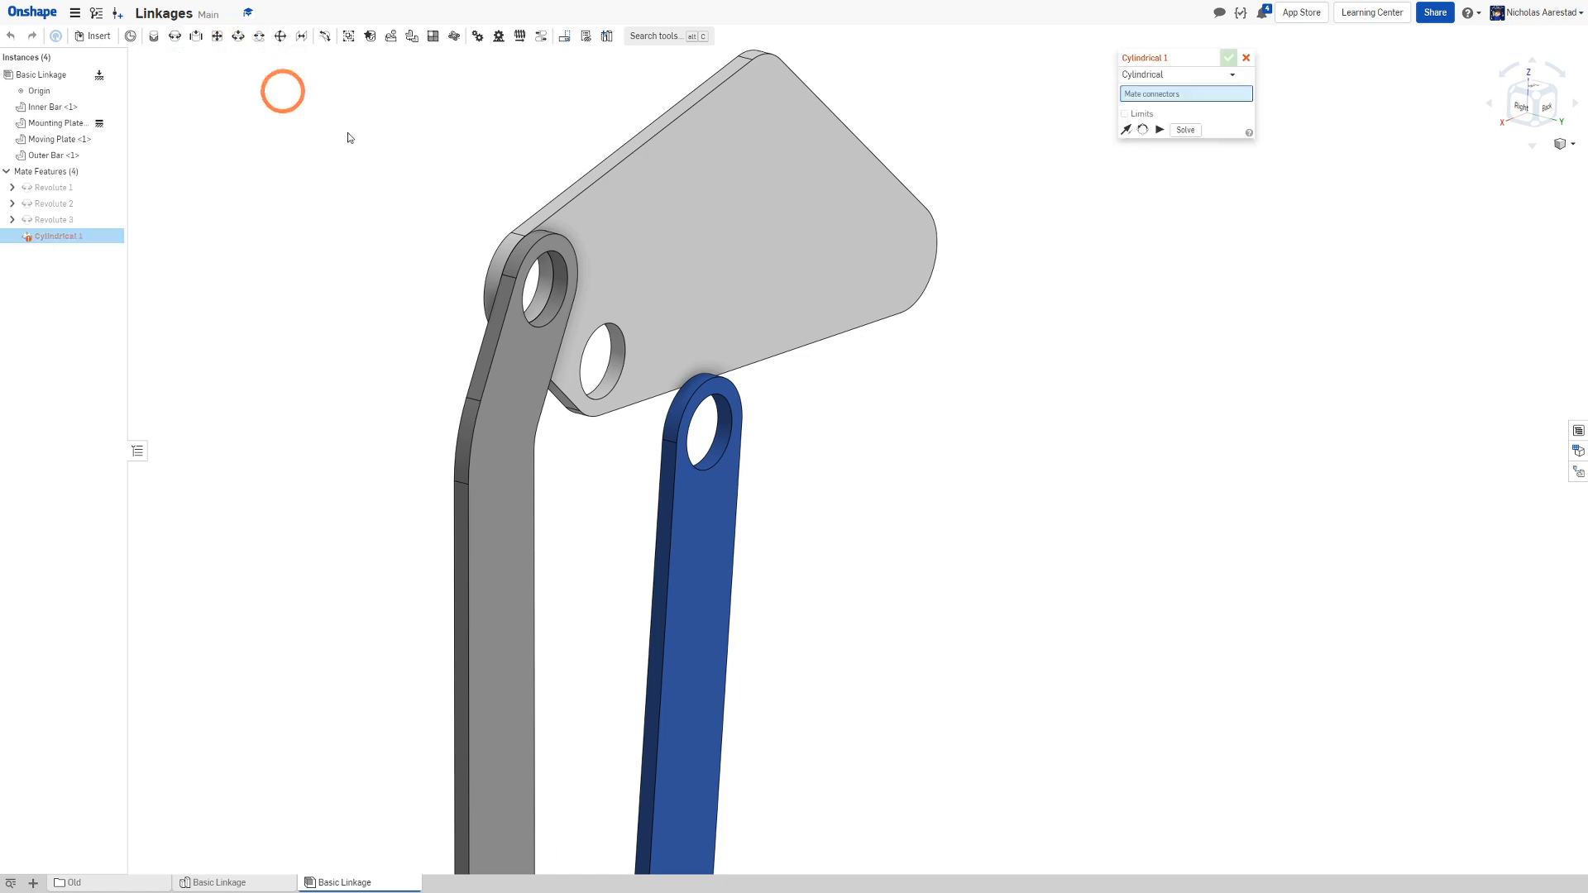
scroll(578, 380, up, 10)
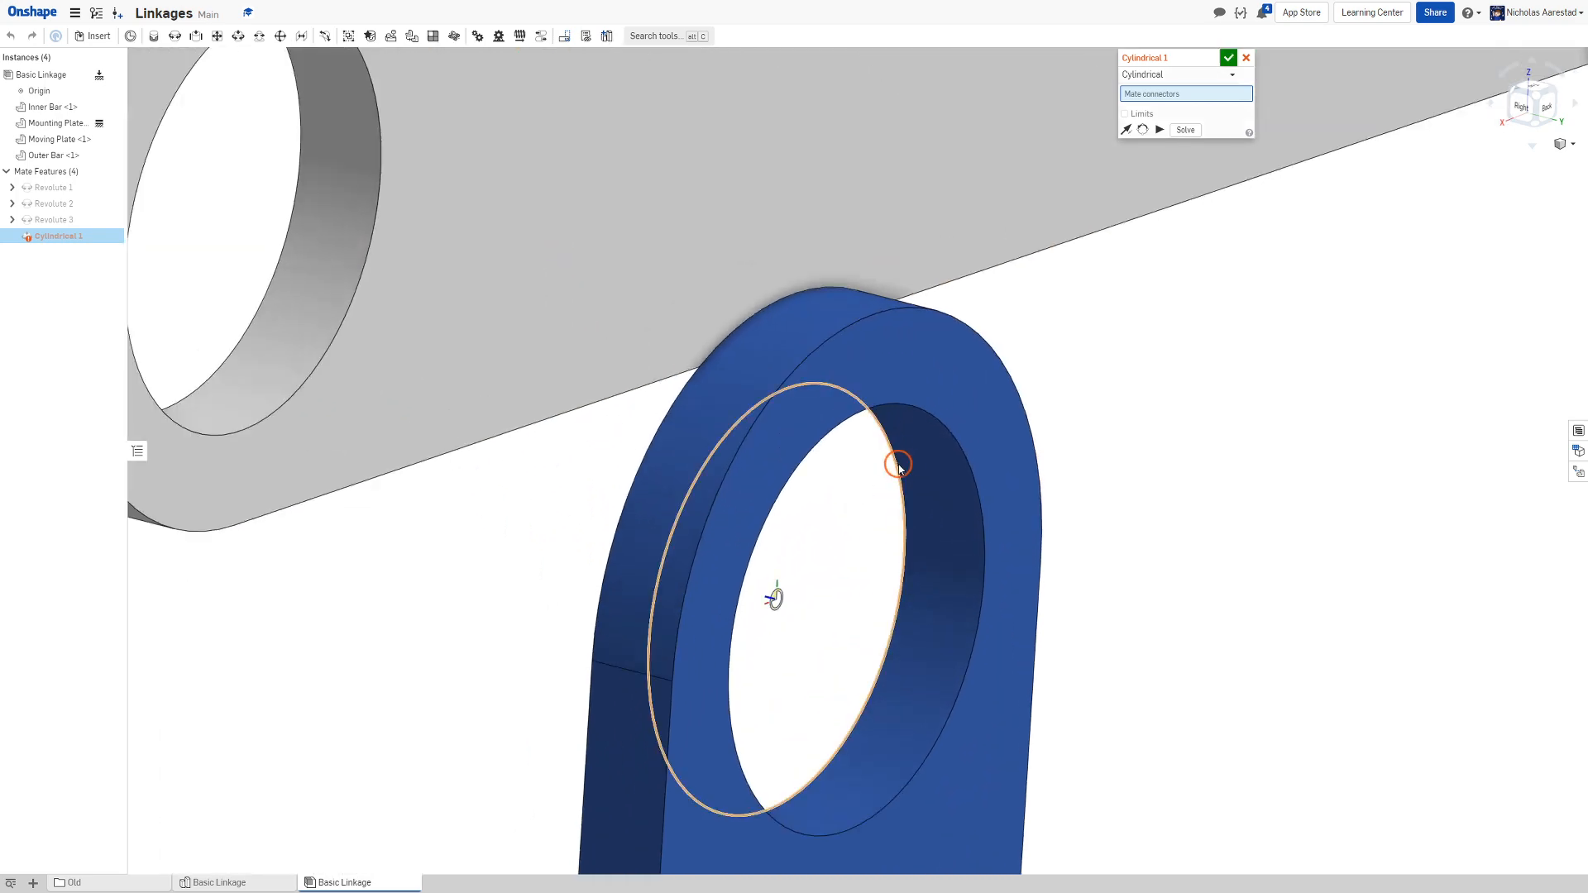
click(773, 595)
scroll(793, 568, down, 5)
scroll(673, 306, up, 5)
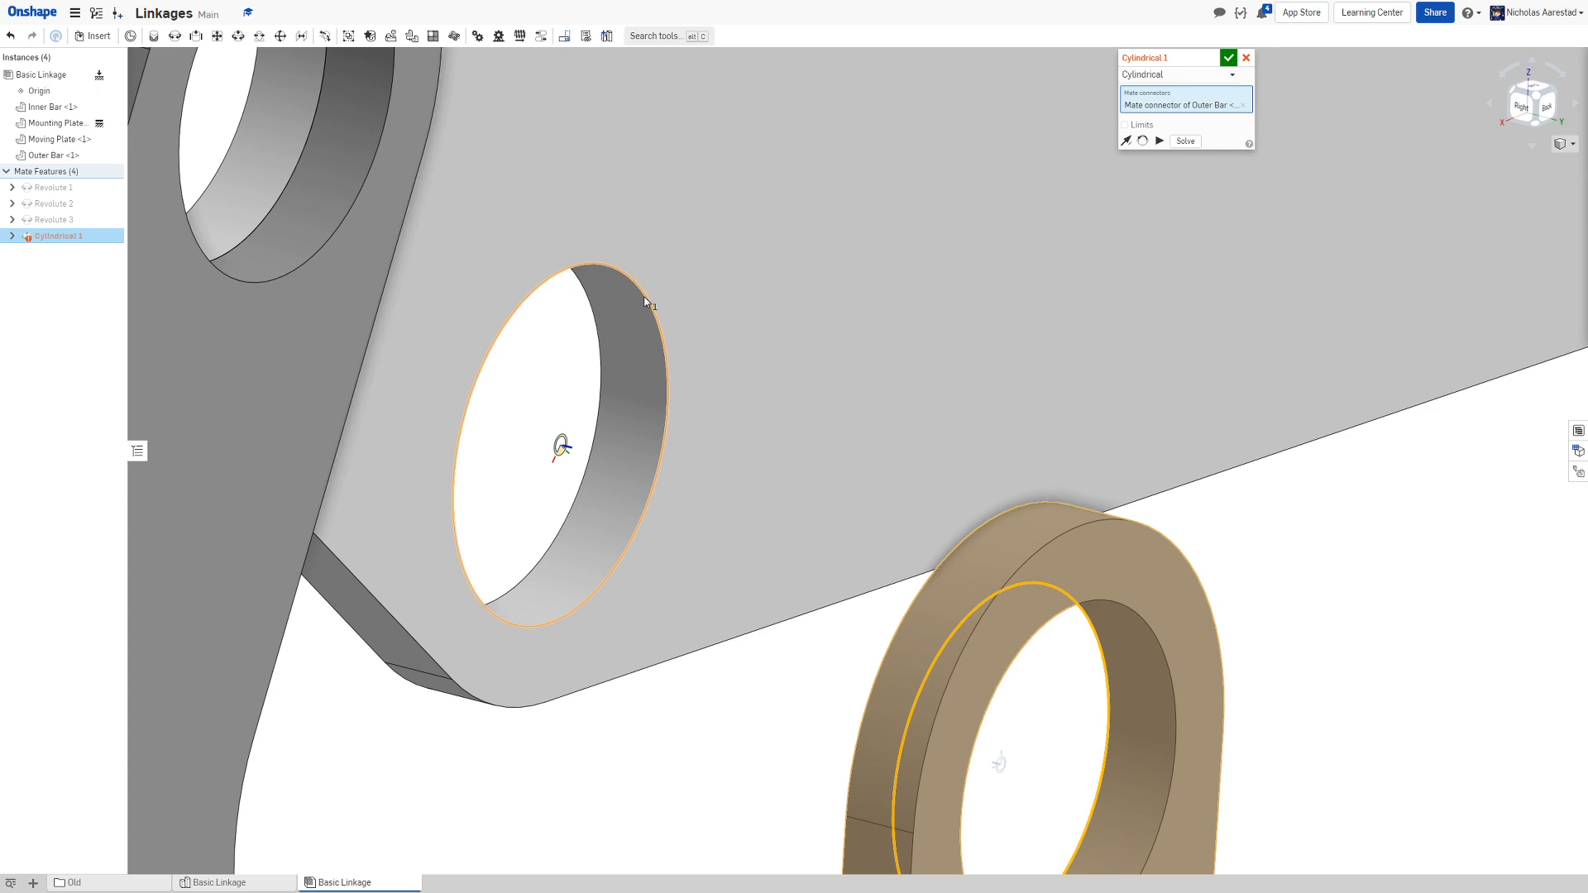
click(645, 296)
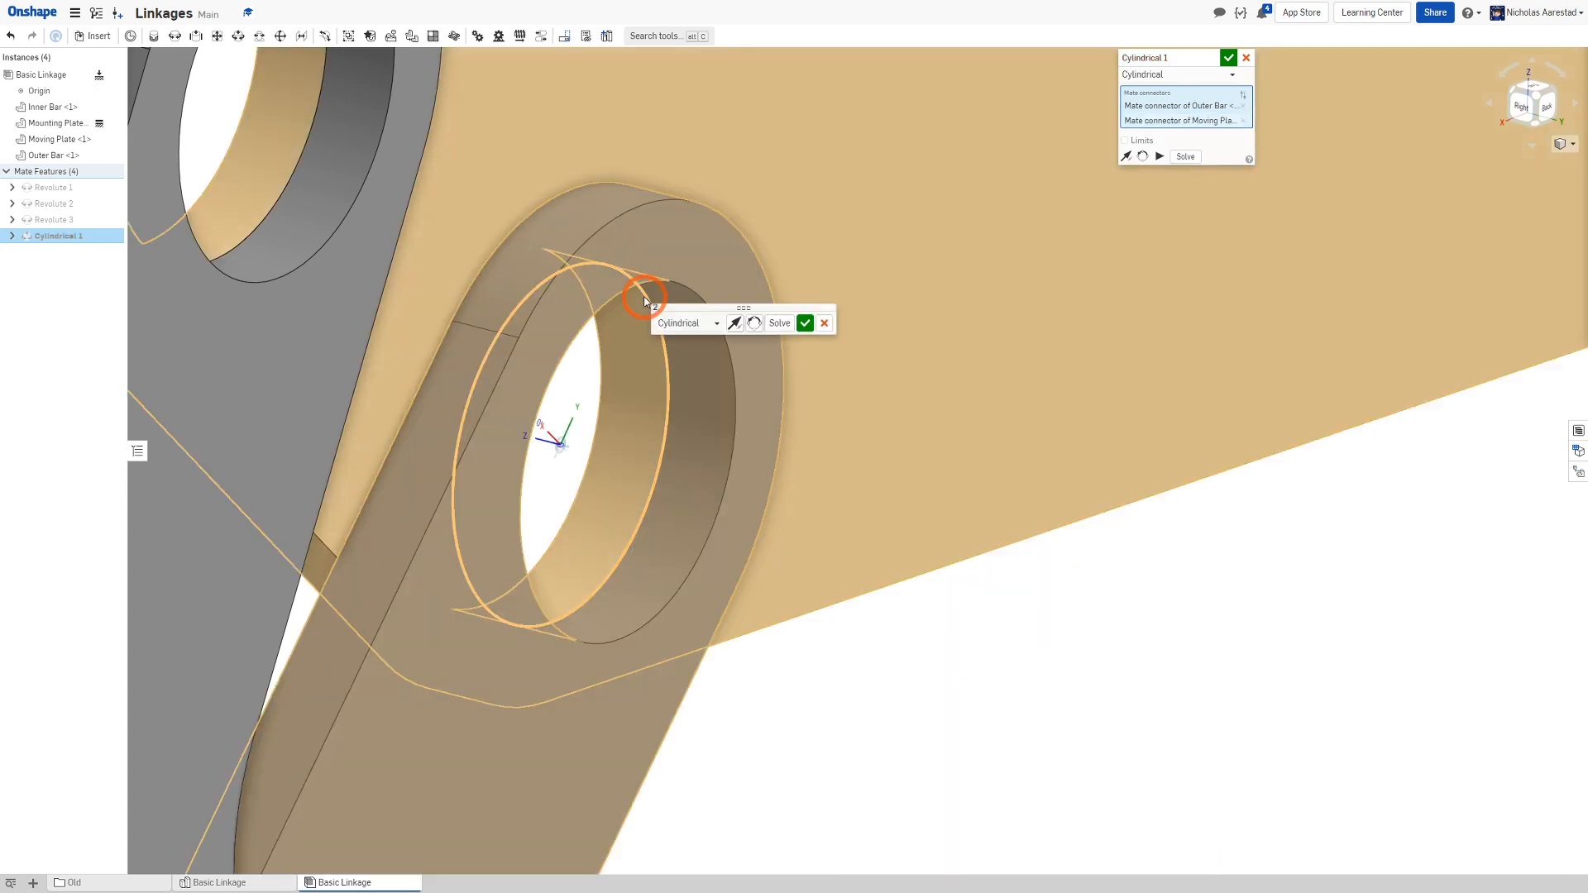
scroll(645, 296, down, 5)
click(779, 323)
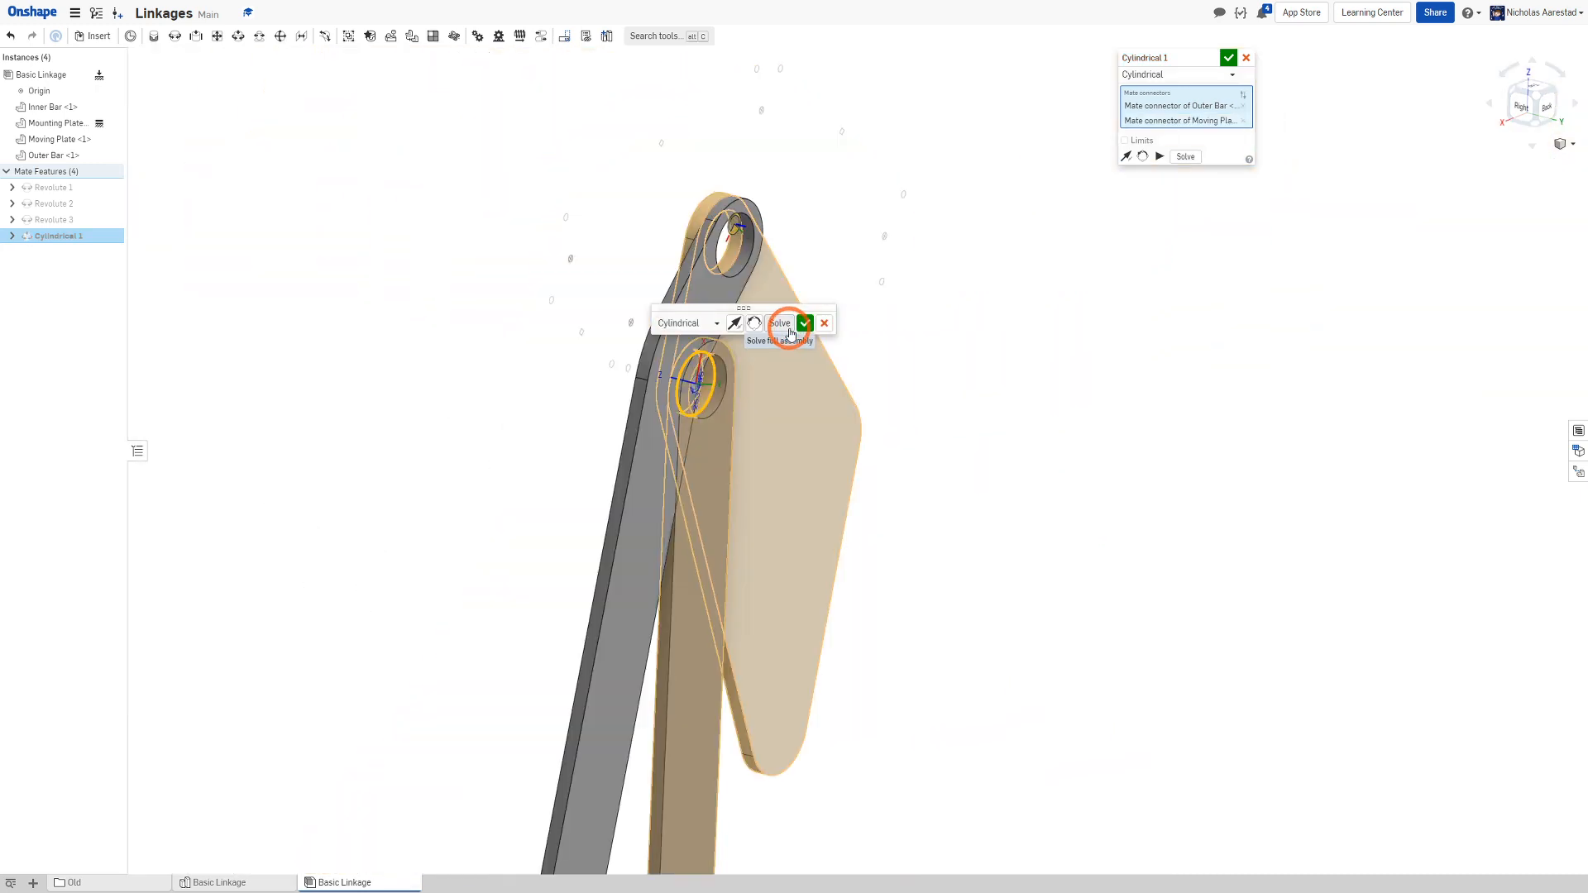
scroll(619, 301, down, 3)
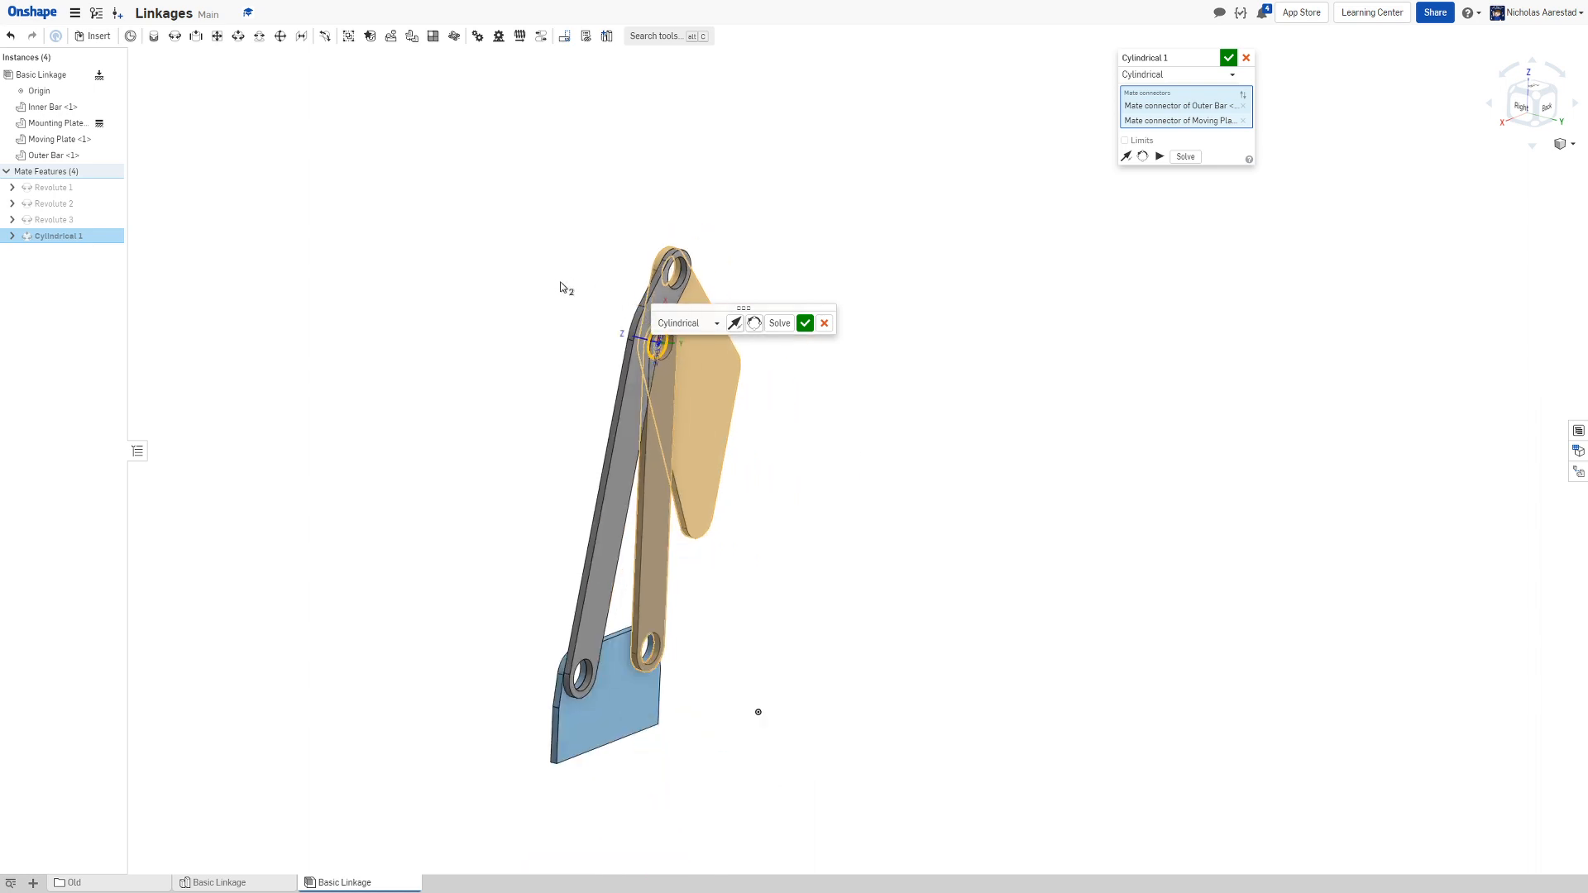
scroll(554, 290, up, 3)
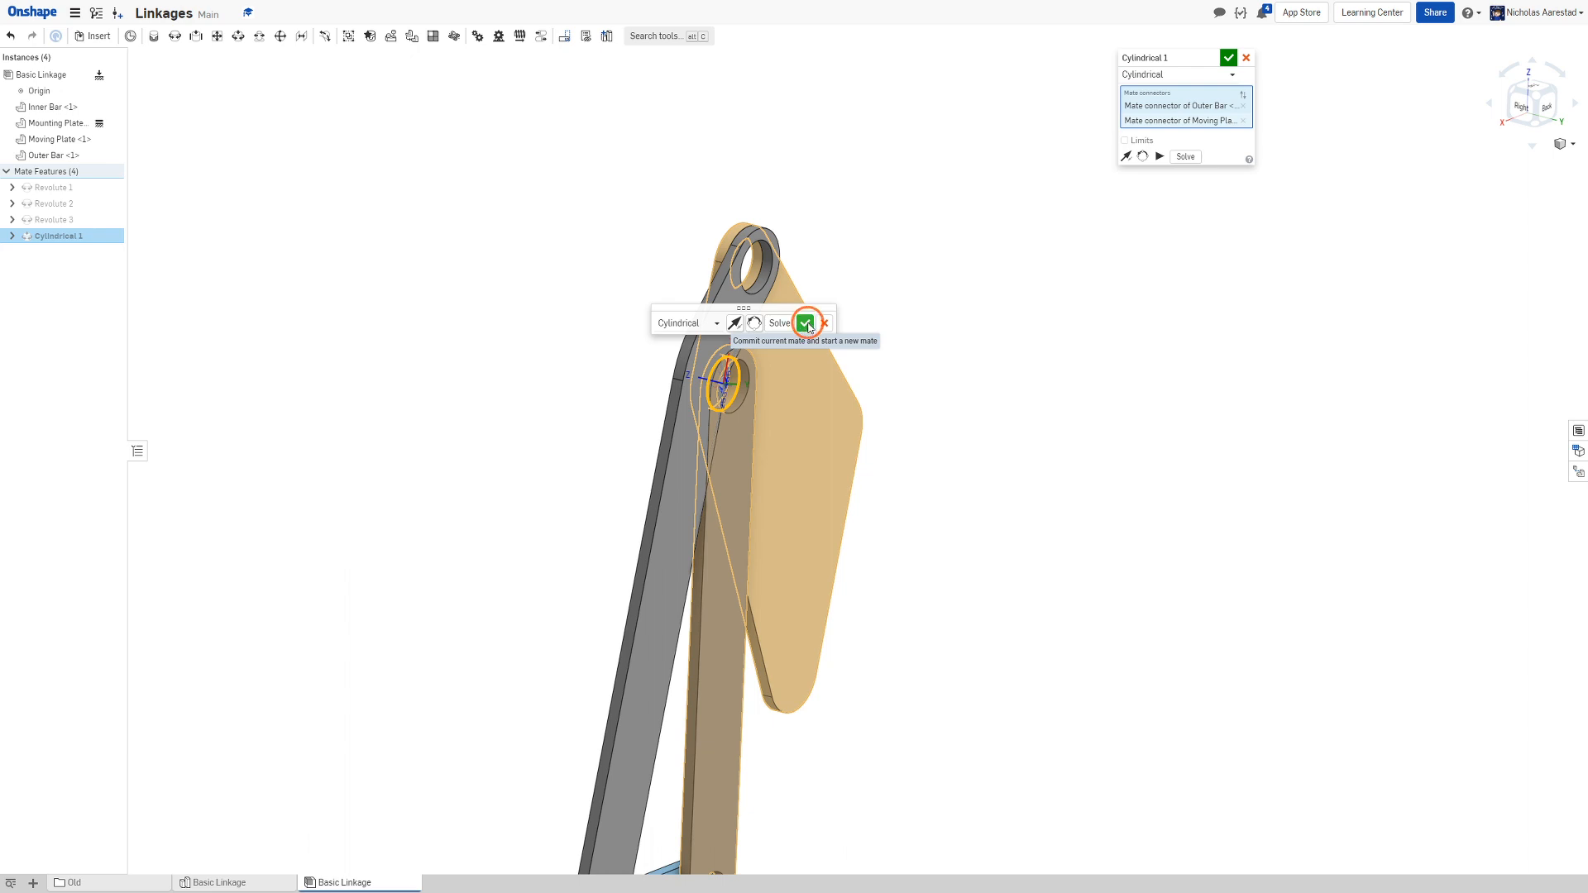
click(808, 323)
scroll(778, 318, down, 3)
scroll(705, 524, up, 4)
scroll(660, 369, down, 4)
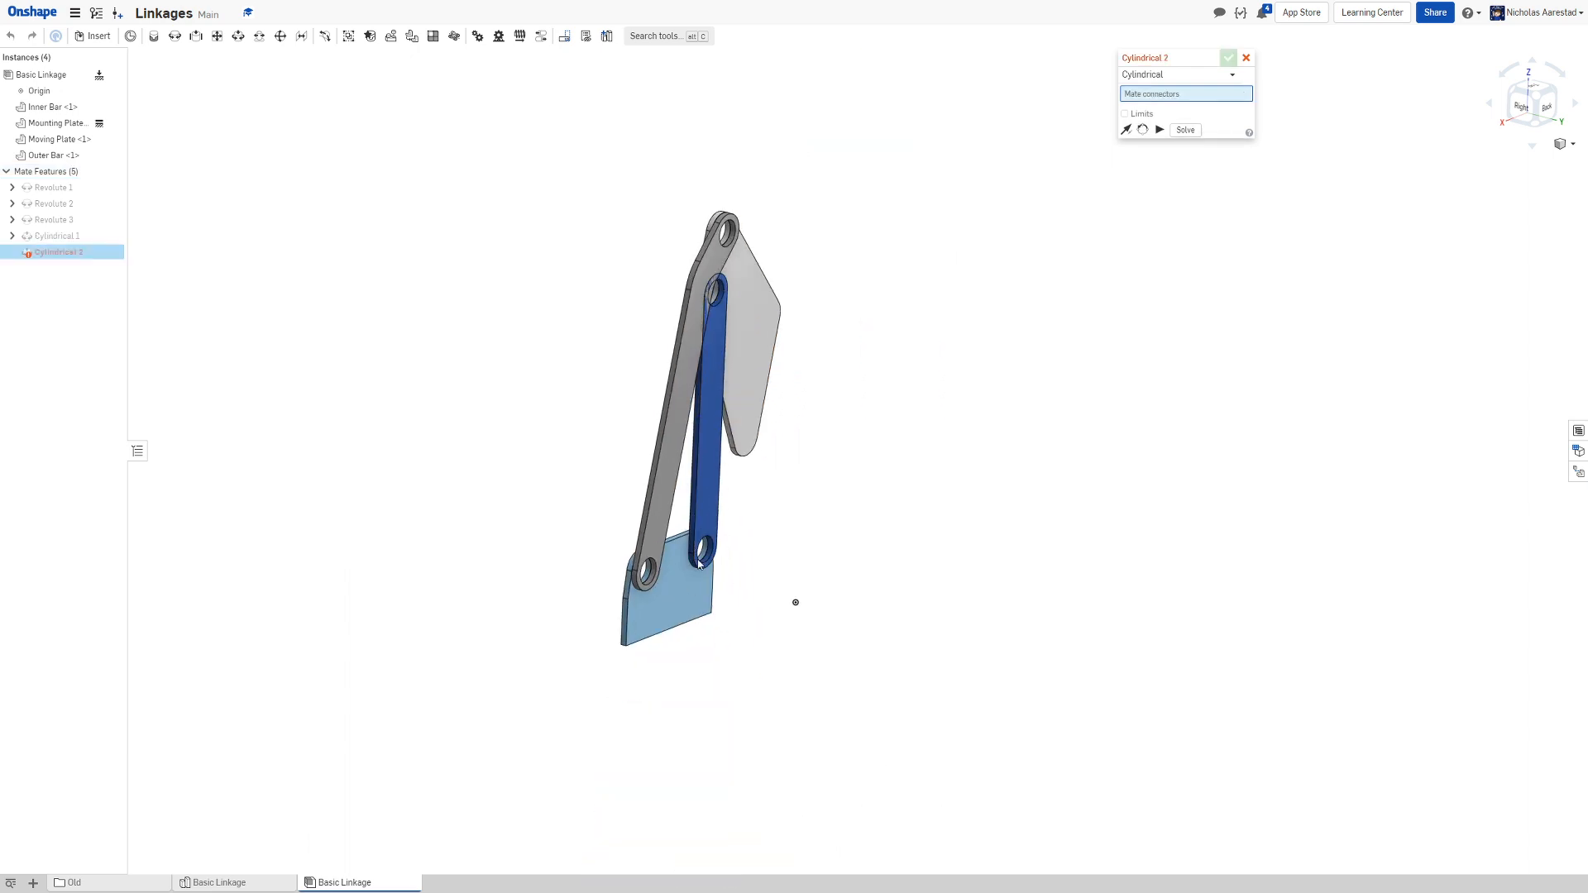
scroll(698, 267, up, 3)
key(Escape)
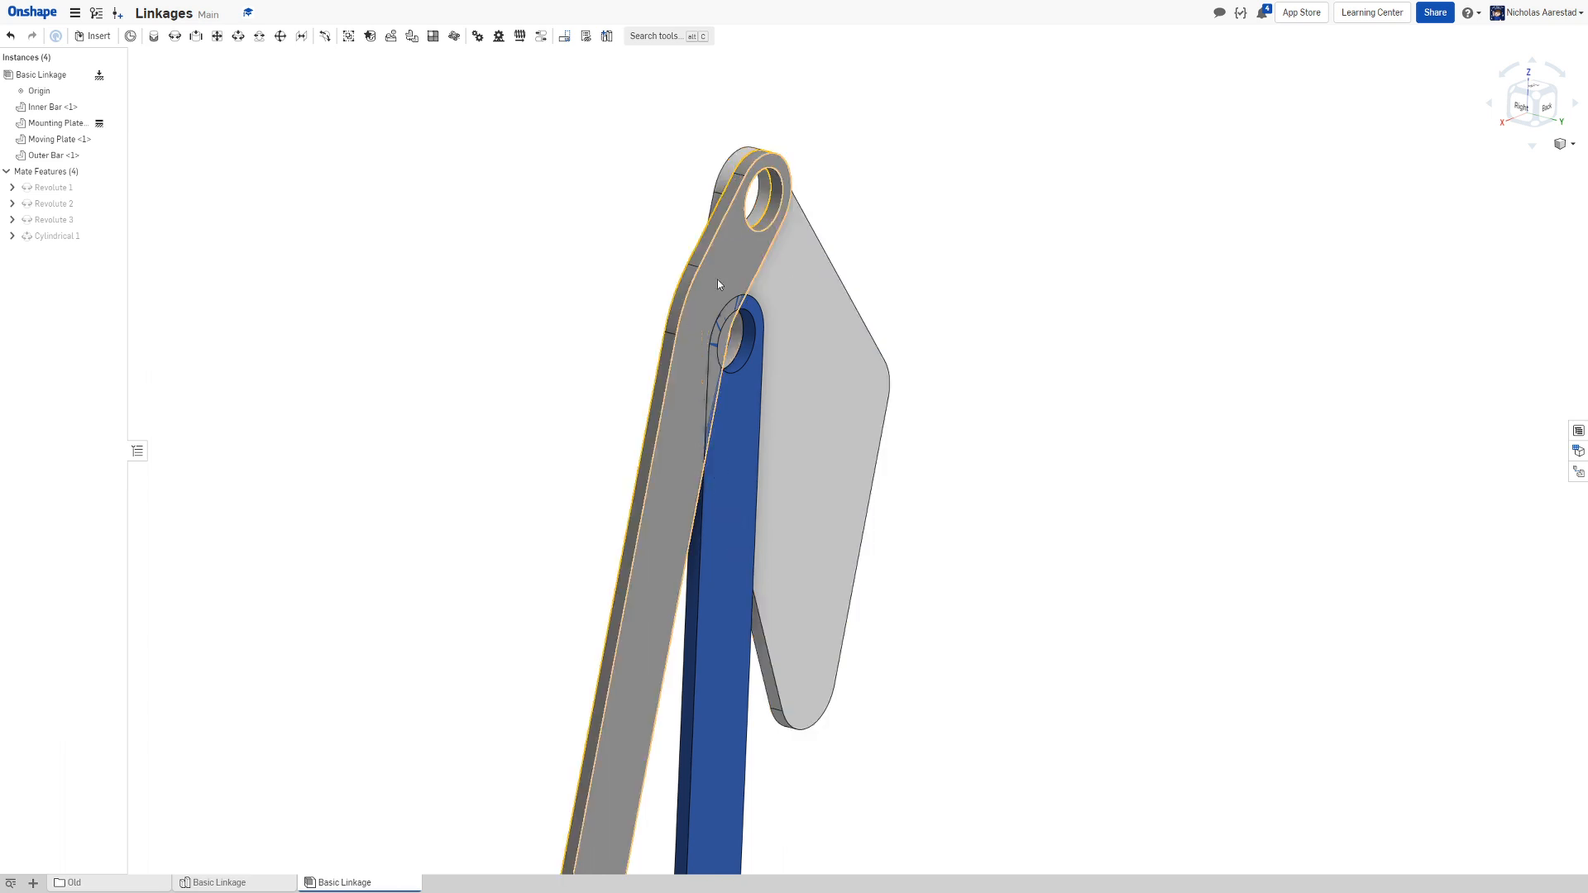
Swing the Inner Bar and the Moving Plate slightly to test the motion of the mated linkage
drag(659, 284, 514, 315)
scroll(615, 286, down, 4)
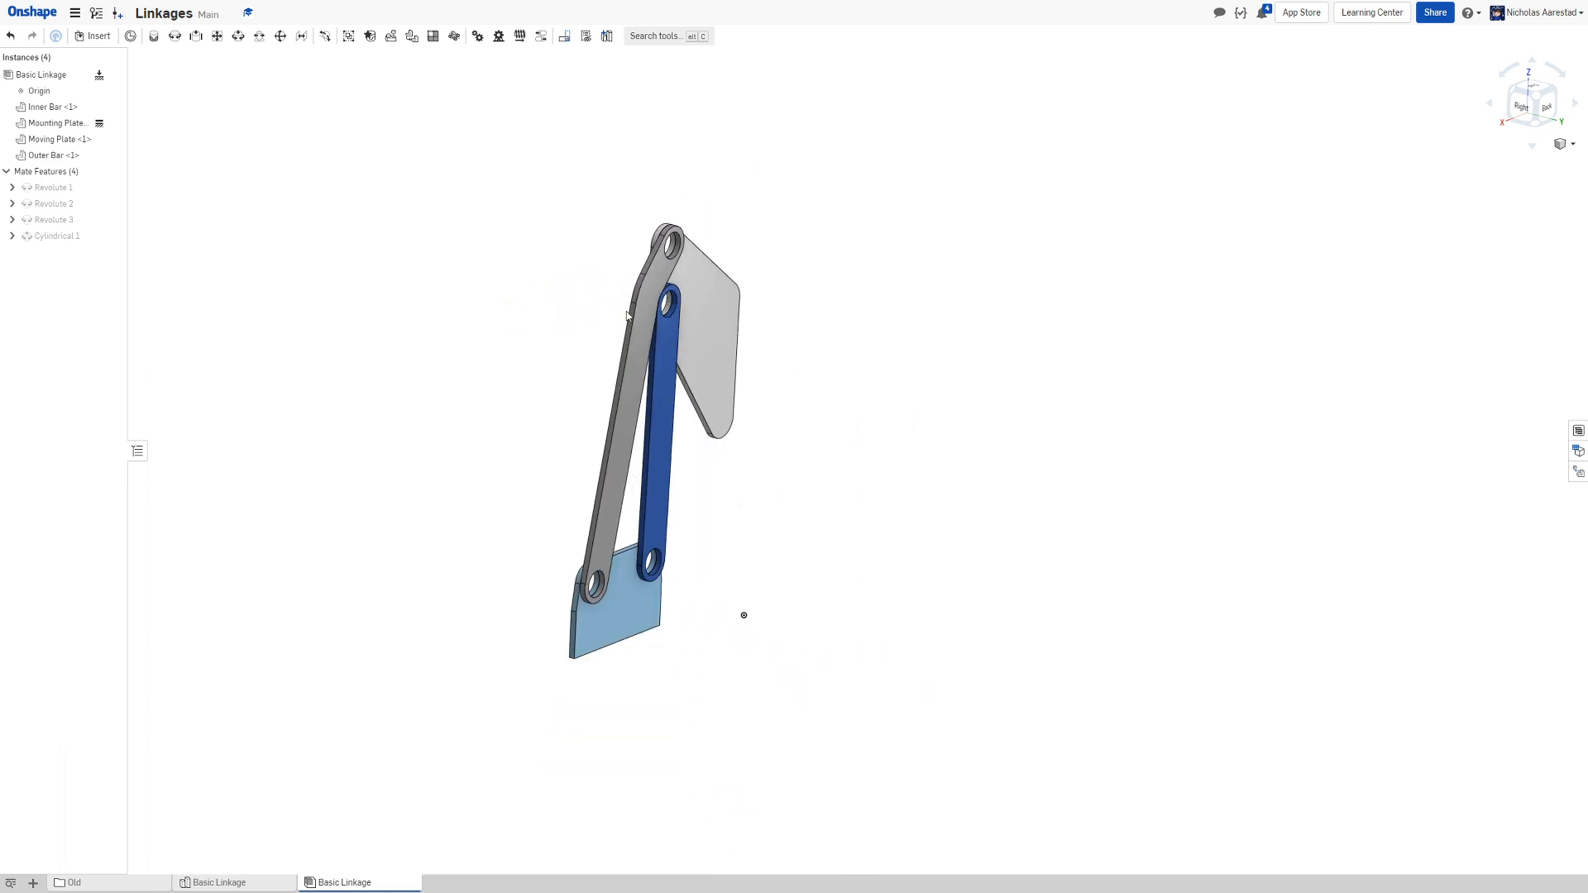
right_drag(630, 314, 494, 310)
scroll(653, 290, up, 6)
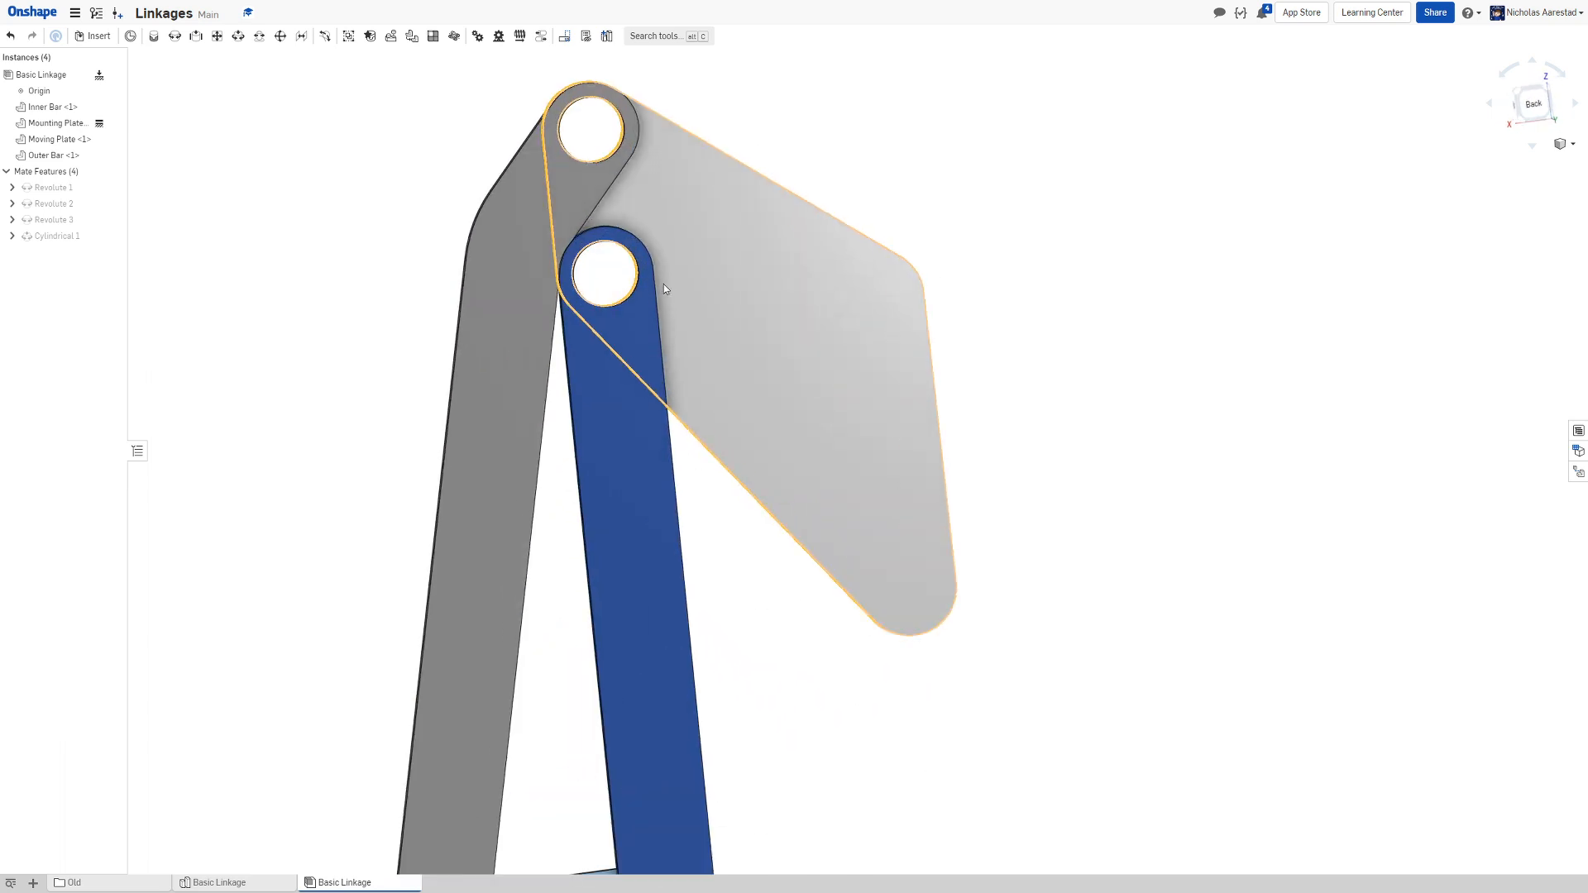
drag(644, 293, 649, 330)
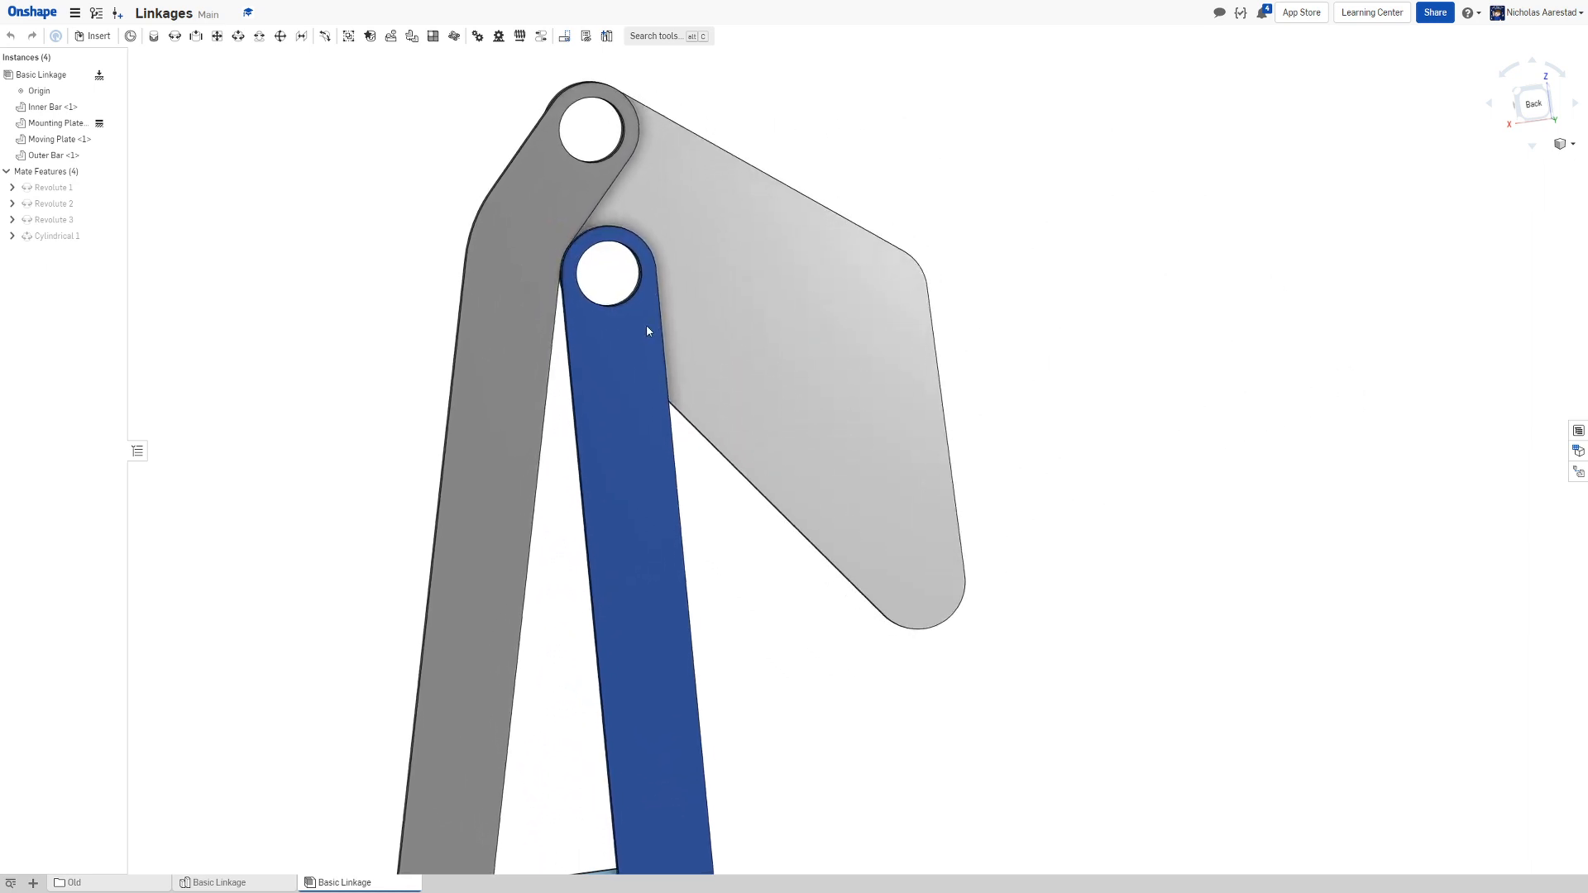
scroll(608, 295, down, 5)
scroll(597, 273, up, 4)
scroll(569, 281, down, 4)
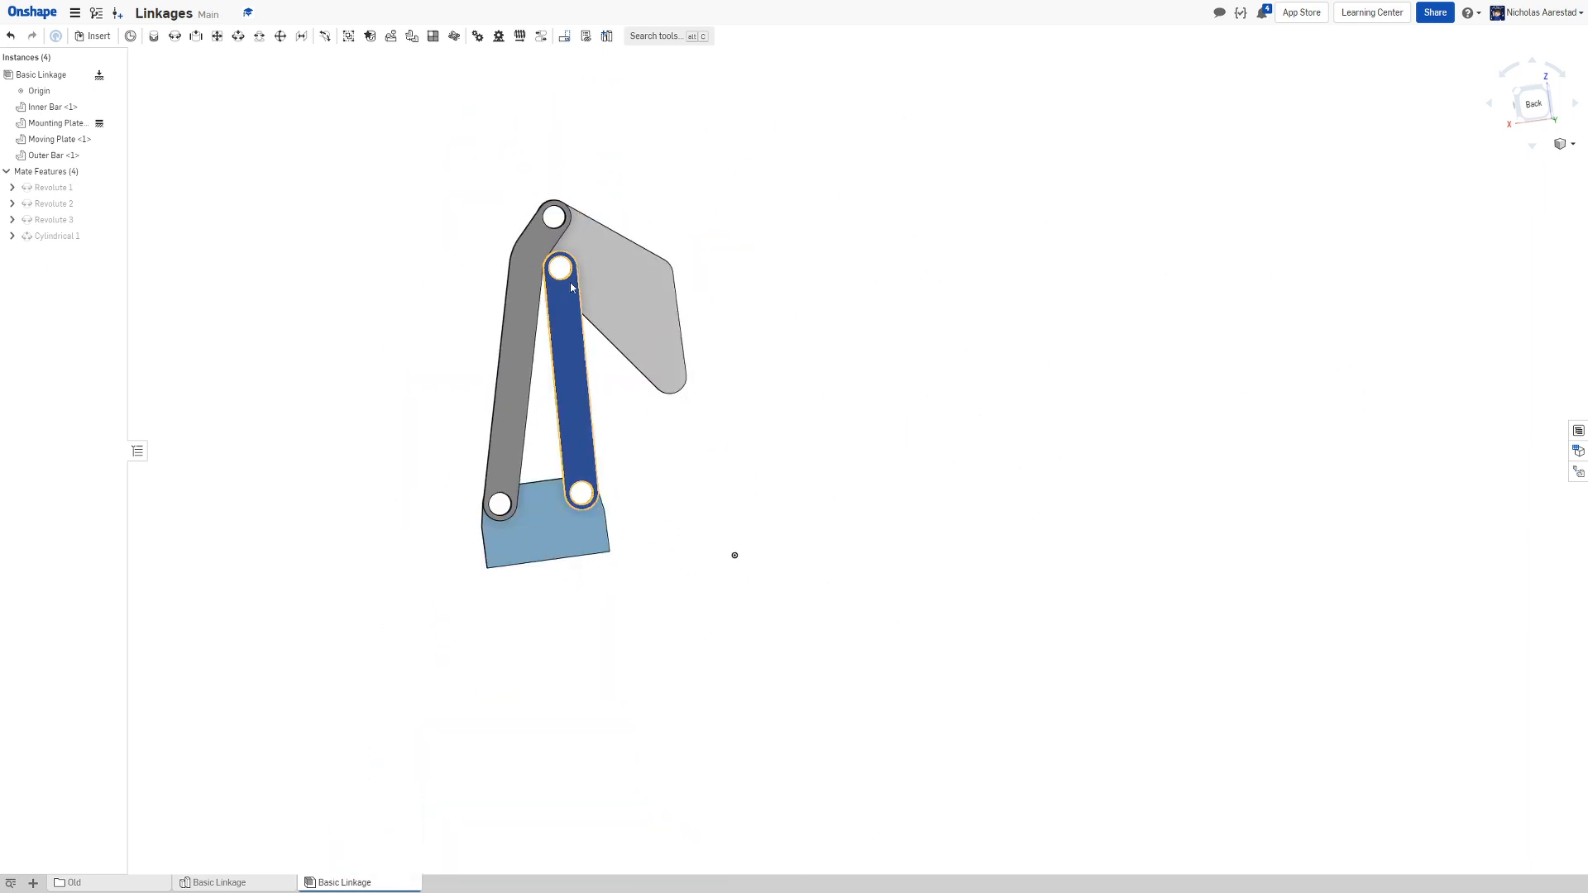
Examine the joint between the Outer Bar and the Moving Plate from several angles, finishing in the Back view
scroll(611, 294, up, 3)
right_drag(611, 293, 544, 258)
scroll(544, 258, up, 4)
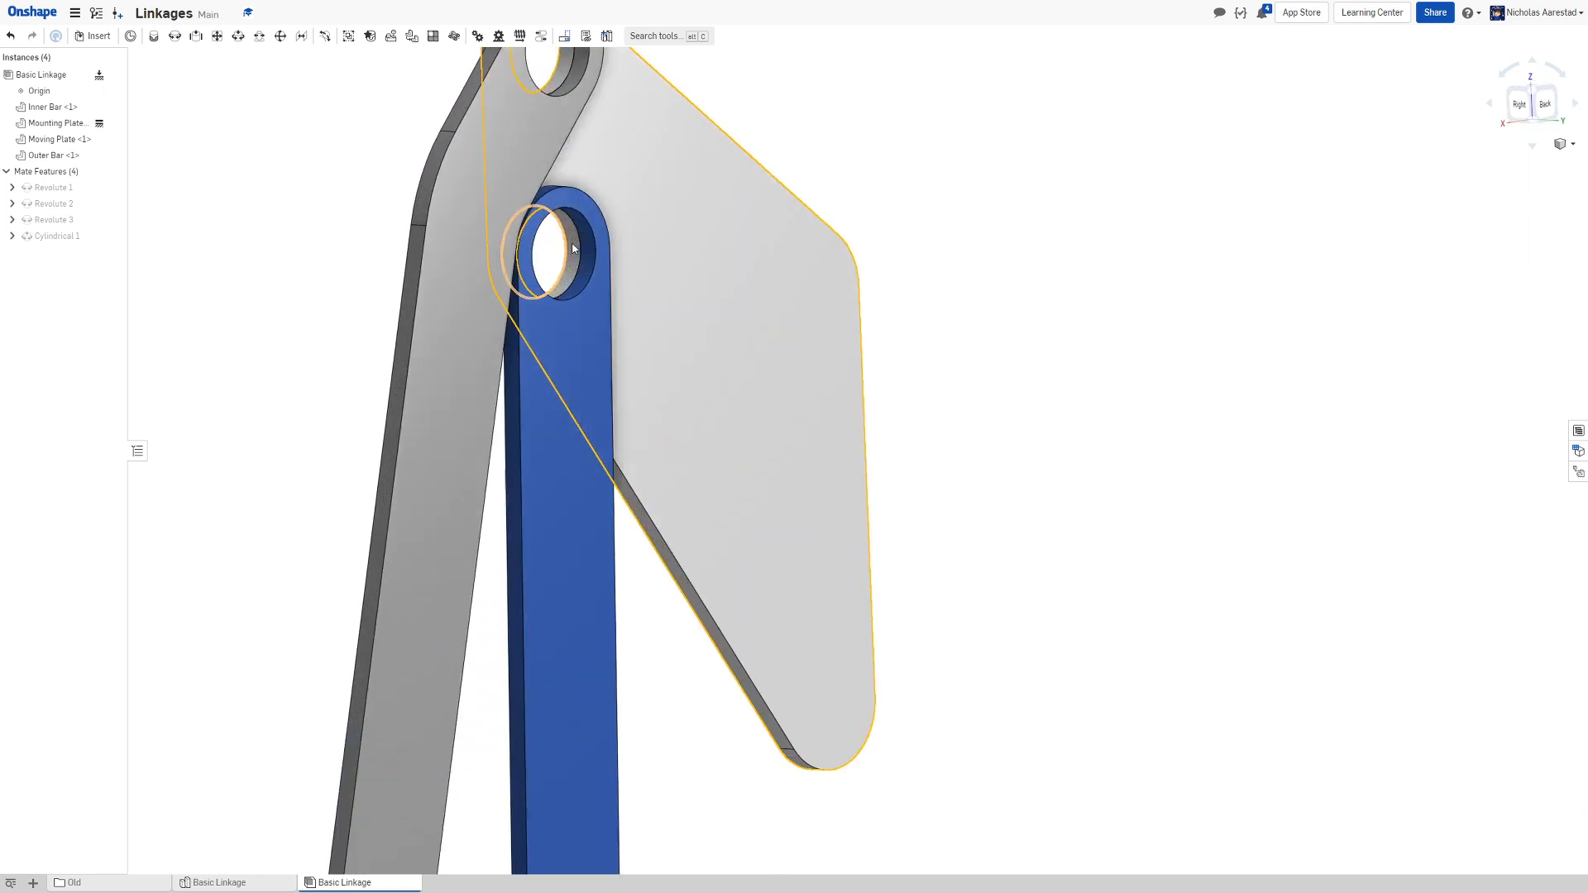
scroll(544, 258, down, 4)
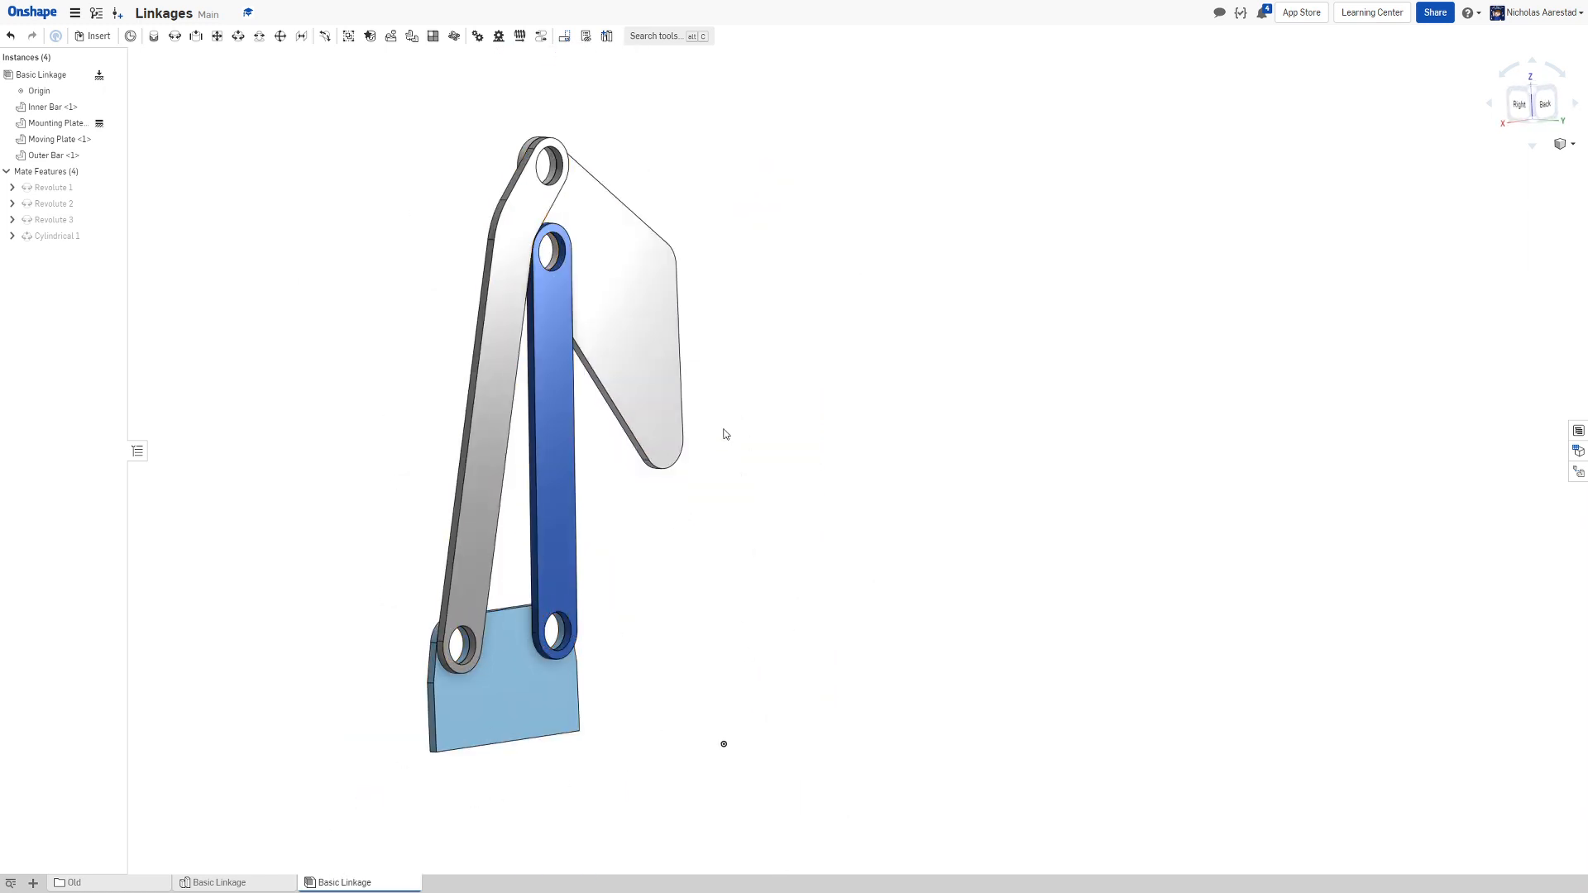
scroll(627, 307, up, 4)
scroll(610, 306, down, 5)
right_drag(592, 302, 813, 275)
click(1538, 106)
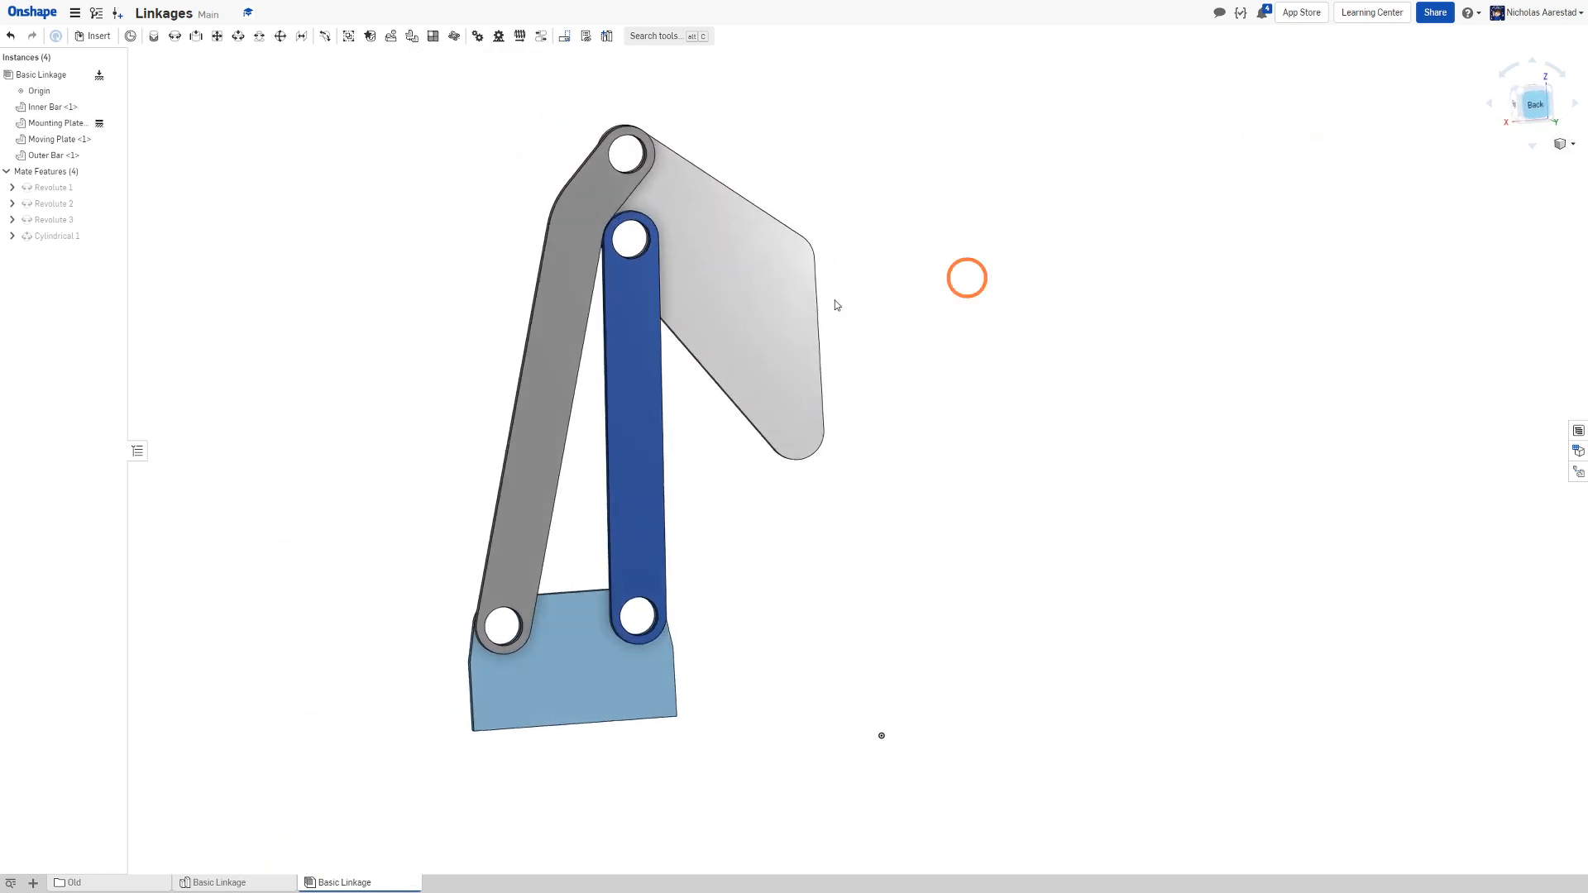
Swing the linkage toward its folded position and fit the whole assembly in the view
drag(662, 283, 634, 315)
scroll(819, 447, down, 4)
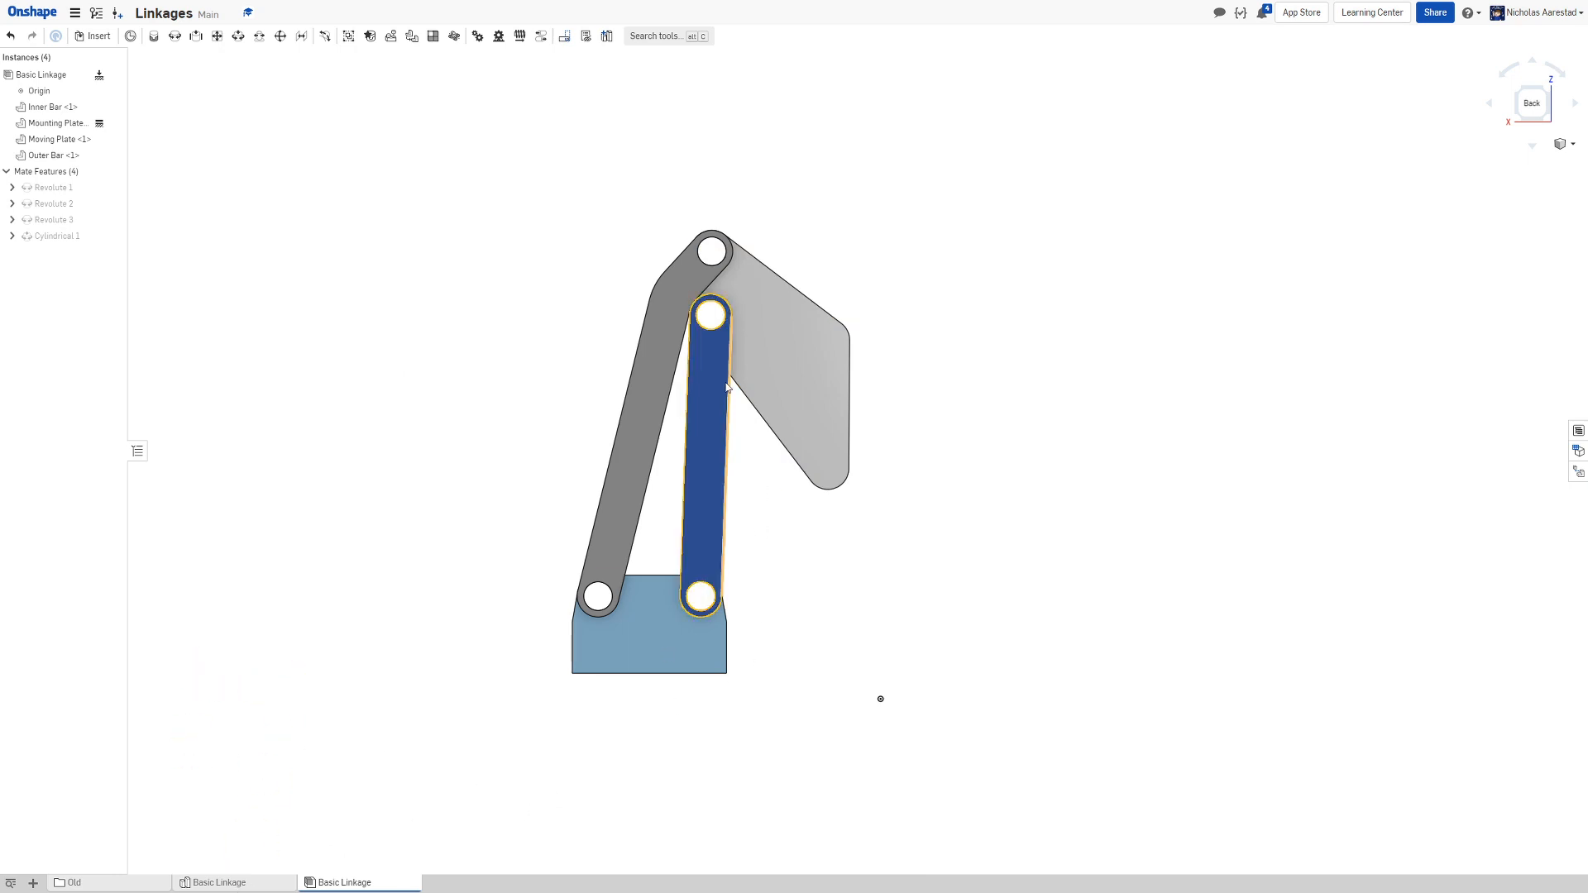
scroll(698, 351, up, 3)
mouse_move(695, 350)
mouse_down()
mouse_move(633, 339)
mouse_move(732, 339)
mouse_move(642, 325)
mouse_move(693, 337)
mouse_up()
key(f)
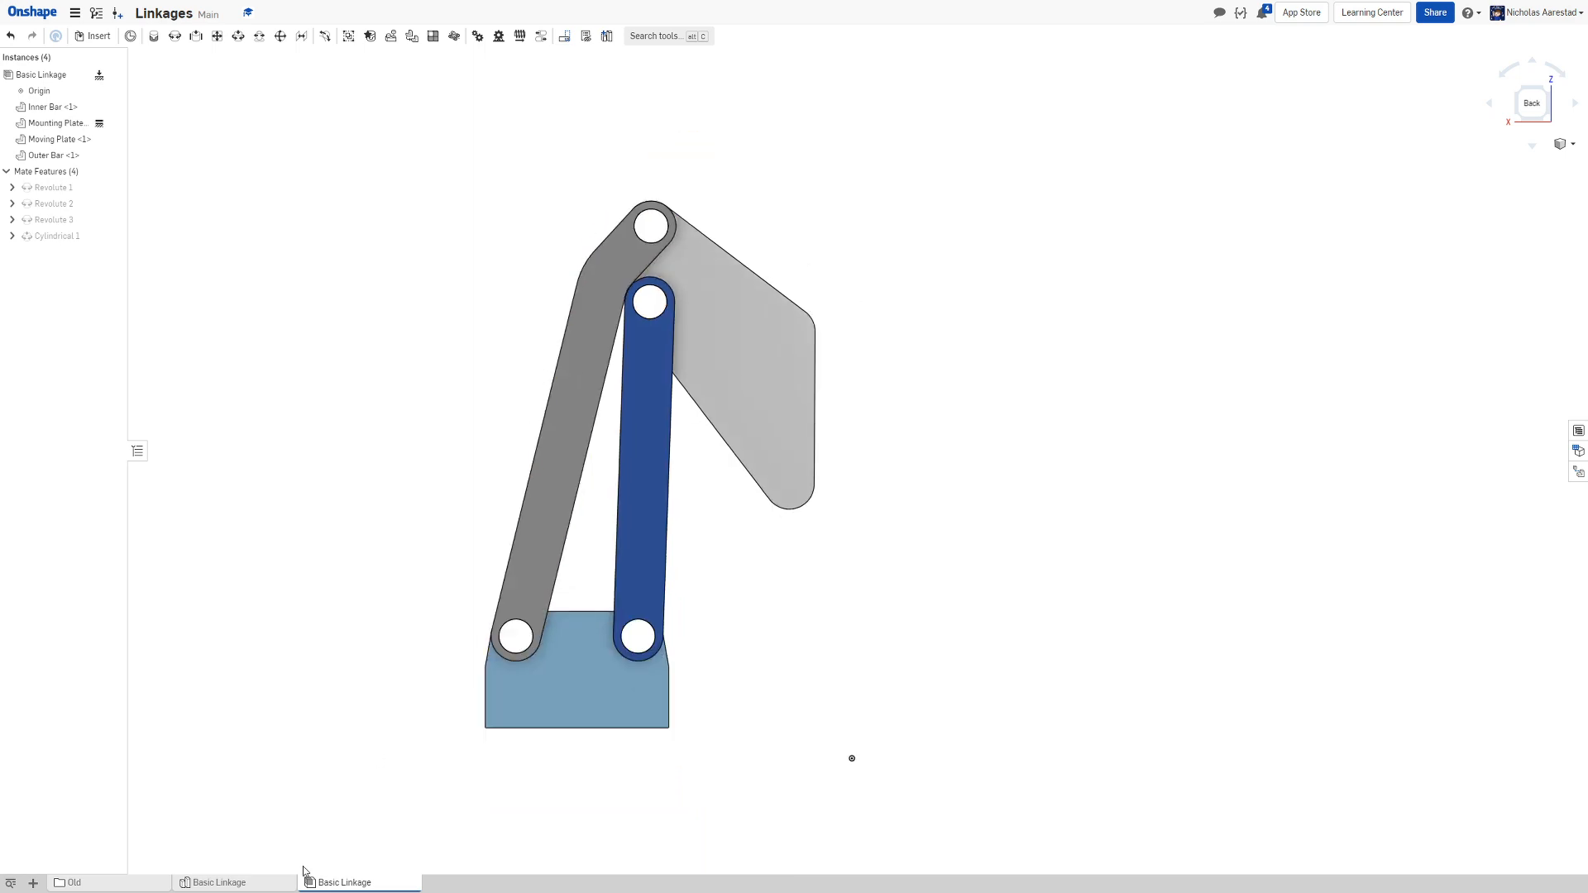
In the Basic Linkage Part Studio, examine the Inner Bar and its Linkage Master centreline in the closed position
click(192, 882)
scroll(488, 215, up, 3)
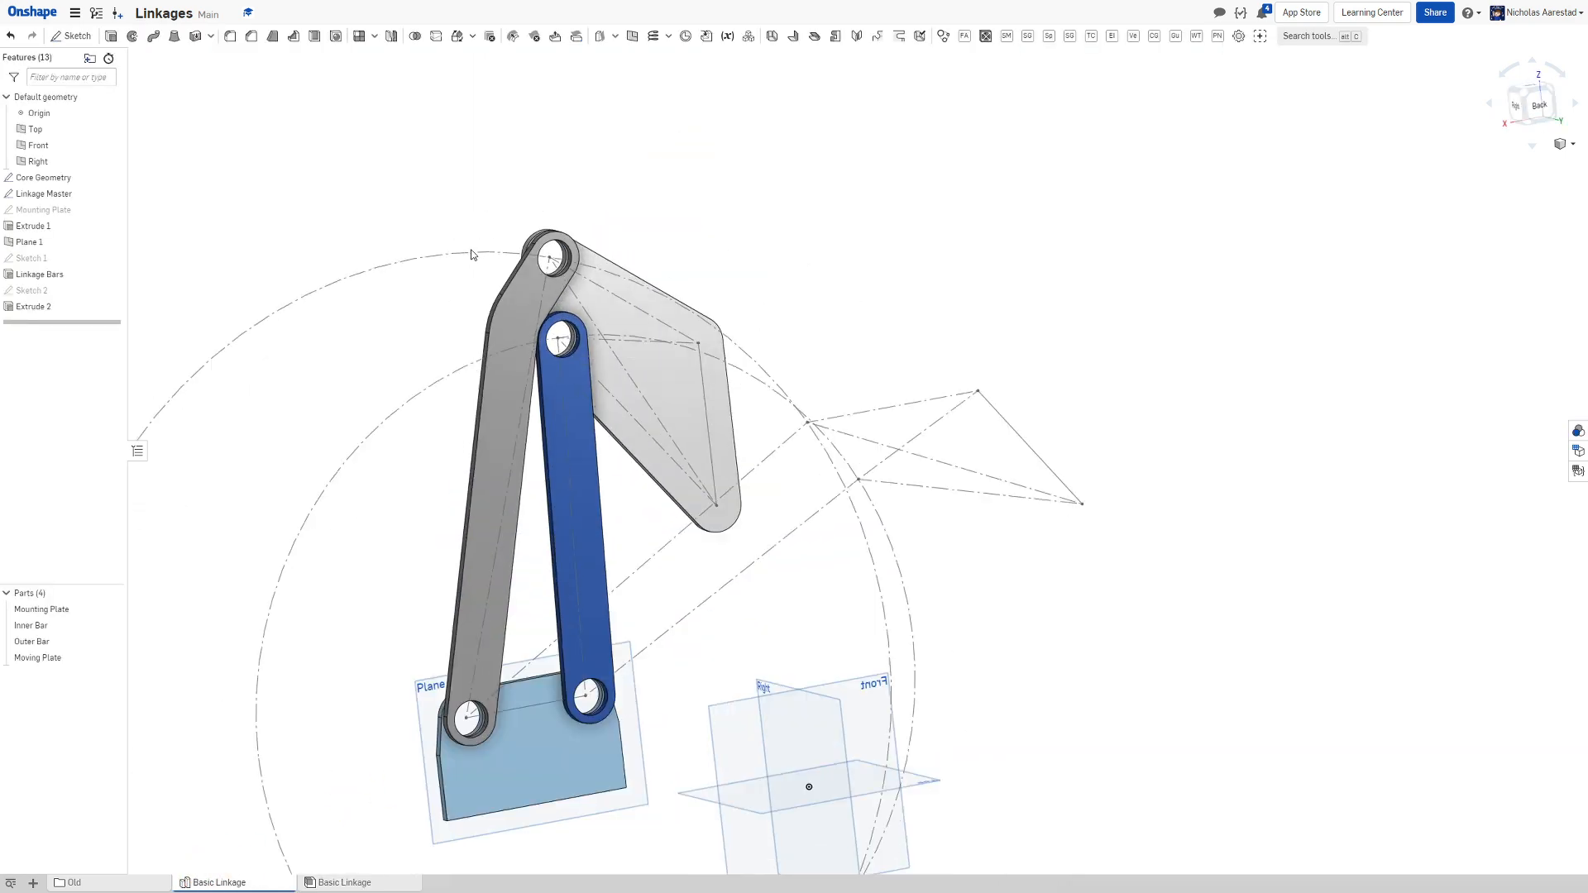
scroll(436, 289, up, 2)
scroll(565, 514, up, 2)
right_drag(570, 512, 519, 457)
click(513, 458)
scroll(515, 460, down, 2)
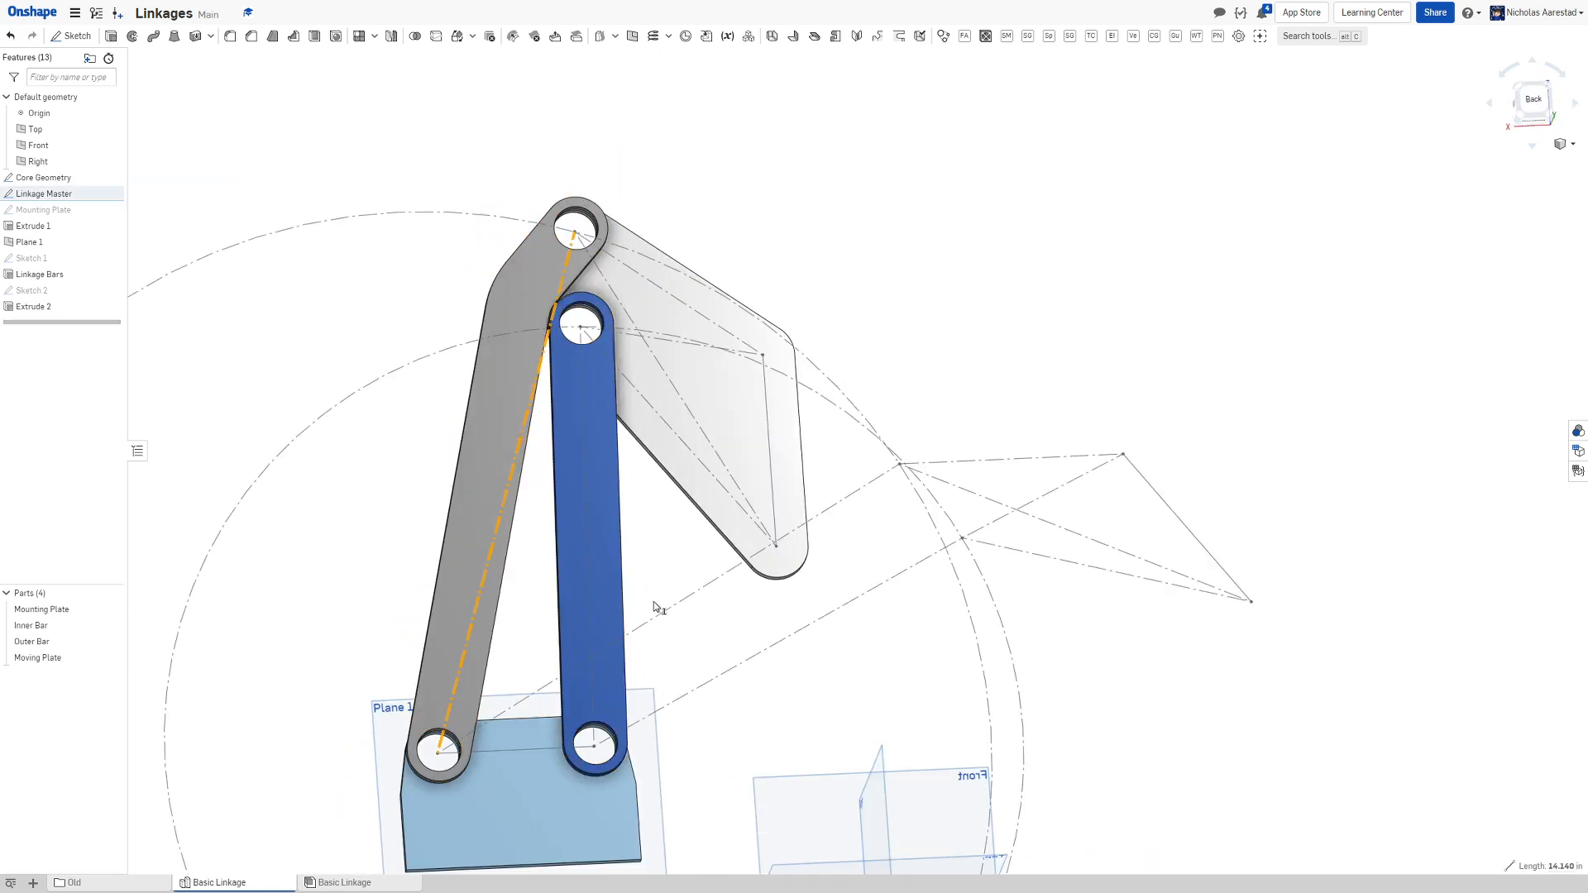
click(683, 590)
click(507, 439)
click(503, 491)
click(929, 195)
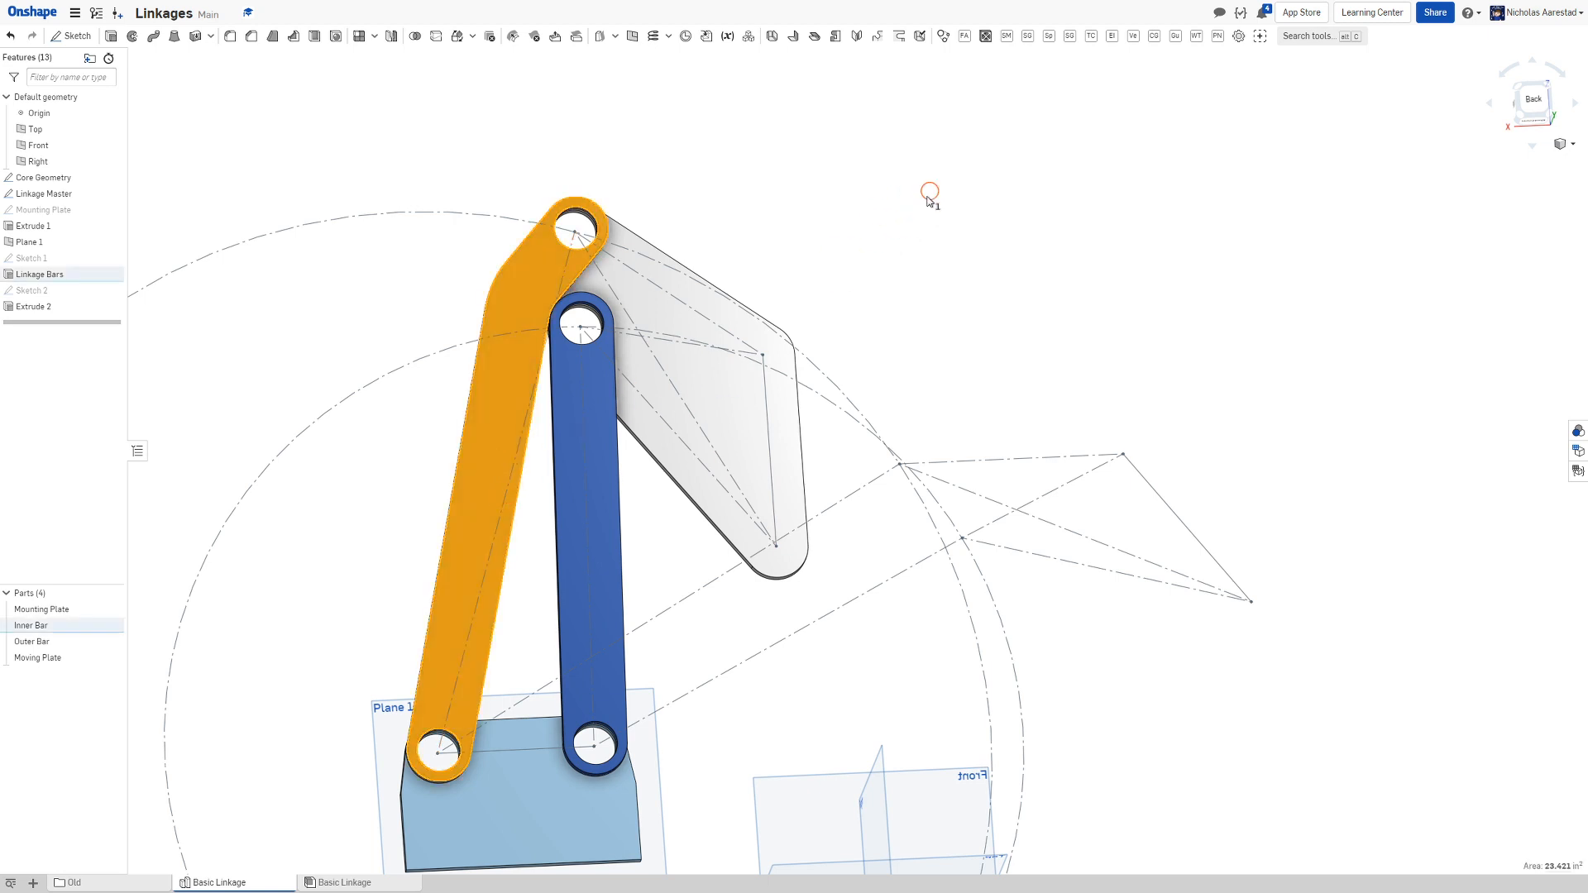
Measure the angle between the Inner Bar's closed-position and open-position centrelines and copy the value
scroll(460, 479, up, 3)
click(540, 479)
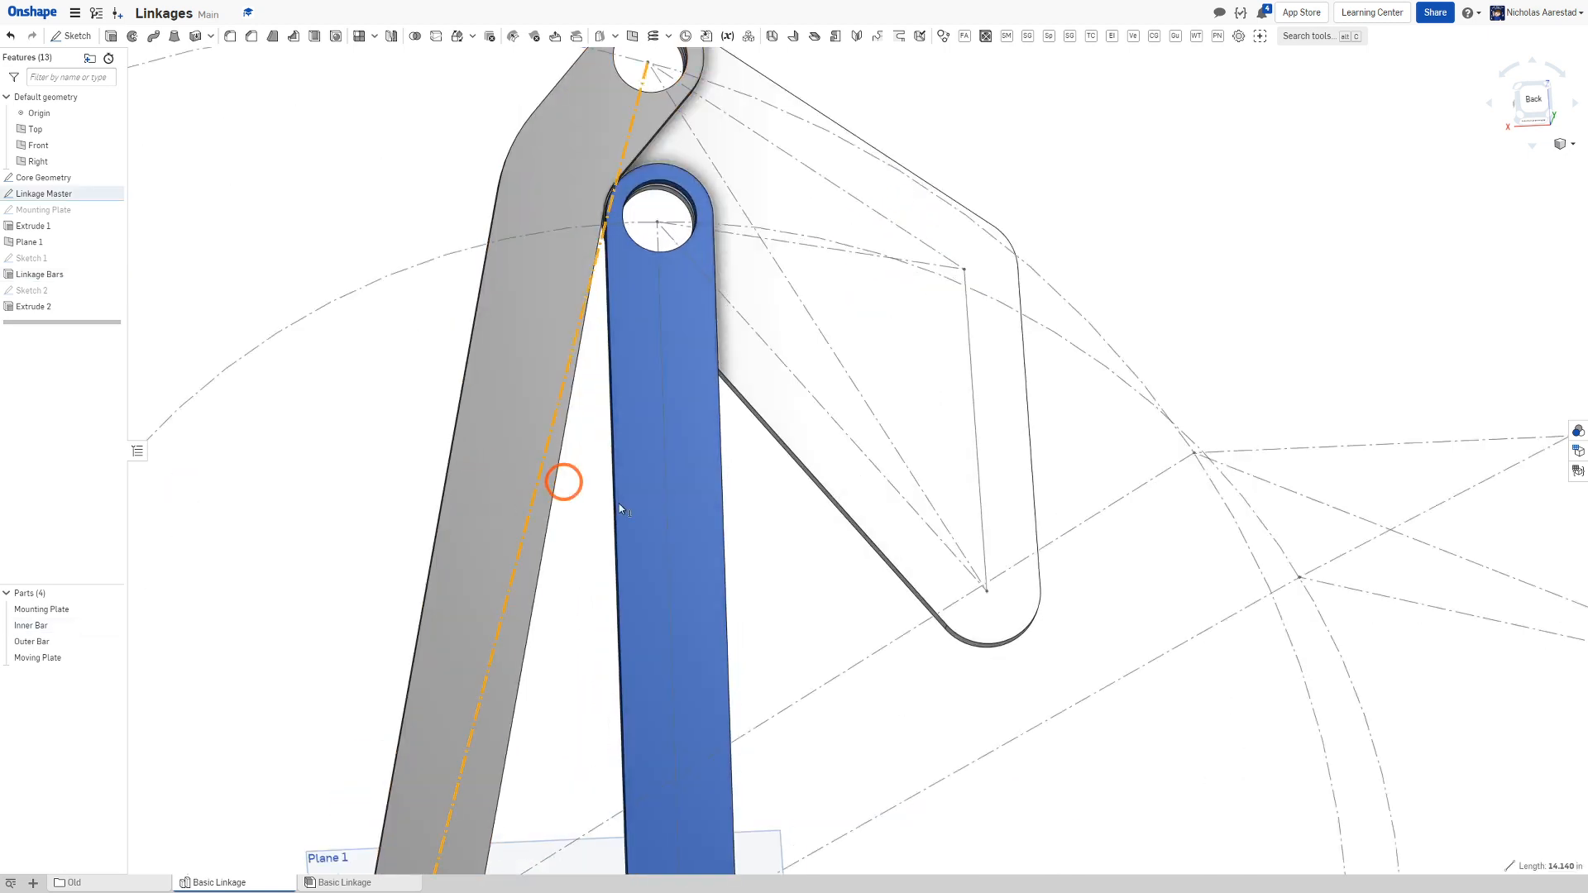
click(826, 683)
click(826, 683)
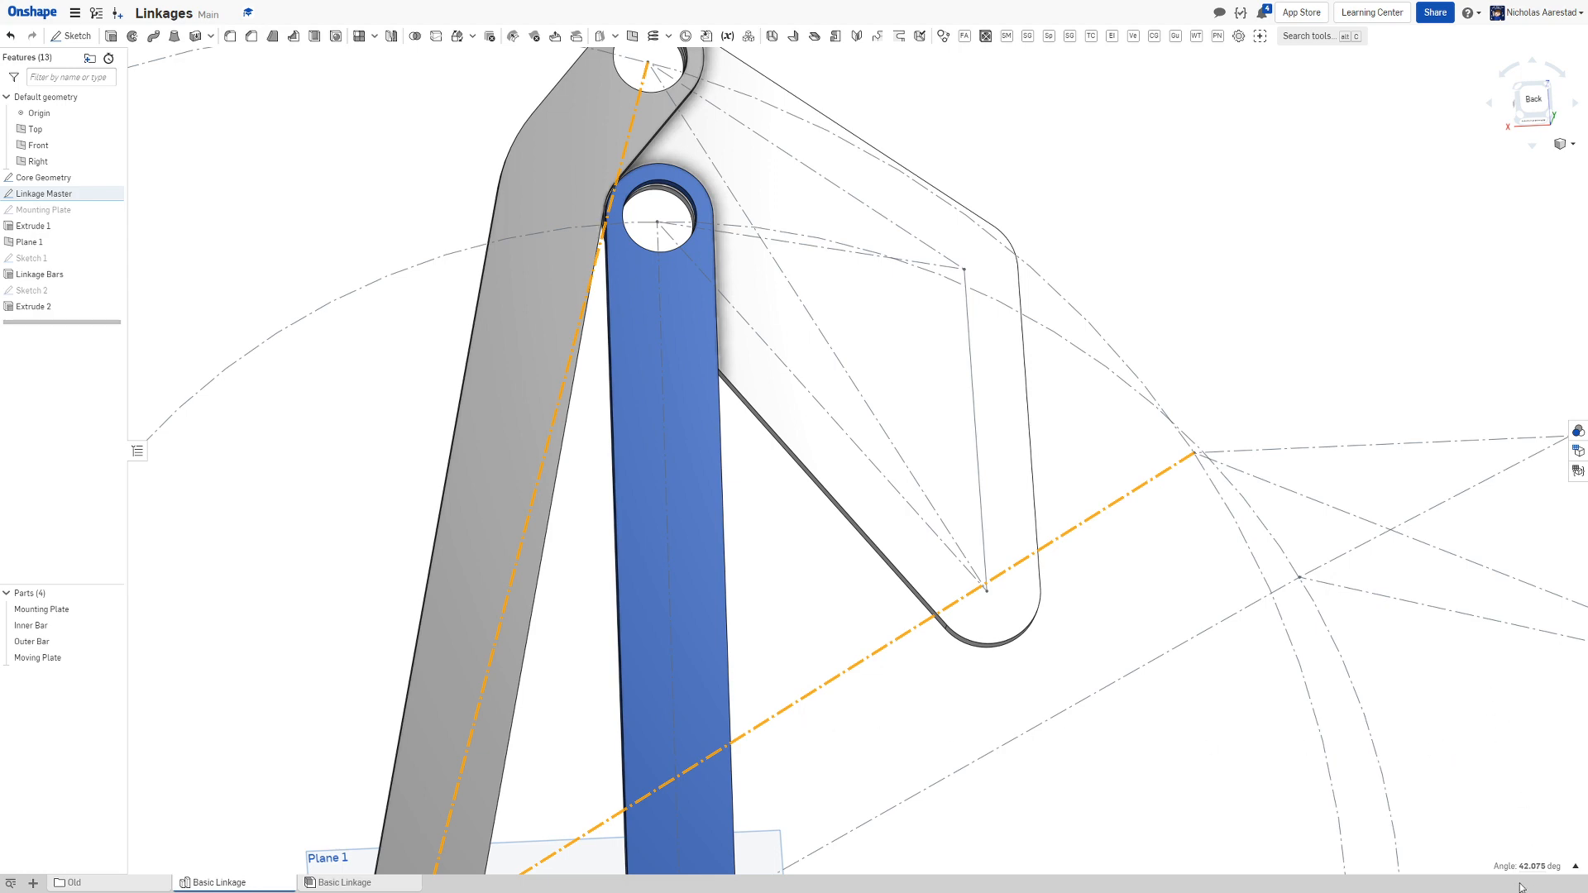
scroll(654, 459, down, 4)
click(557, 490)
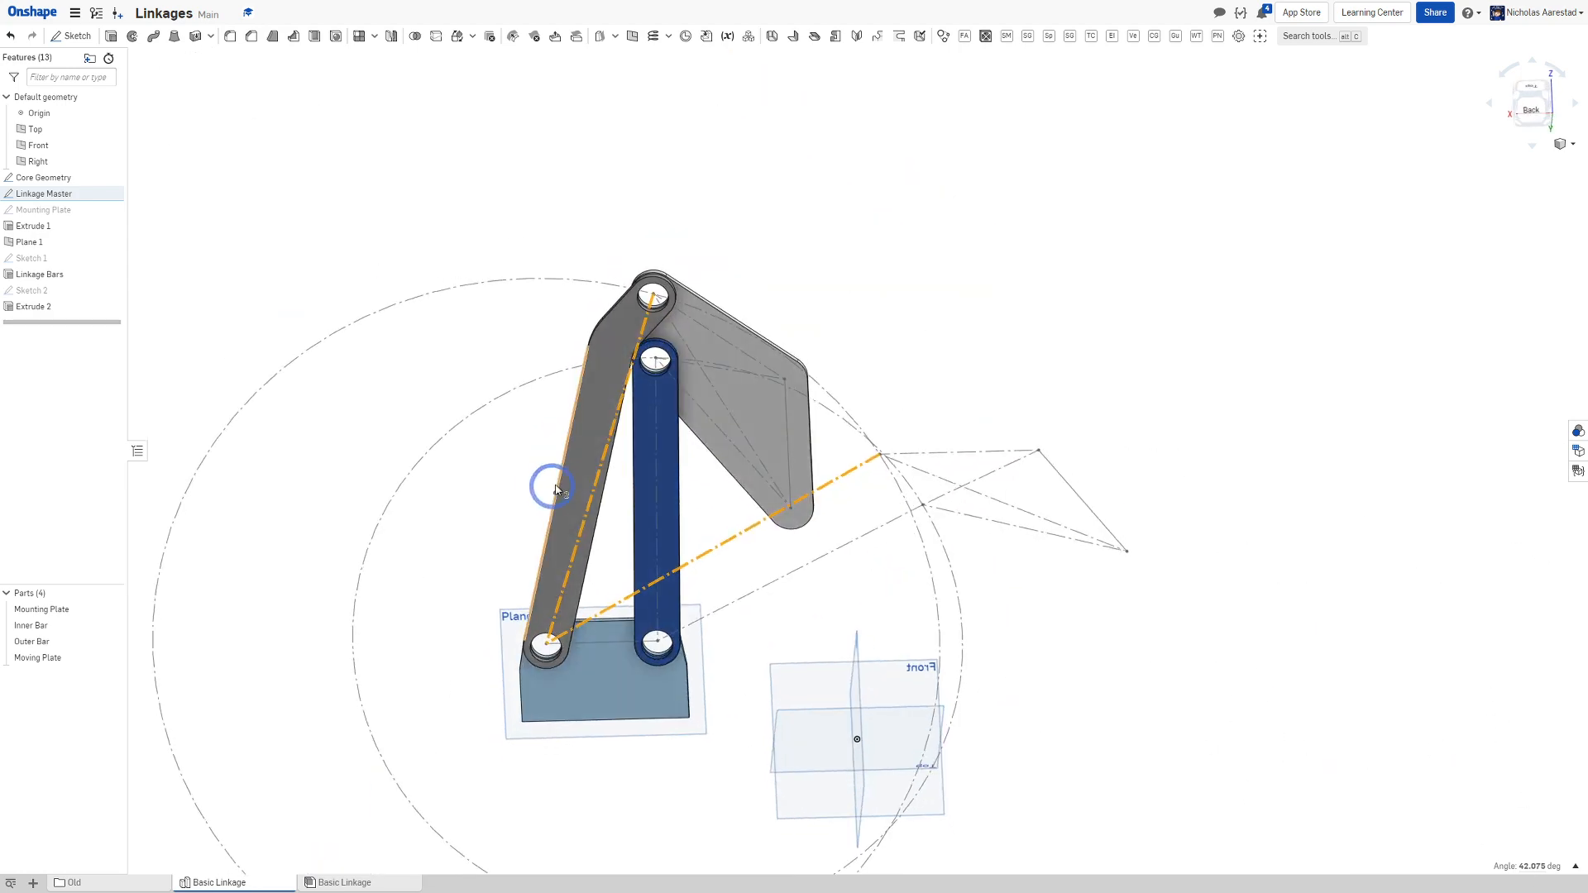
scroll(566, 473, up, 5)
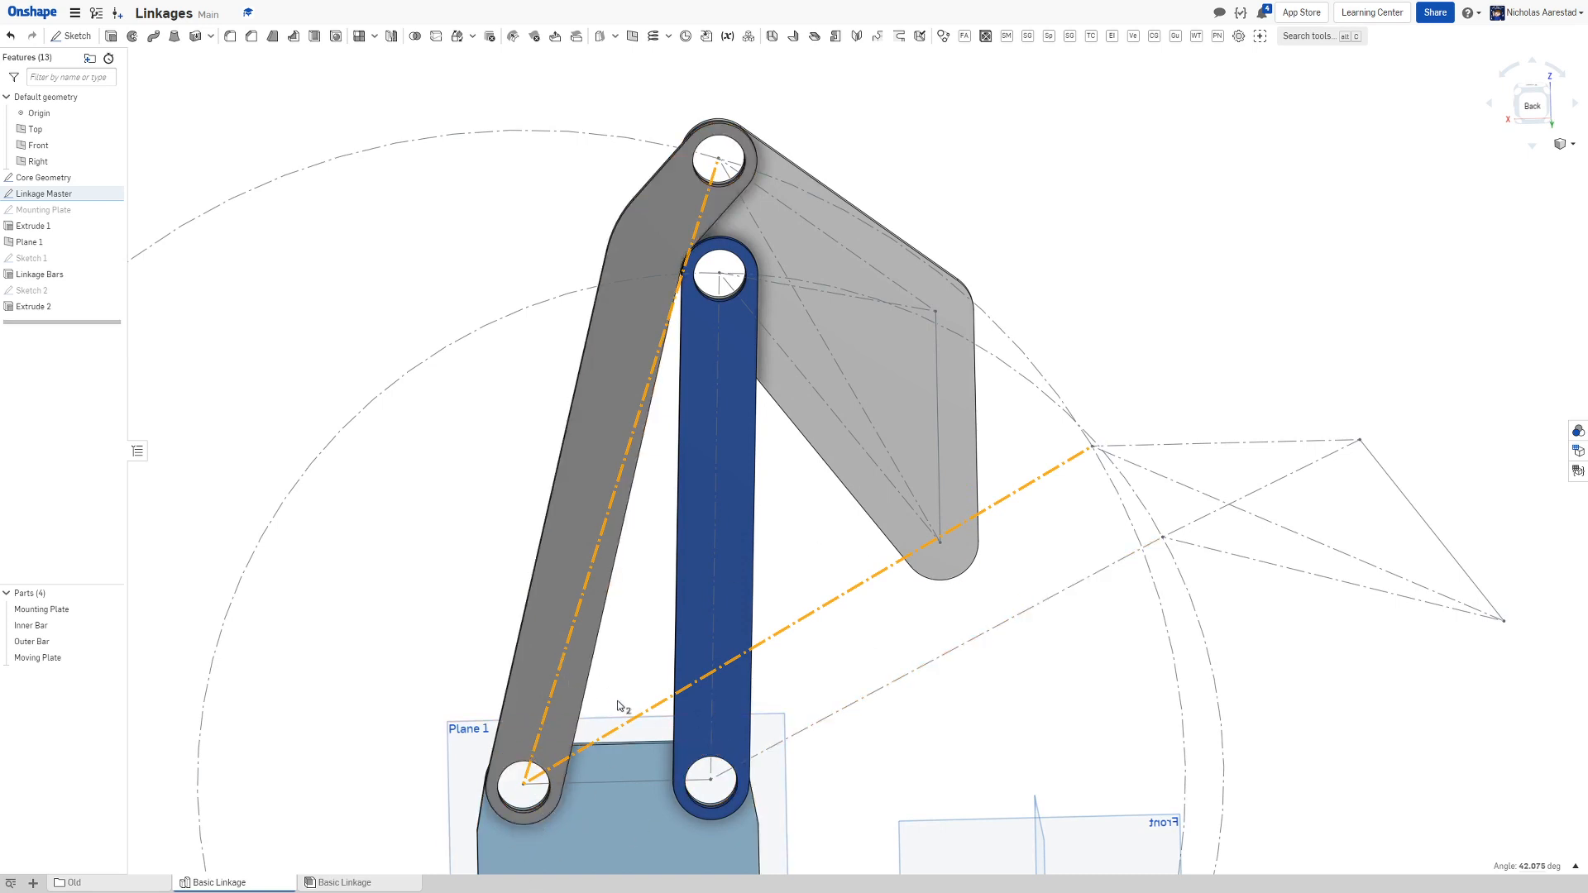
click(1529, 861)
key(ctrl+c)
Return to the Basic Linkage assembly and check the Revolute 1 mate's angle with the linkage closed
click(335, 883)
scroll(541, 421, down, 2)
scroll(546, 400, up, 4)
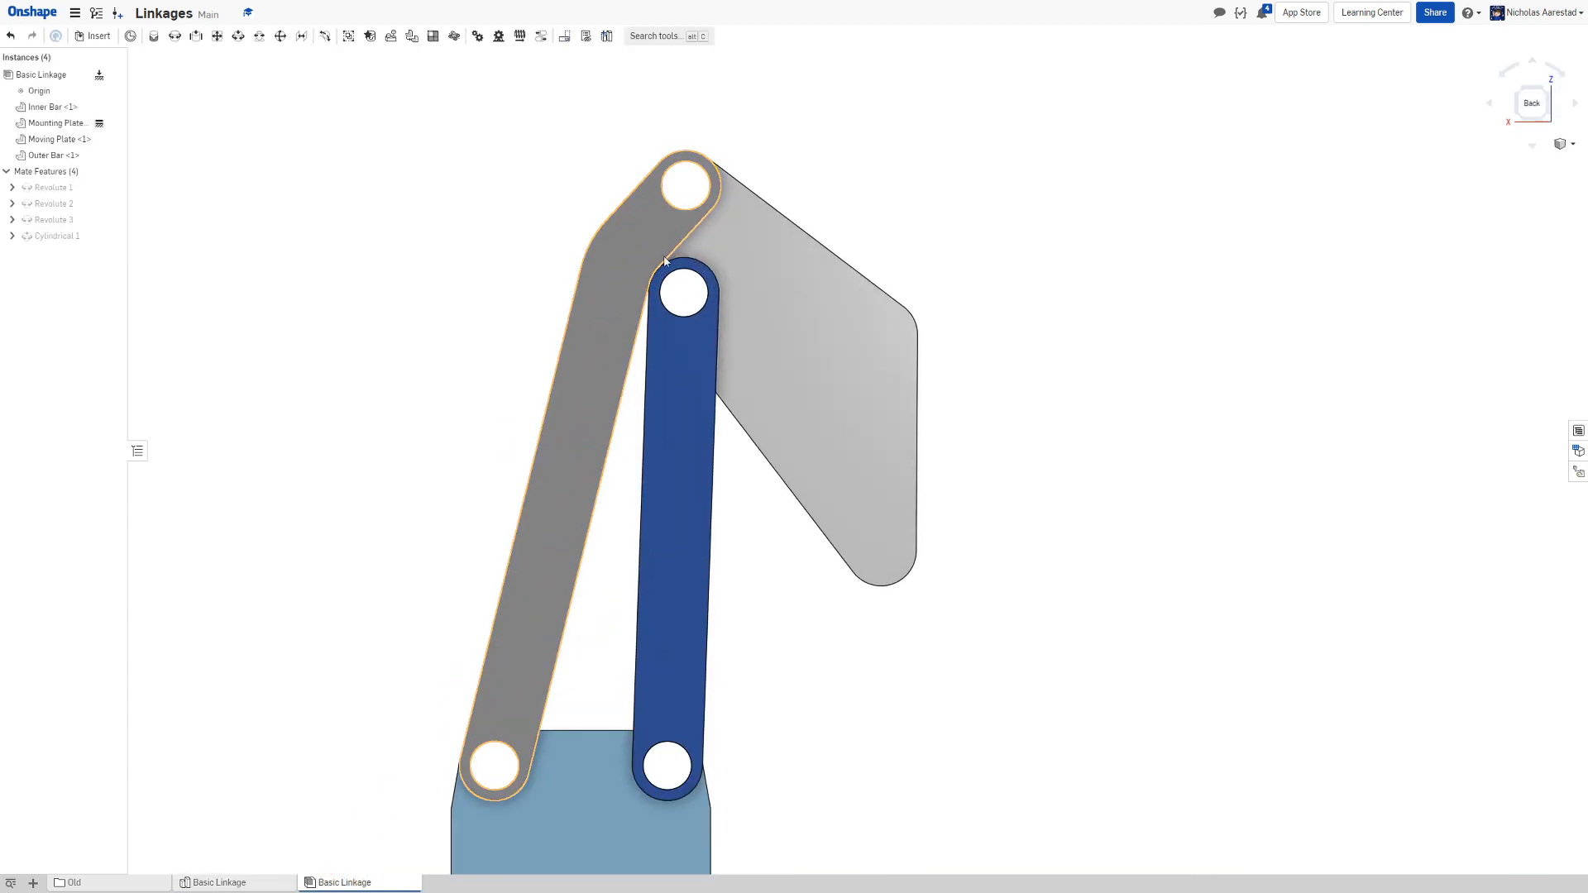
mouse_move(707, 413)
mouse_down()
mouse_move(755, 411)
mouse_move(815, 445)
mouse_move(704, 386)
mouse_up()
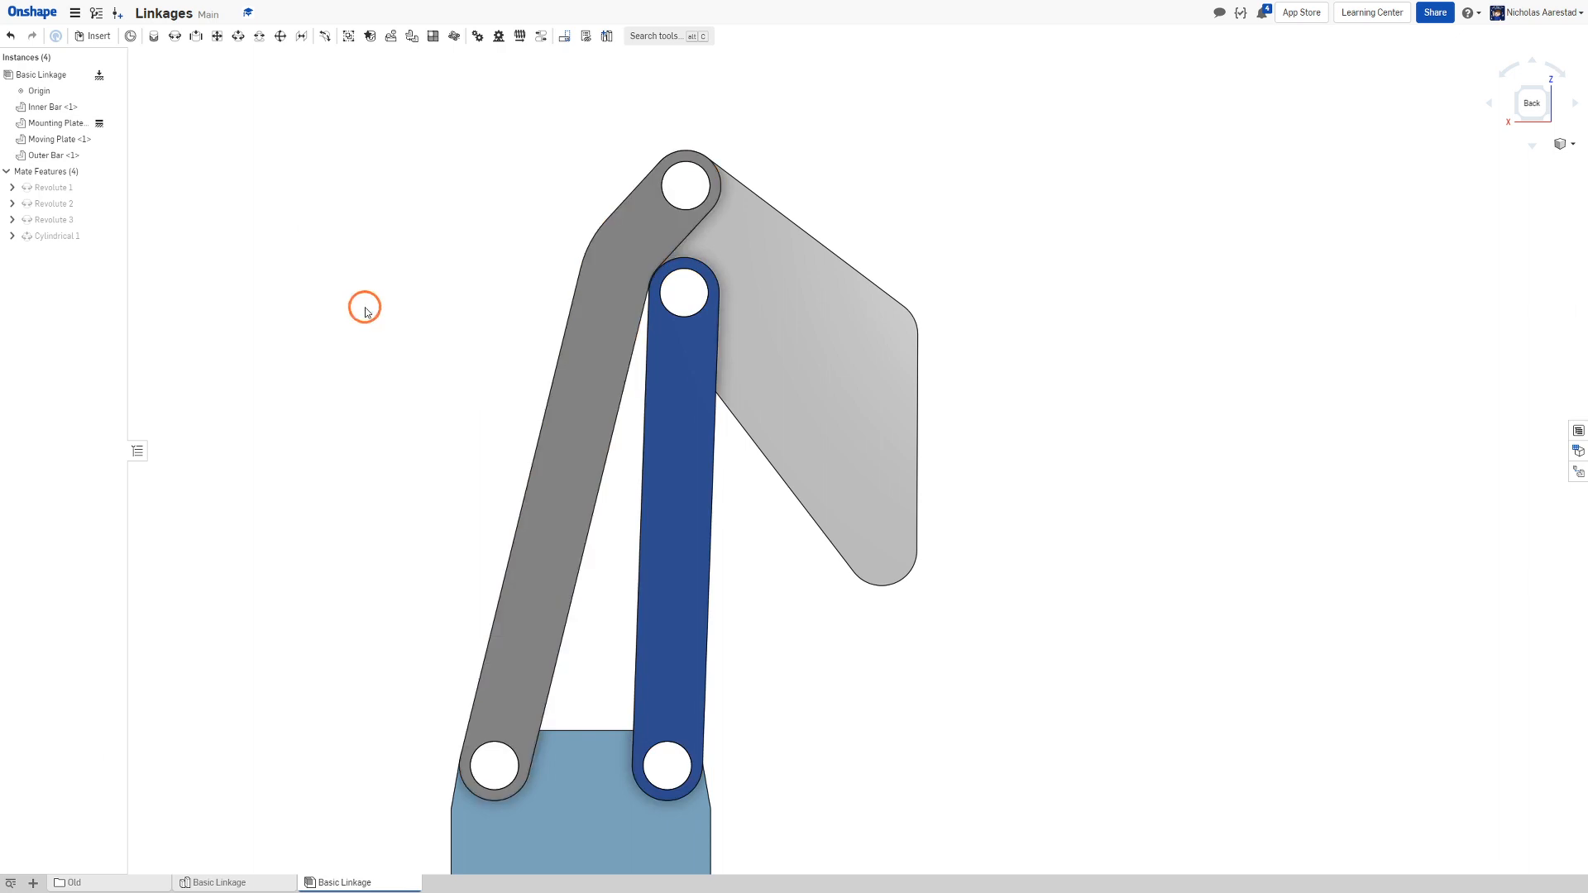
click(52, 188)
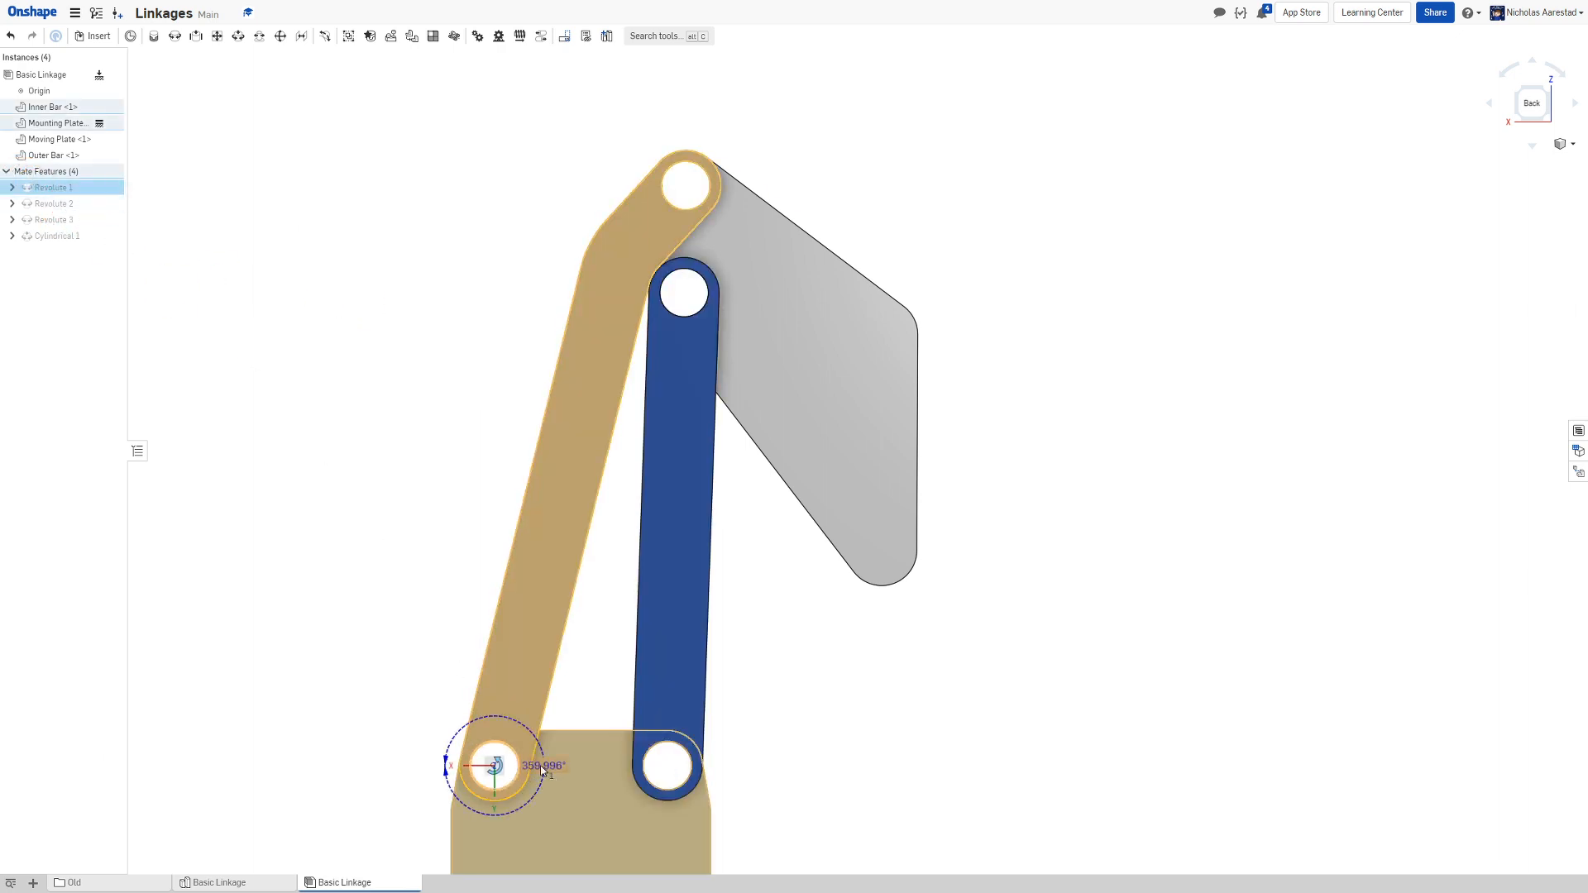
click(410, 577)
Swing the linkage outward with the Outer Bar and check the angle of the Revolute 1 mate
drag(696, 426, 886, 484)
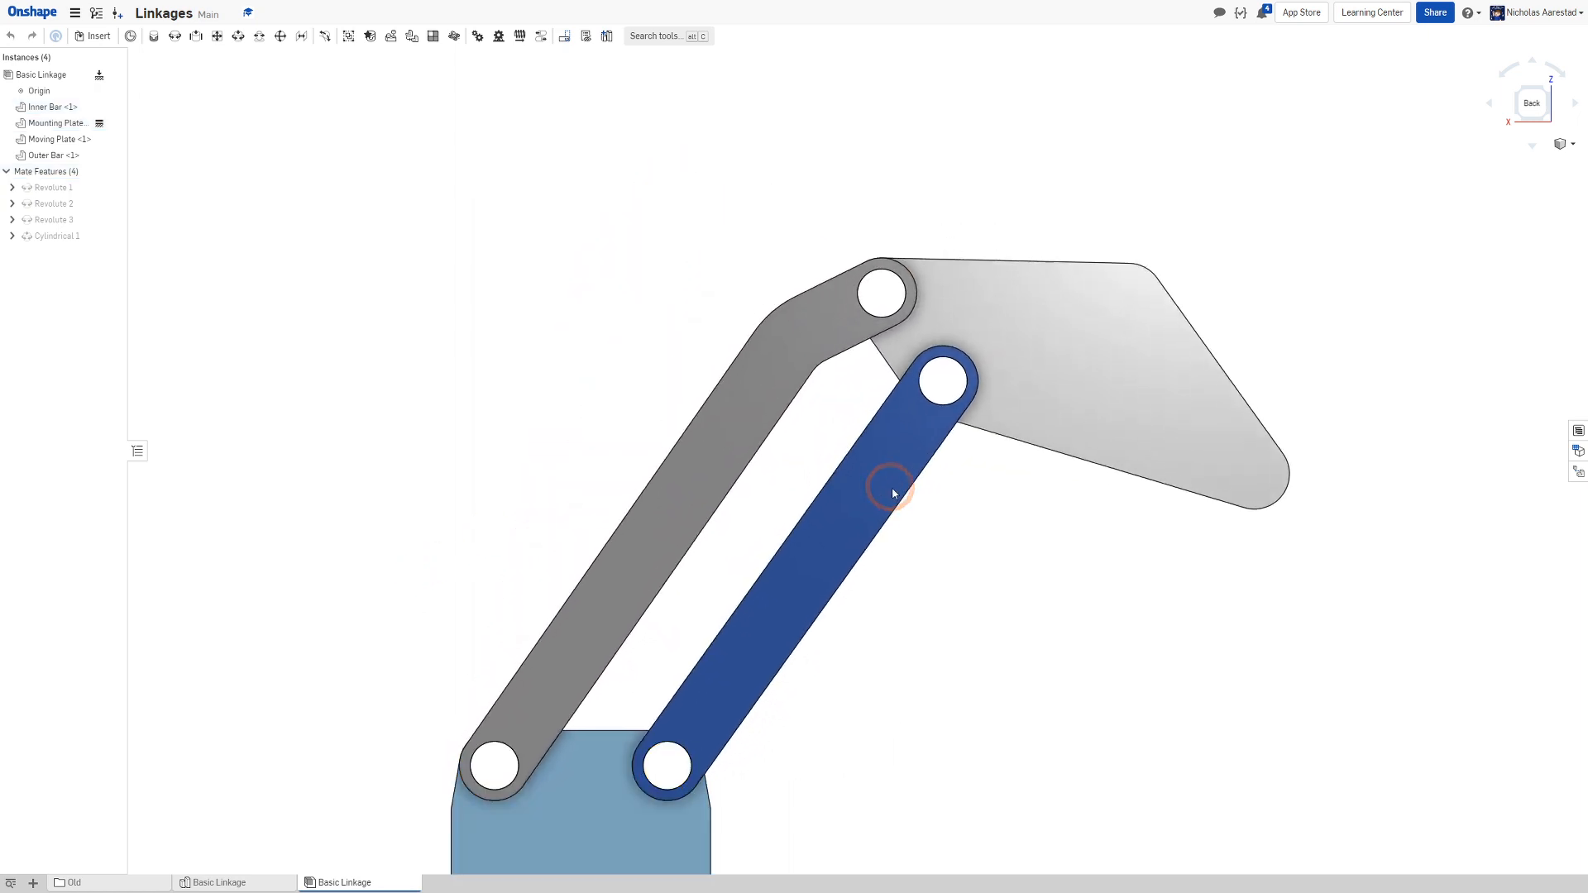
click(54, 187)
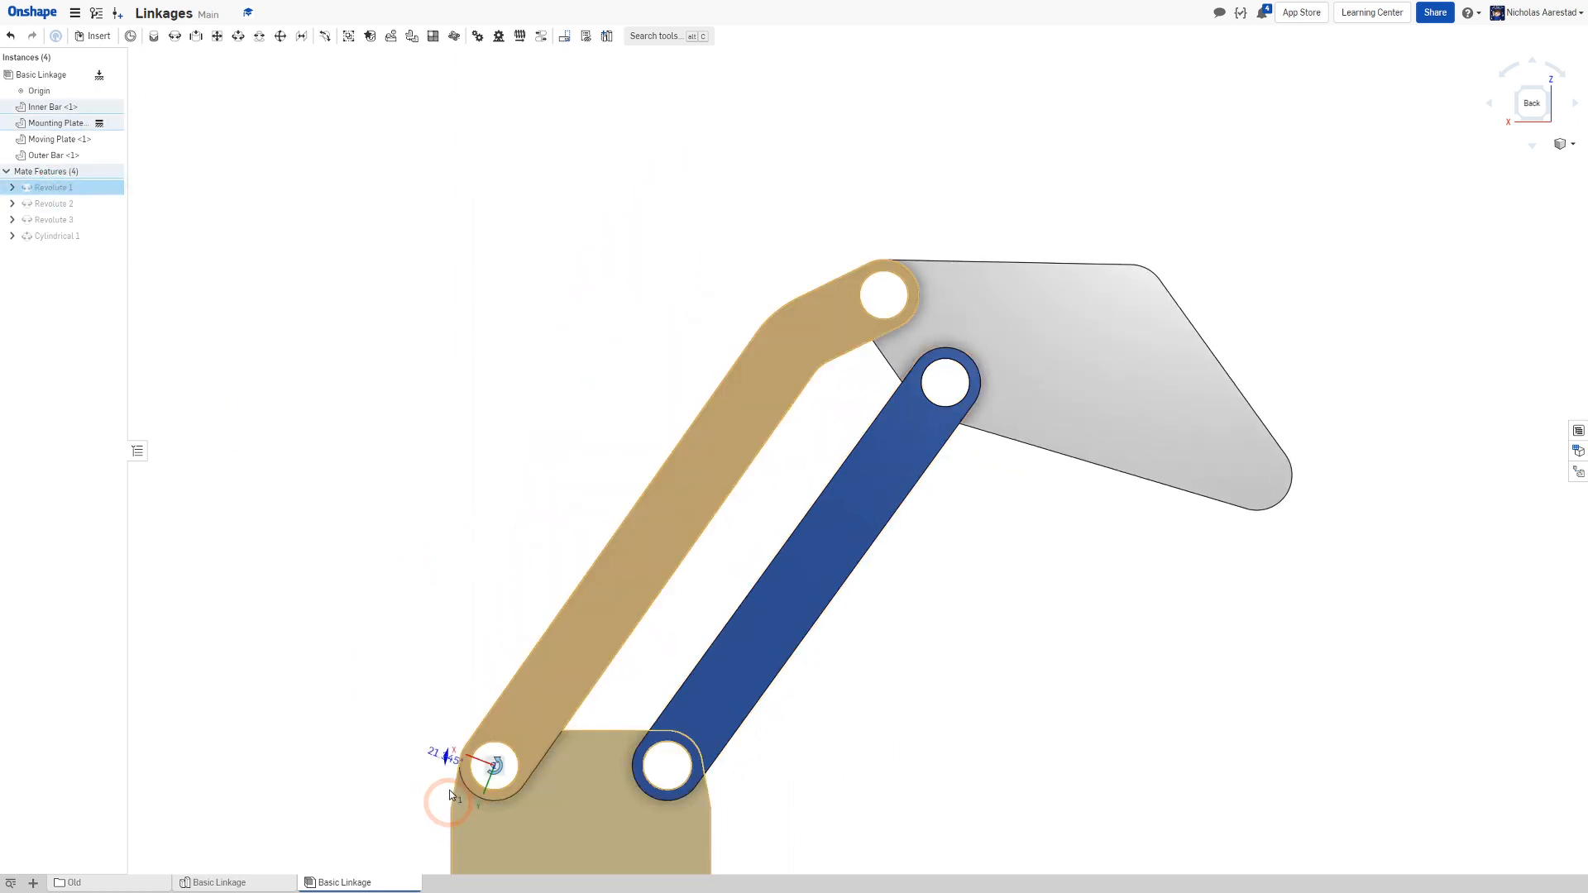
scroll(433, 768, up, 5)
scroll(433, 768, down, 3)
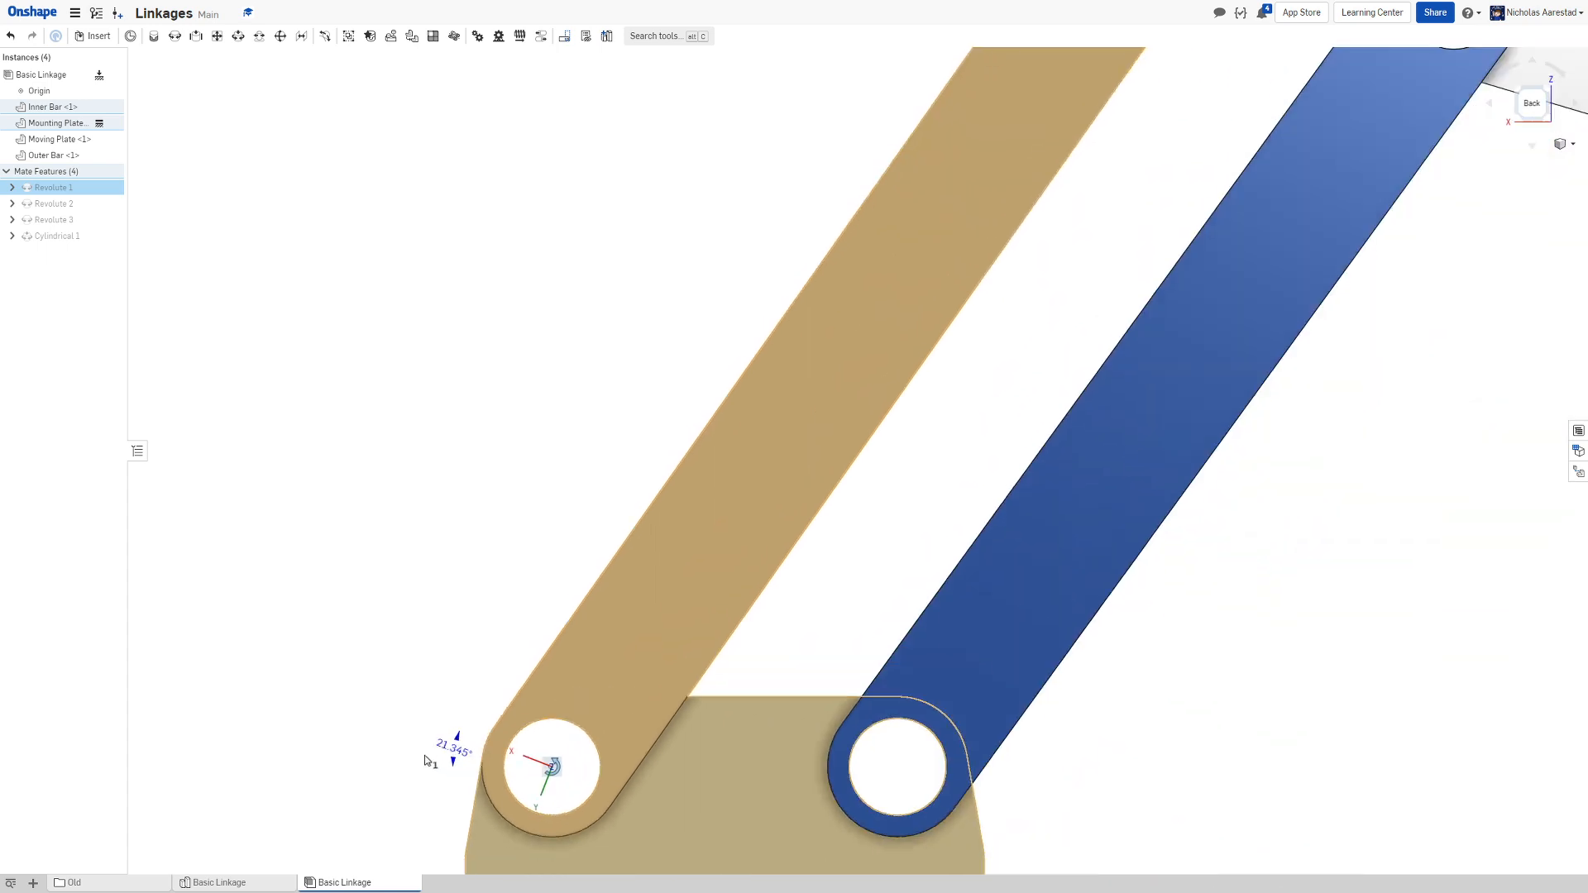
scroll(425, 759, down, 3)
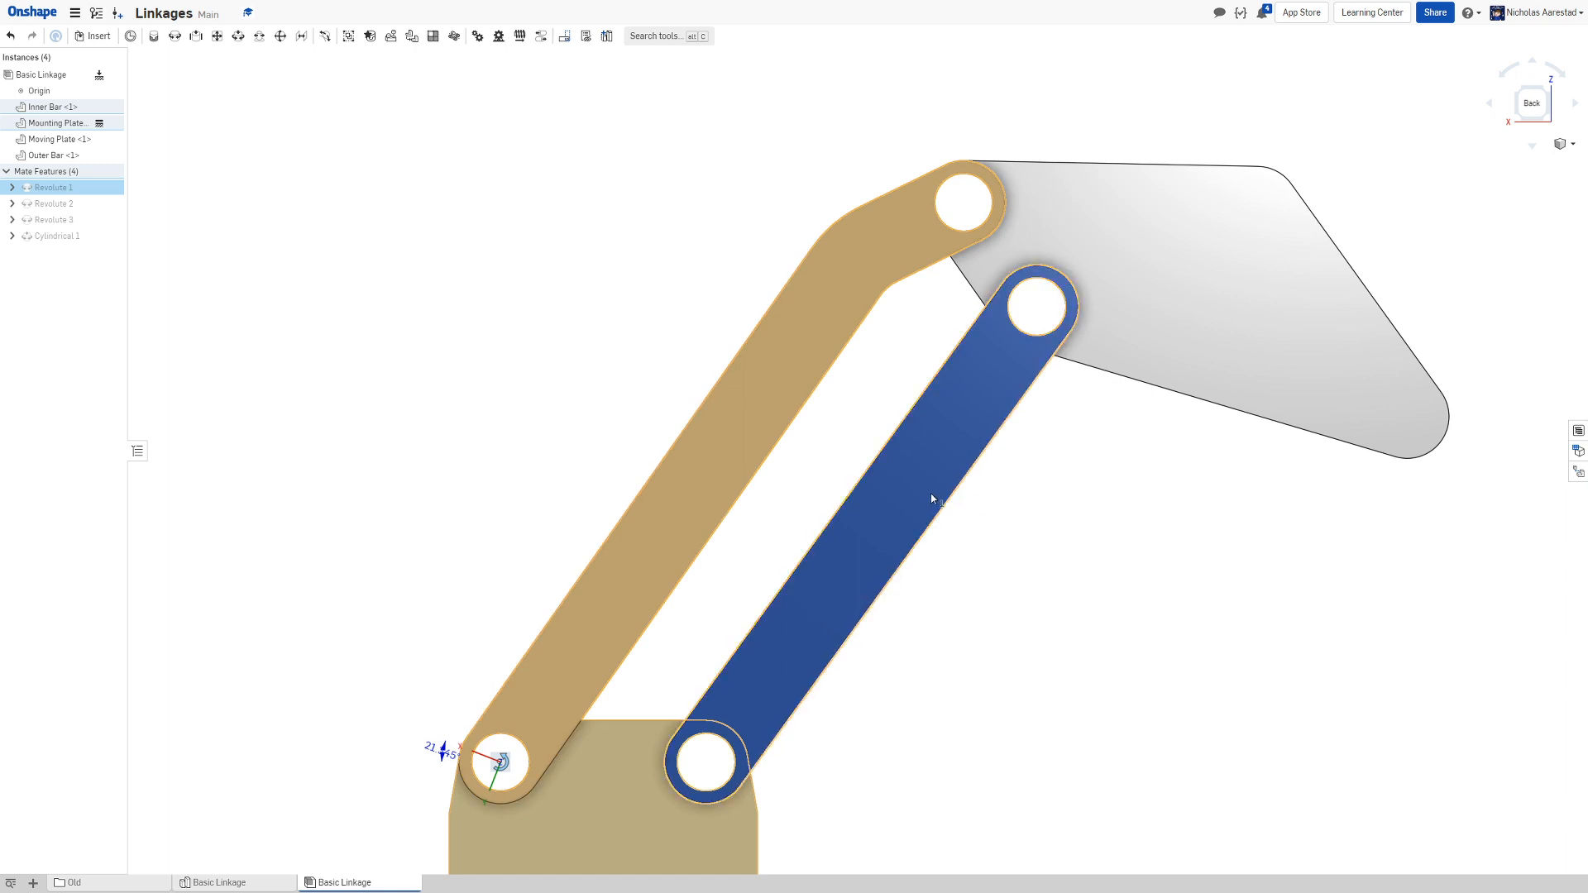
Swing the linkage closed and limit the Revolute 1 mate to a minimum of 0 deg and the copied maximum of 42.075022 deg
drag(932, 499, 758, 408)
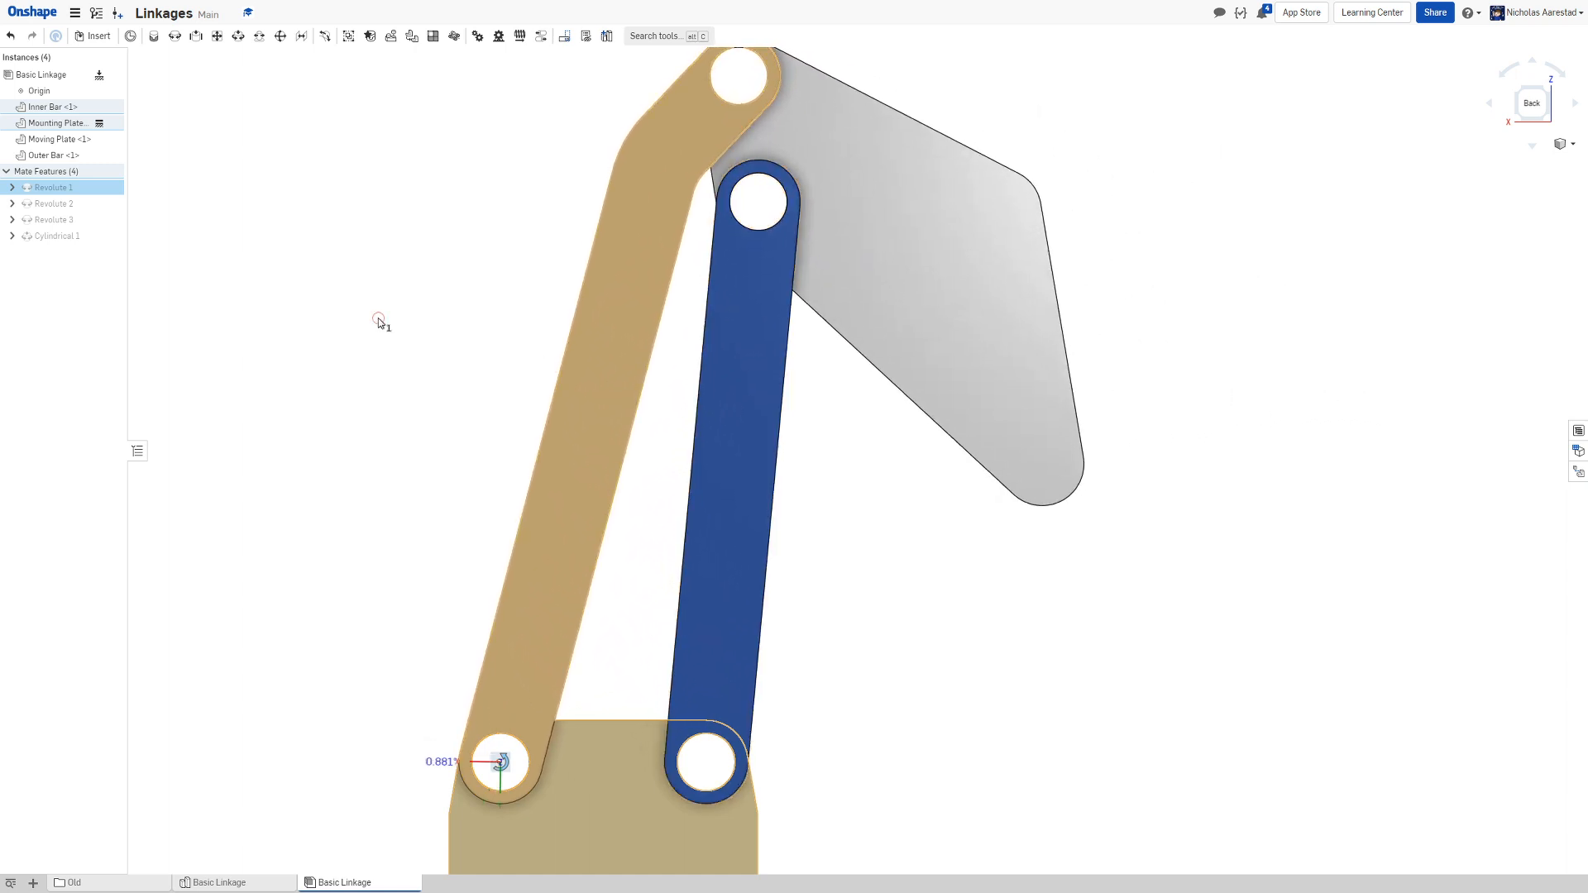
click(45, 190)
right_click(46, 189)
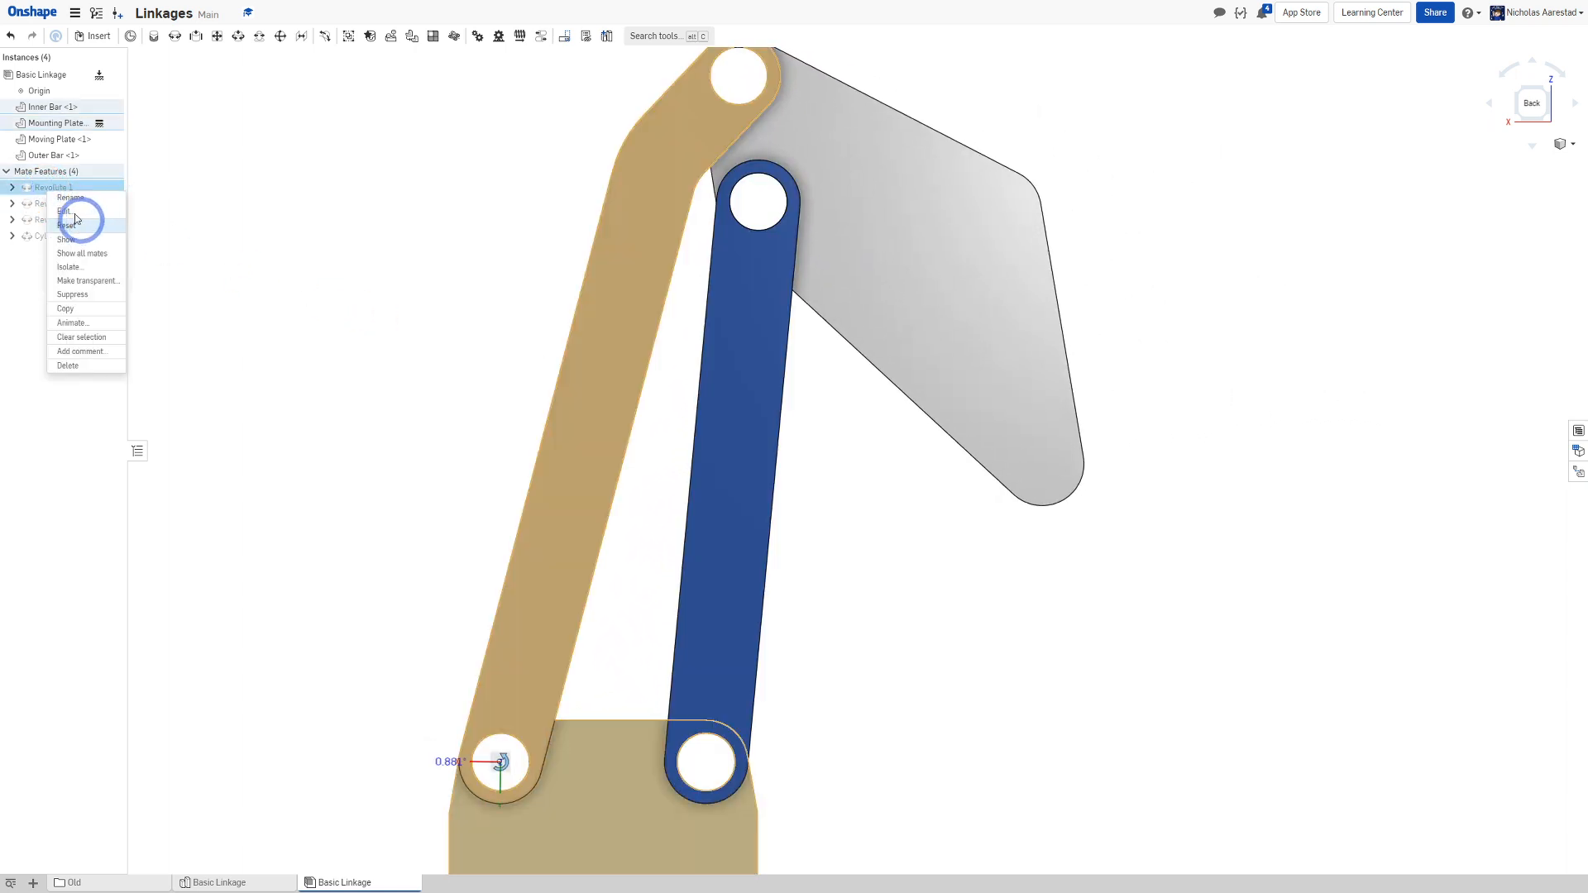
click(74, 213)
click(1142, 156)
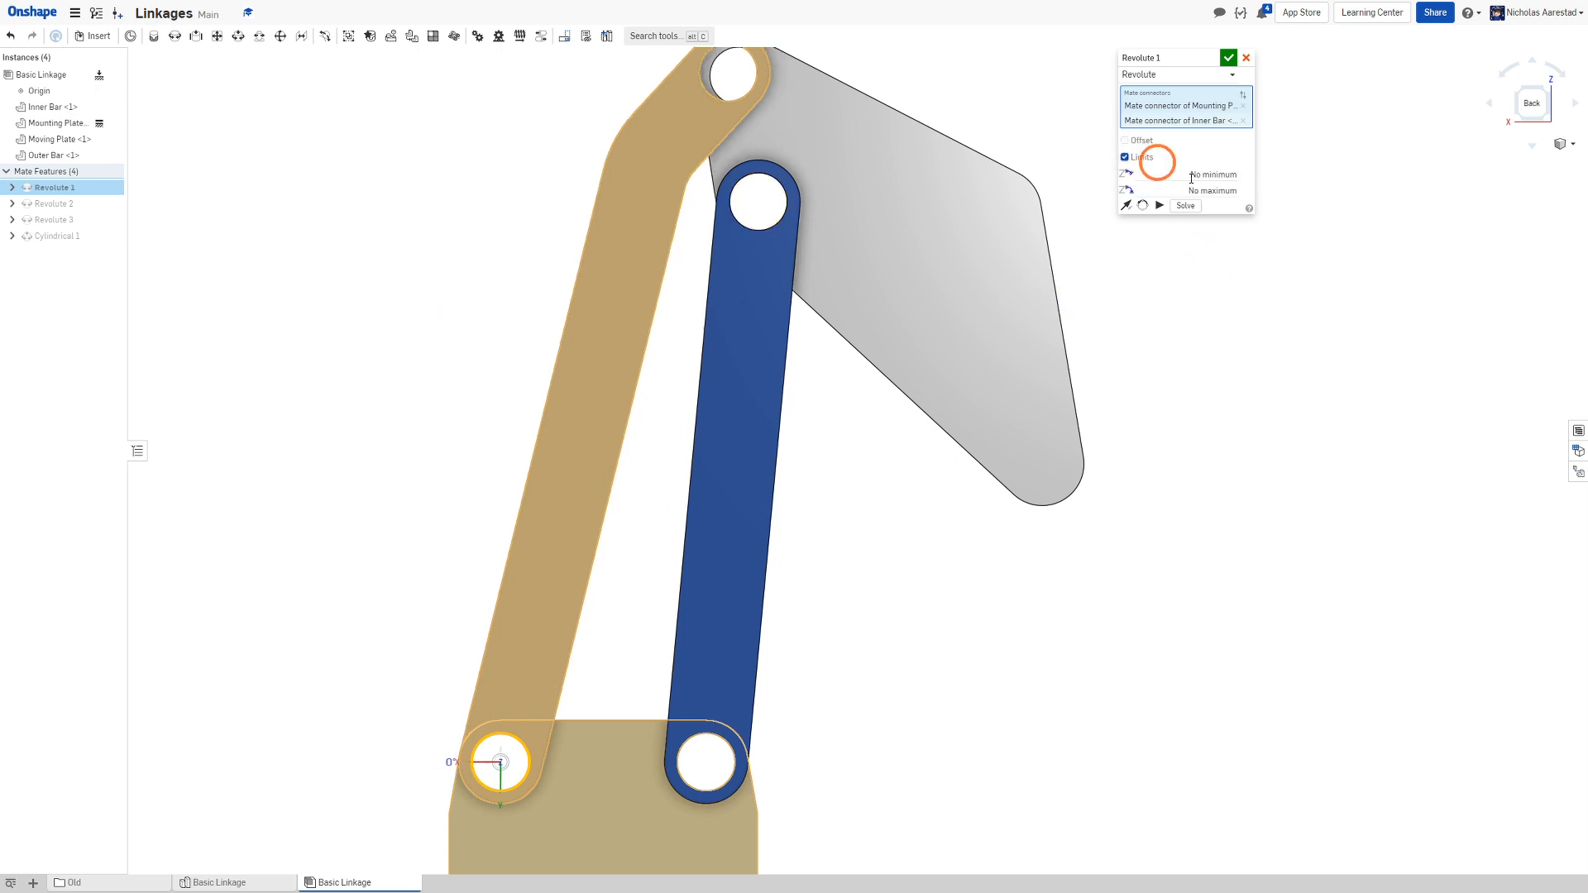
click(1212, 173)
text(0)
key(Return)
click(1222, 188)
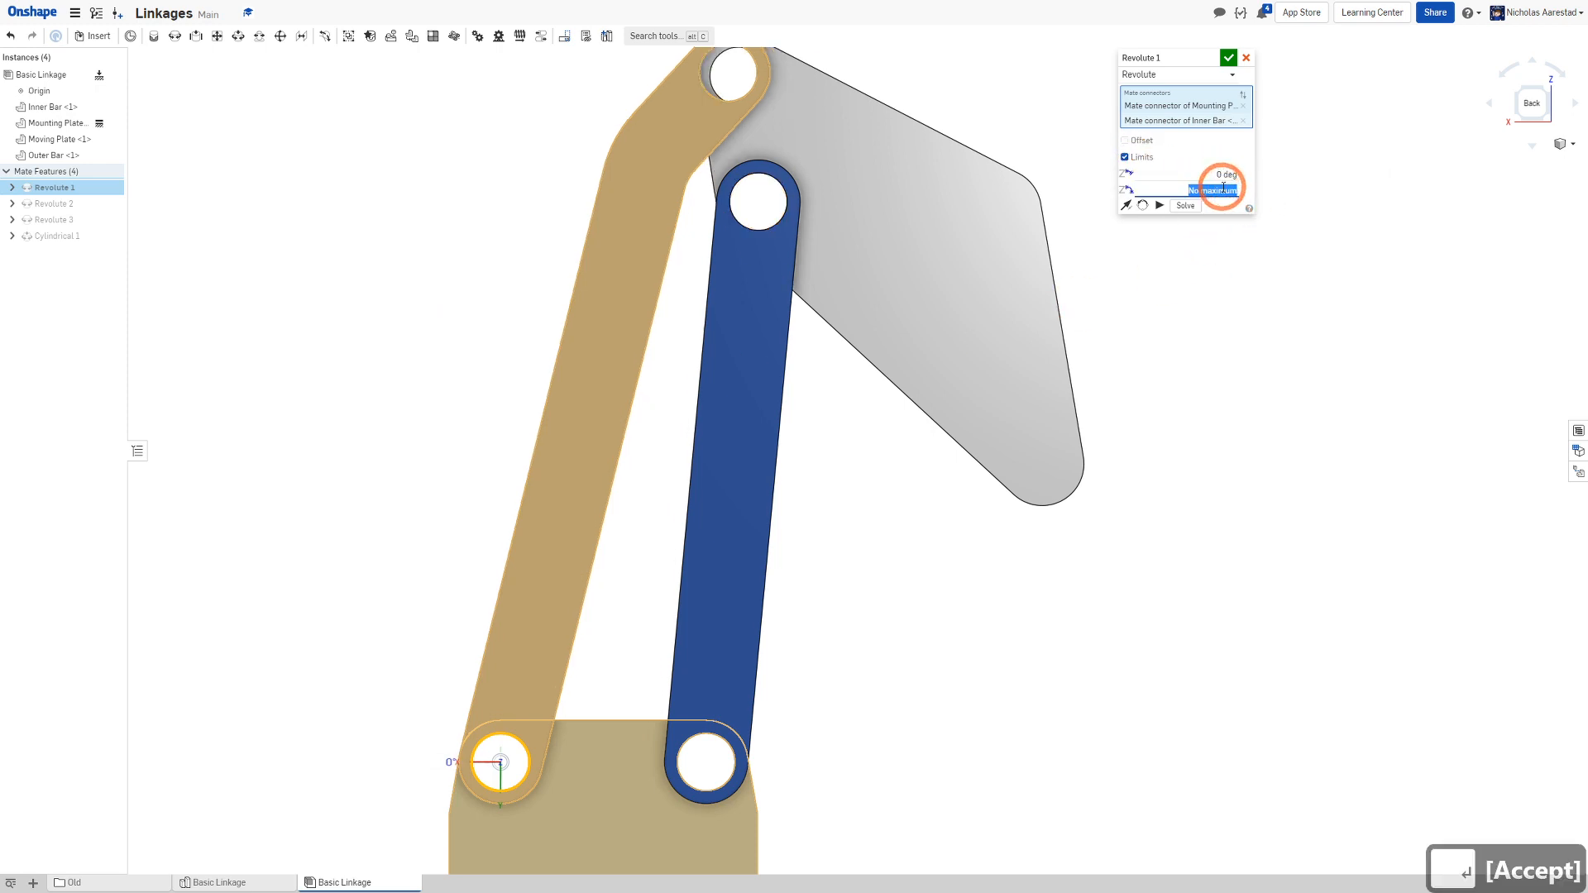
key(ctrl+v)
key(Return)
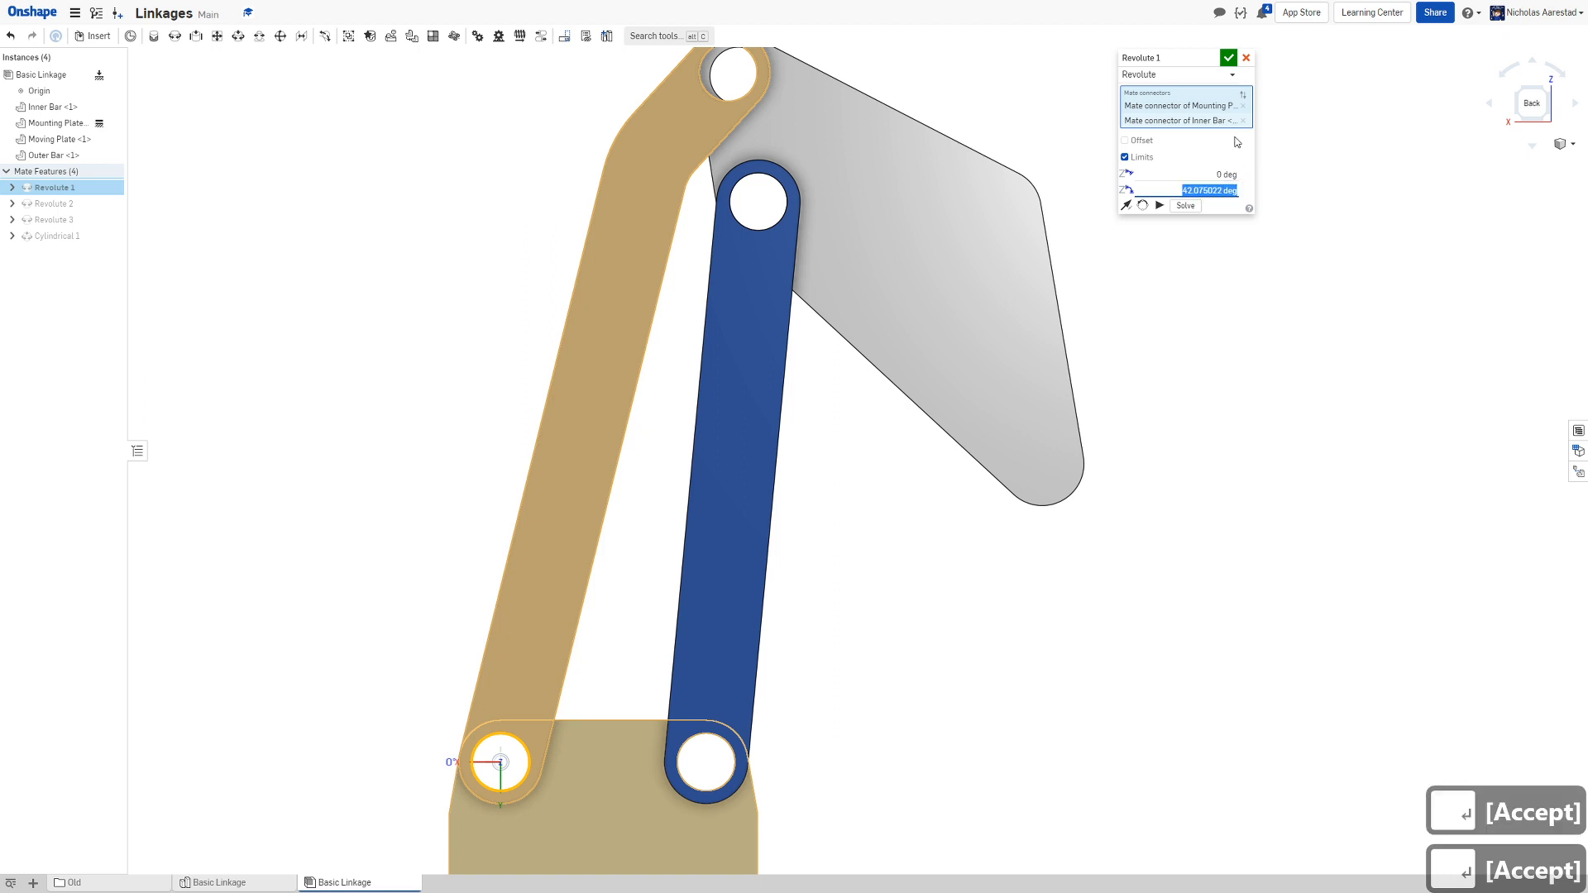
click(1228, 64)
Test the Revolute 1 limits by swinging the linkage fully open and back to the closed position twice
scroll(858, 162, down, 3)
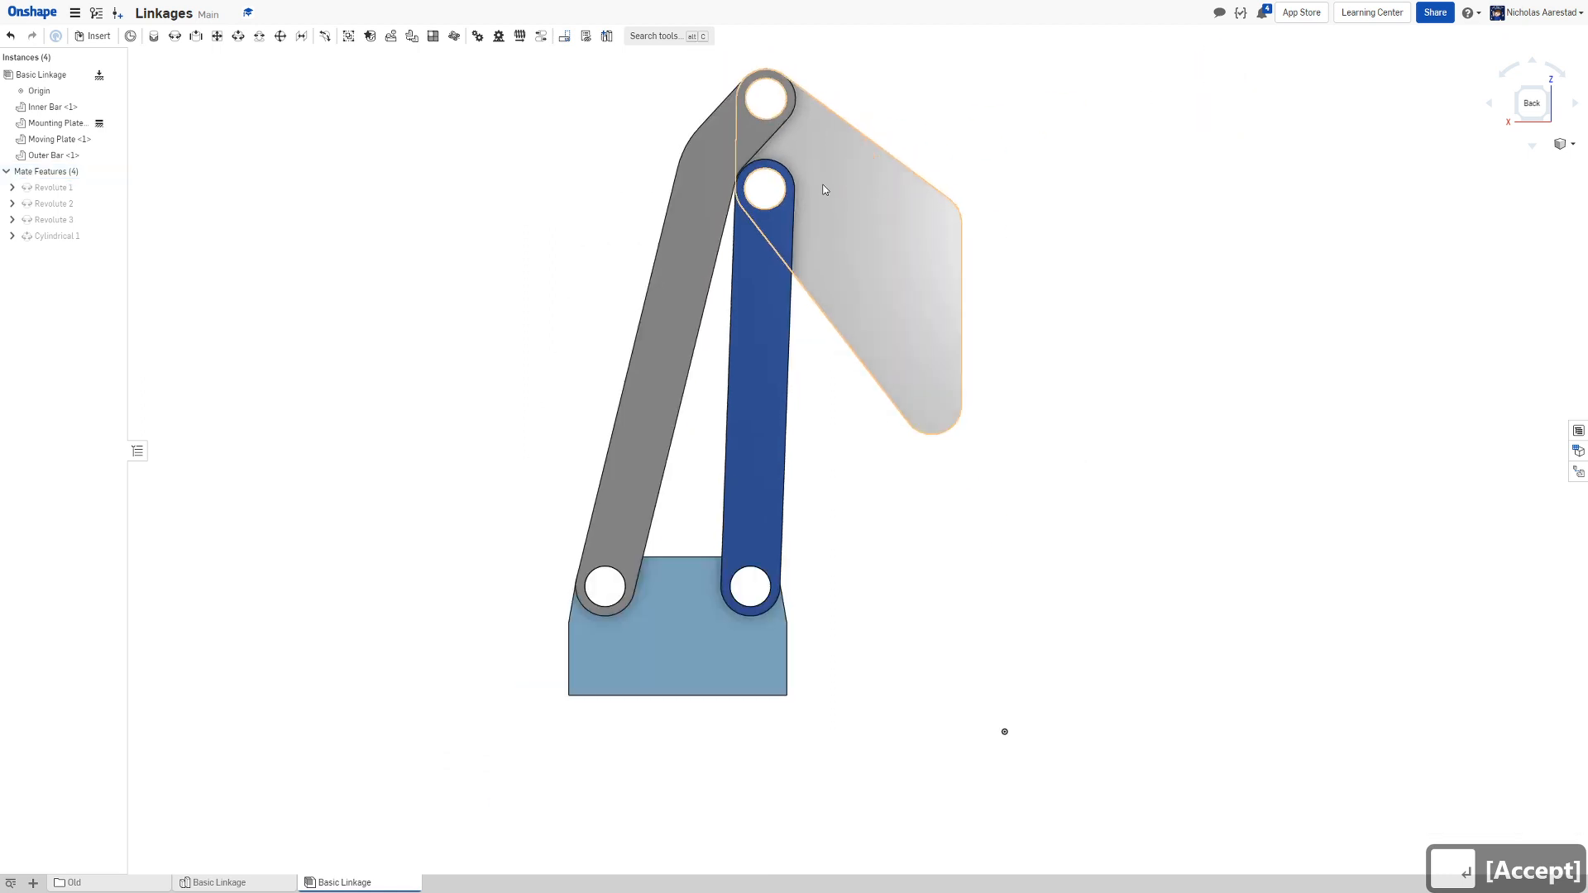
scroll(819, 177, up, 6)
scroll(654, 165, down, 3)
drag(675, 280, 1221, 589)
scroll(827, 397, down, 5)
scroll(915, 447, up, 3)
drag(914, 447, 493, 287)
scroll(615, 202, up, 3)
scroll(604, 199, down, 3)
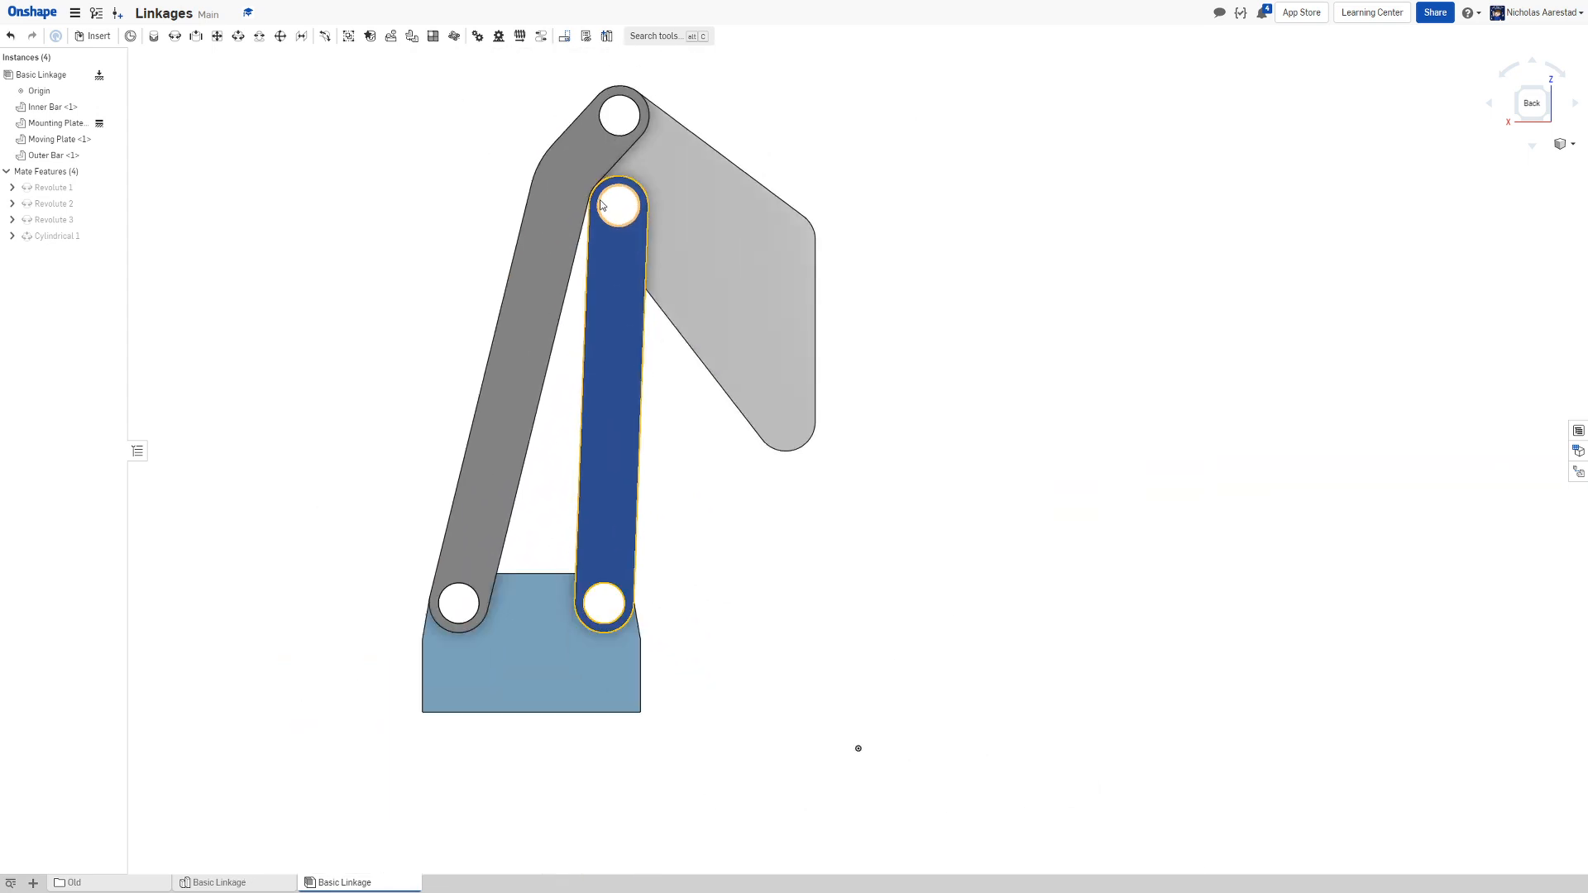
drag(794, 323, 1149, 574)
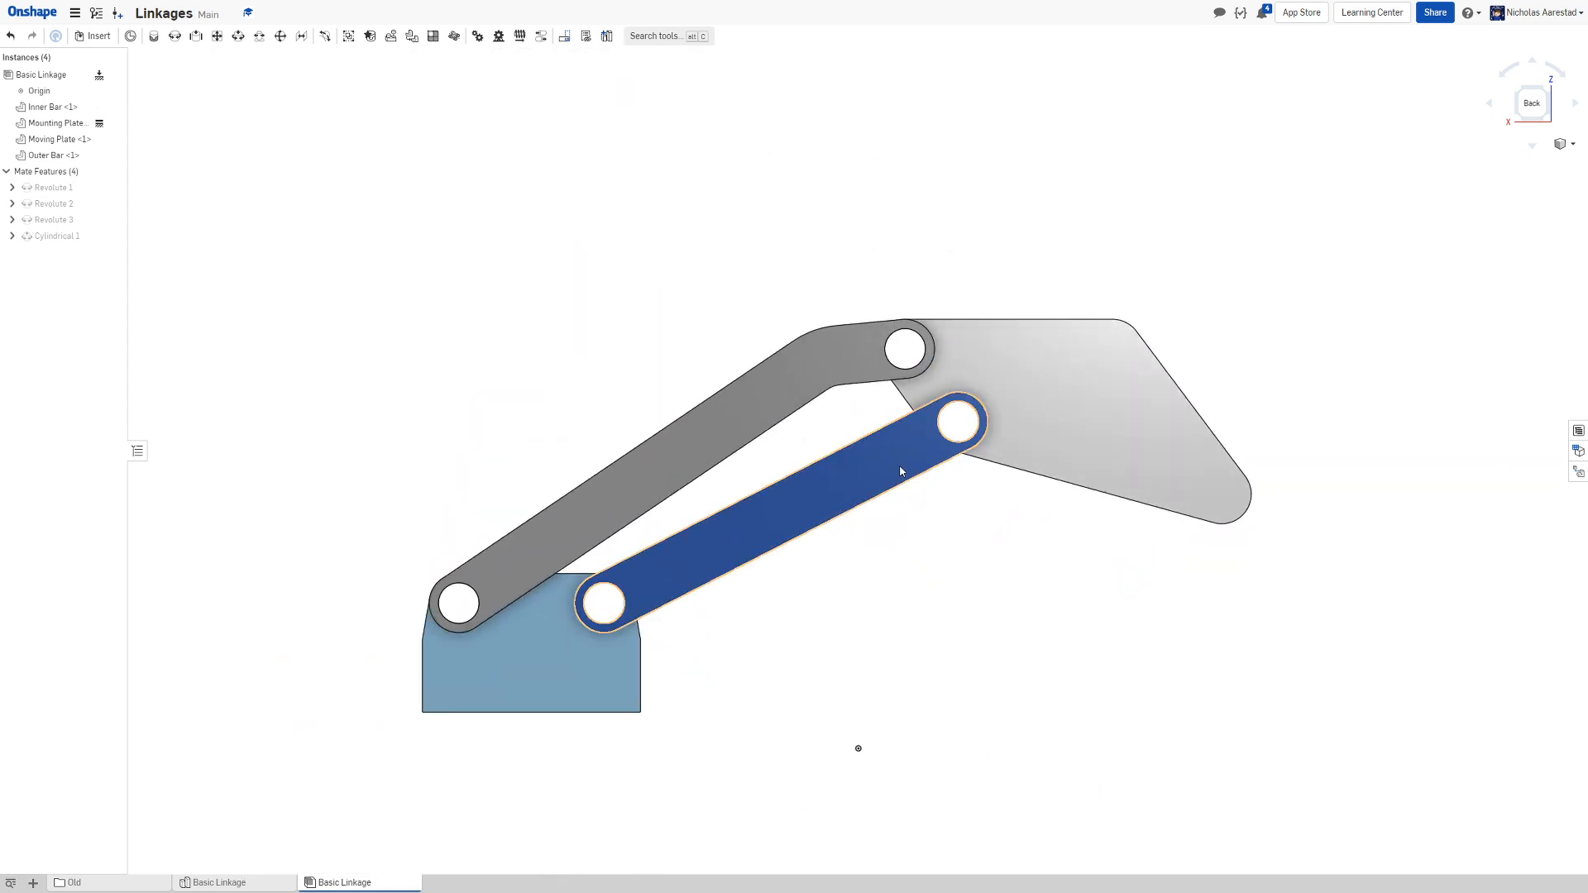
drag(952, 420, 410, 296)
scroll(379, 212, down, 3)
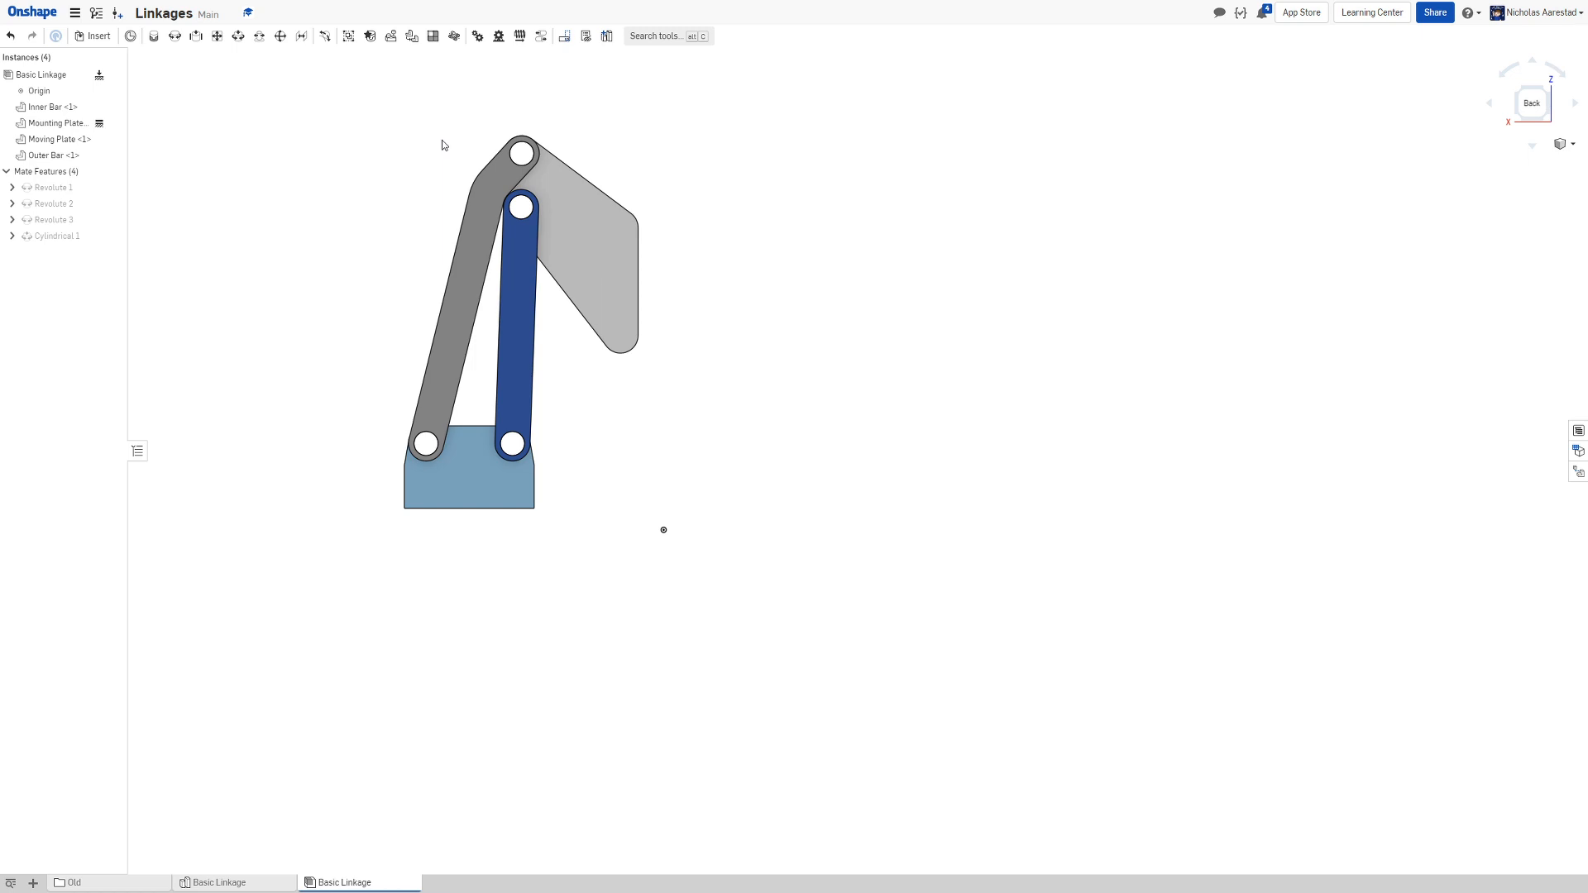
scroll(442, 144, up, 3)
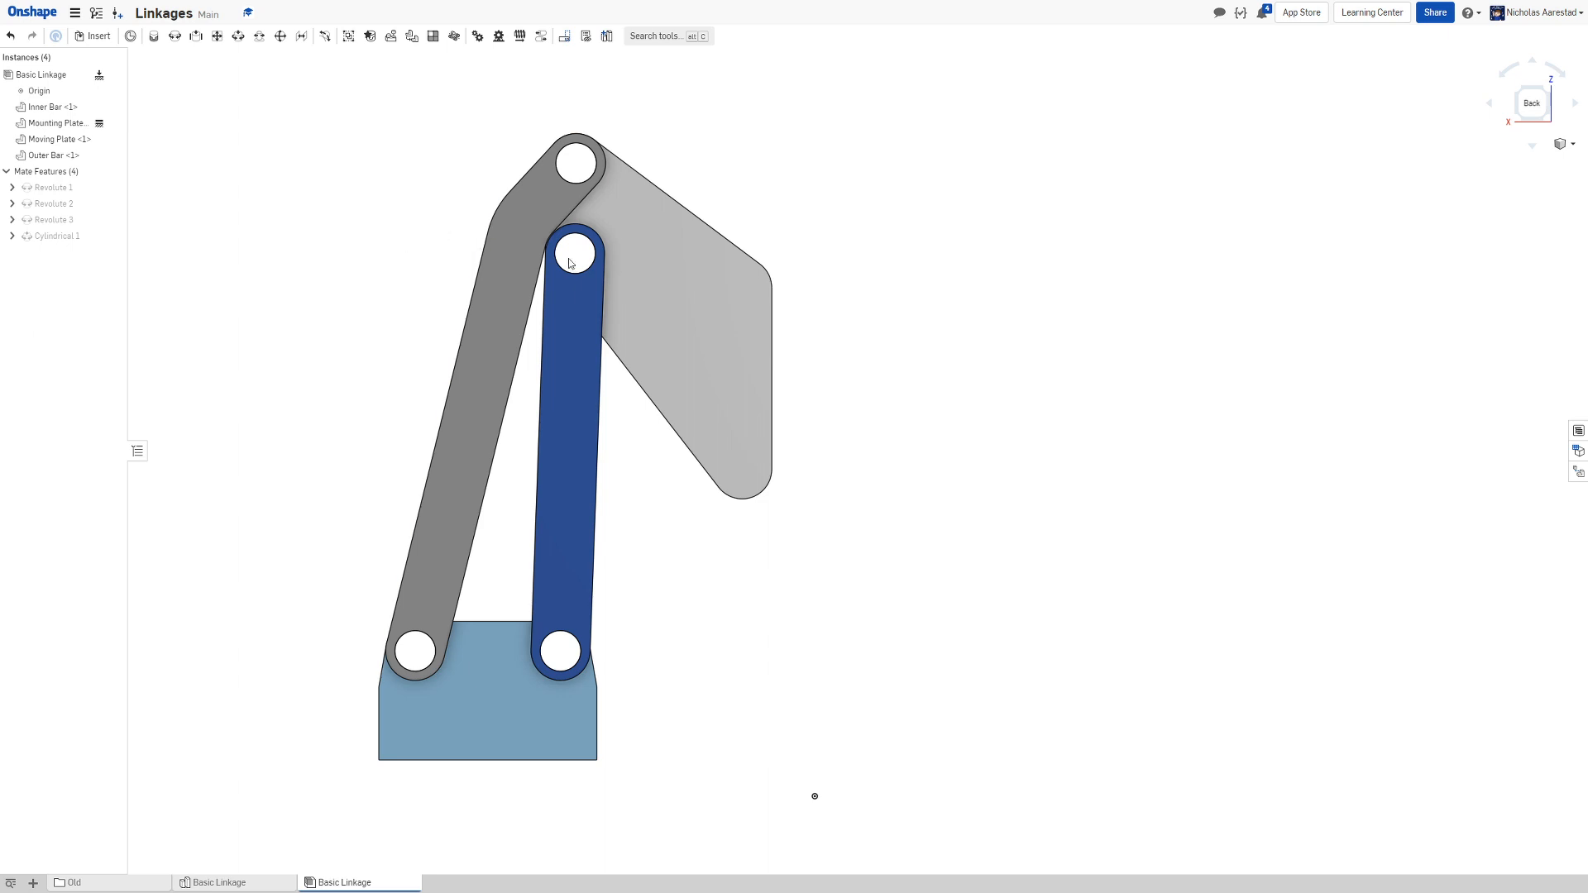
scroll(389, 263, down, 2)
scroll(387, 264, up, 3)
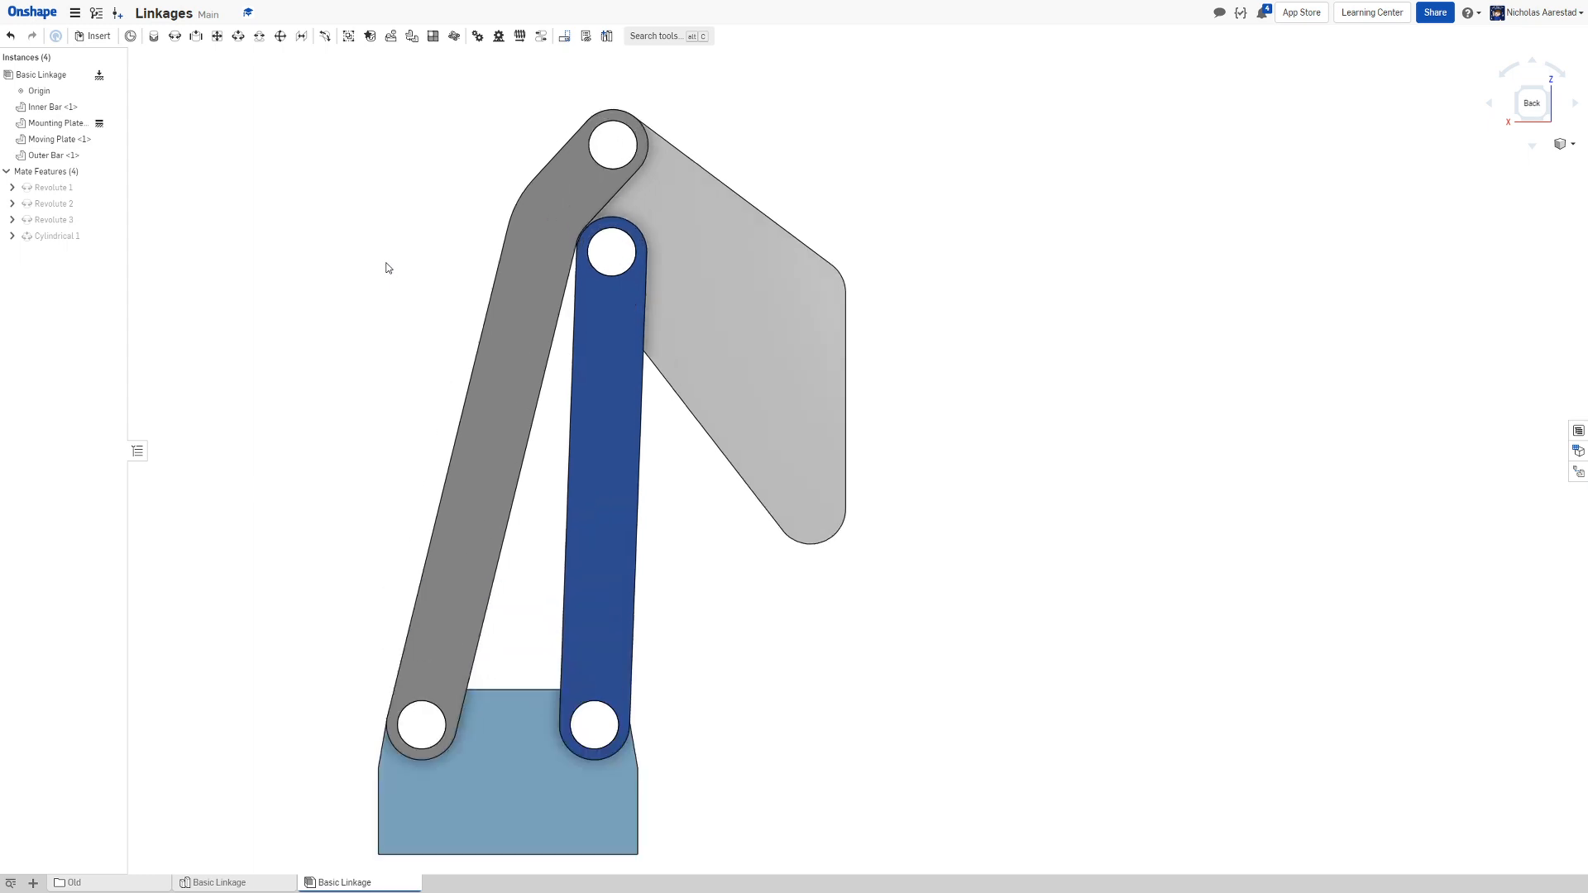
scroll(387, 267, down, 1)
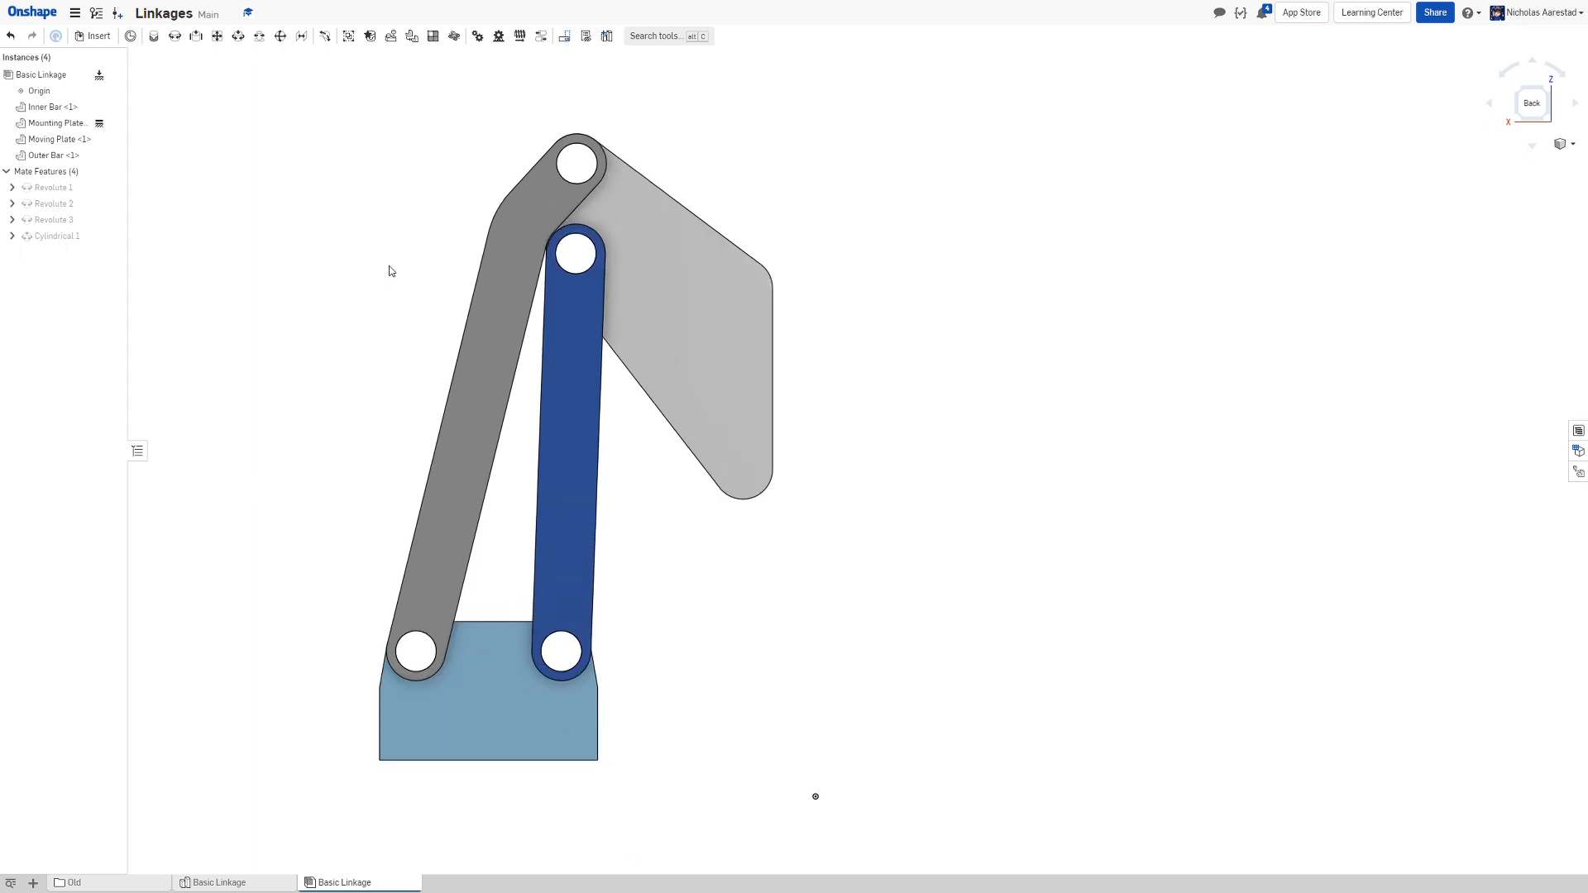